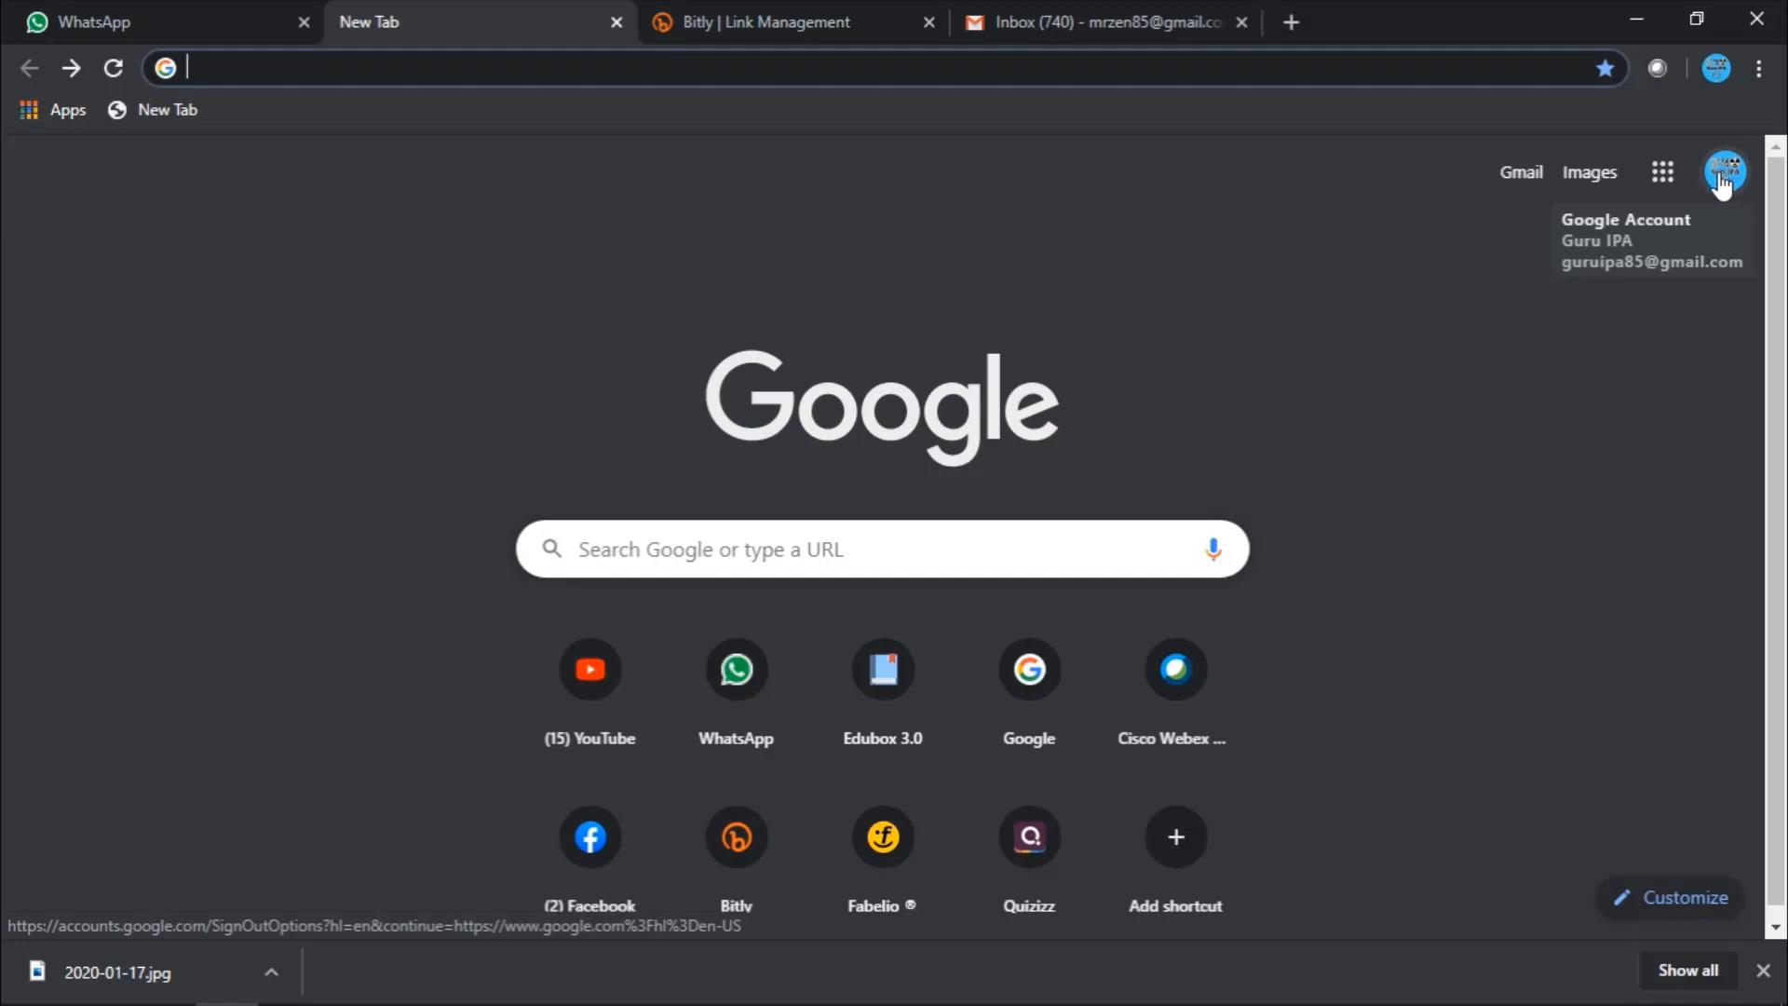
- Open Google Drive from the Google apps grid on Chrome's New Tab page
left_click(1662, 181)
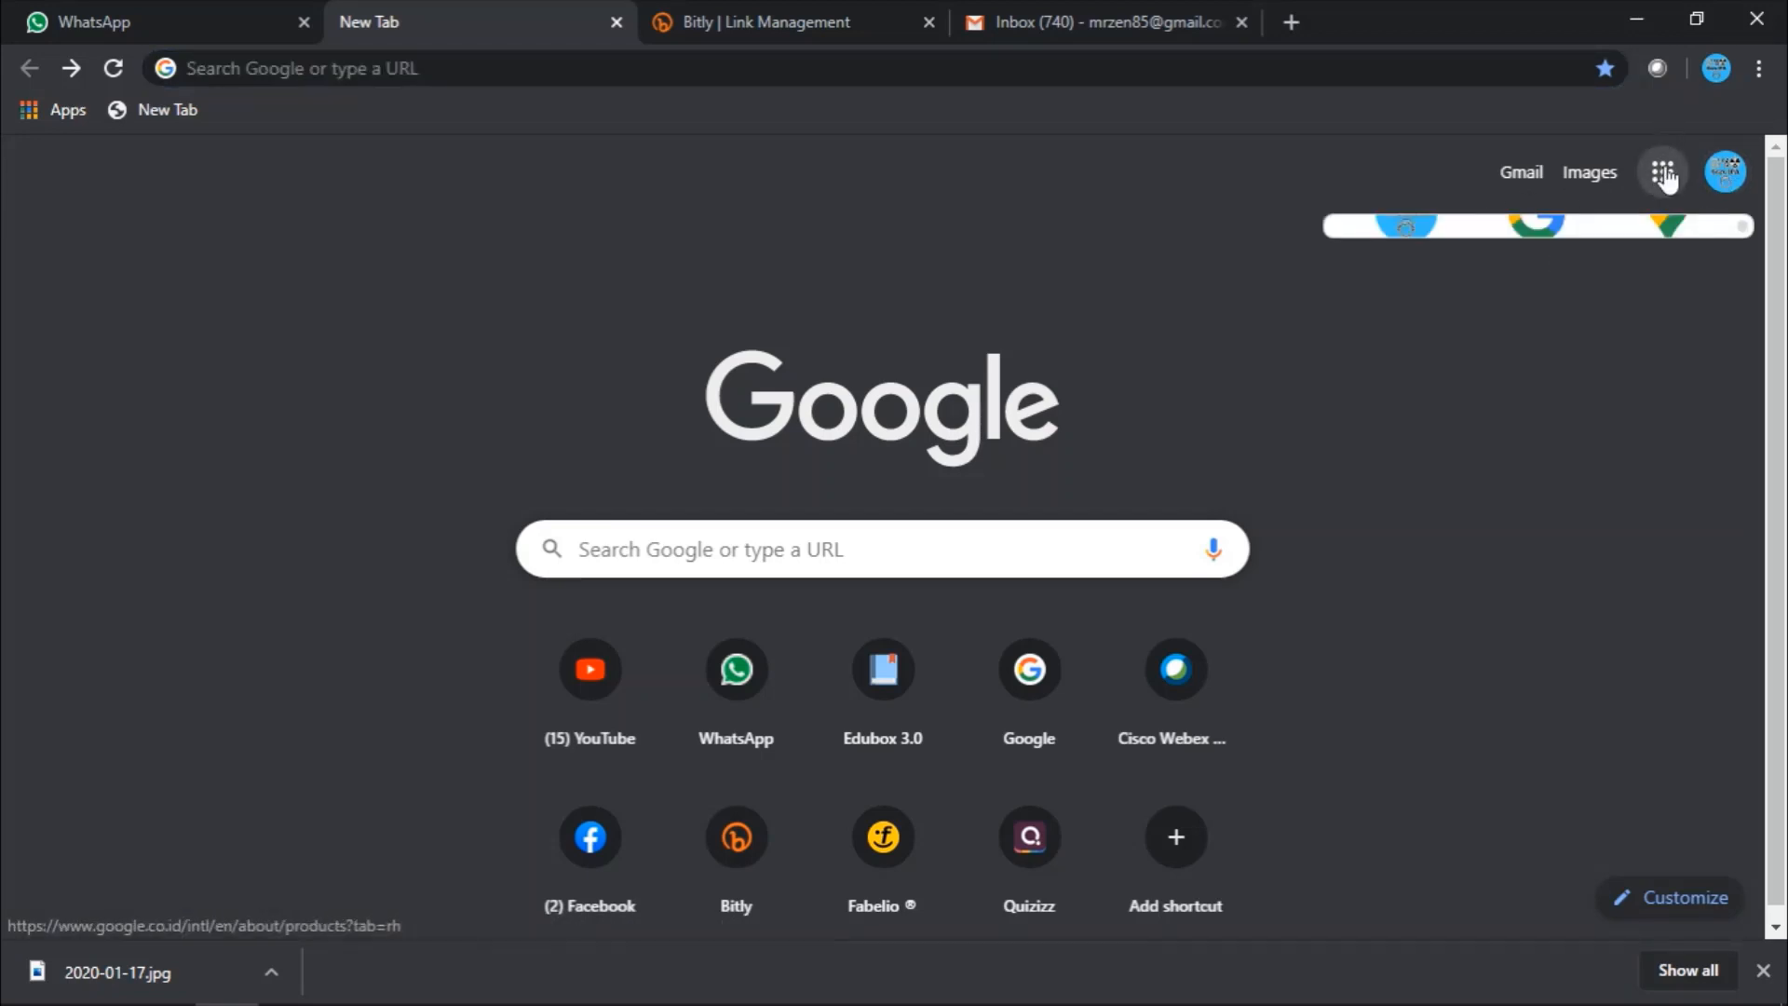
left_click(1664, 170)
left_click(1663, 169)
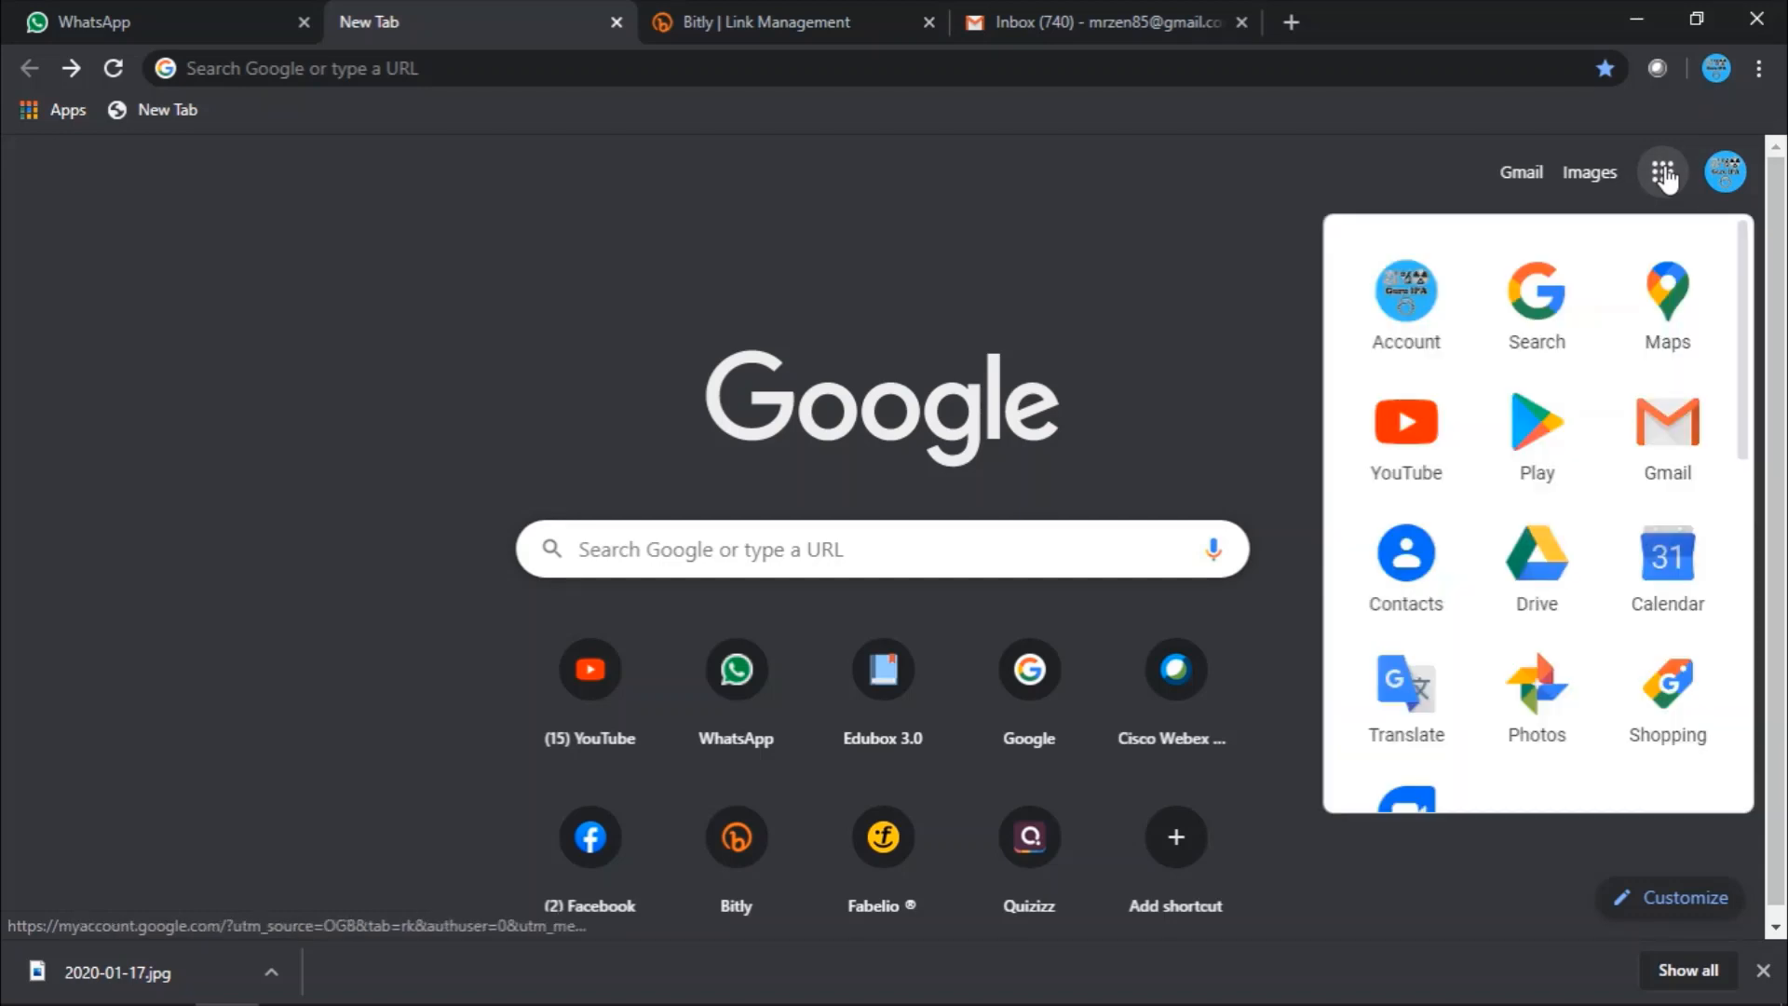
left_click(1549, 571)
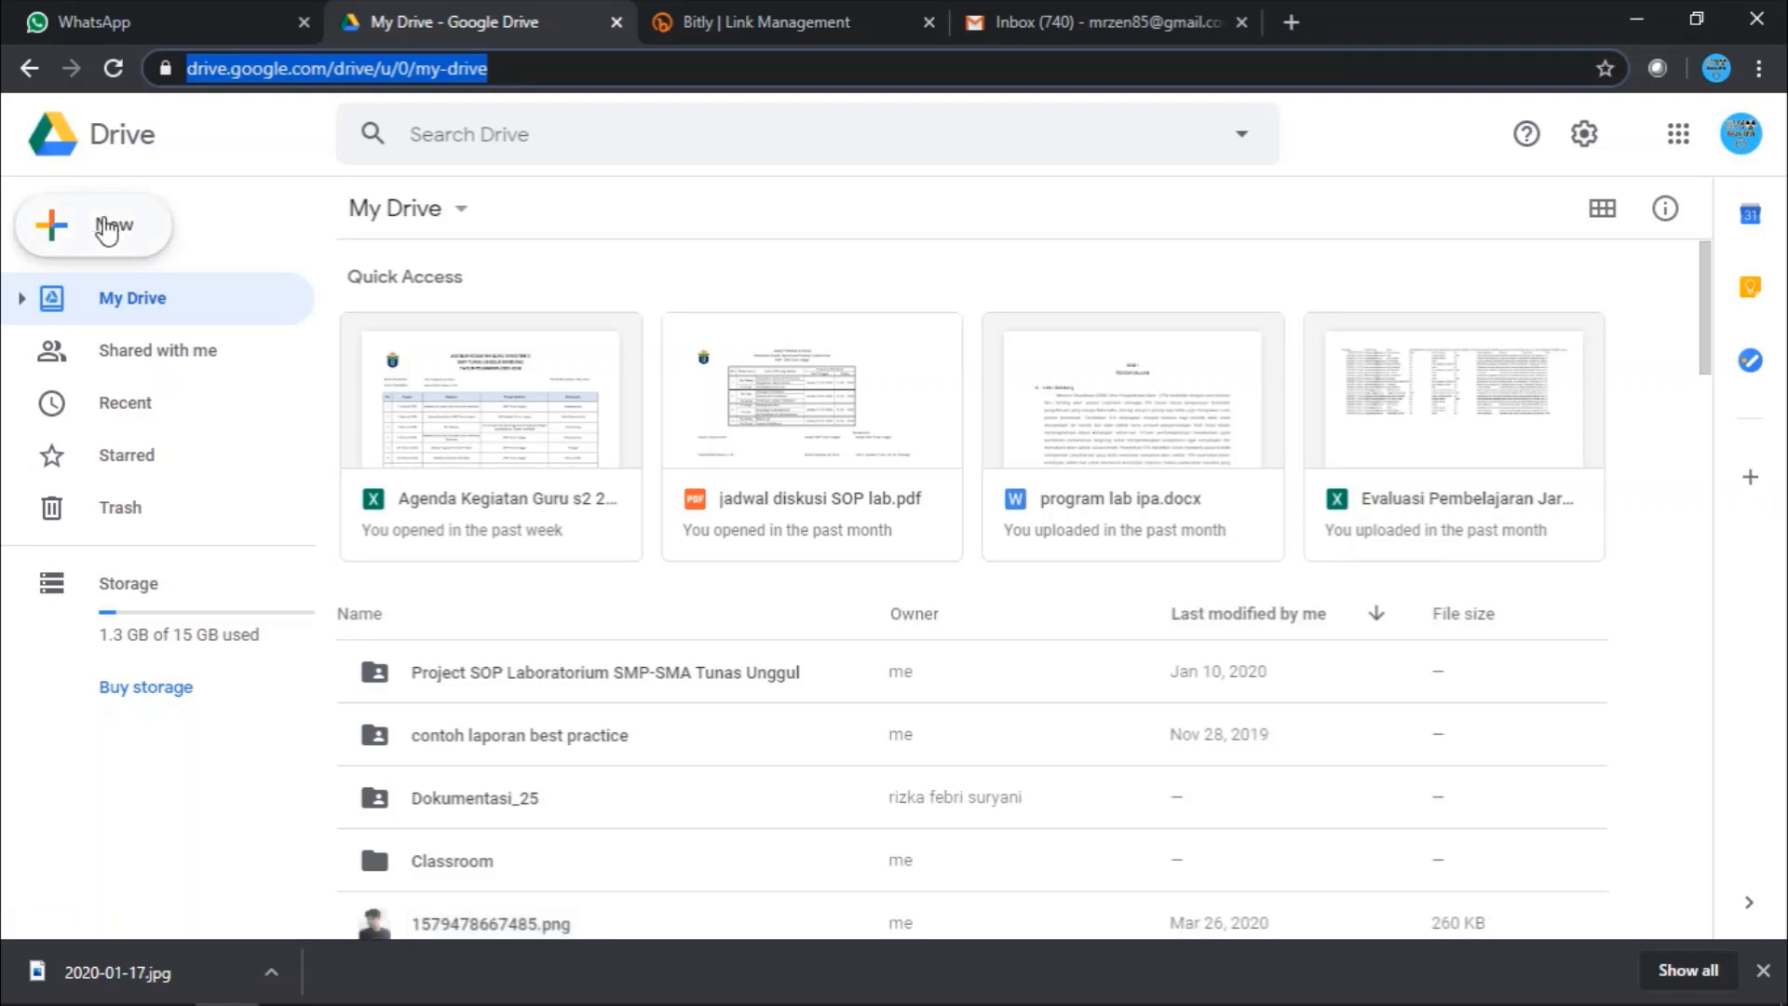
- Create a blank Google Form from Drive's New > More menu
left_click(118, 236)
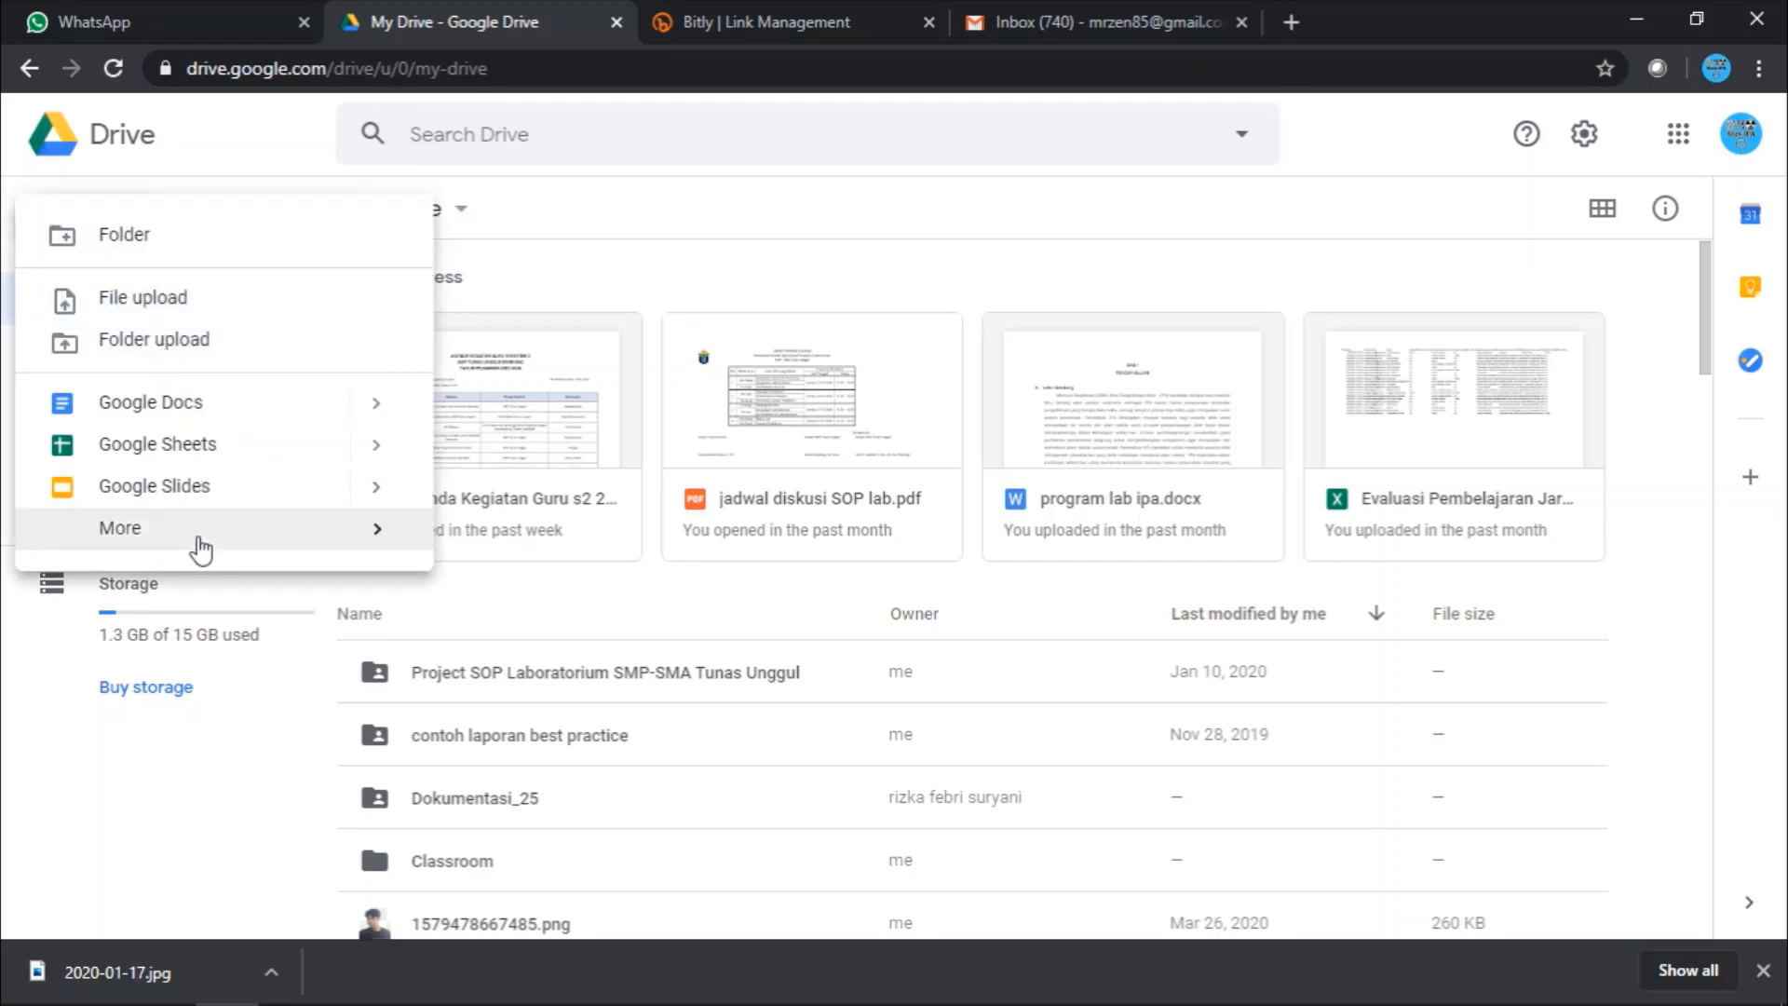
mouse_move(200, 547)
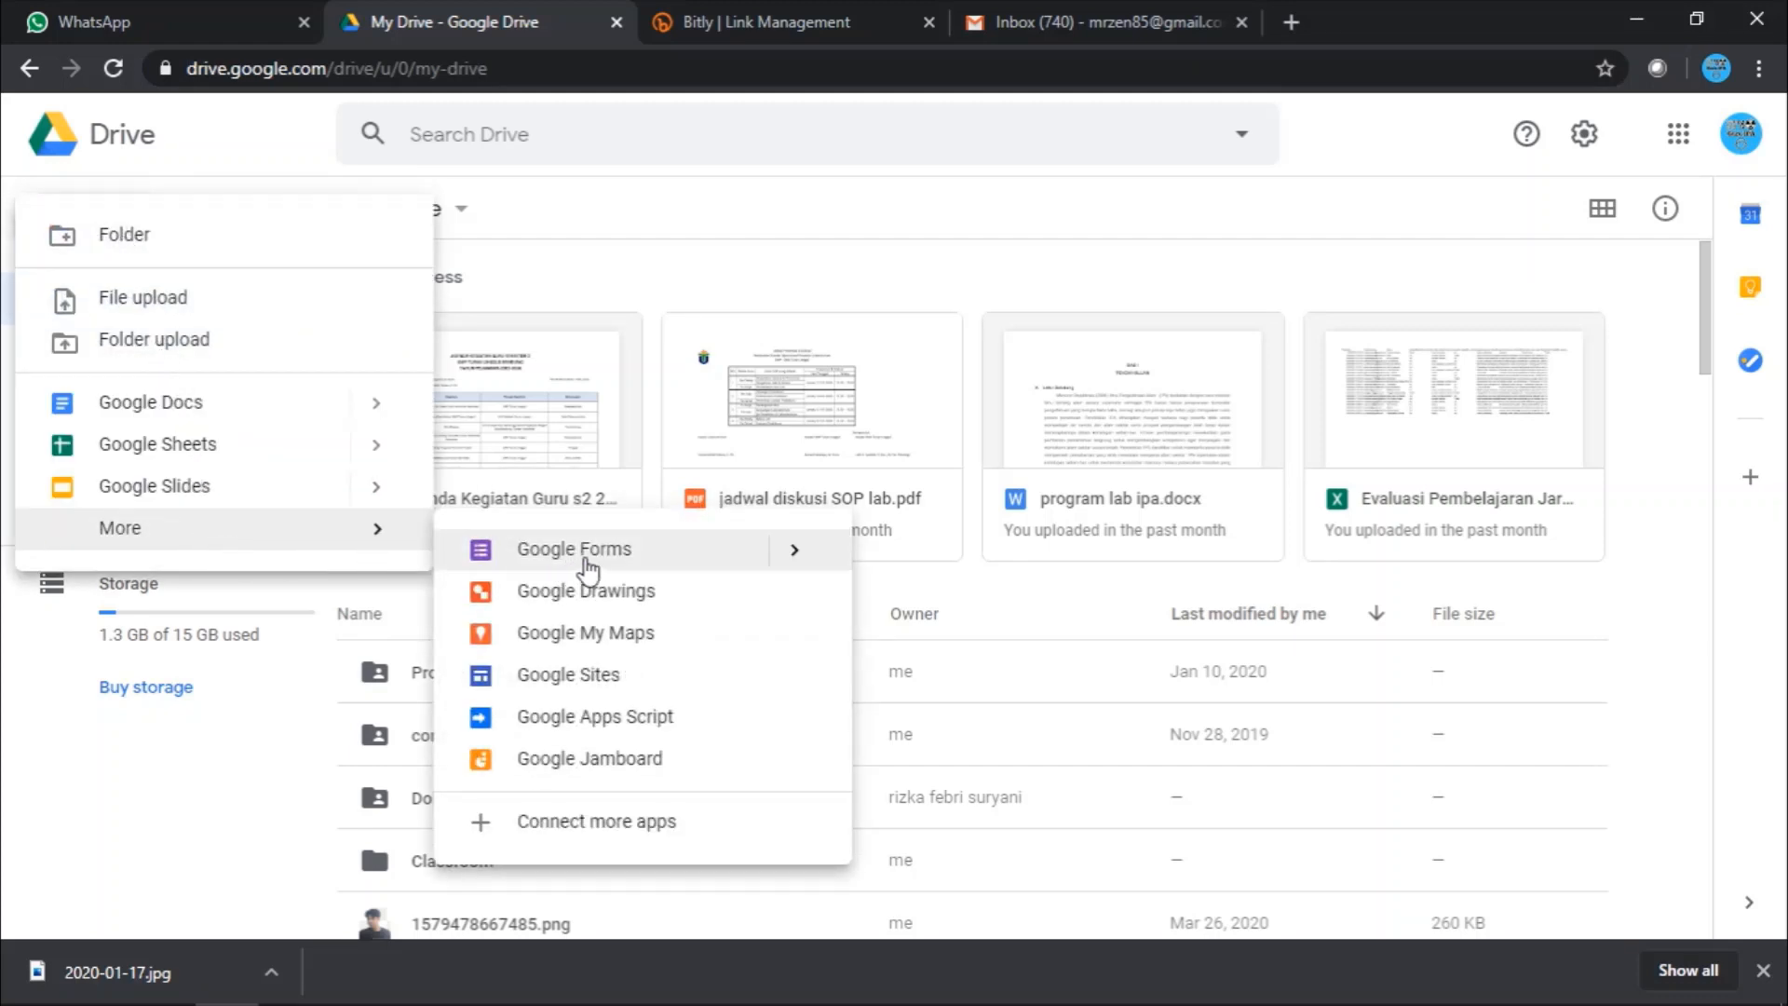
left_click(600, 562)
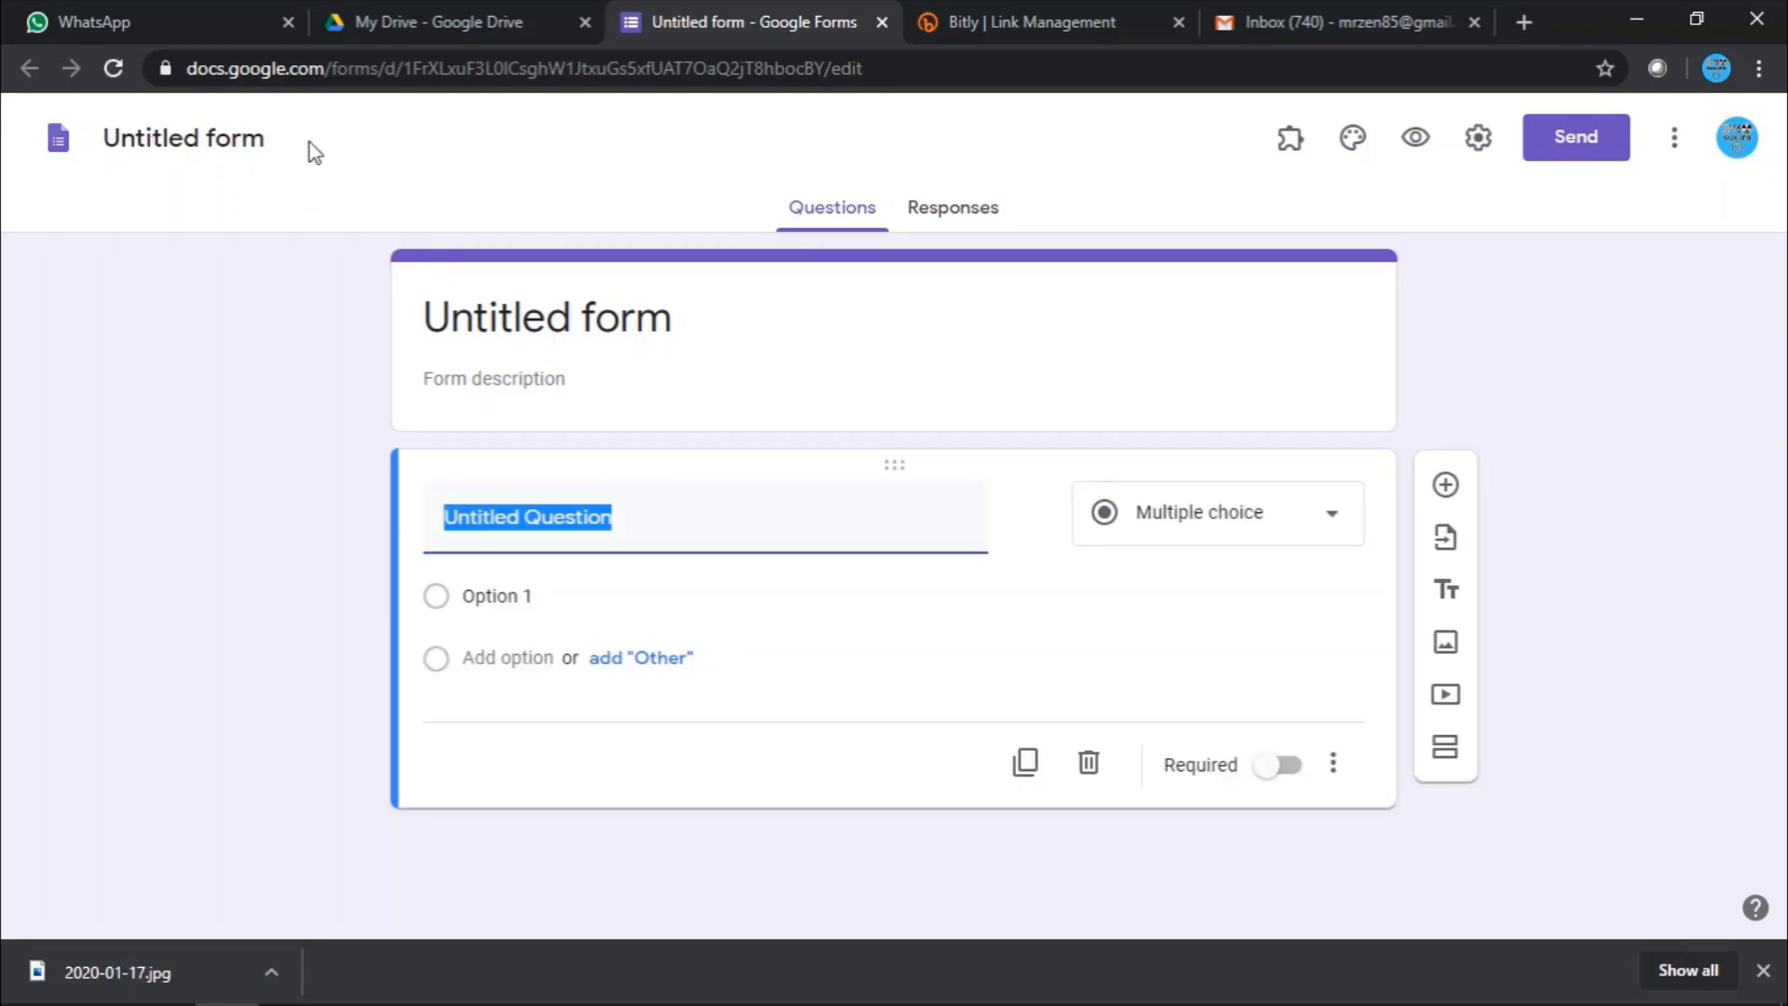
- Rename the untitled form to 'Daftar Hadir Rapat 1'
left_click(254, 142)
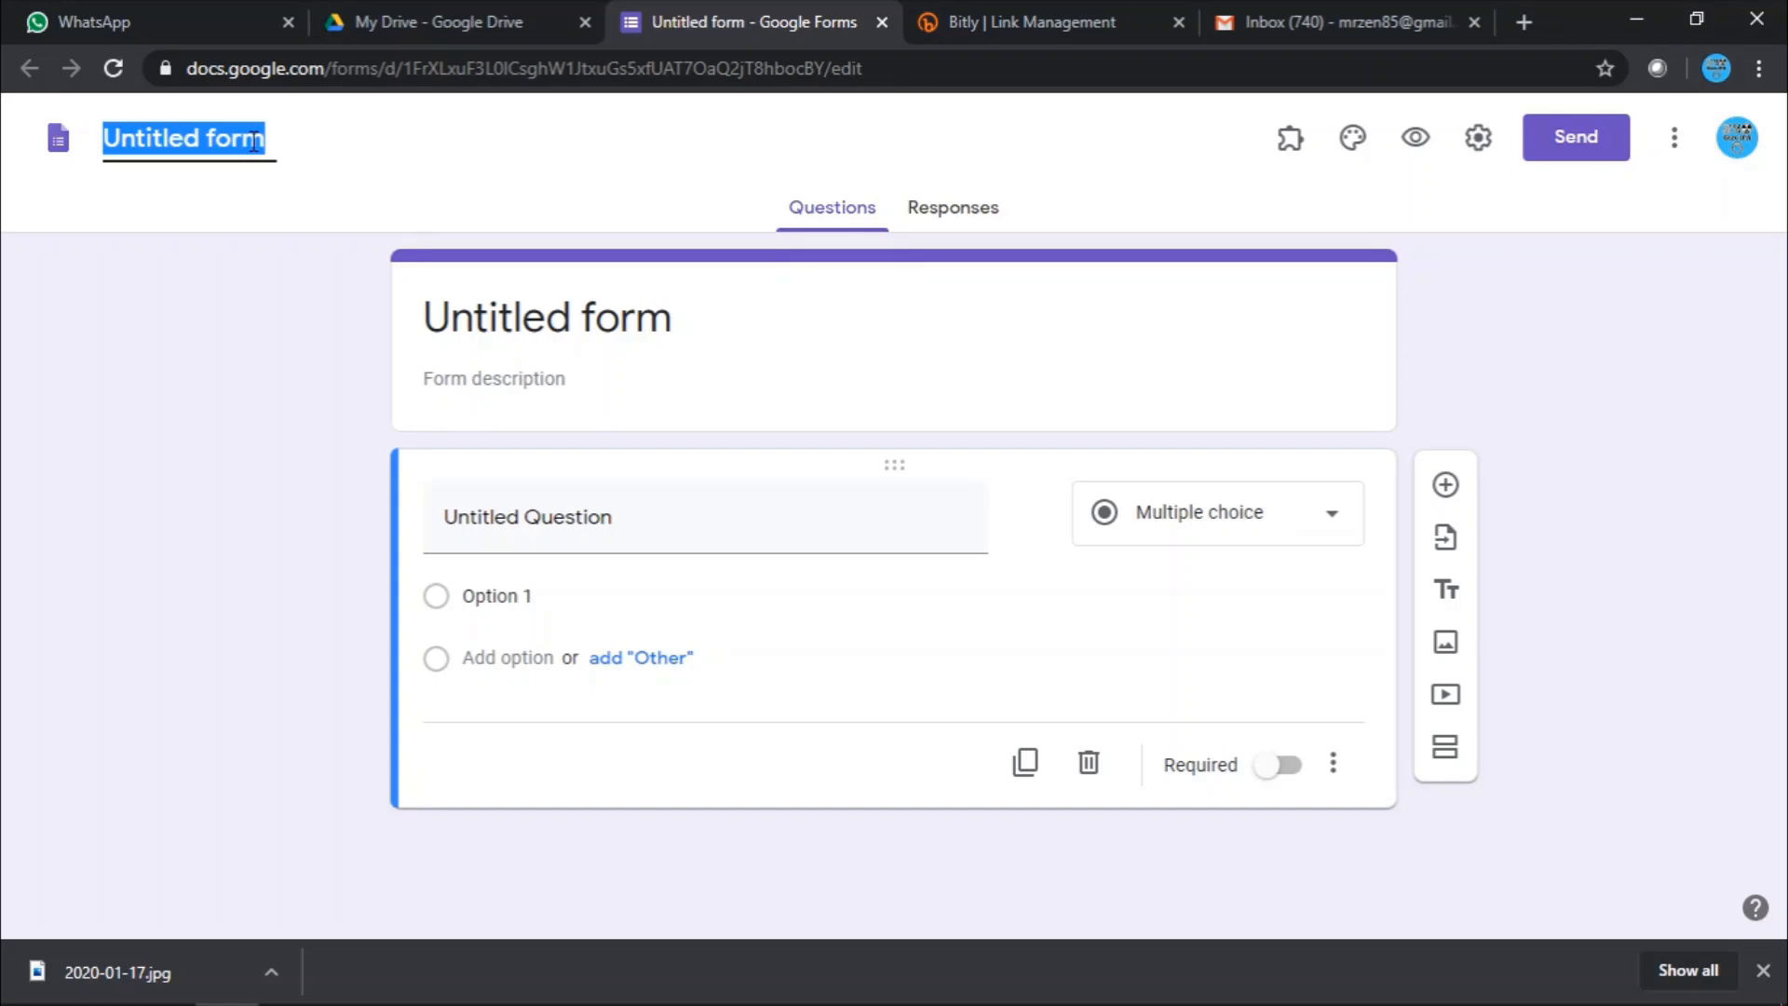
type("P")
key("BackSpace")
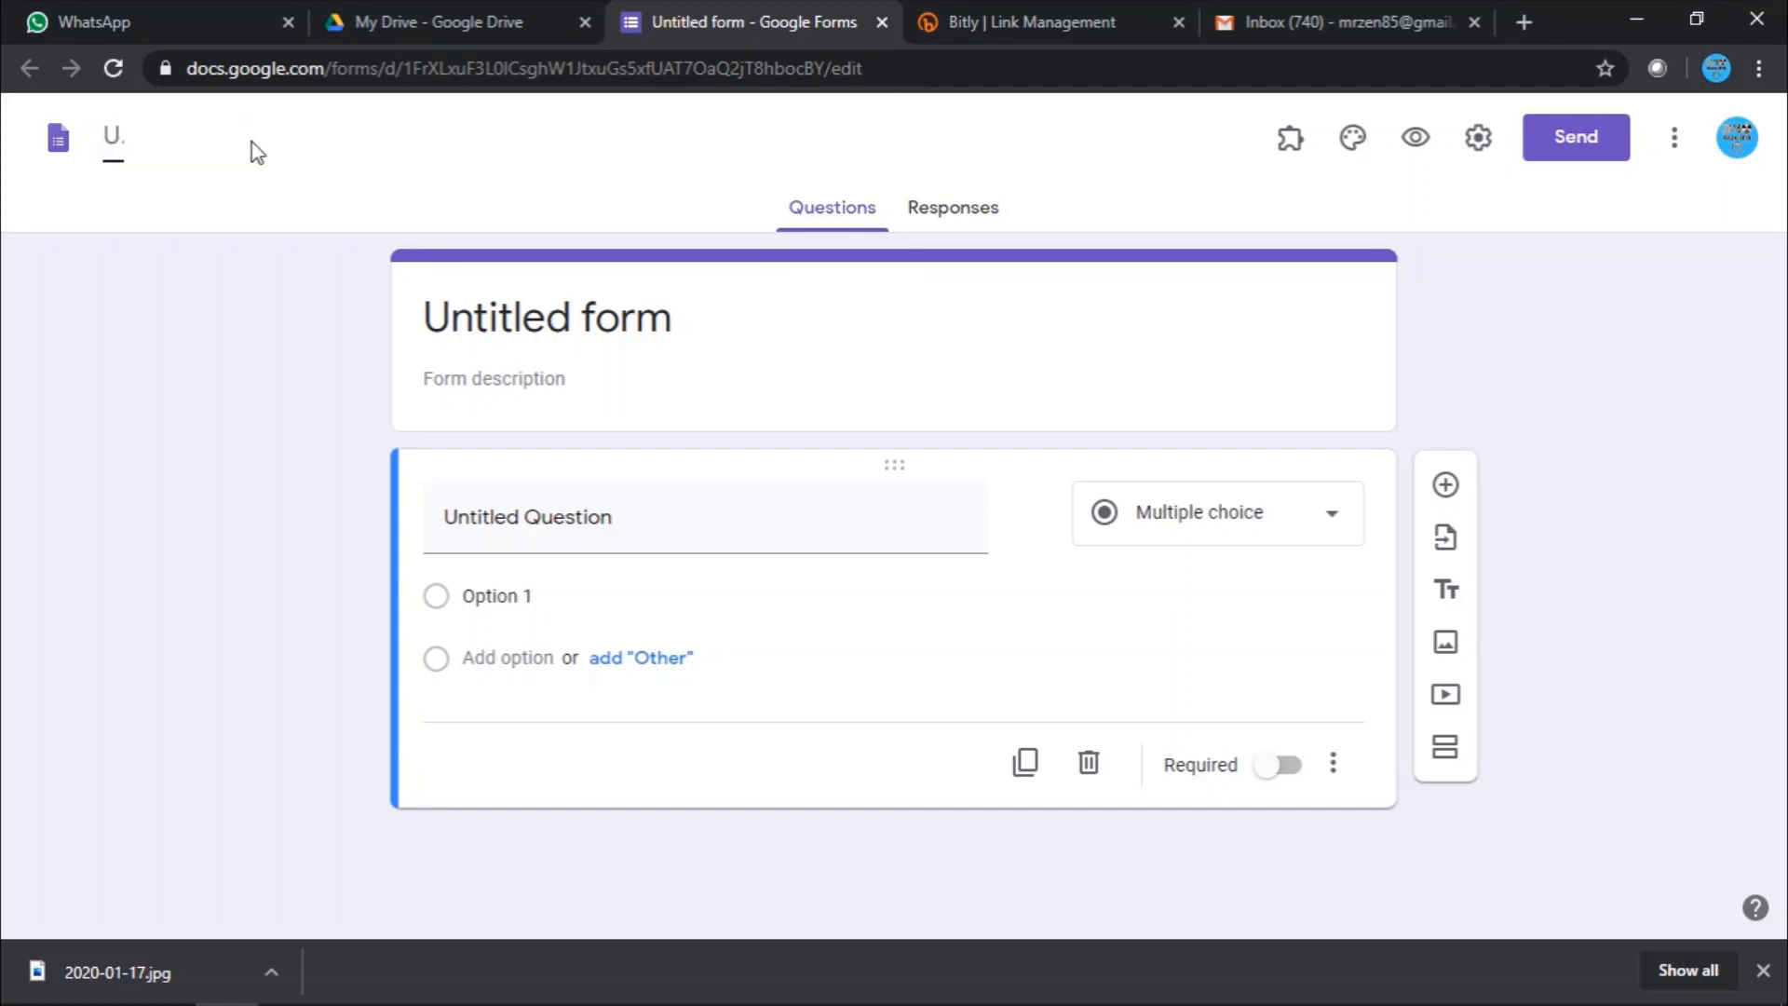
type("Daftar Hadir")
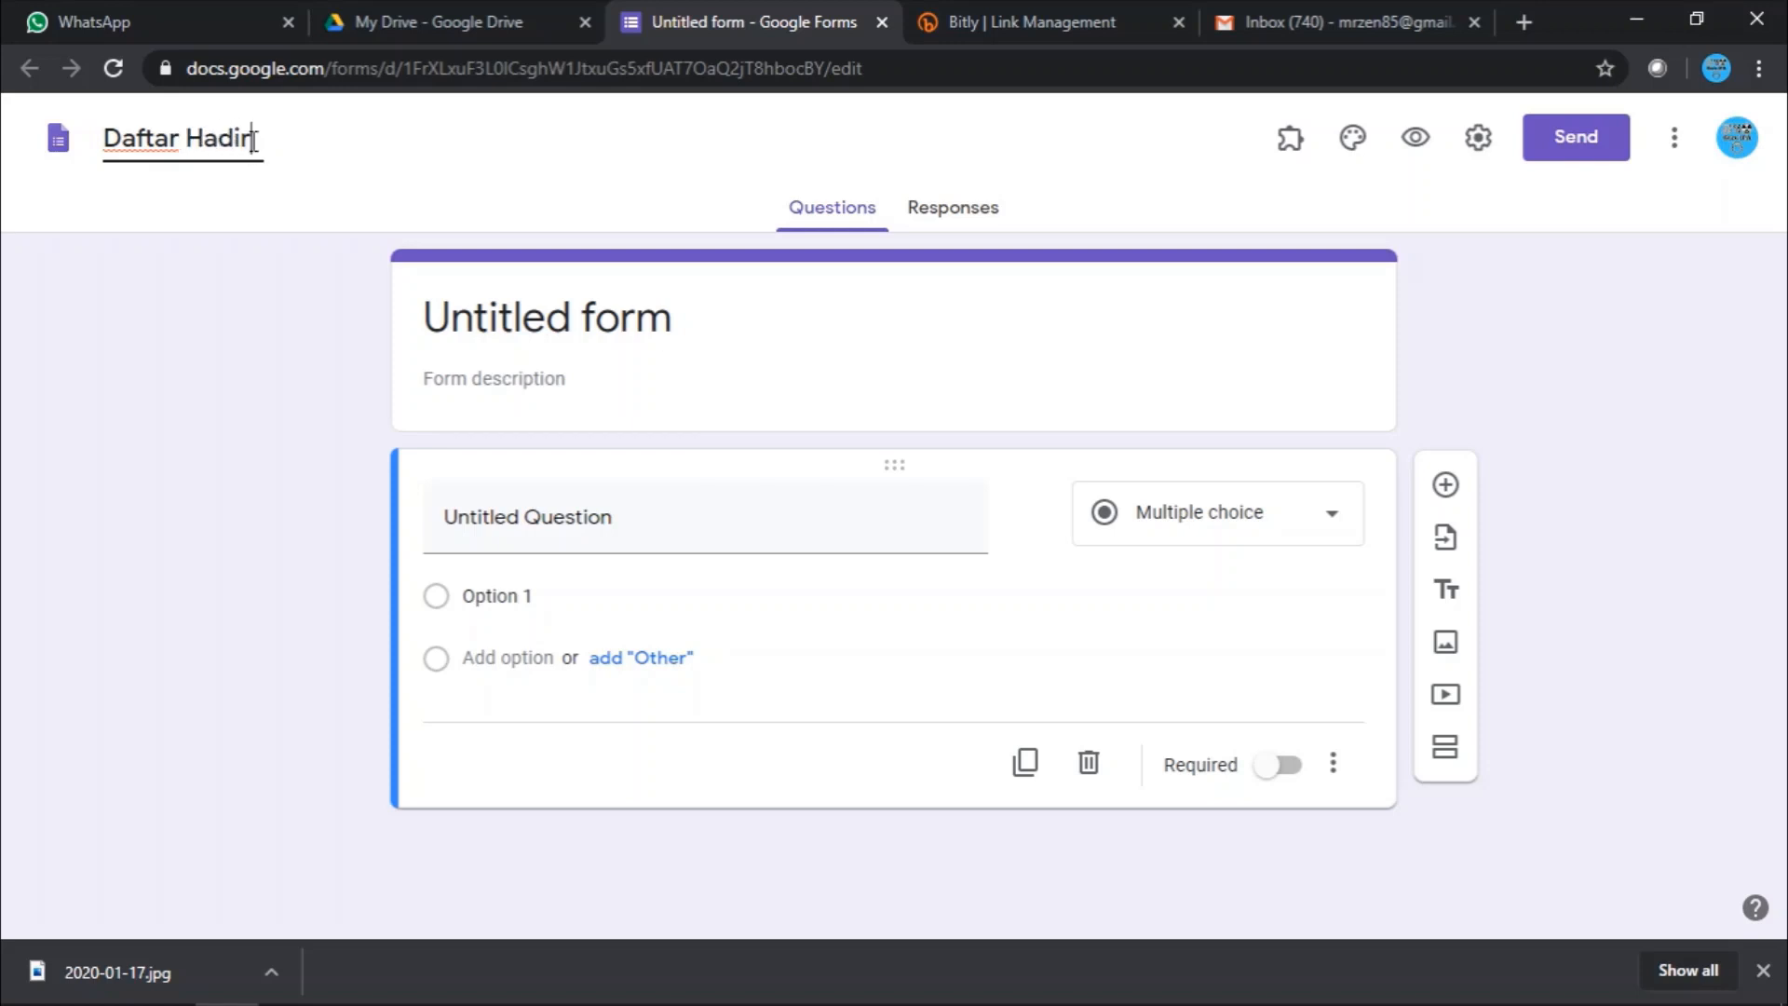
type(" Rapat ")
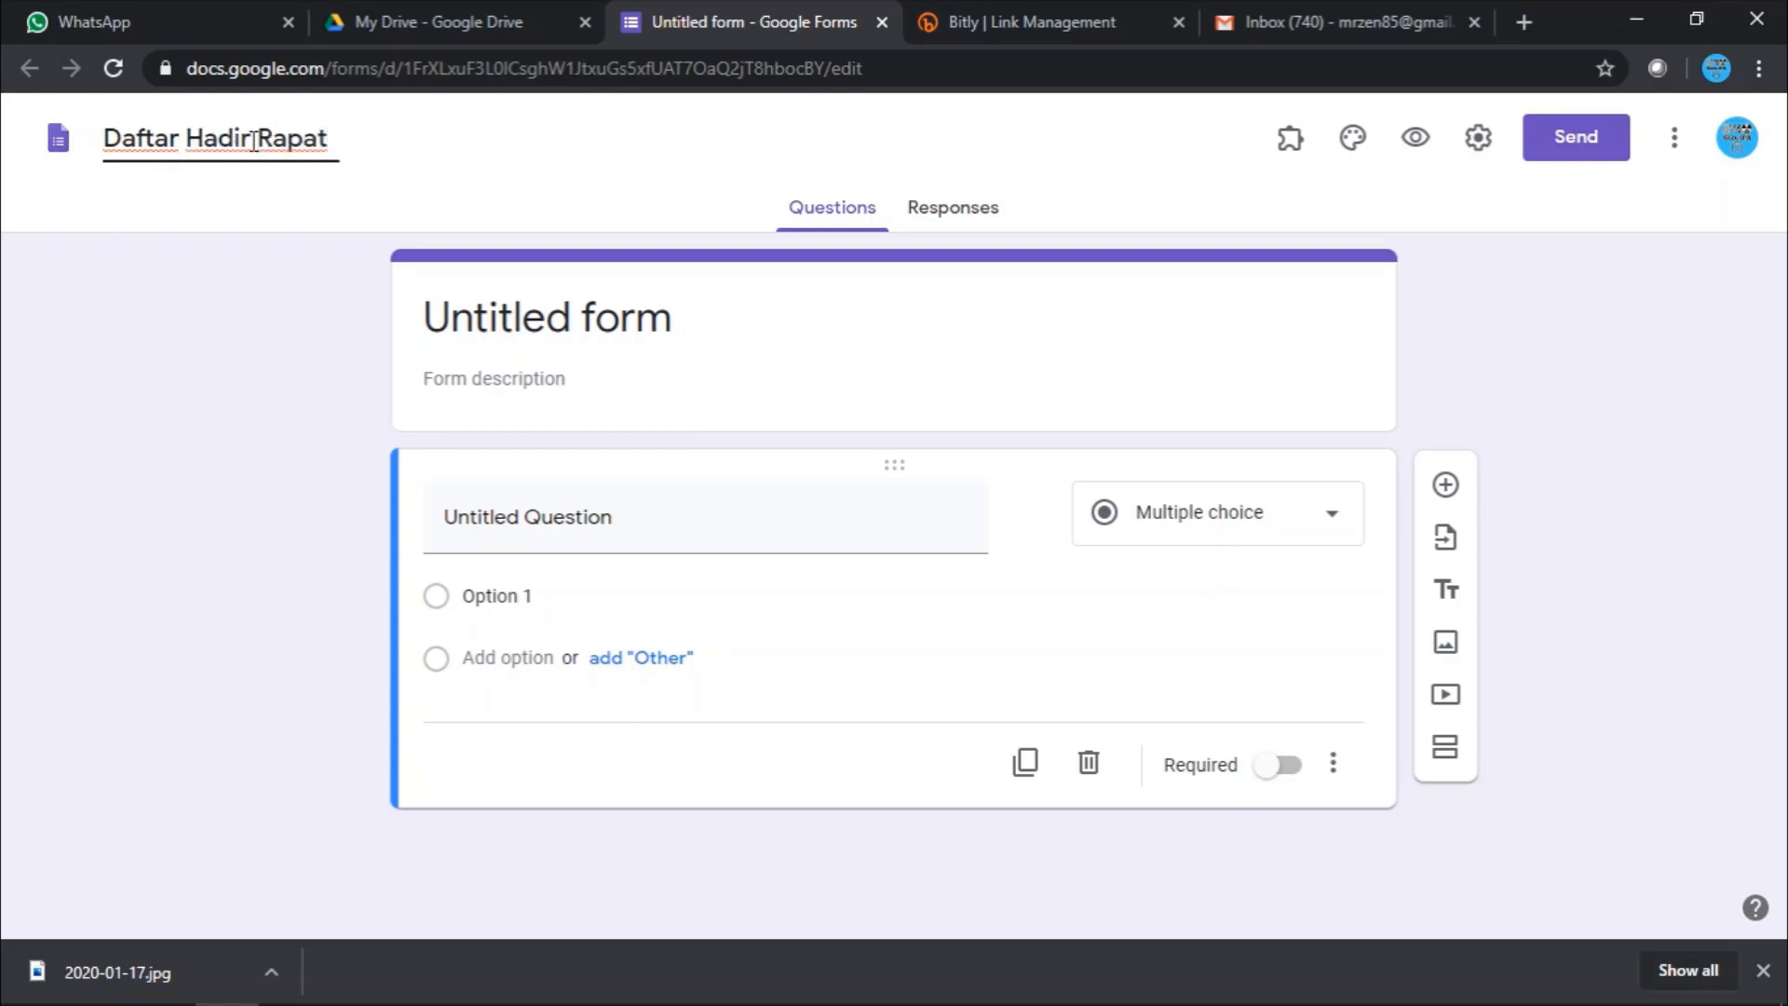
type("1")
left_click(568, 337)
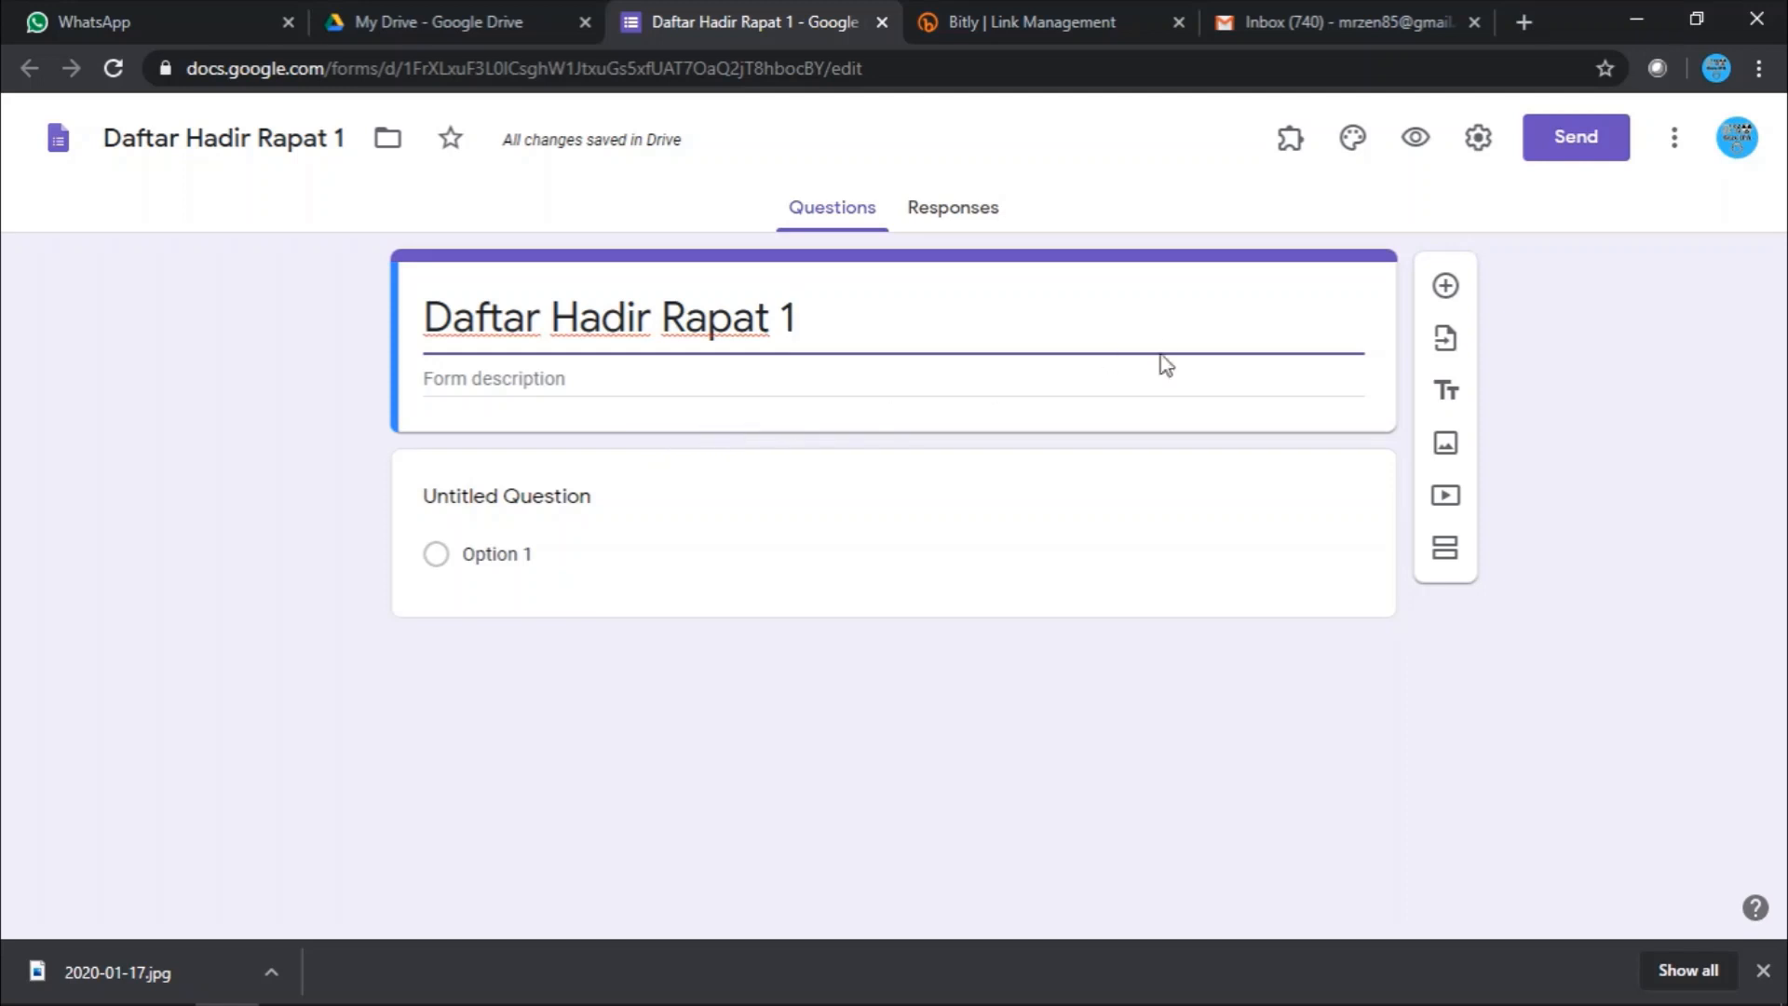
- Search images for 'logo' and insert the Google logo into the form
left_click(1446, 443)
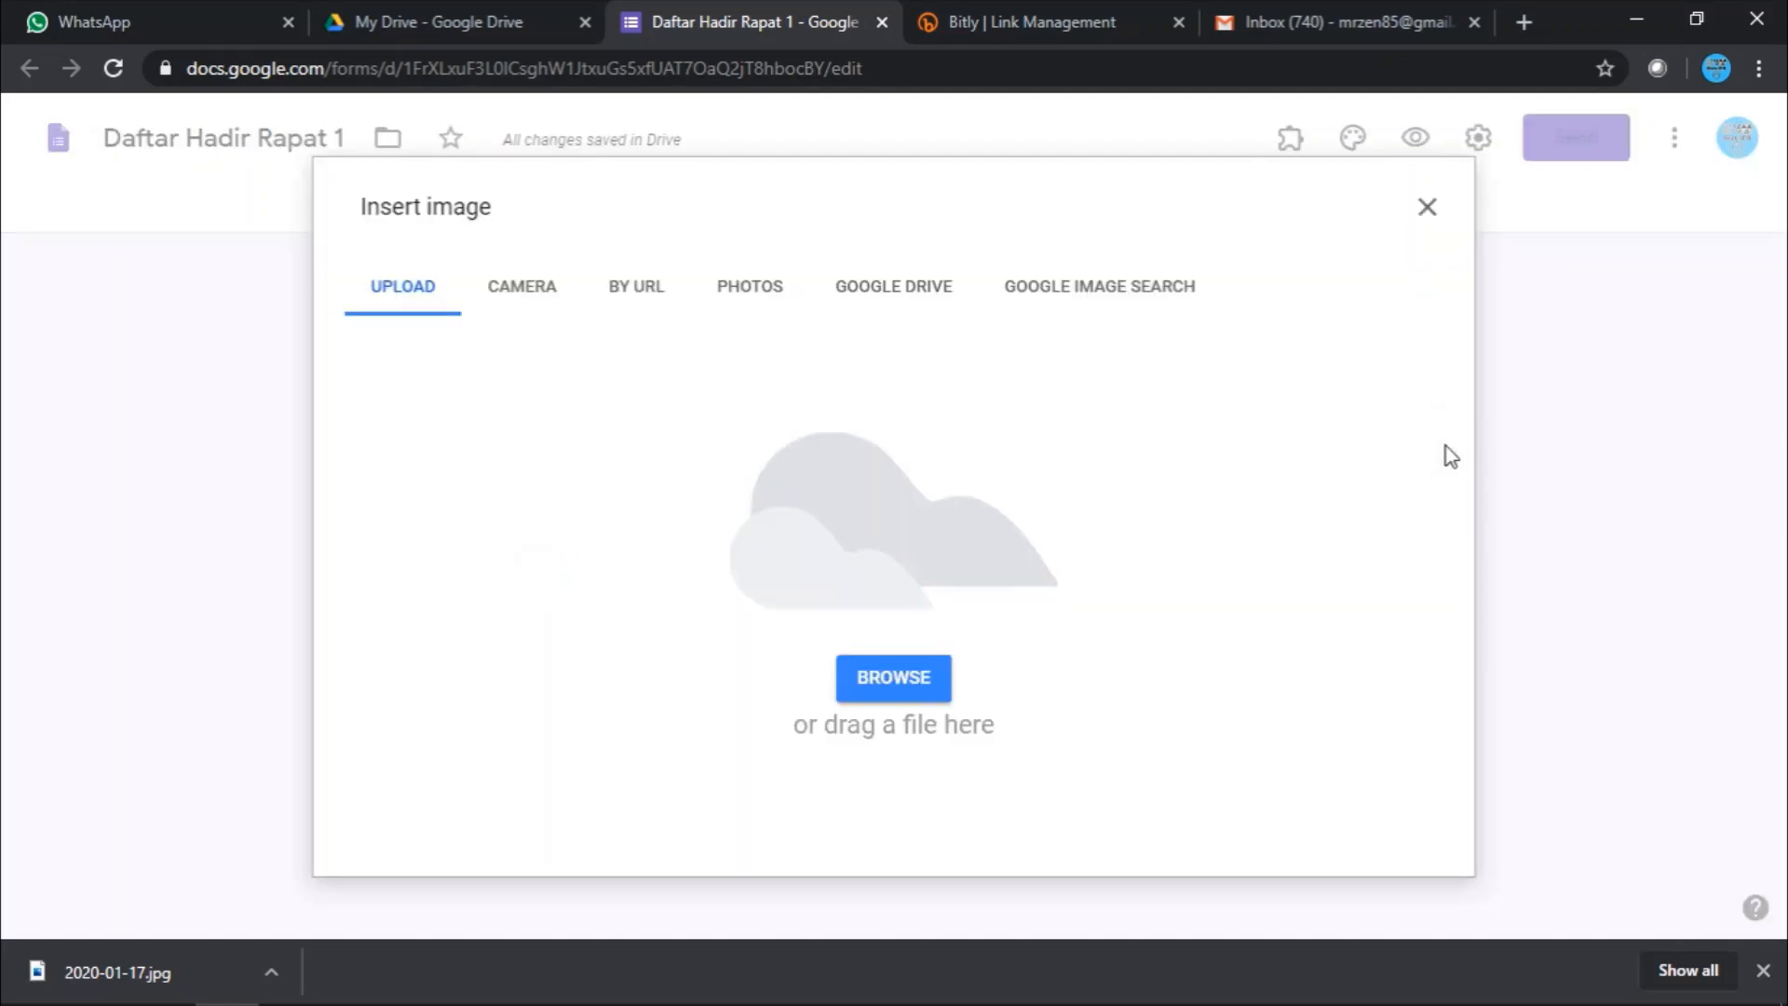
left_click(1144, 297)
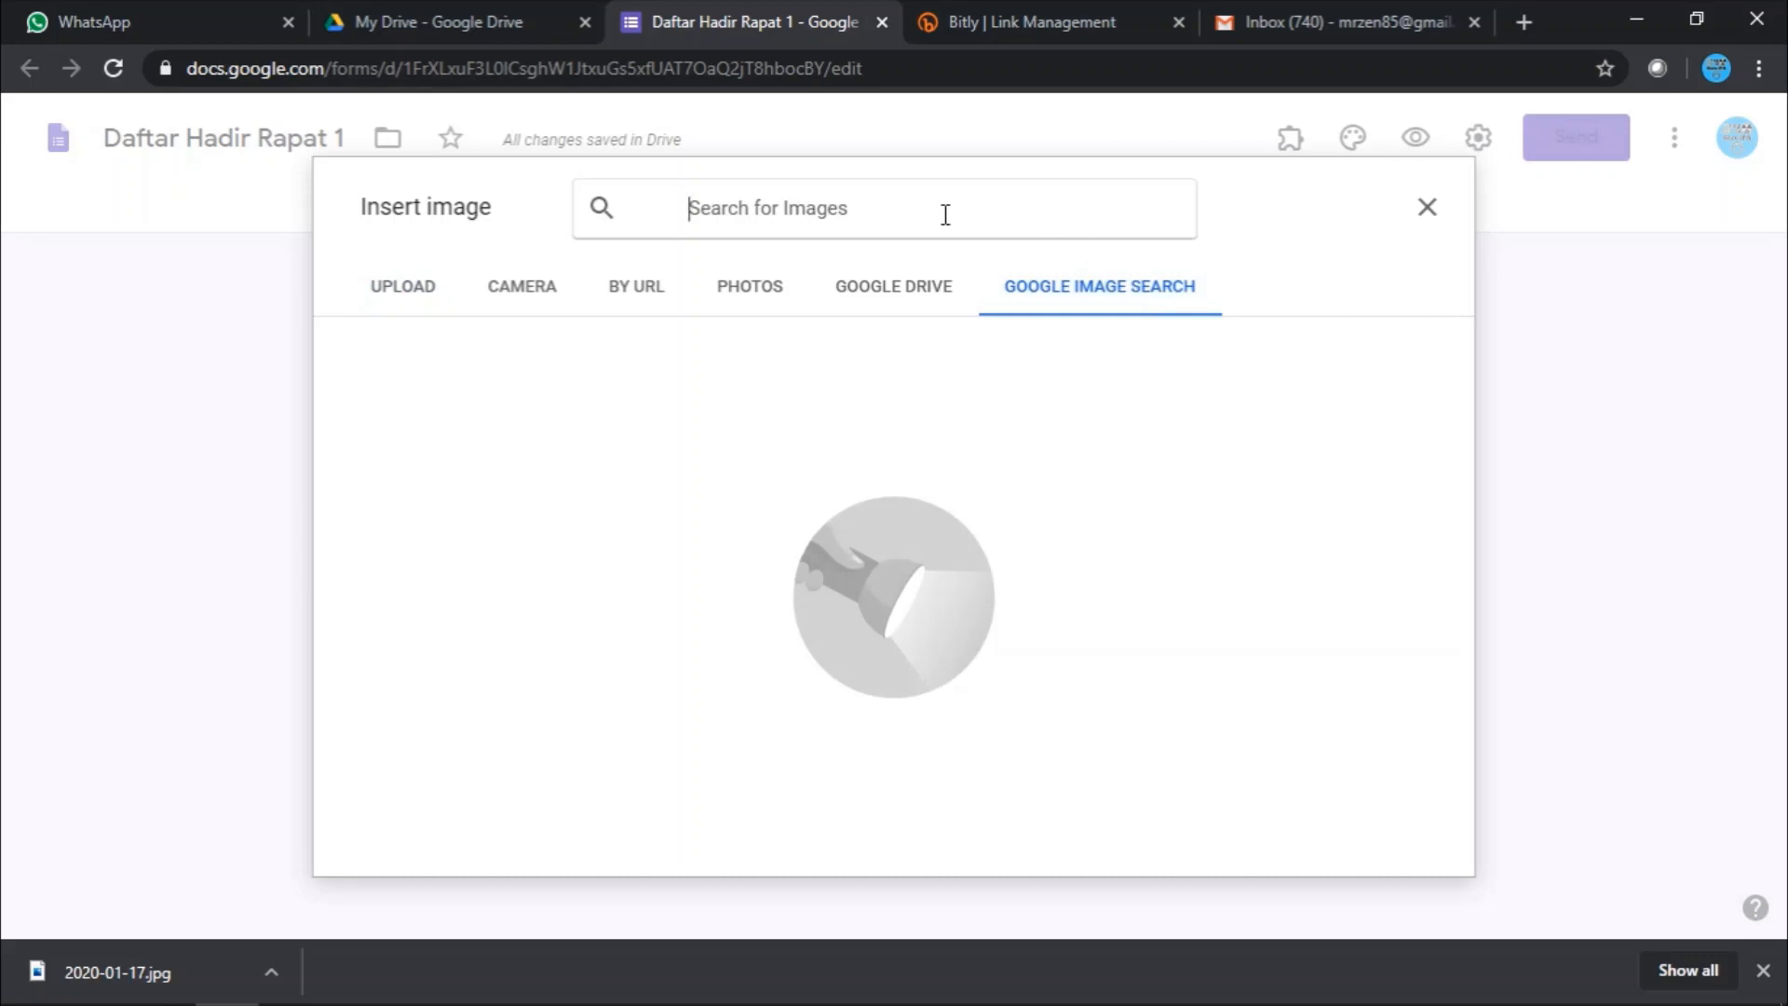
type("logo")
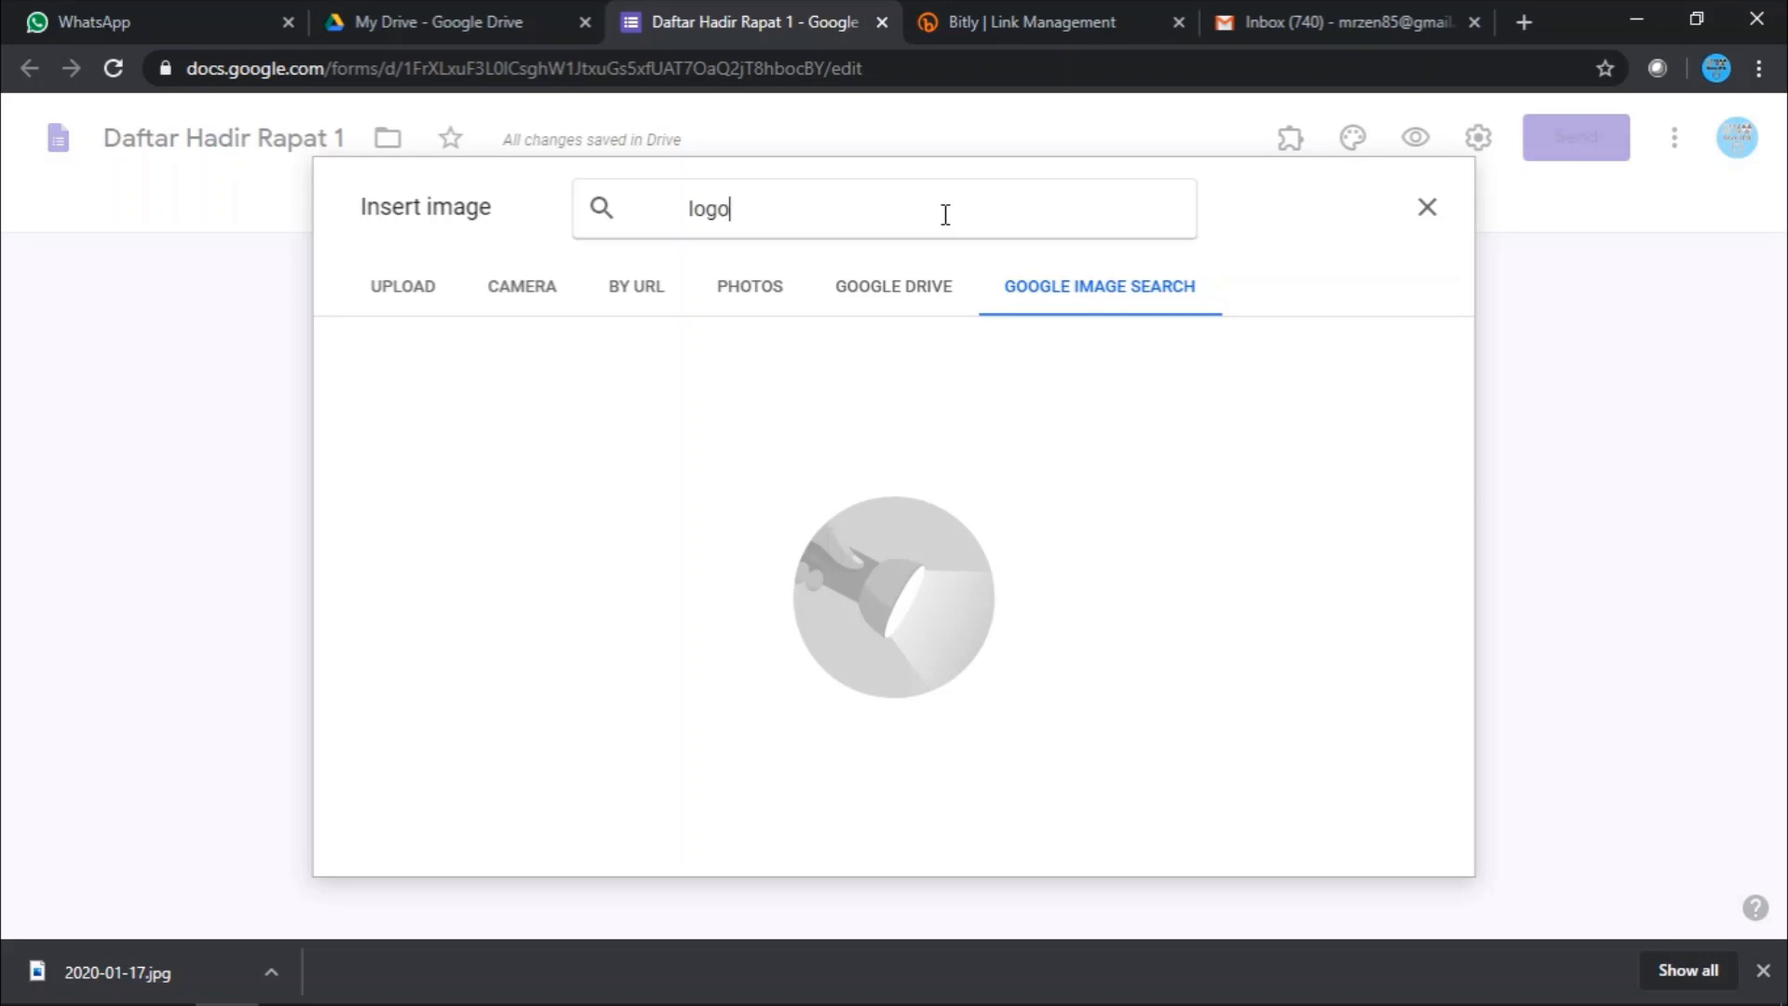
key("Return")
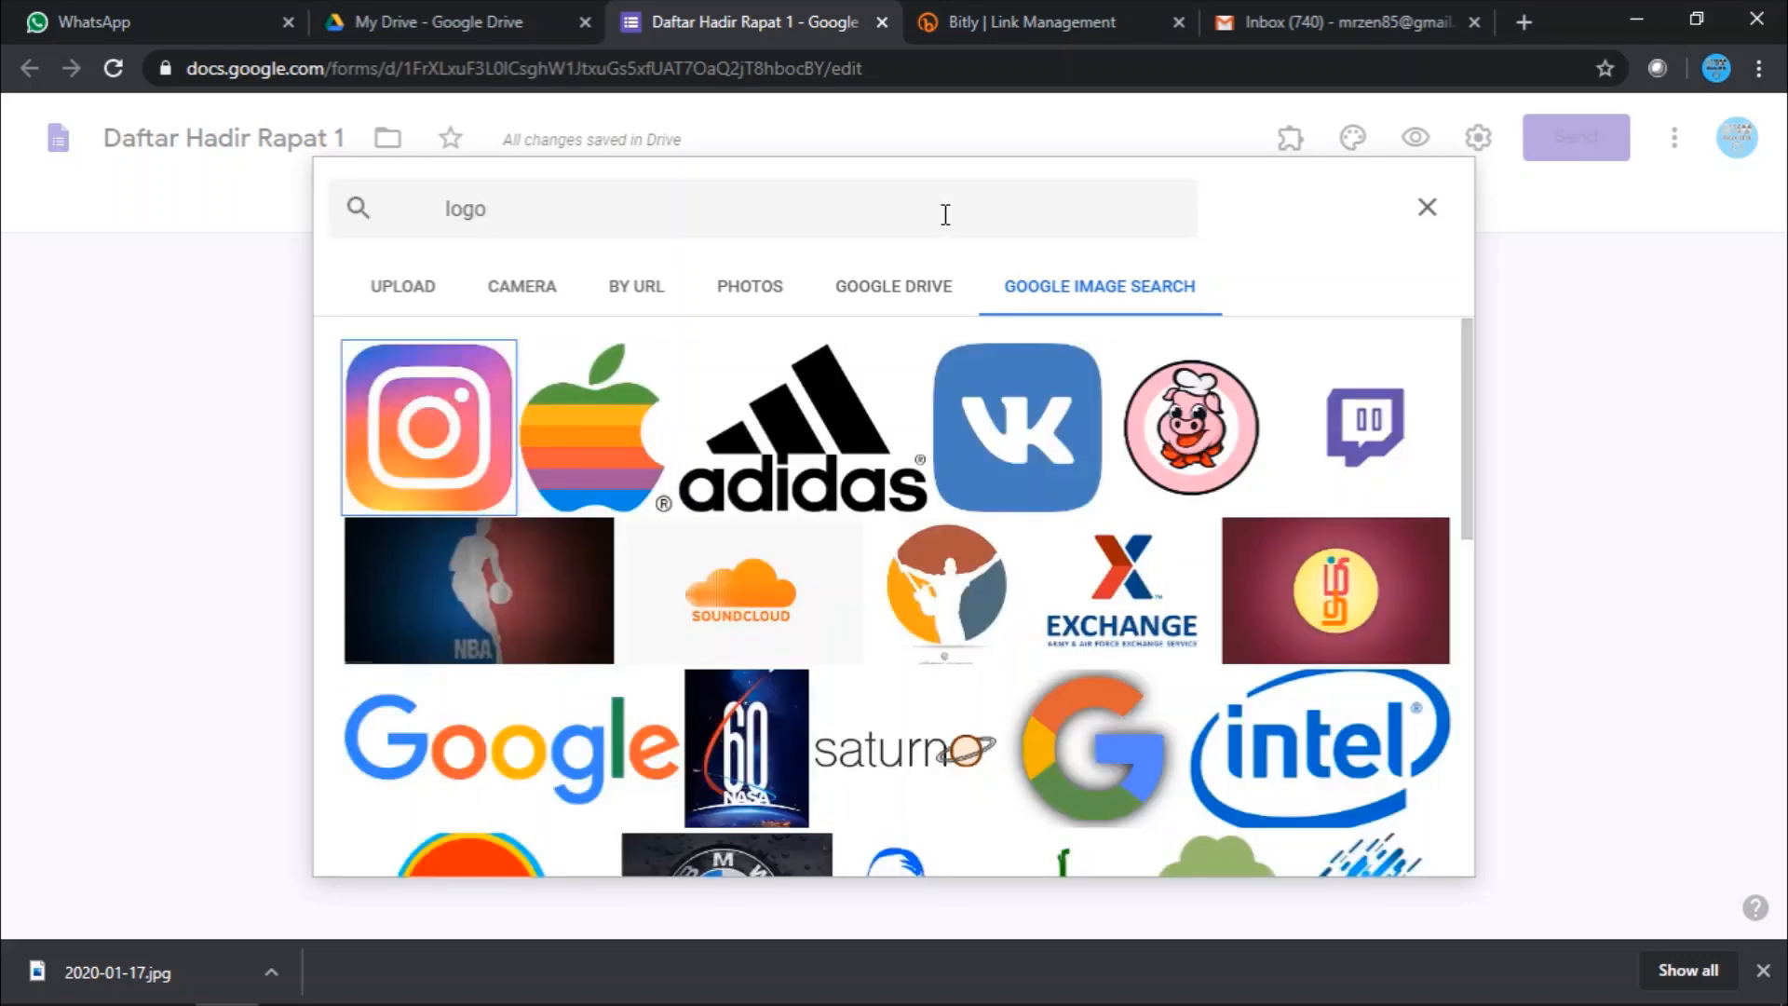
left_click(545, 762)
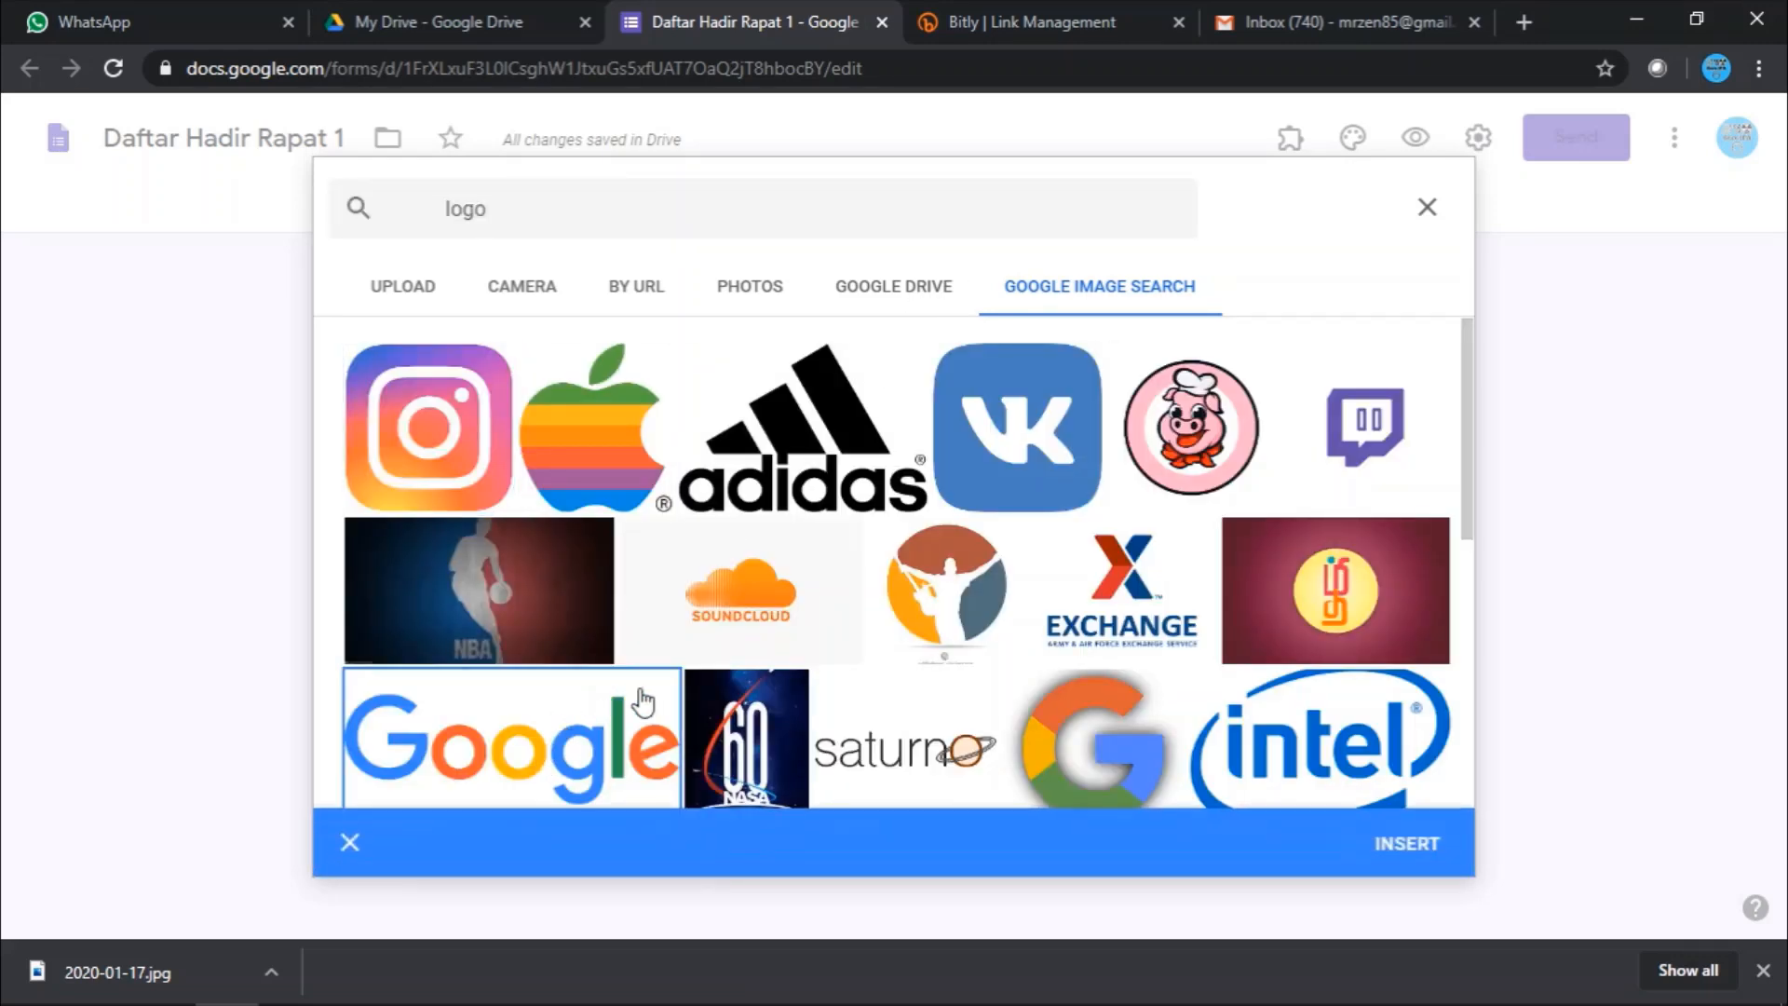
left_click(1428, 855)
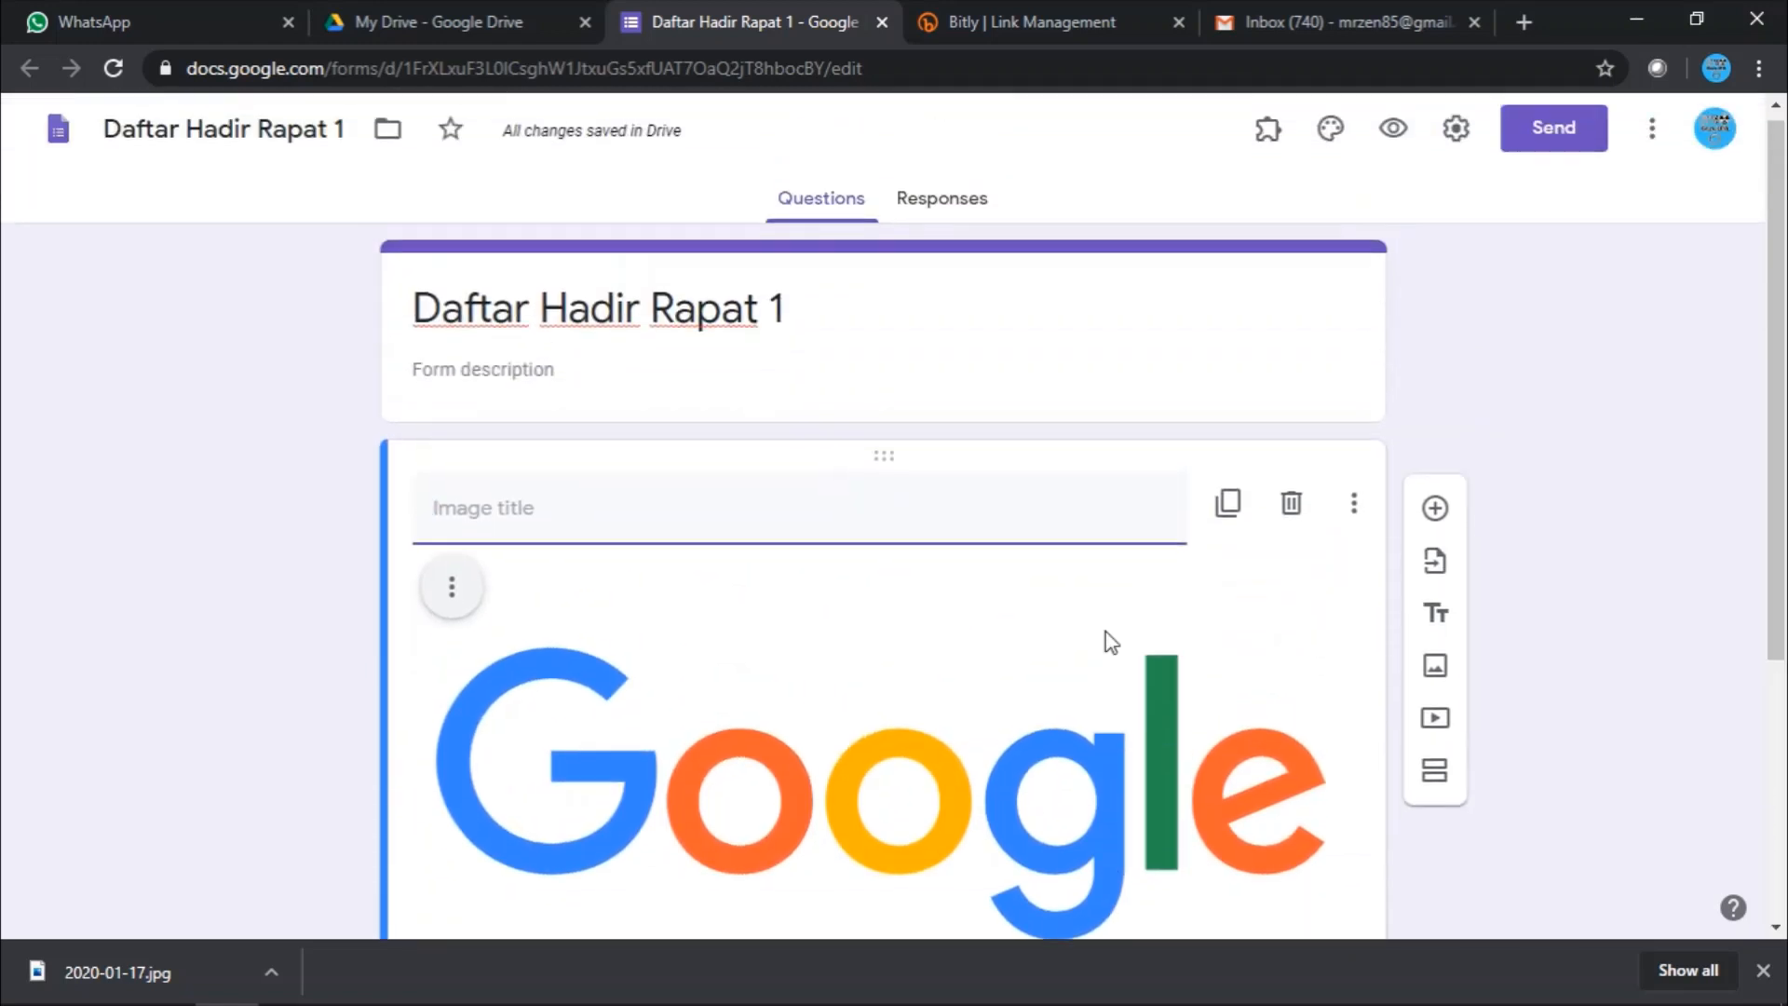
scroll(1105, 631, "down", 5)
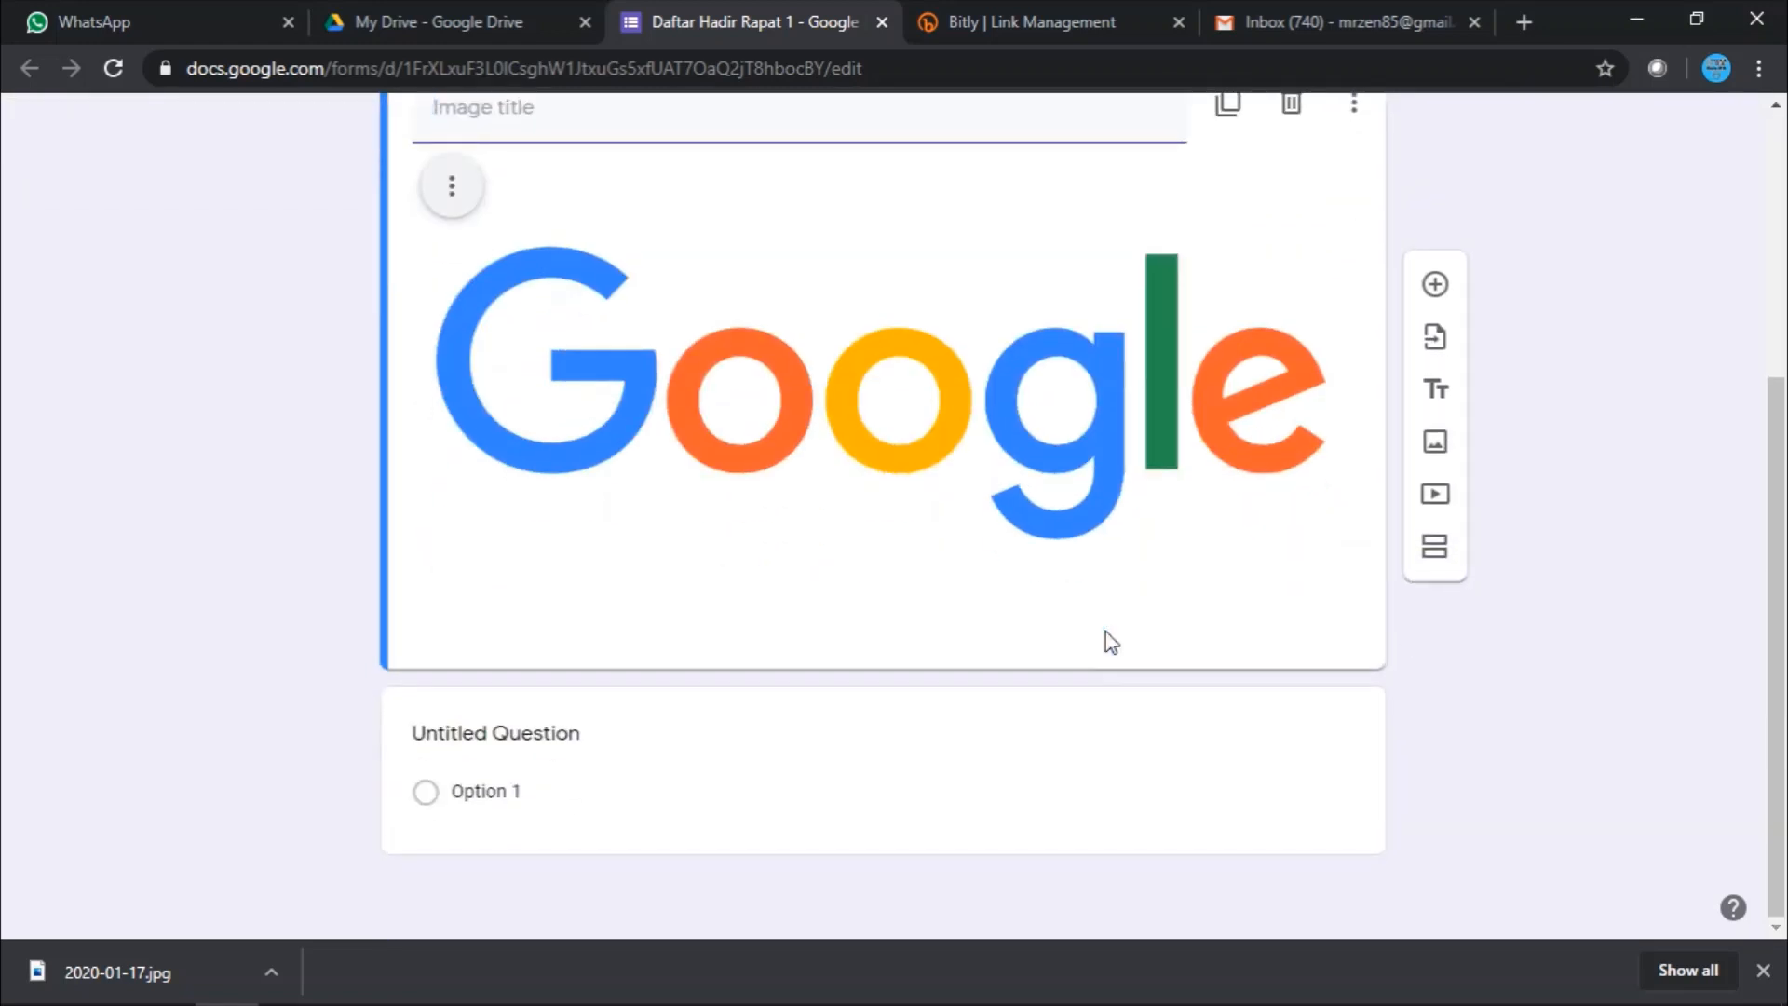
scroll(1105, 632, "up", 5)
scroll(1105, 631, "down", 5)
- Title the first question 'Nama Lengkap'
left_click(511, 735)
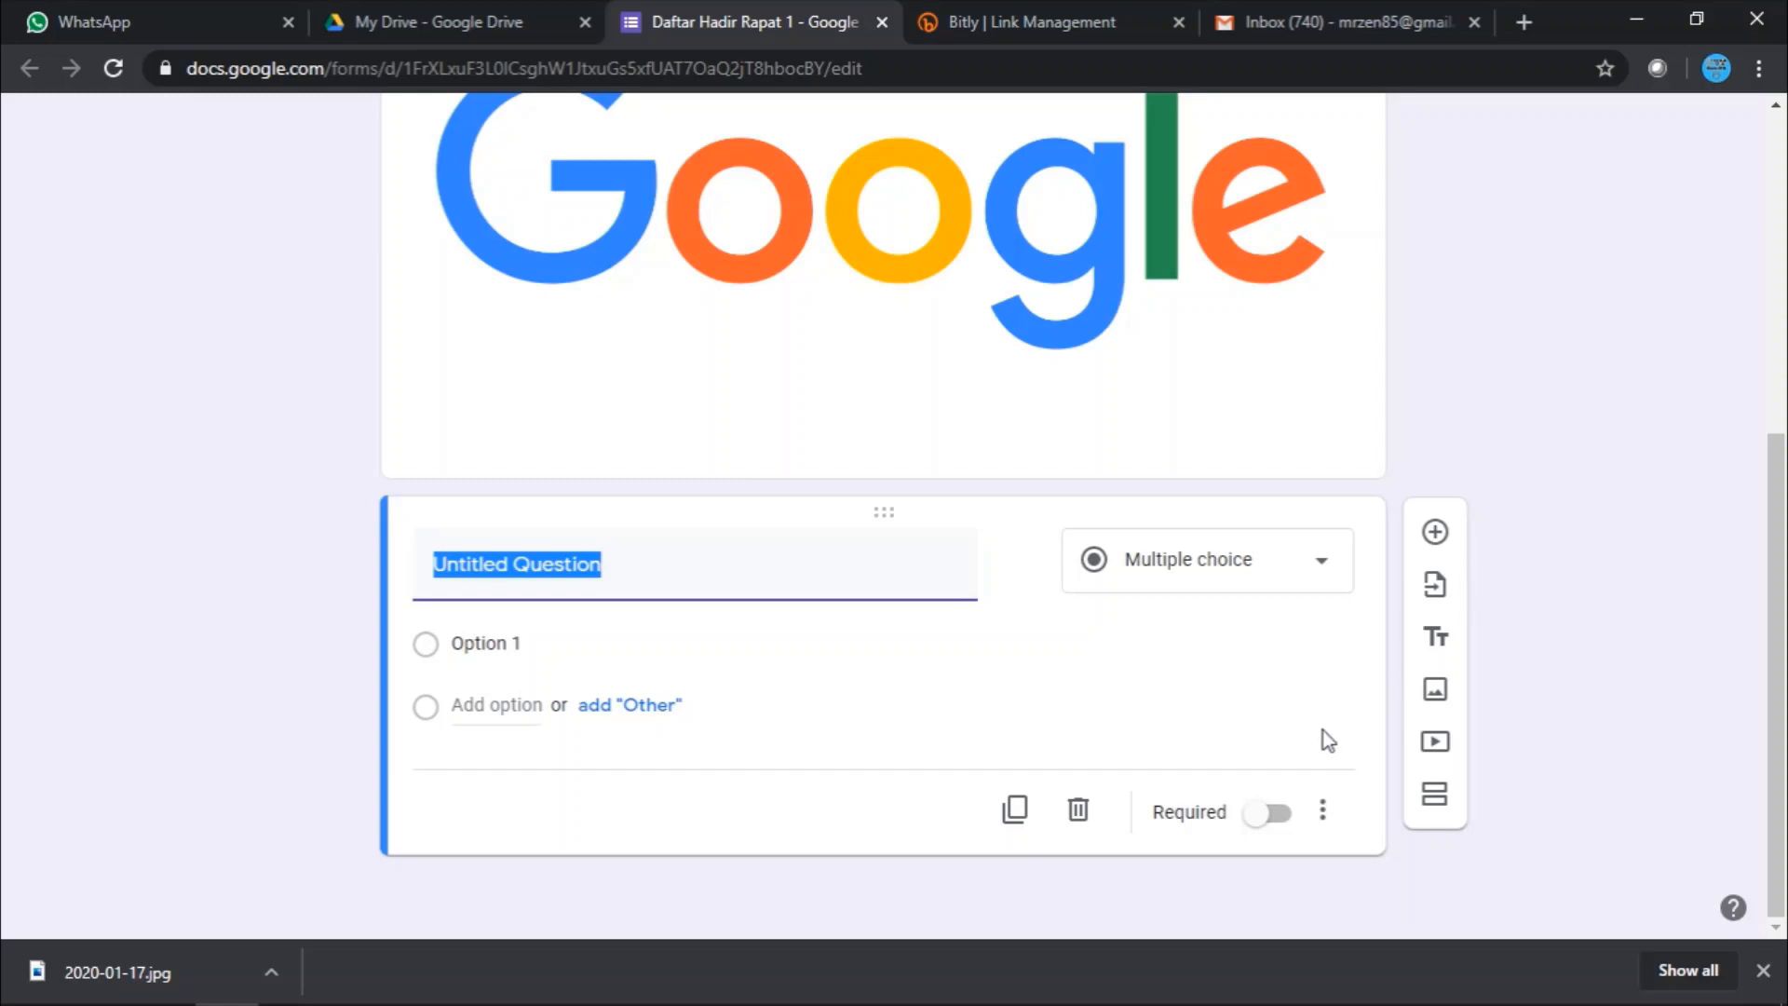
scroll(1227, 640, "up", 7)
scroll(1228, 641, "down", 5)
scroll(1077, 571, "up", 4)
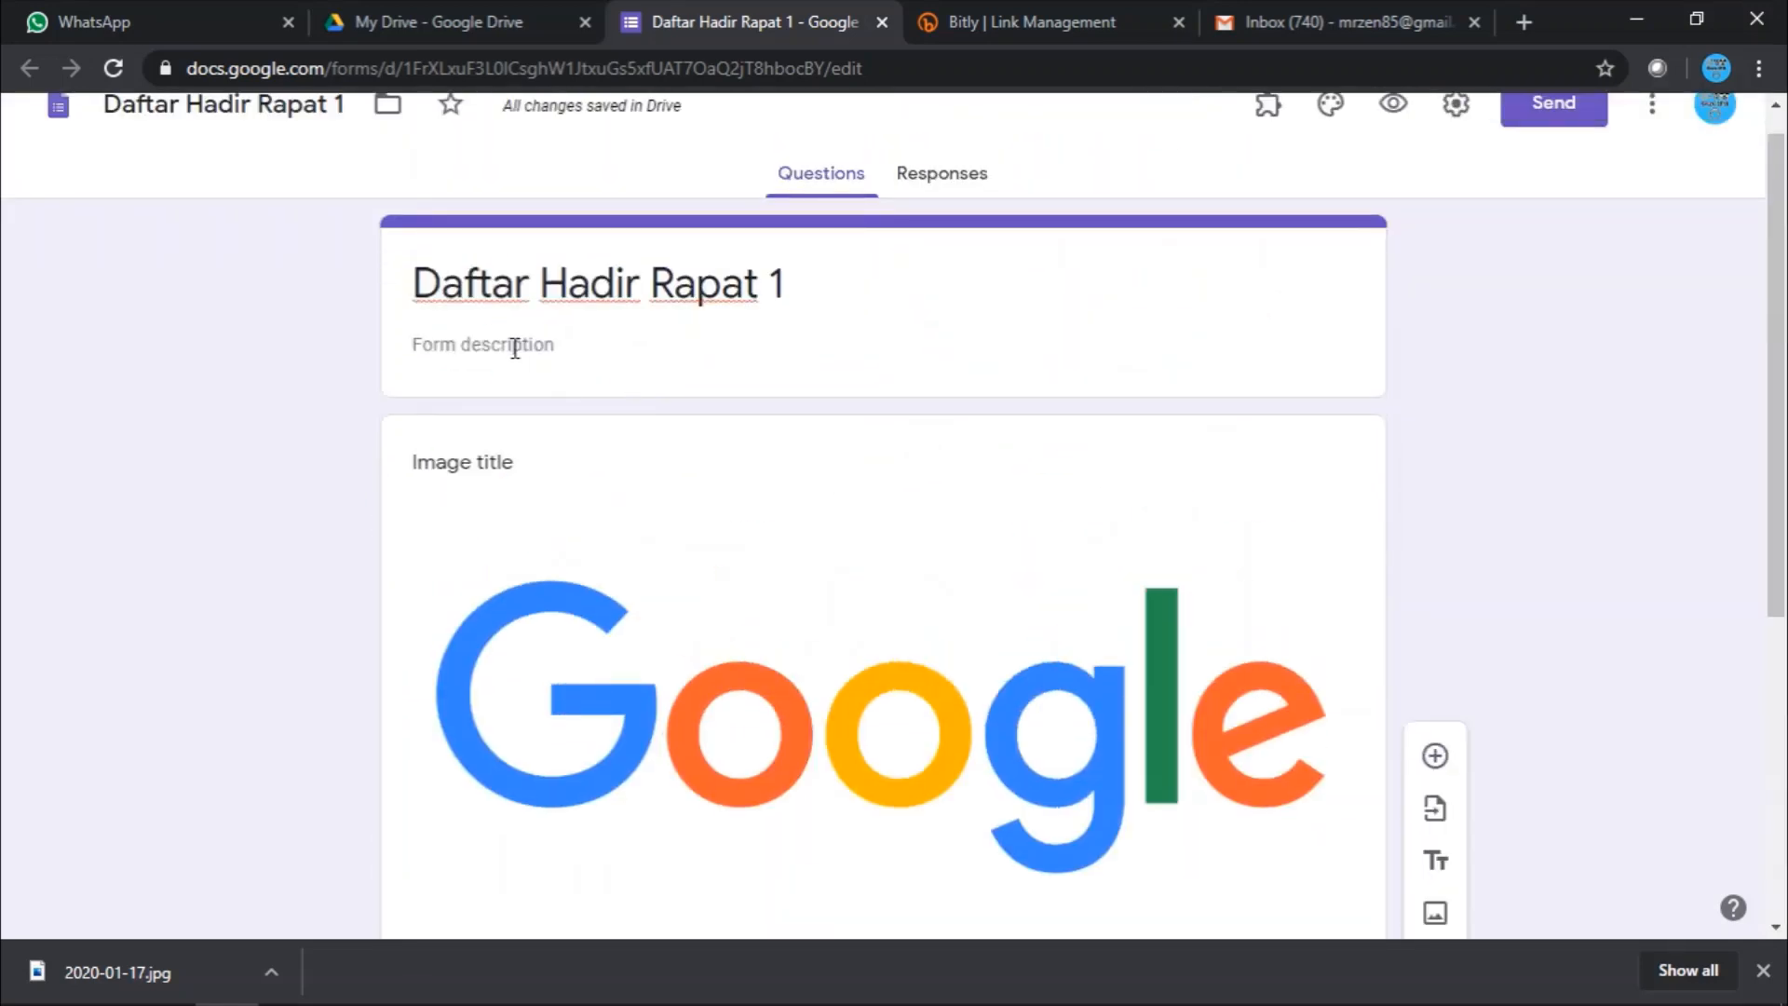
scroll(1673, 618, "down", 4)
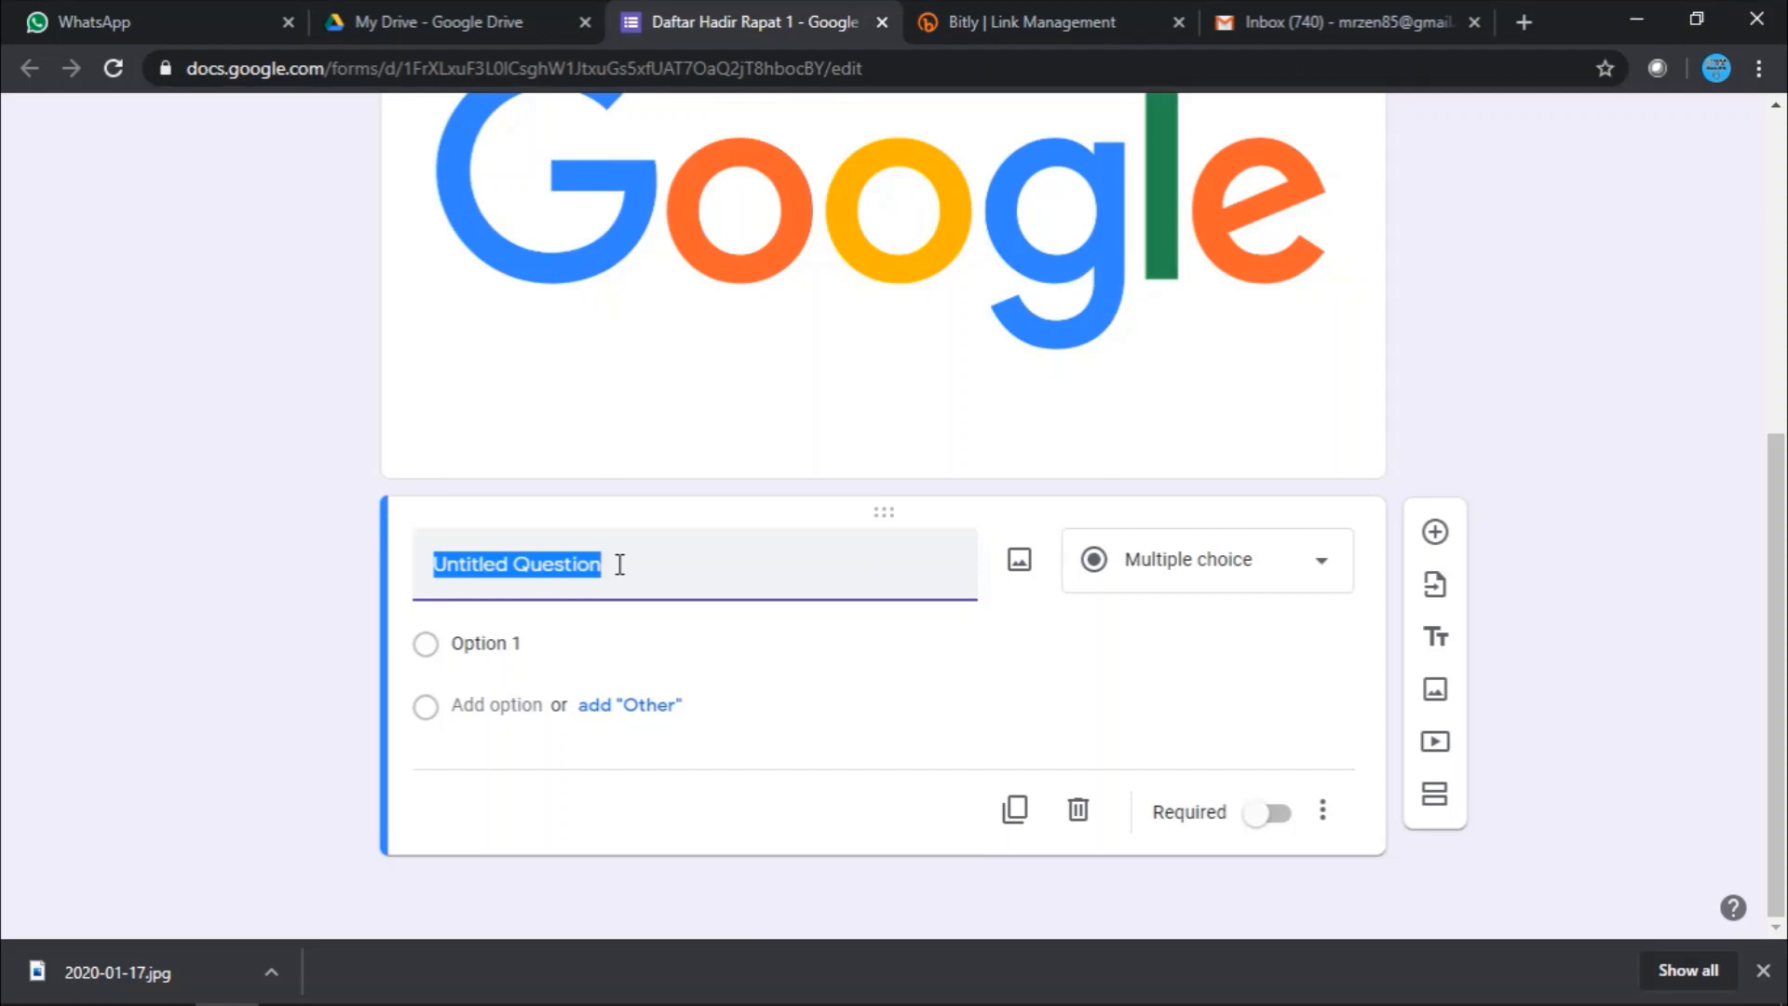
type("Nama Le")
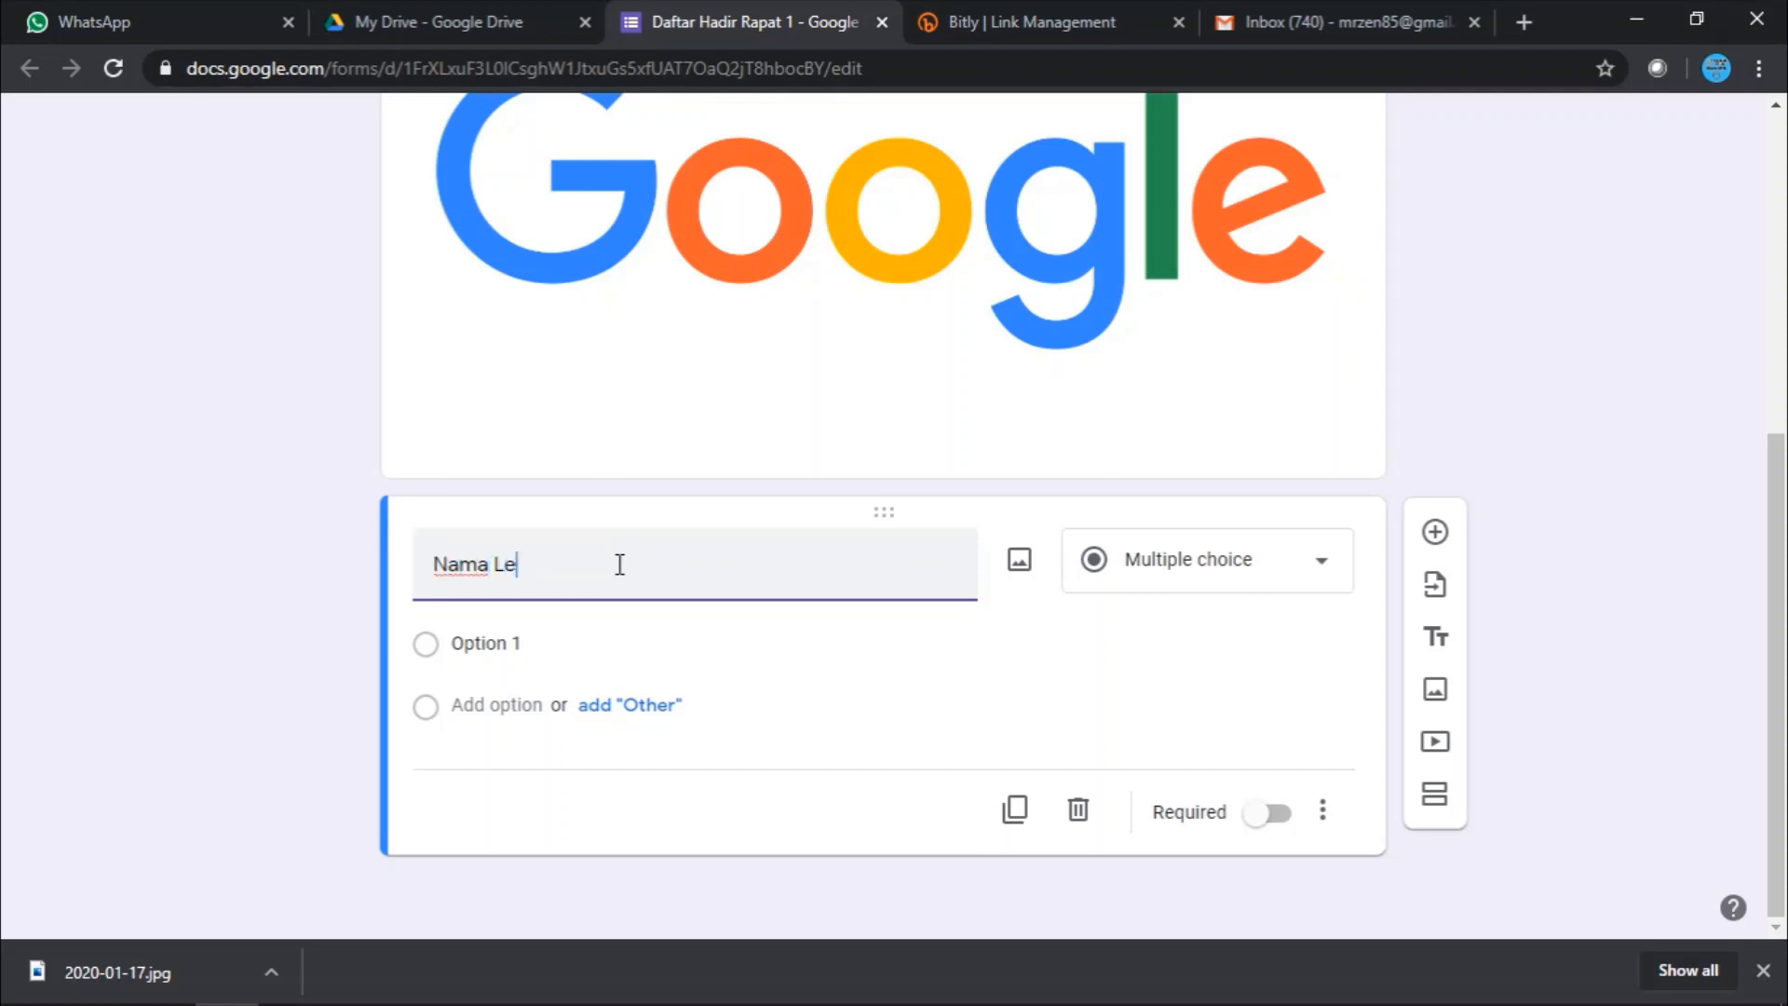
type("ngkap")
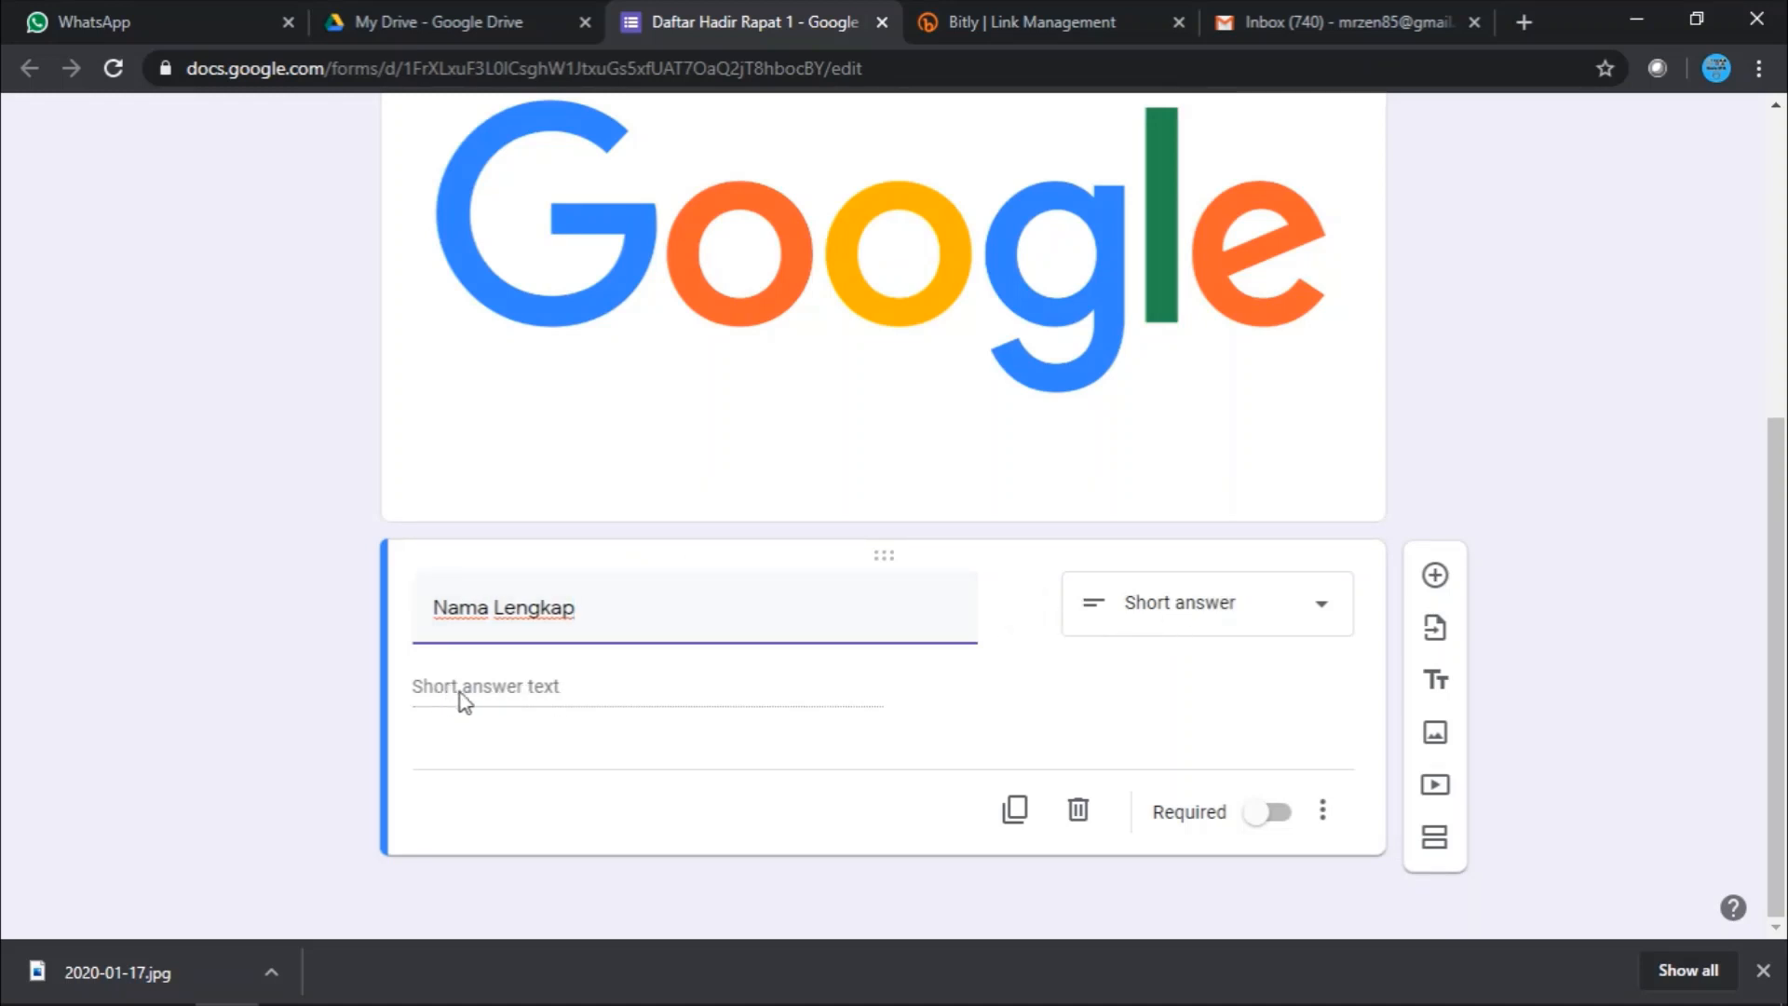
left_click(515, 694)
- Make 'Nama Lengkap' a required short-answer question and add a new question below
left_click(1226, 610)
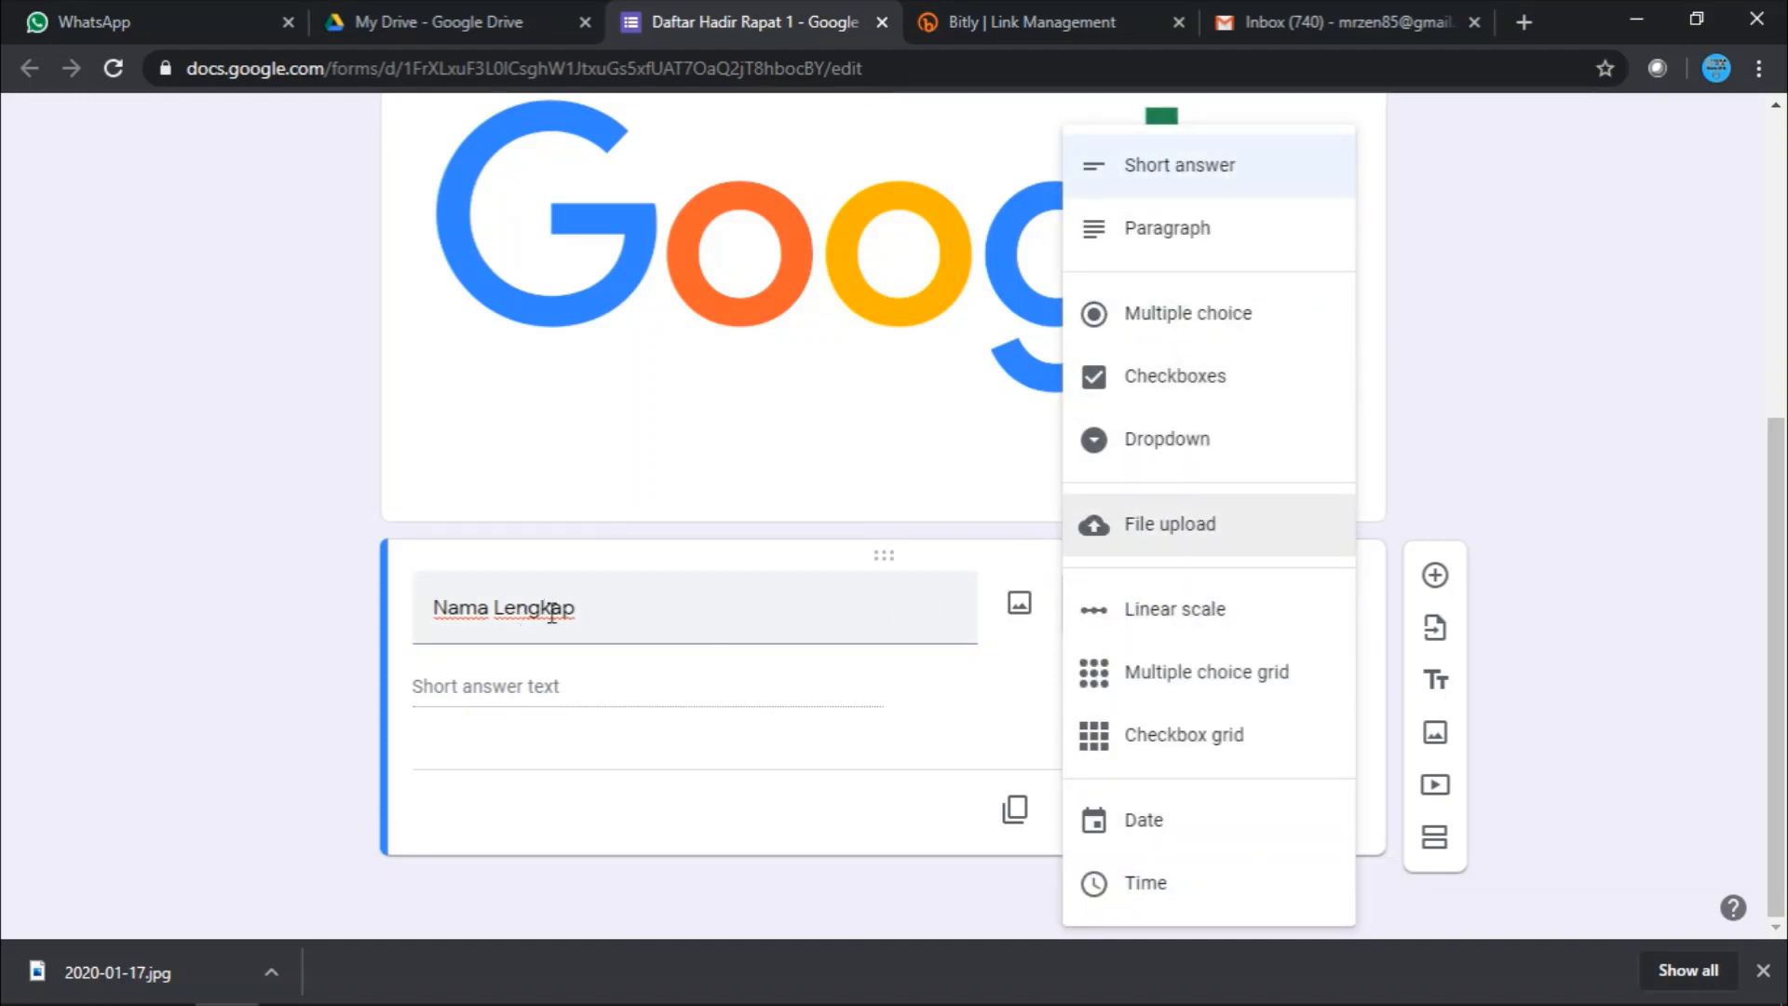
left_click(643, 610)
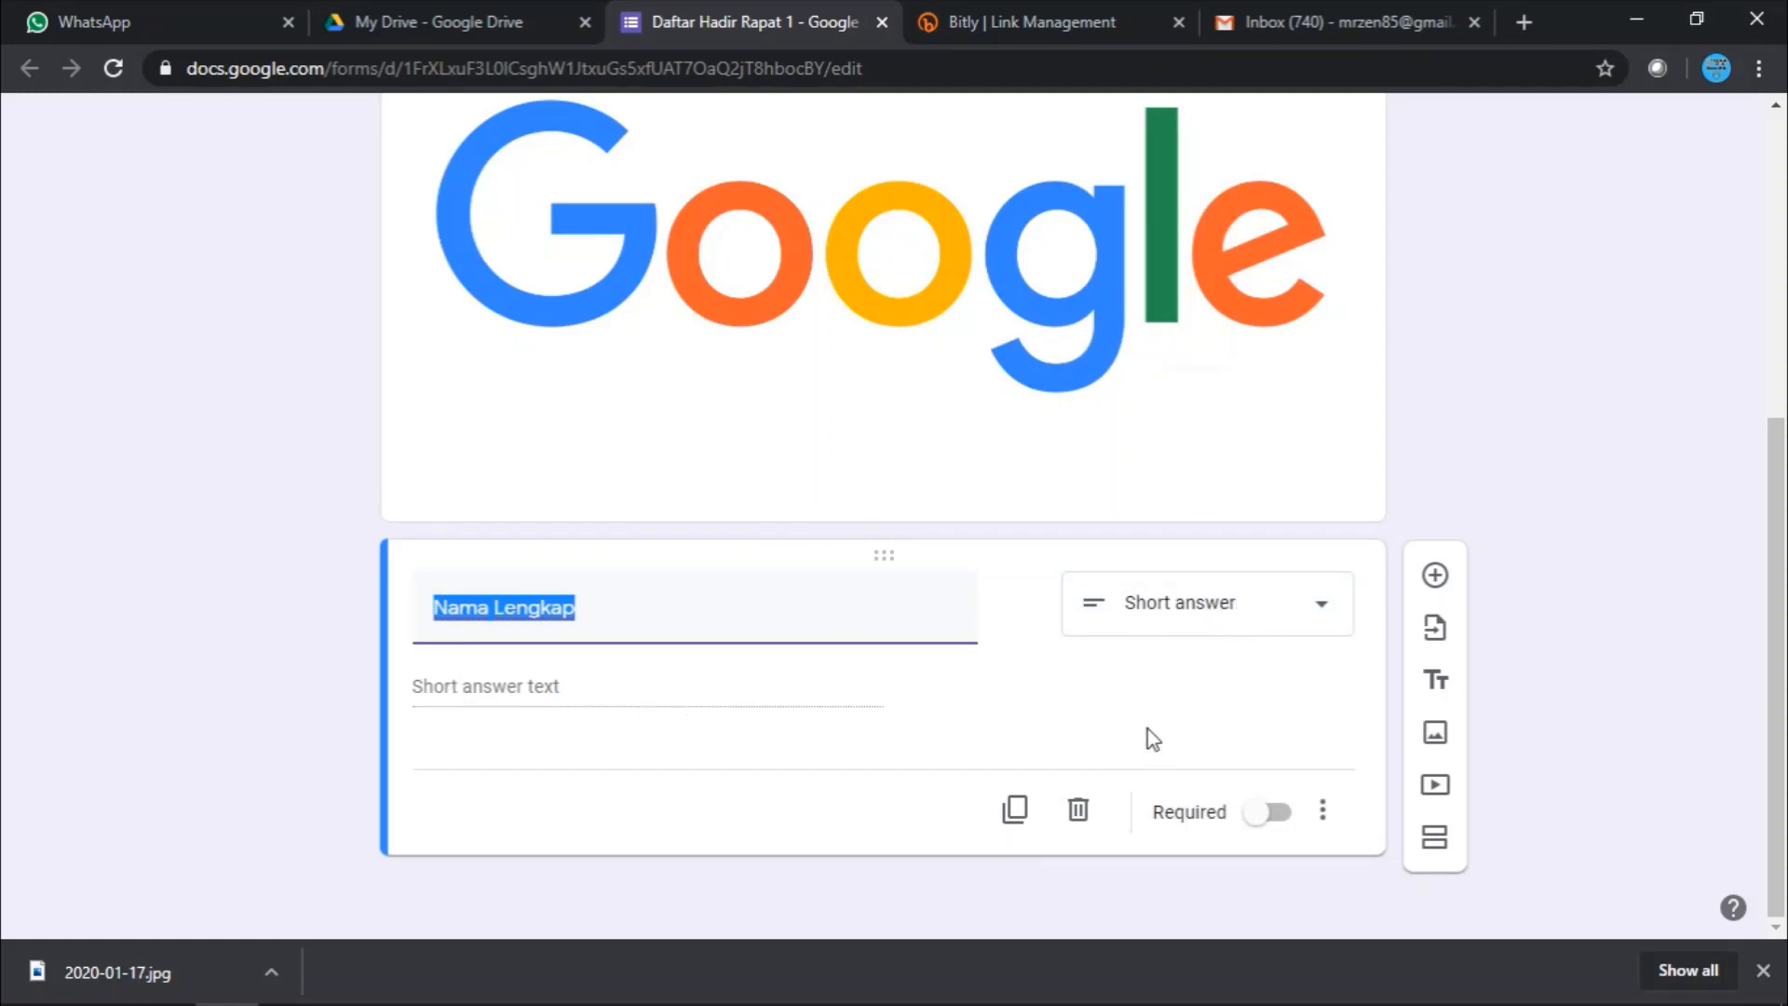
left_click(1266, 813)
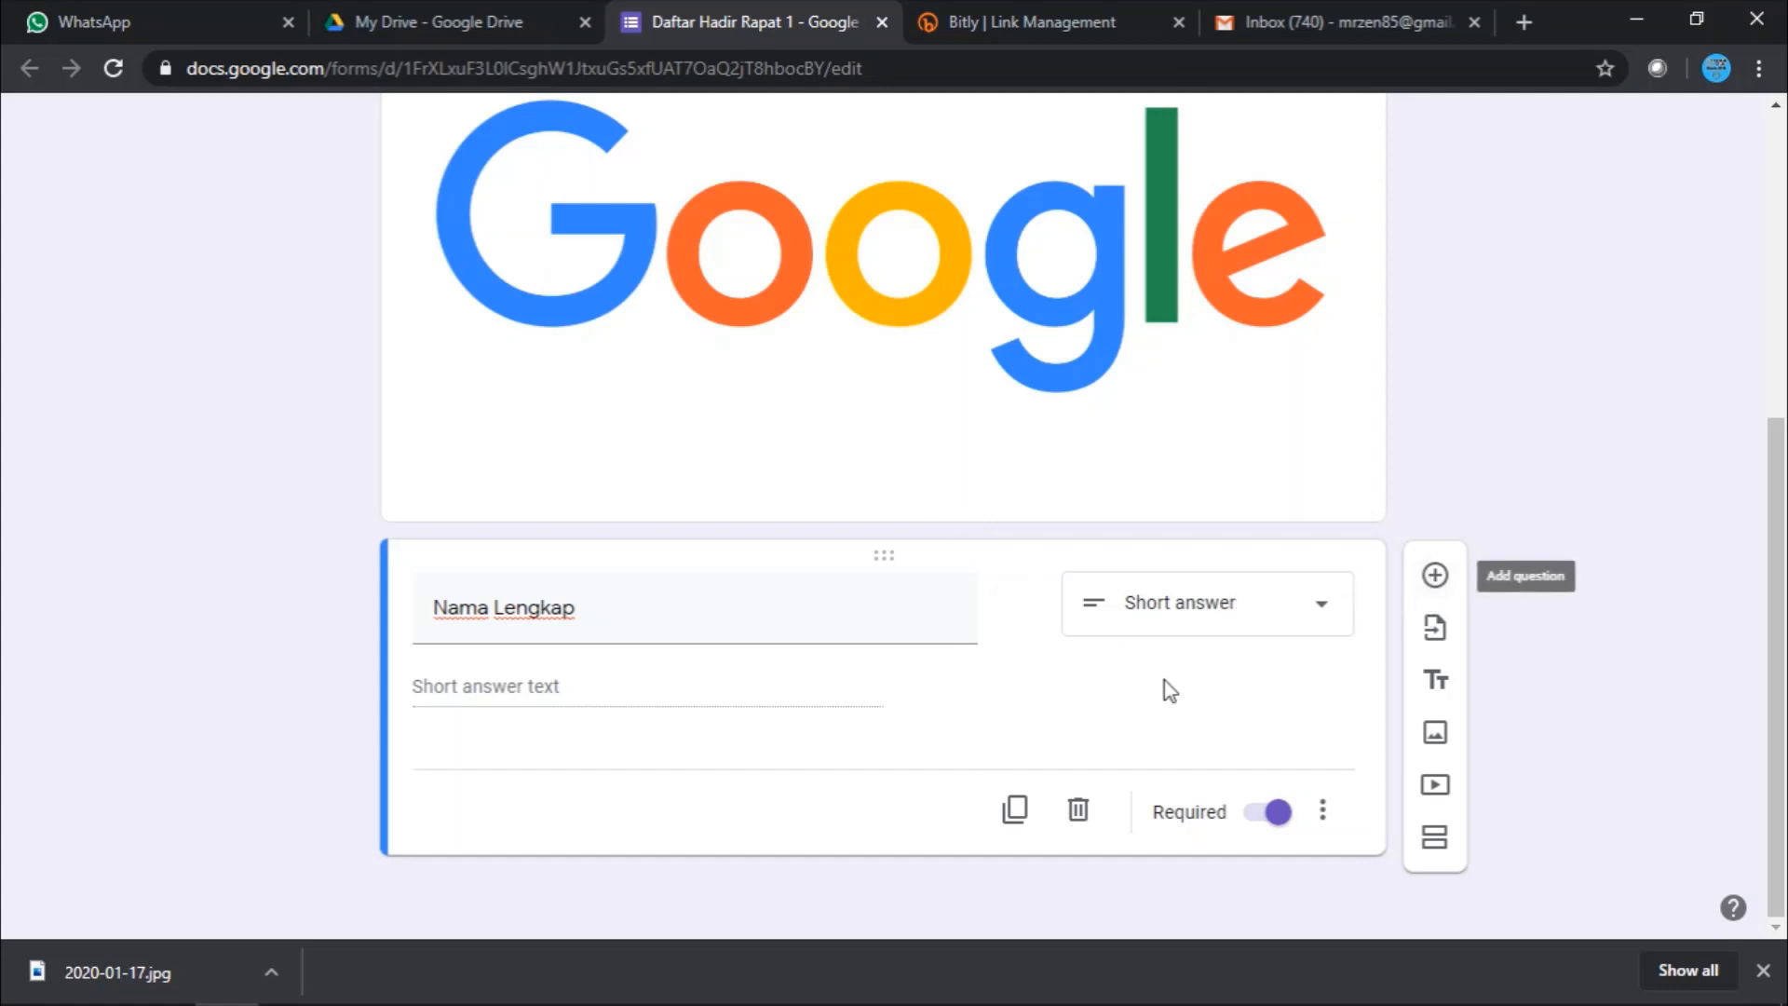
left_click(1435, 575)
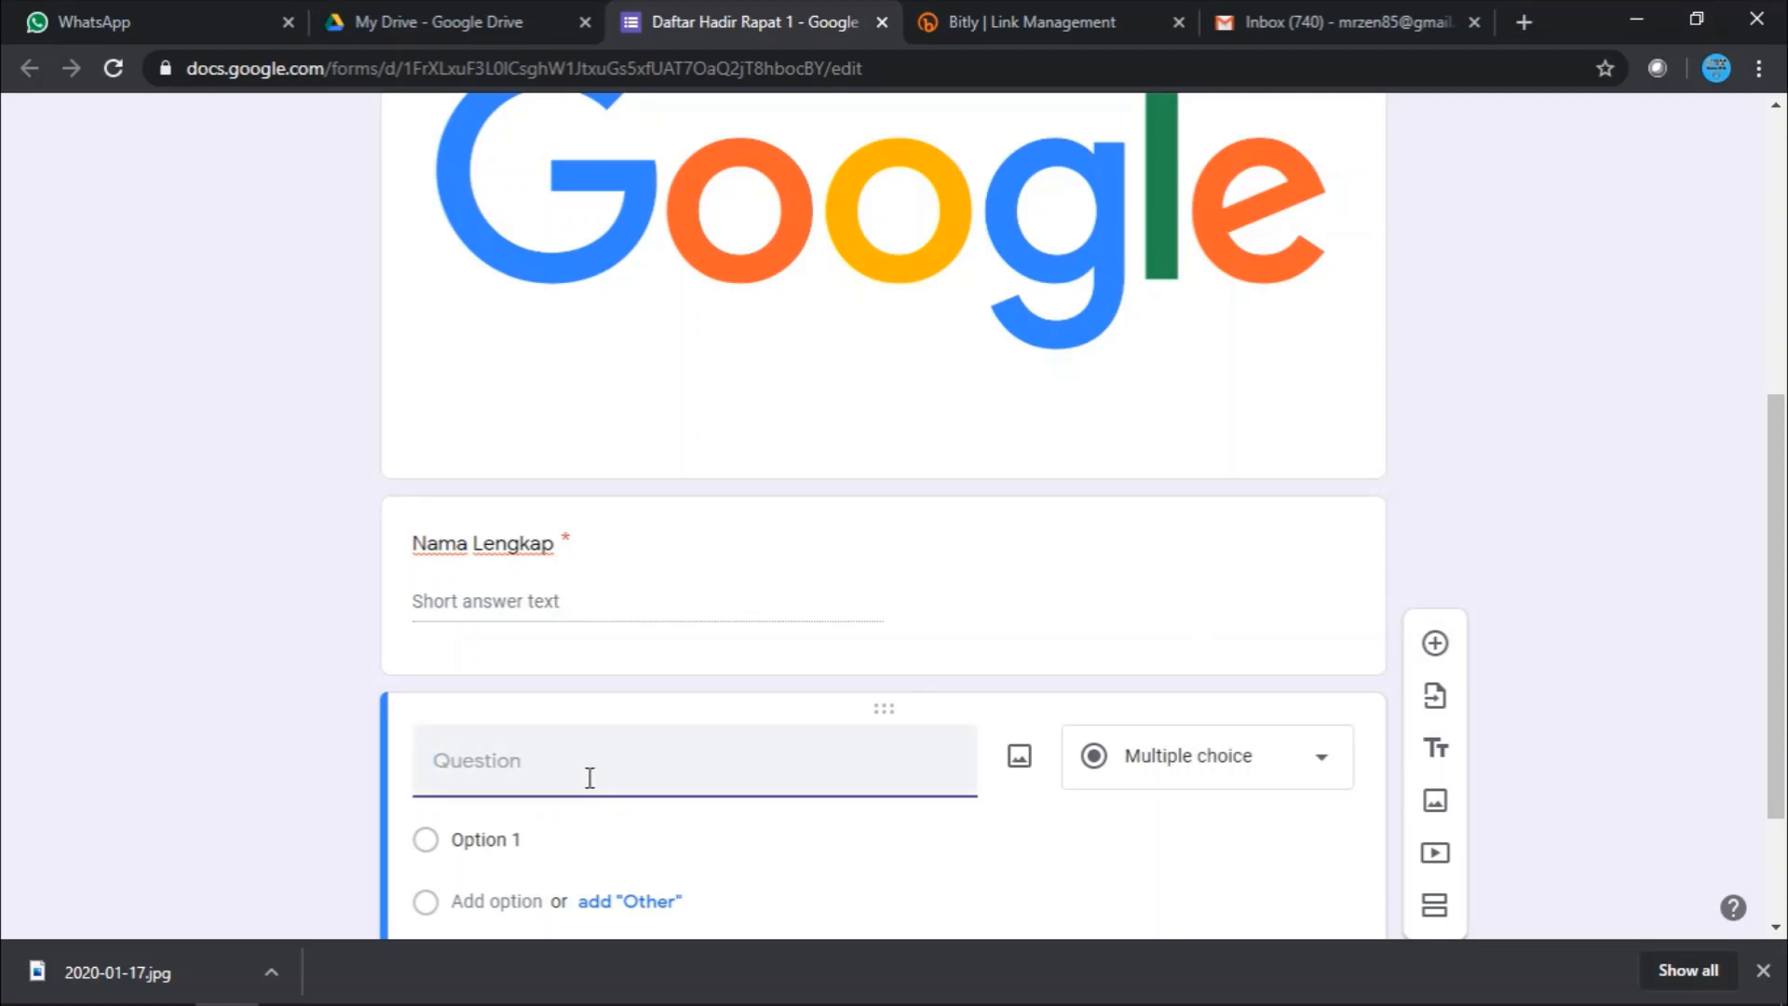
- Title the new question 'email', make it a required short answer, and add another question
type("email")
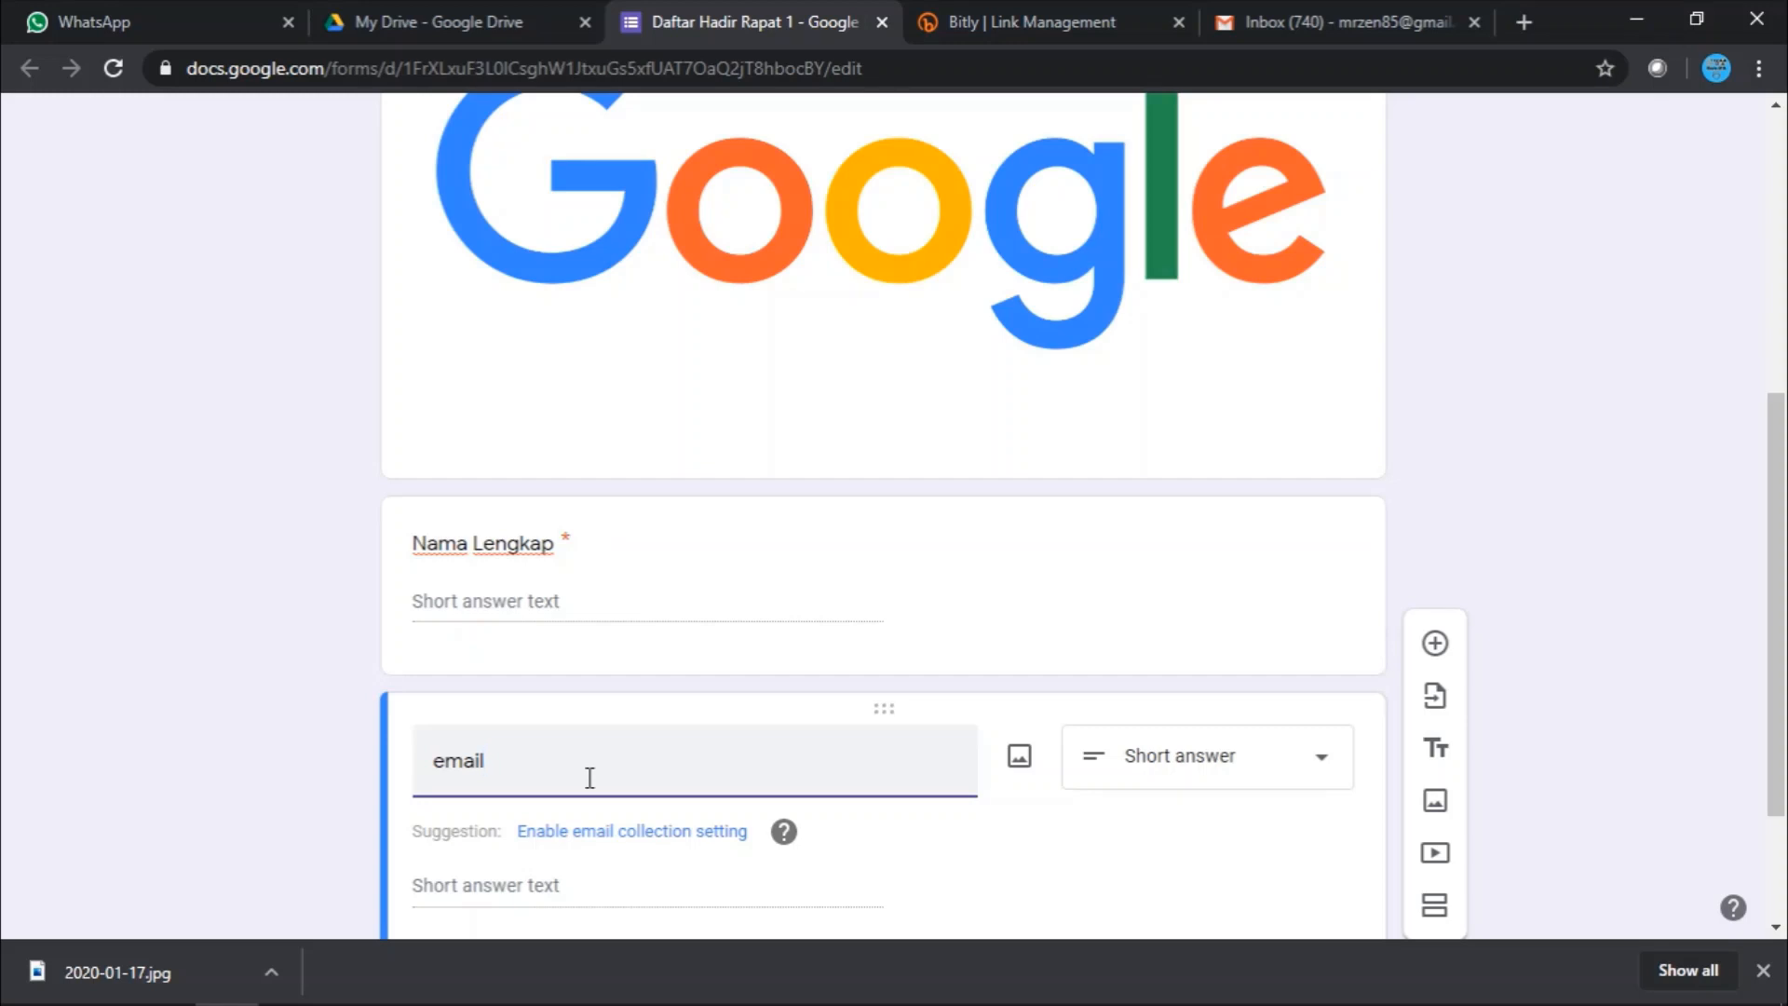
left_click_drag(511, 762, 415, 759)
left_click(514, 767)
scroll(511, 762, "down", 1)
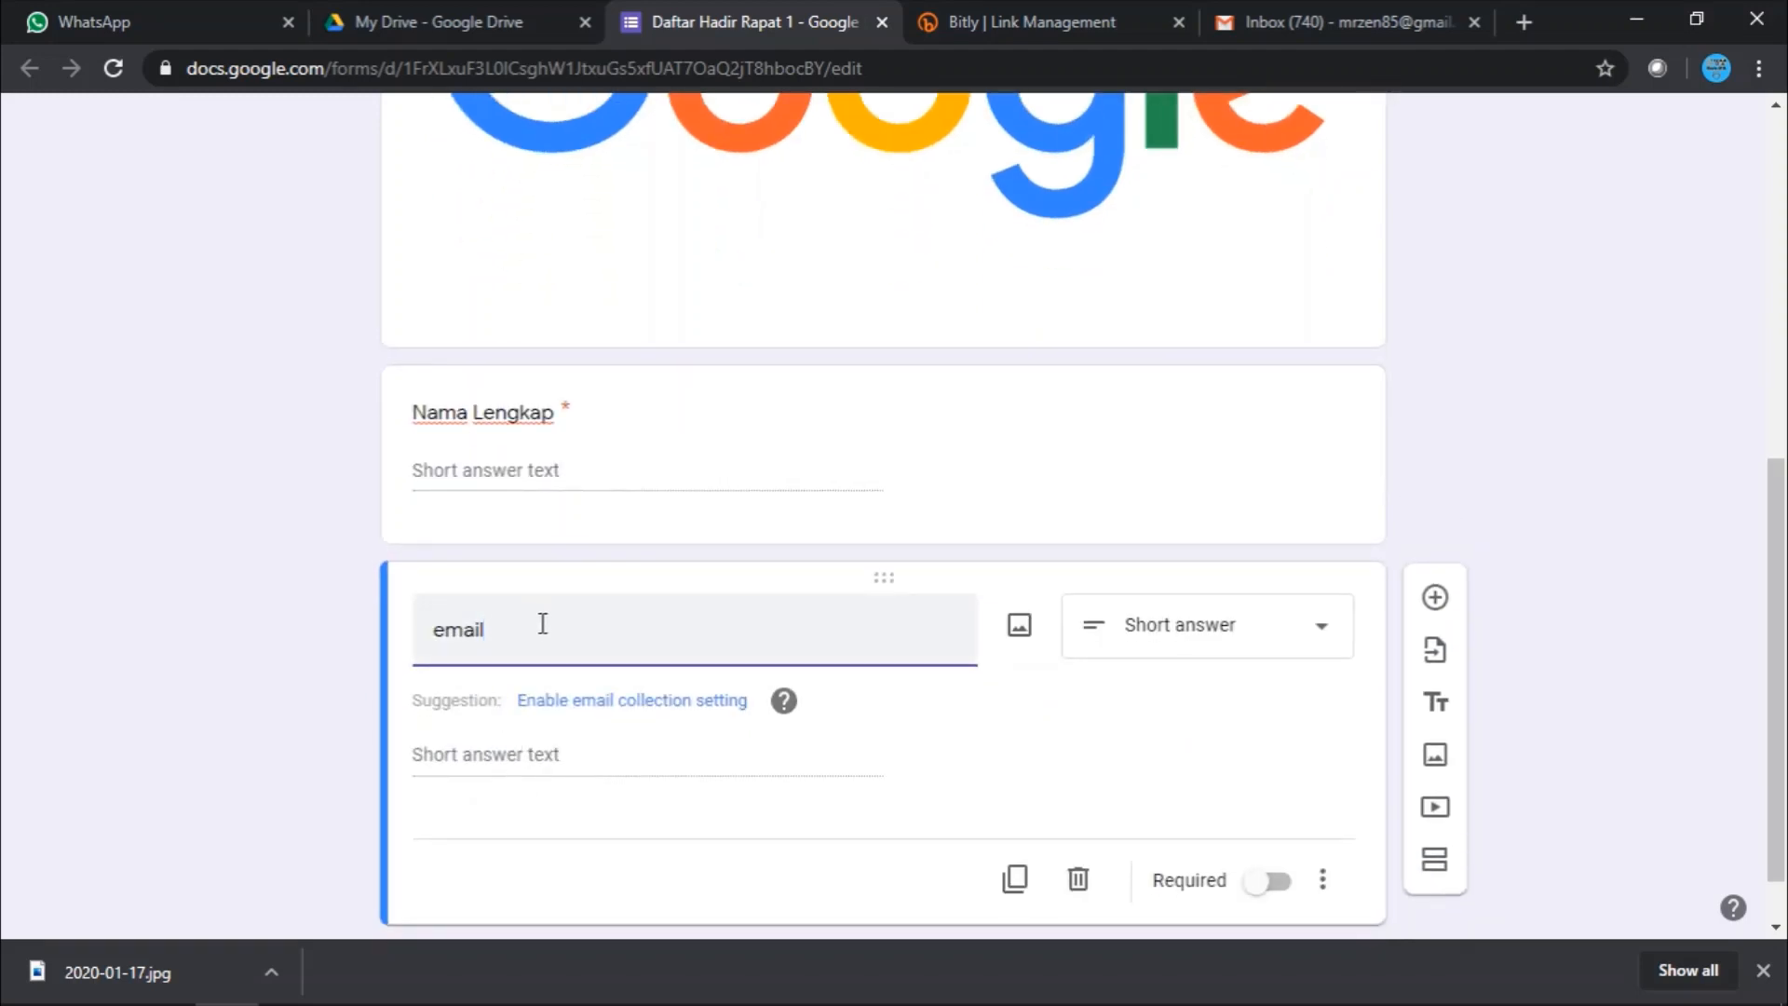
left_click(1283, 883)
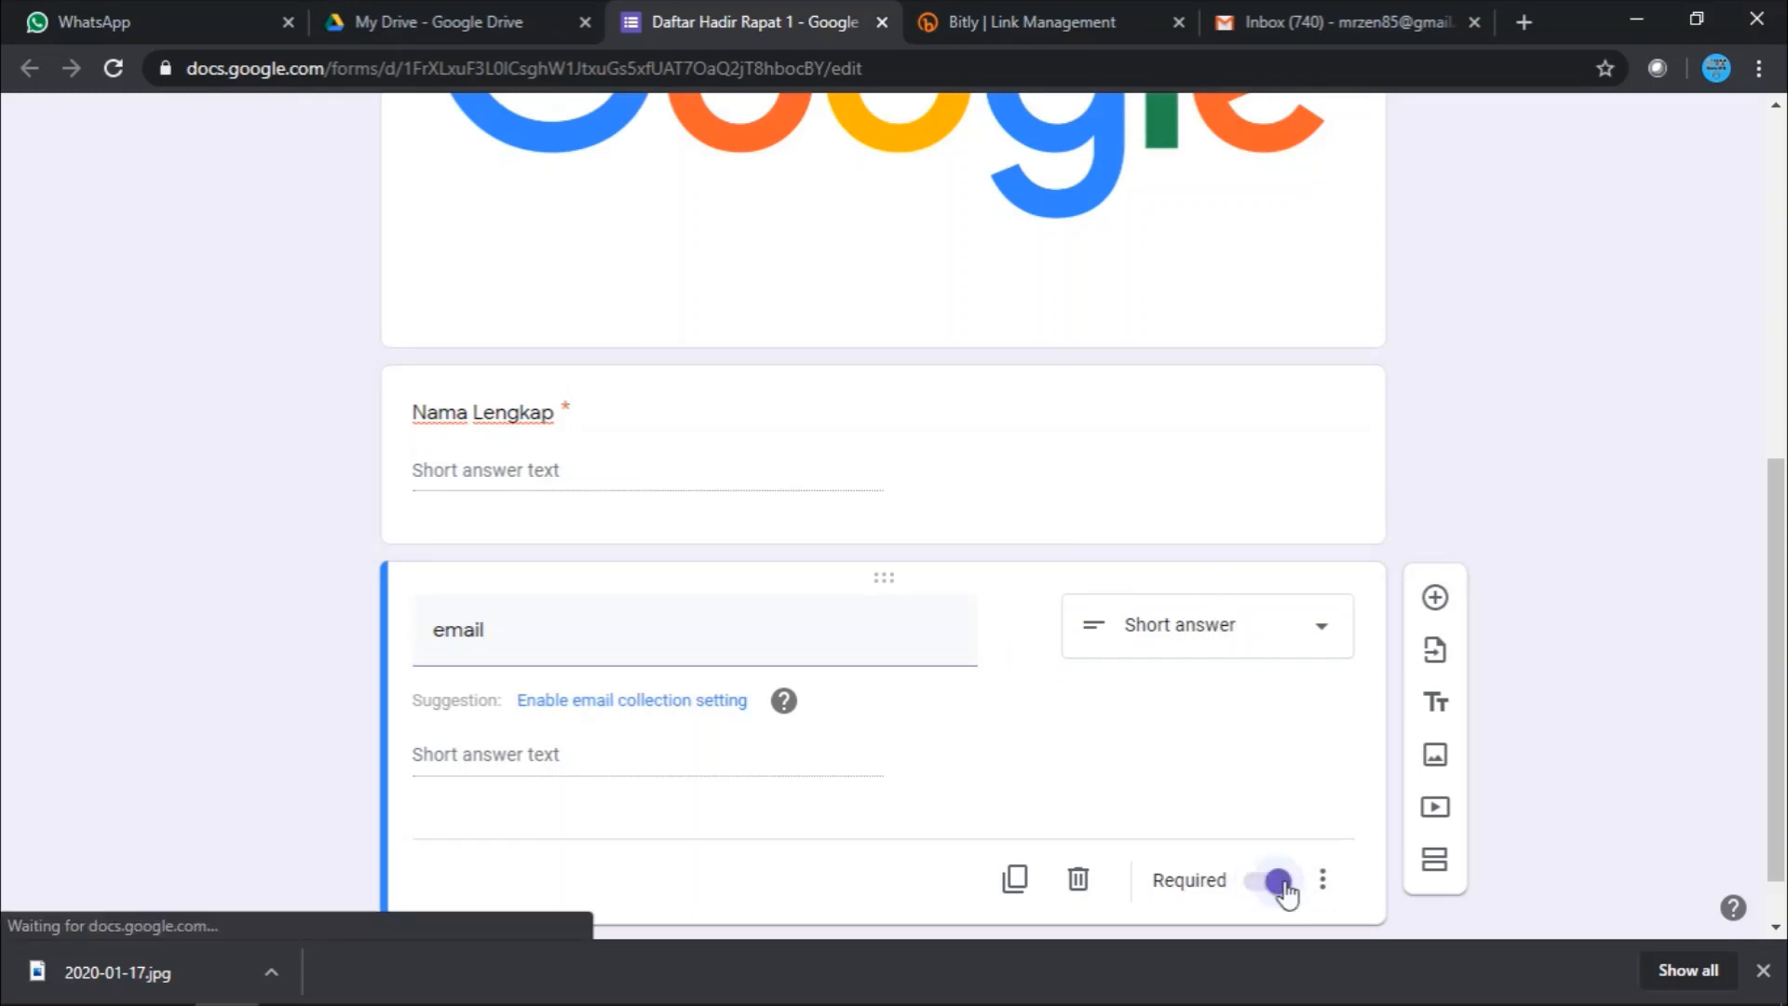
left_click(1434, 529)
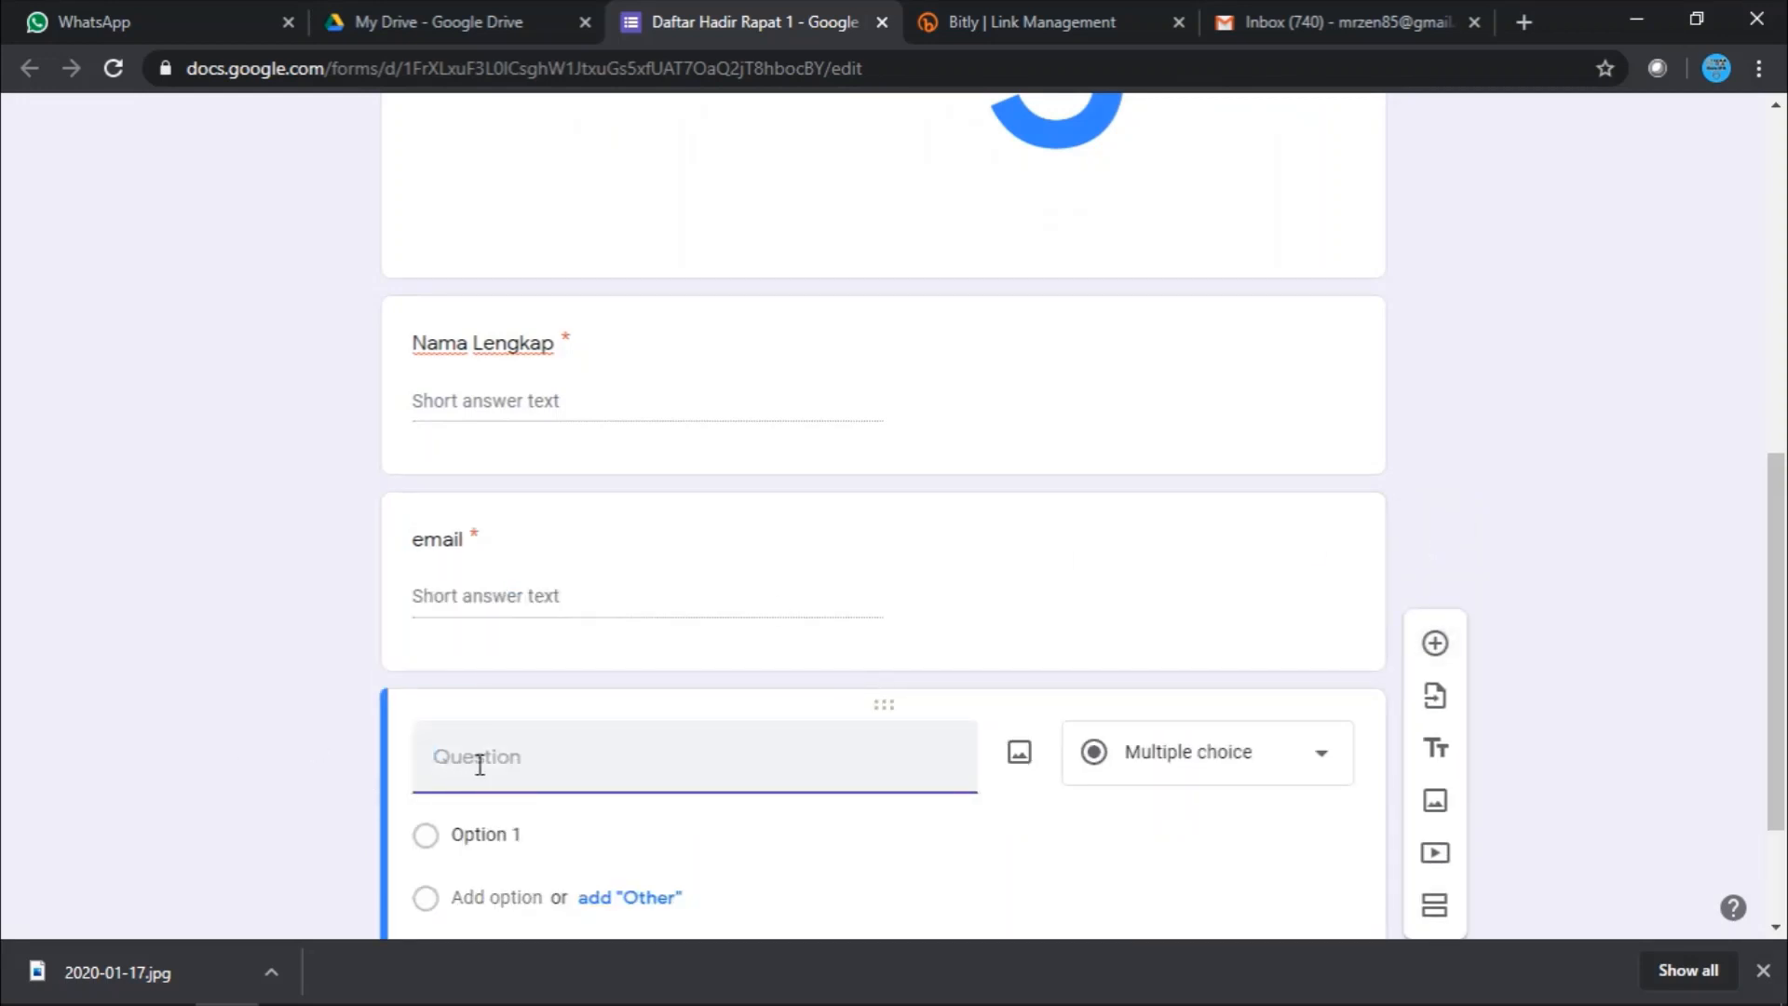
- Title the question 'Peran Saat rapat' and keep it multiple choice
type("Peran Saat rapat")
left_click(510, 833)
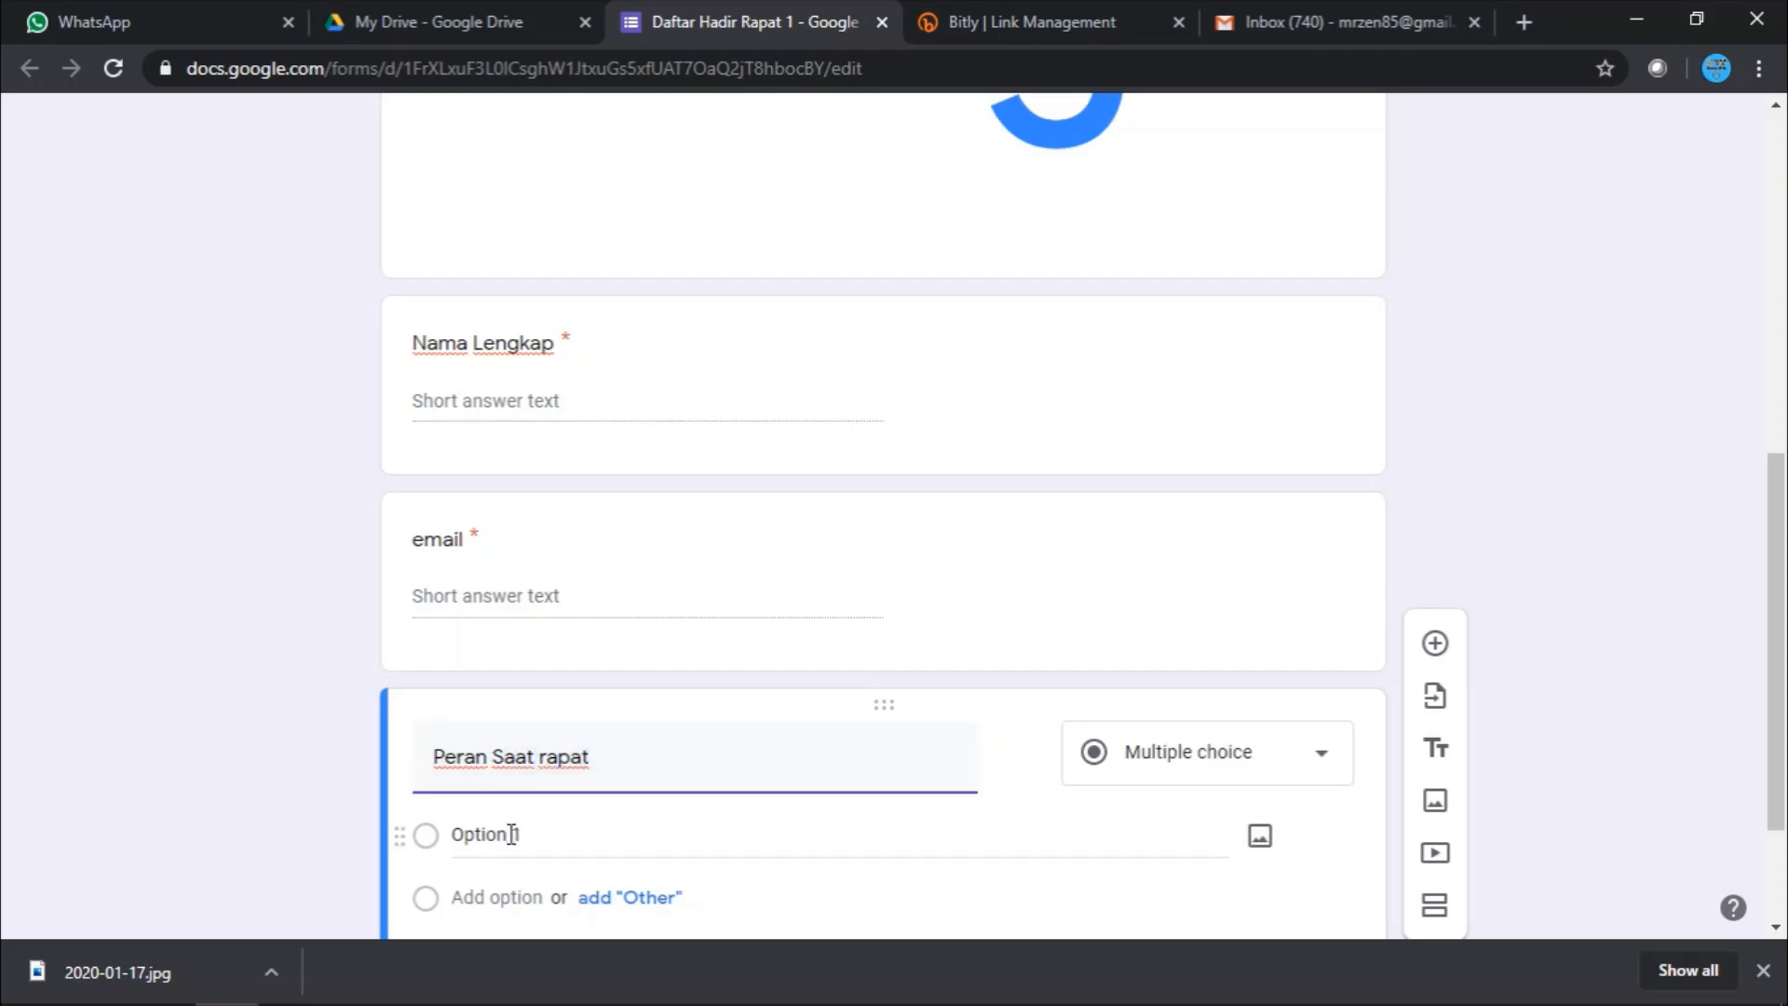
type("P")
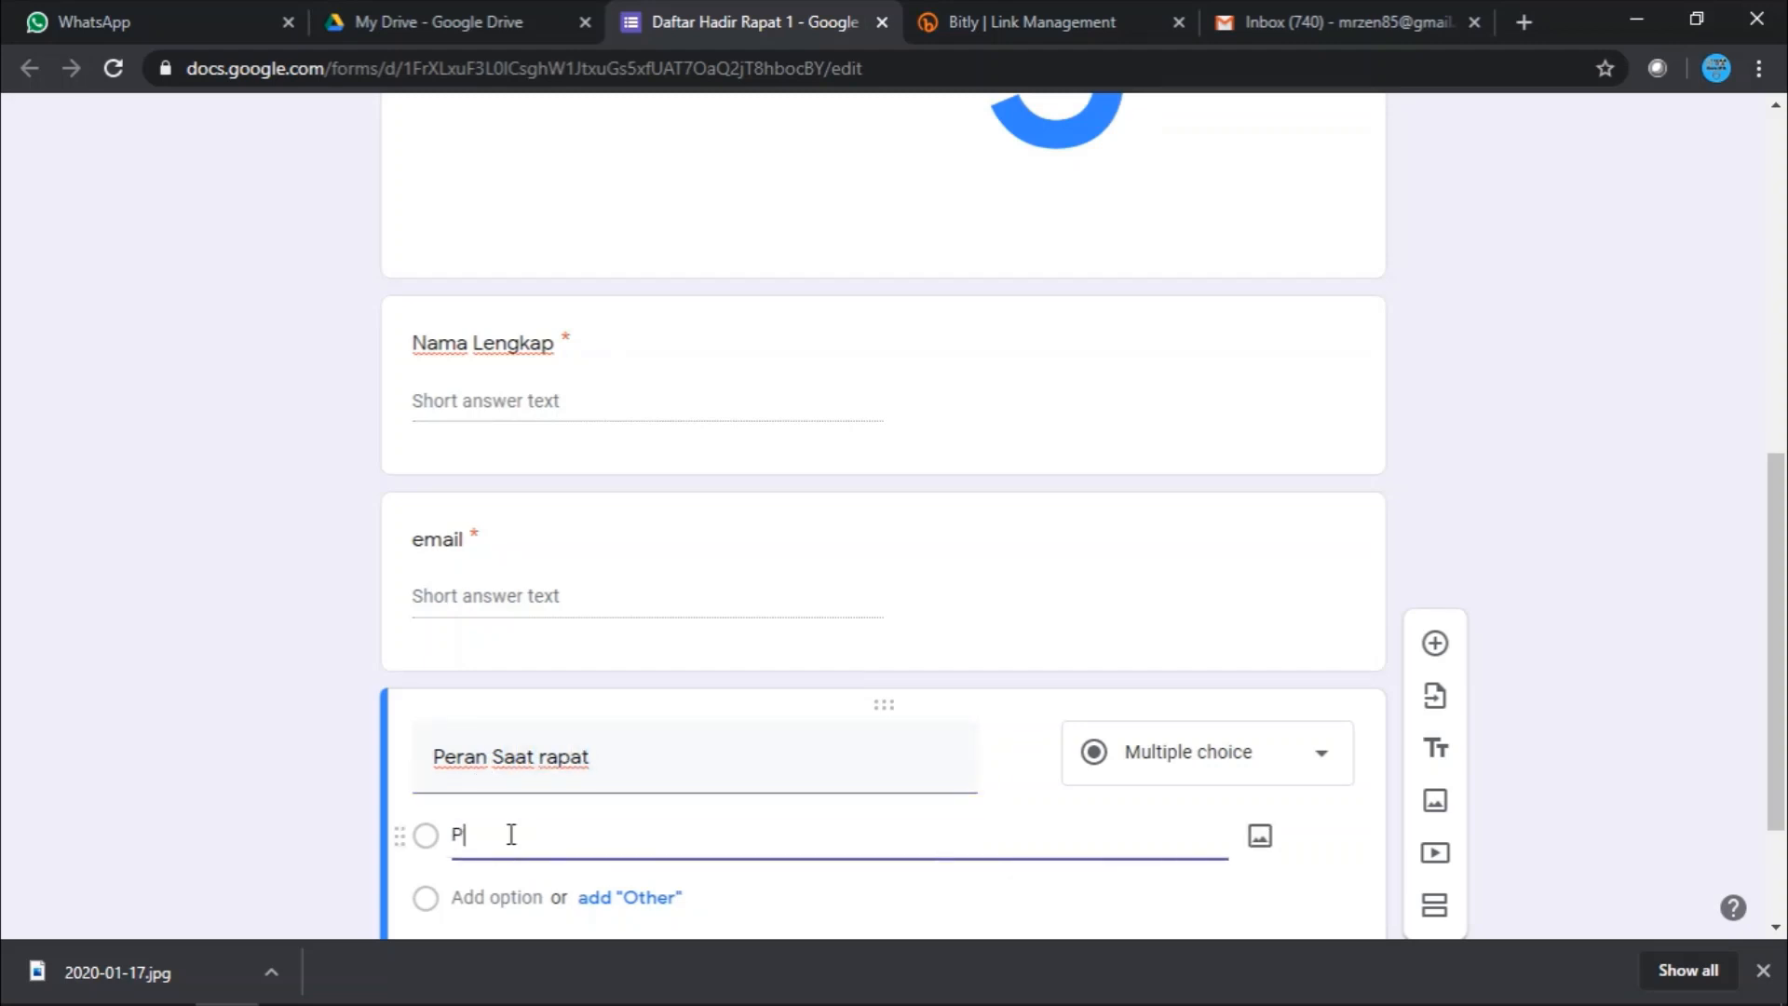
left_click(1226, 757)
left_click(1220, 313)
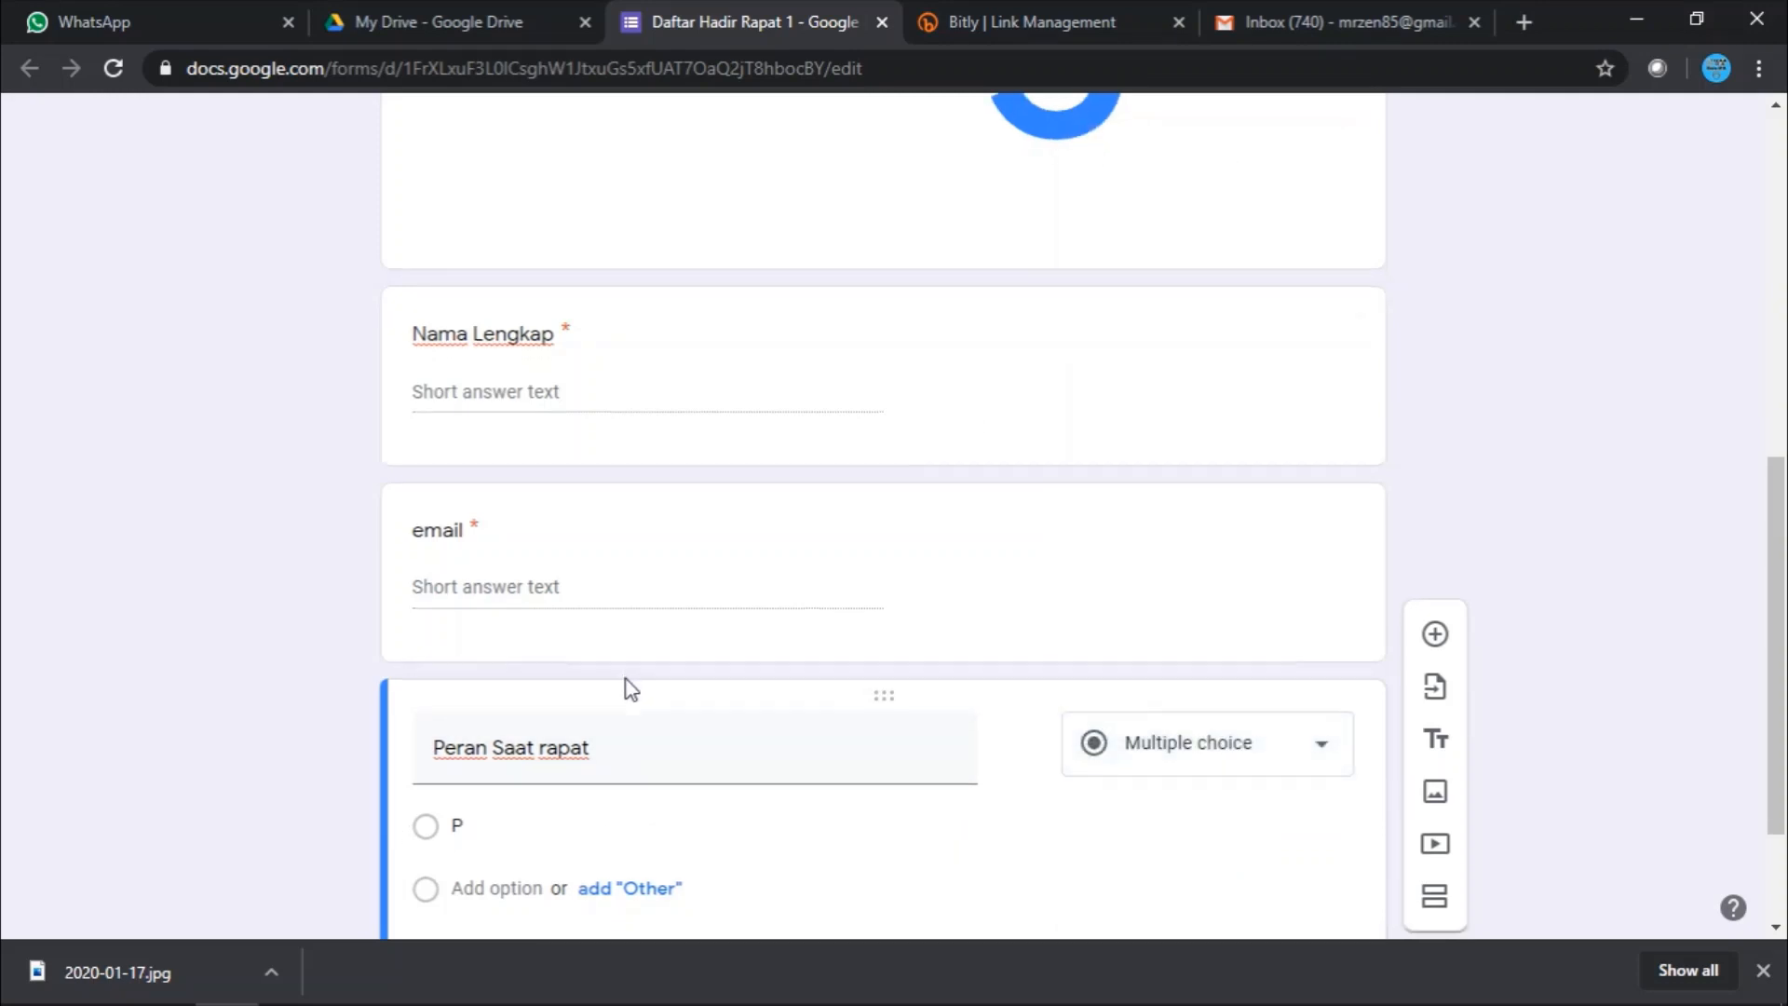
- Add the answer options Peserta, Moderator and Presenter/Narasumber
left_click(500, 707)
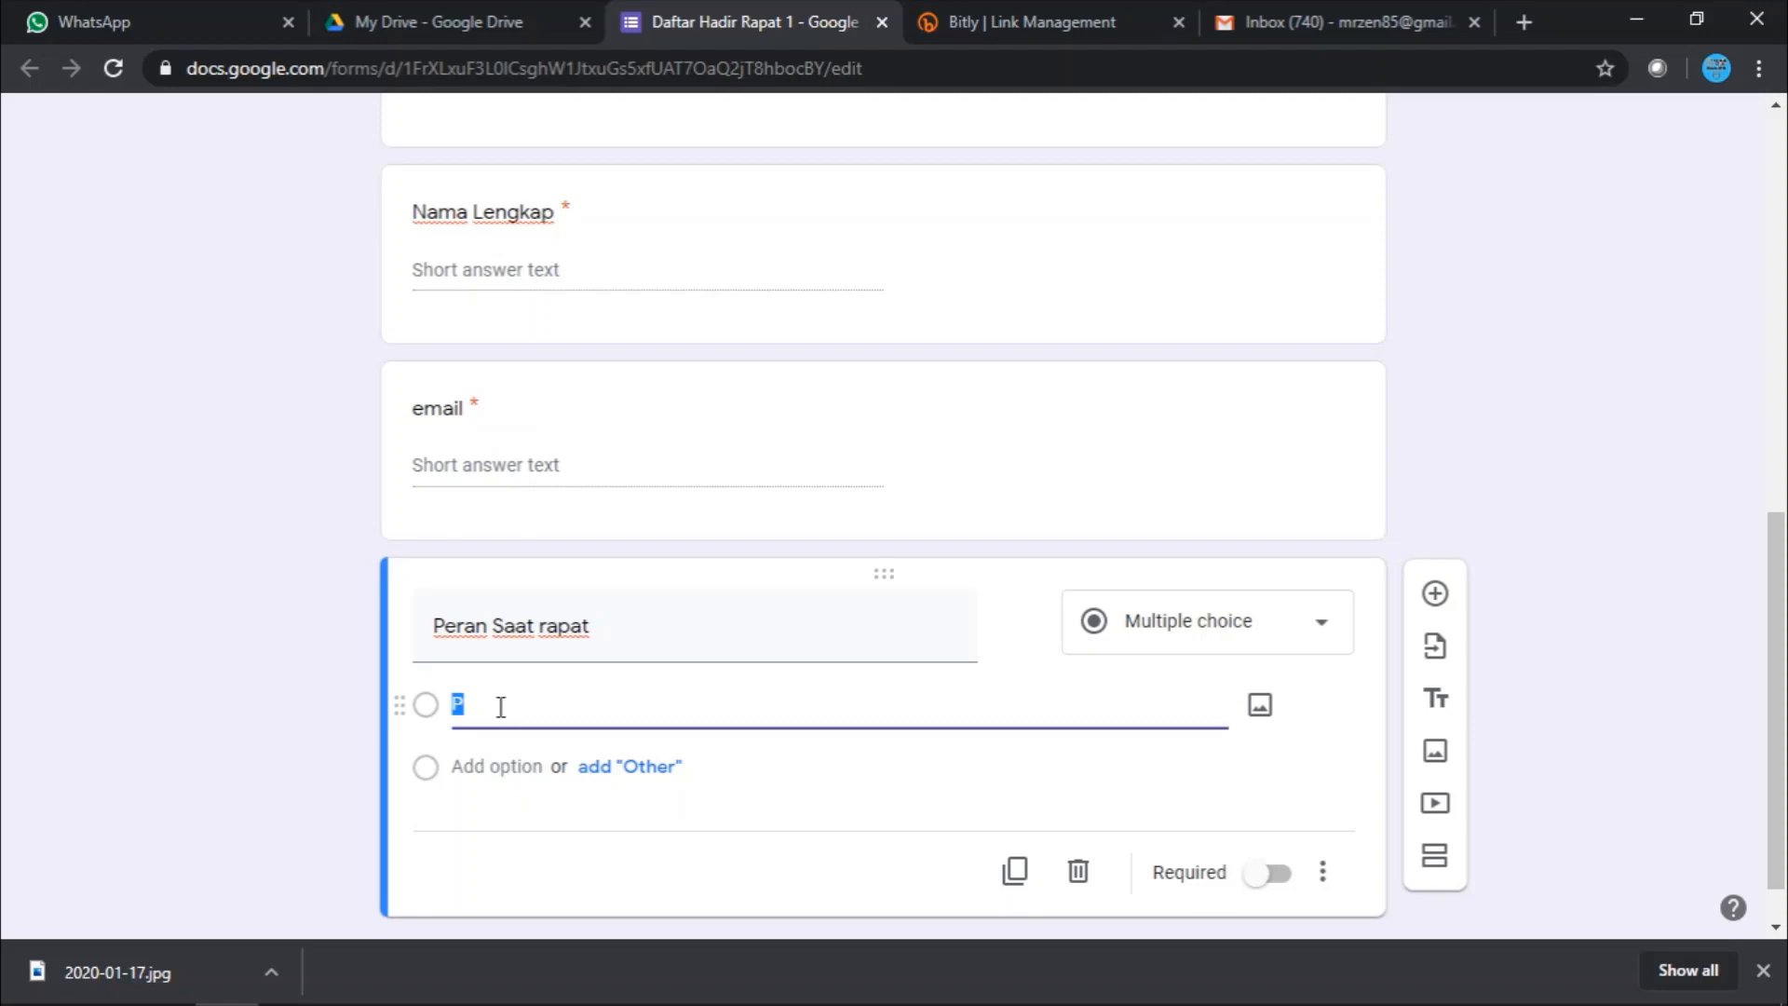
type("Peserta")
left_click(471, 766)
type("Moderator")
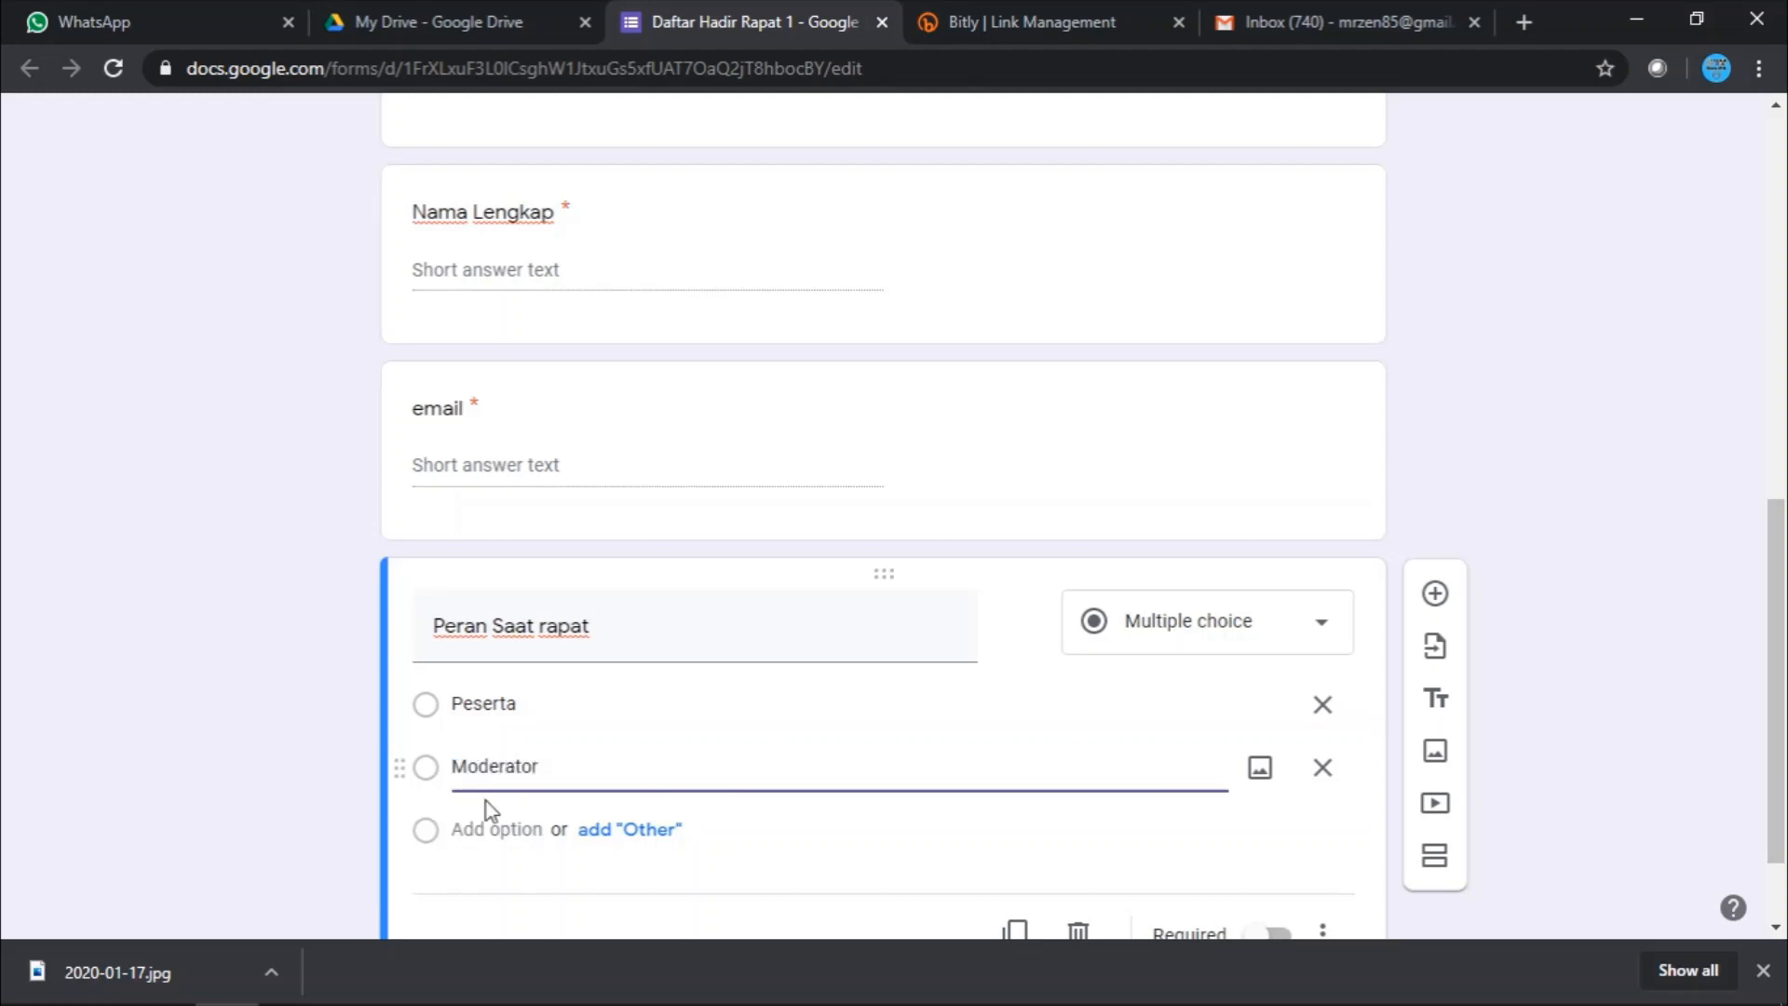
left_click(486, 826)
type("Pre")
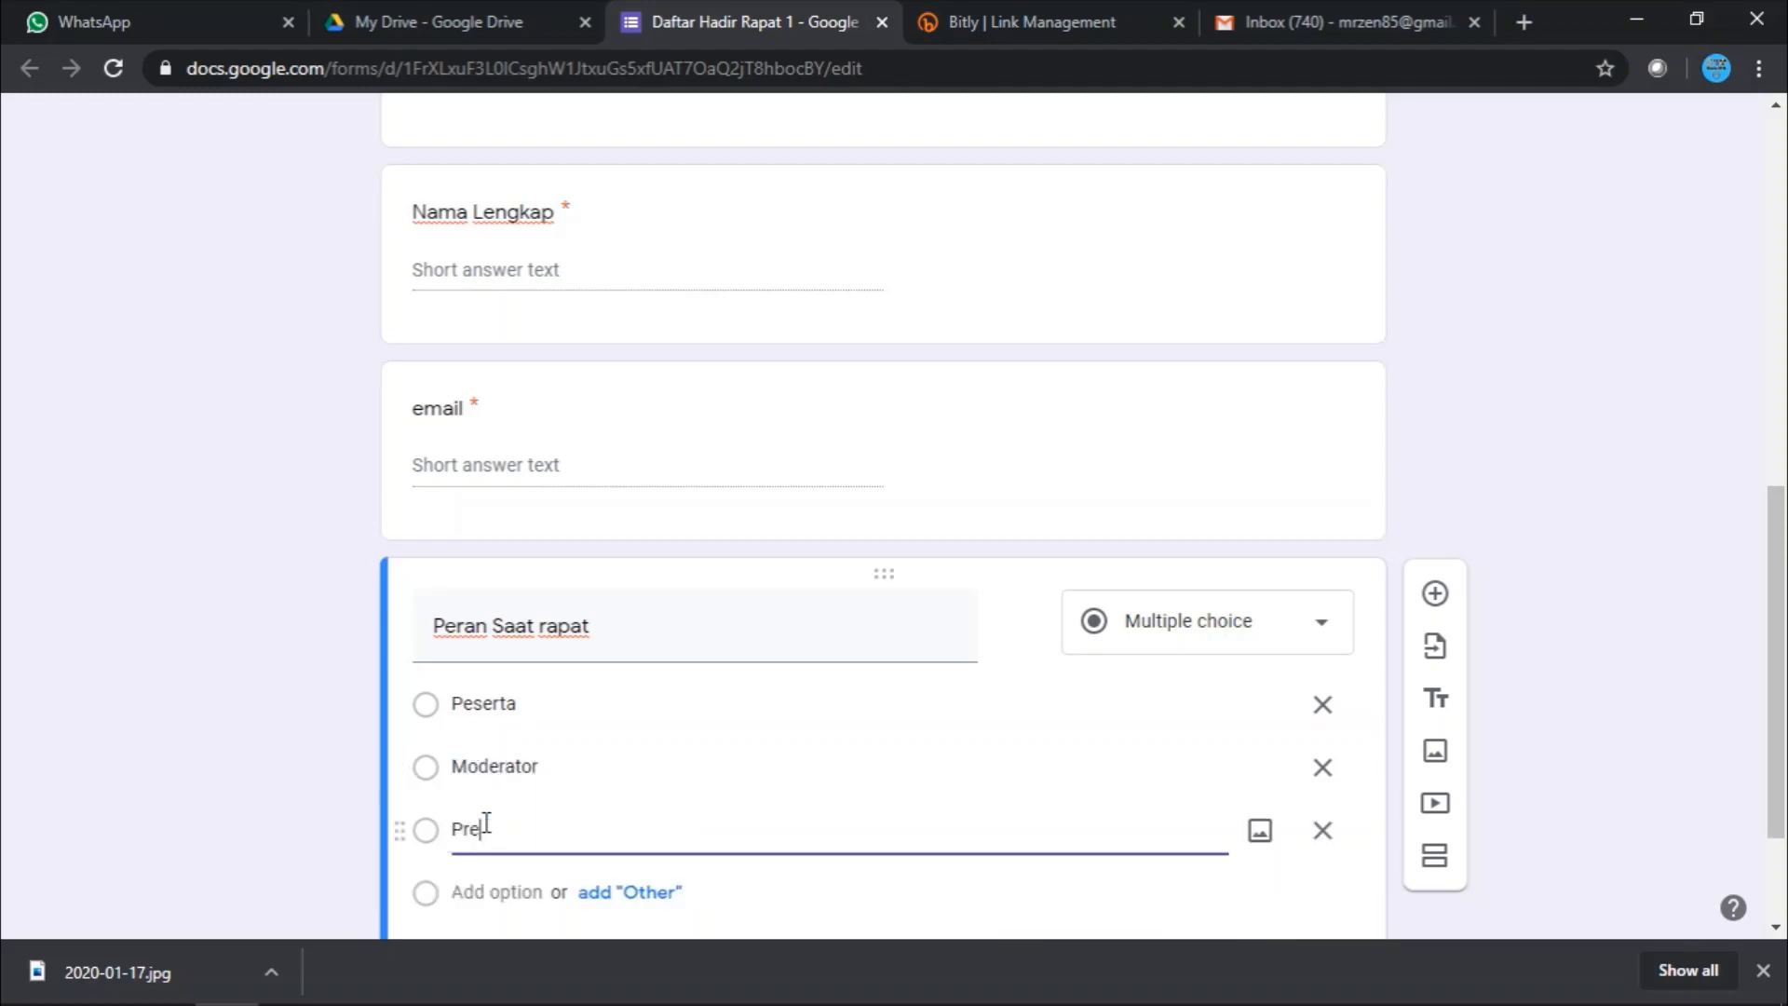
type("senter/Narasumber")
left_click(1566, 649)
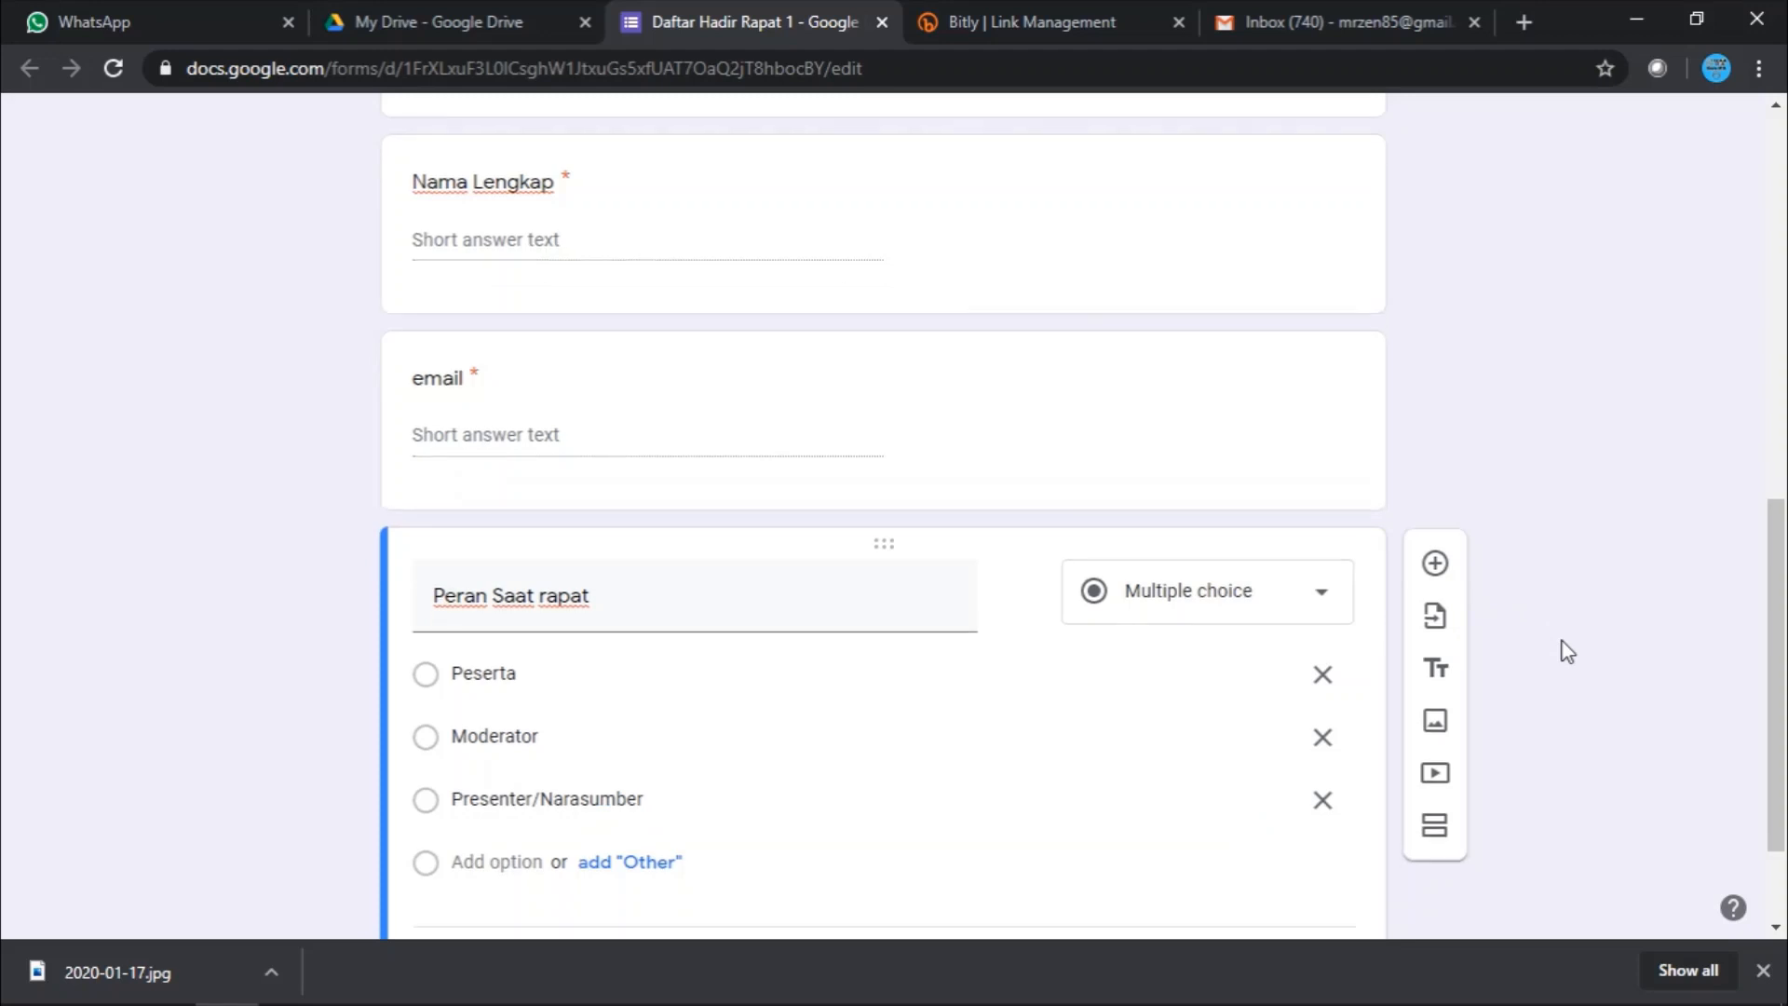
- Make 'Peran Saat rapat' required and add a new question below it
scroll(1567, 651, "down", 1)
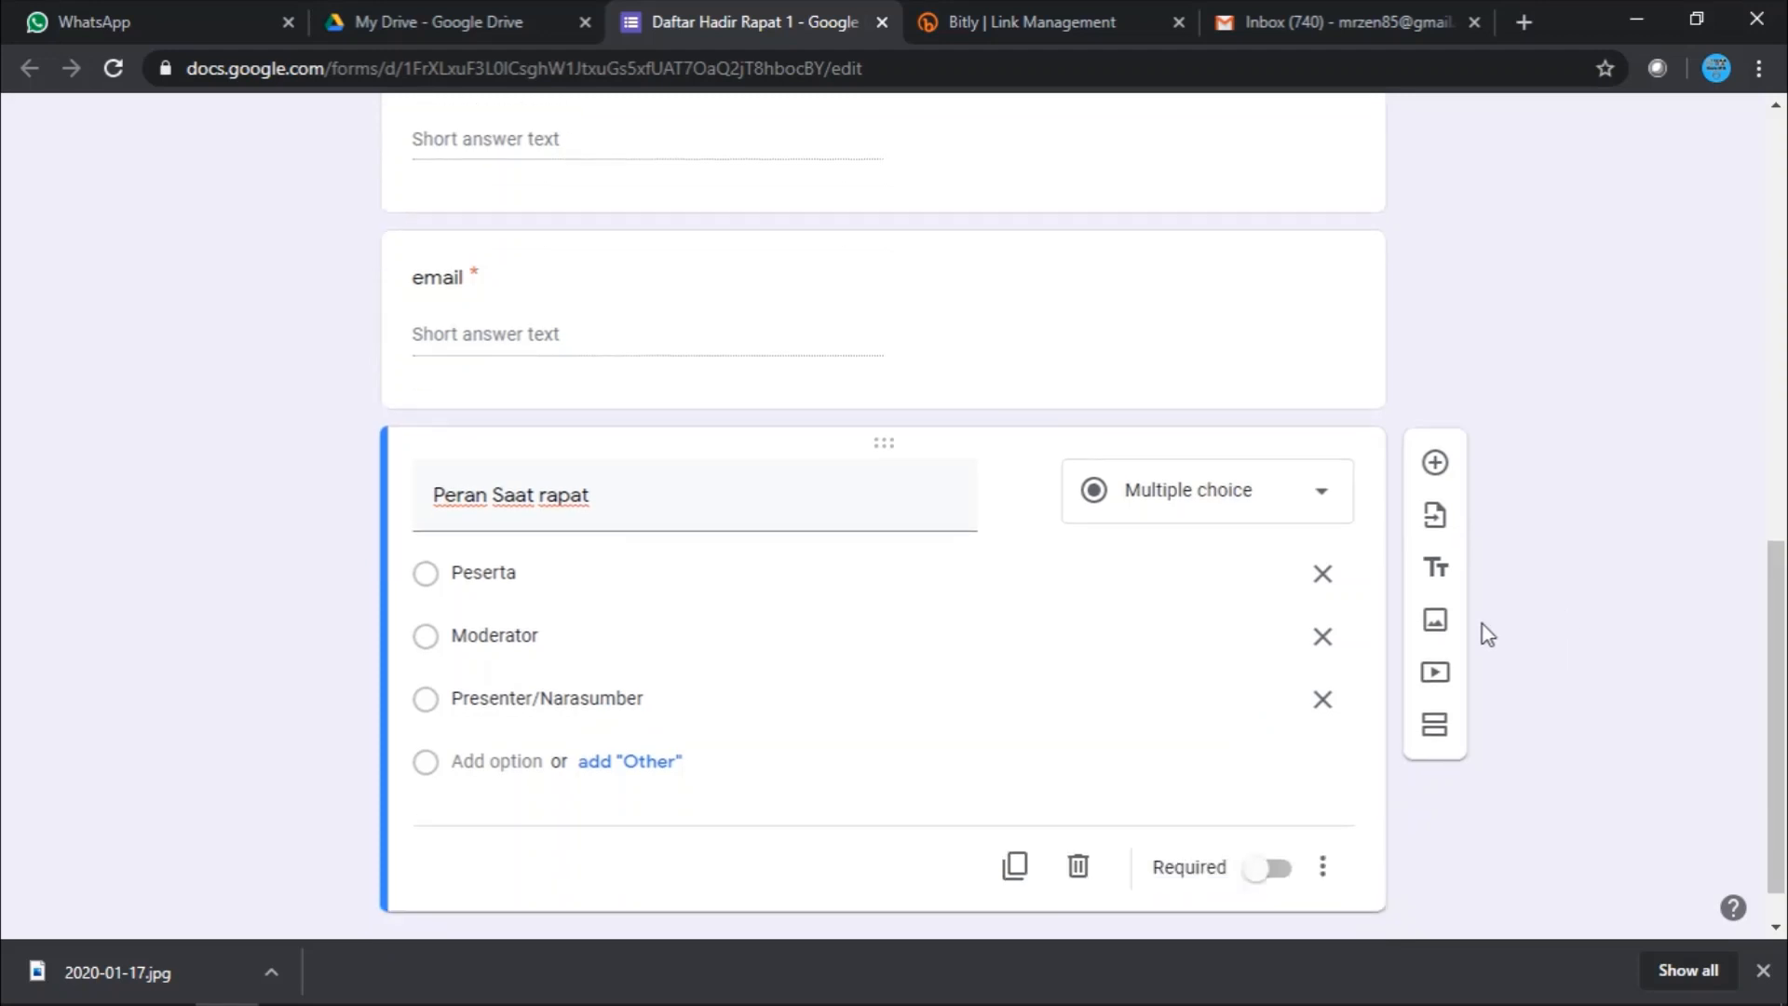
left_click(1281, 875)
scroll(1305, 829, "down", 1)
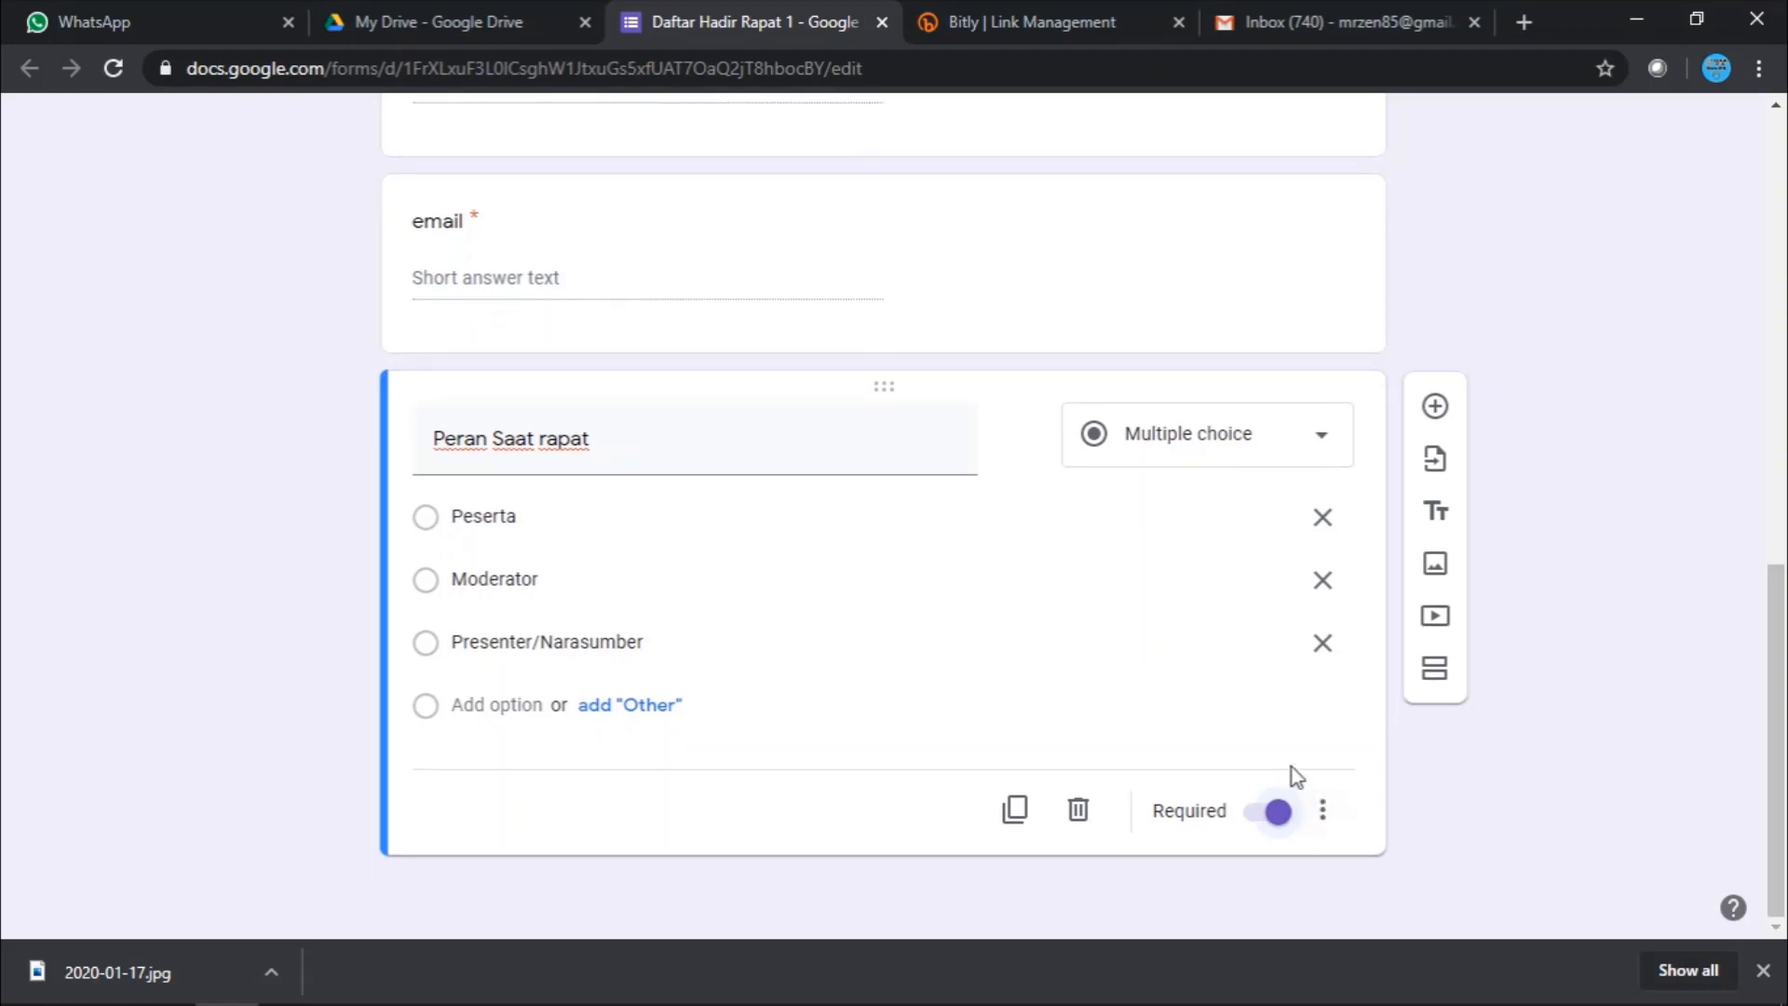
left_click(1435, 407)
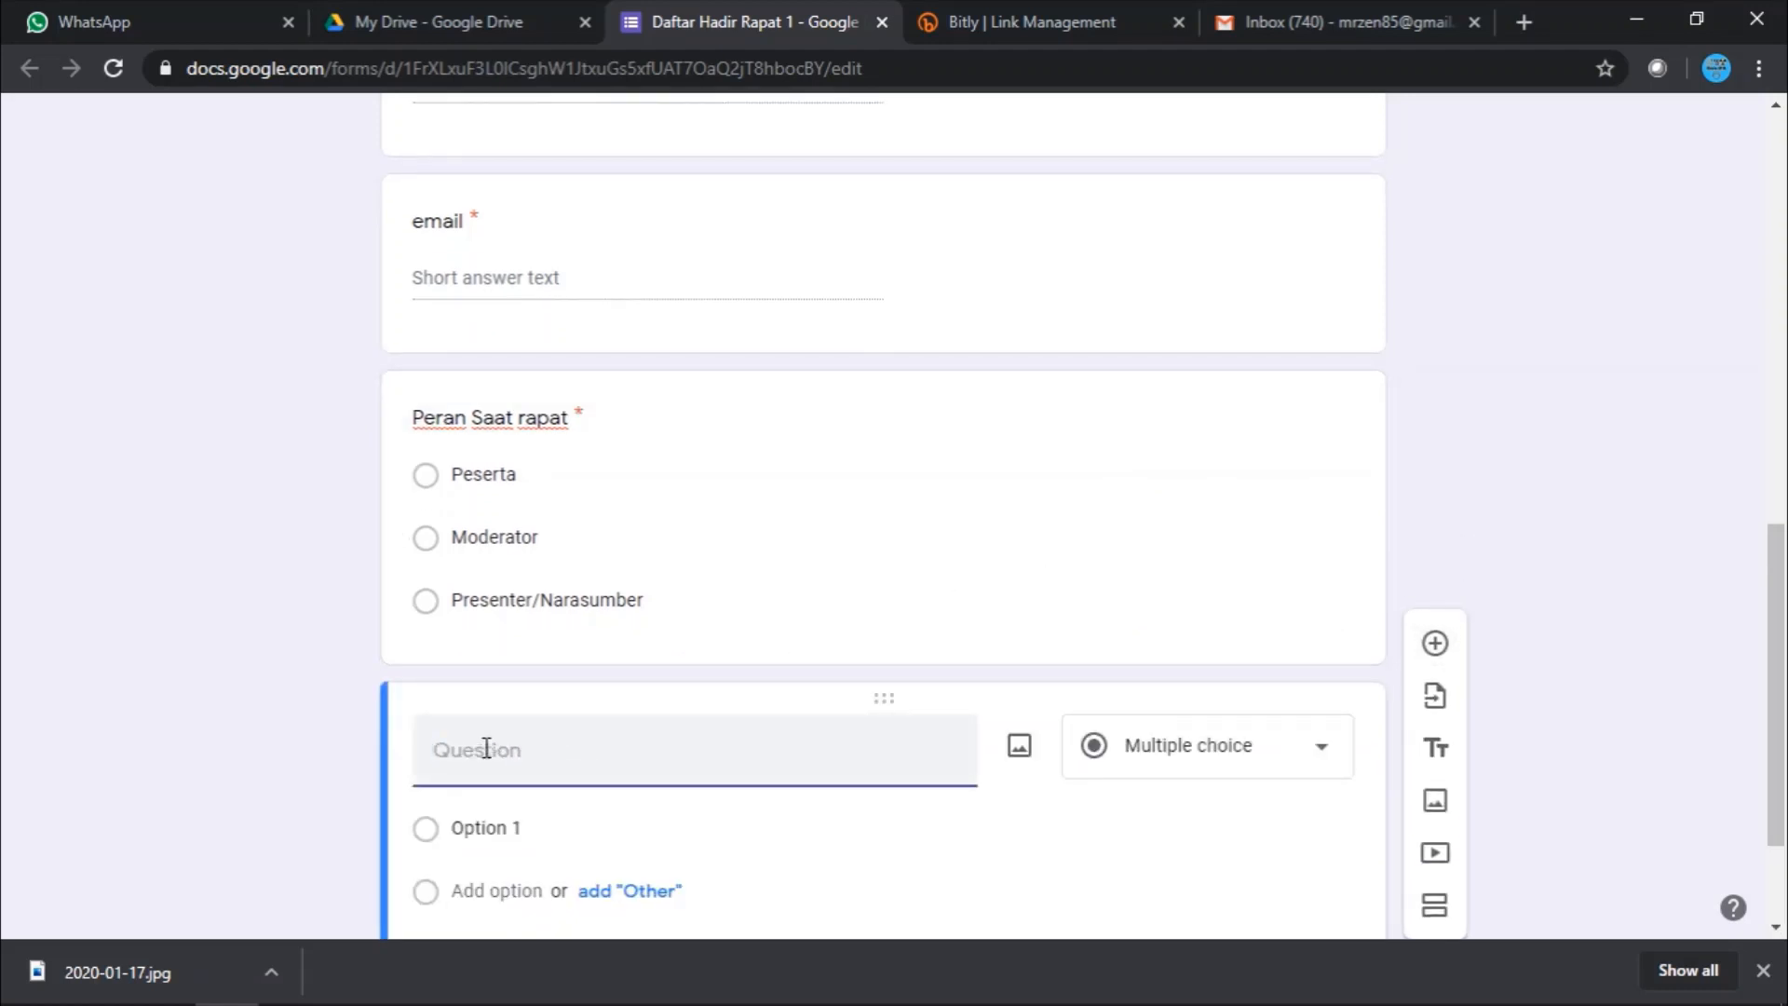
- Title the new question 'Nama Instansi', make it required, and add another question
scroll(982, 662, "down", 2)
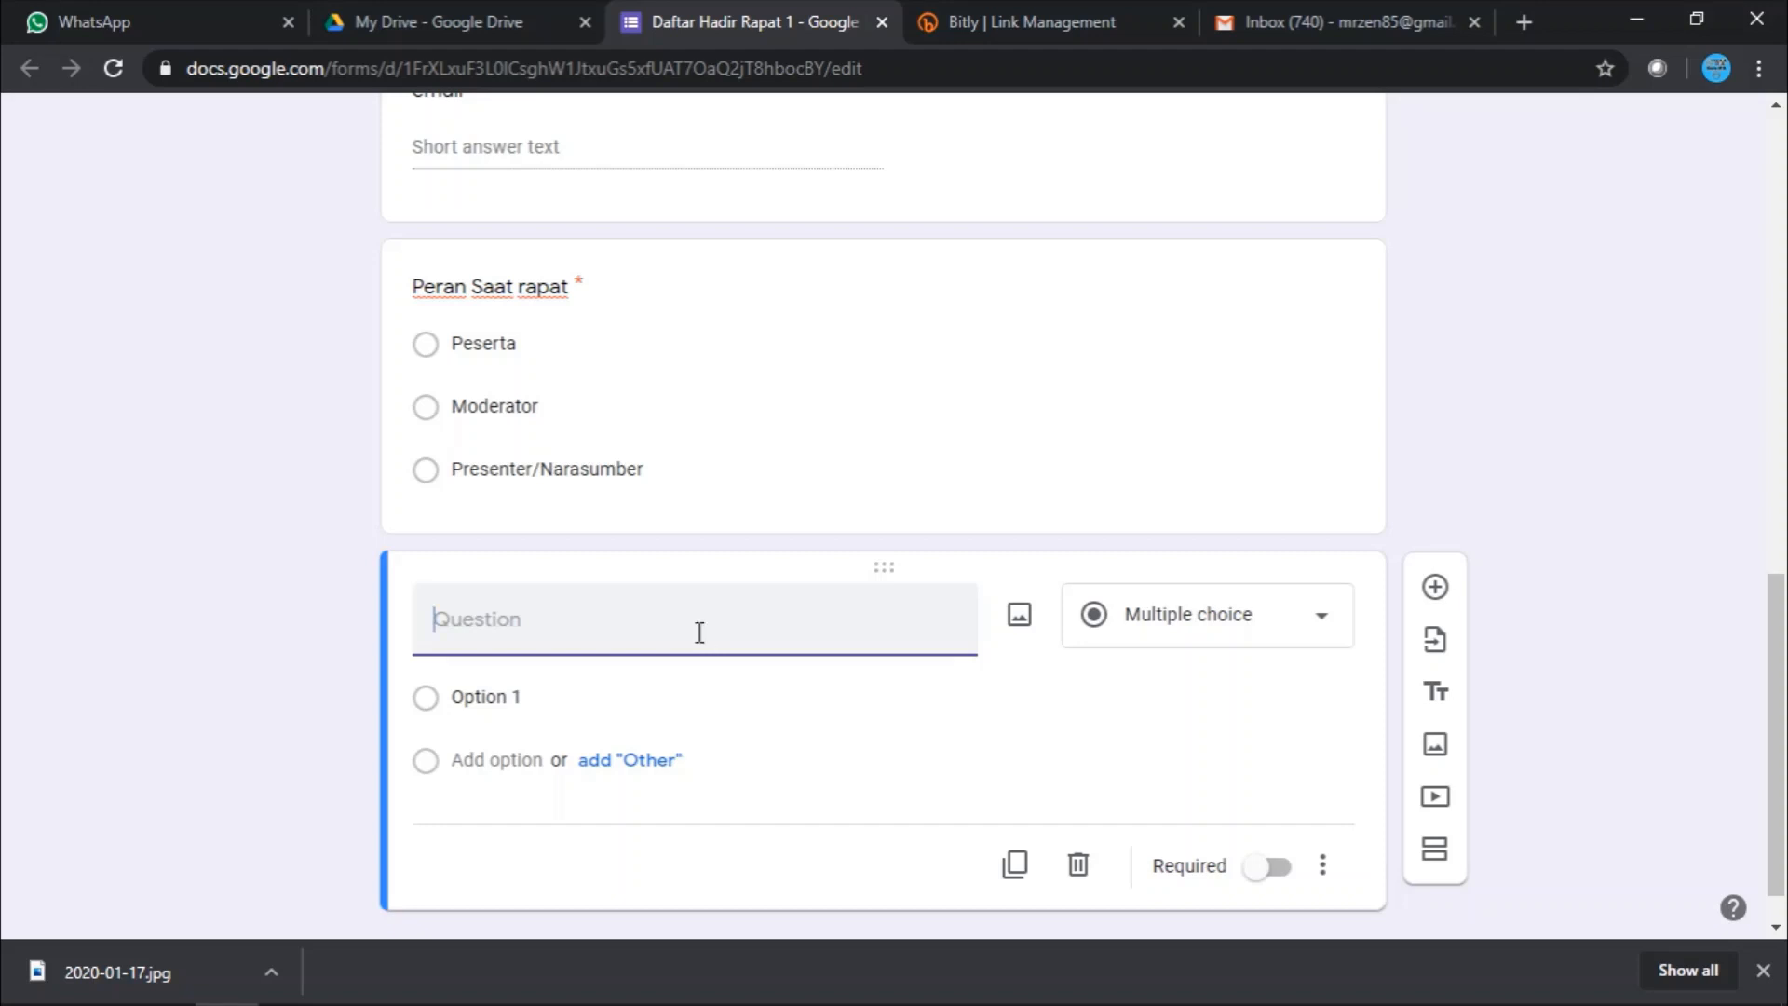
type("Nama l")
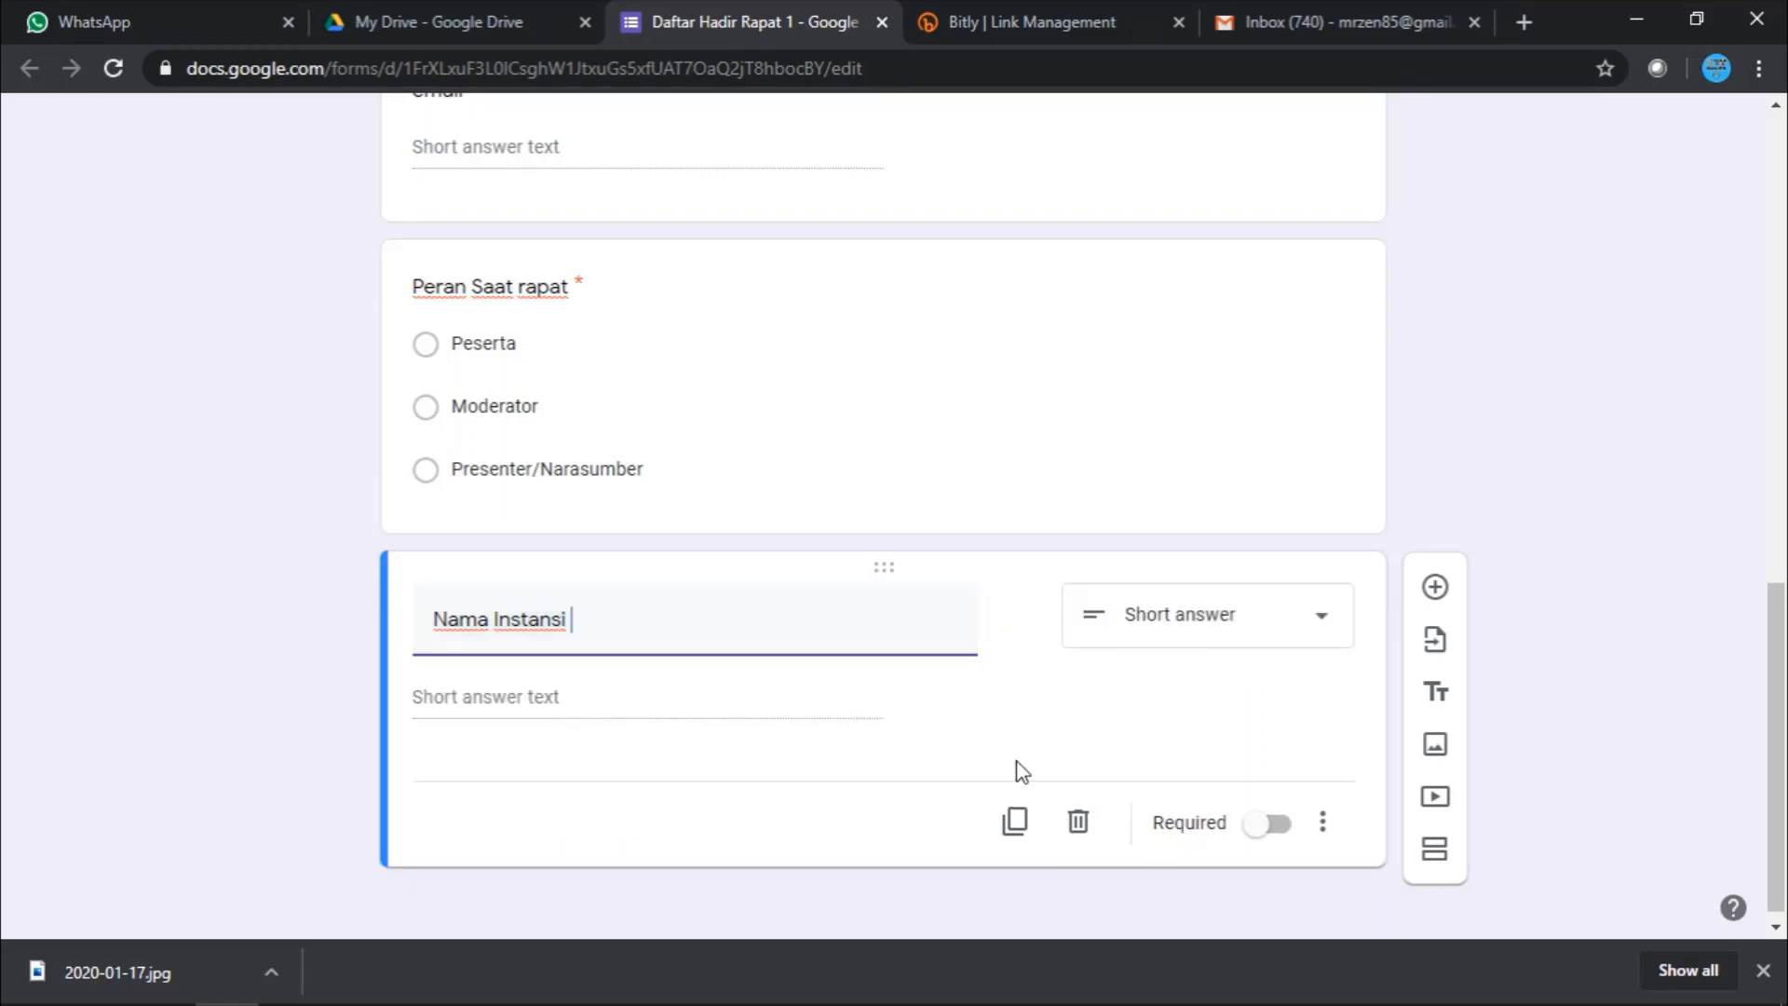
left_click(1278, 824)
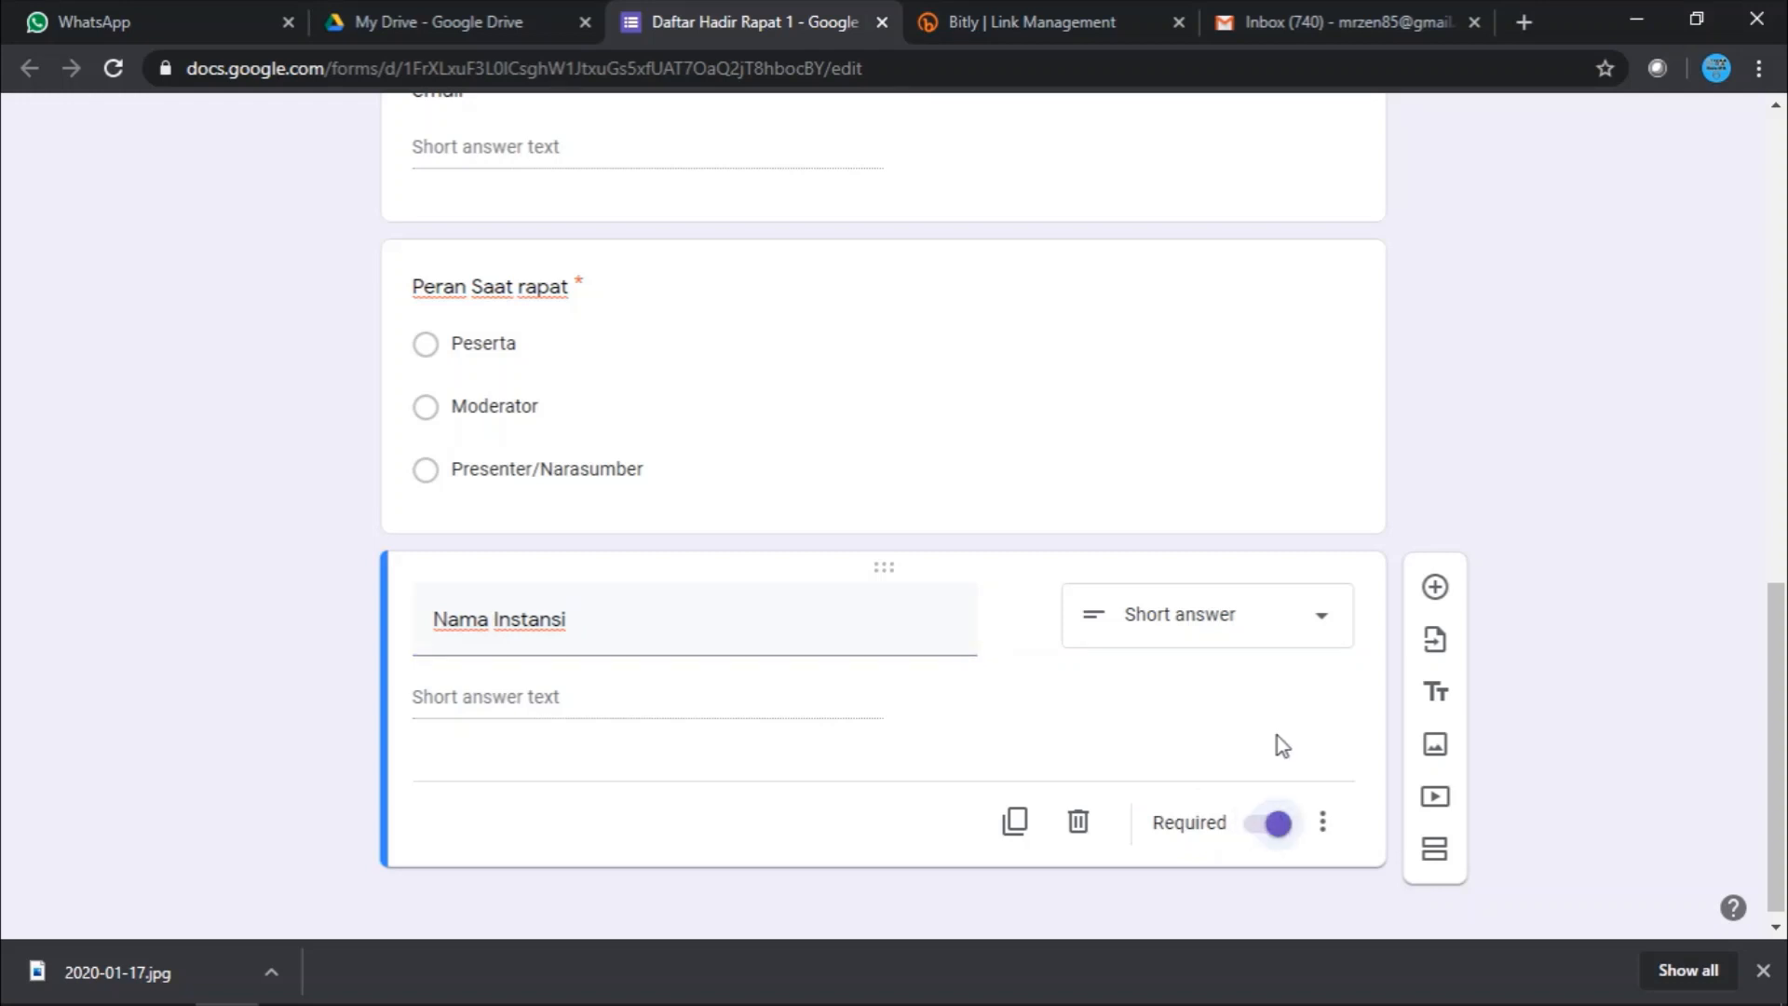
left_click(1435, 588)
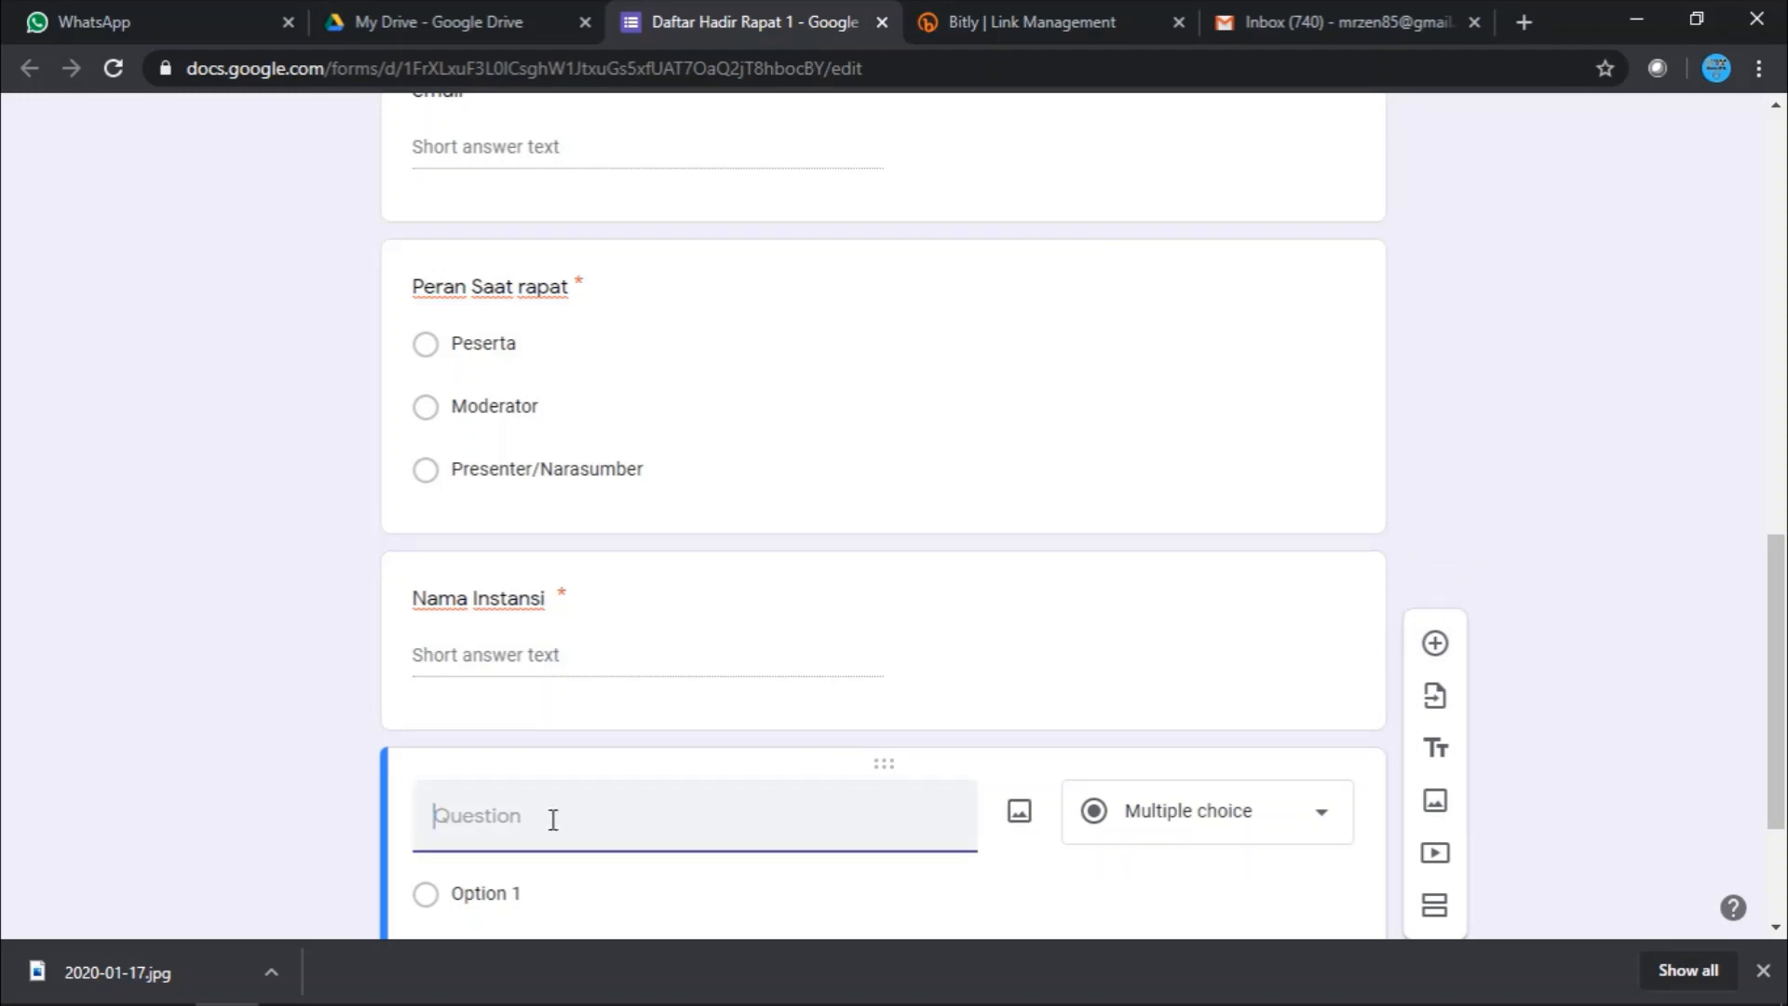
- Title the last question 'Saran untuk Pertemuan berikutnya', set it to Paragraph, and make it required
type("Saran untuk Ra")
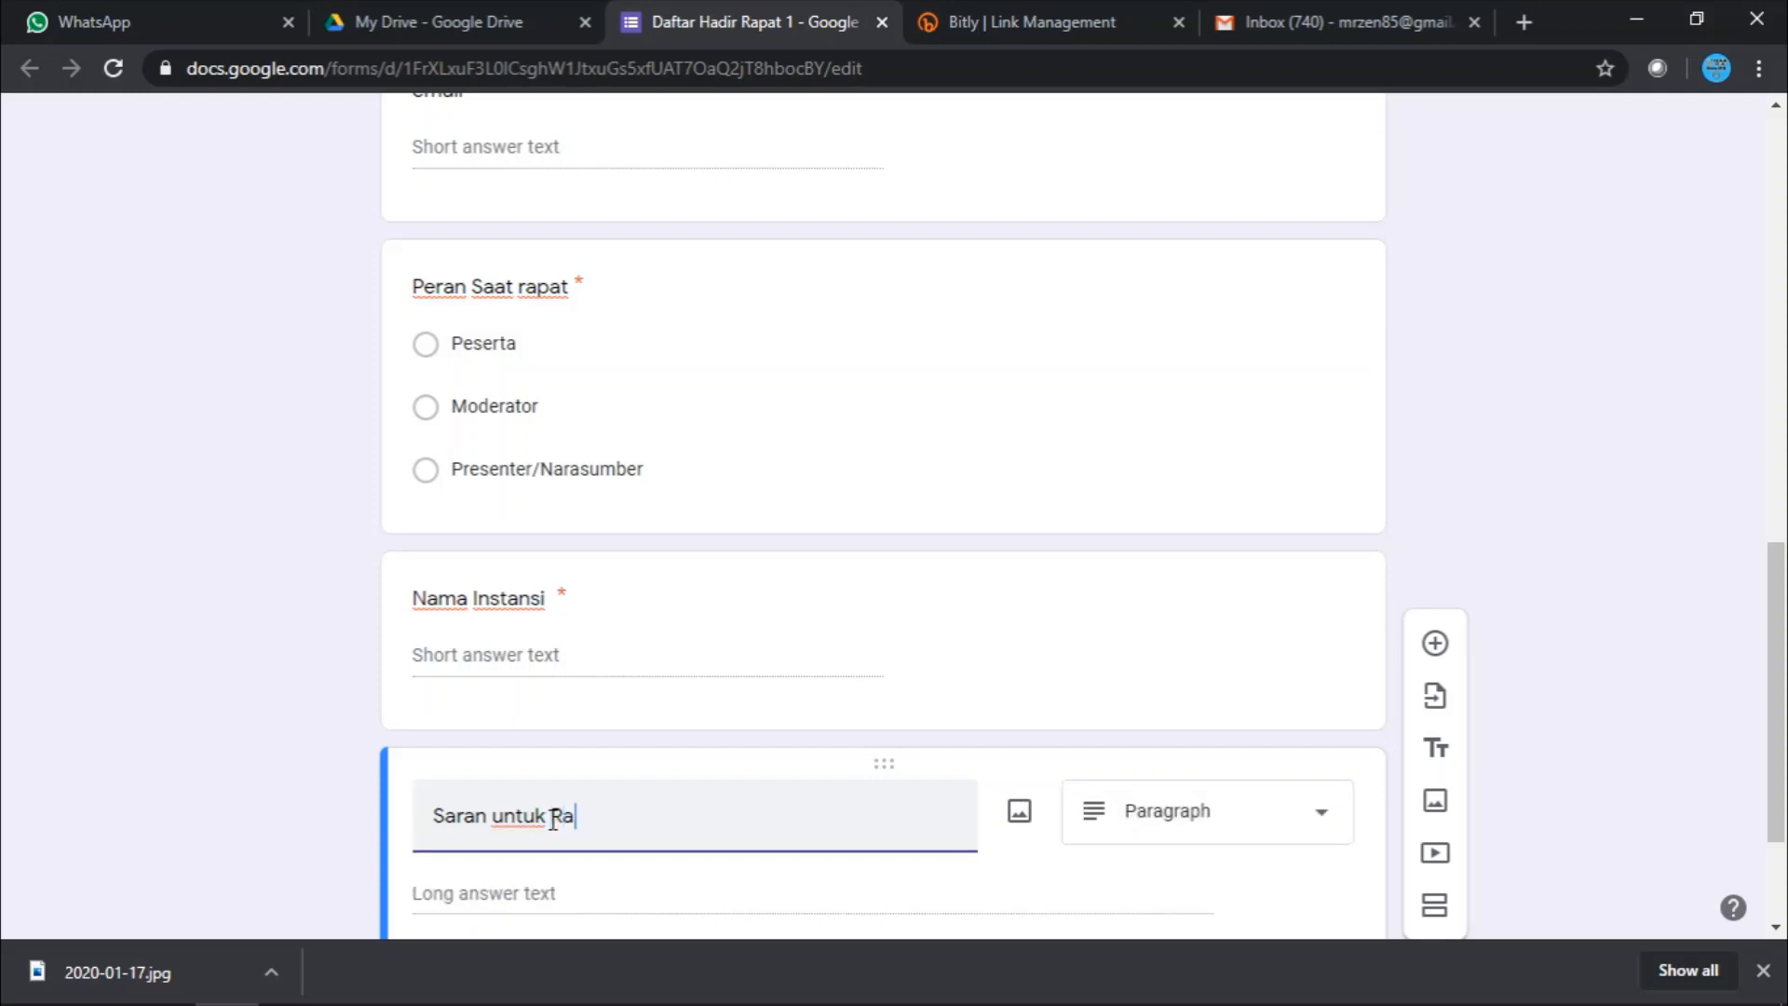
key("BackSpace")
key("BackSpace")
type("Pertemu")
type("an berikutnya")
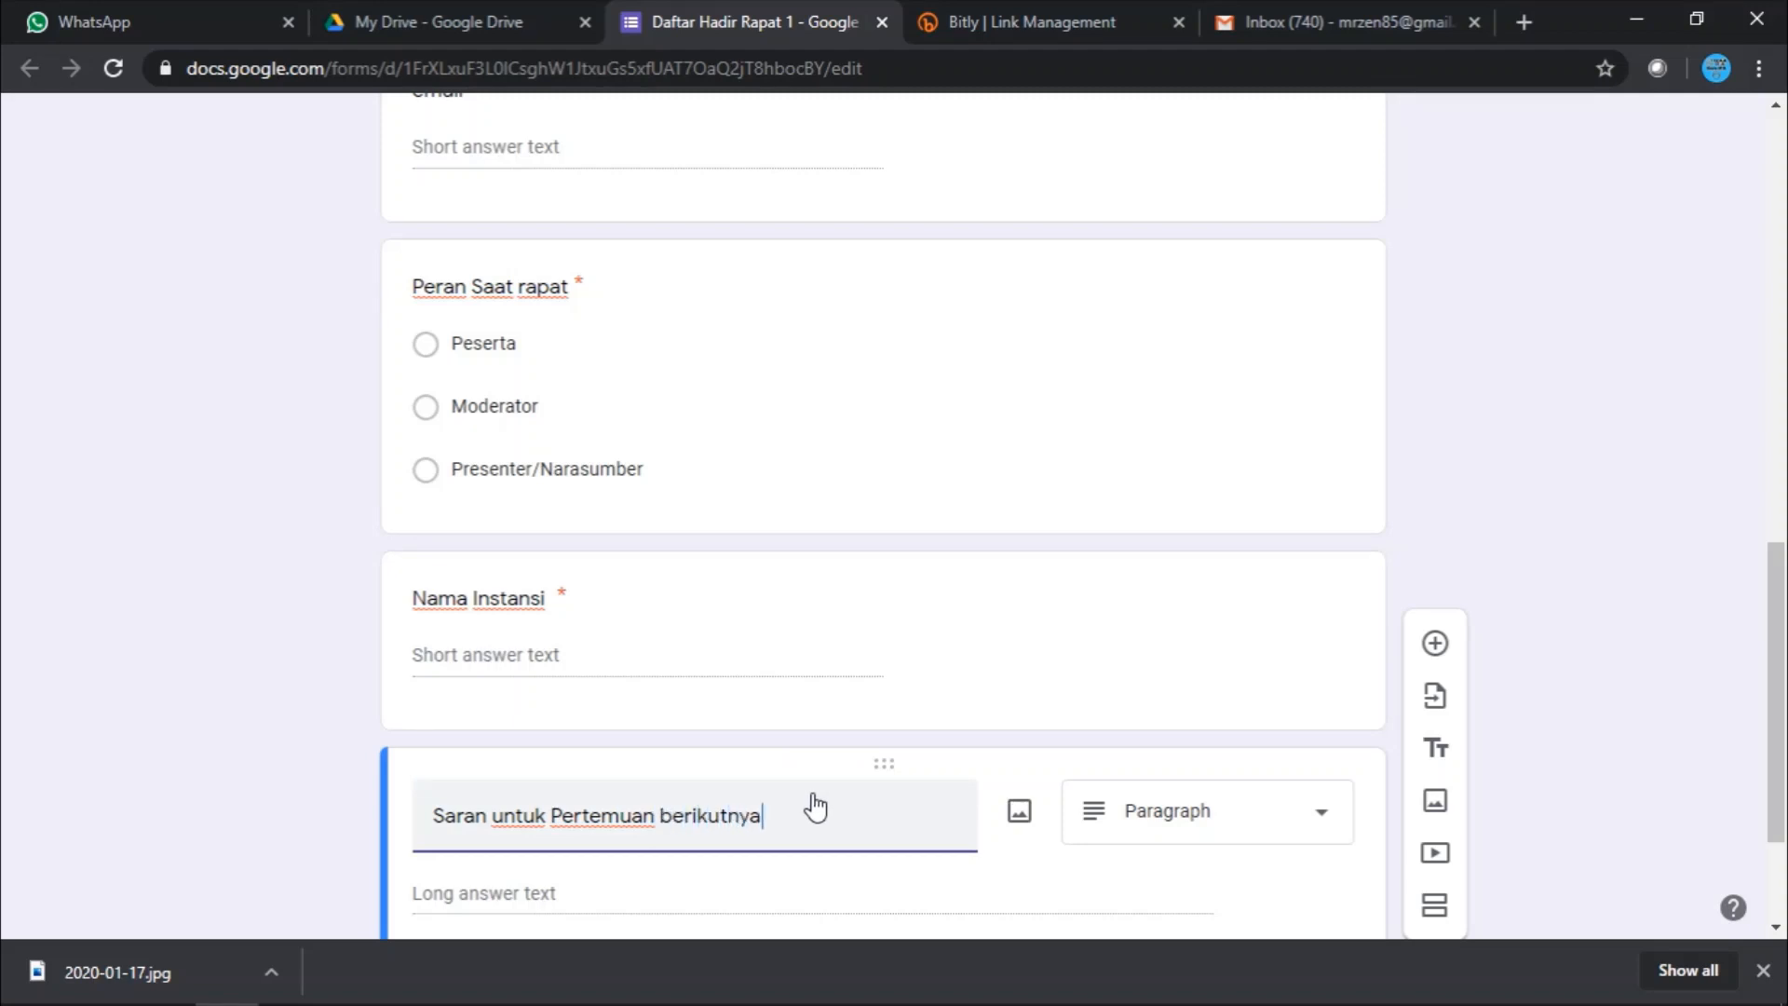
scroll(1117, 745, "down", 1)
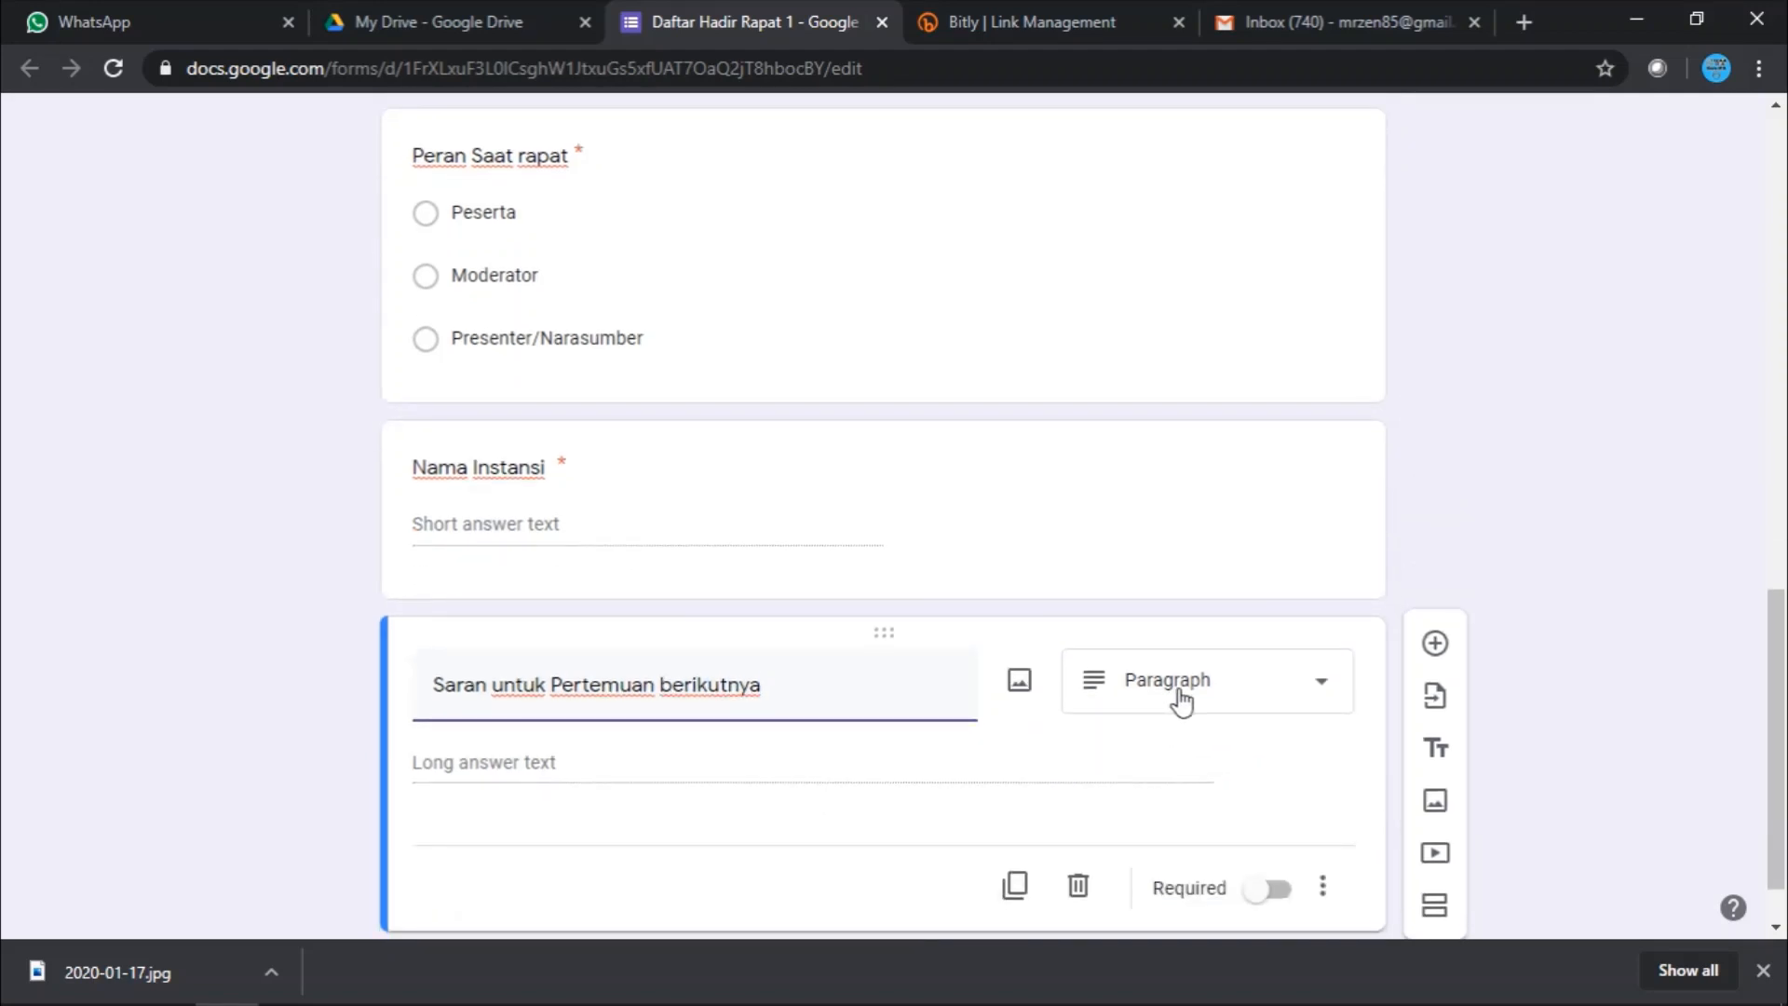
left_click(1177, 694)
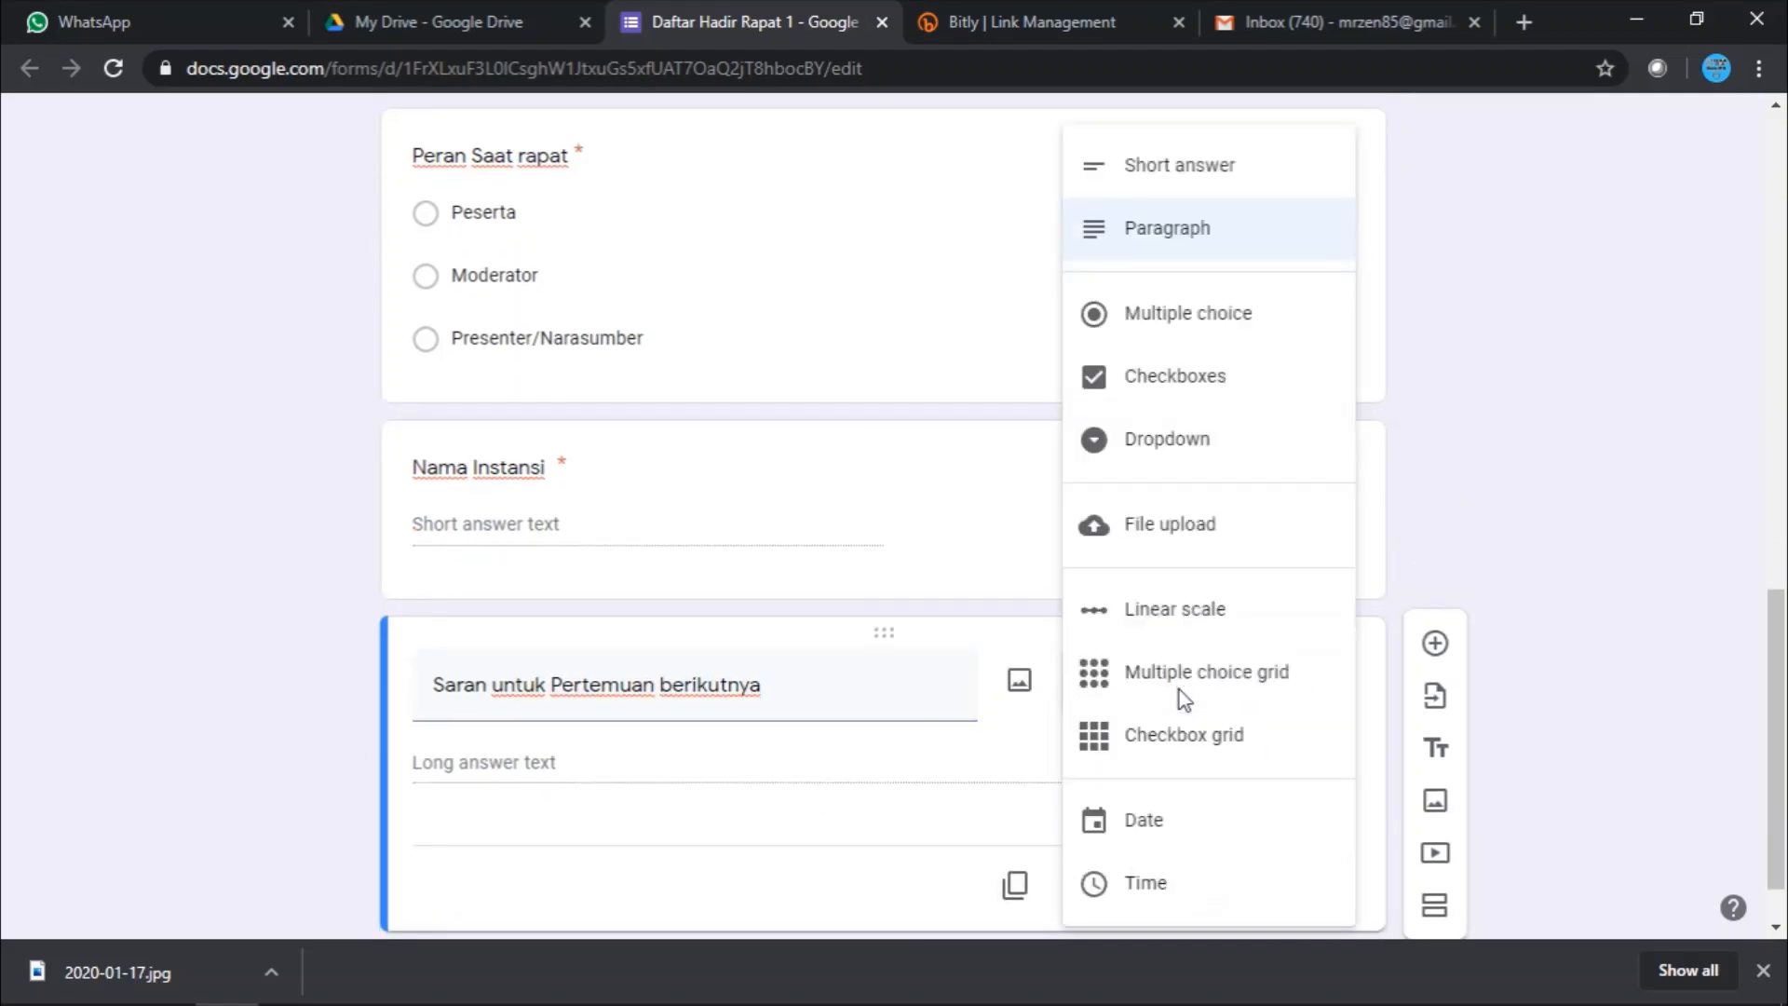
left_click(1182, 239)
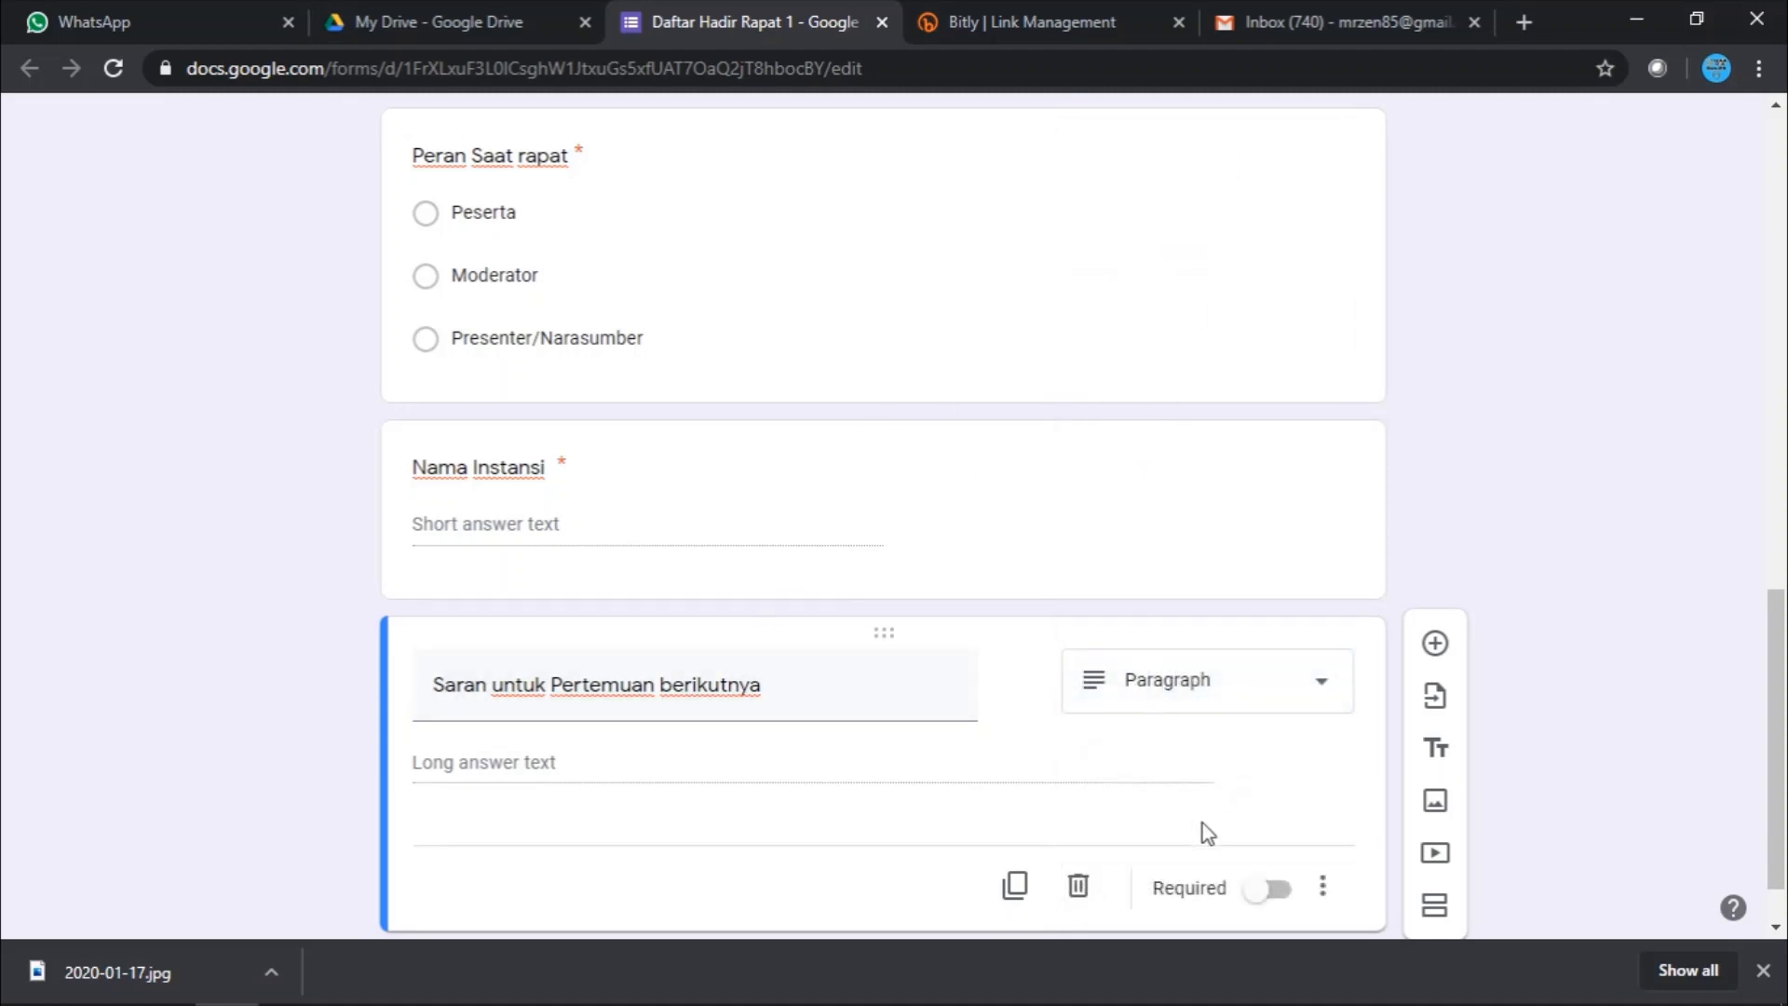
scroll(1220, 828, "down", 1)
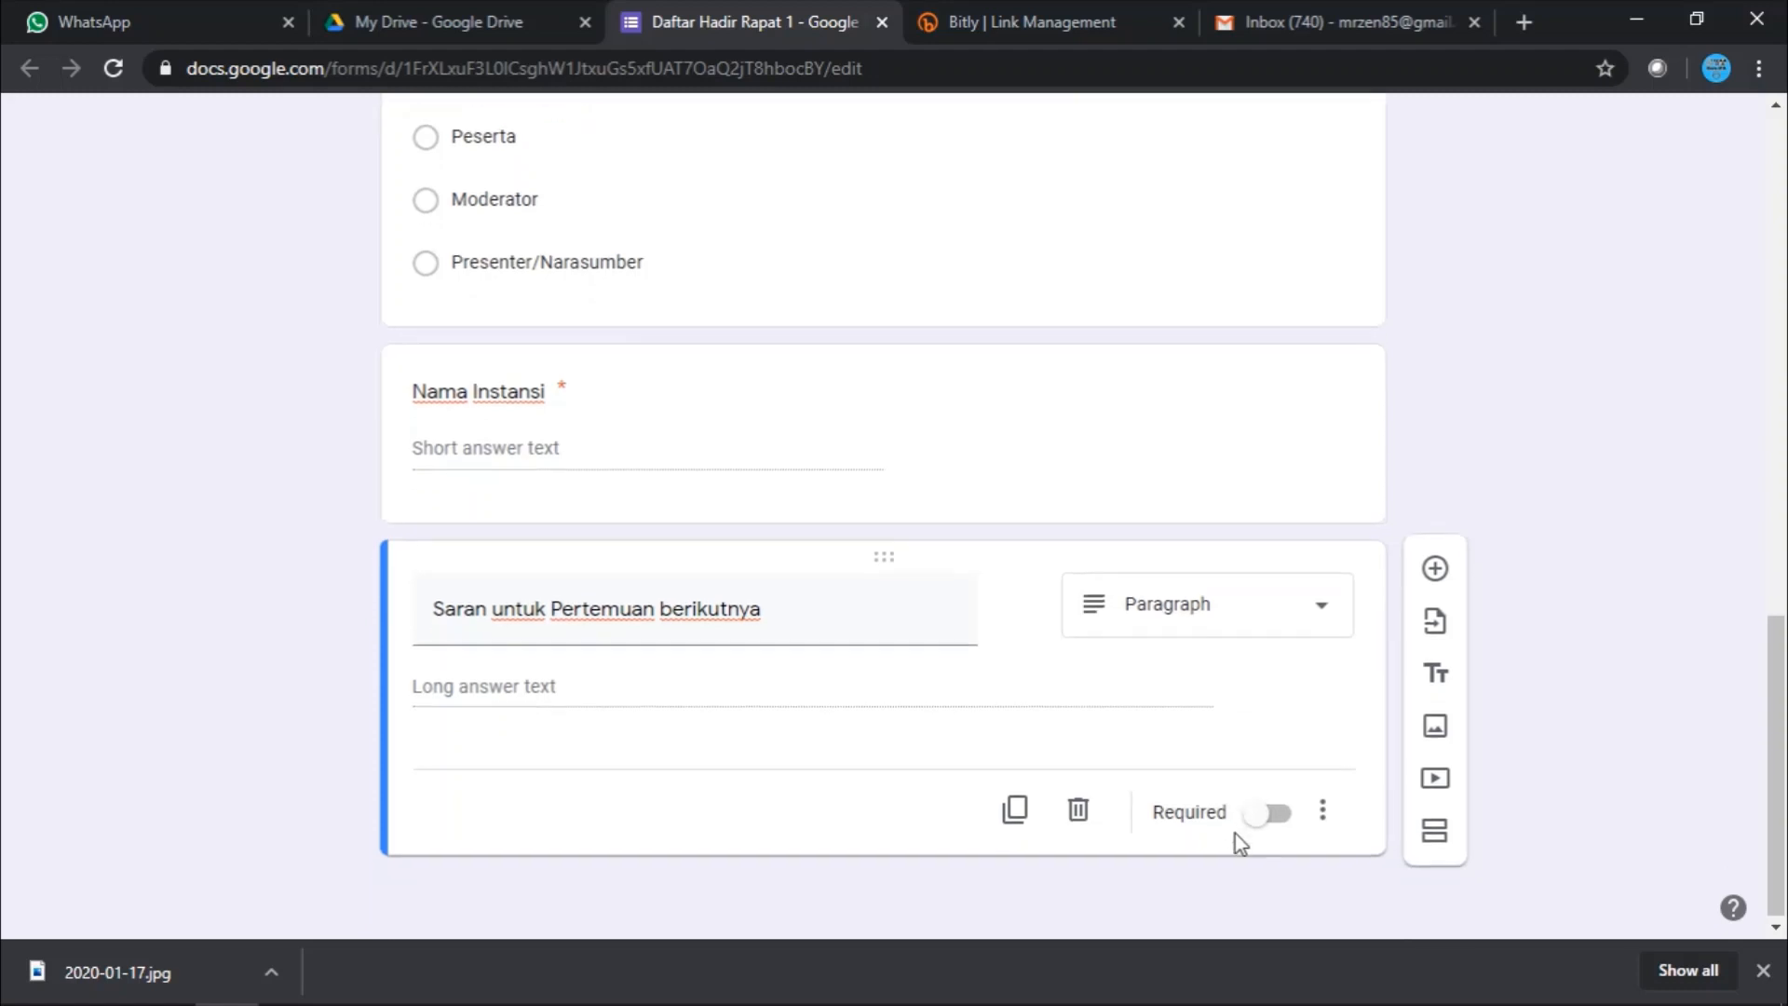
left_click(1283, 819)
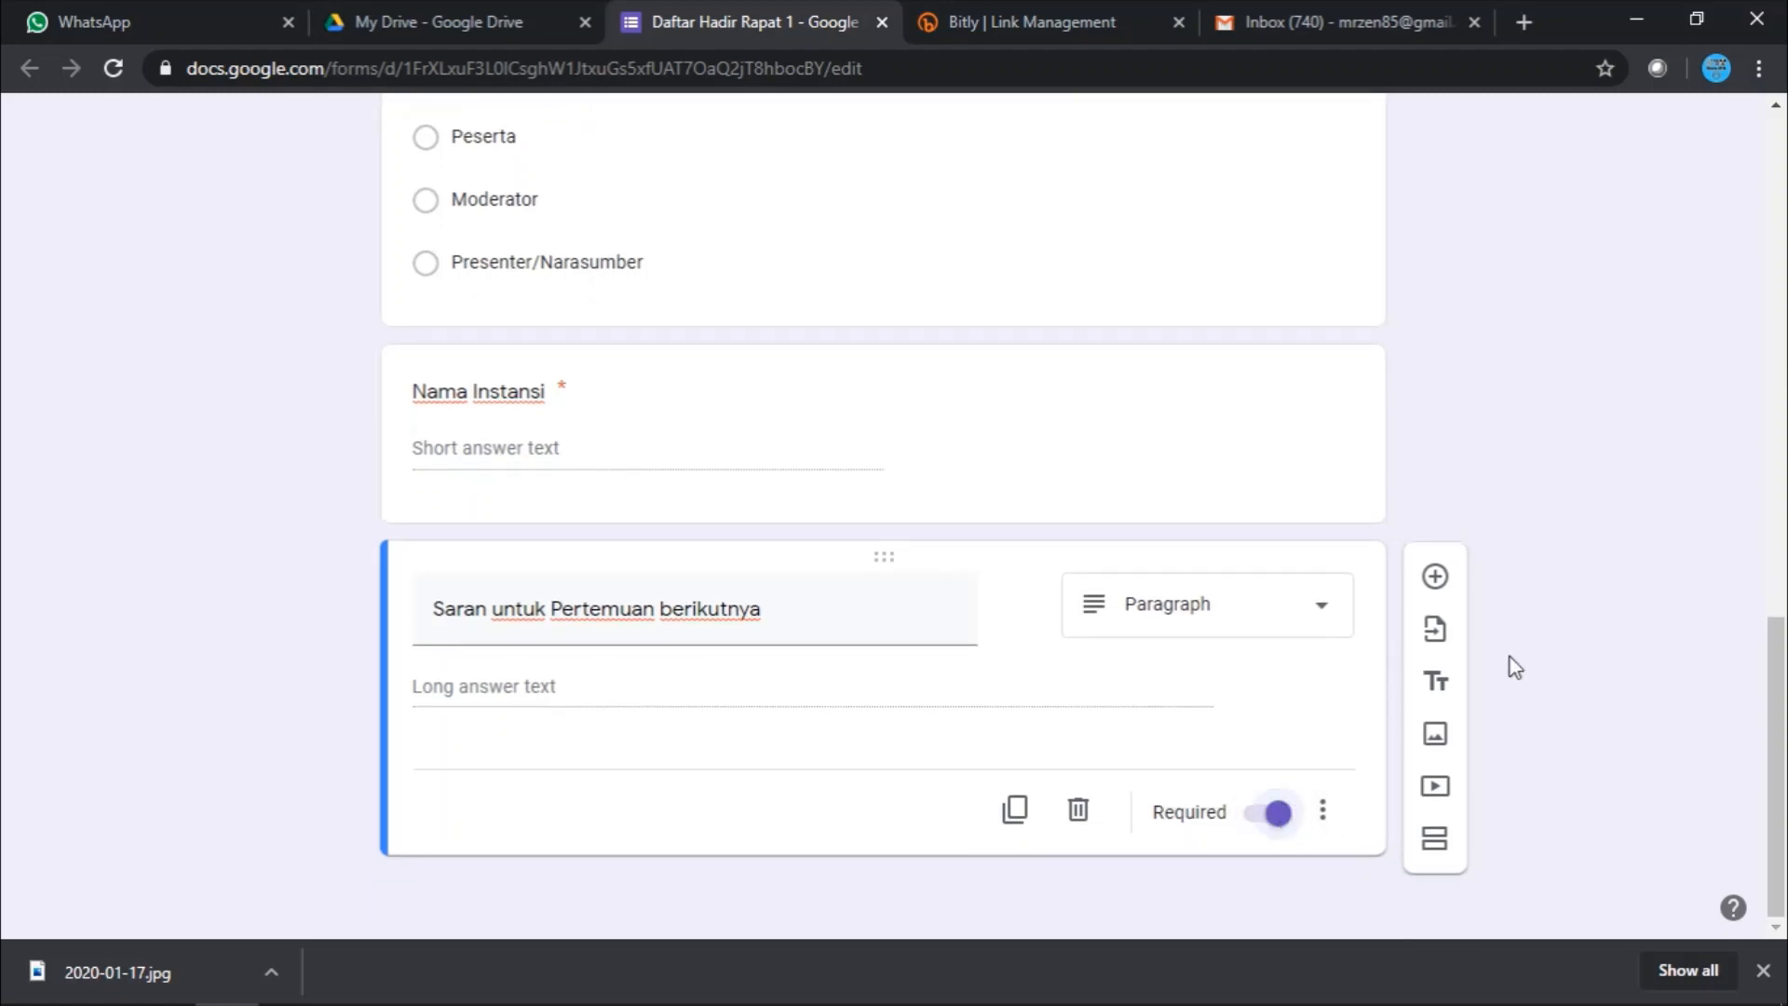
scroll(1513, 655, "up", 15)
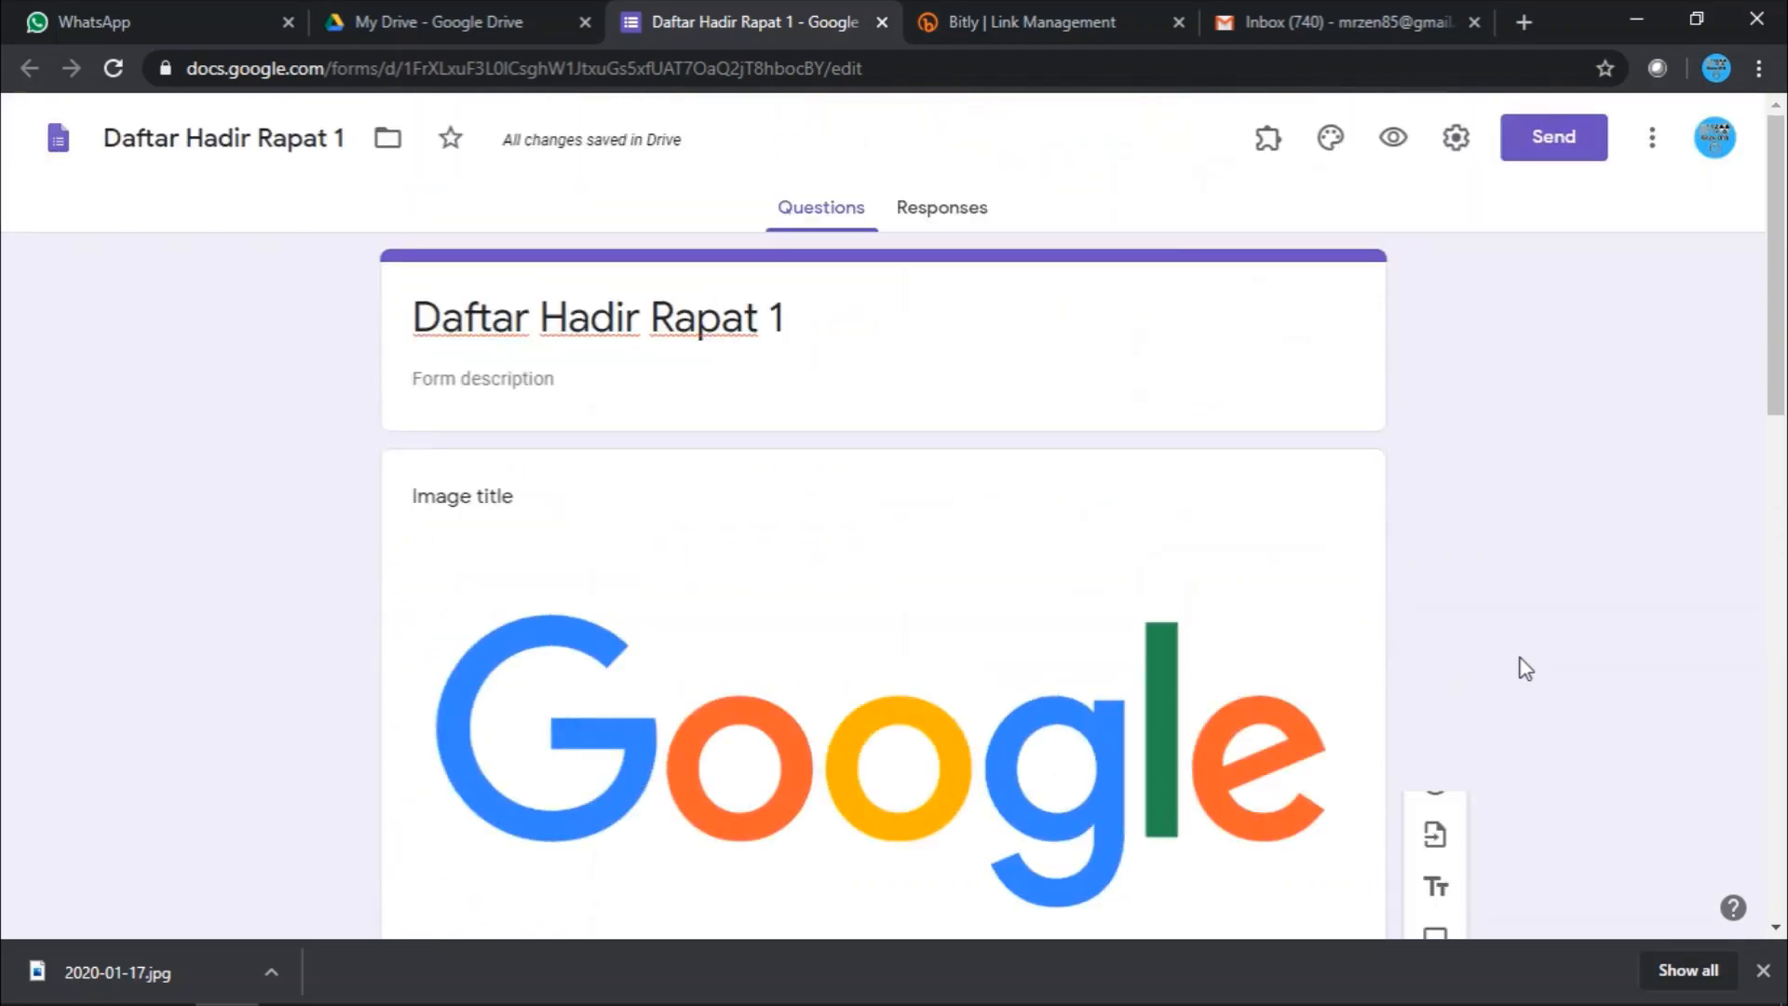
scroll(1518, 658, "down", 10)
scroll(1522, 668, "down", 5)
scroll(1521, 667, "up", 15)
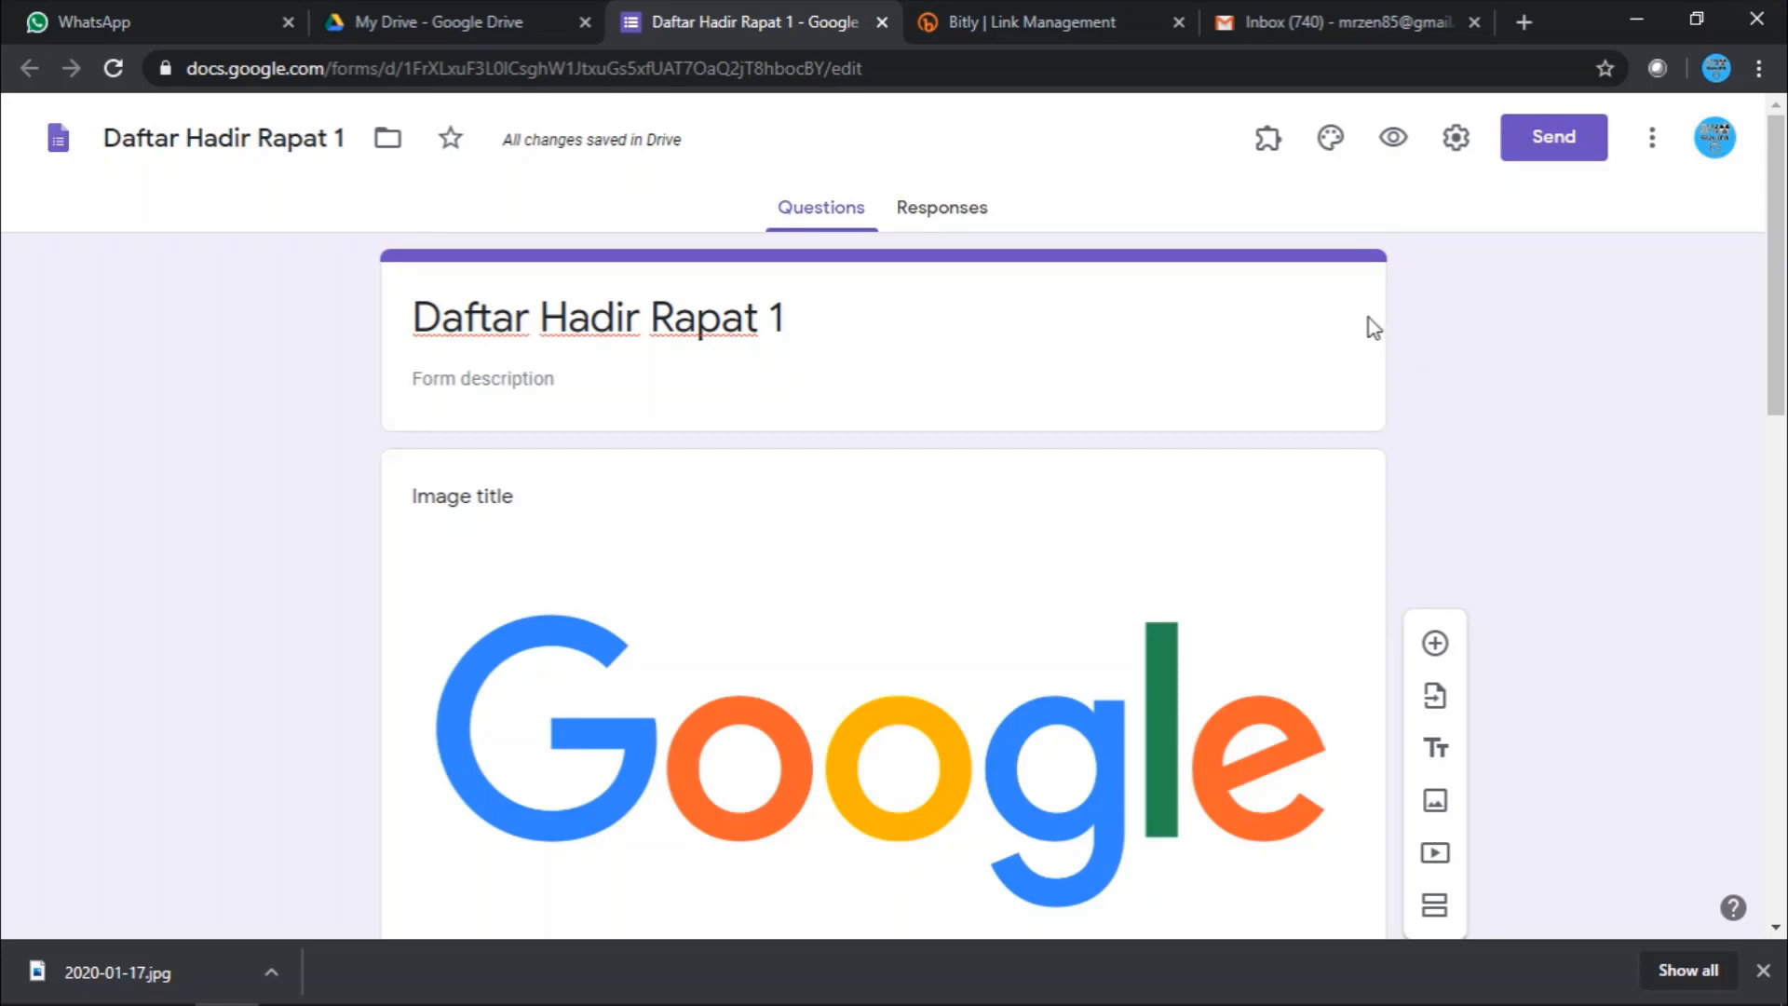
scroll(1149, 603, "down", 6)
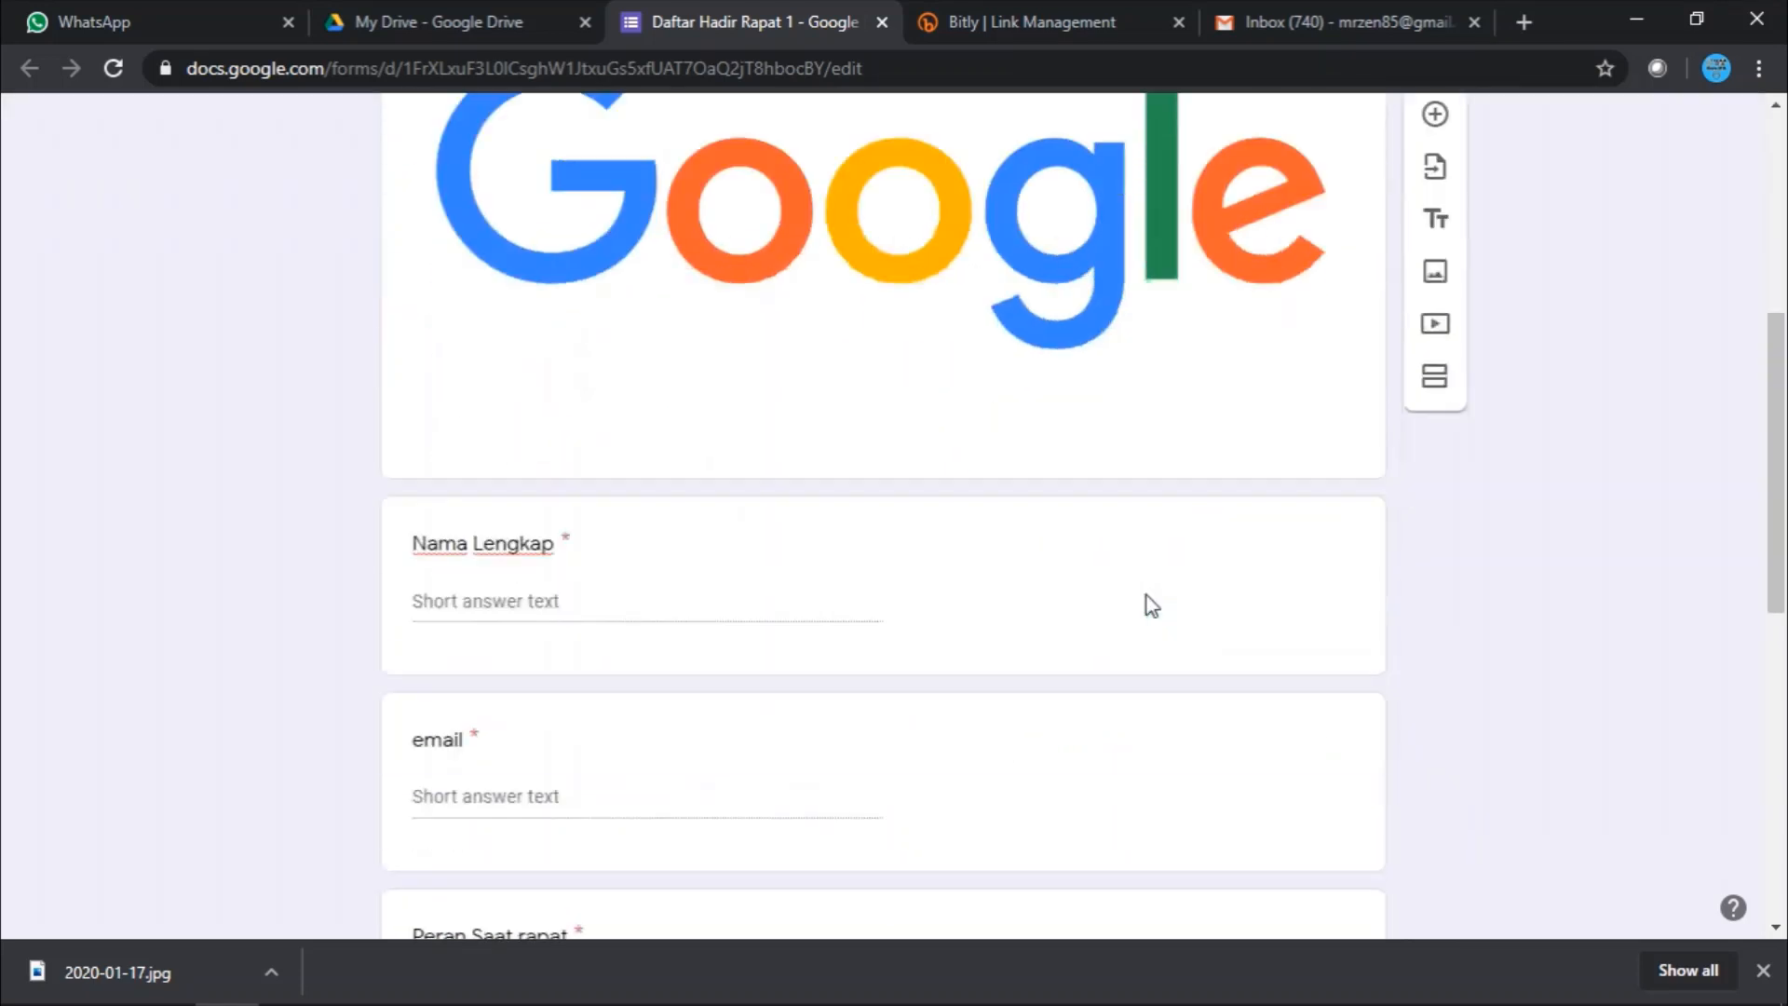
scroll(1149, 603, "down", 9)
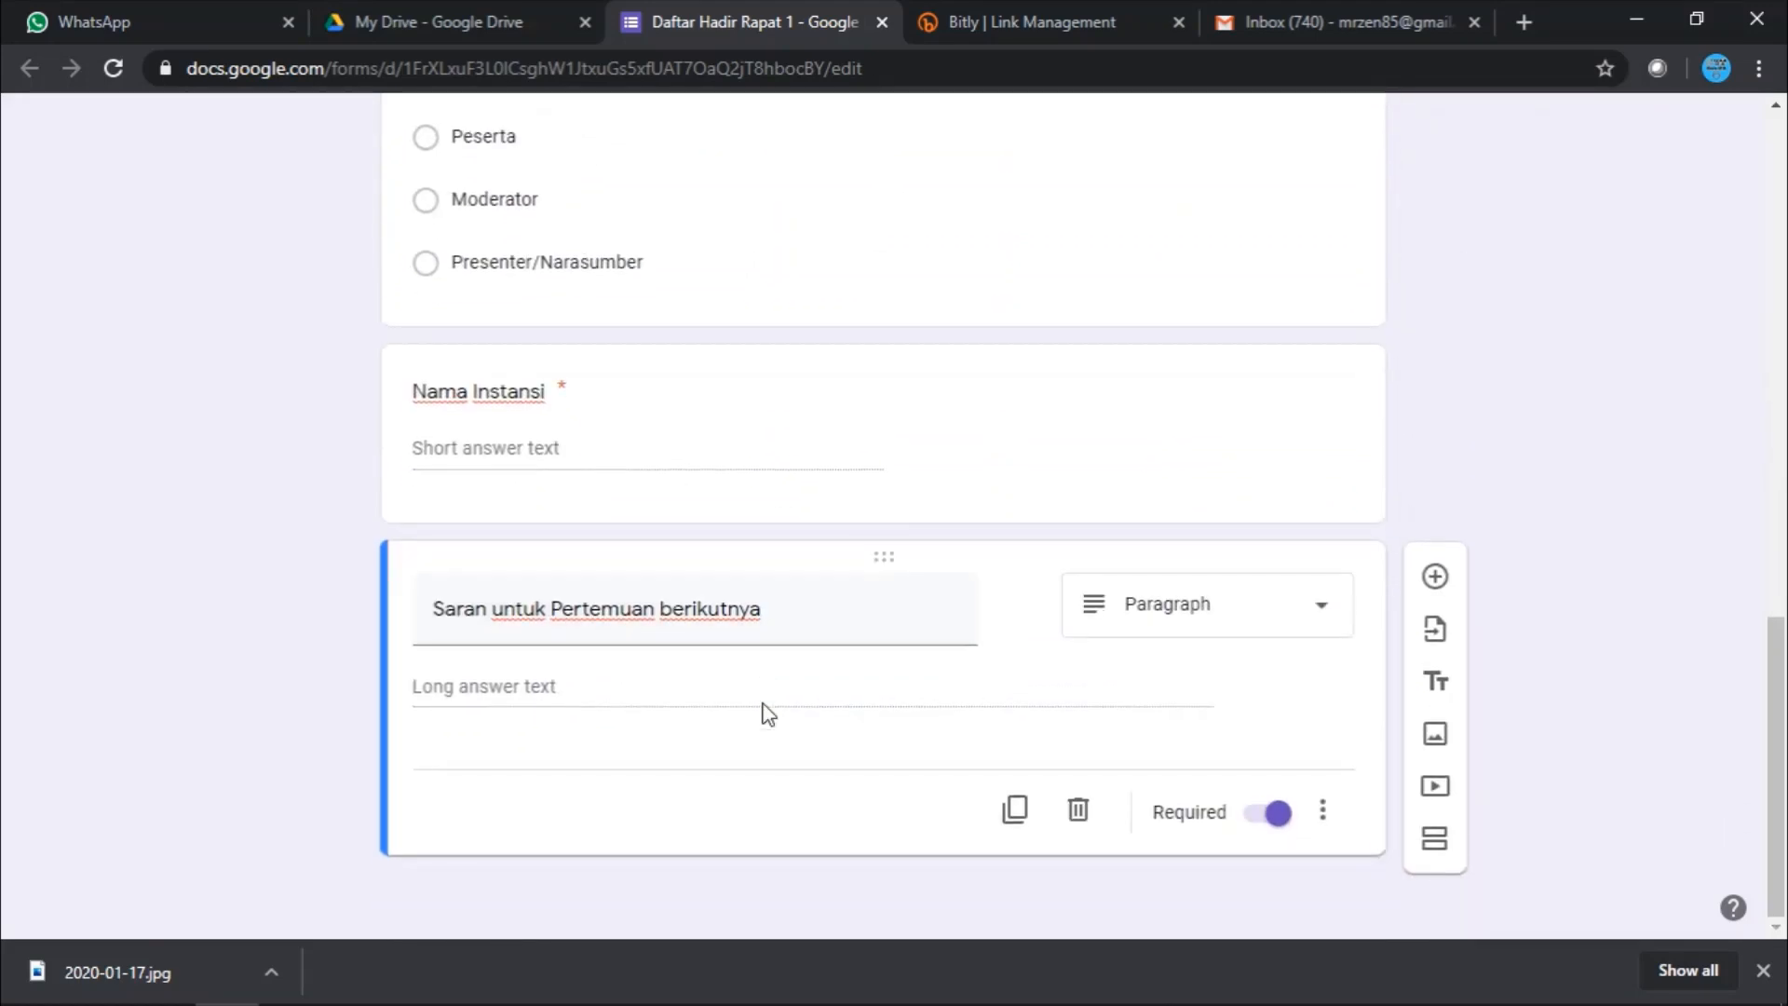
scroll(767, 714, "up", 15)
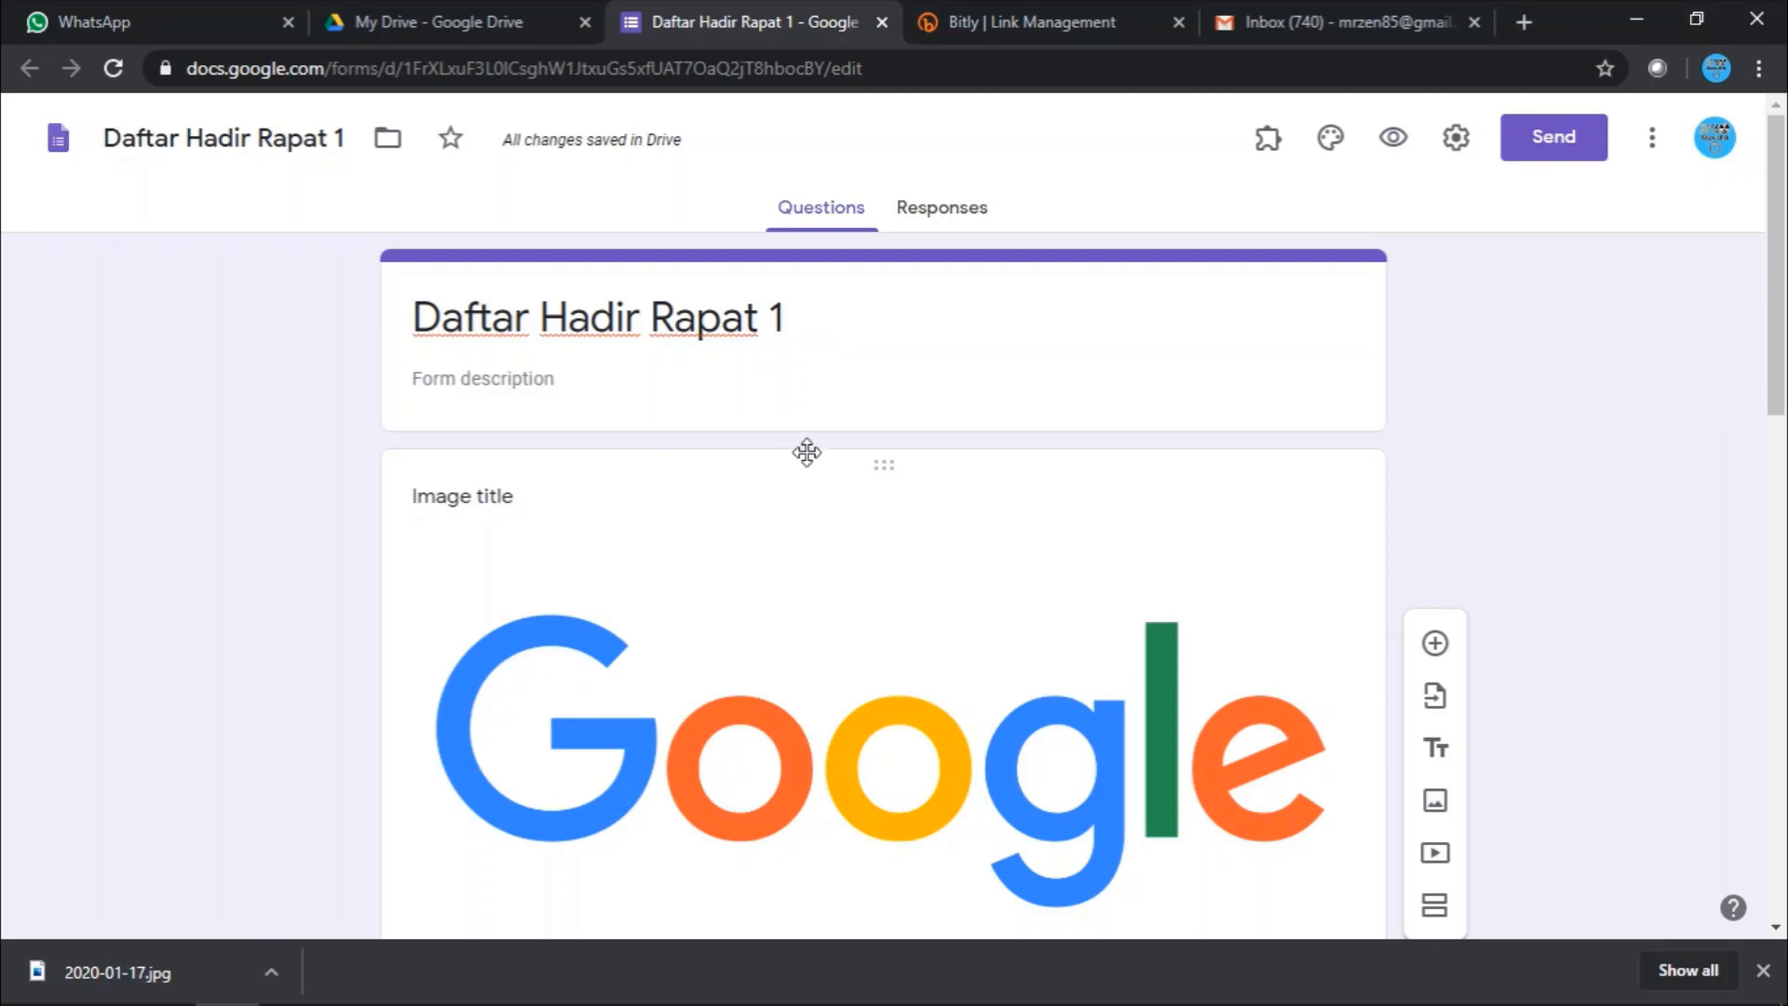
scroll(762, 515, "down", 9)
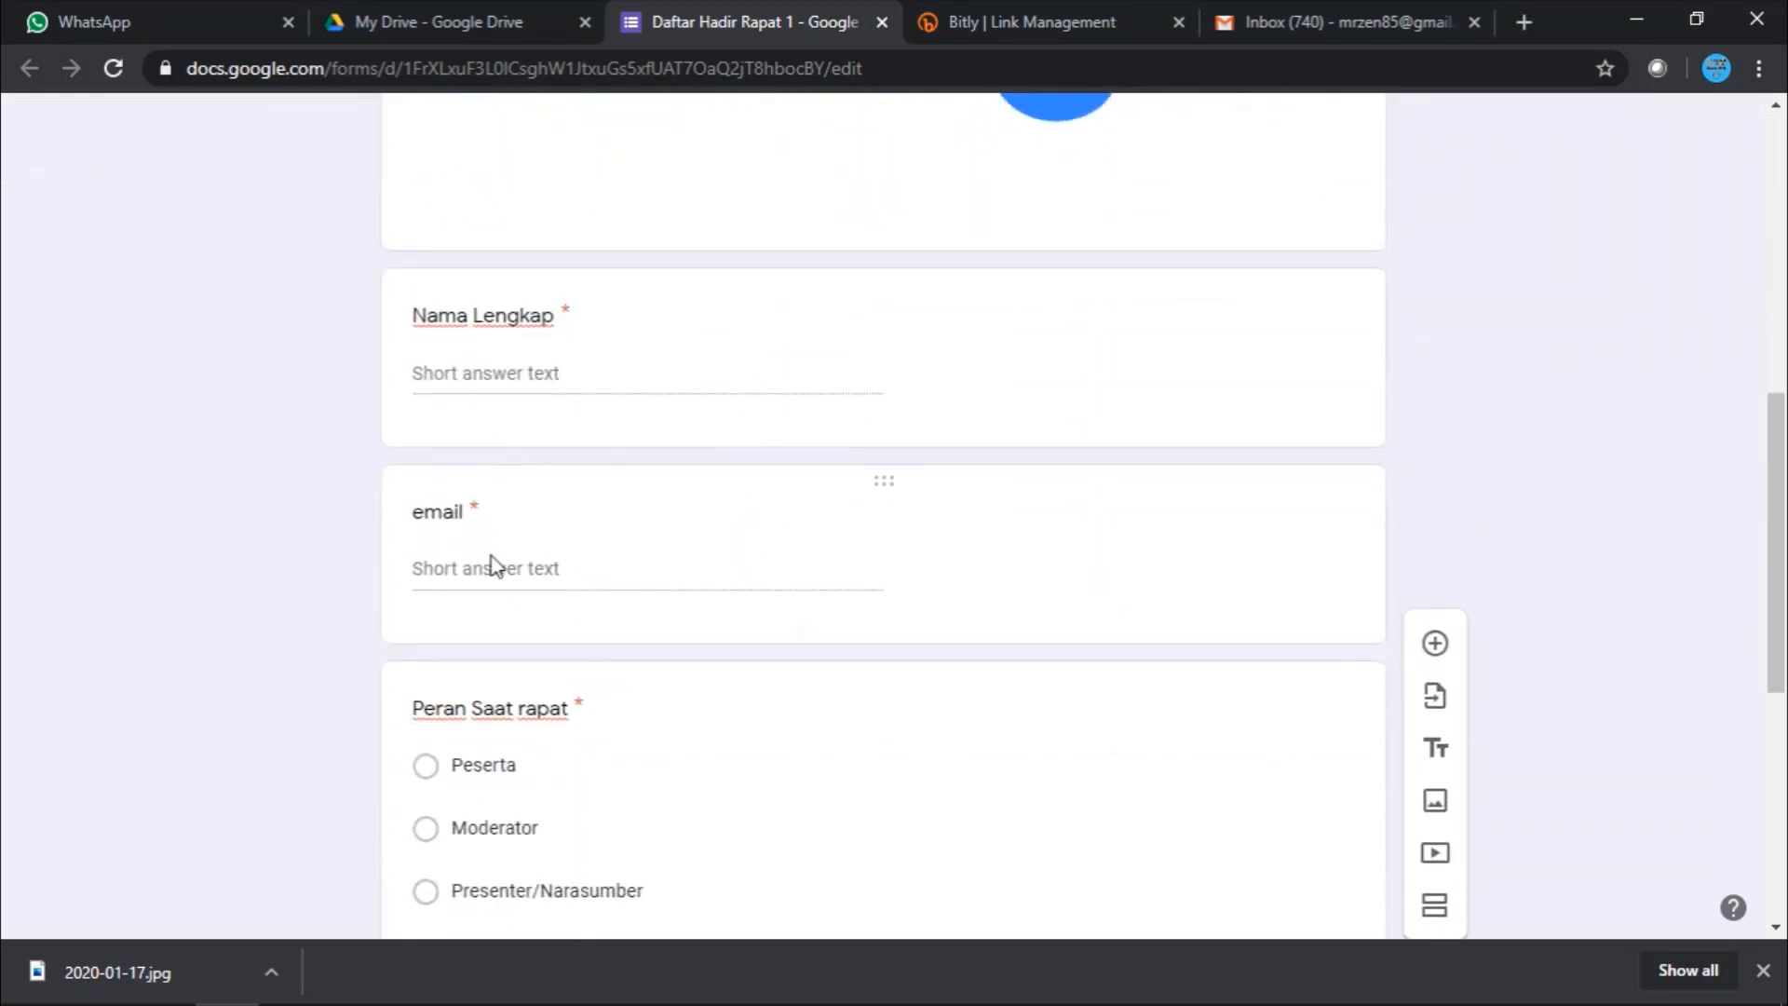
left_click(494, 566)
scroll(529, 551, "up", 9)
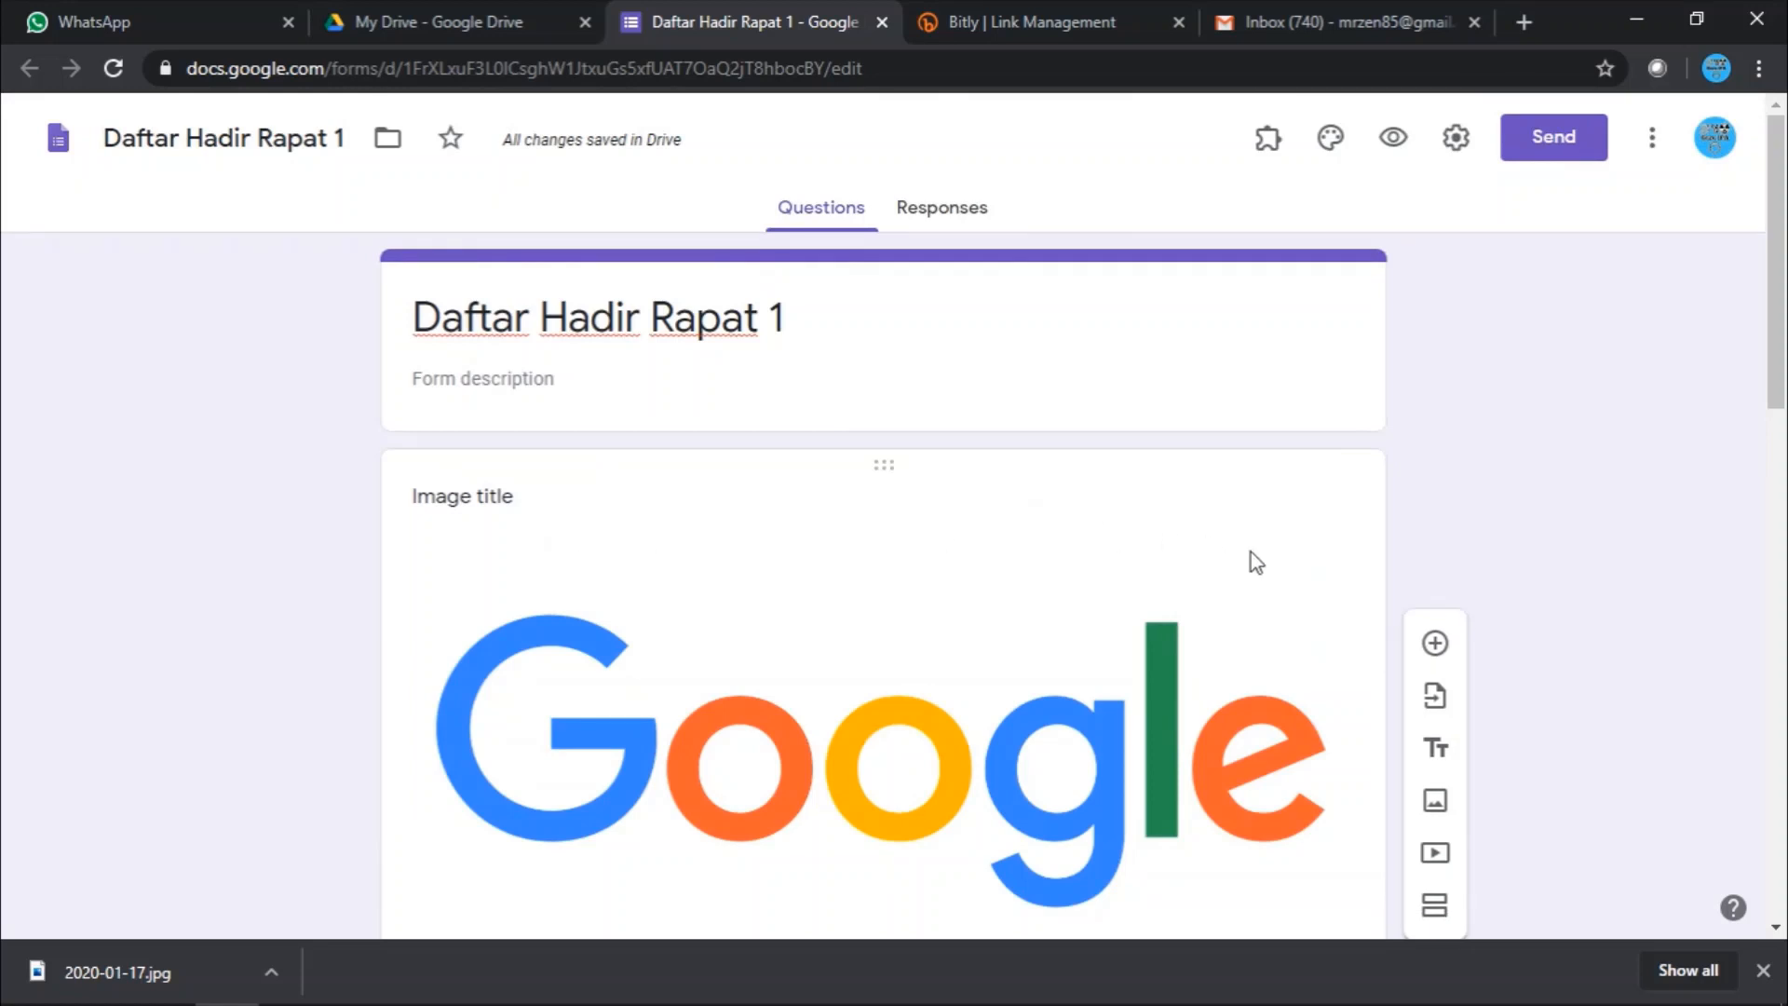
scroll(726, 538, "down", 10)
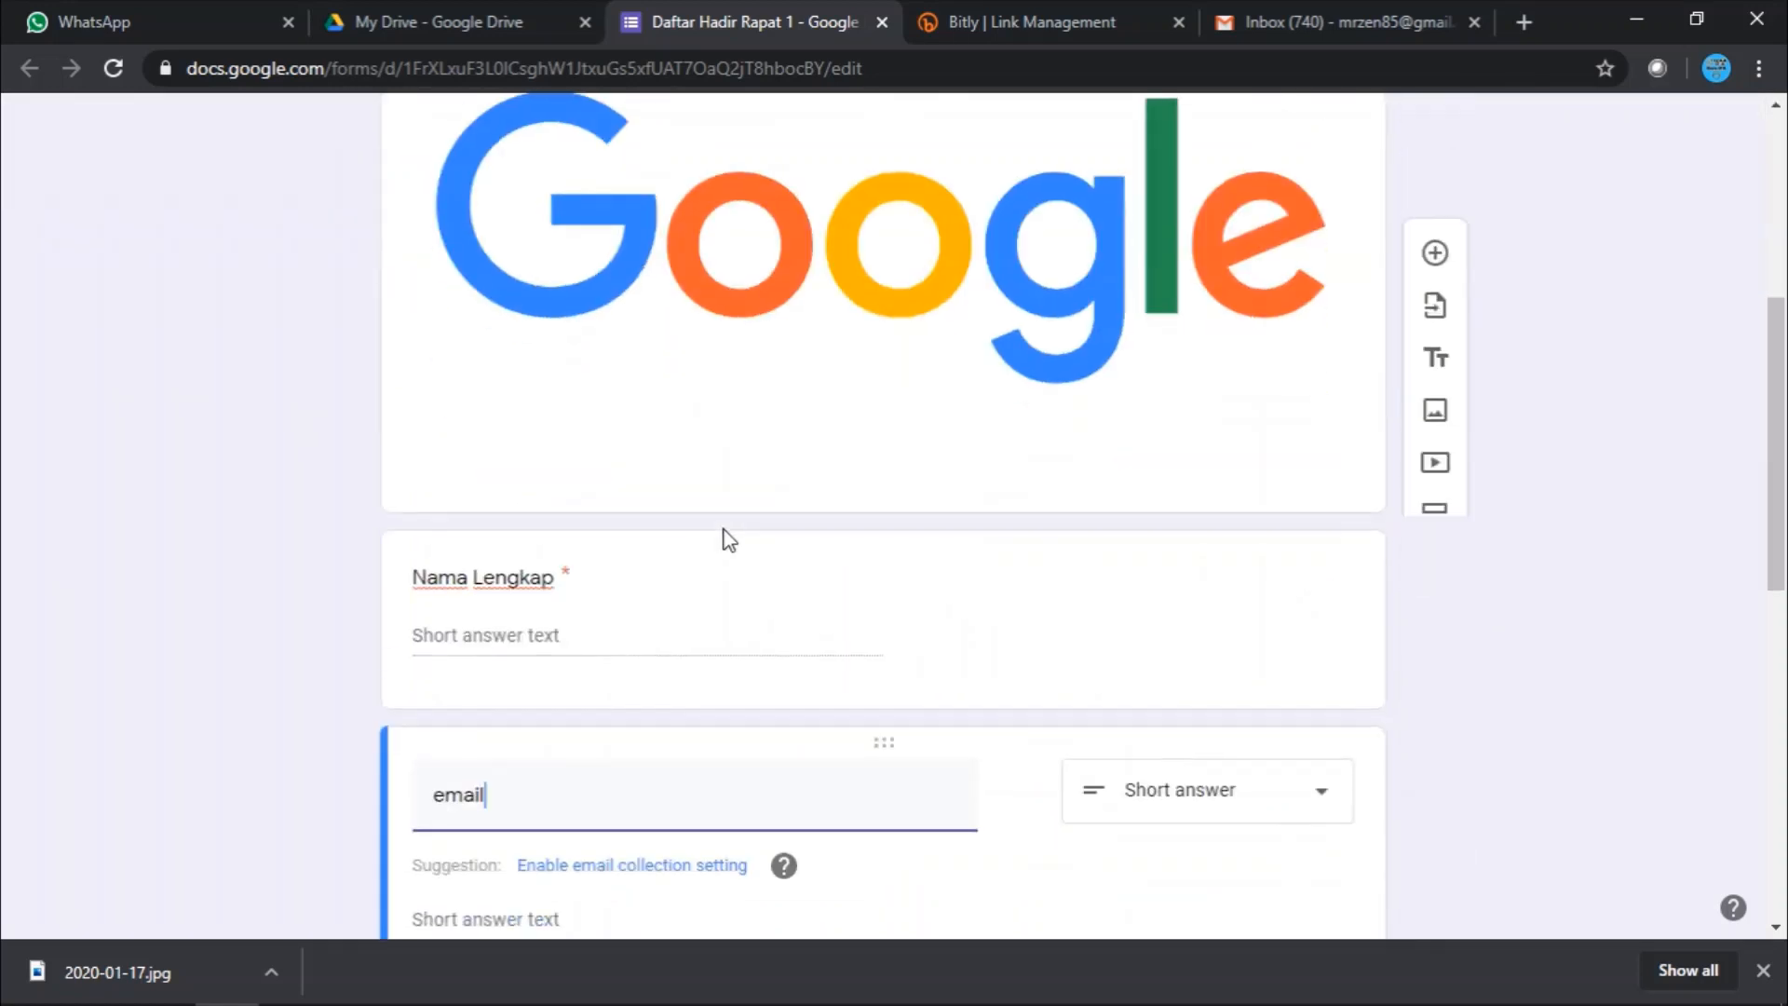
scroll(601, 668, "down", 5)
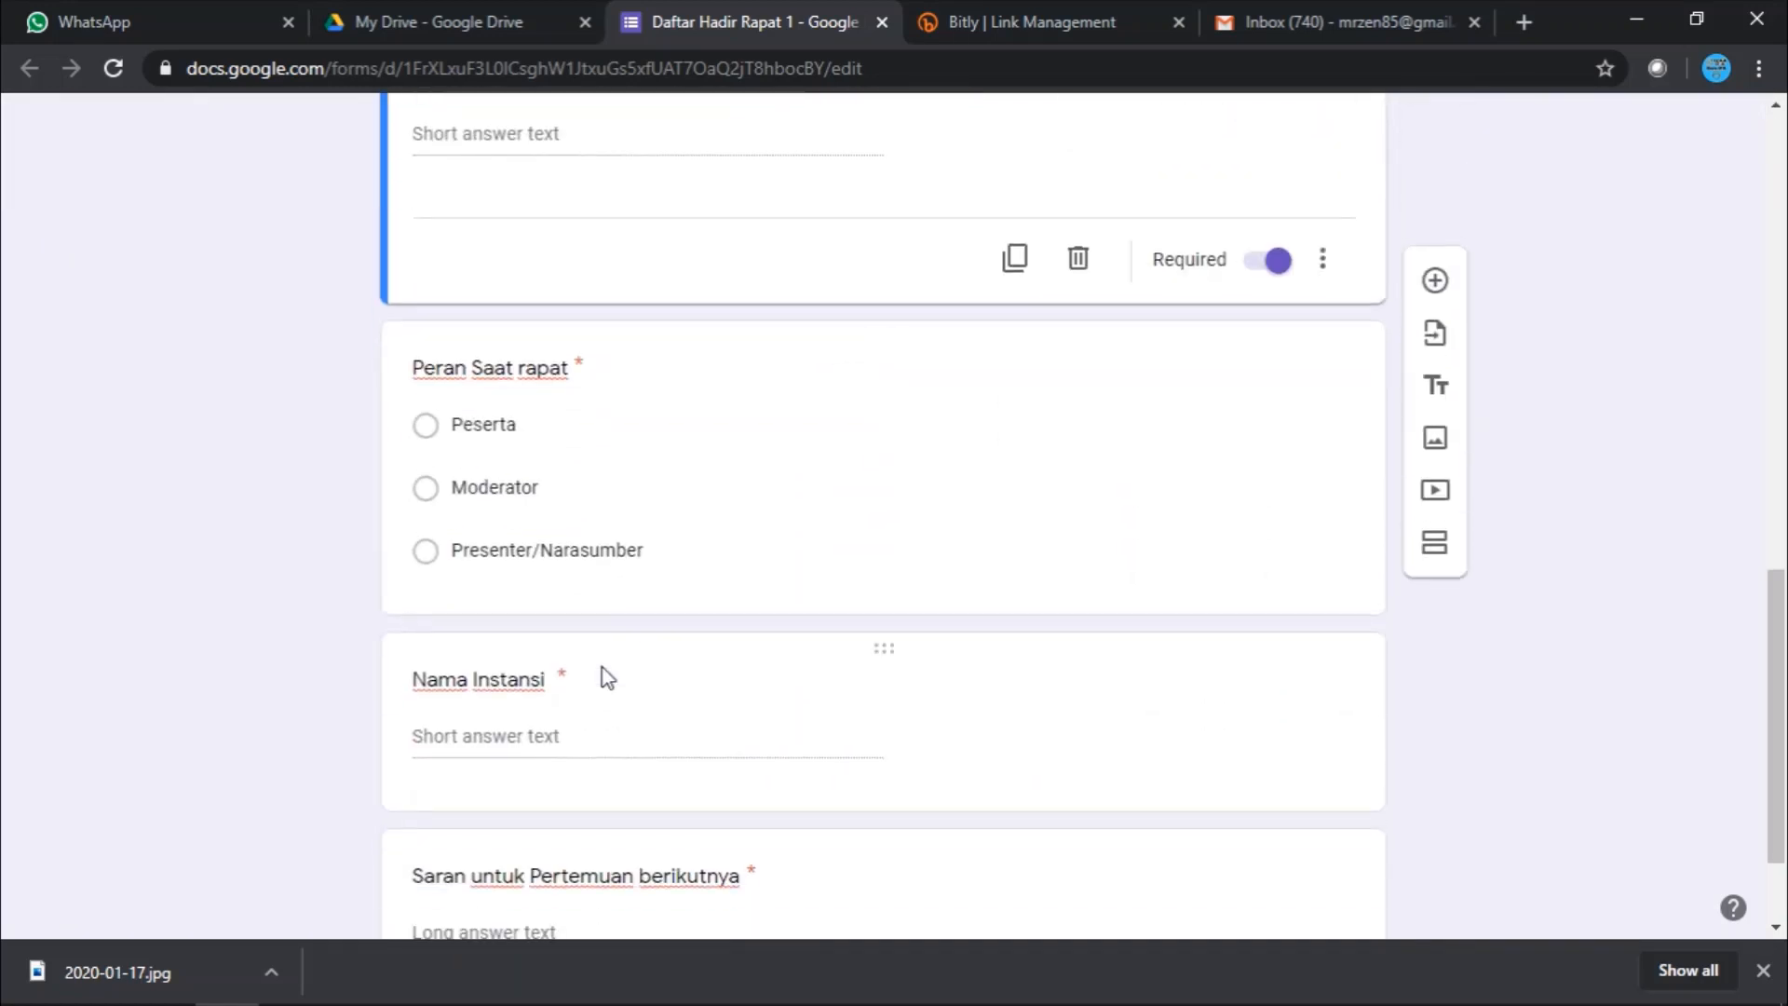
left_click(549, 586)
scroll(1080, 587, "up", 10)
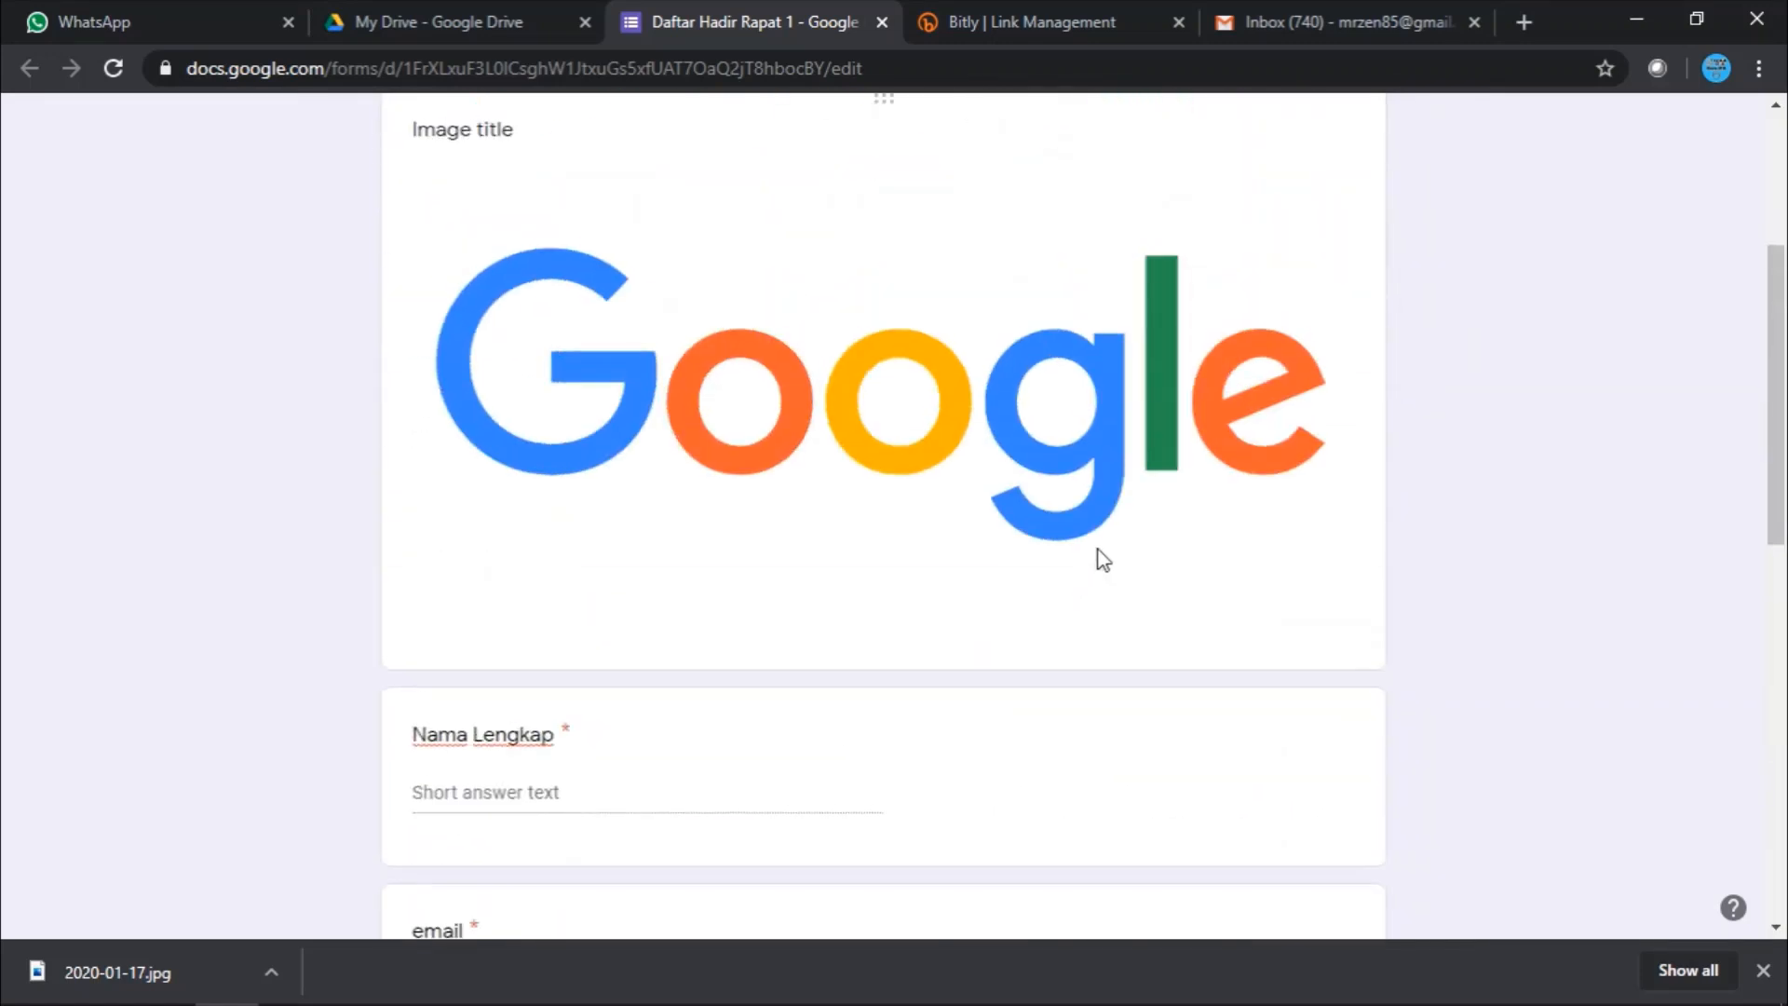
scroll(1190, 468, "up", 4)
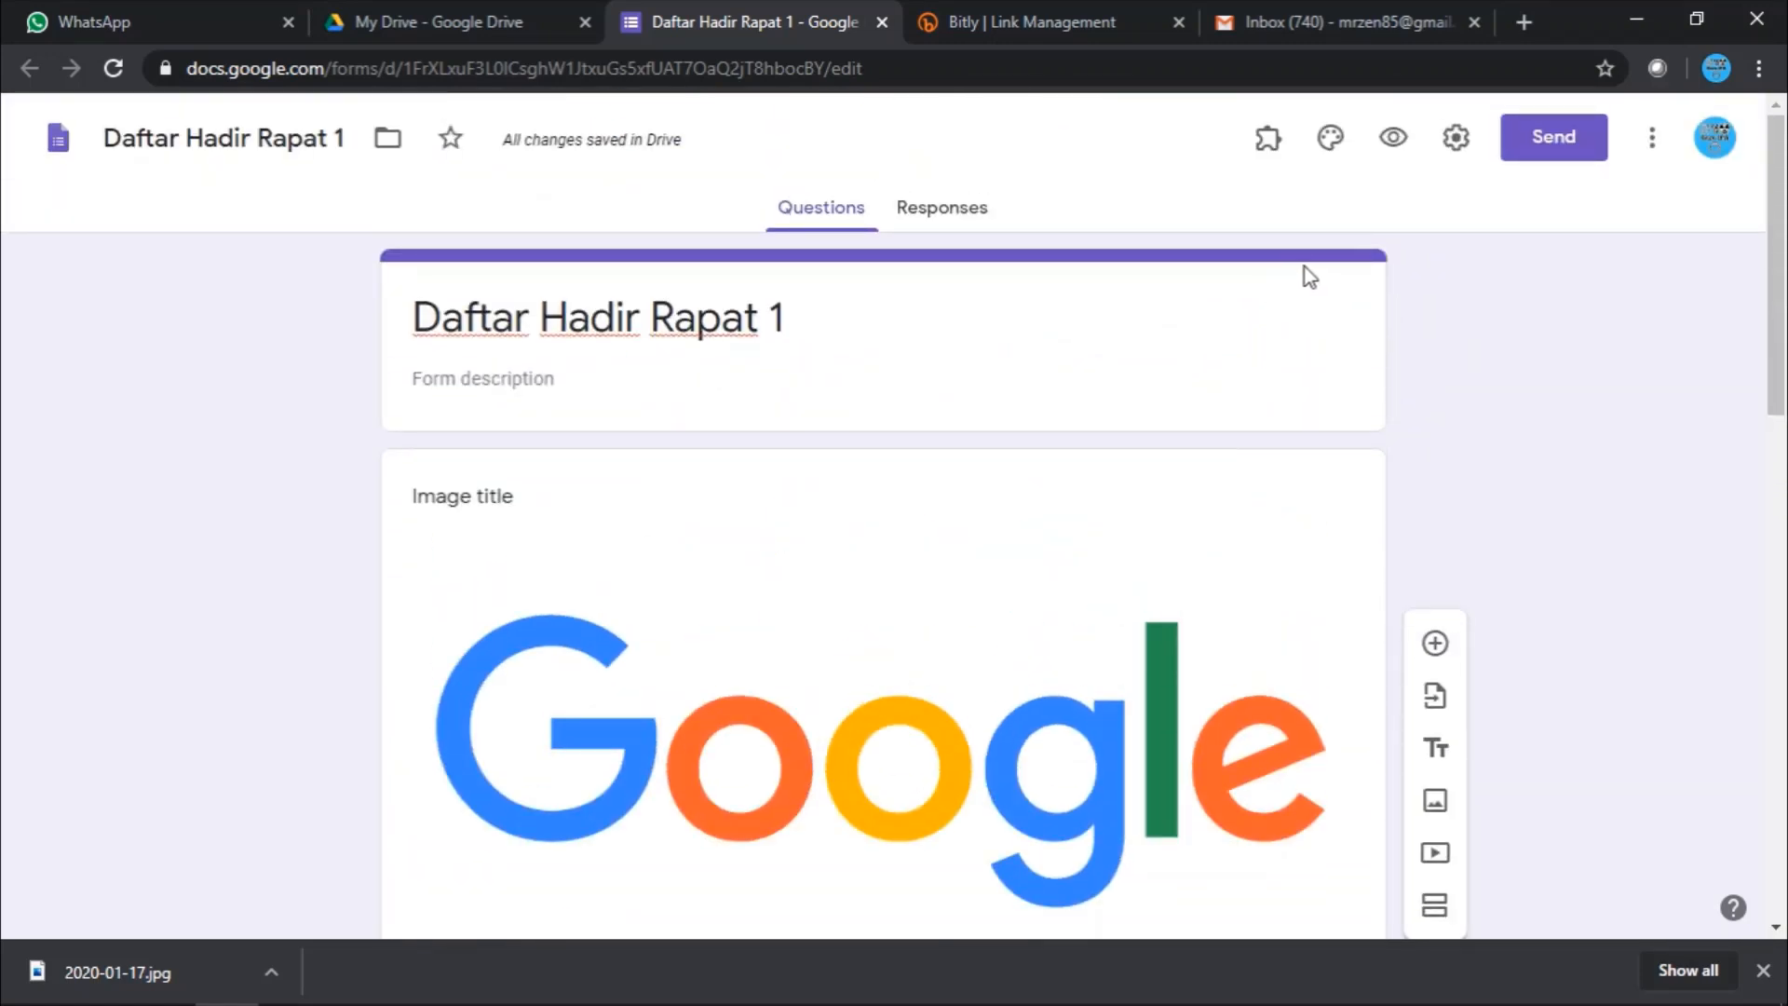
- Review the installed add-ons, then open the G Suite Marketplace from the More menu
left_click(1654, 147)
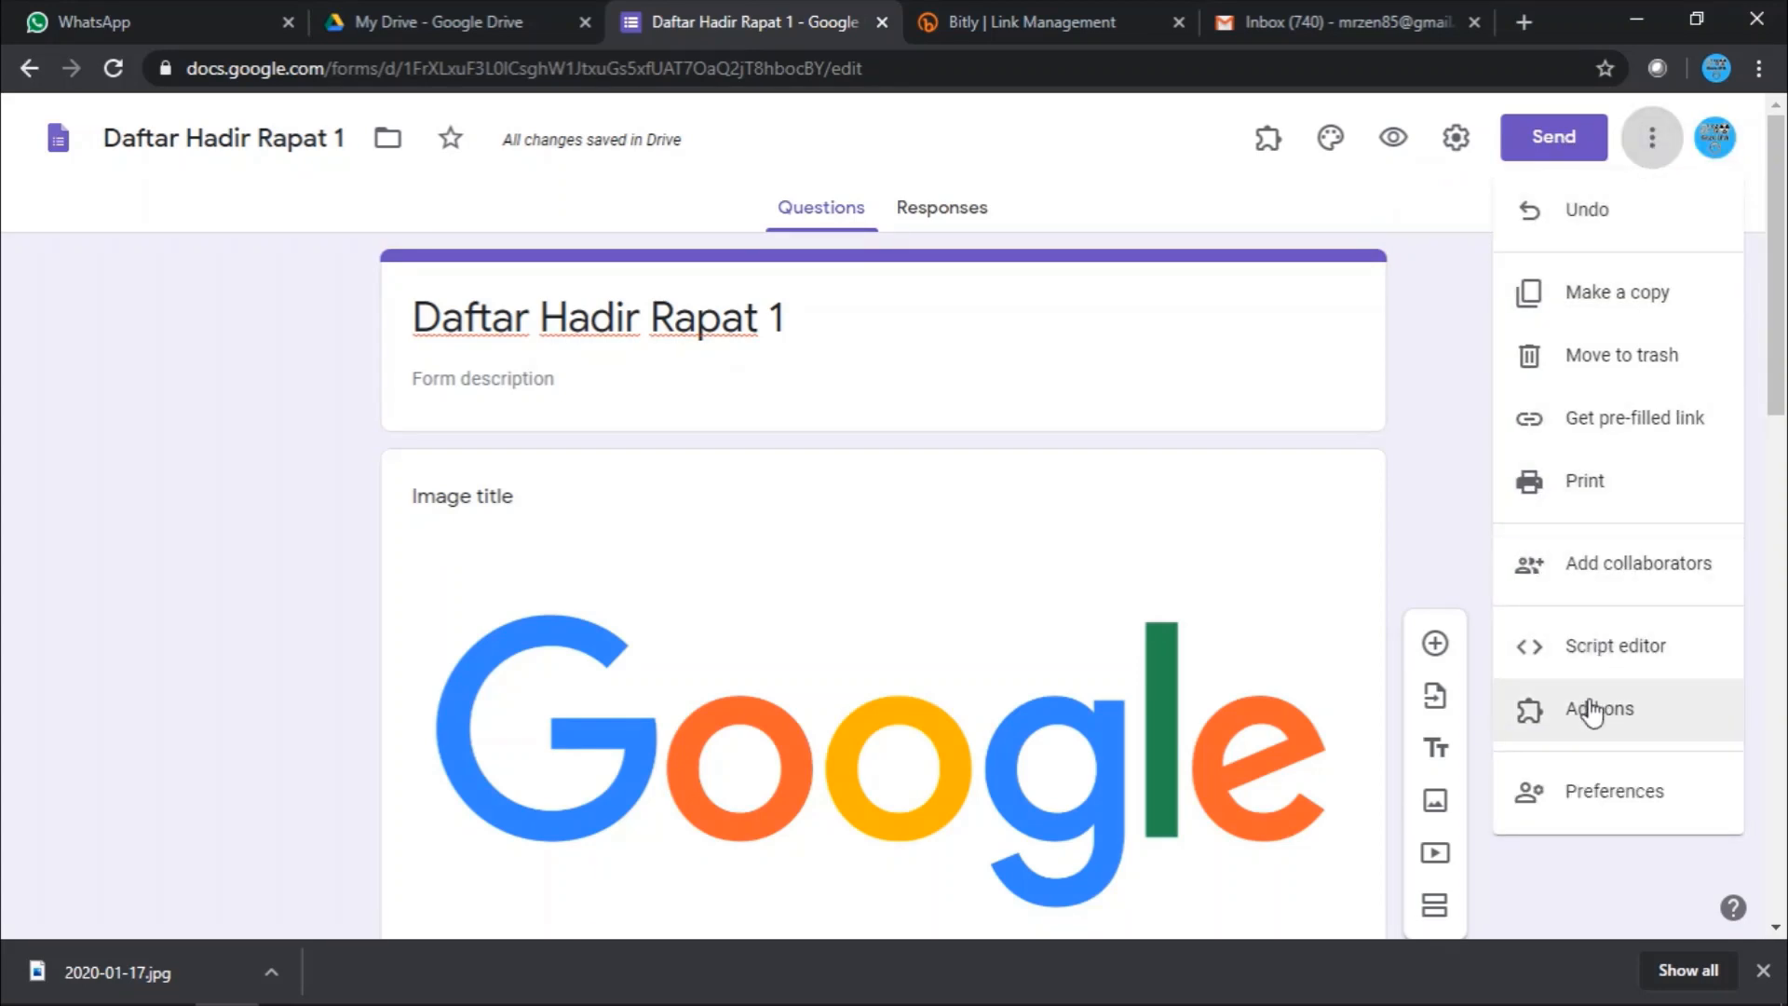
left_click(1270, 141)
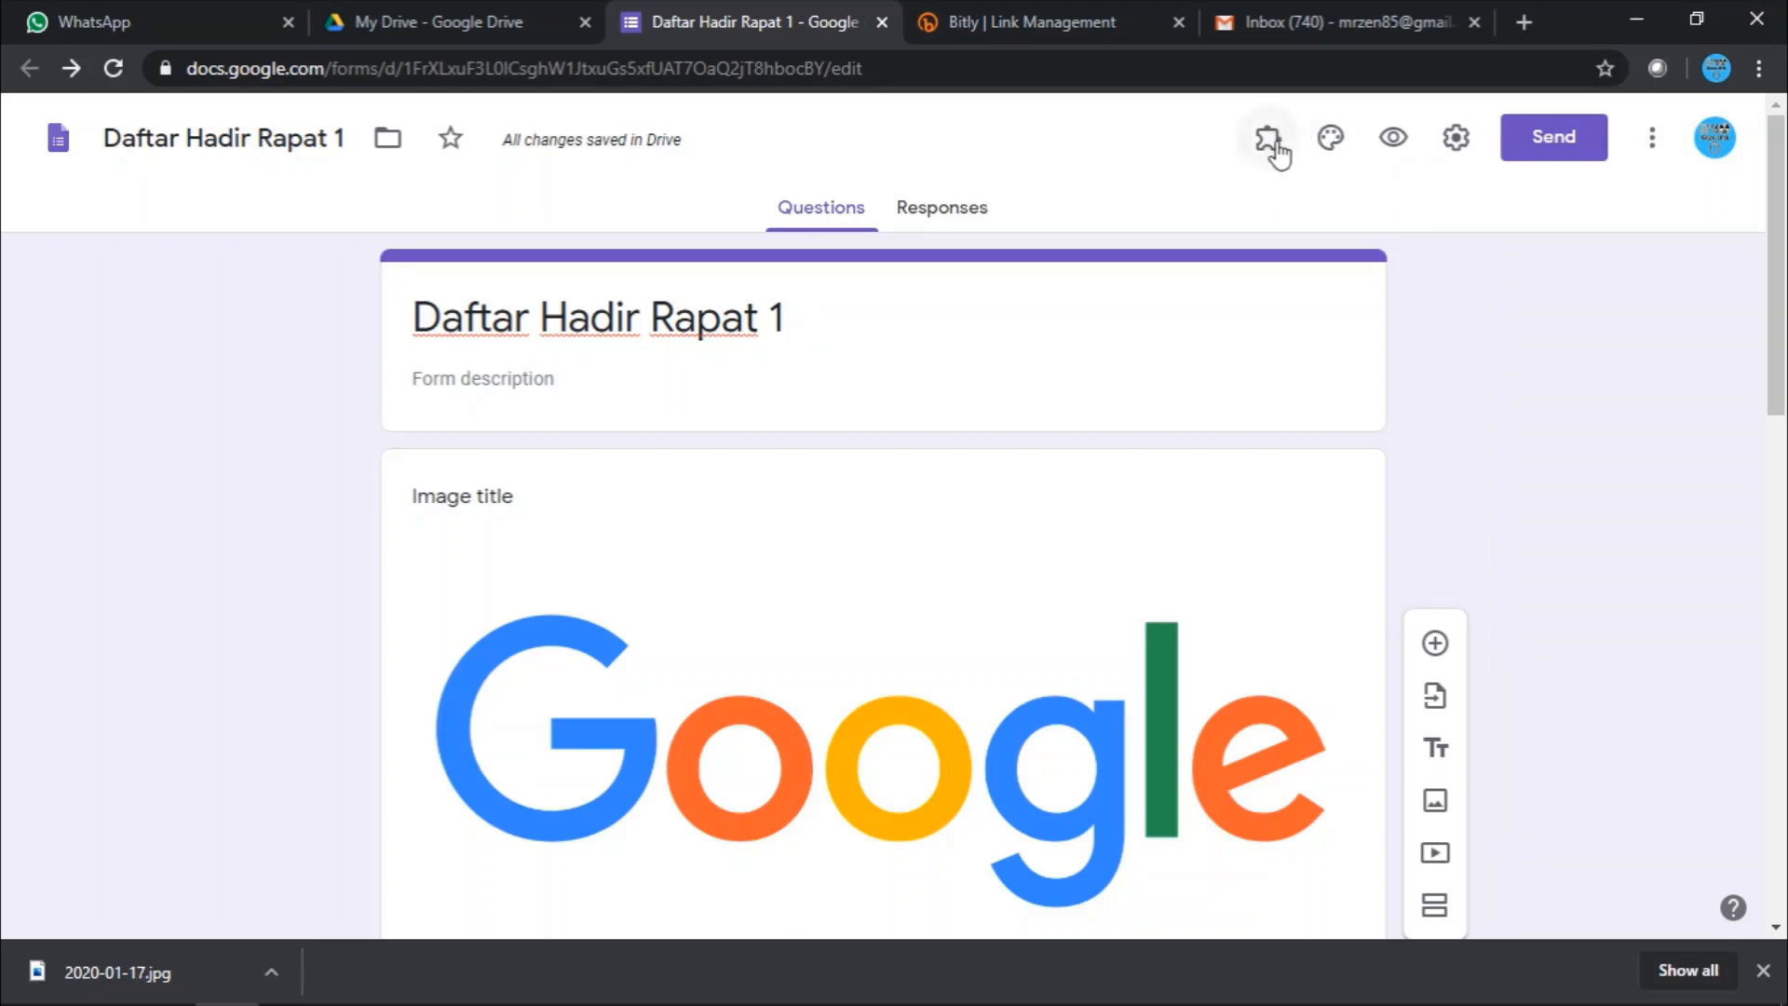
left_click(1263, 149)
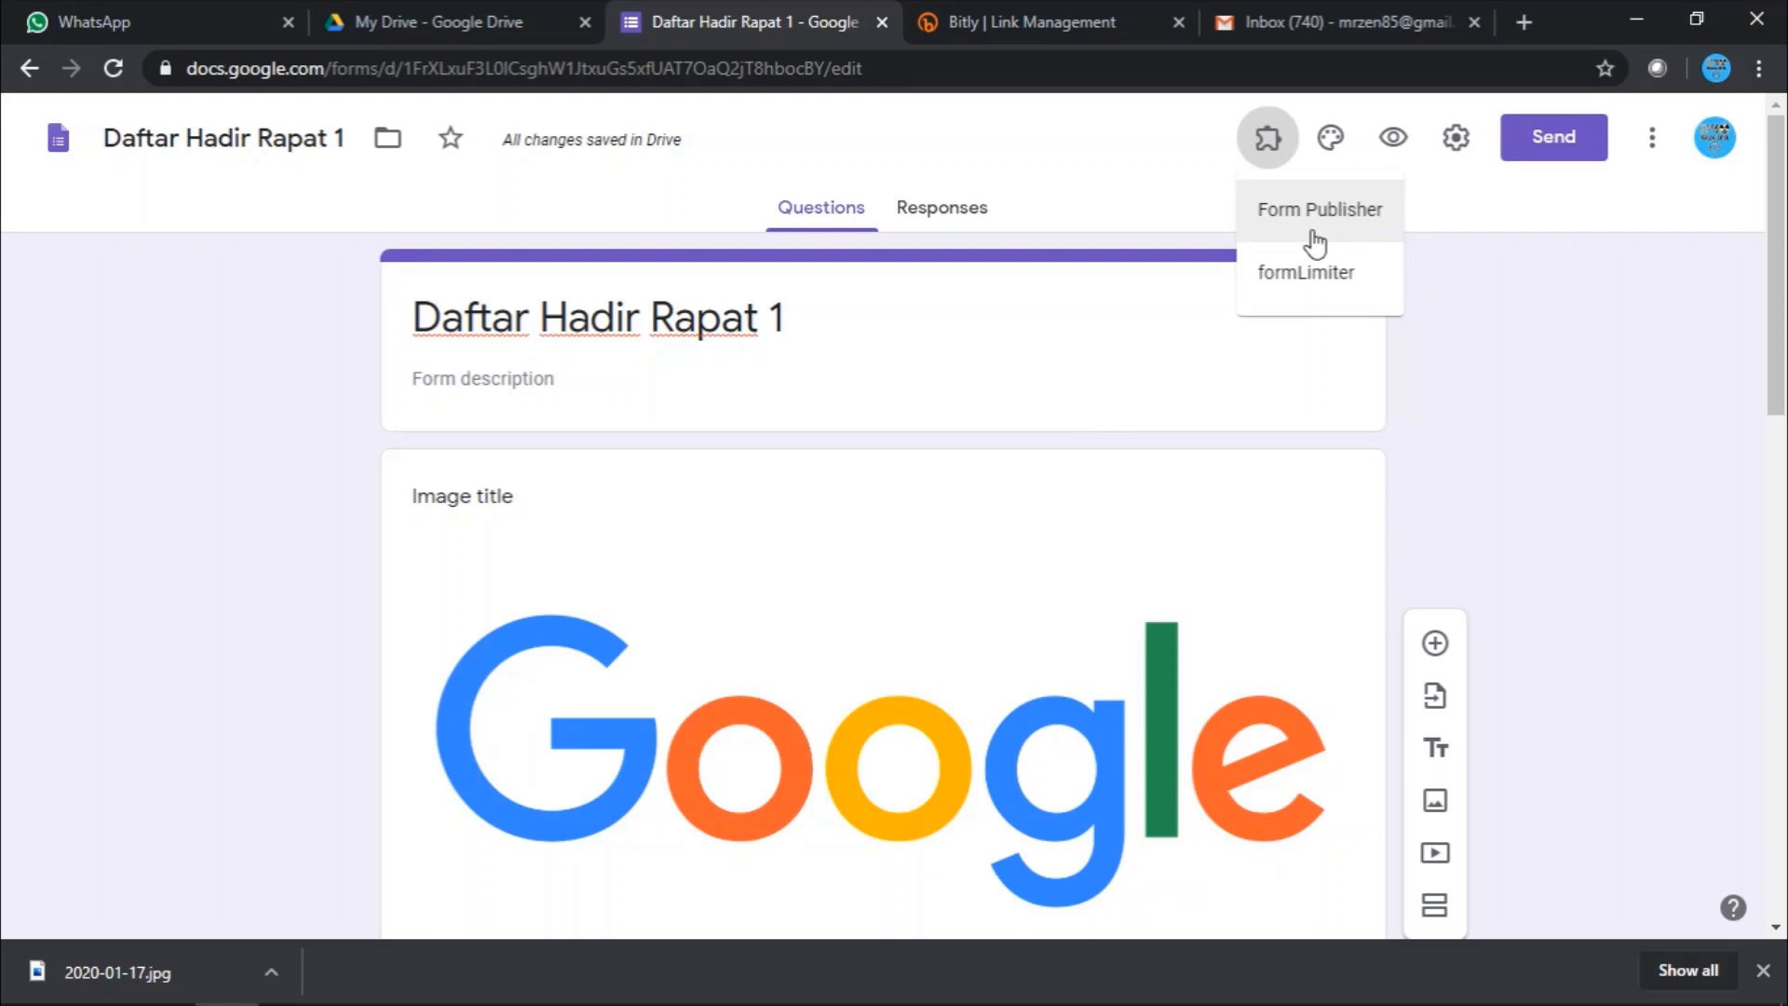
scroll(1186, 455, "down", 7)
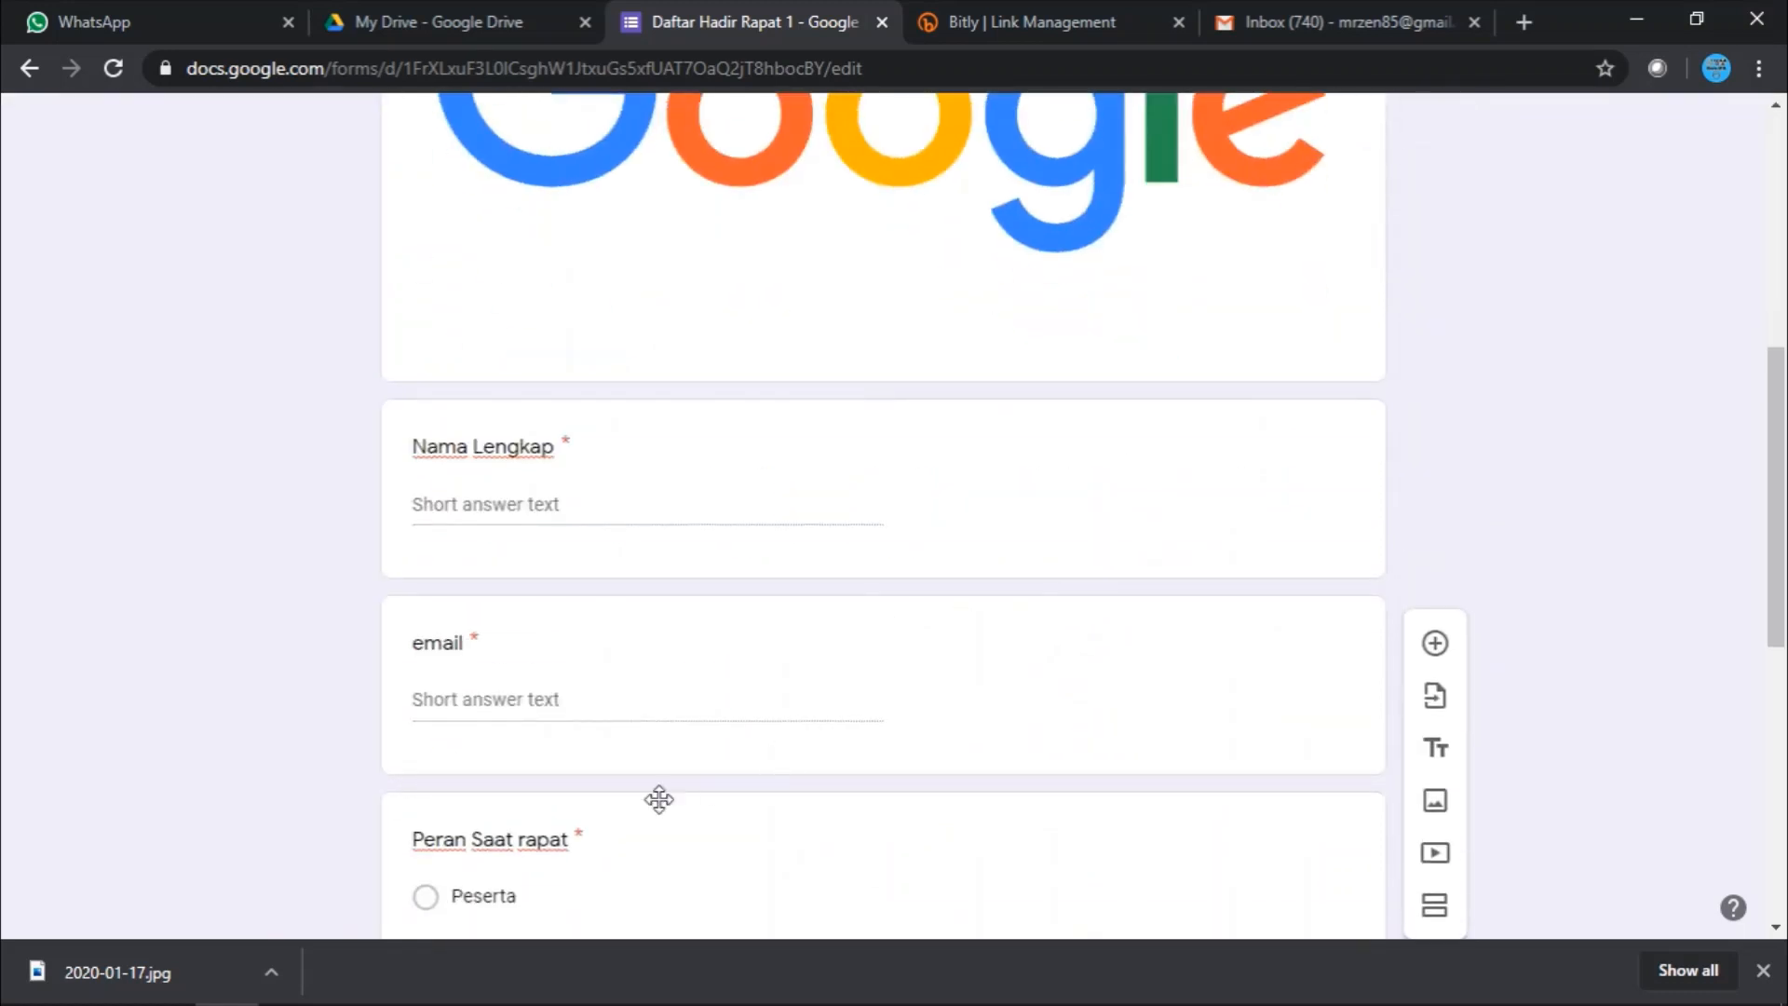
scroll(1408, 512, "up", 7)
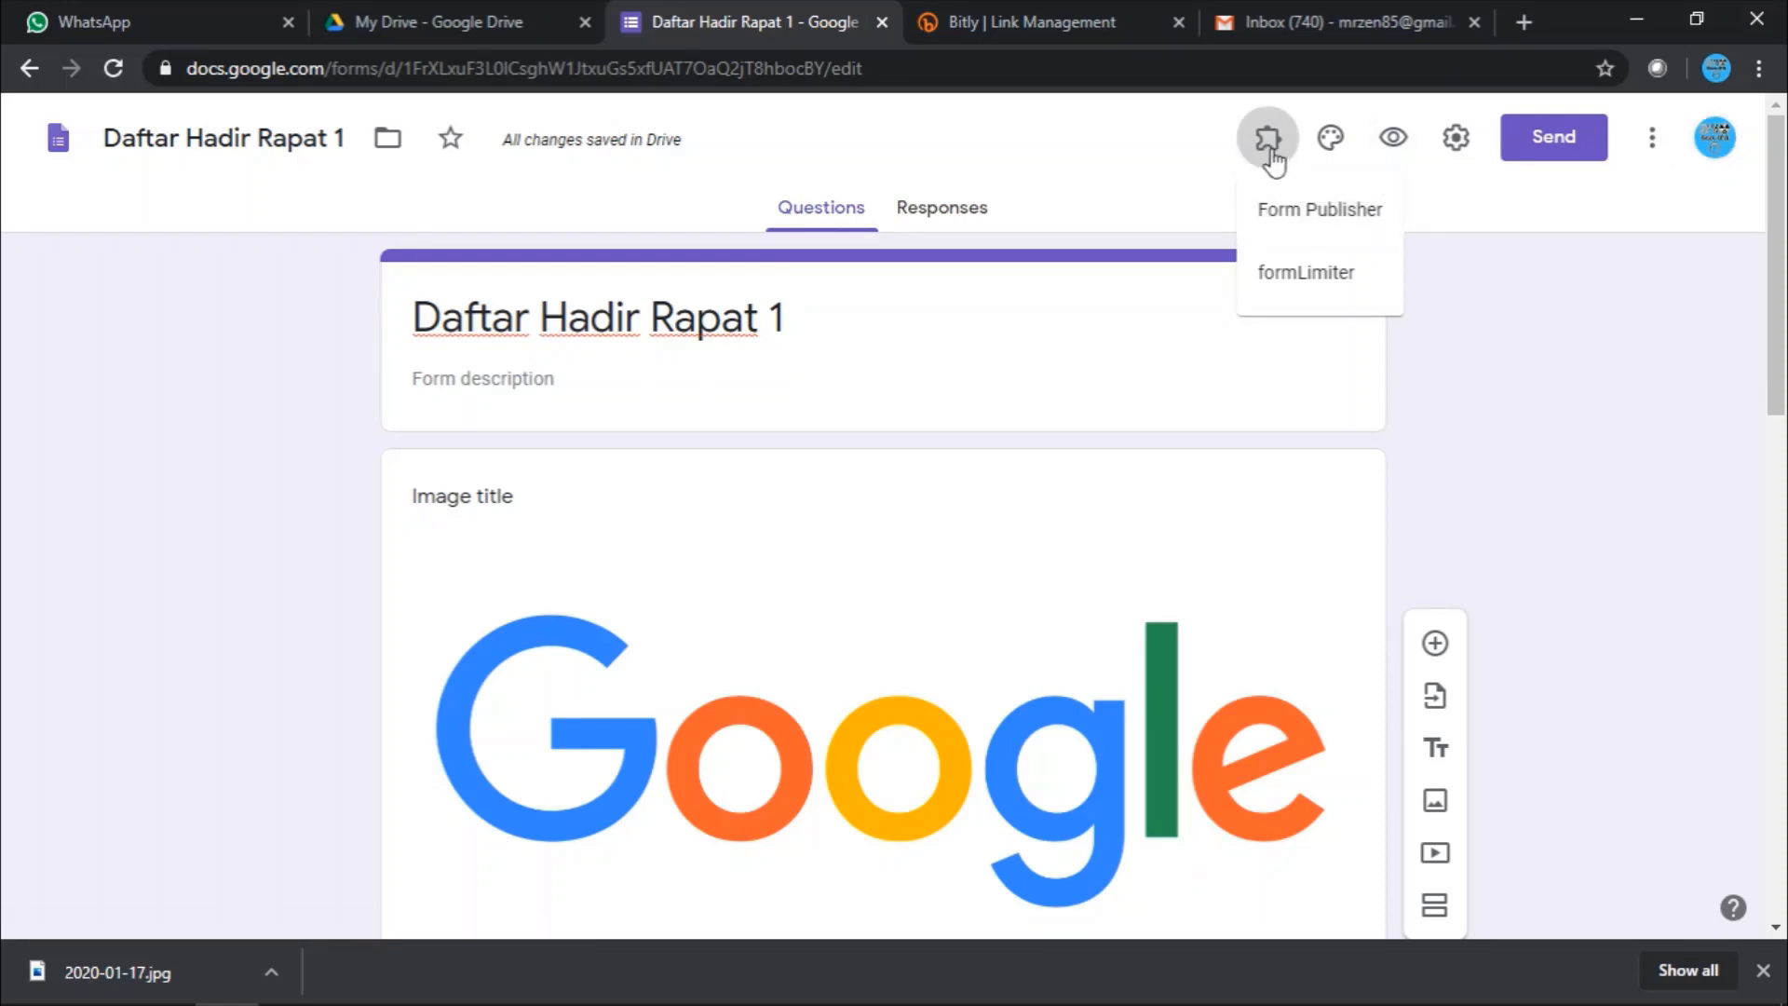
left_click(1656, 150)
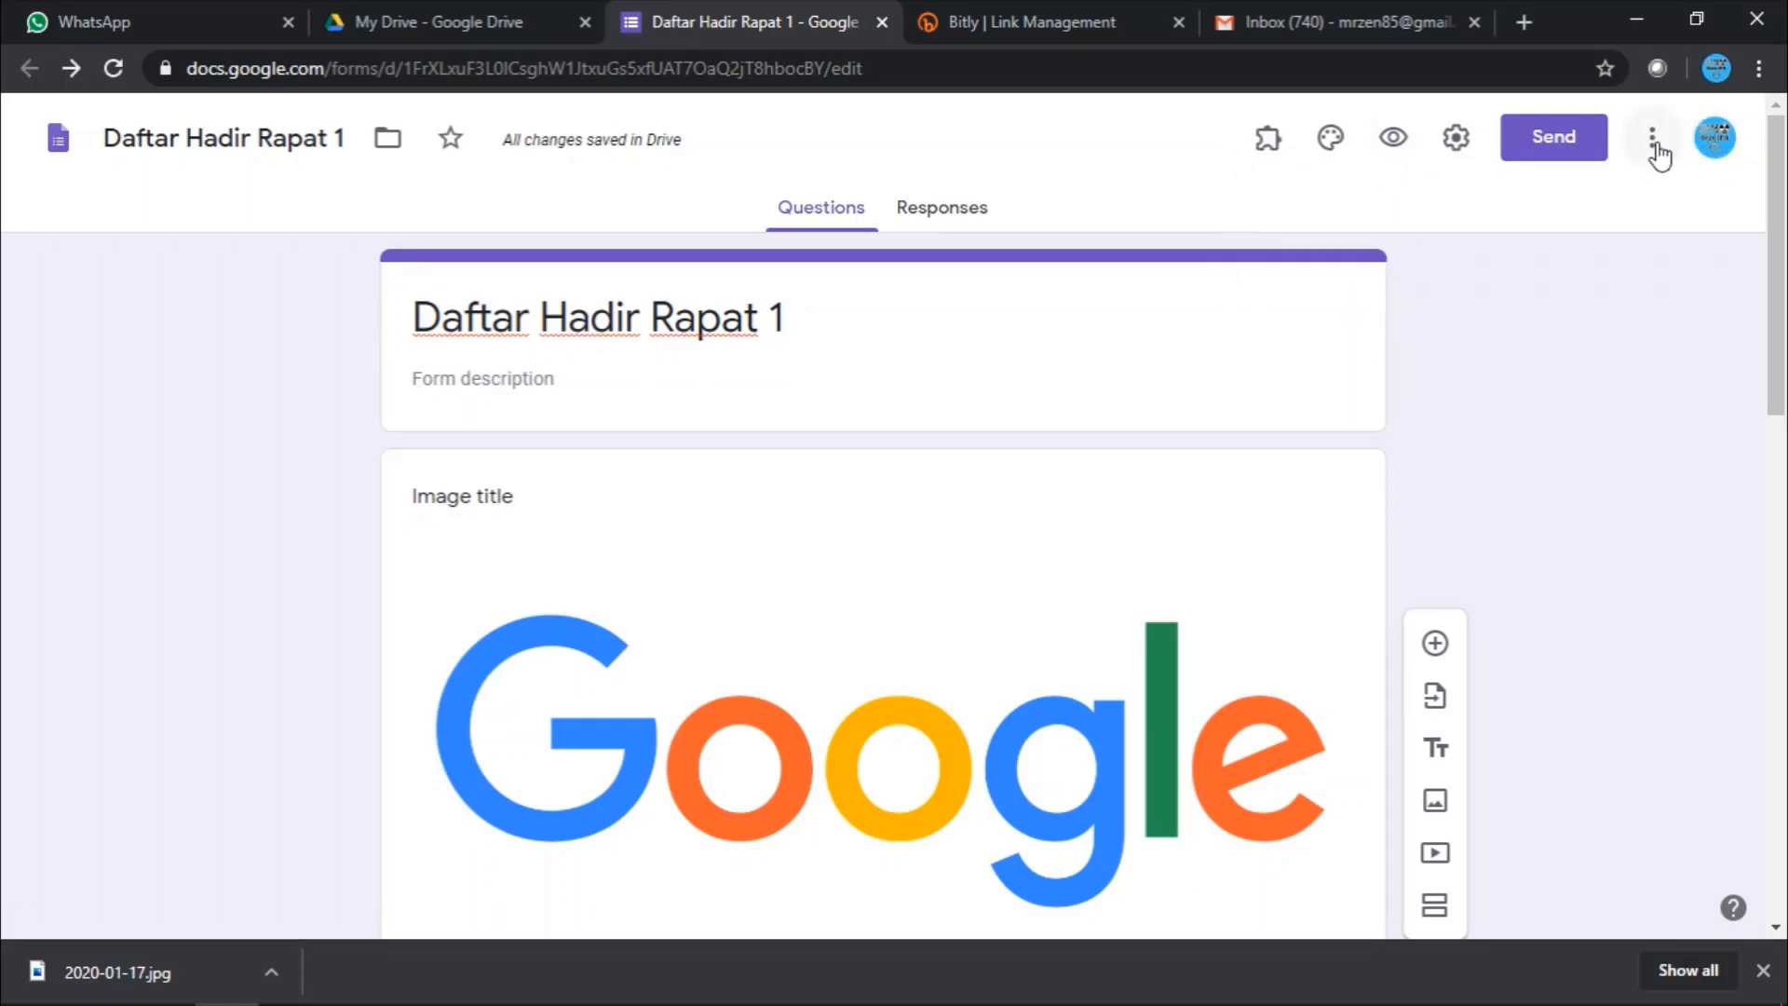
left_click(1656, 150)
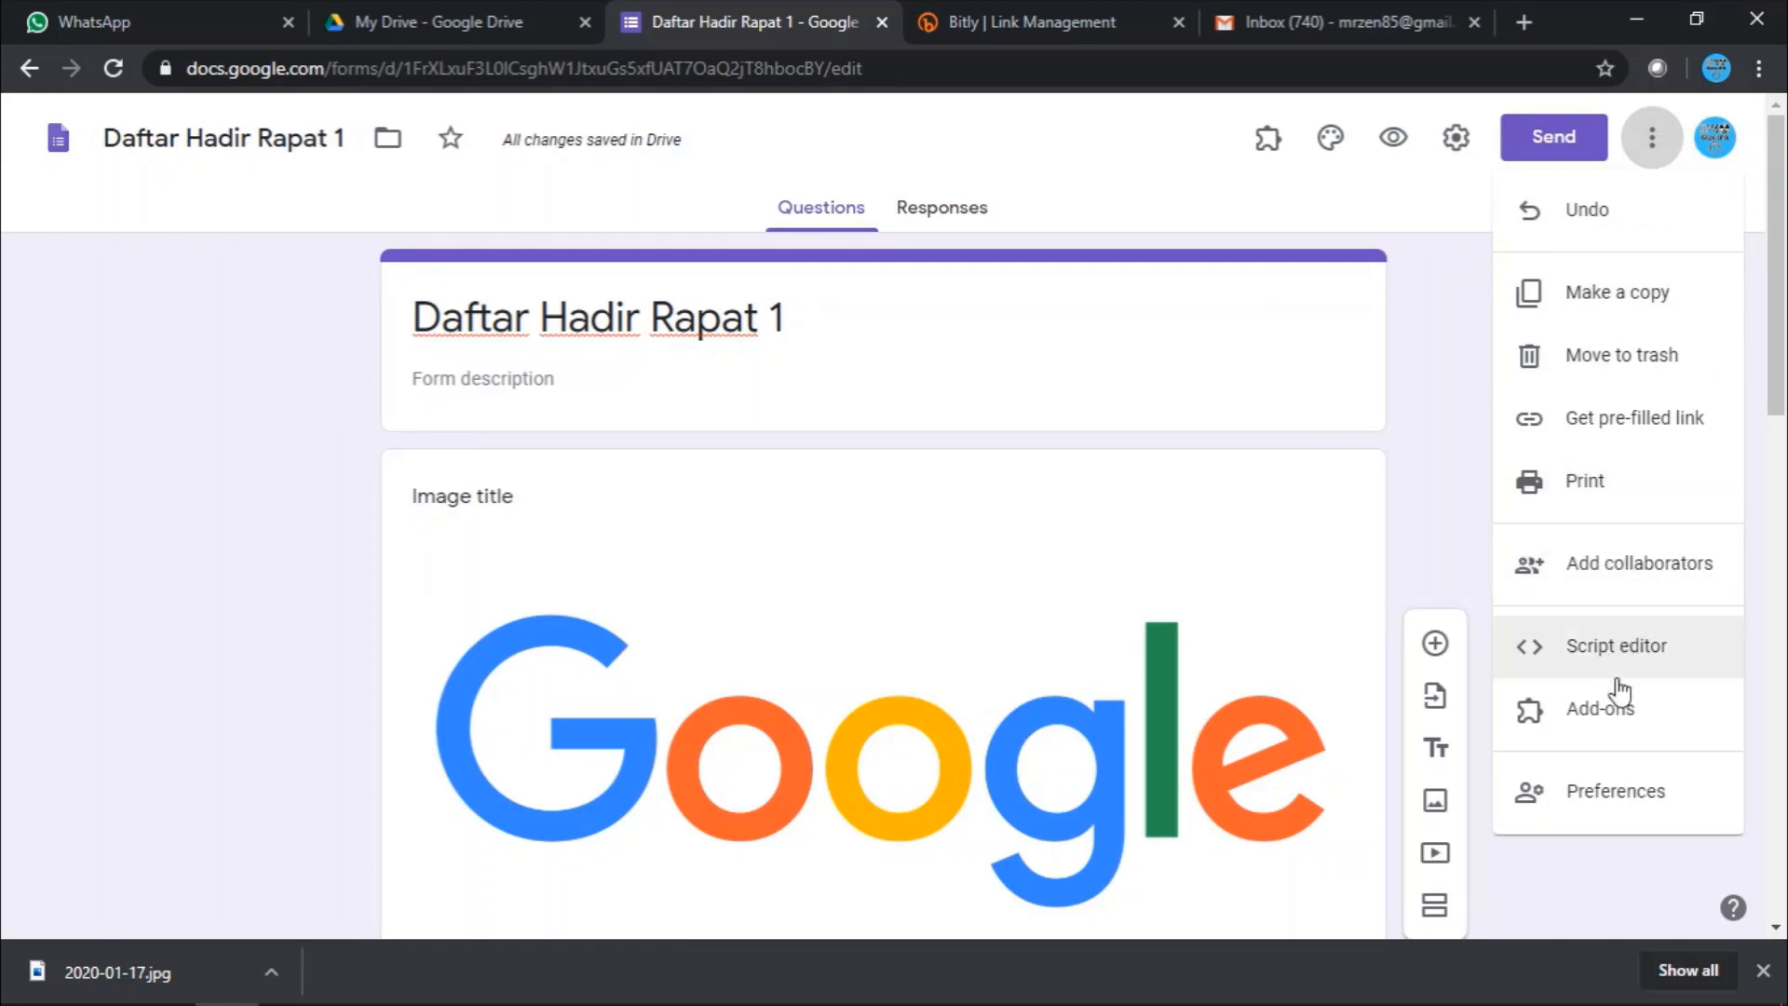
left_click(1615, 716)
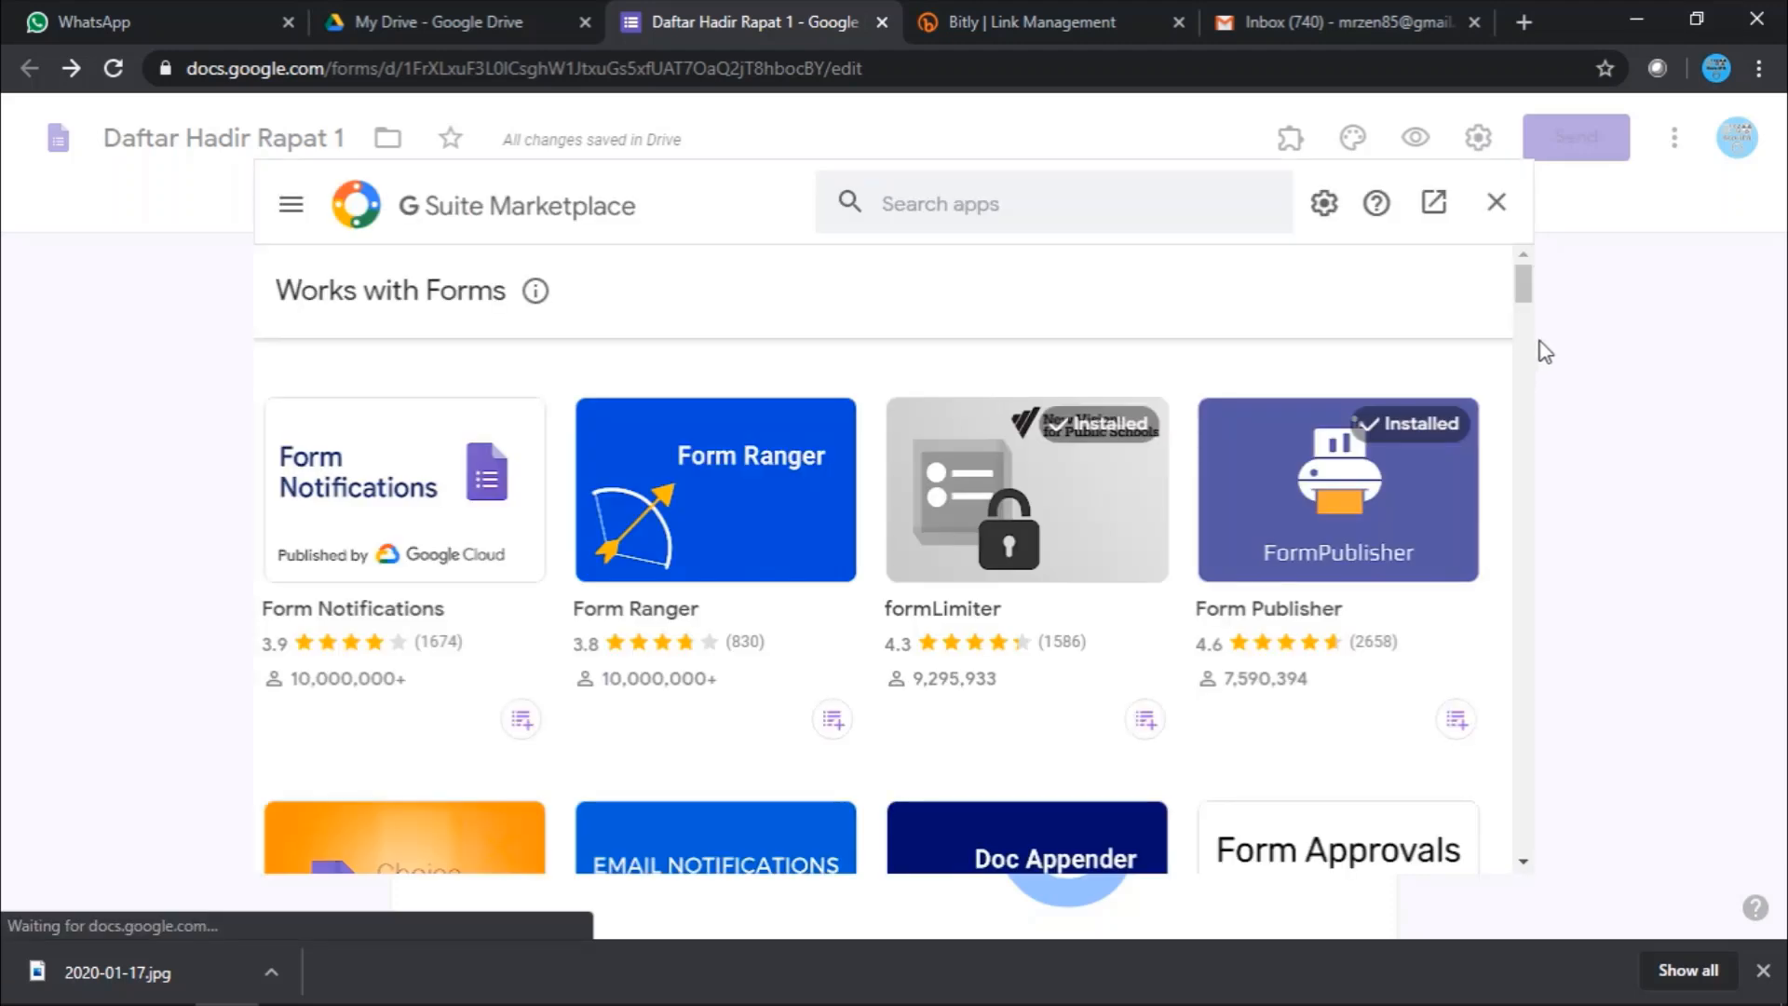
- Check that Form Publisher is listed as Installed, then close the G Suite Marketplace
scroll(1108, 587, "down", 7)
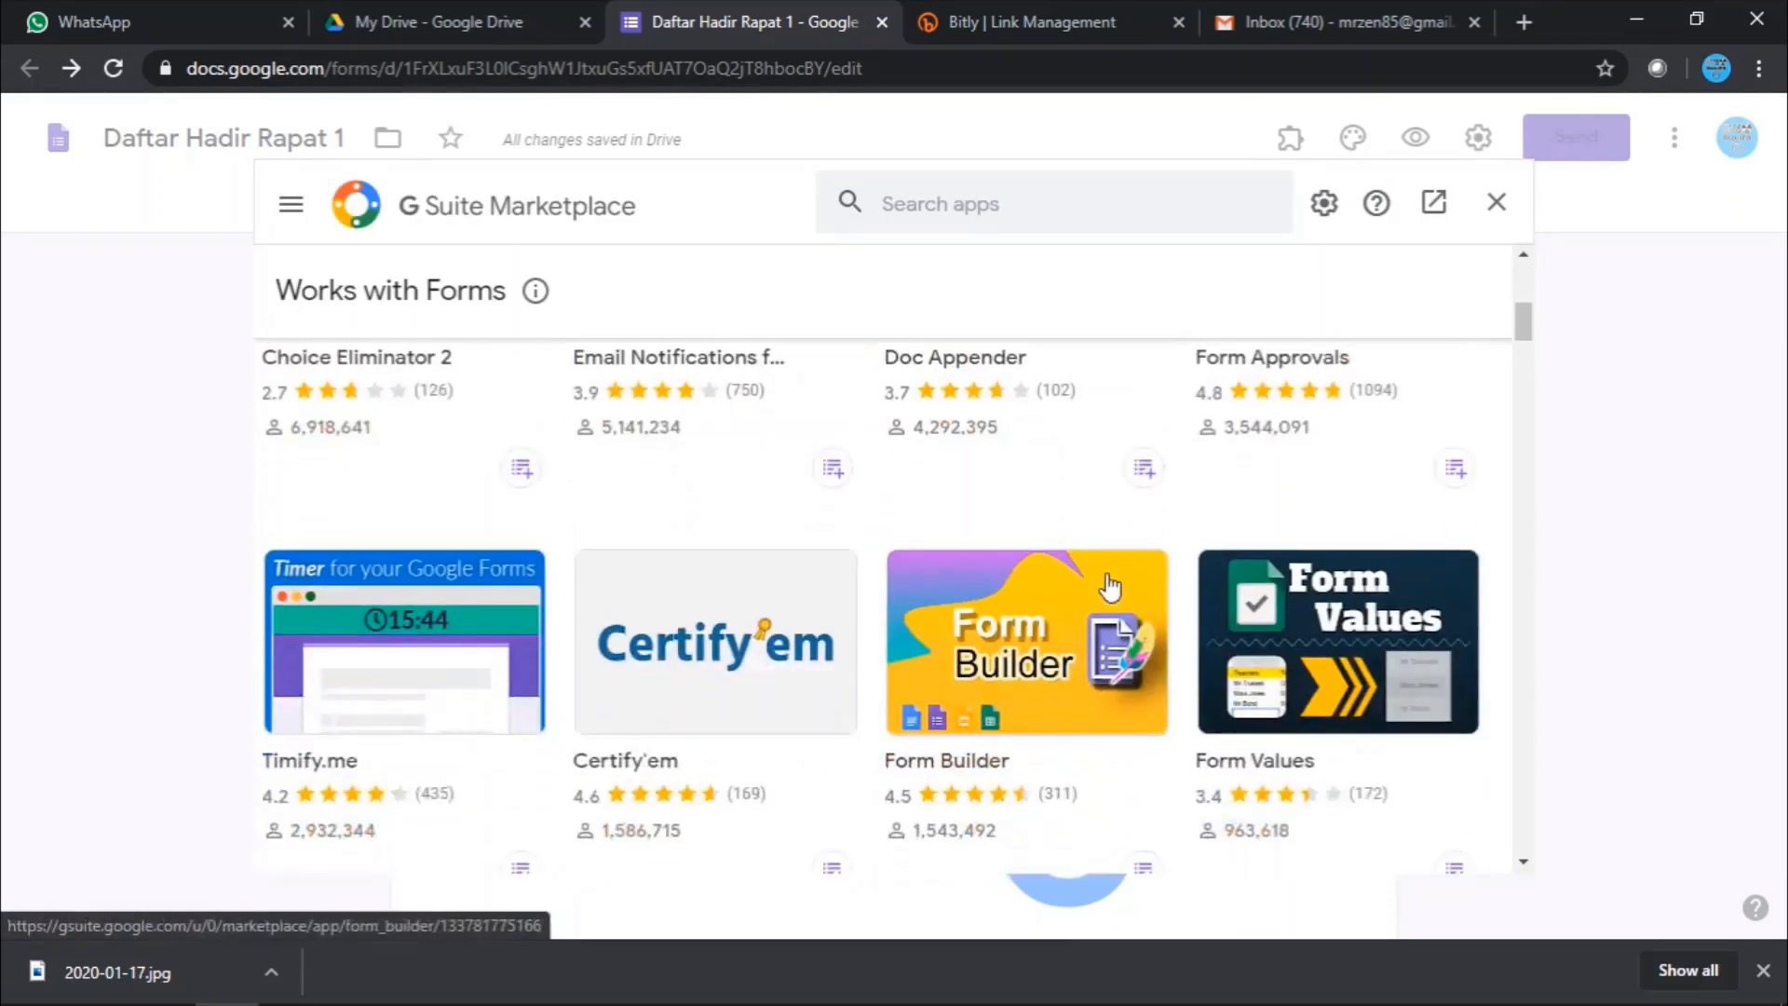
scroll(1109, 587, "up", 7)
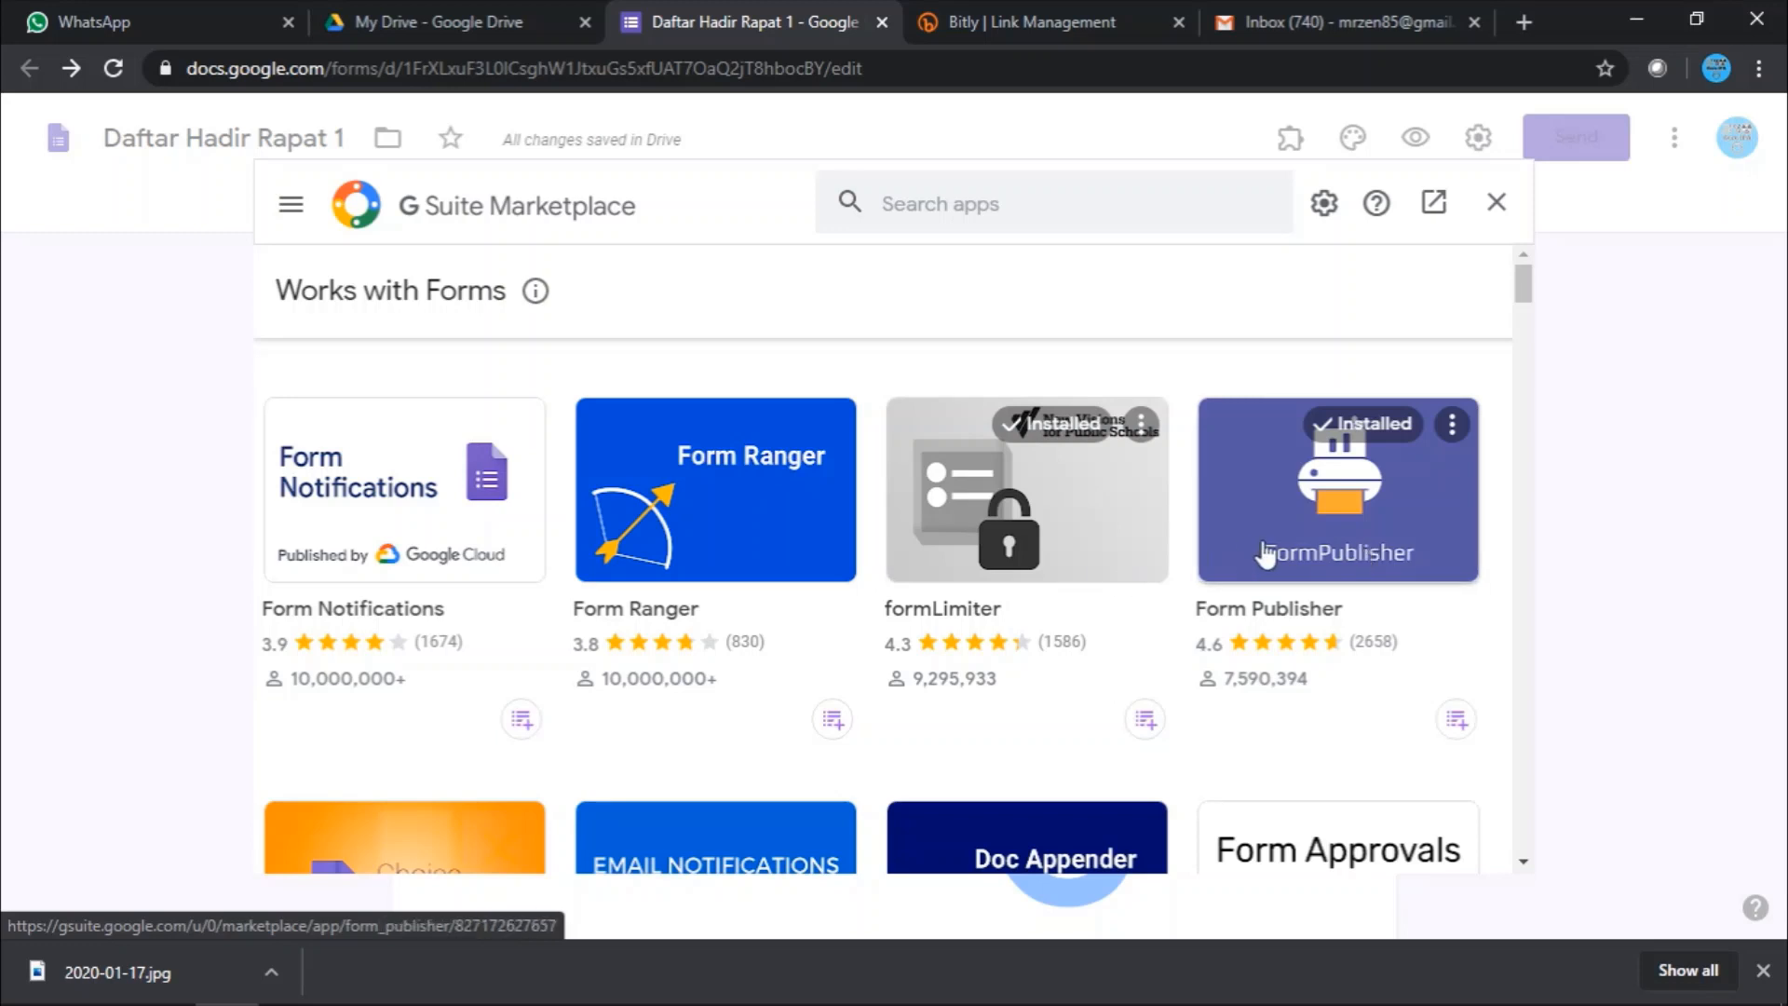
left_click(1495, 216)
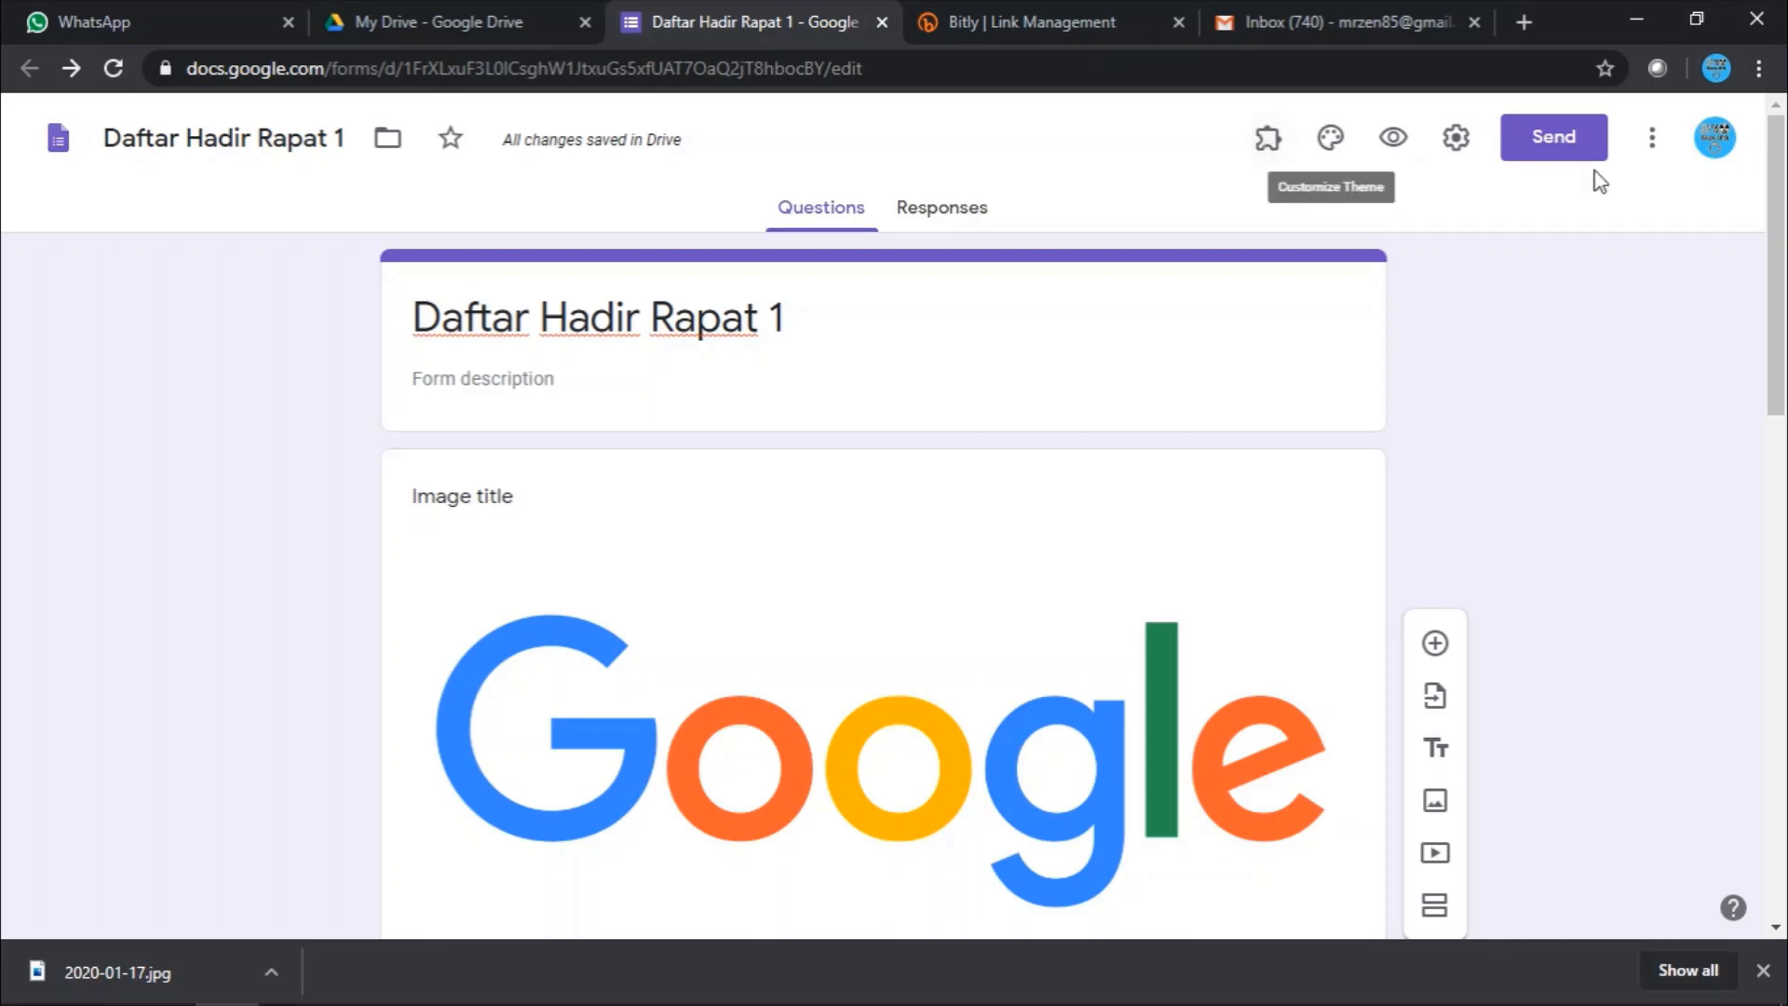
left_click(1270, 145)
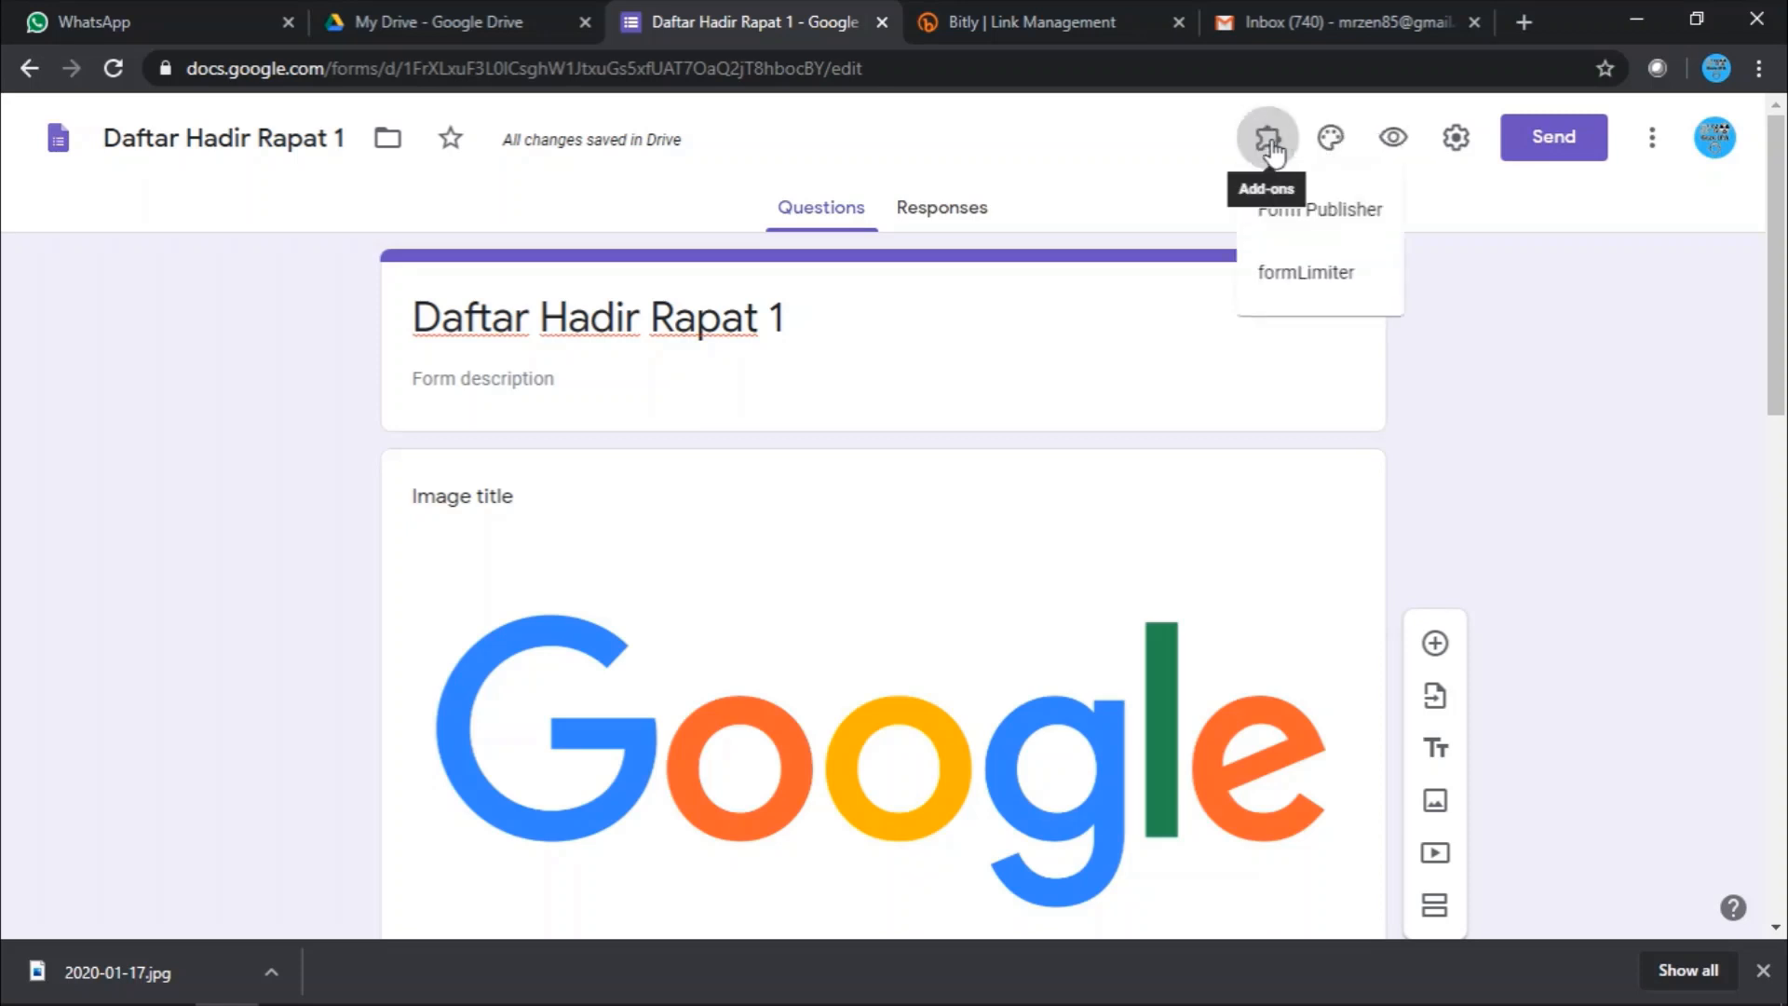
left_click(1275, 216)
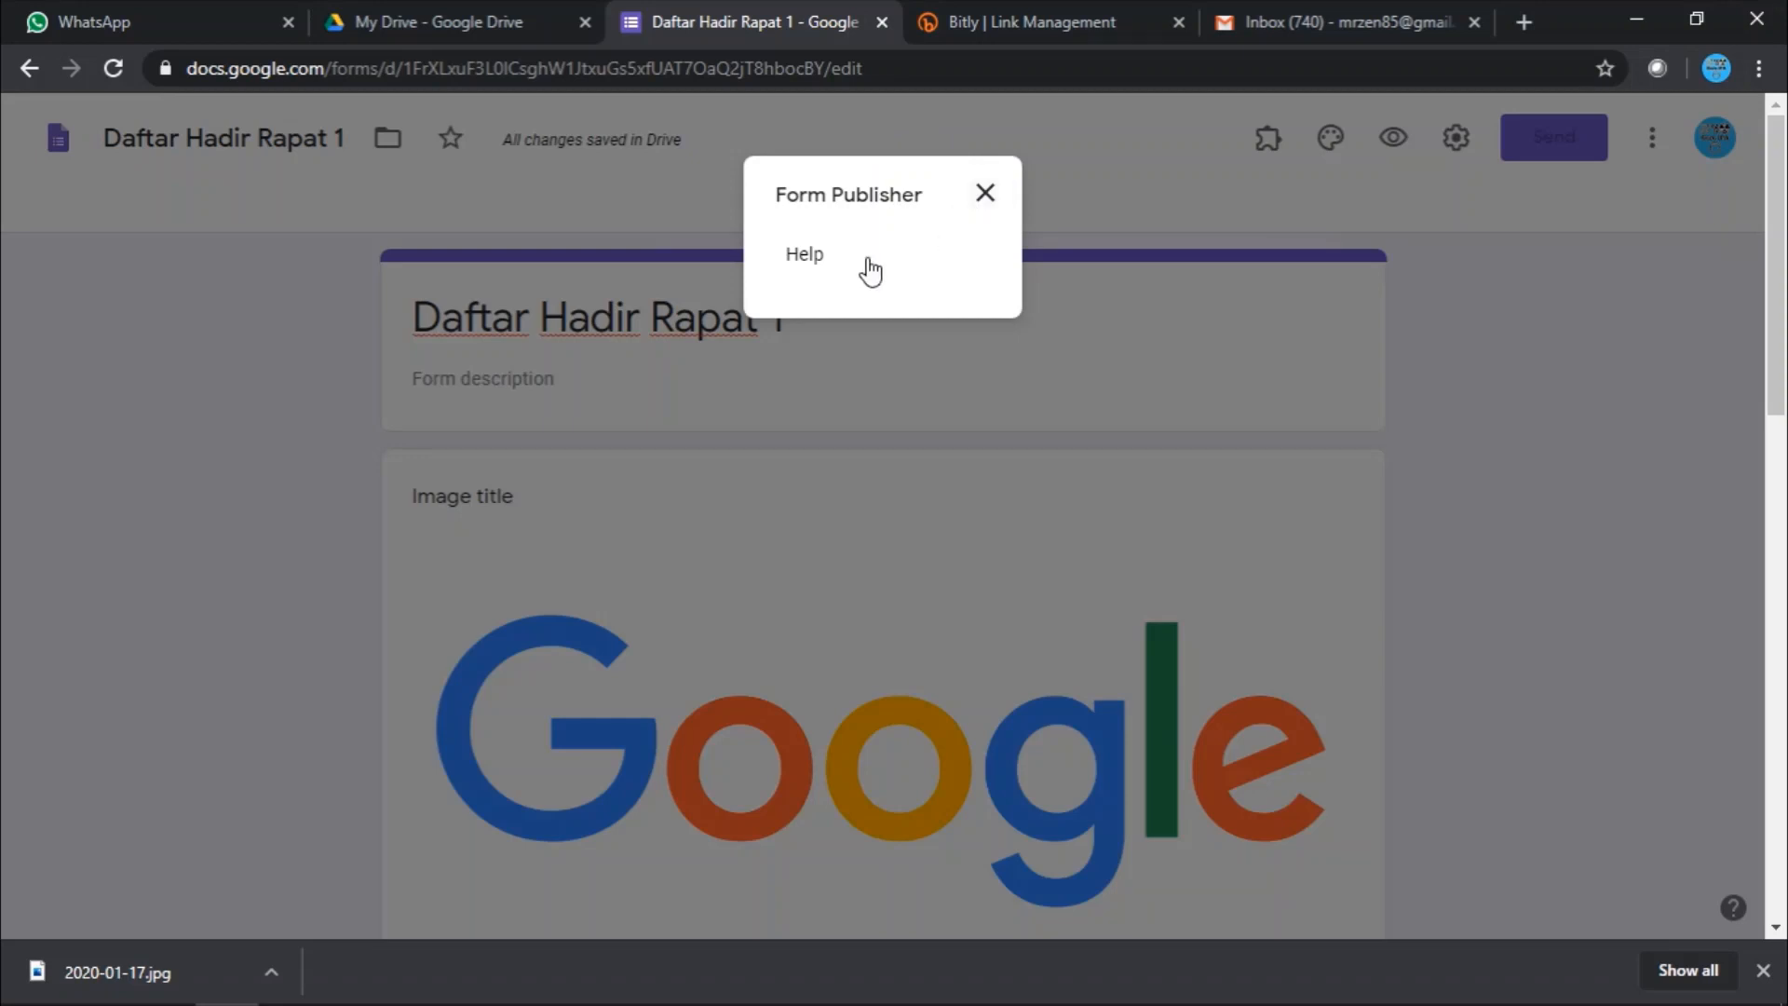
scroll(875, 252, "down", 1)
scroll(885, 250, "up", 1)
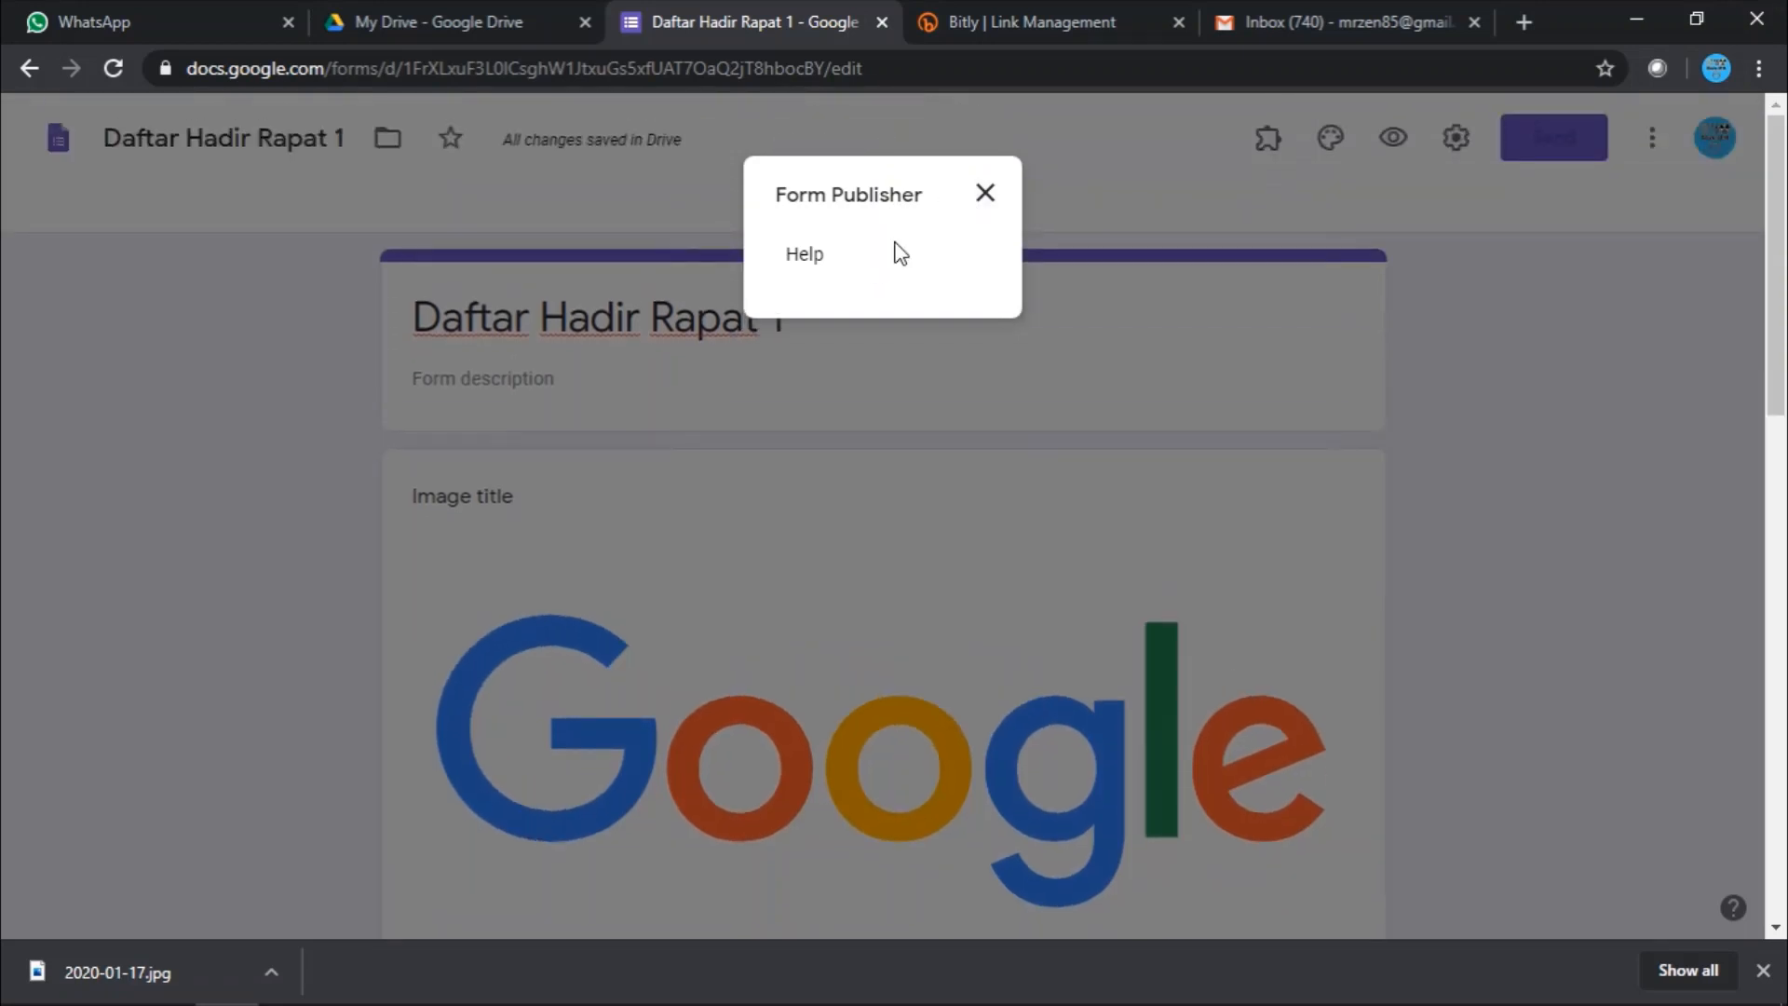
left_click(985, 193)
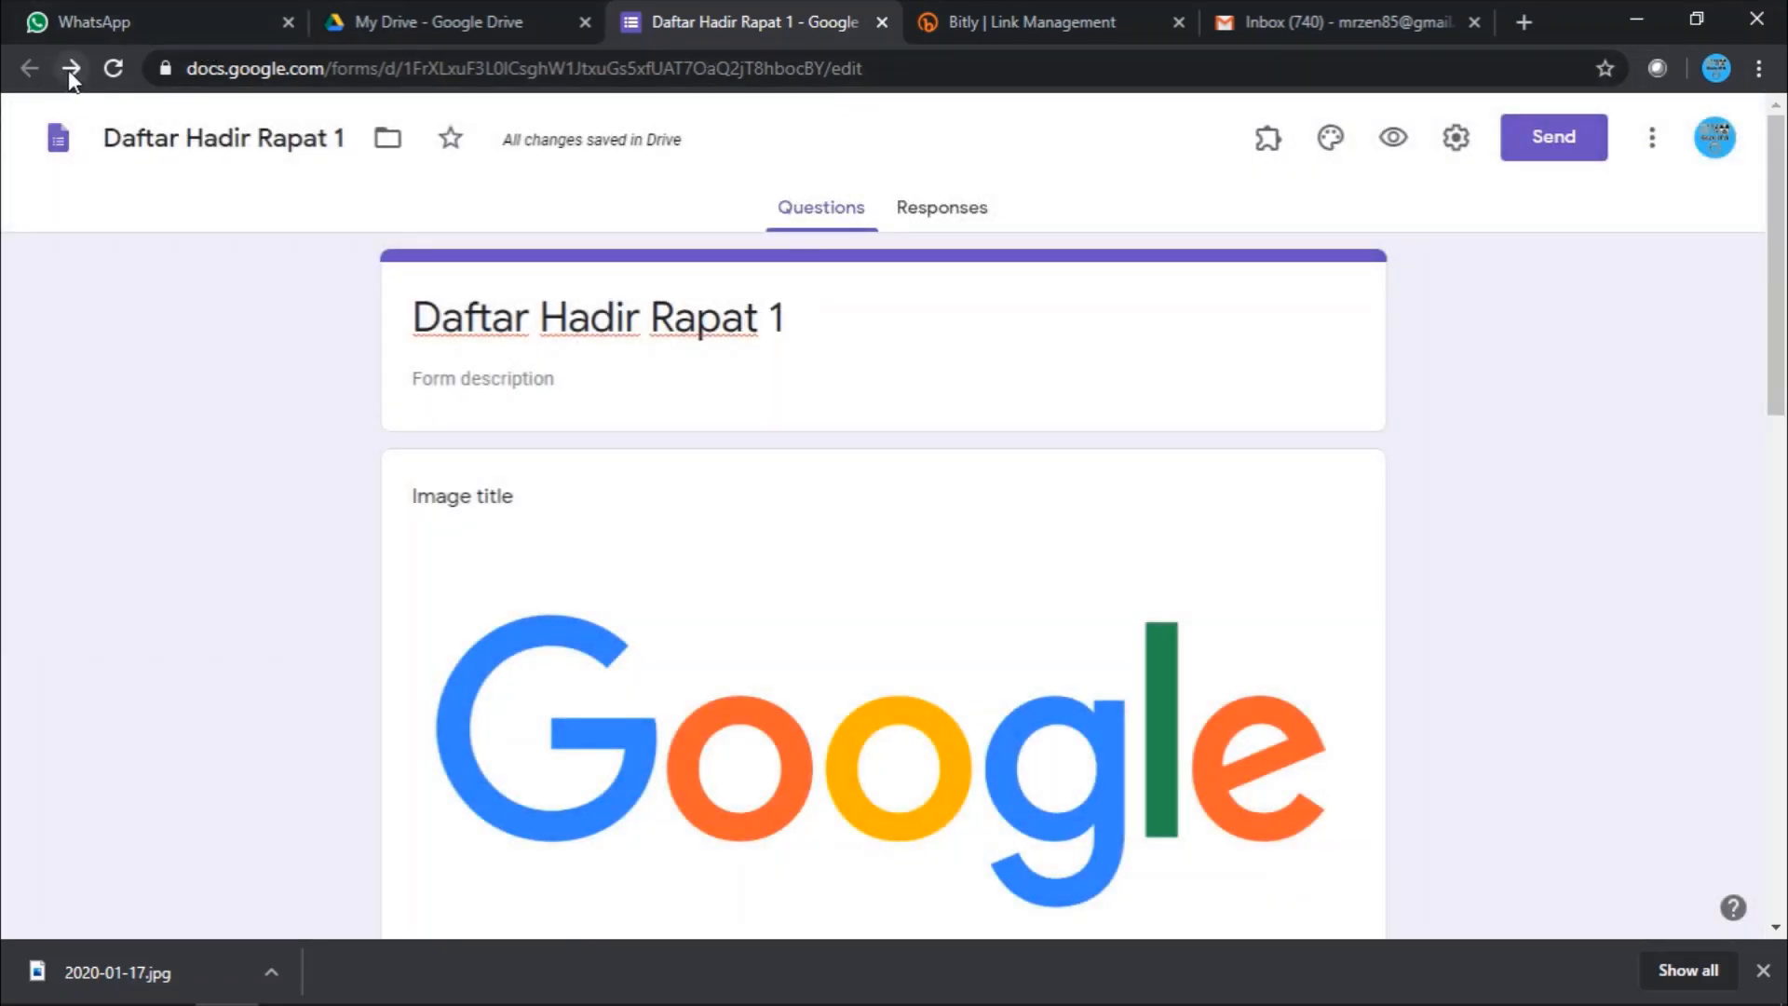
- Close the form tab, refresh My Drive, and reopen Daftar Hadir Rapat 1 from Quick Access
left_click(881, 22)
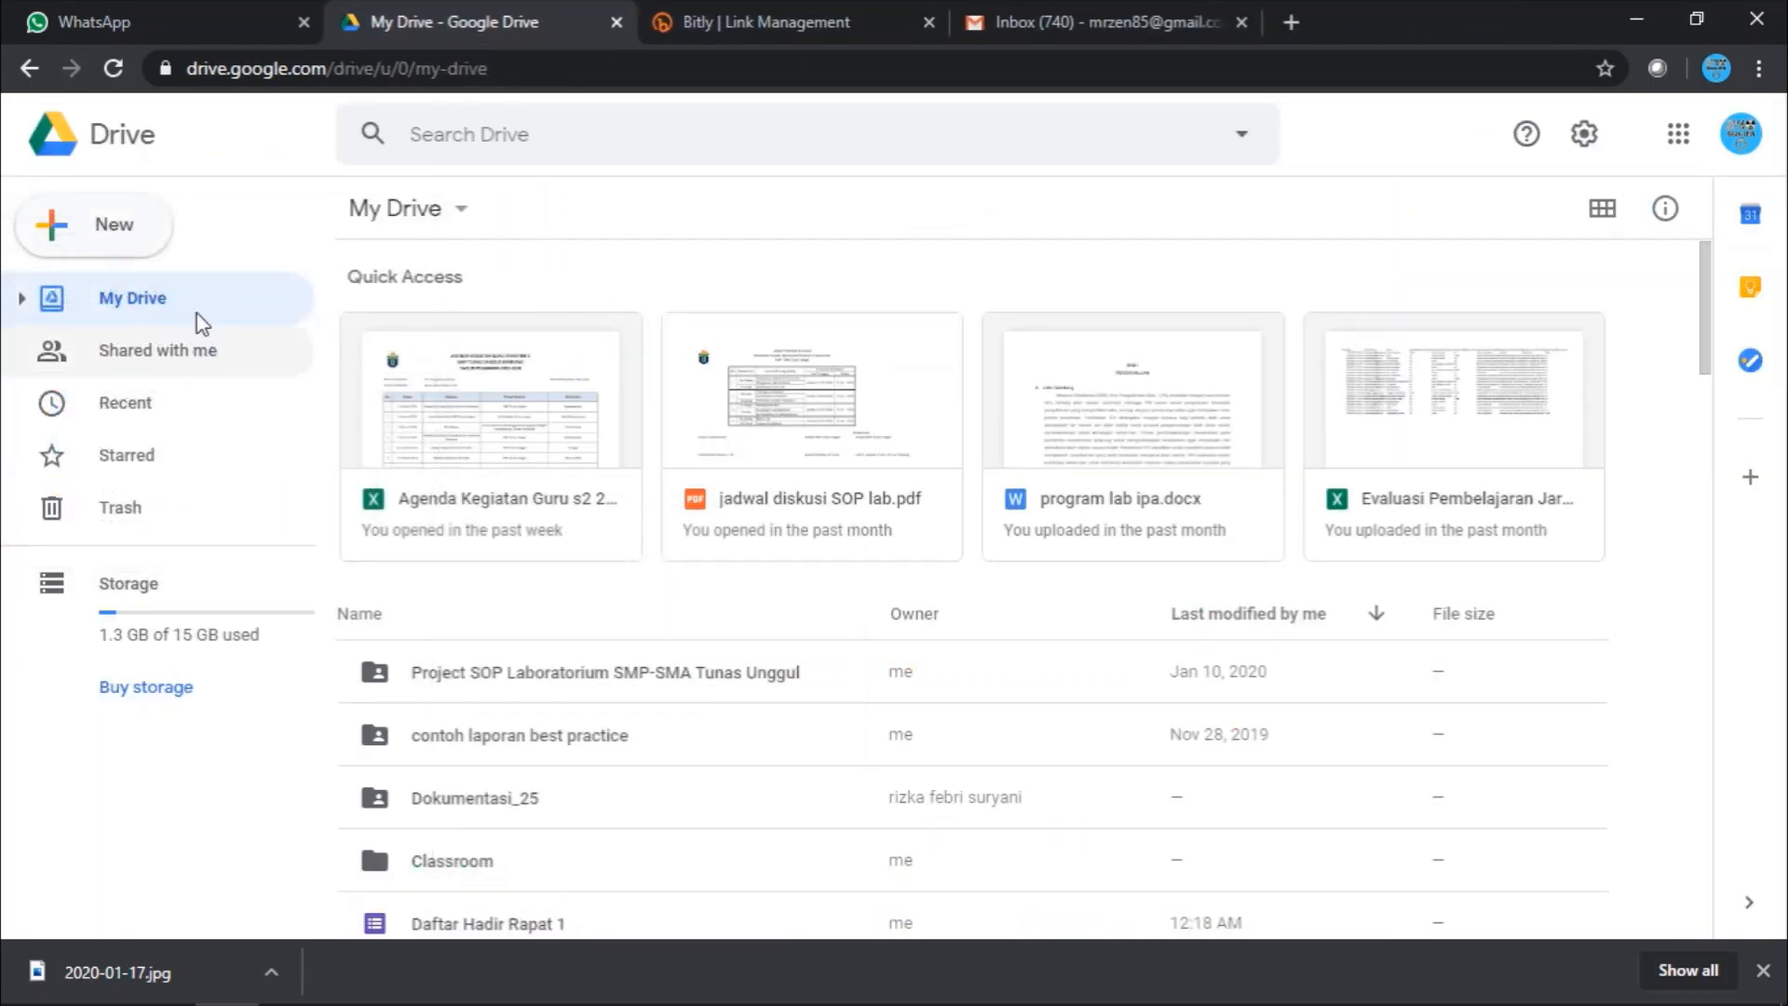
left_click(112, 68)
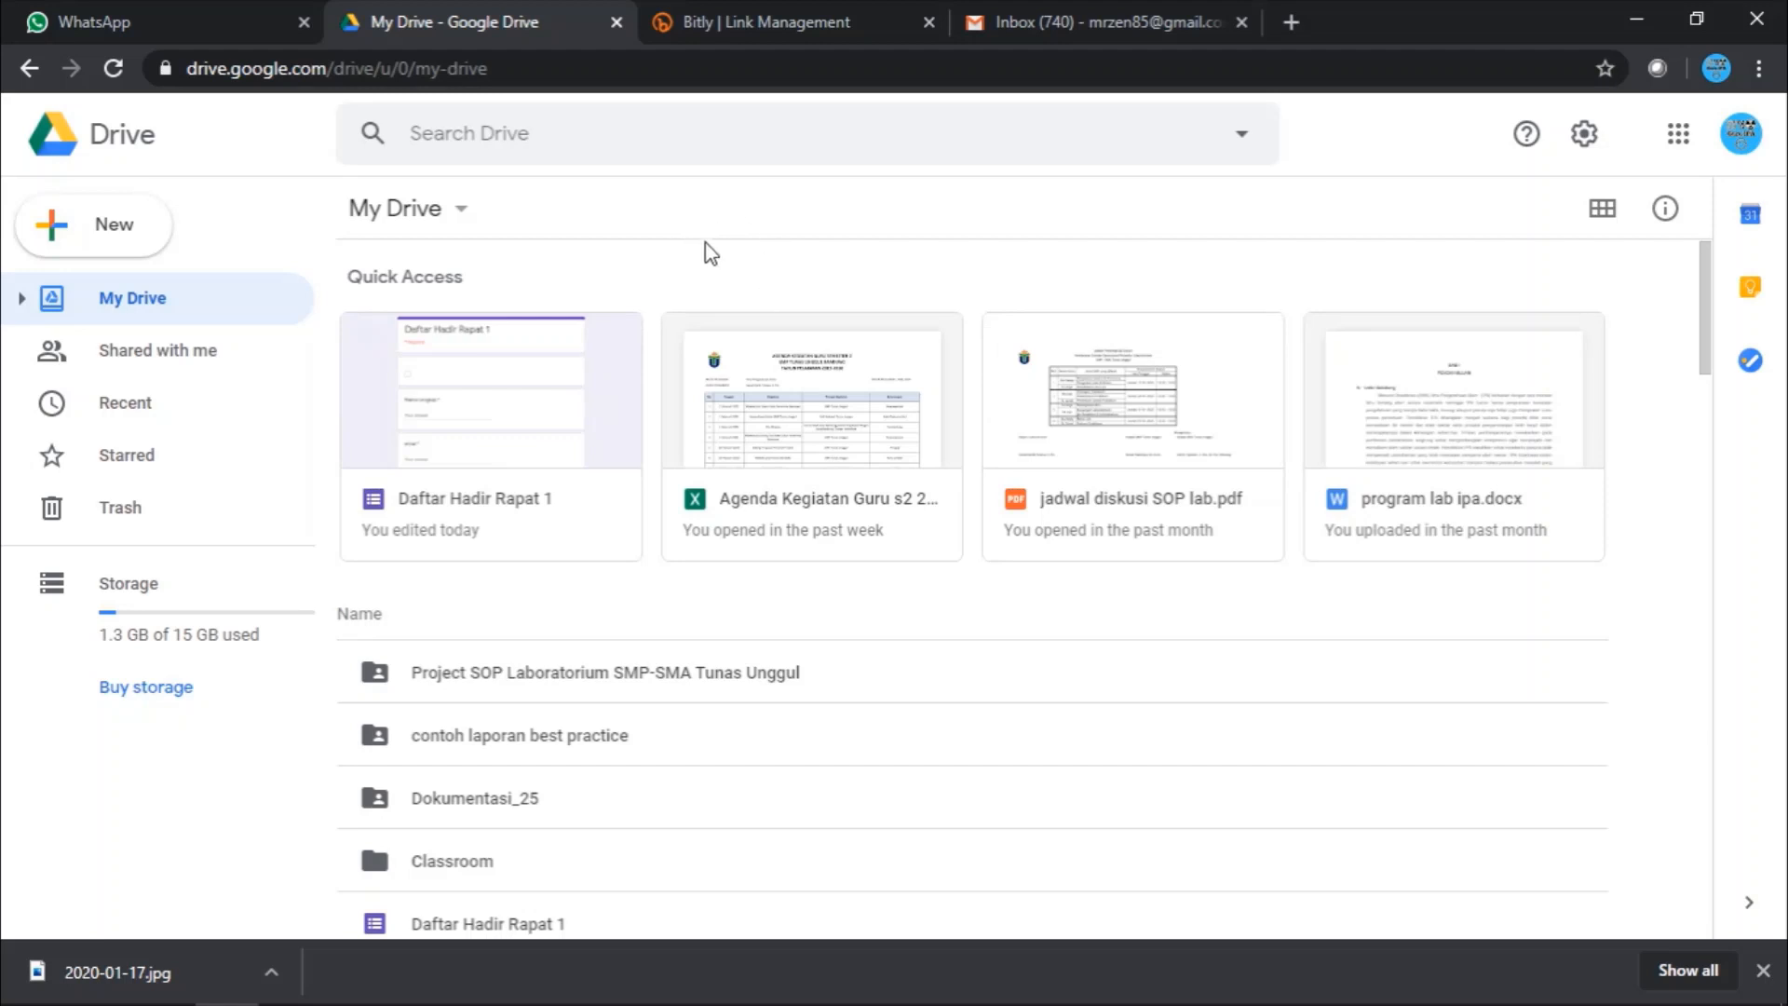
double_click(577, 366)
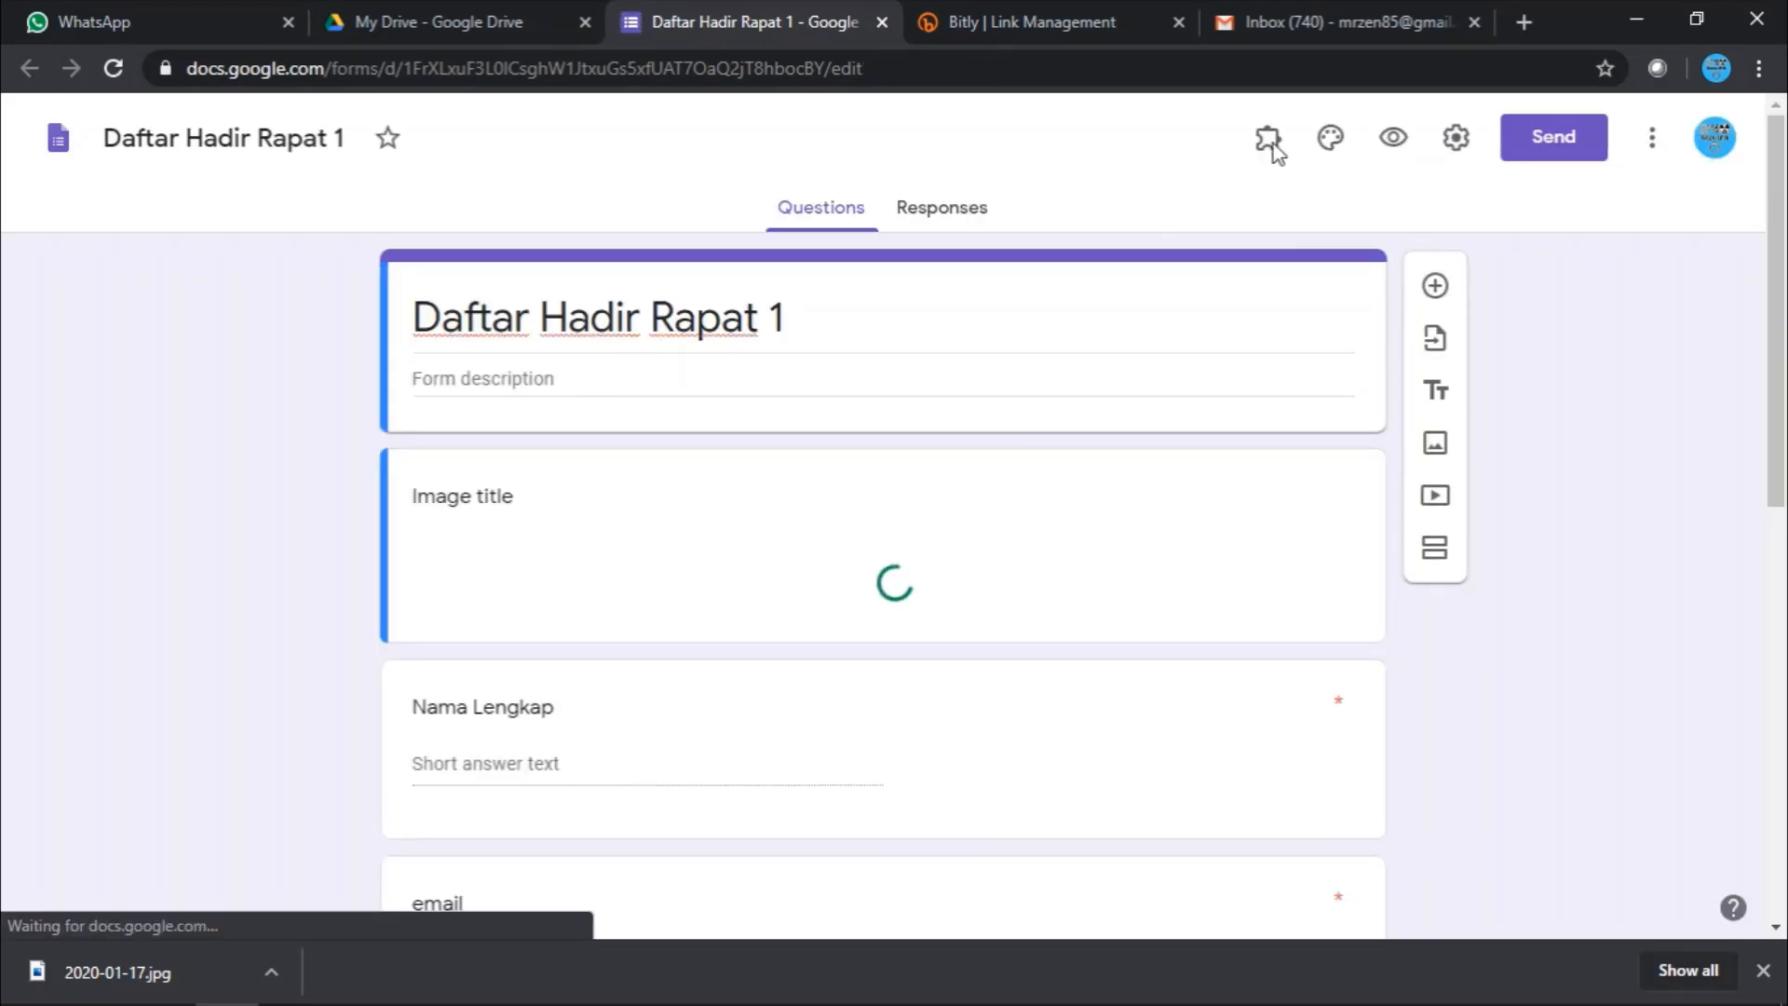
- Launch Form Publisher from the Add-ons menu and start its setup
left_click(1270, 141)
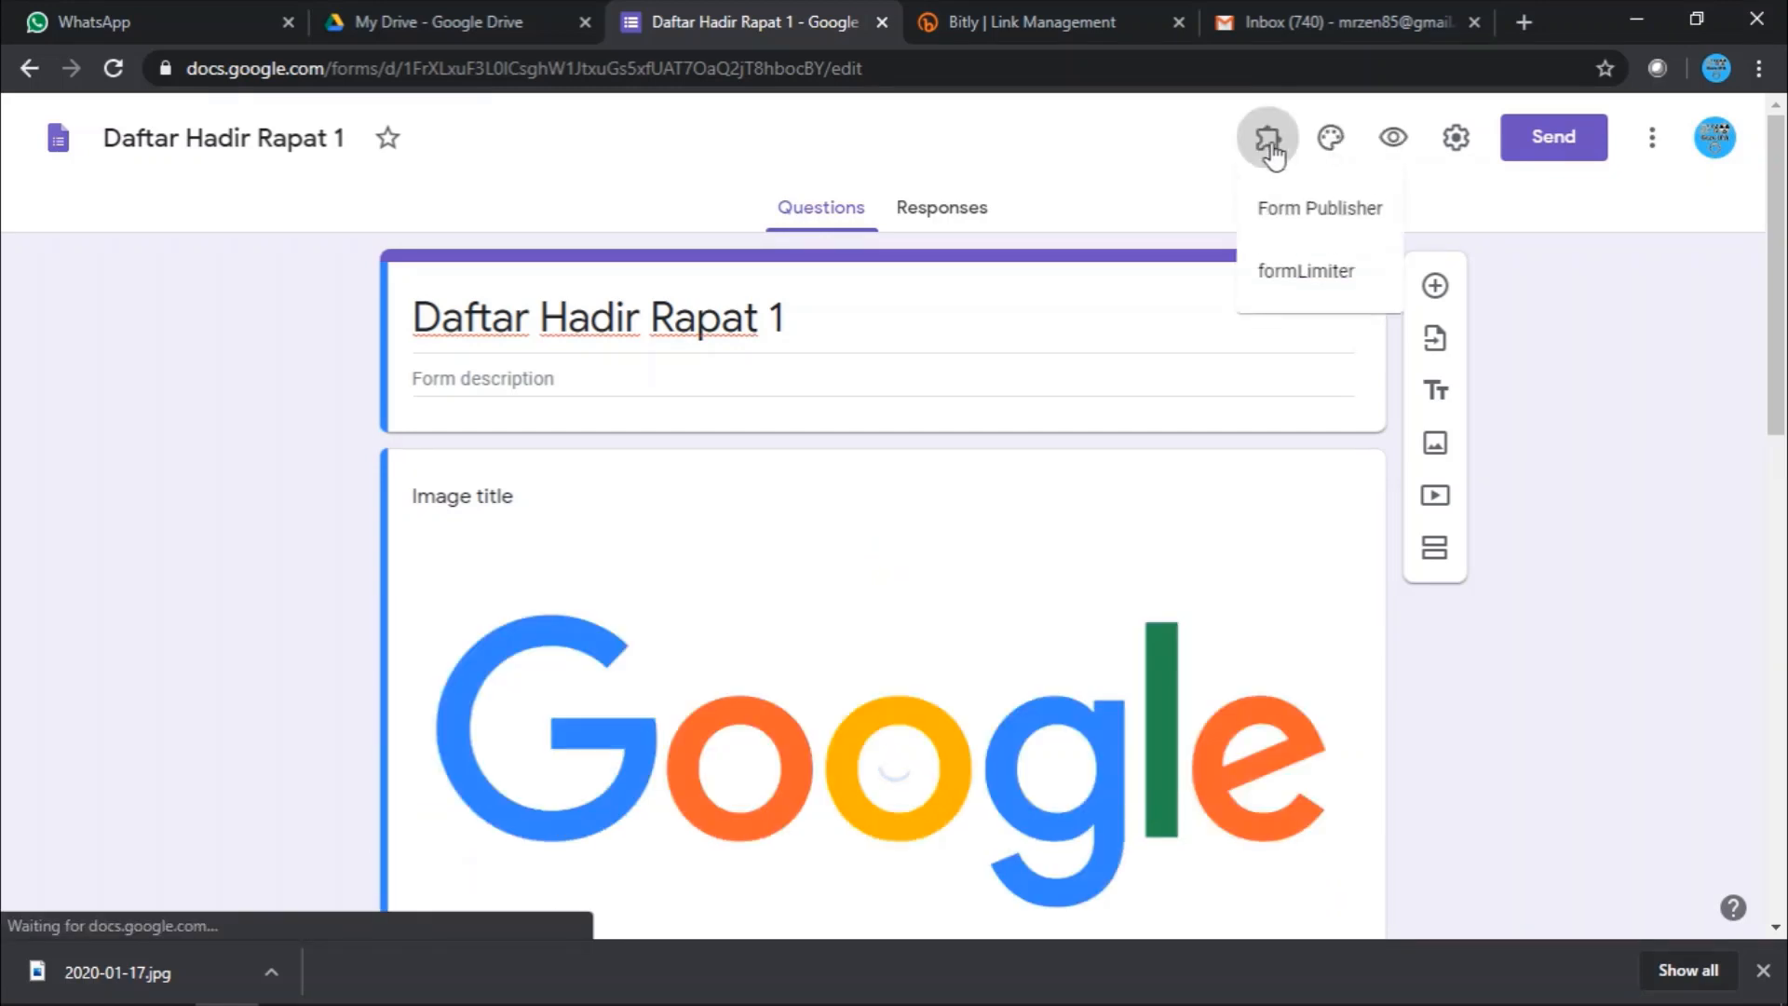
left_click(1277, 211)
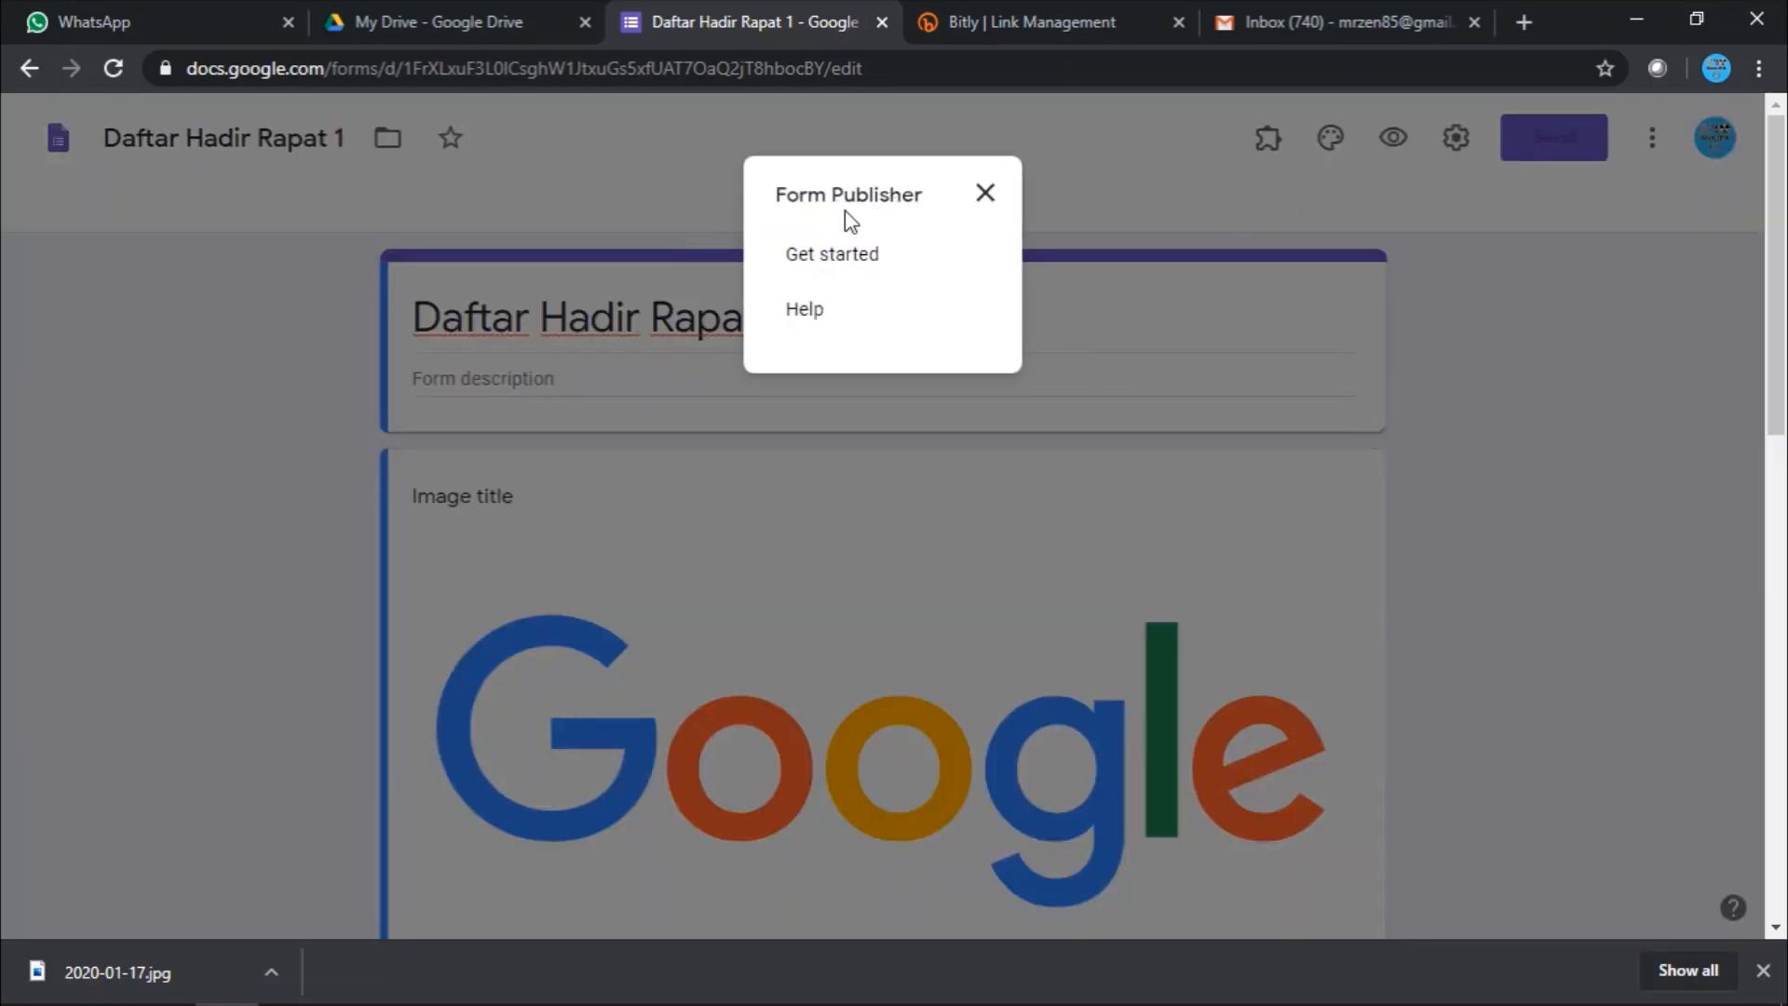
left_click(857, 261)
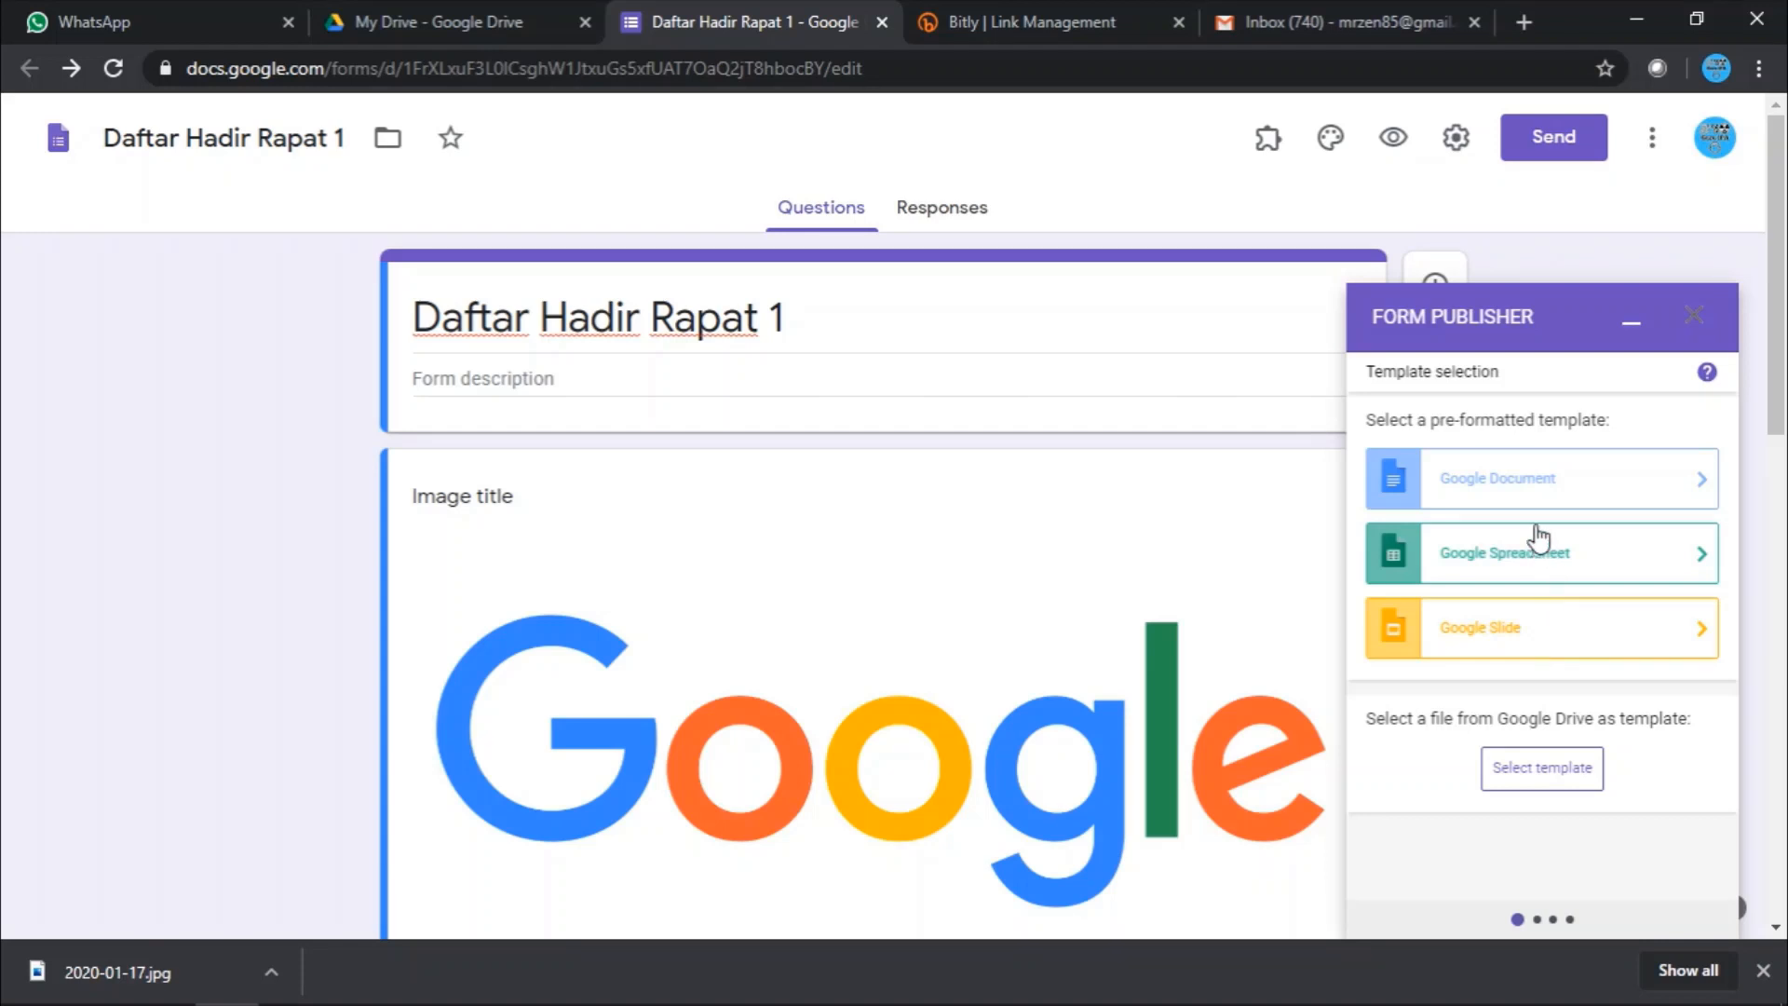
- Choose Google Document as the template type and open Form Publisher Template for editing
left_click(1502, 493)
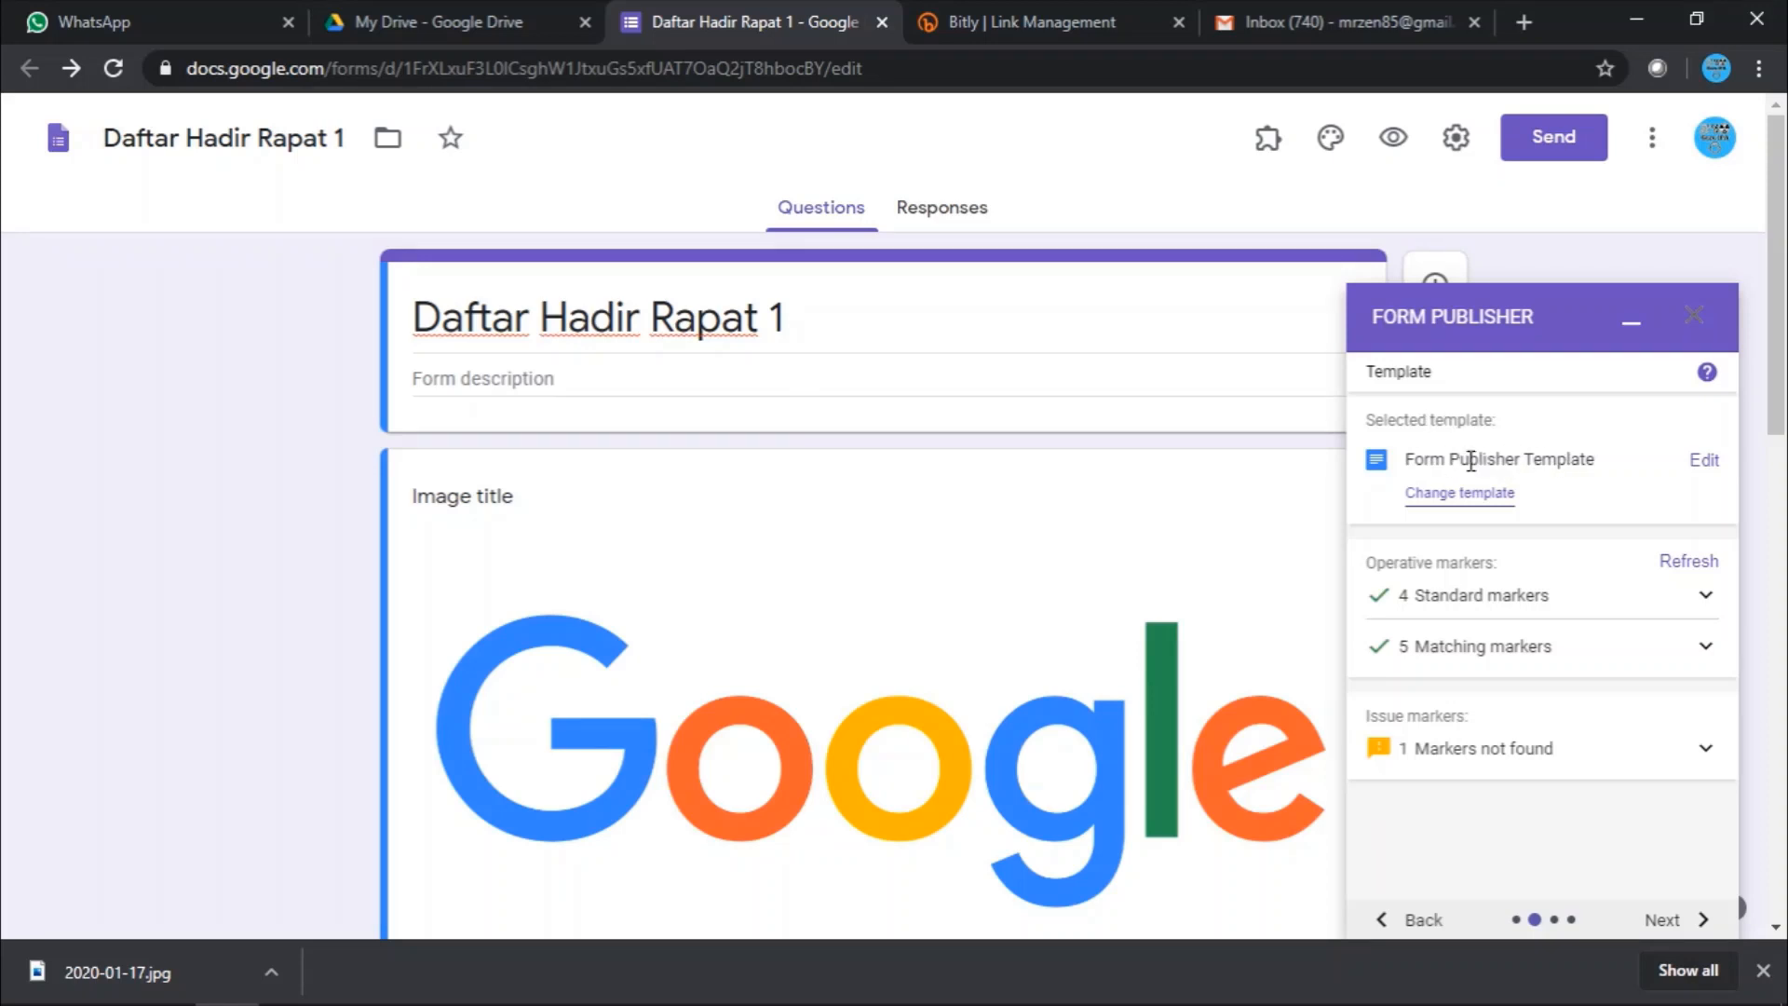
left_click_drag(1430, 463, 1505, 458)
left_click(1560, 461)
left_click(1699, 464)
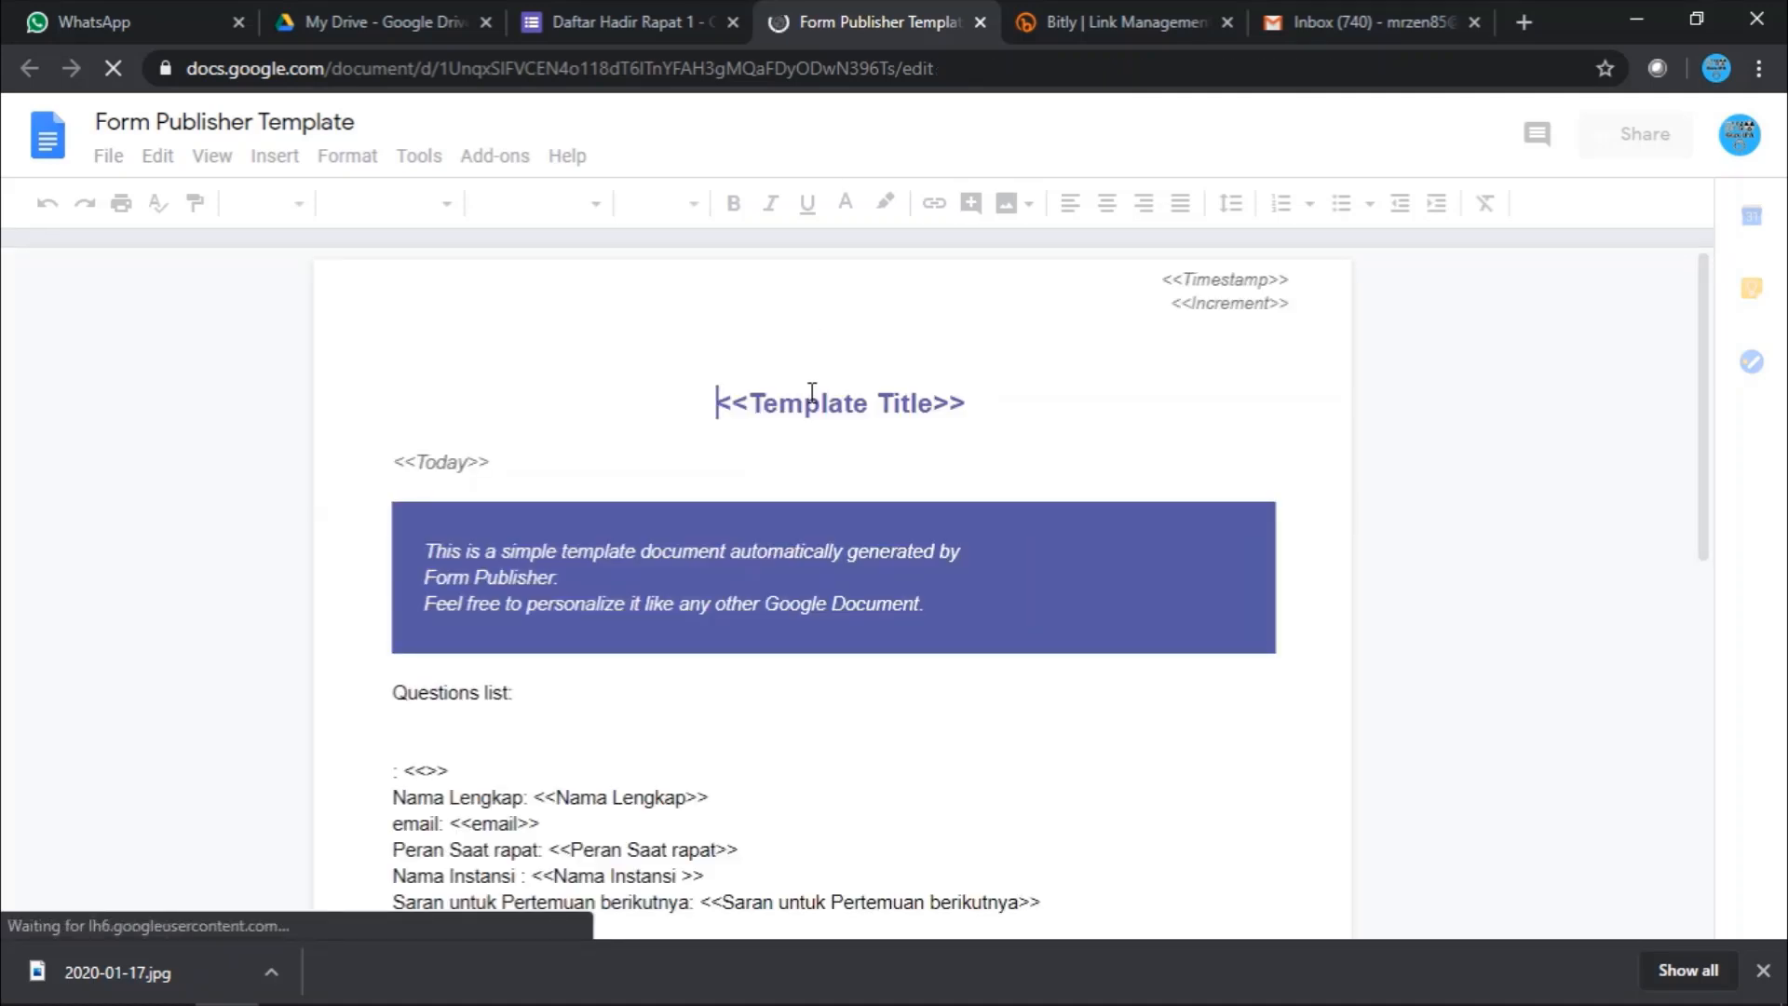
- Look over the template's banner, trying selections of its intro text
left_click(810, 399)
scroll(865, 398, "down", 5)
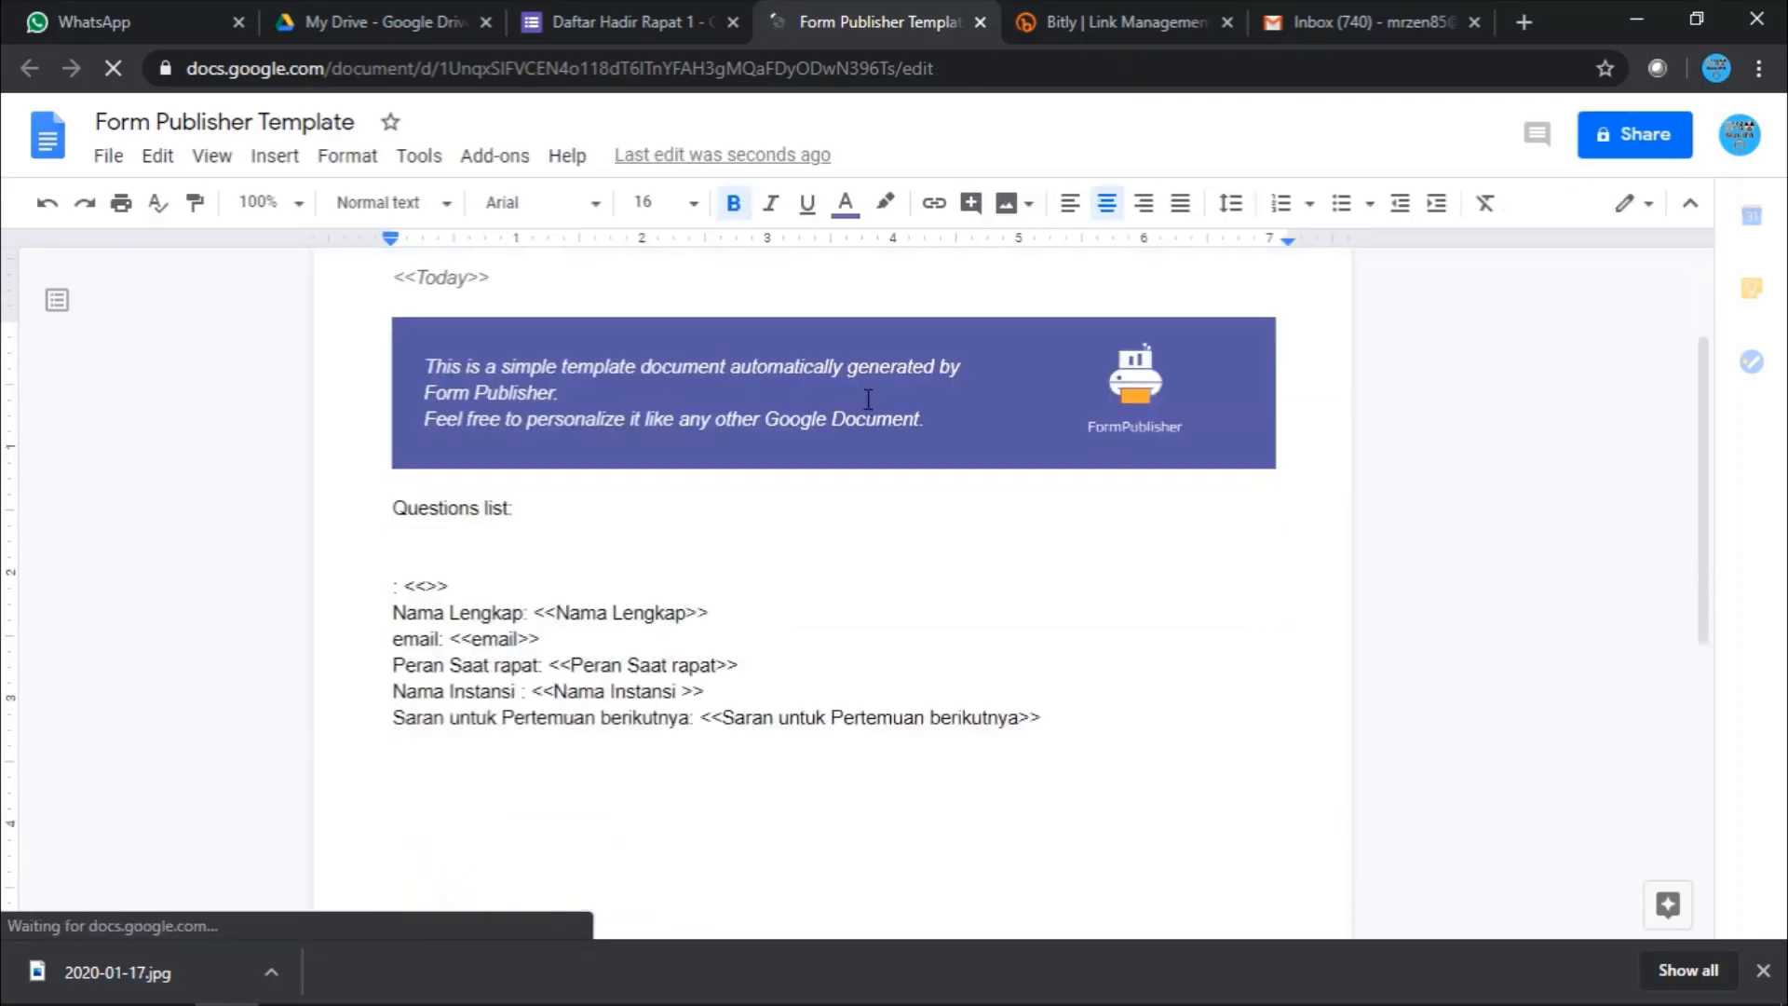
scroll(879, 395, "up", 2)
scroll(879, 395, "up", 3)
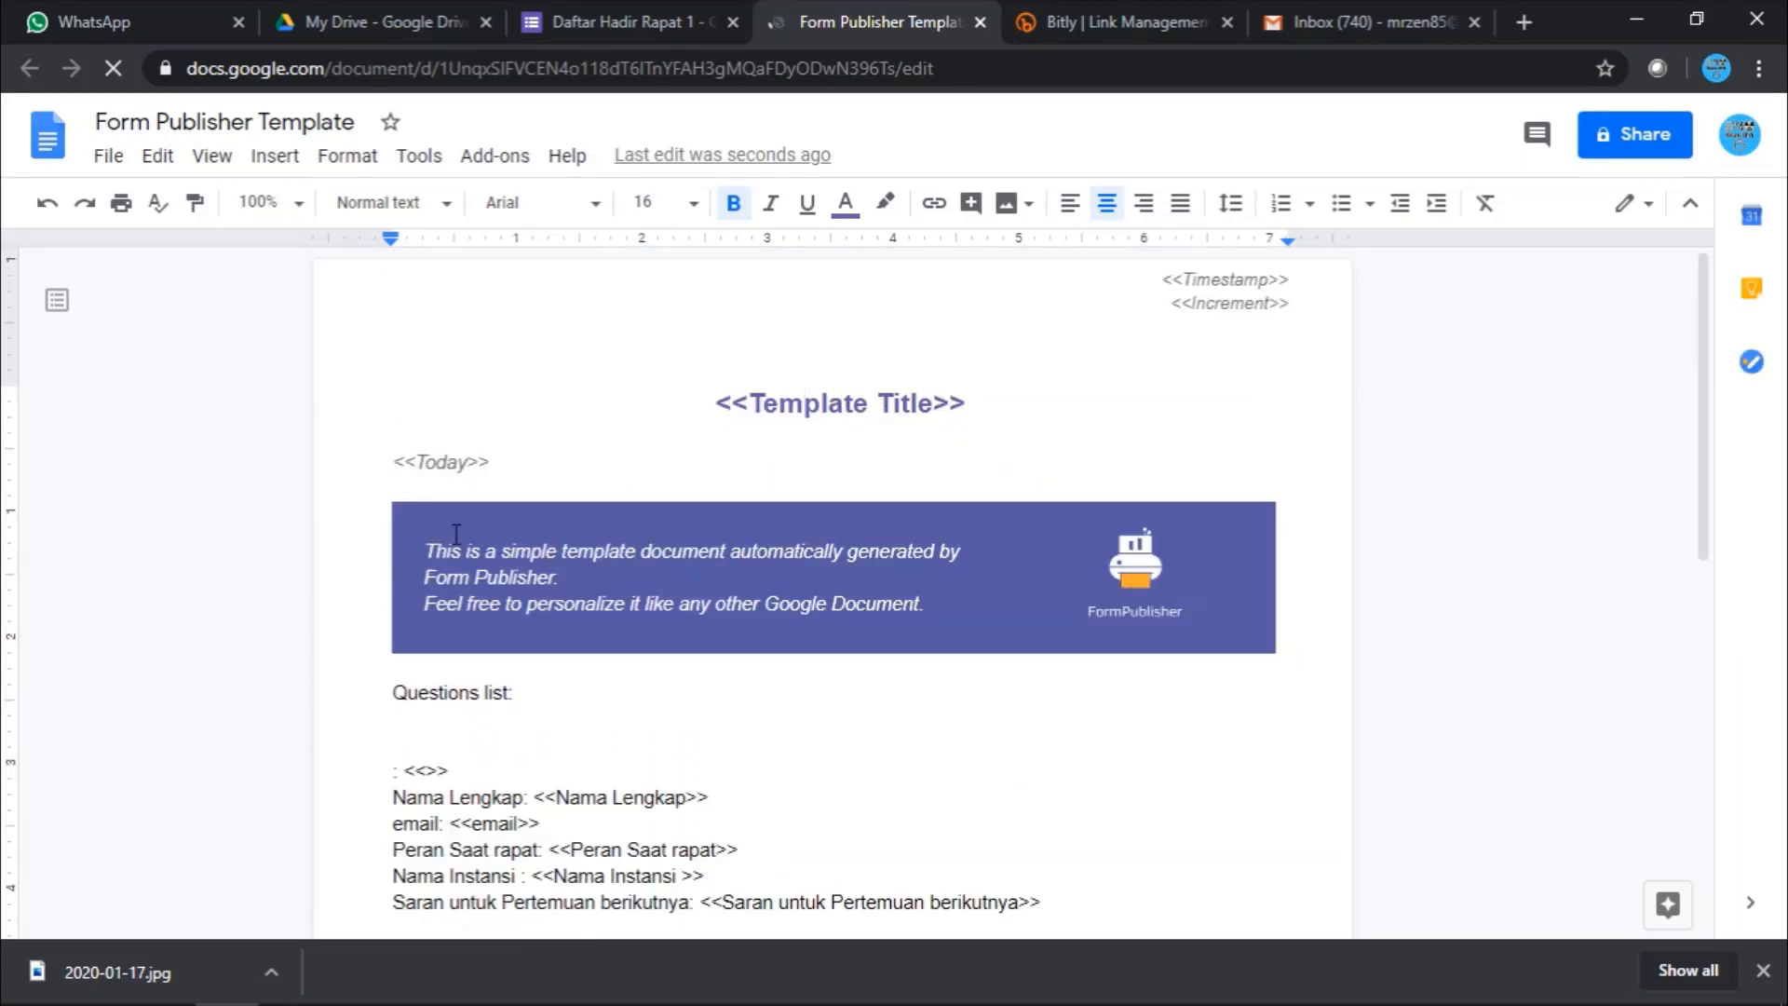
left_click_drag(425, 549, 931, 599)
left_click(564, 567)
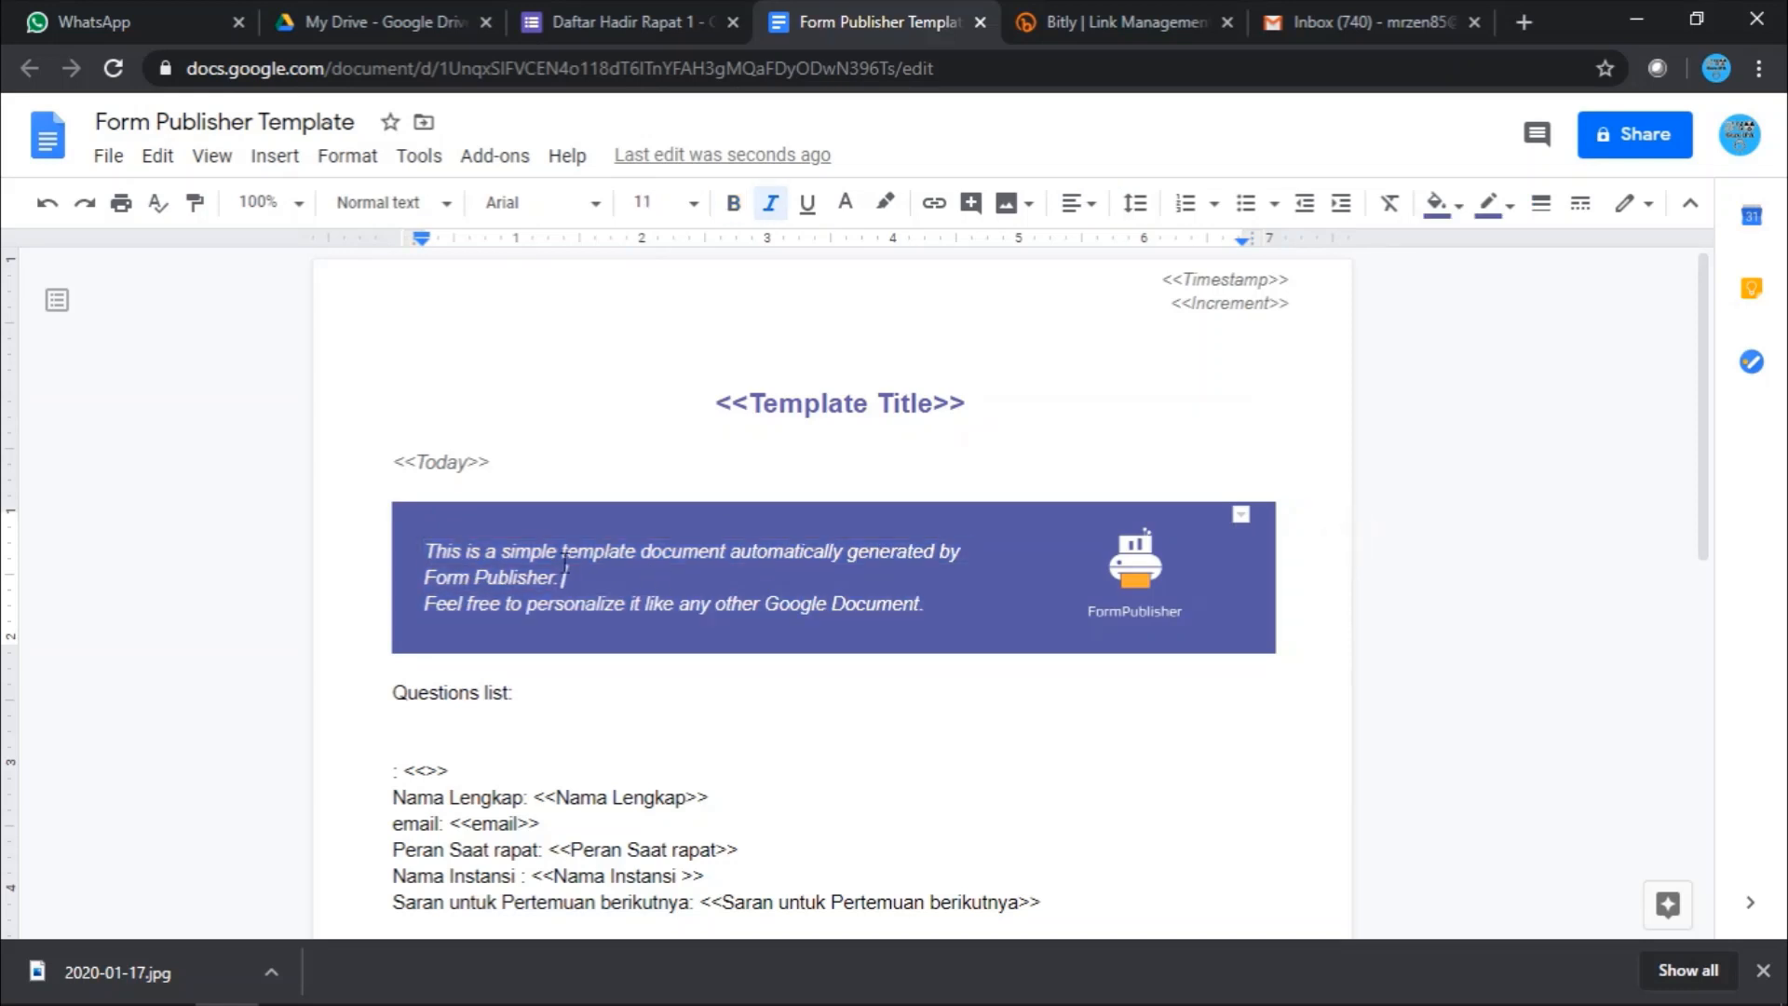
left_click_drag(426, 550, 950, 608)
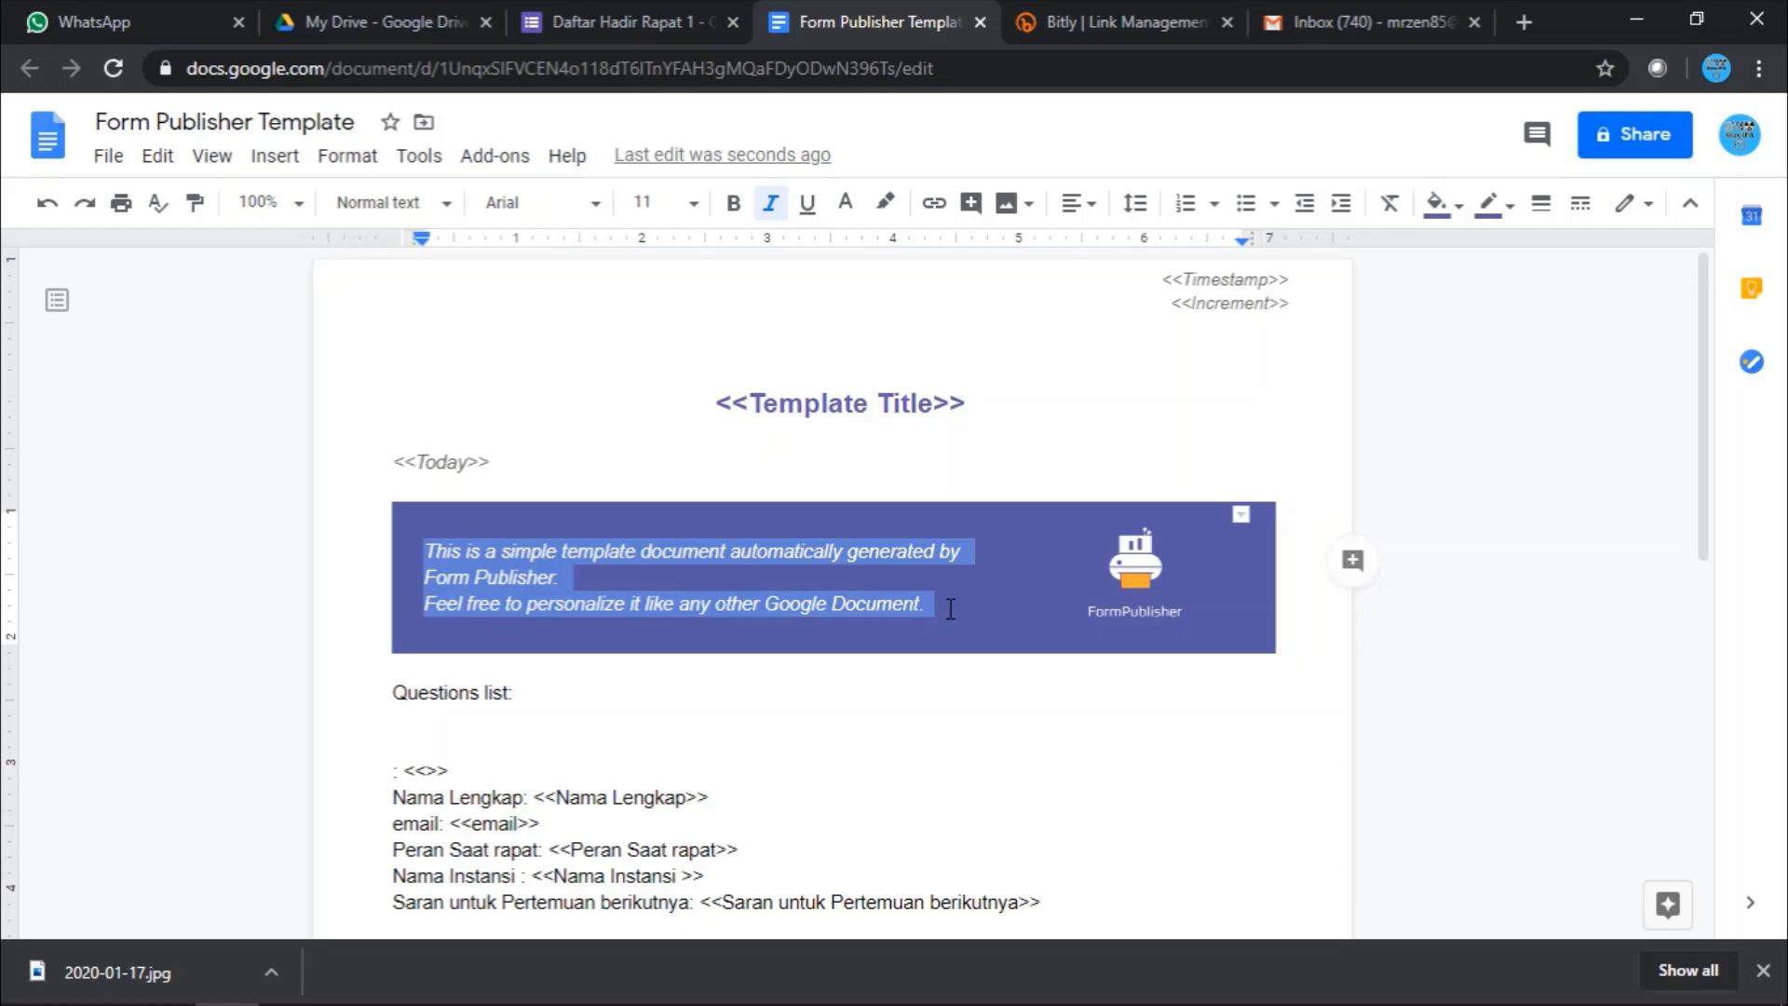
left_click(733, 559)
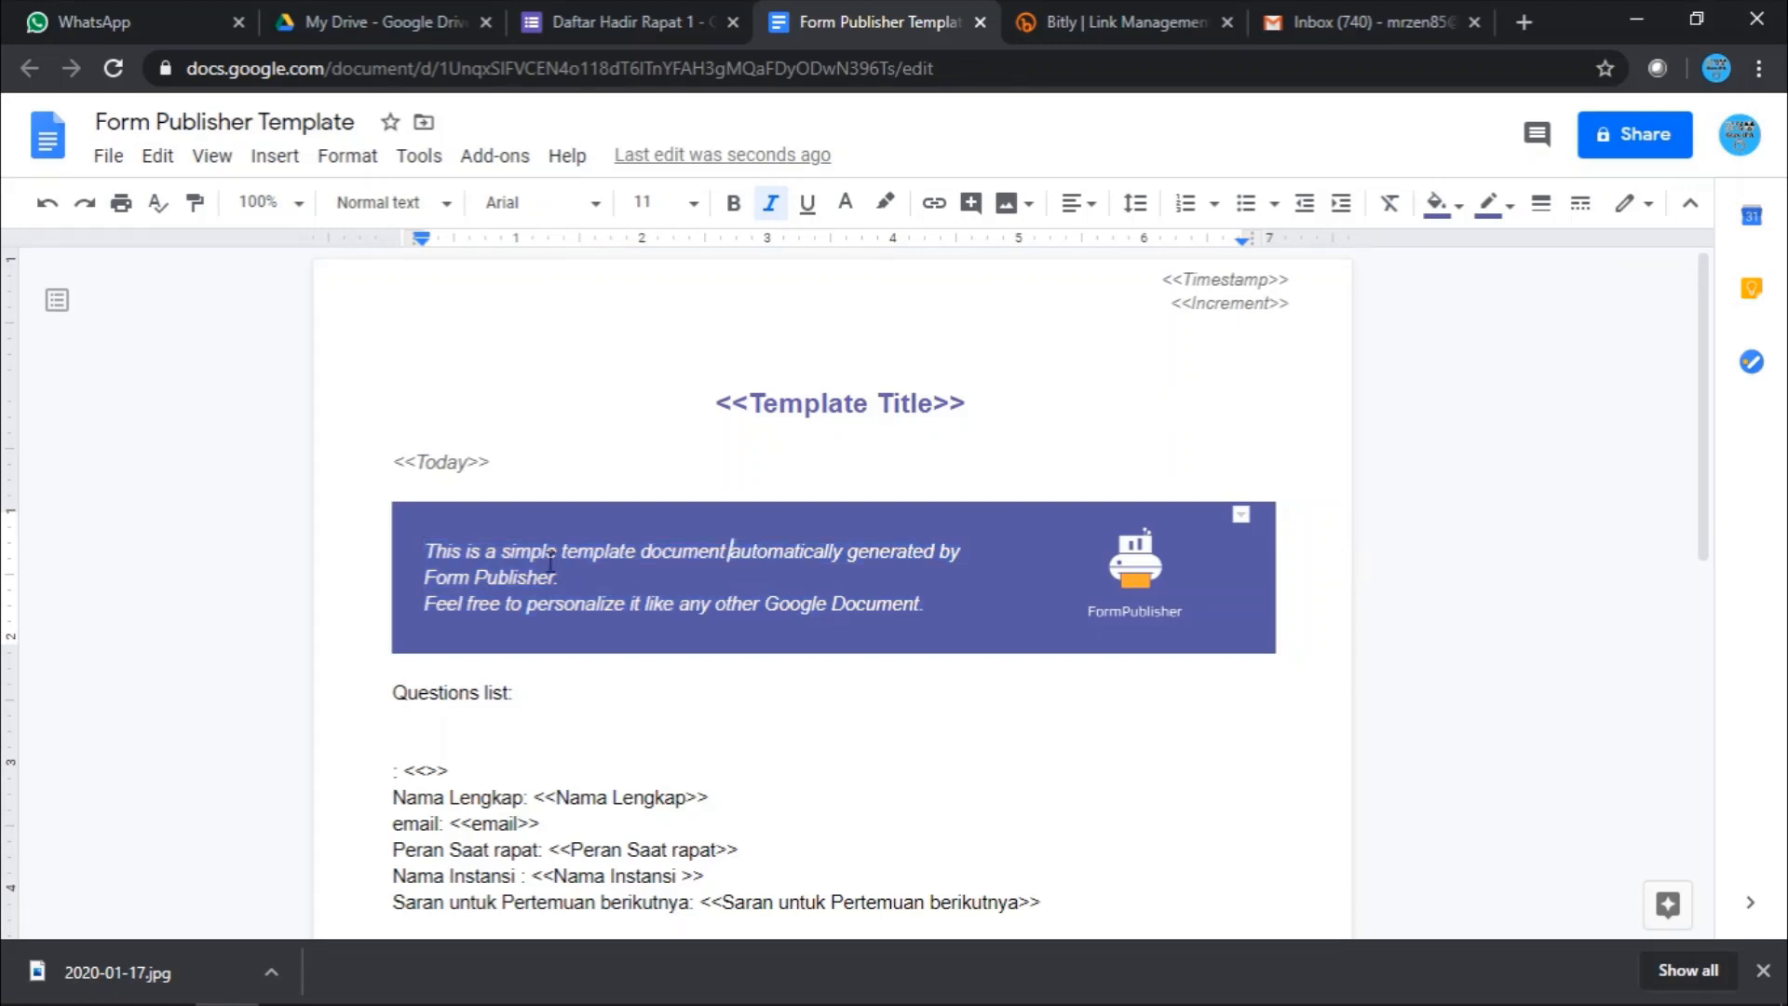
- Delete the FormPublisher logo and place the cursor after 'Form Publisher.' in the banner
left_click(1163, 569)
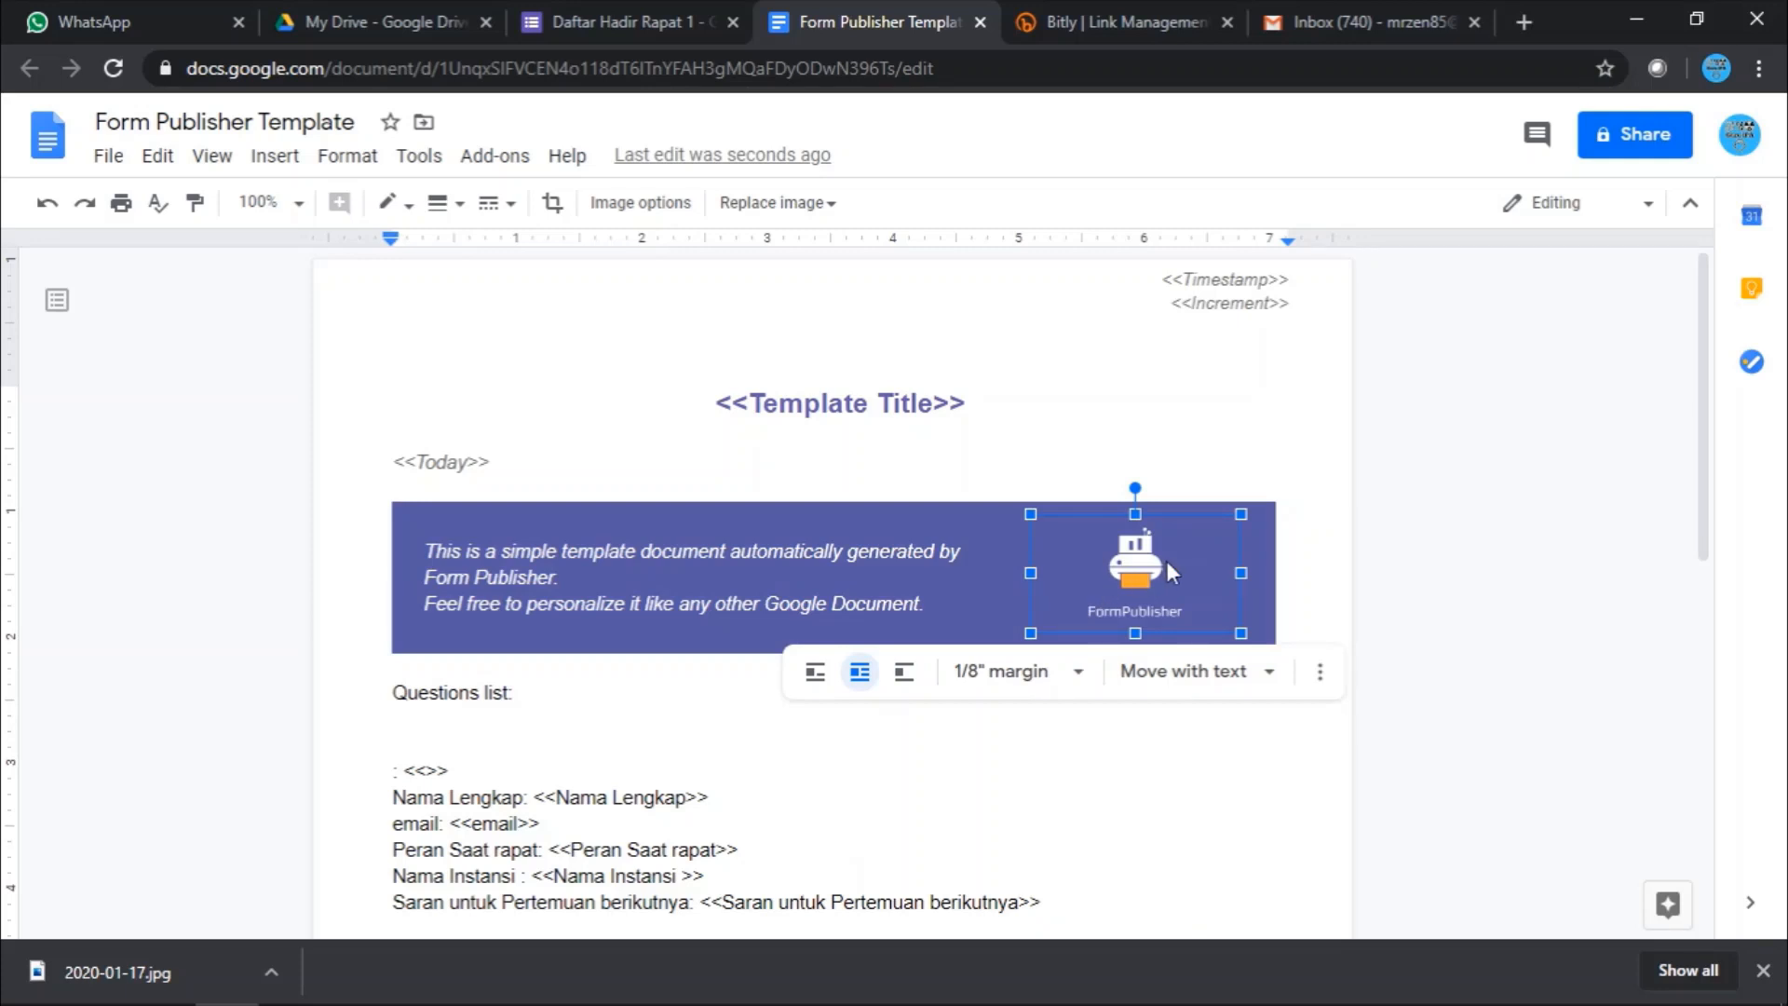
key("Delete")
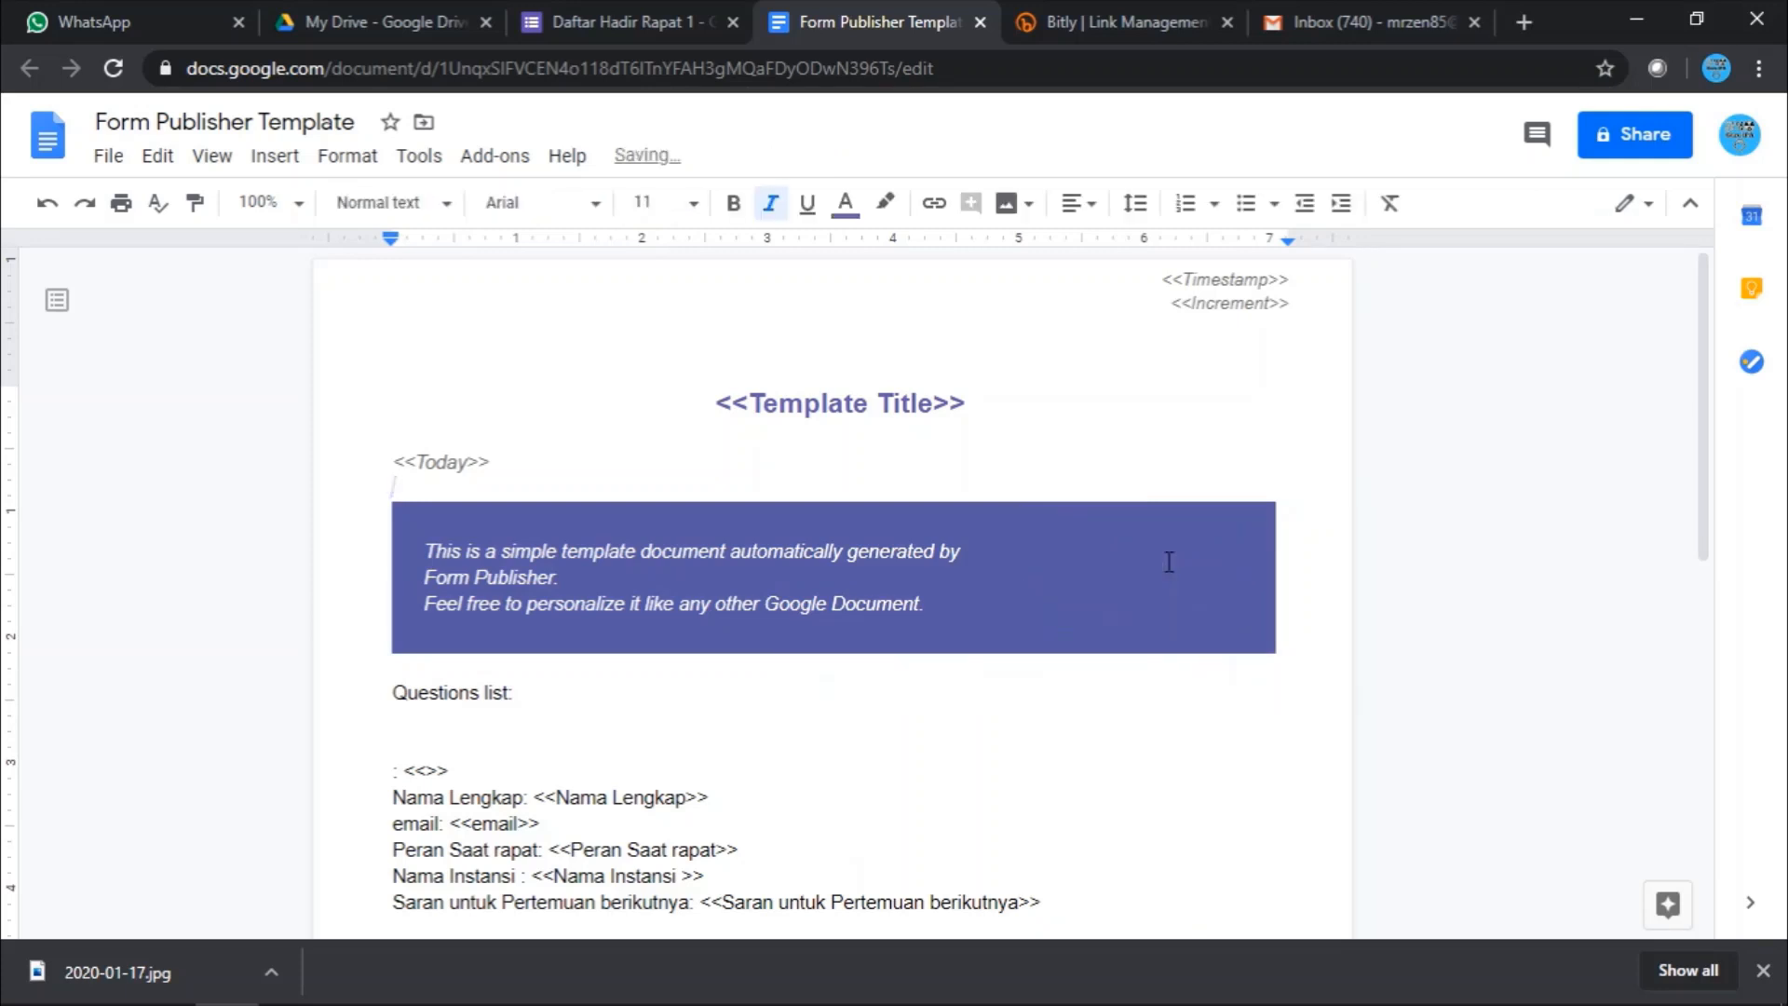
left_click(1169, 562)
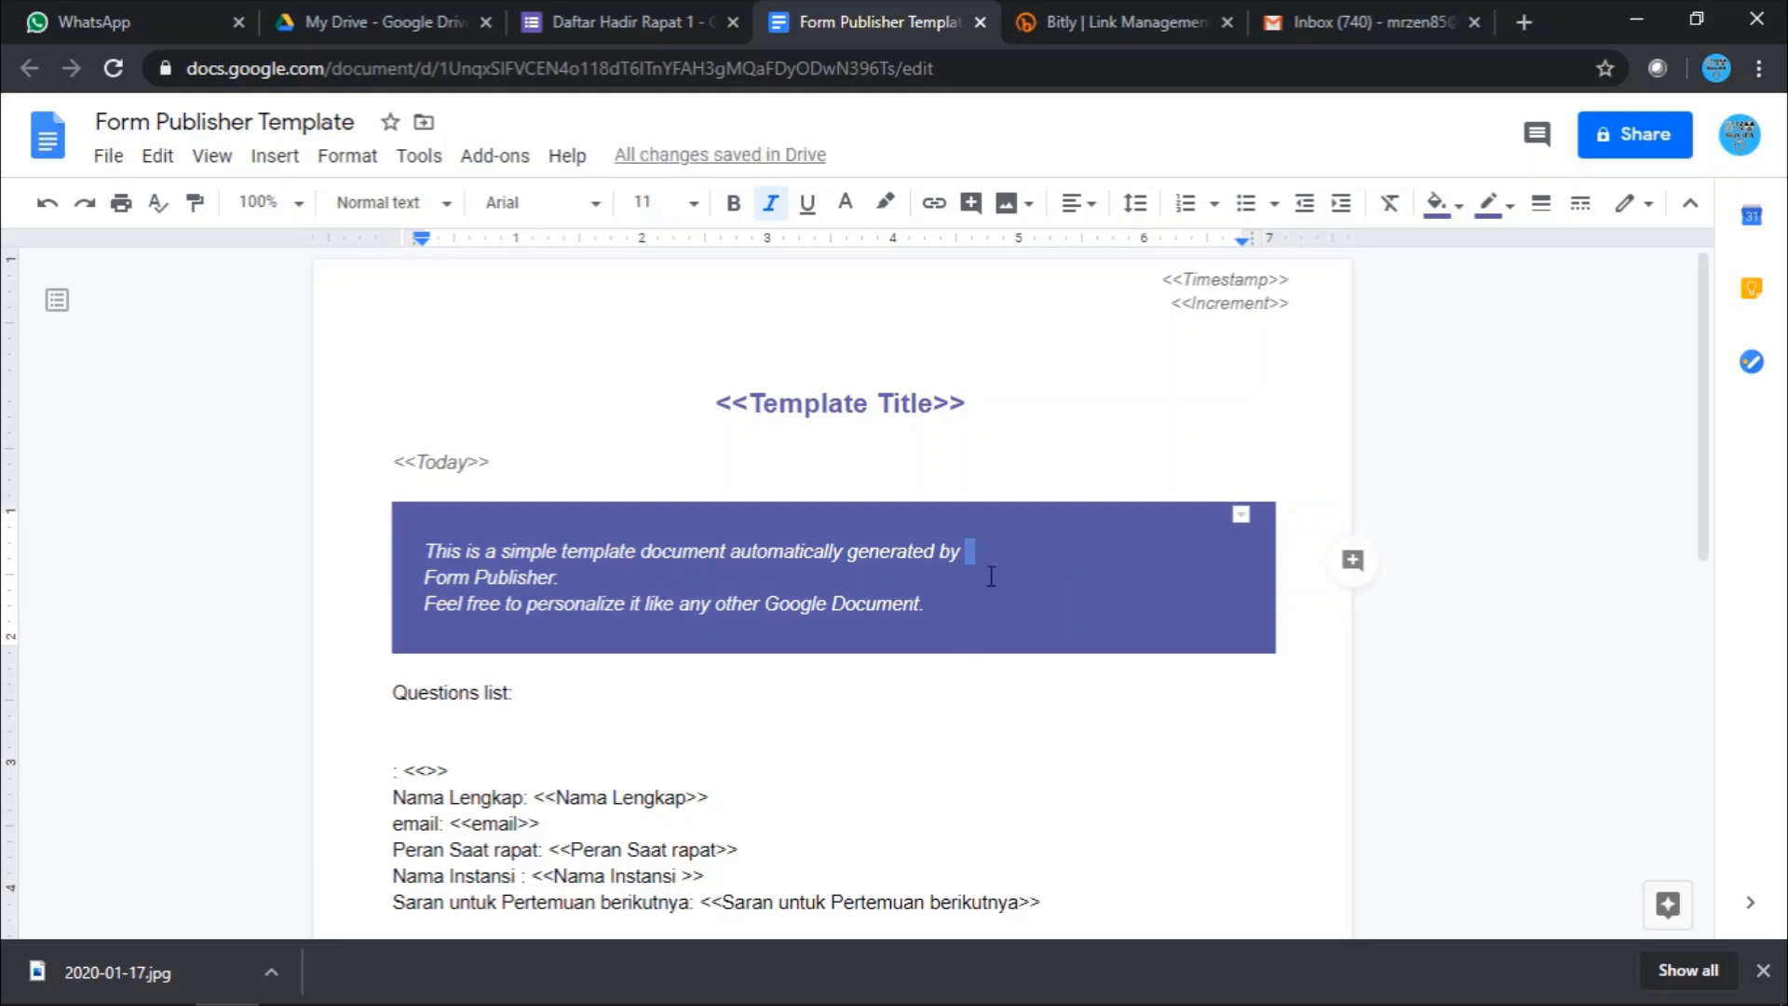
left_click(999, 568)
left_click(272, 156)
- Upload the 2020-01-17 Guru IPA logo from the Pictures folder into the banner
mouse_move(351, 226)
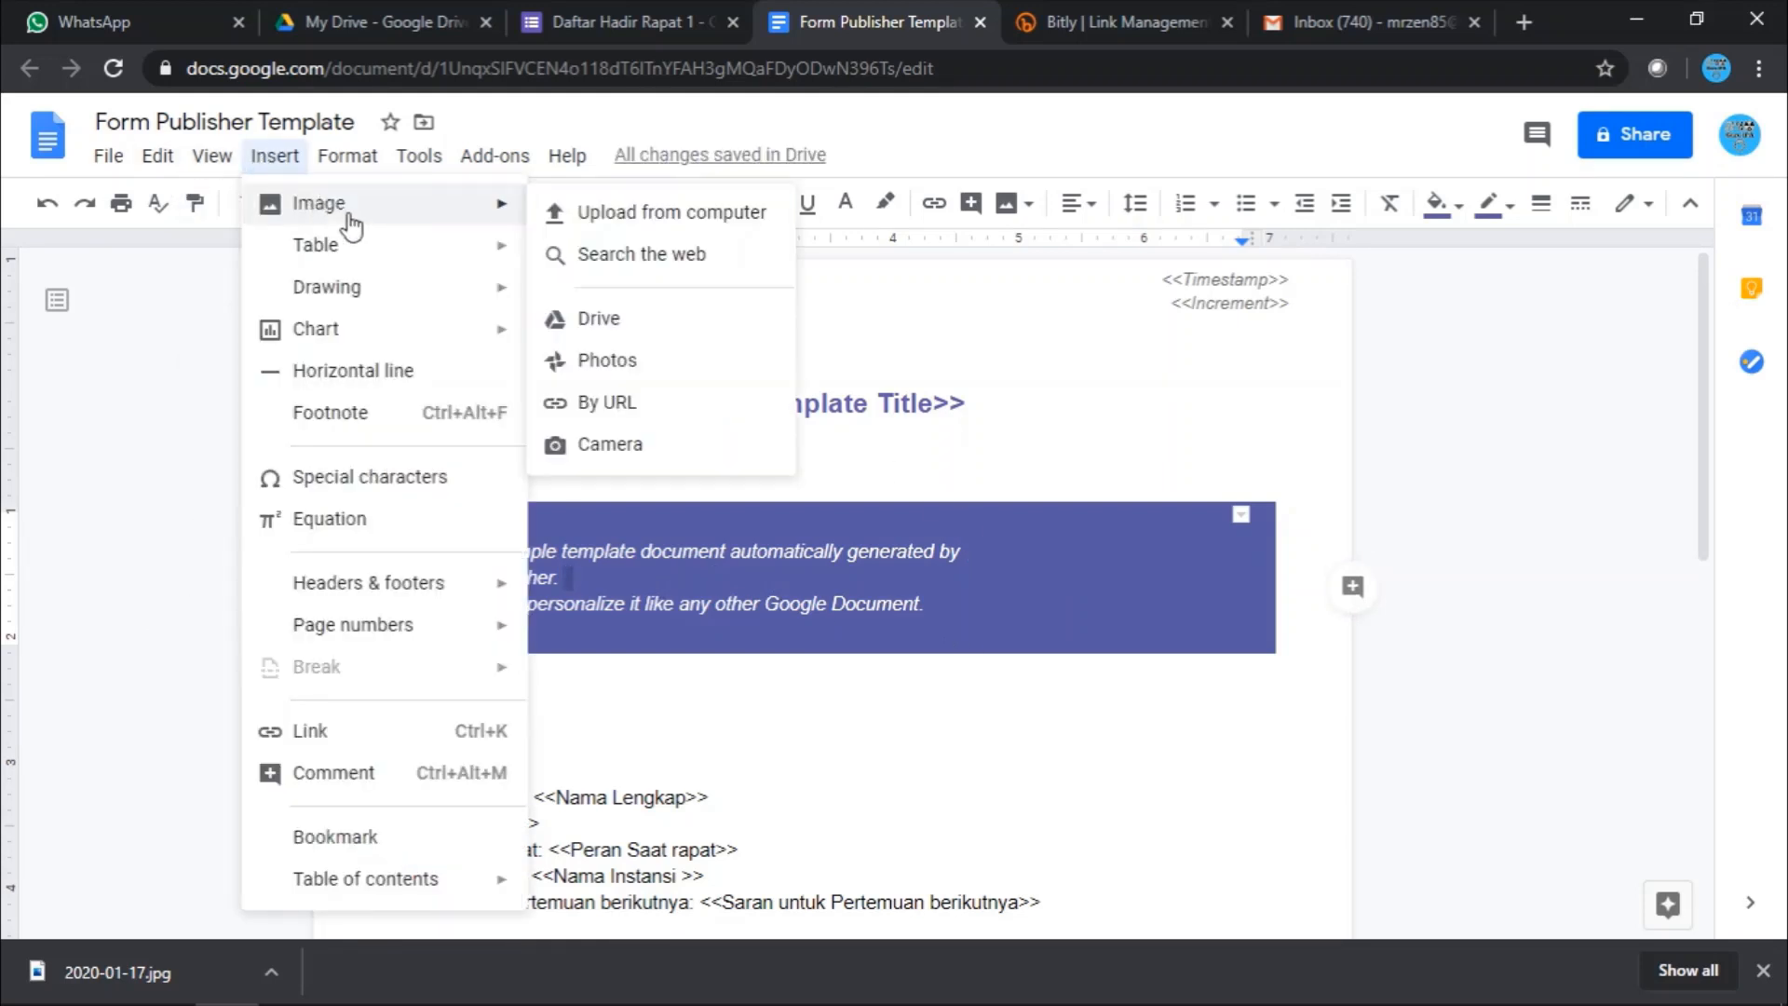
left_click(594, 214)
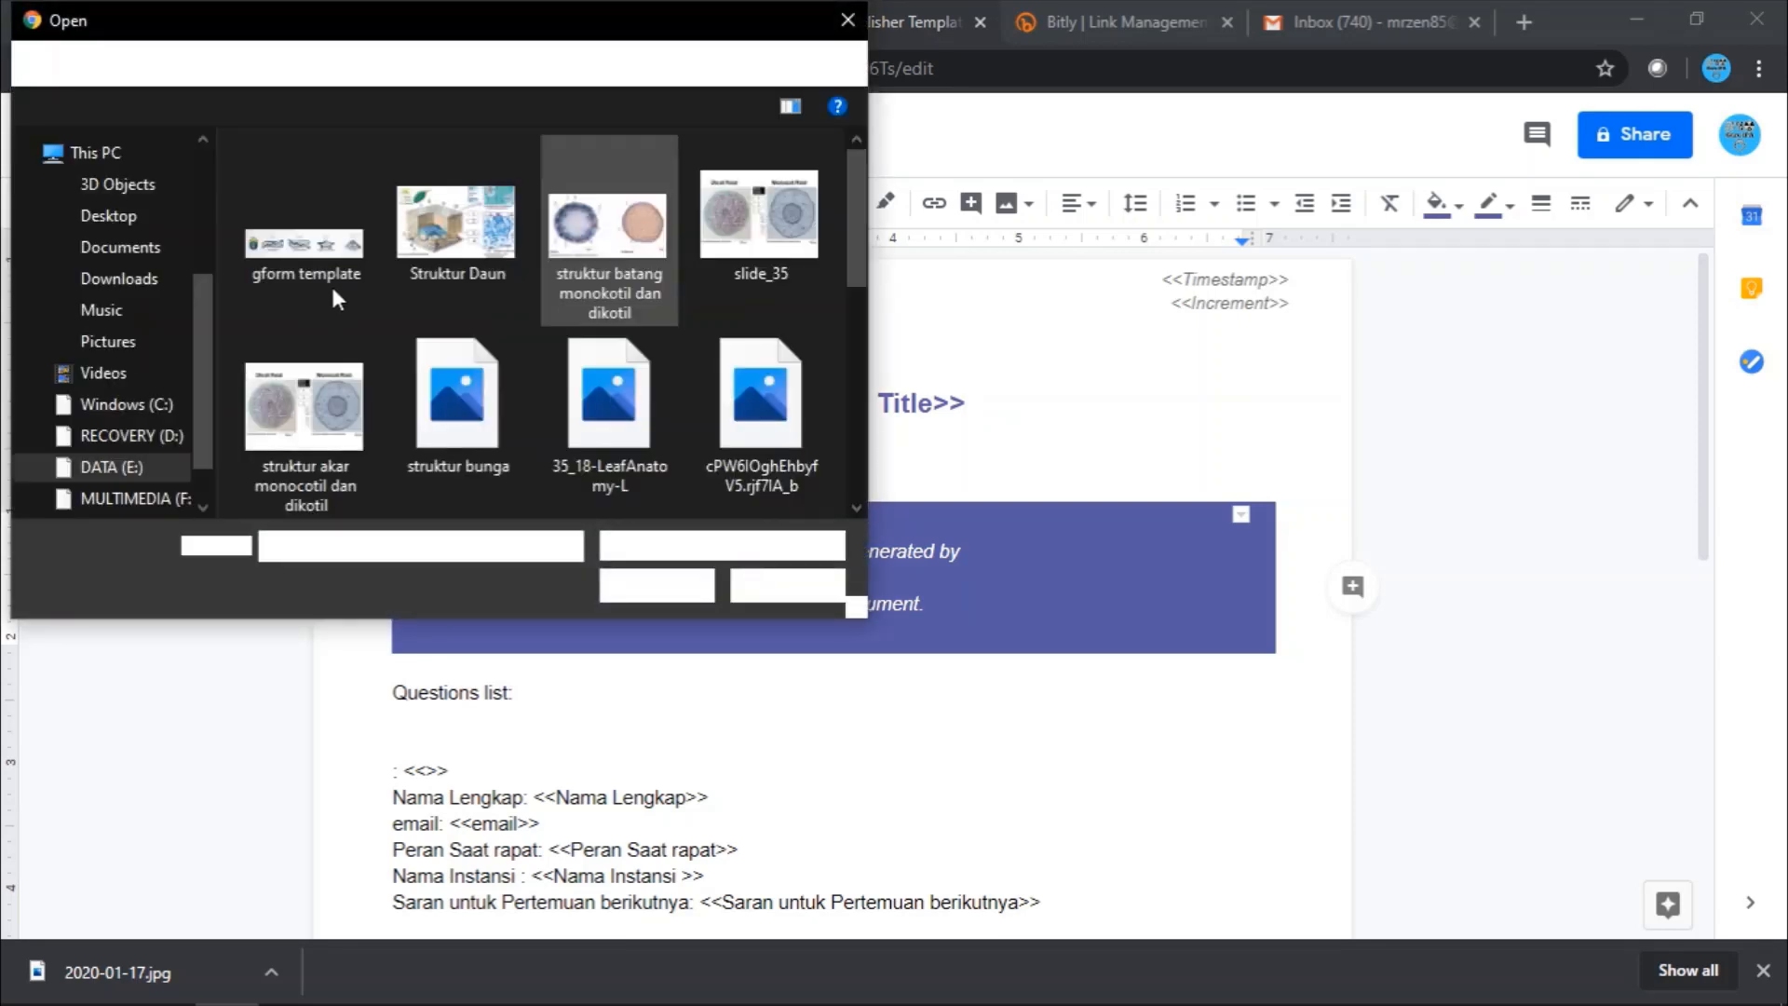
left_click(107, 343)
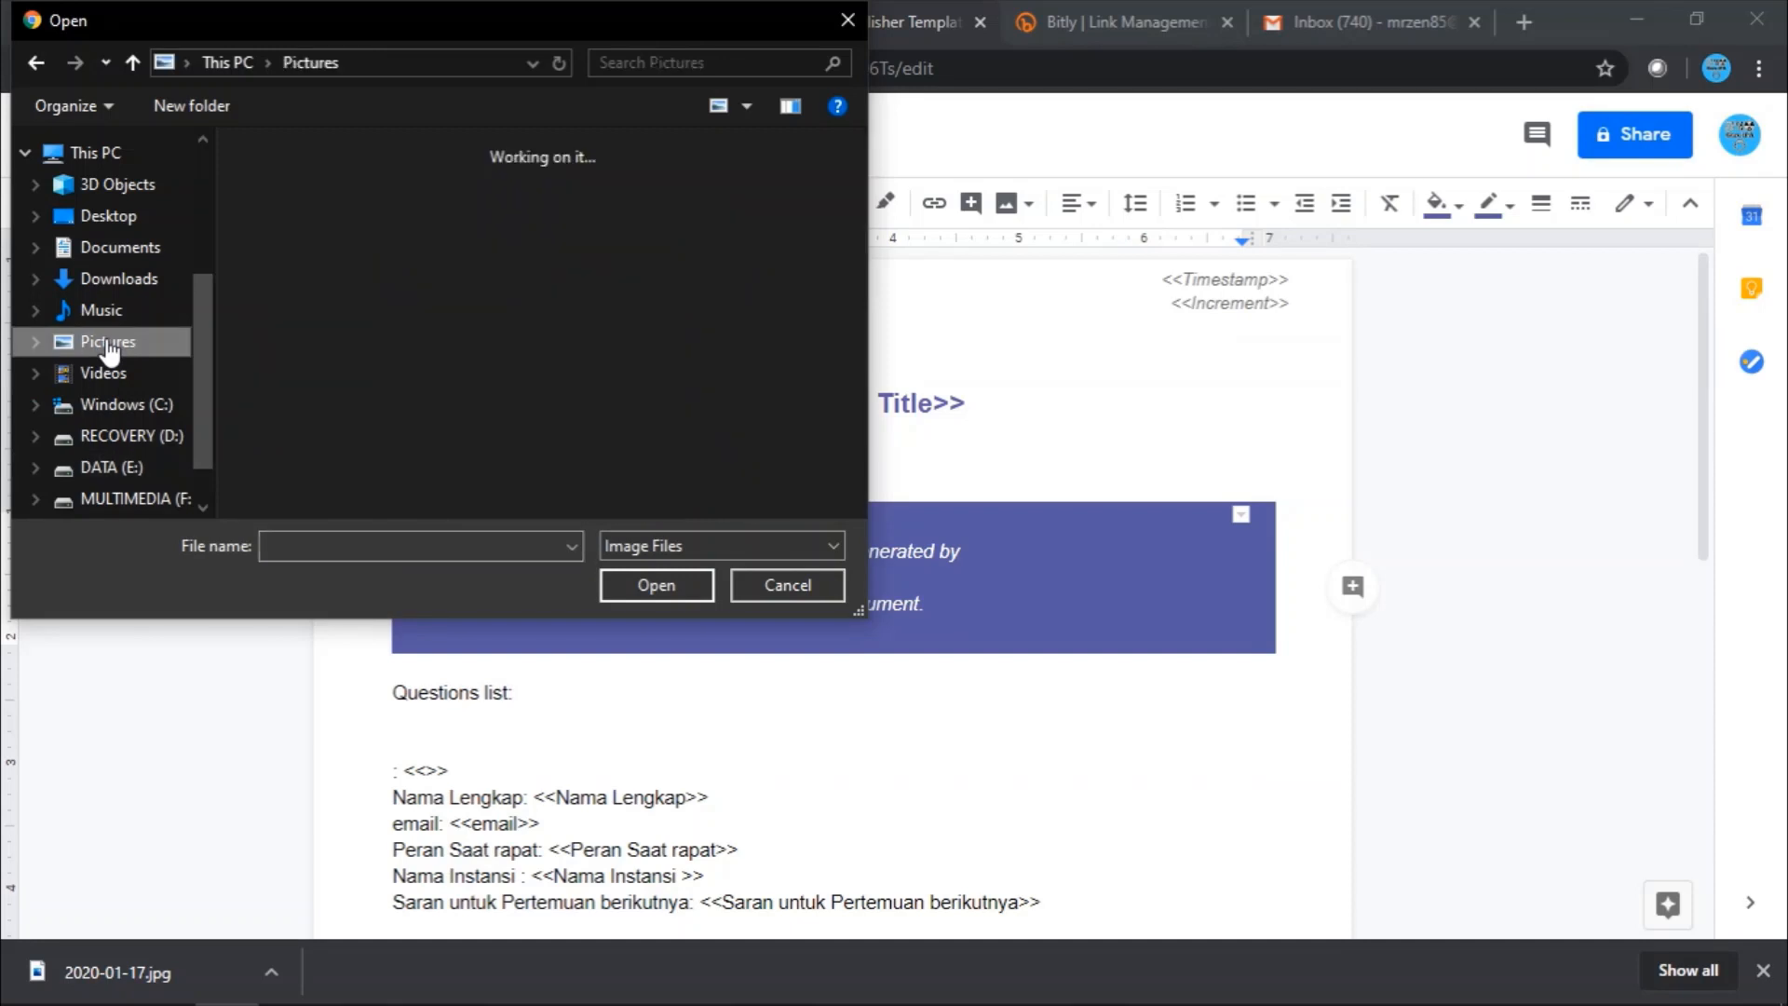
left_click(39, 63)
scroll(633, 398, "down", 5)
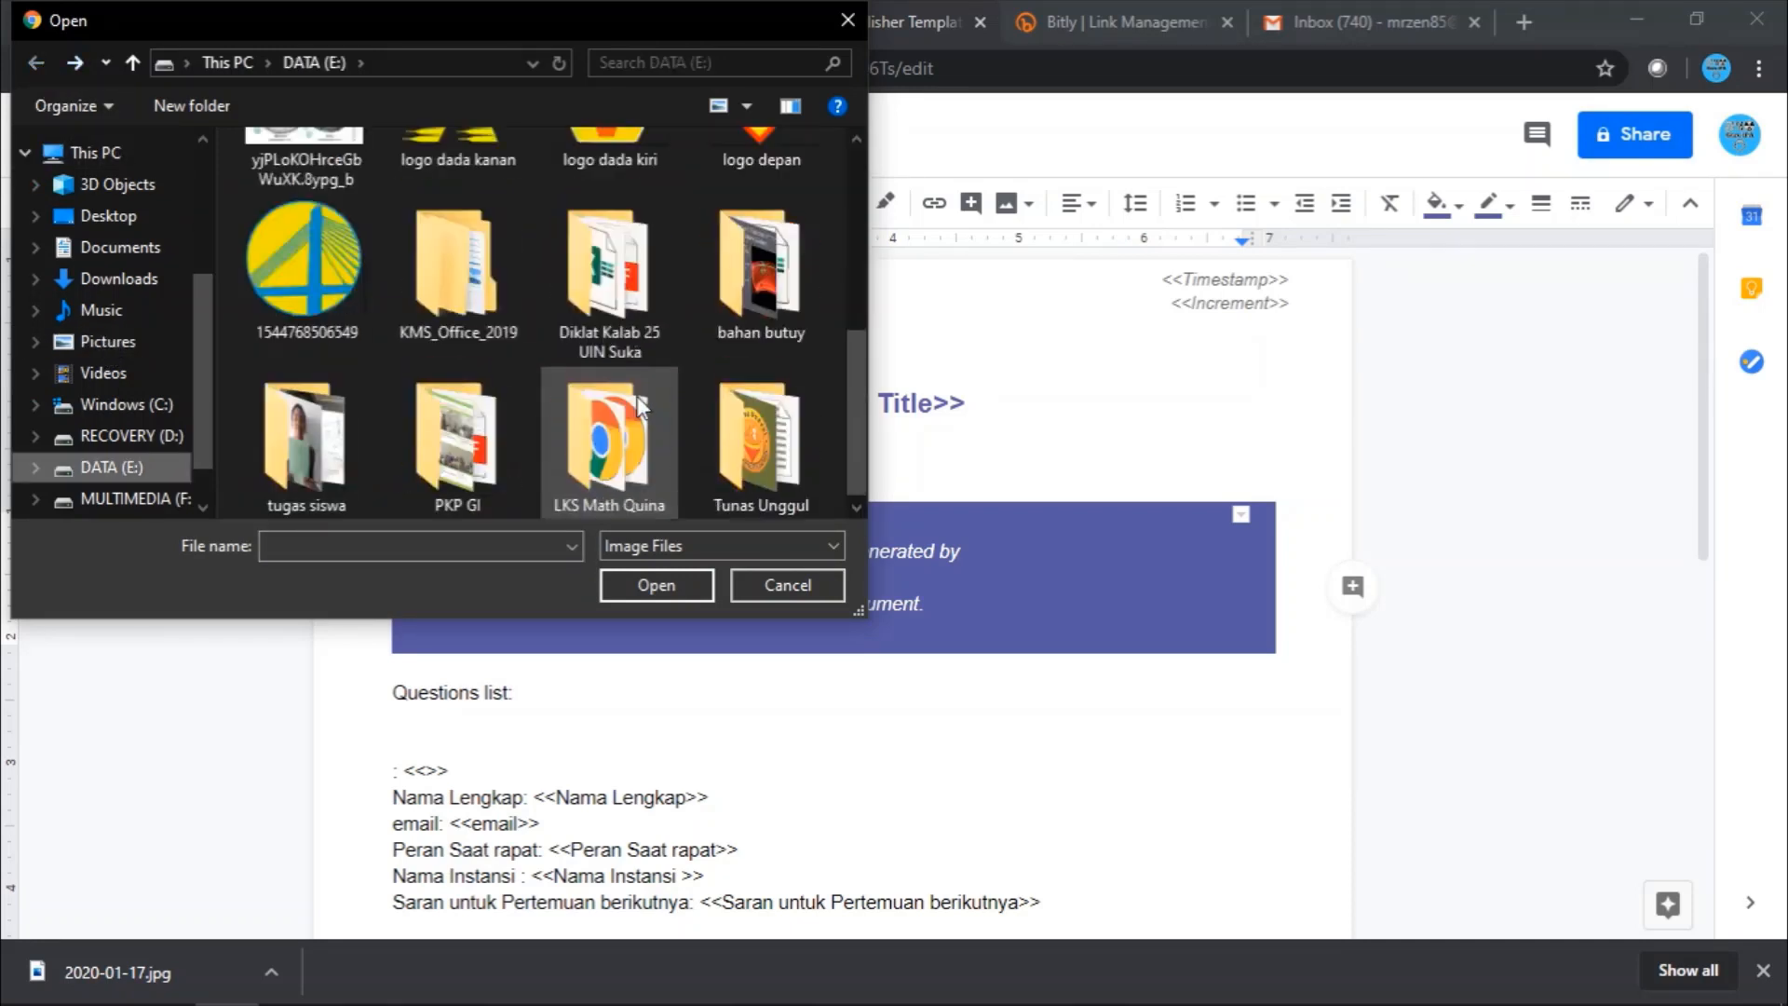
scroll(633, 405, "up", 1)
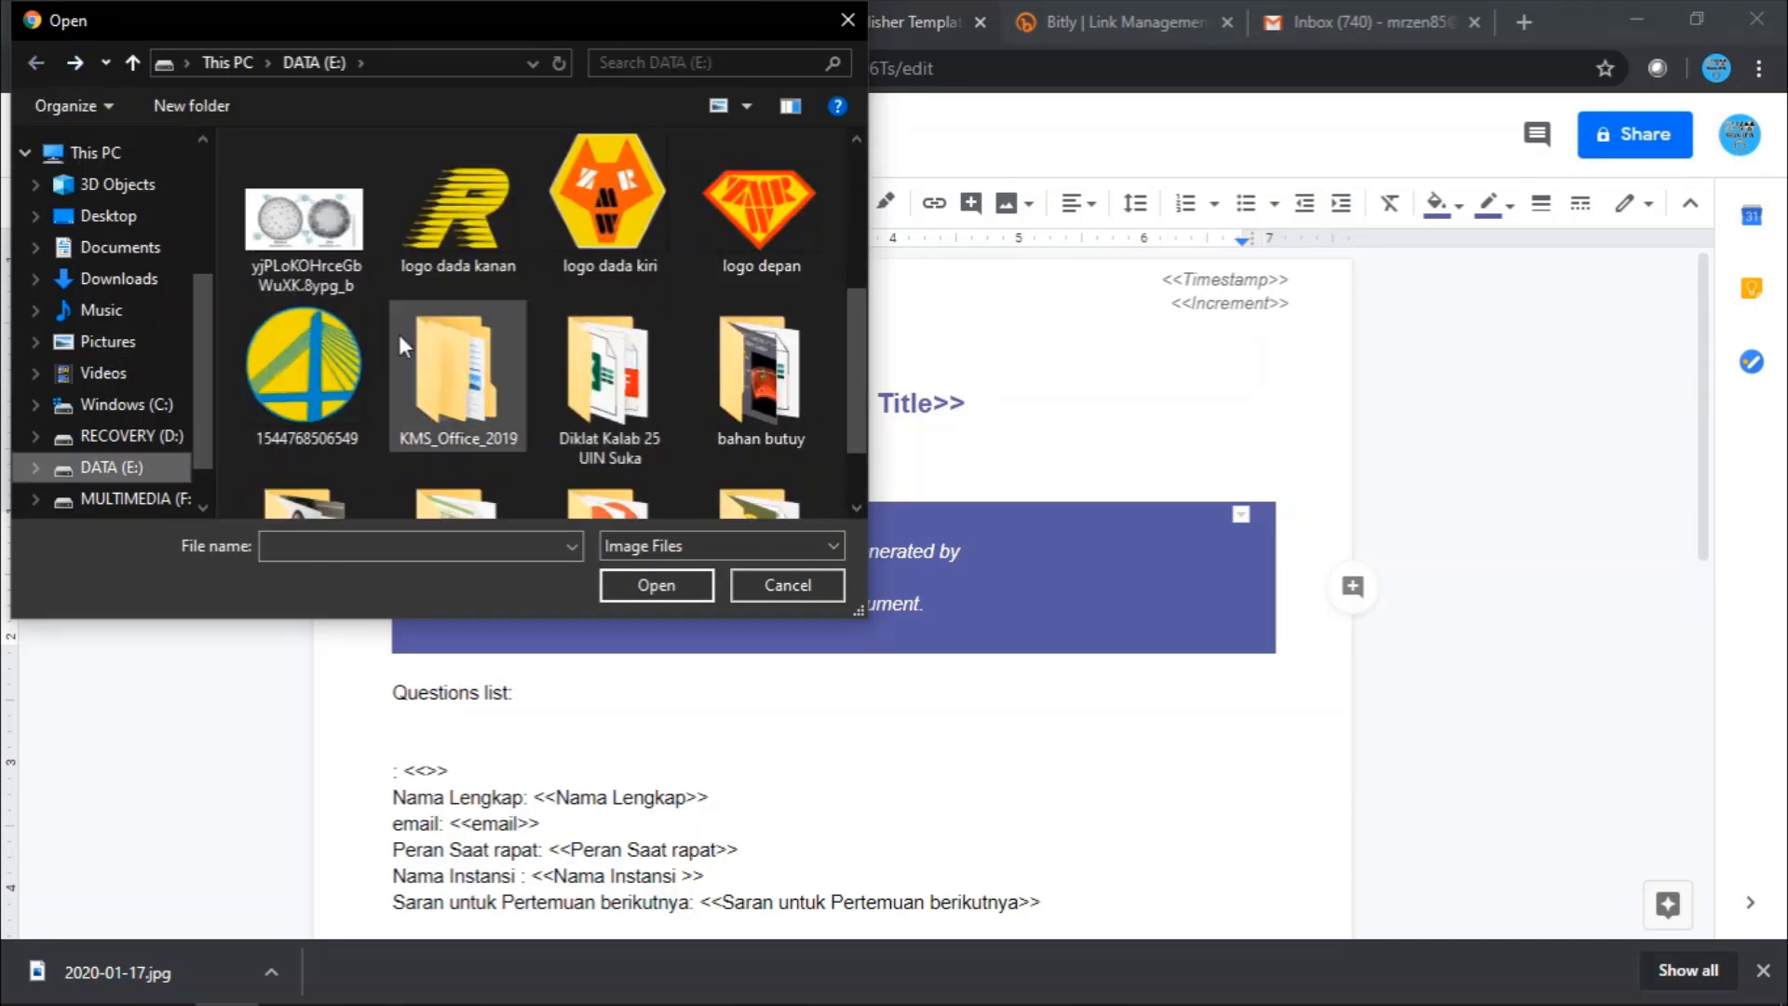
left_click(132, 339)
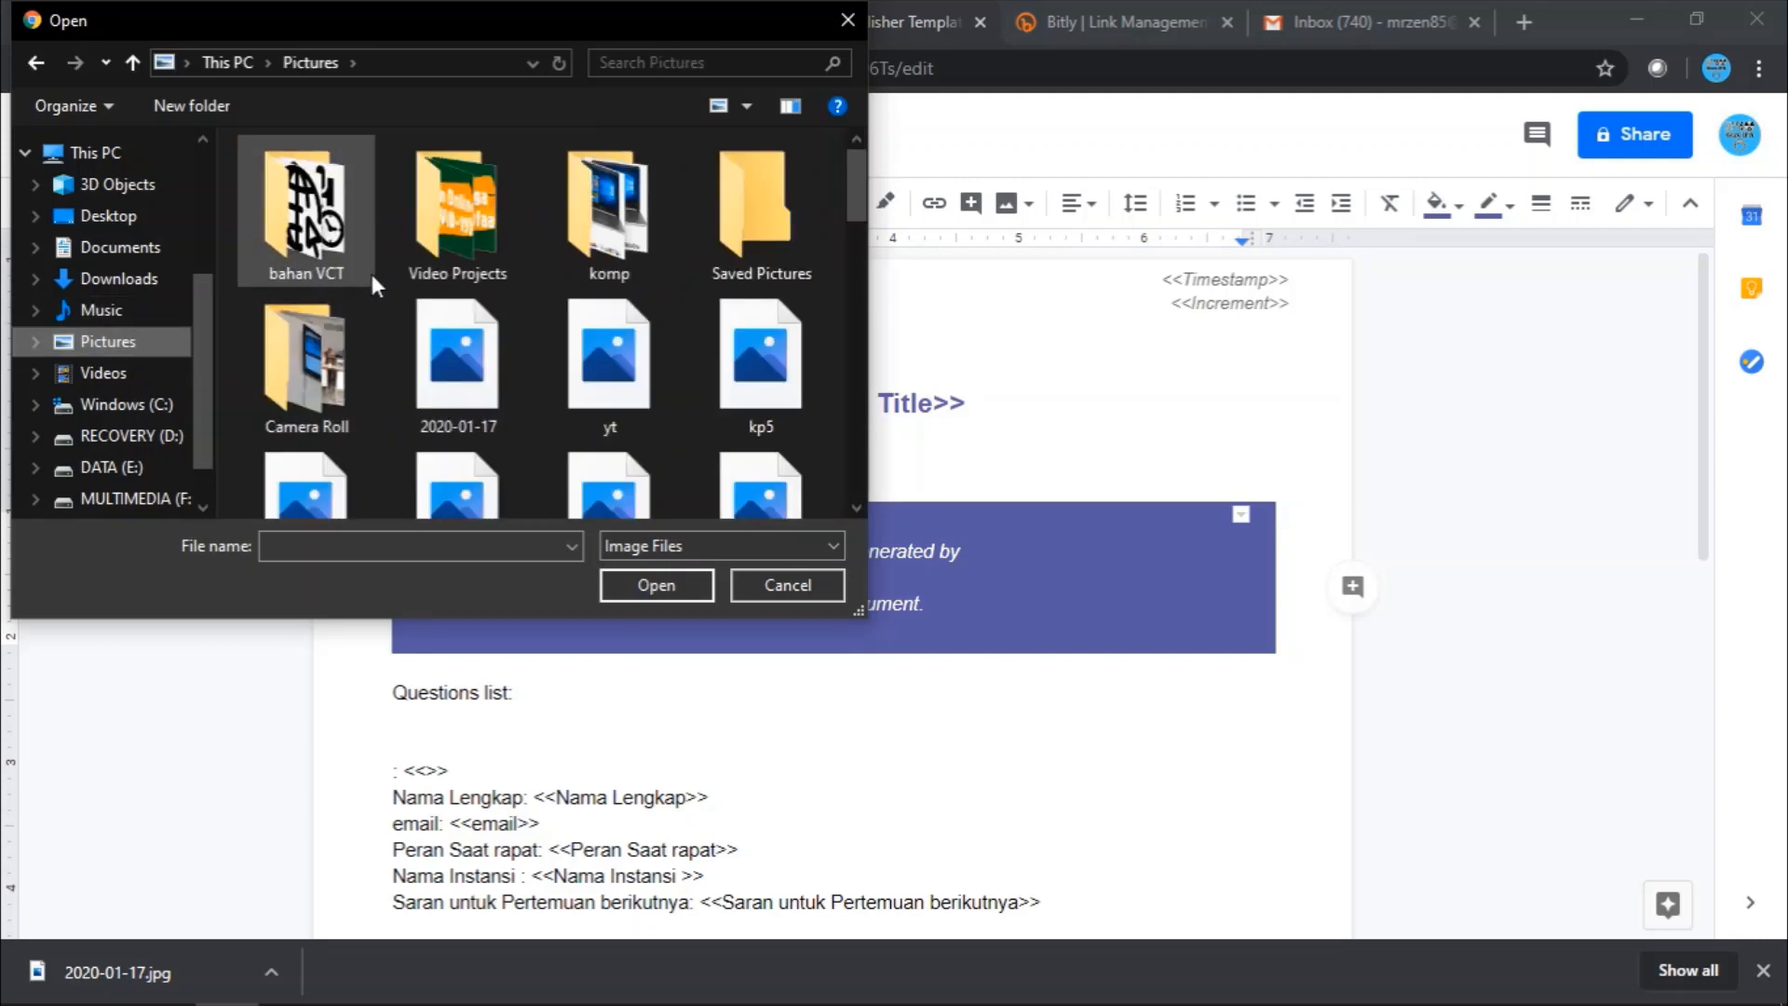
scroll(409, 293, "down", 1)
left_click(462, 220)
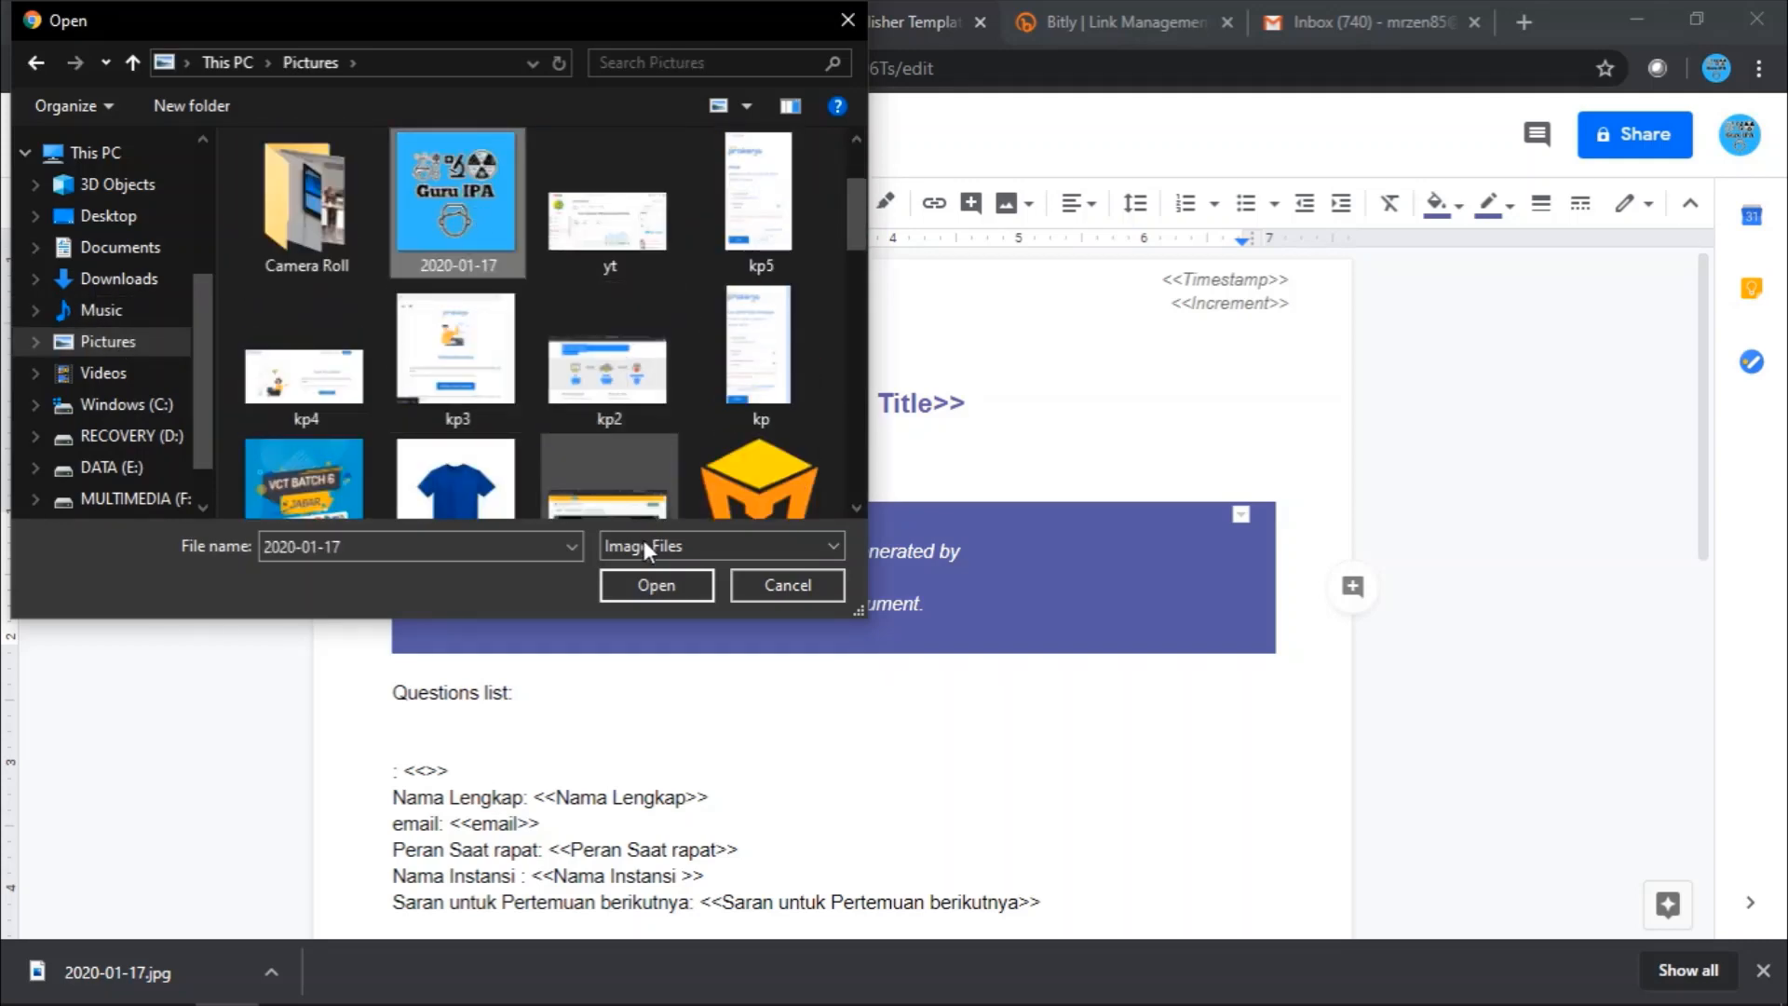
left_click(655, 584)
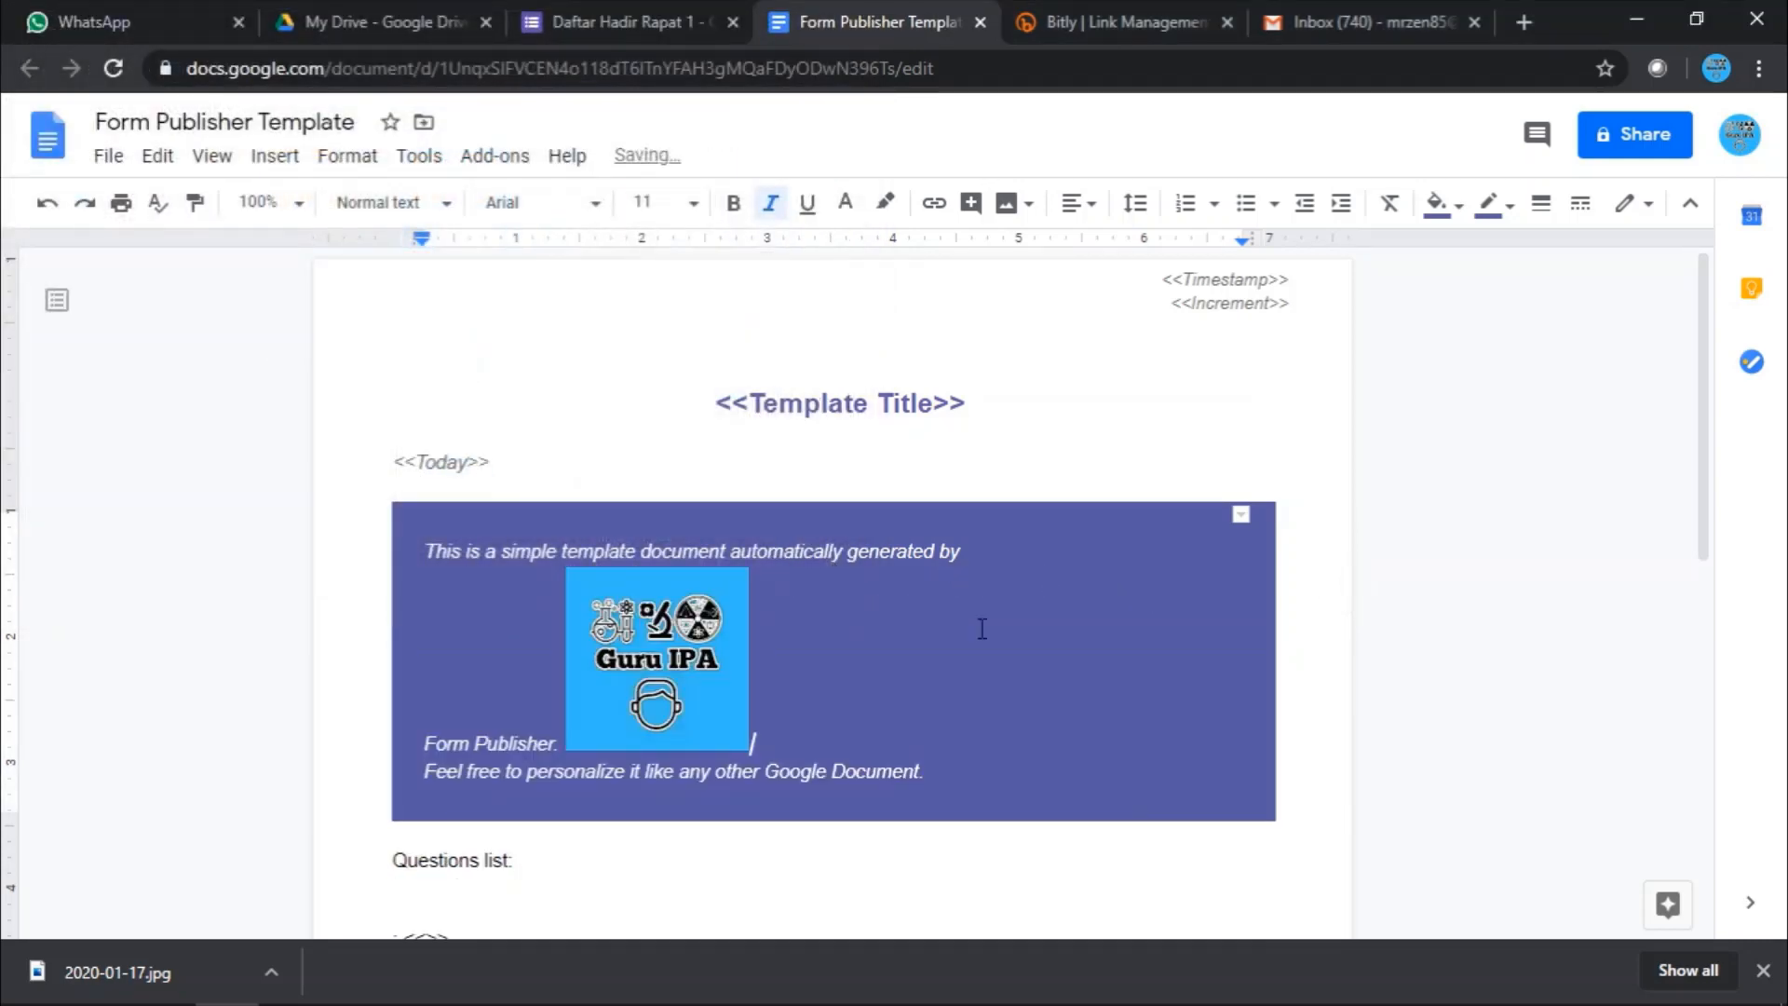
- Try the logo's wrap, break and inline layouts, then open its Image options
left_click(647, 664)
right_click(647, 661)
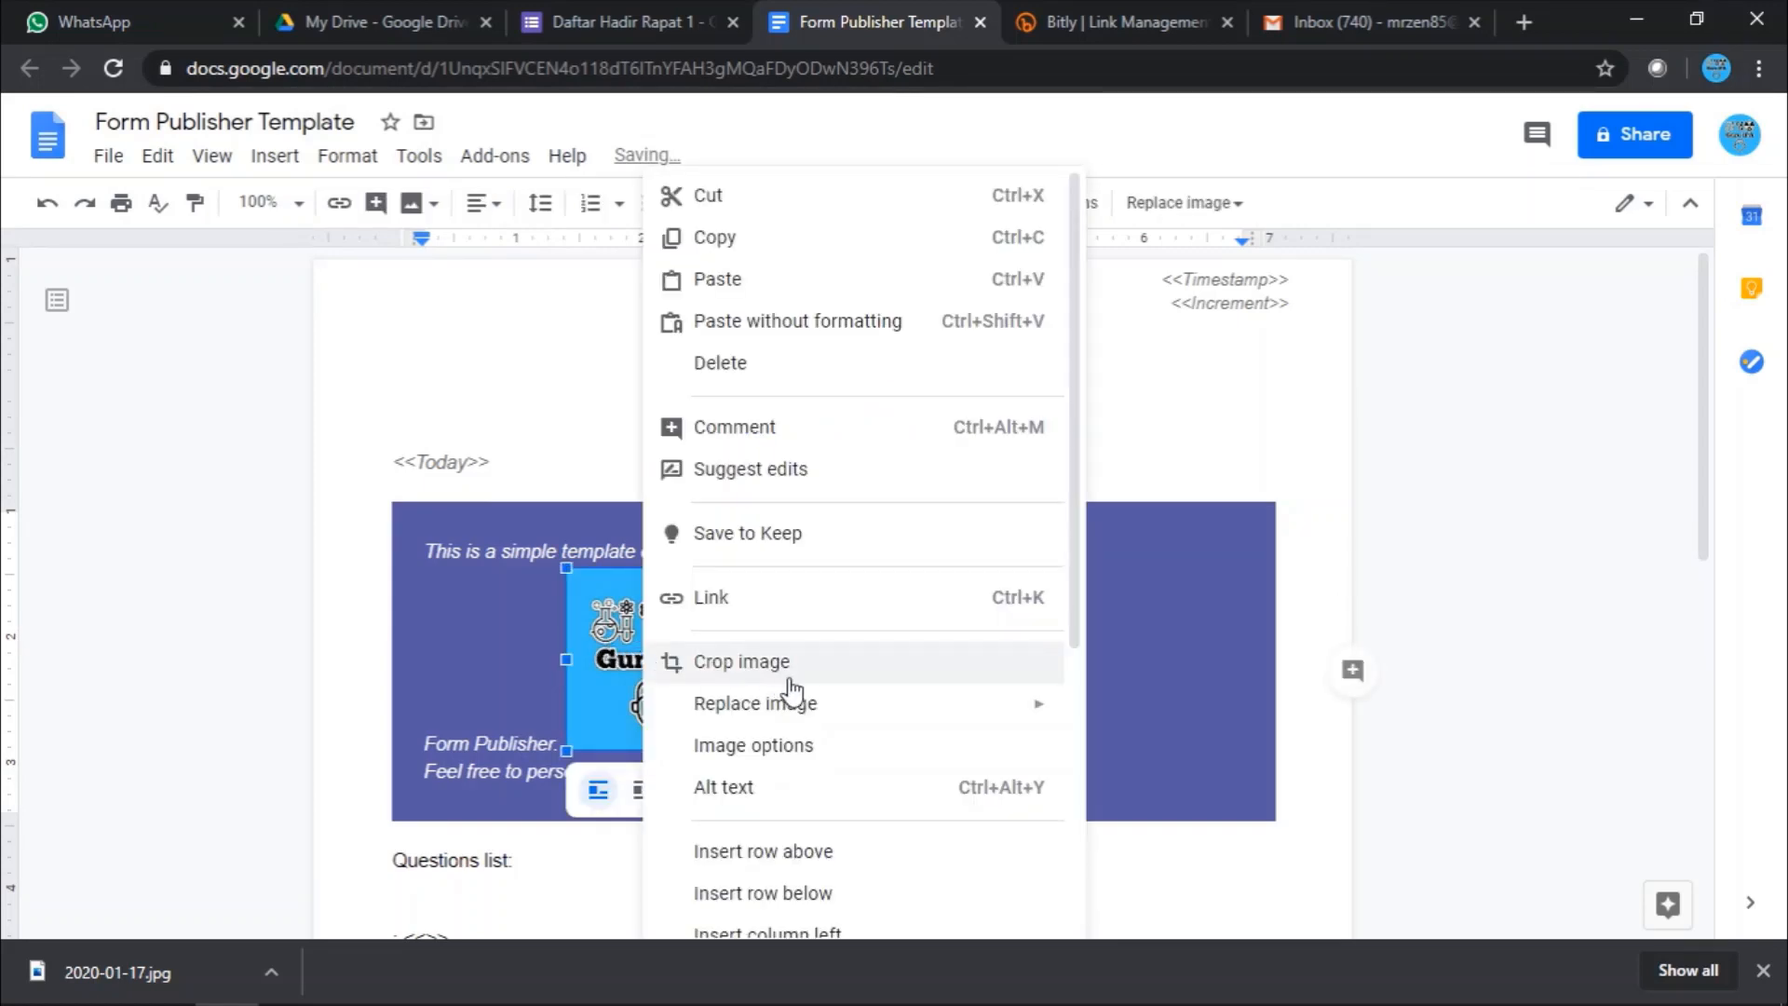
left_click(614, 649)
right_click(658, 635)
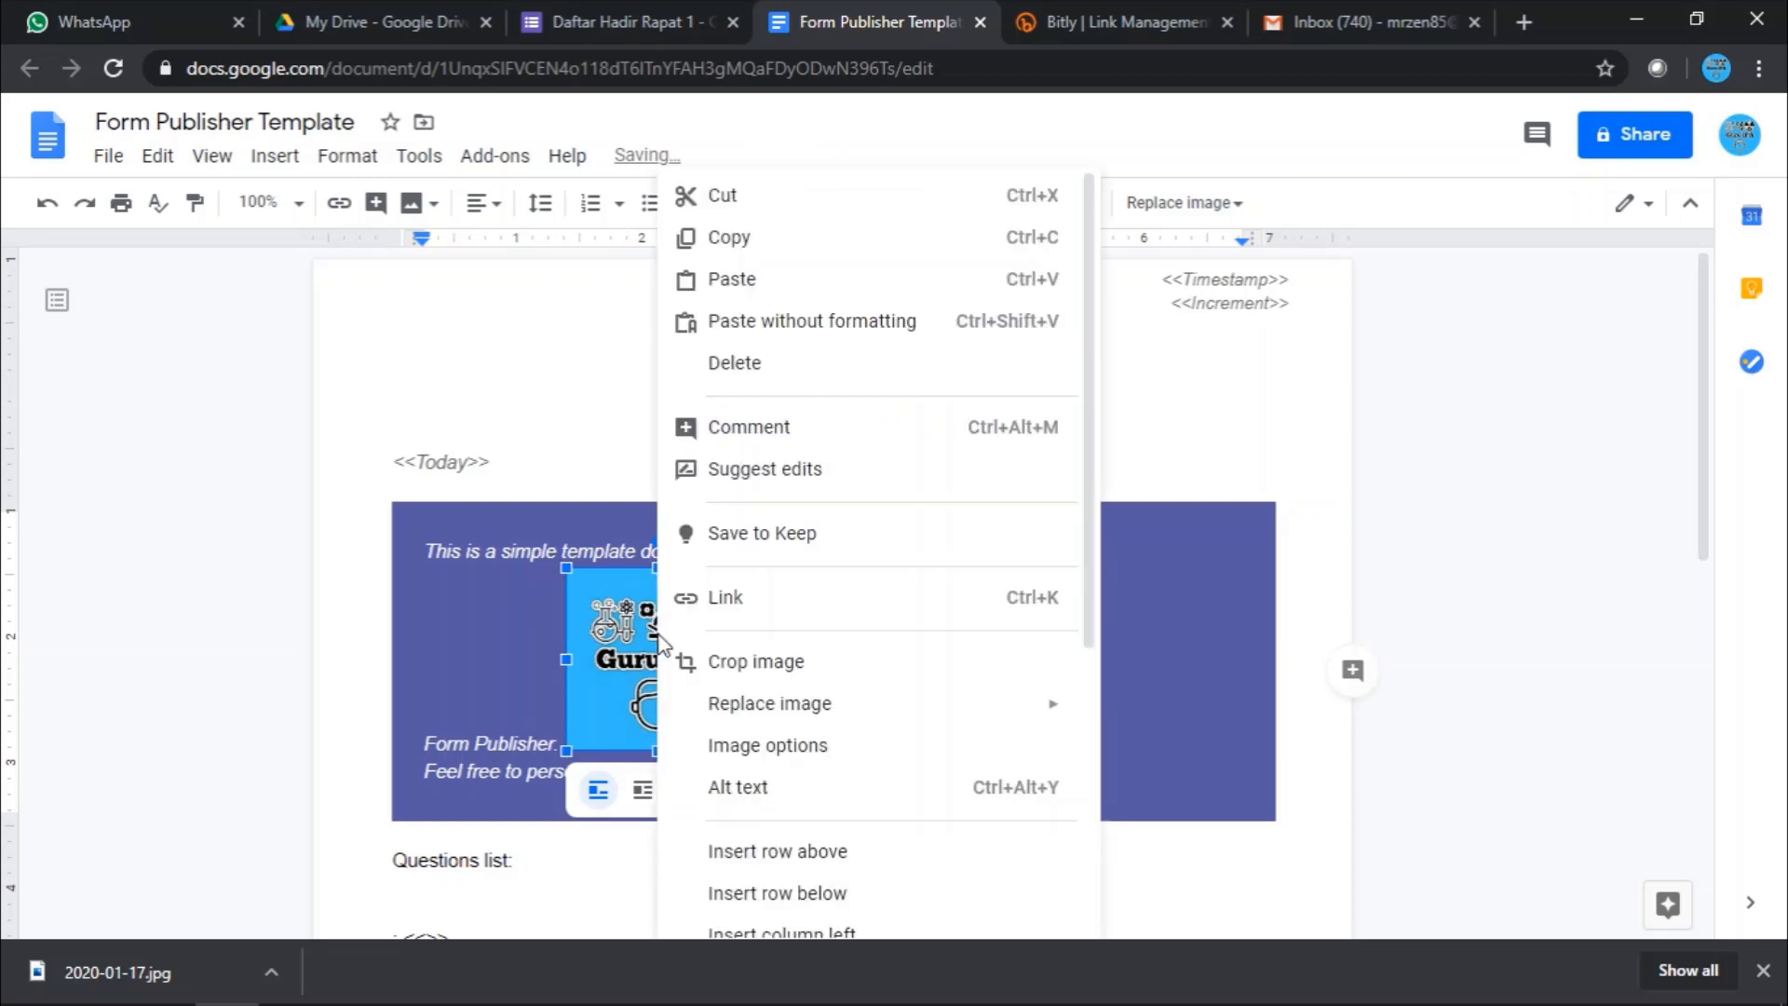
left_click(649, 631)
left_click(644, 790)
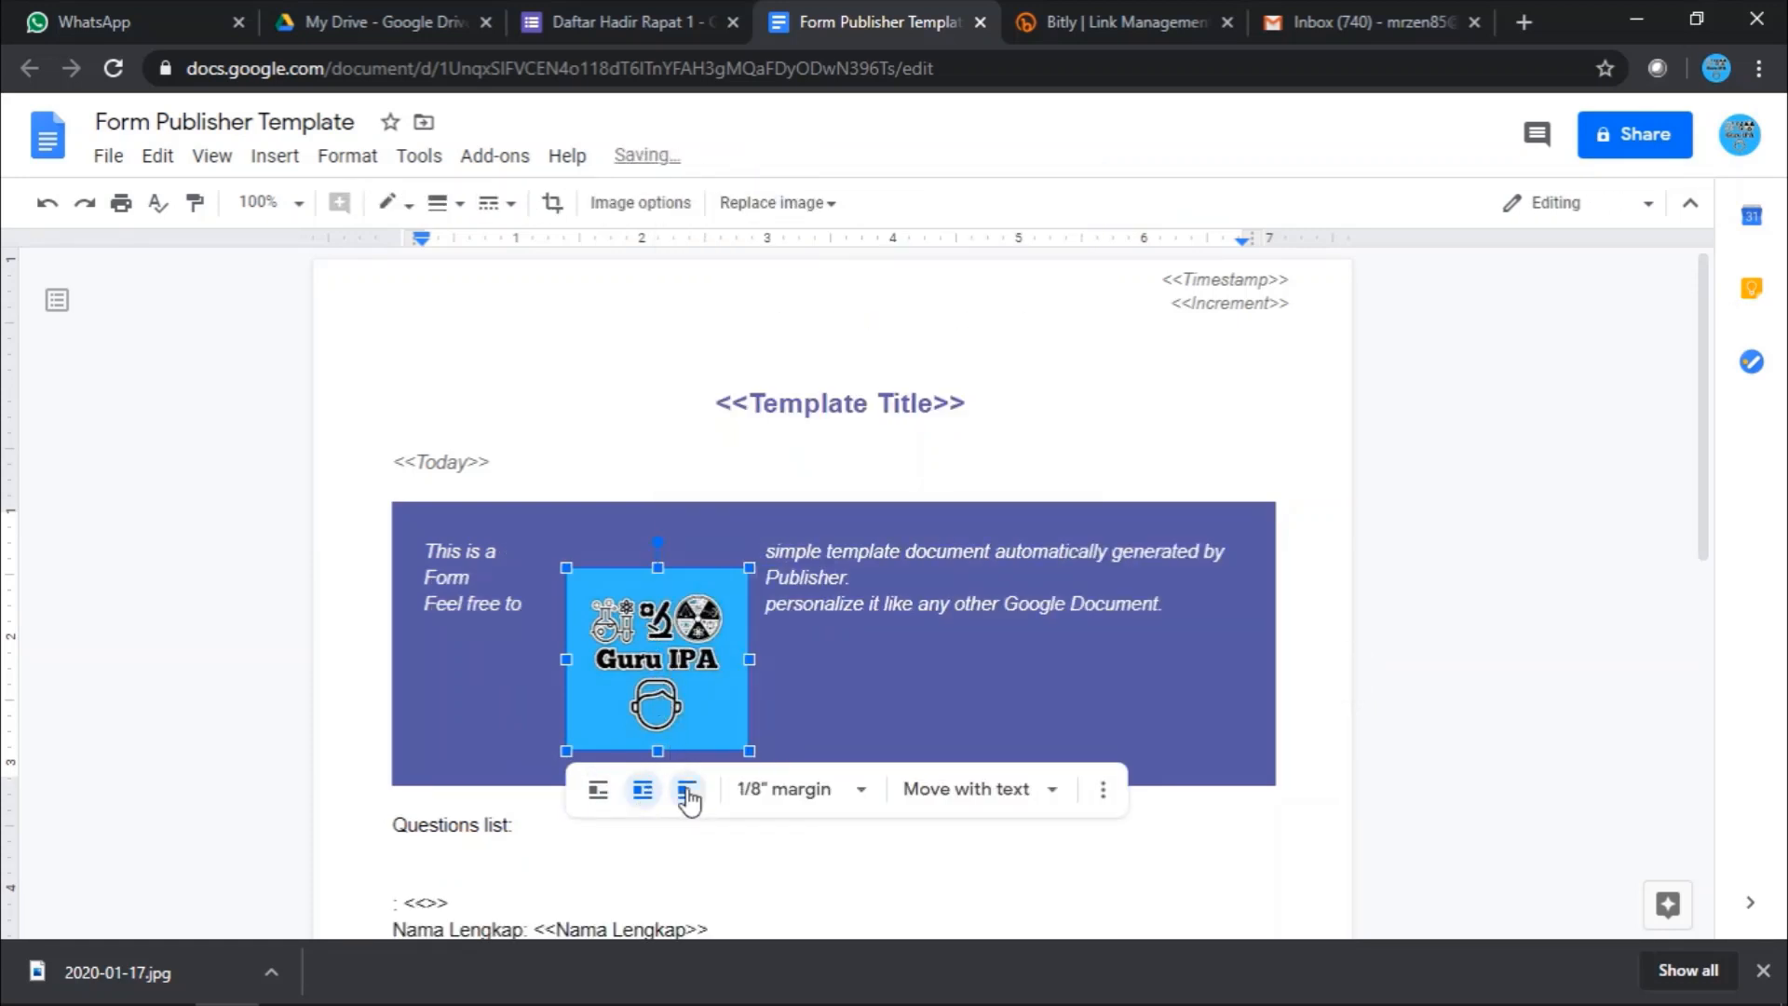
left_click(686, 791)
left_click(608, 791)
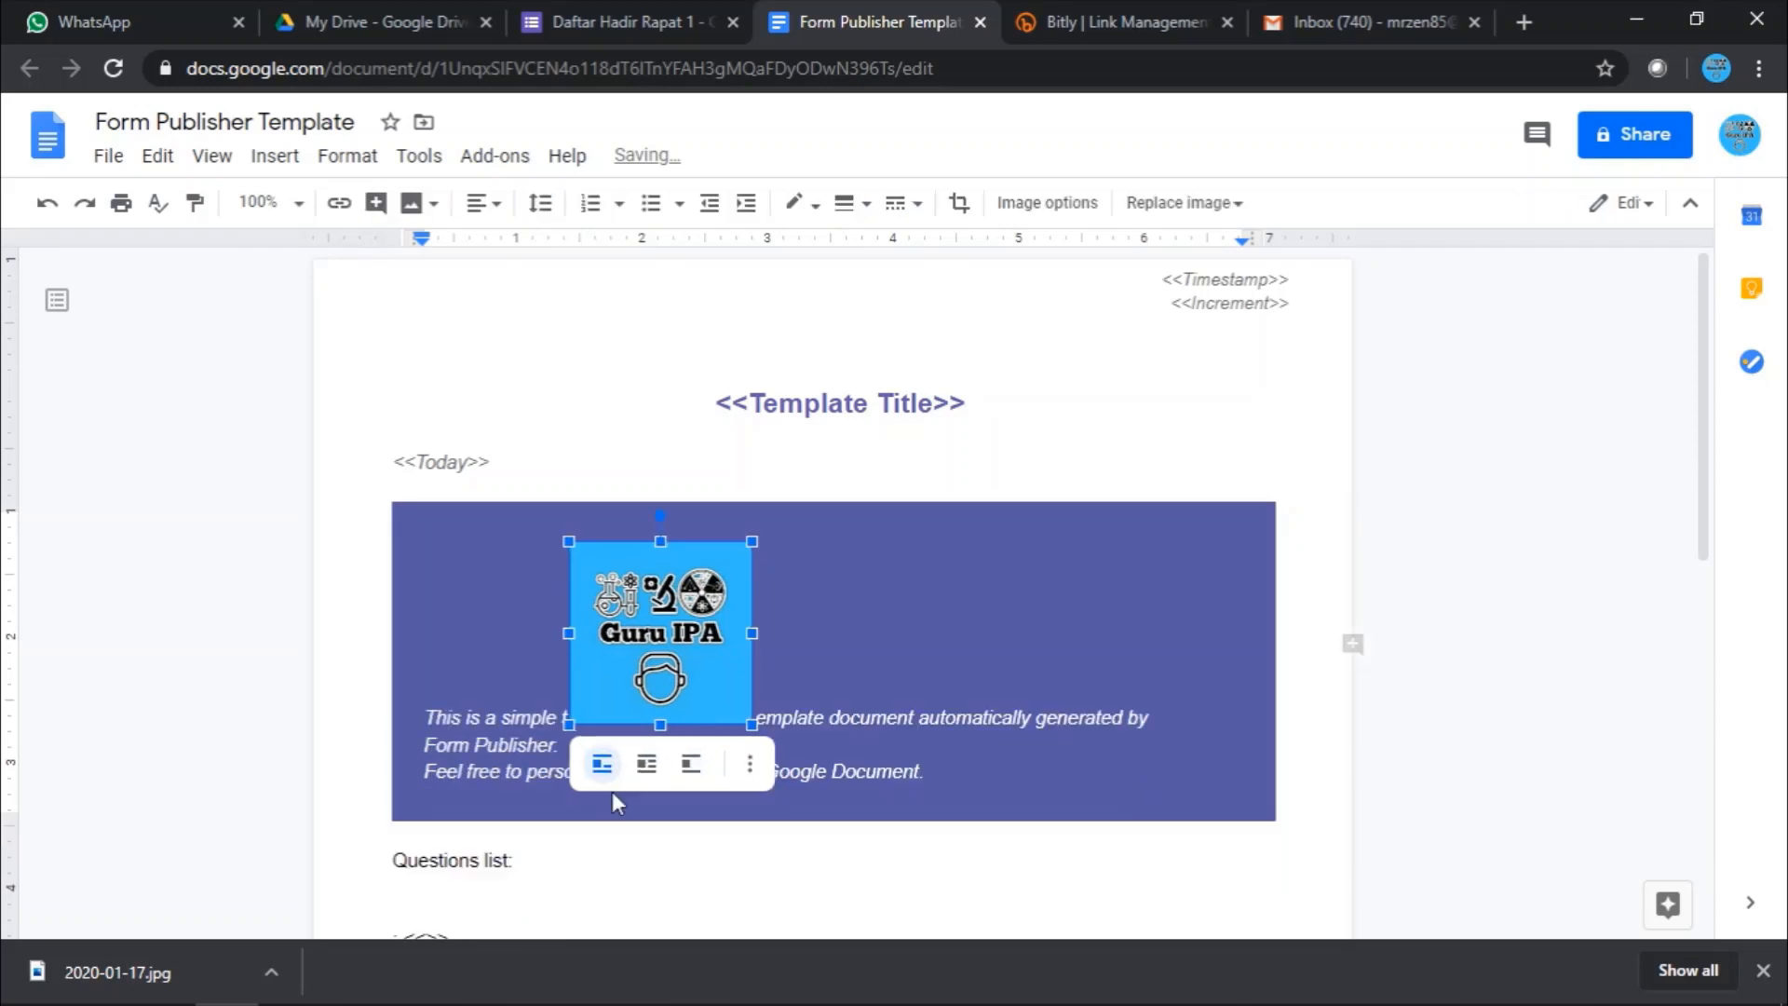
left_click(751, 769)
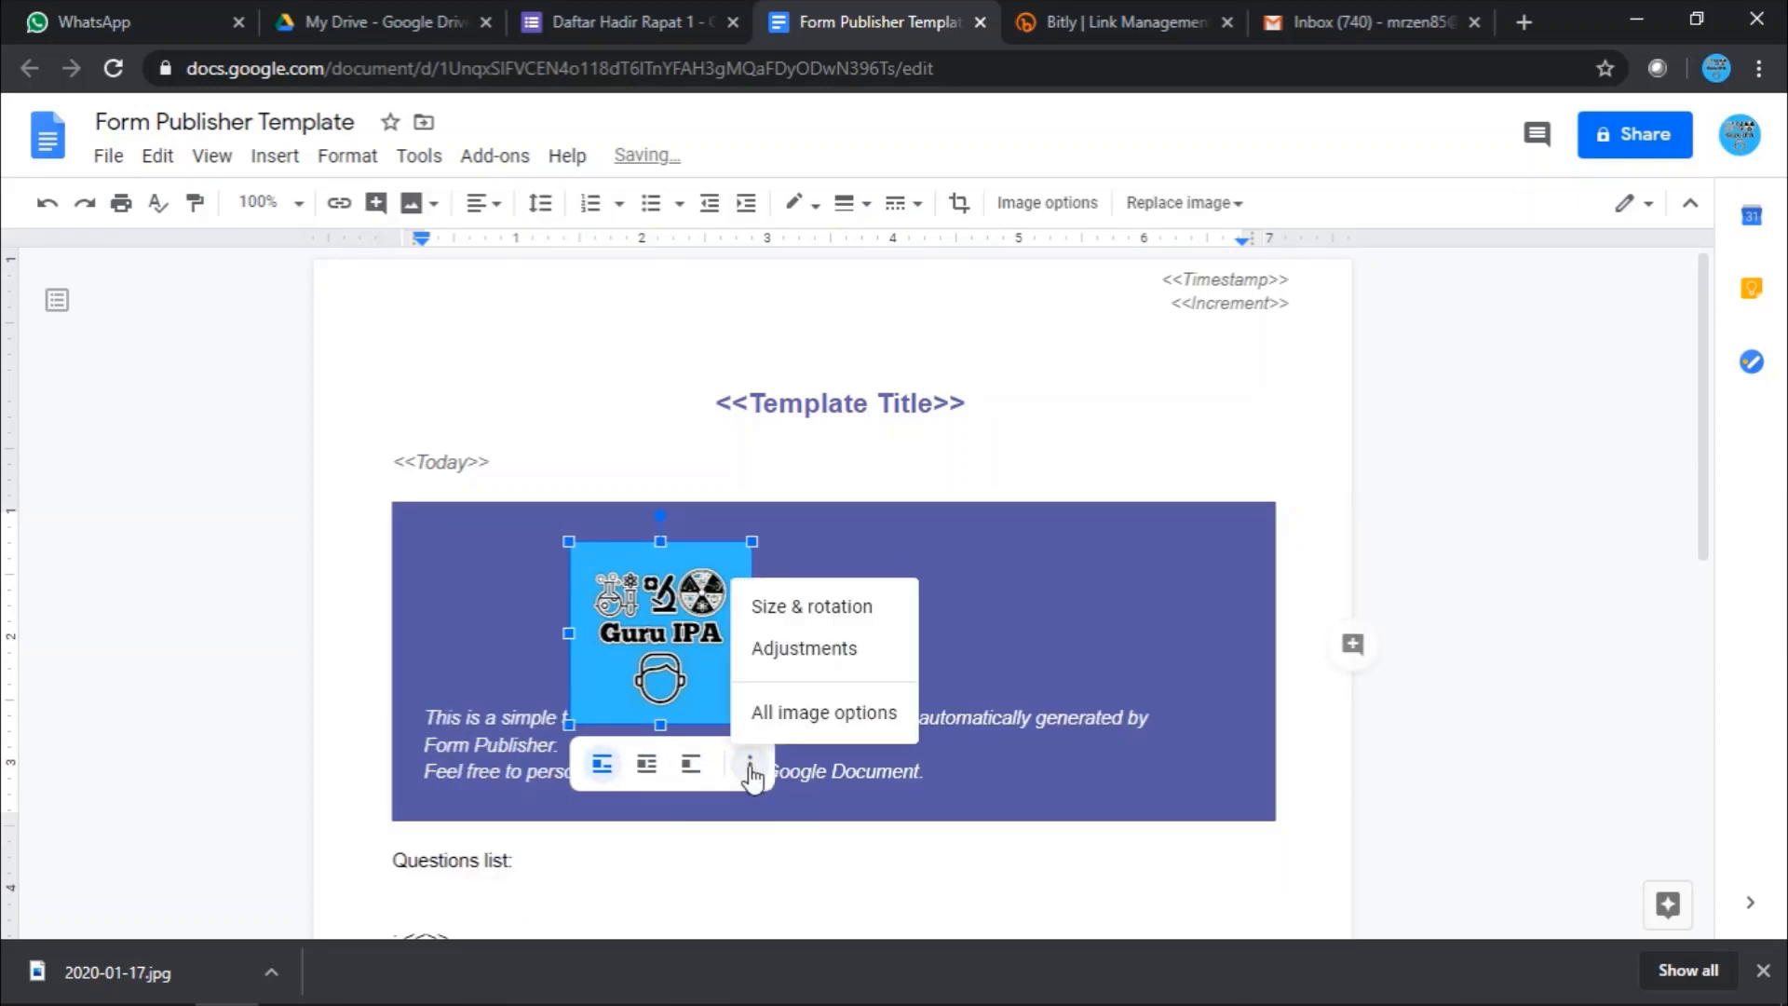
left_click(814, 648)
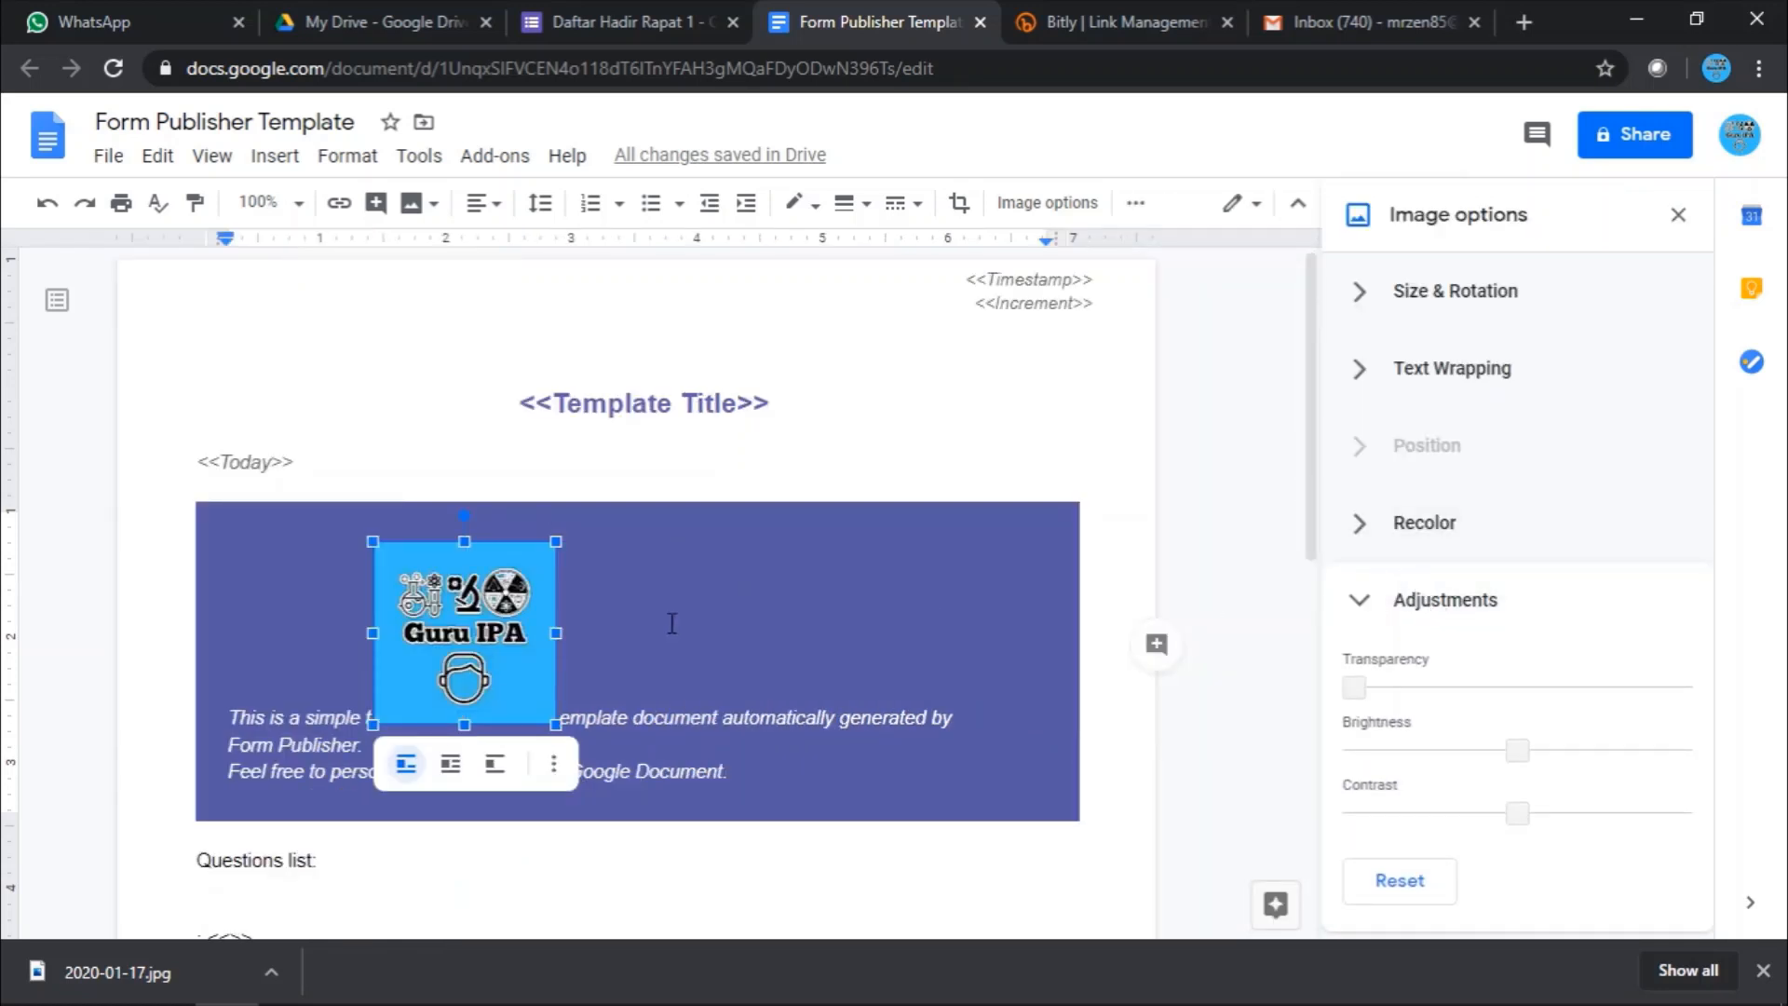
- Set the logo to wrap text and drag it to the banner's right edge
left_click_drag(606, 627, 685, 637)
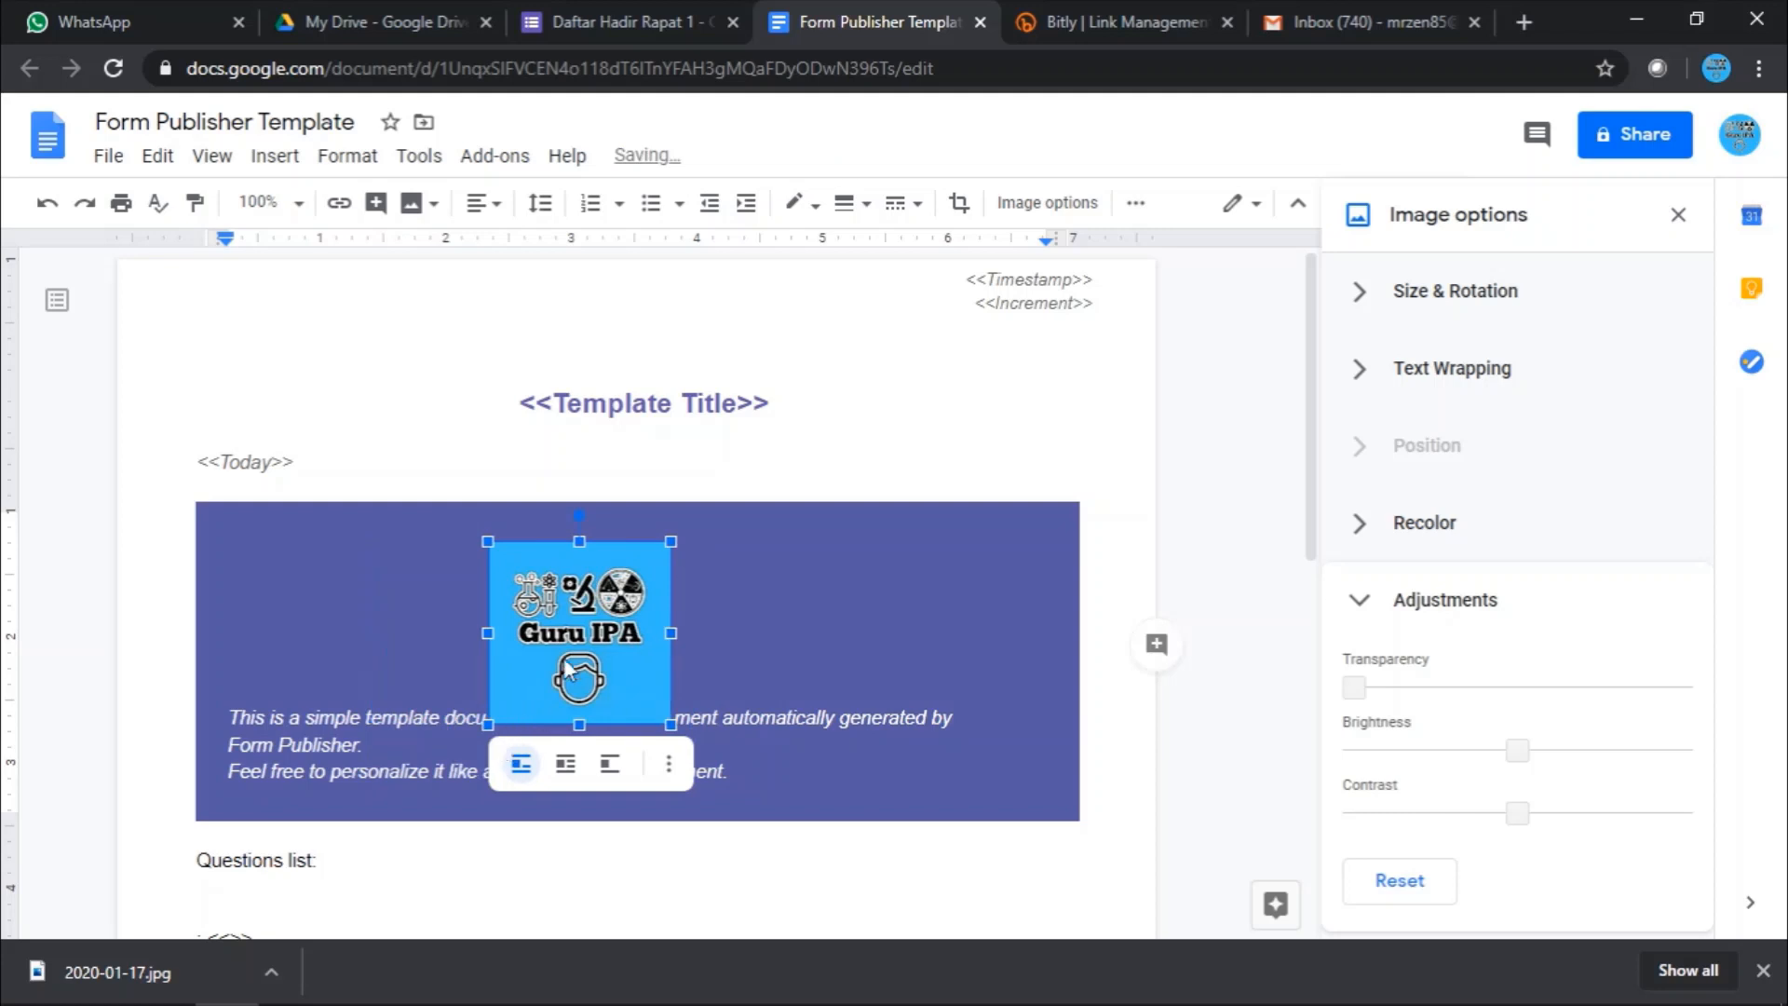
left_click_drag(958, 643, 956, 642)
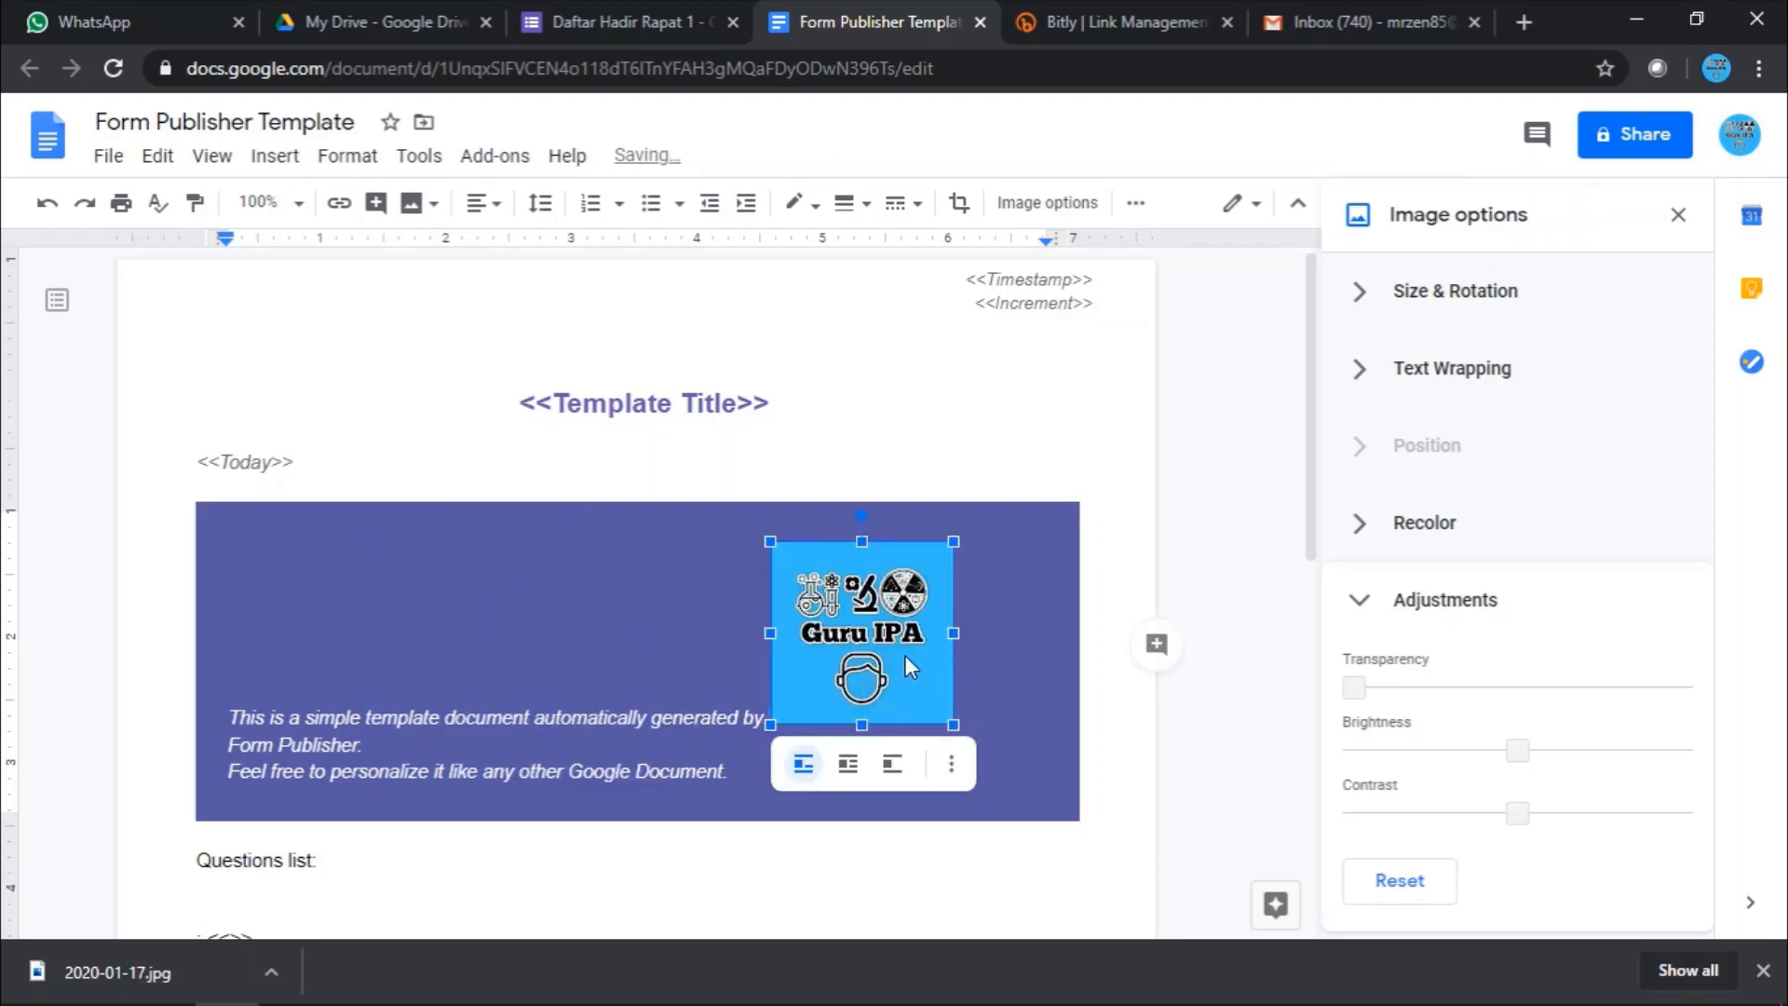
left_click(1678, 214)
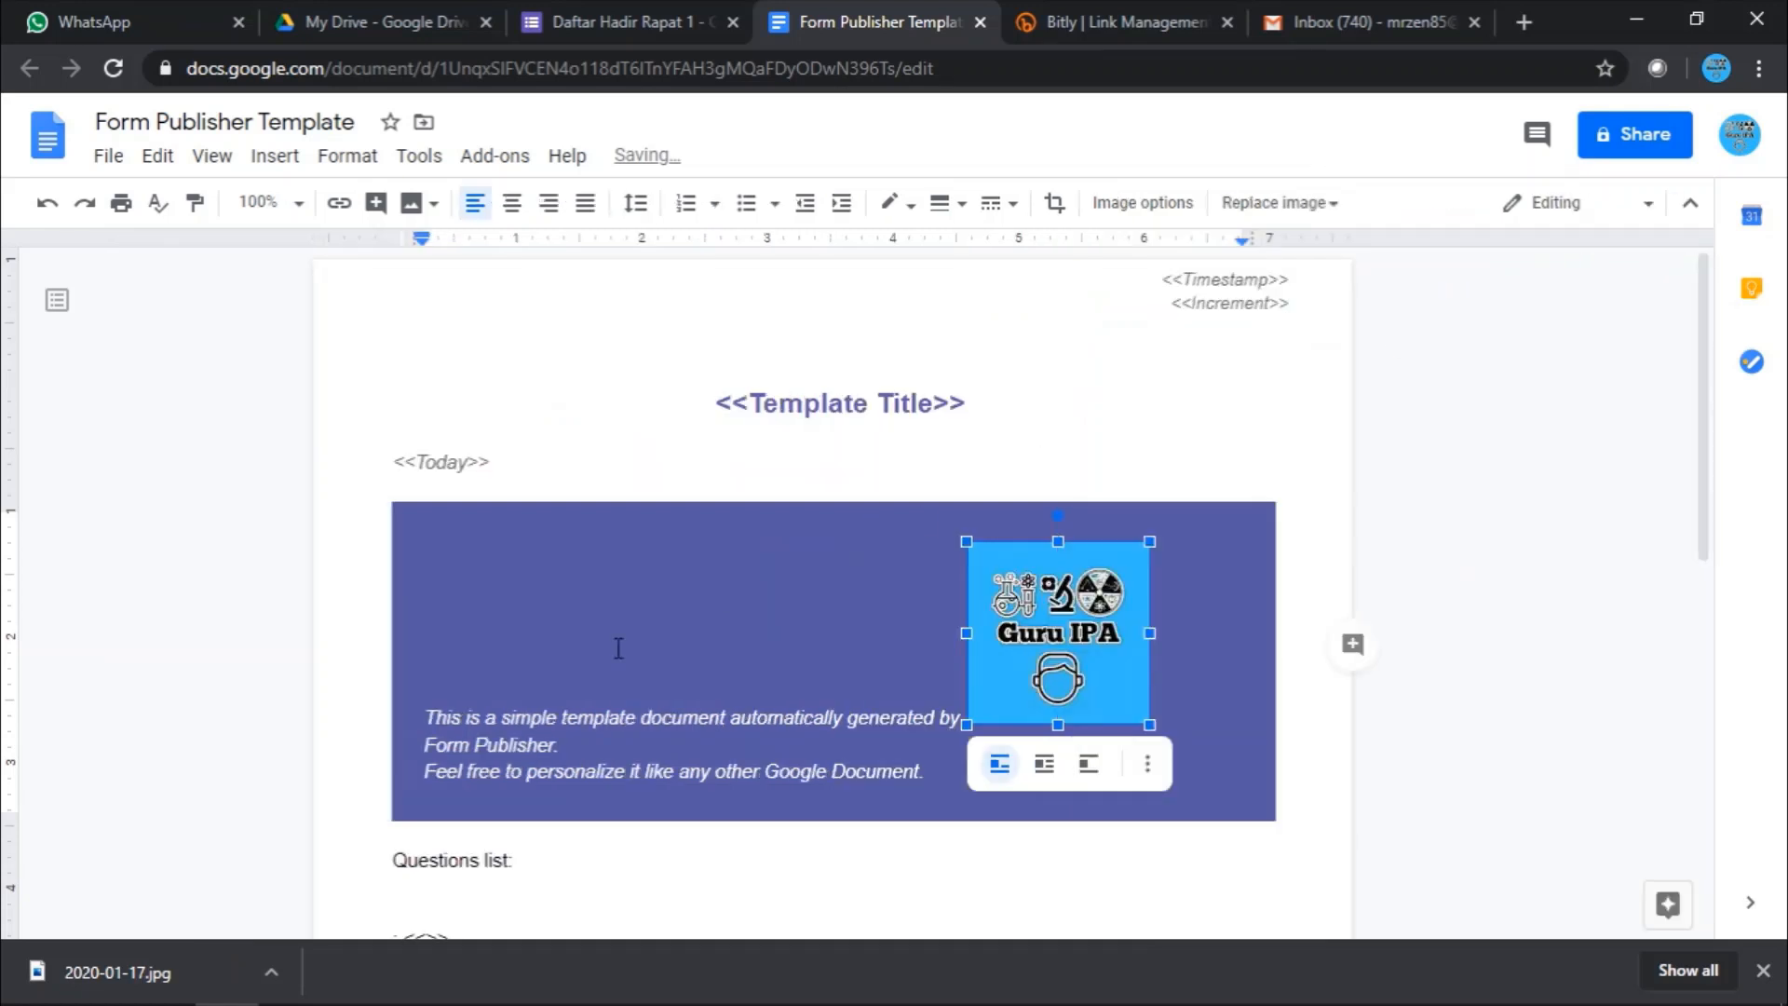
left_click(1046, 769)
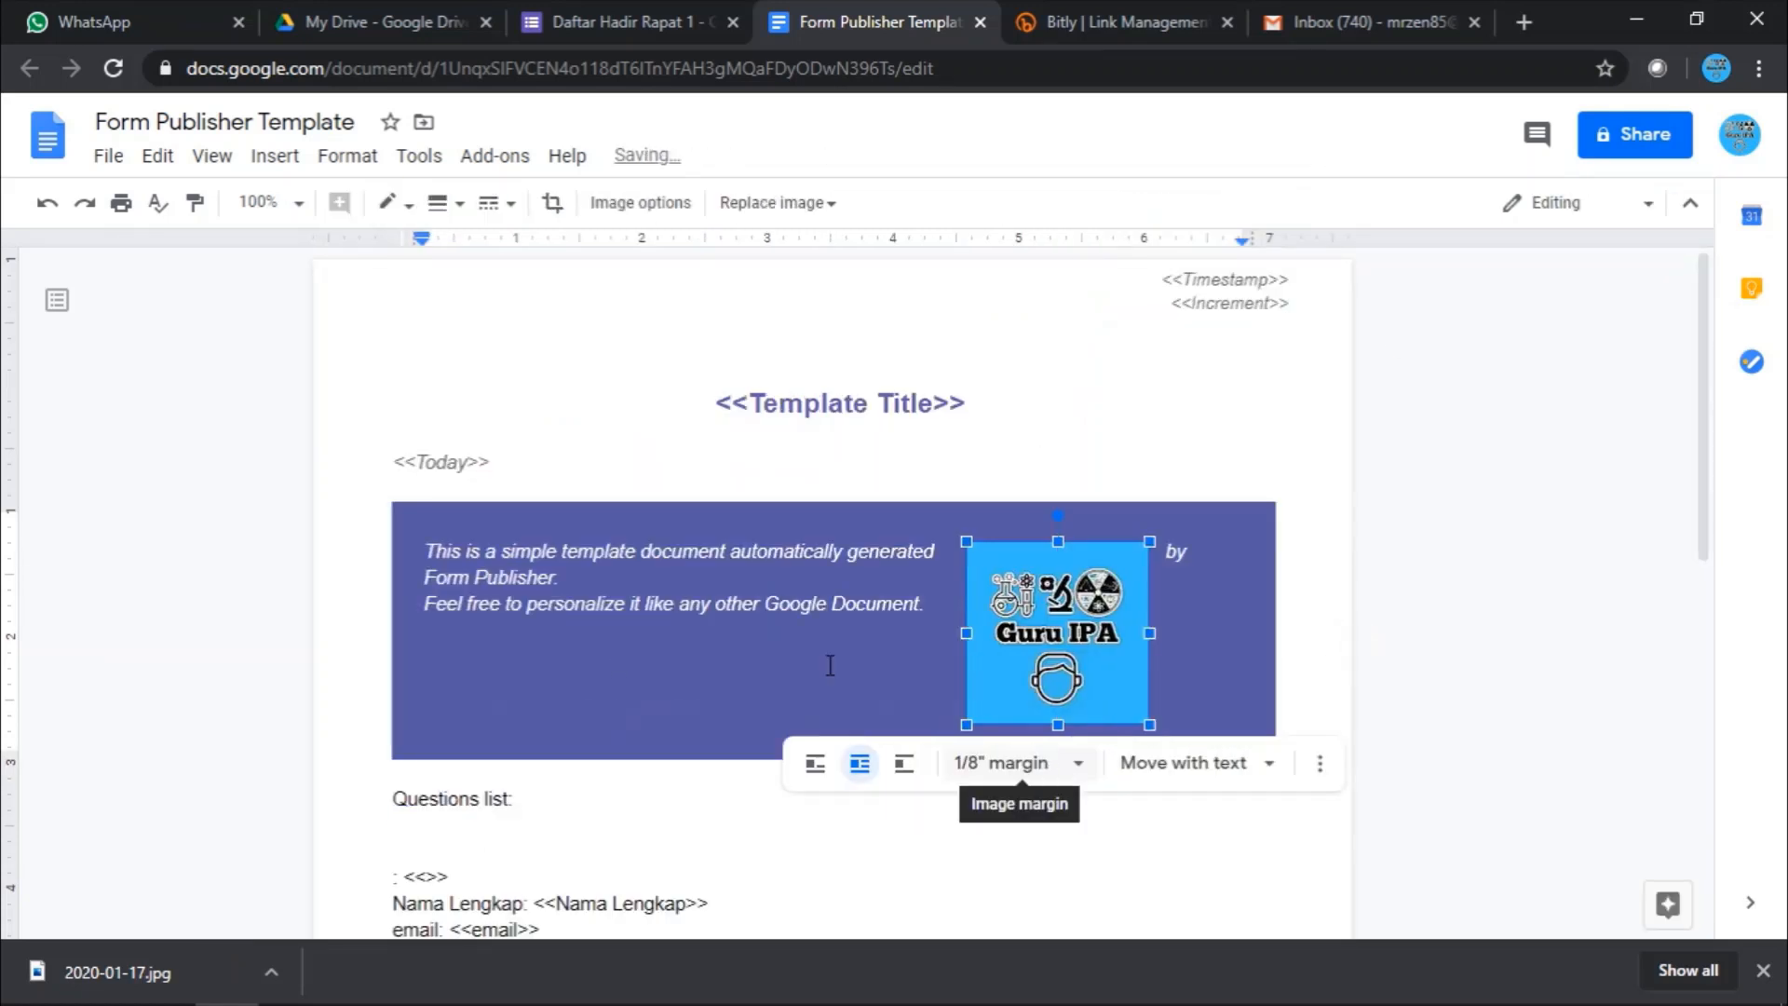
left_click_drag(1080, 588, 1161, 622)
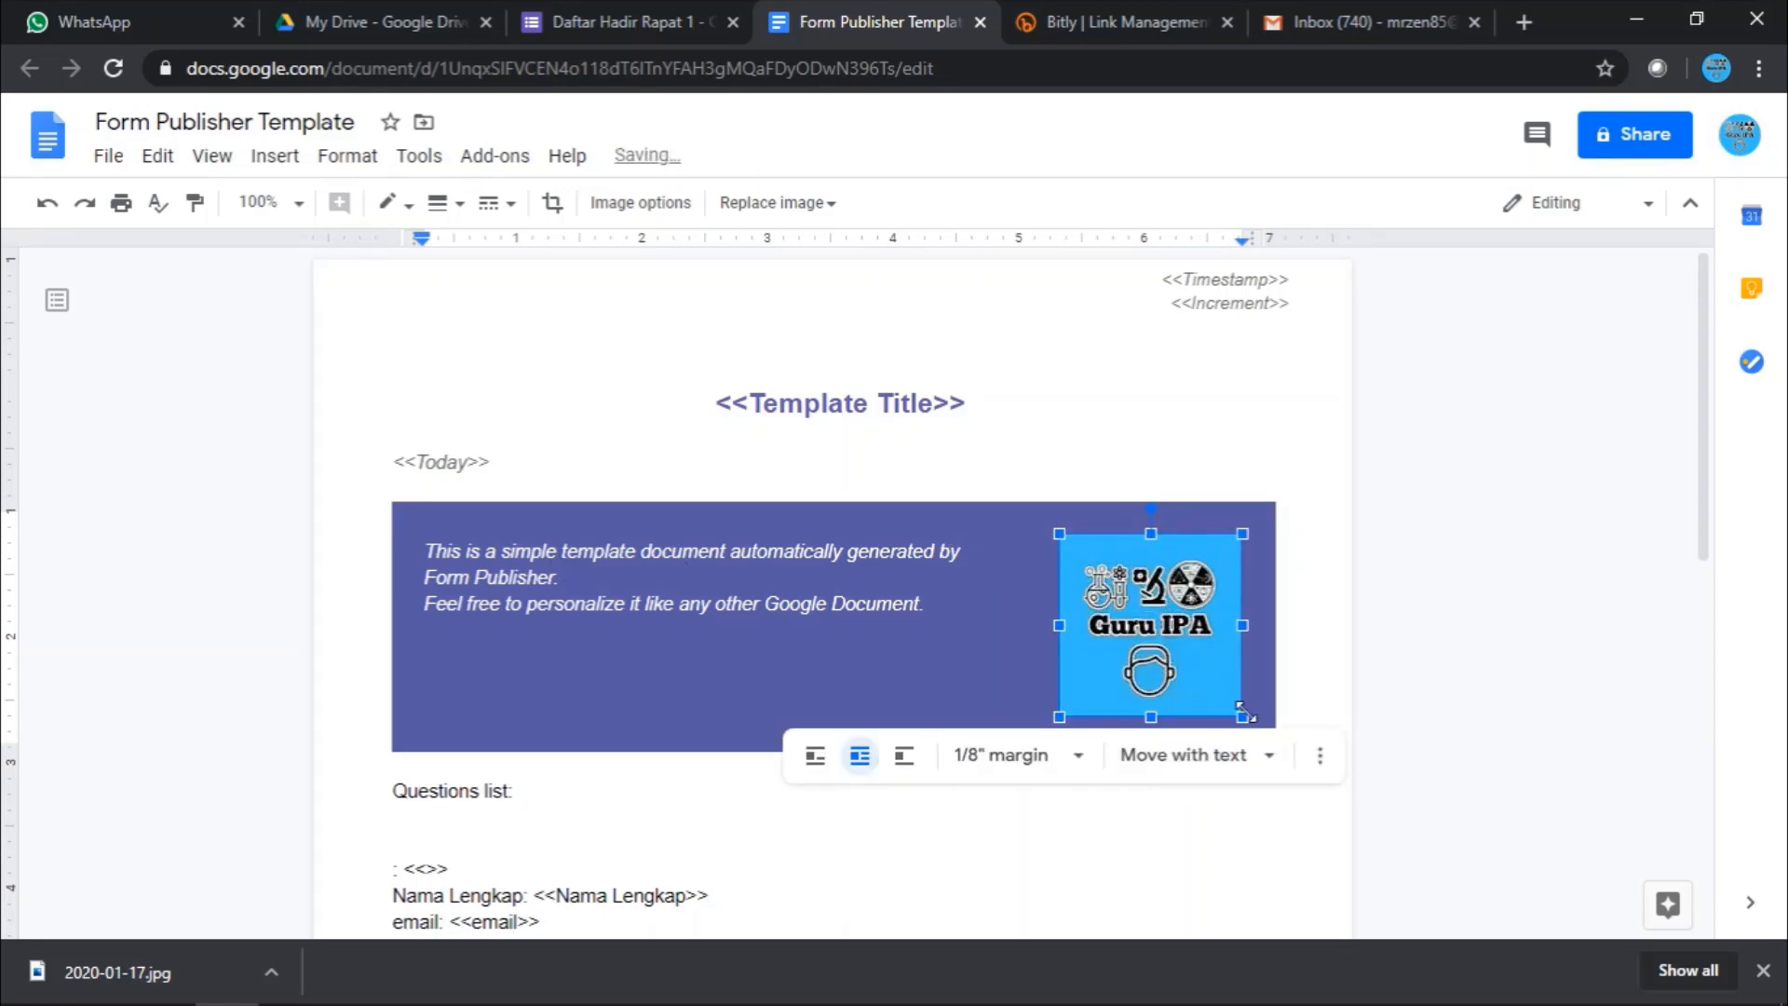
left_click(412, 526)
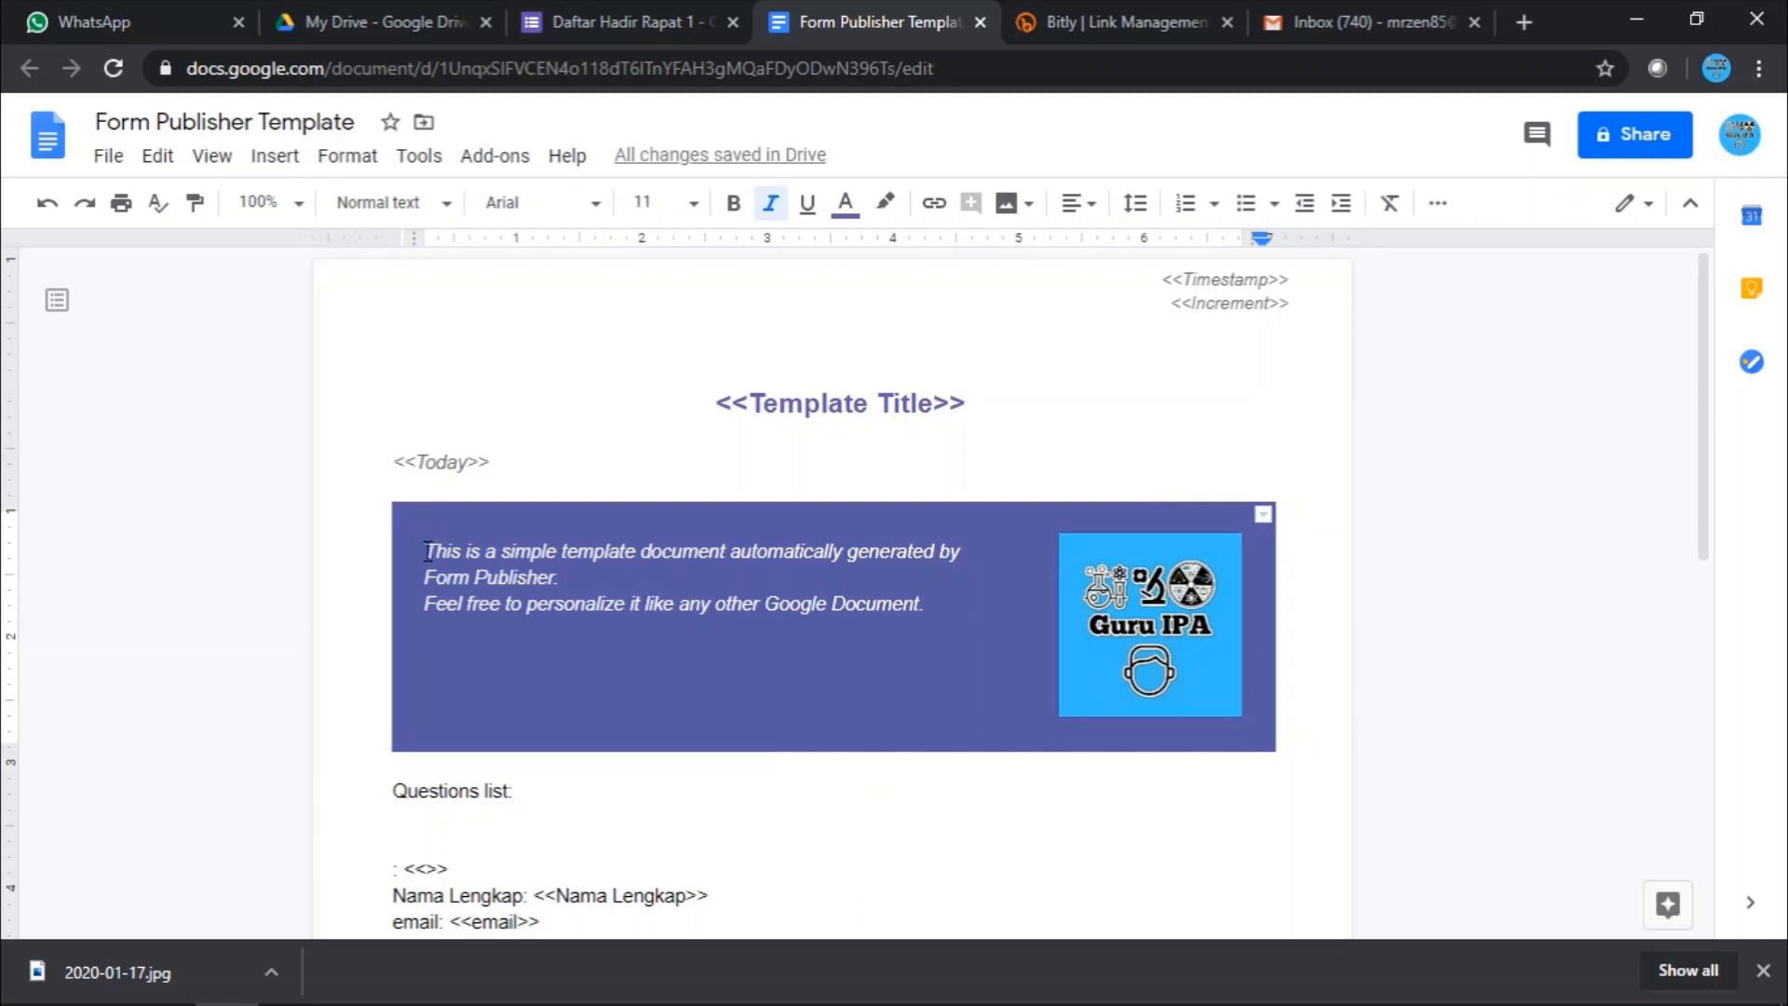
- Delete the three sample banner lines and type 'Terima Kasih Sudah Mengikuti Rapat 1'
left_click_drag(426, 552, 858, 638)
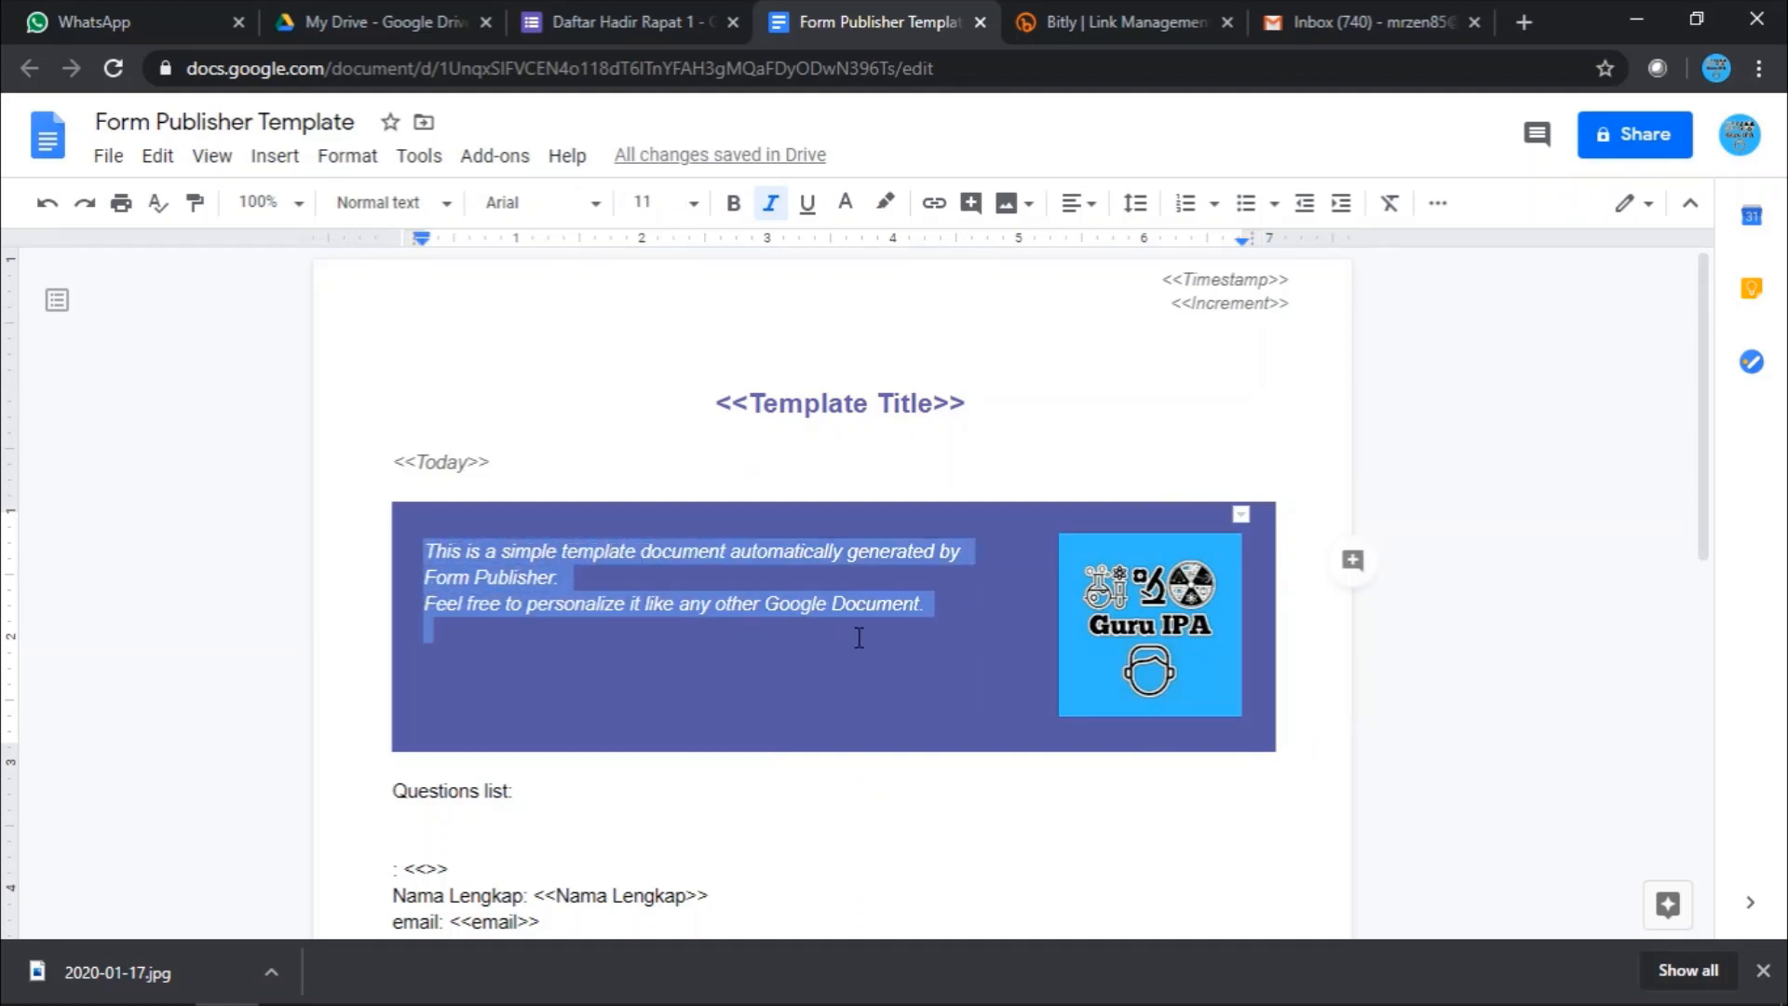
key("BackSpace")
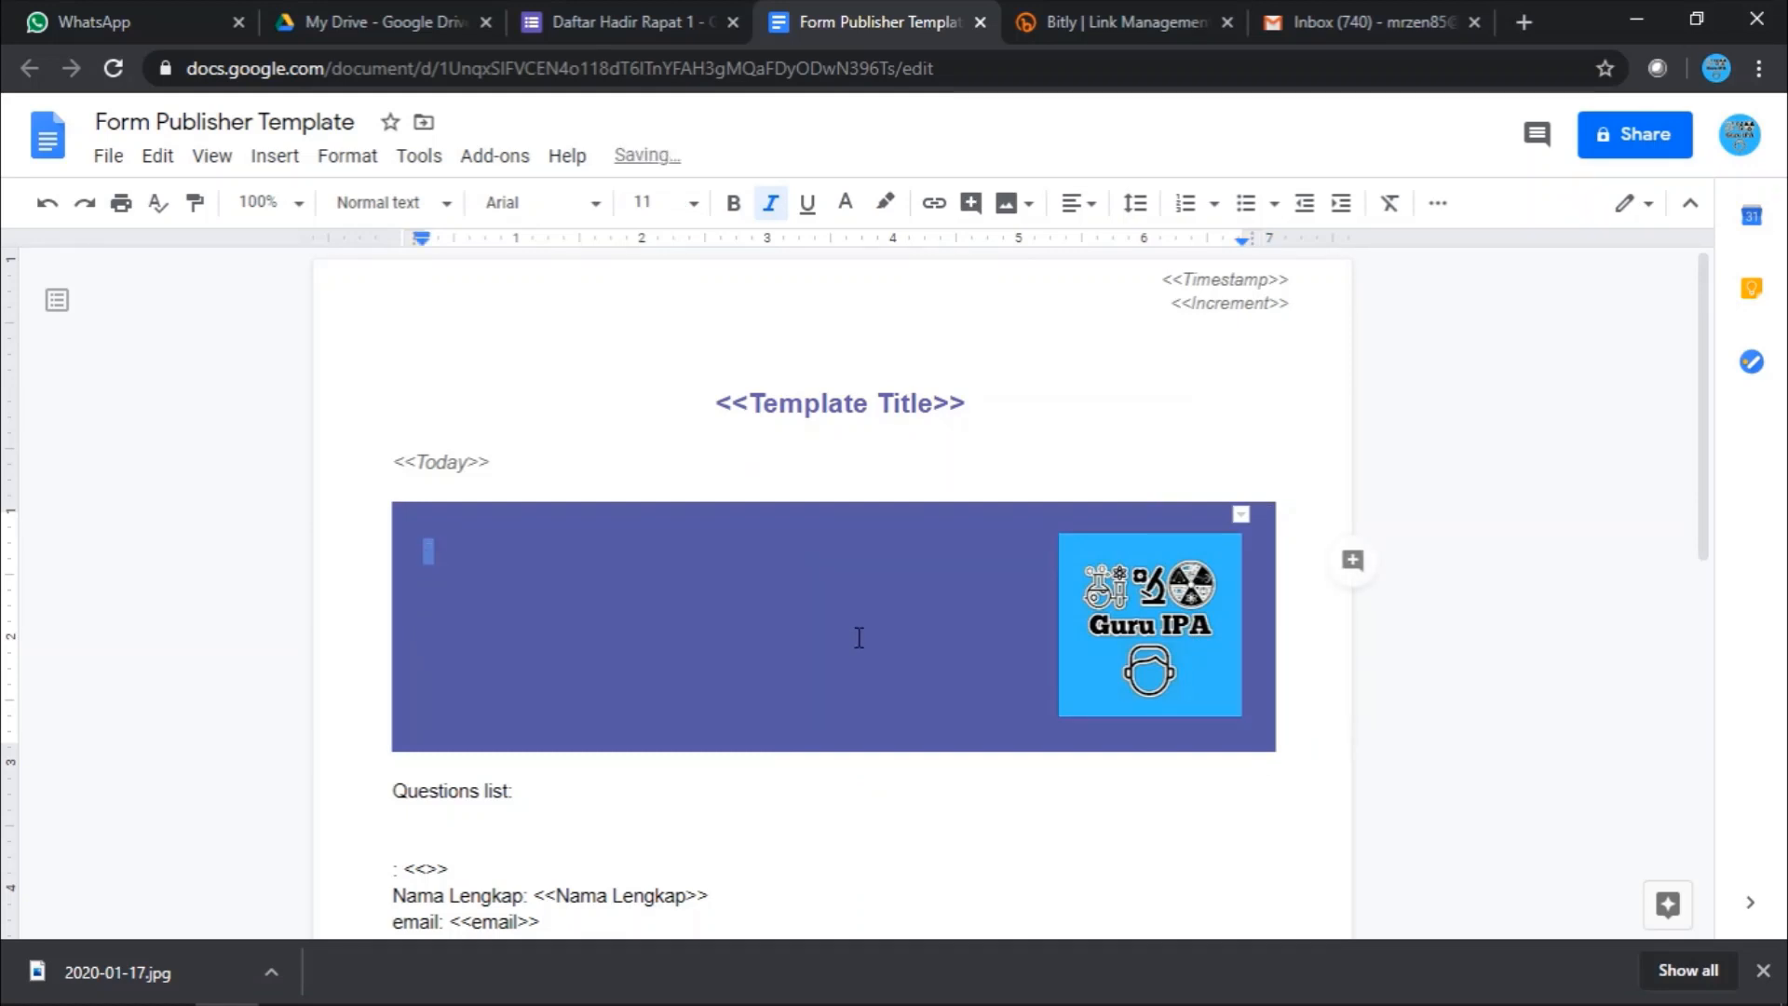
type("Terima Ka")
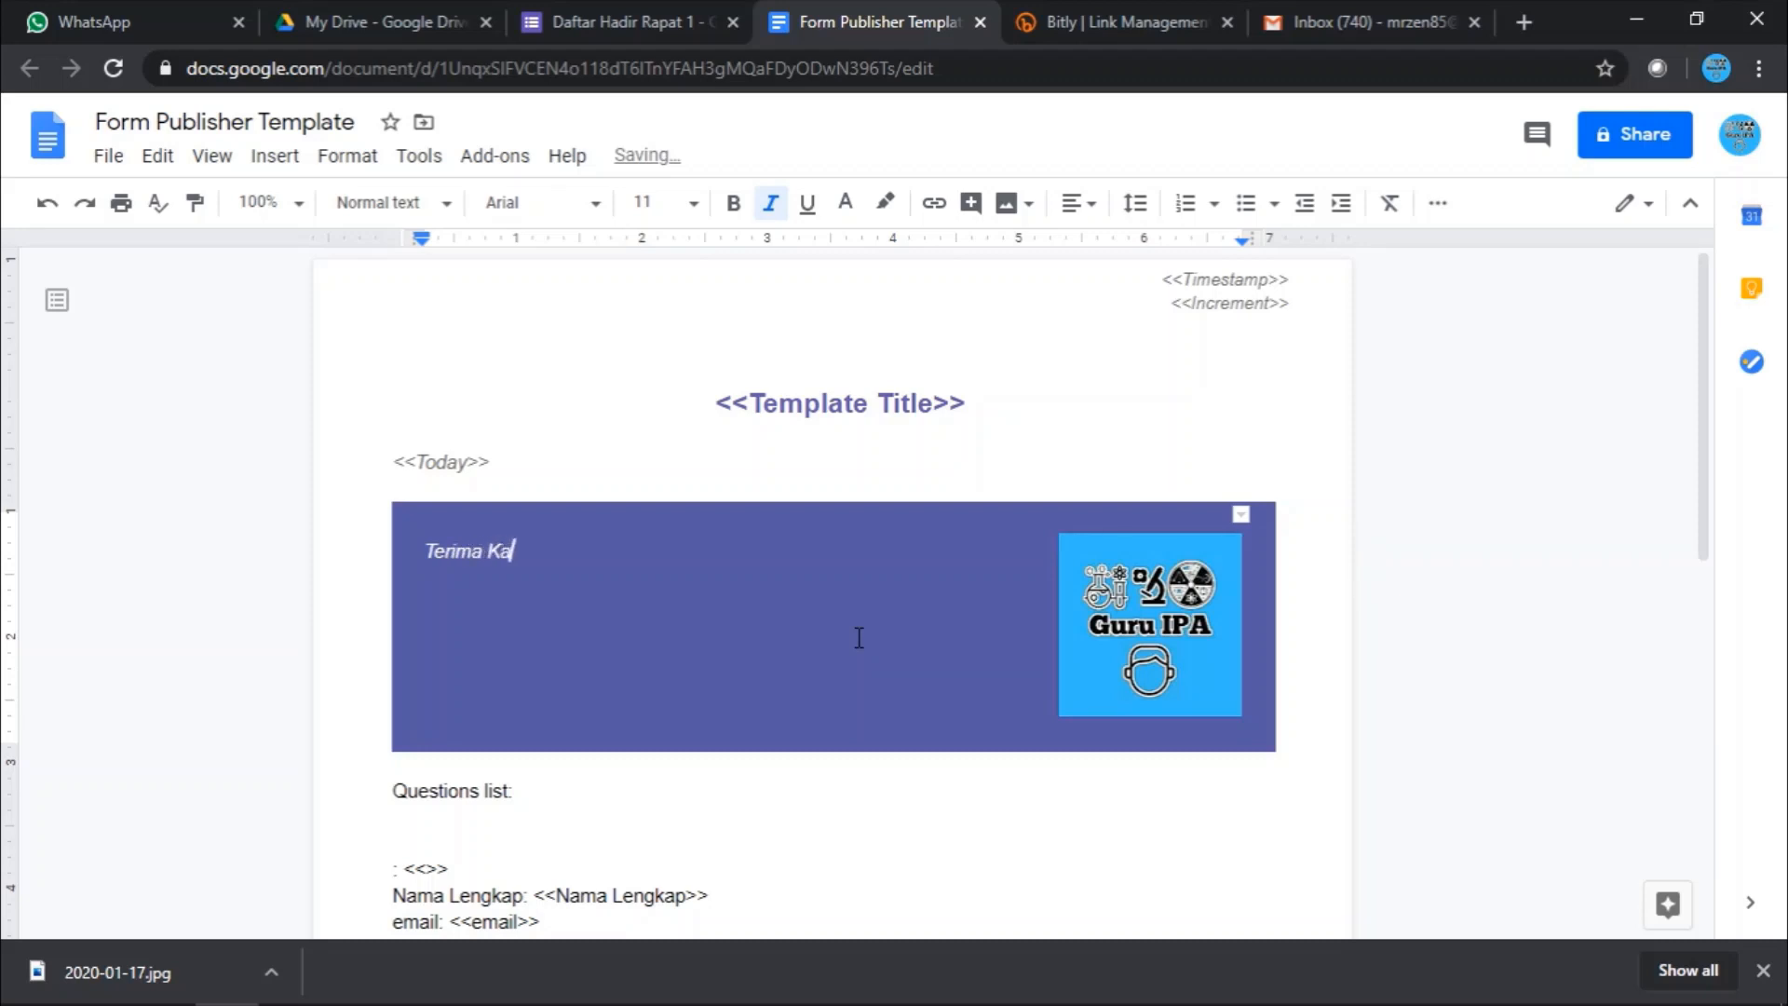
type("sih Sudah Men")
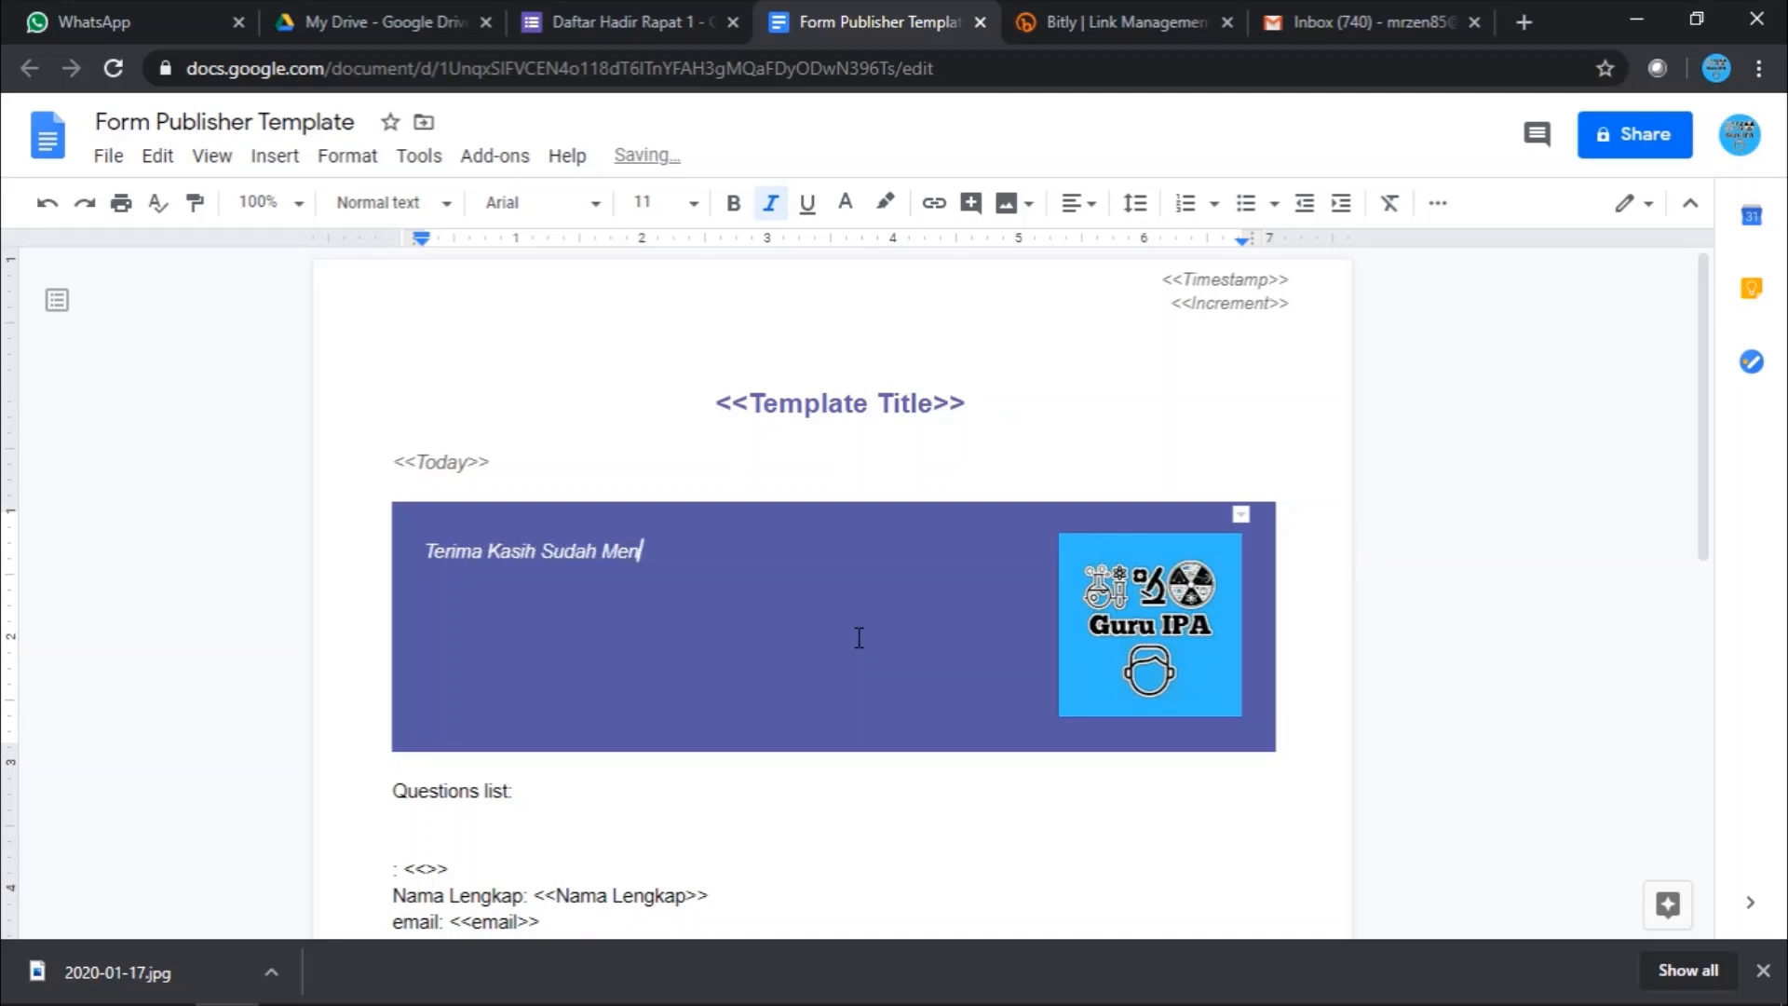
type("gikuti Rapat 1")
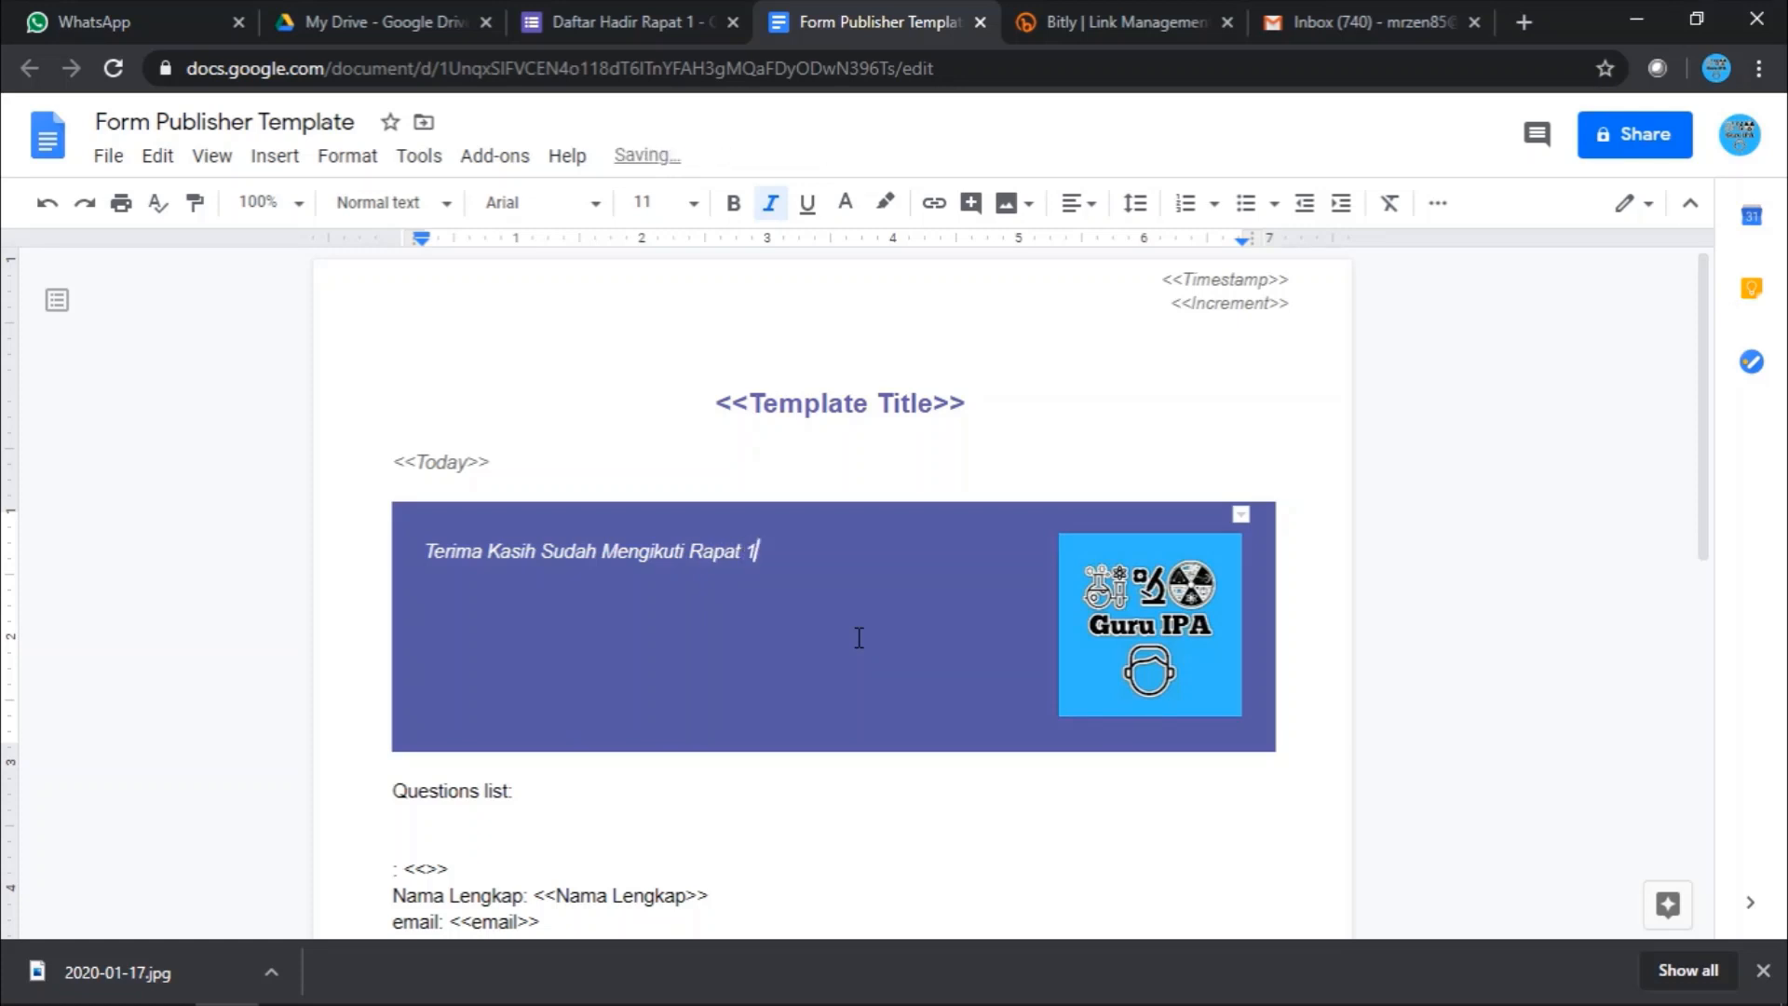
scroll(860, 638, "down", 3)
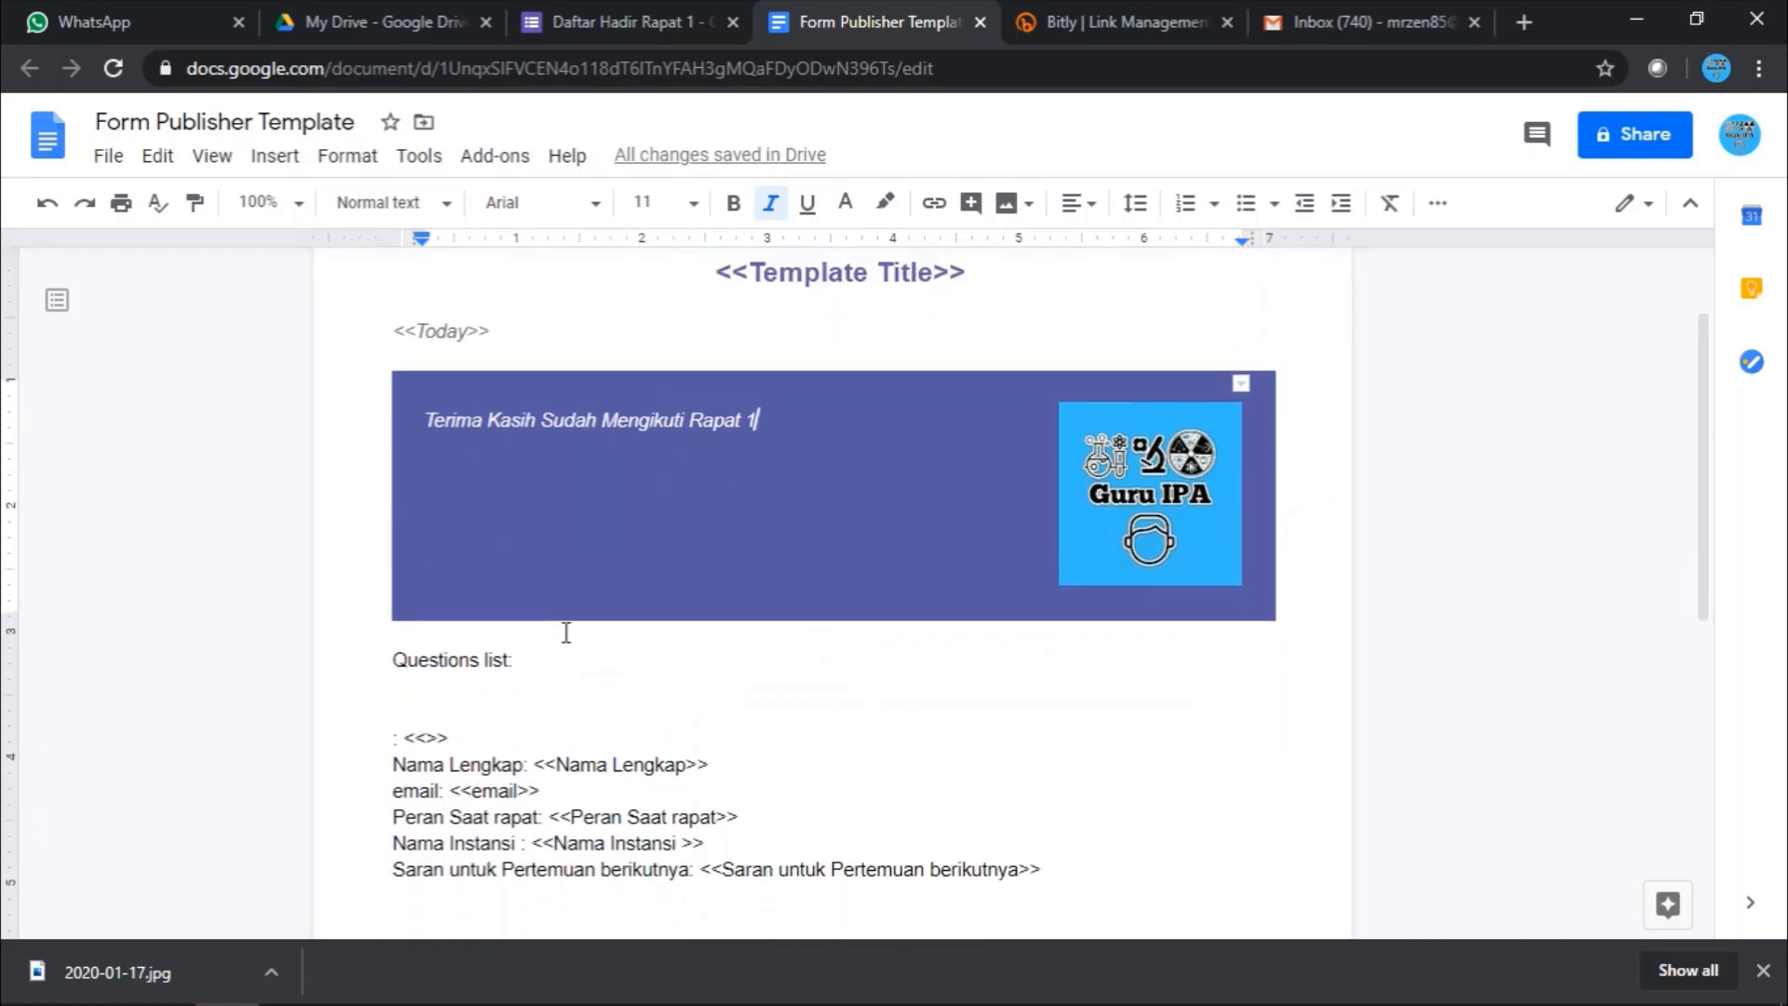
left_click(591, 659)
- Scroll through the template's question markers and close the document
scroll(591, 658, "down", 3)
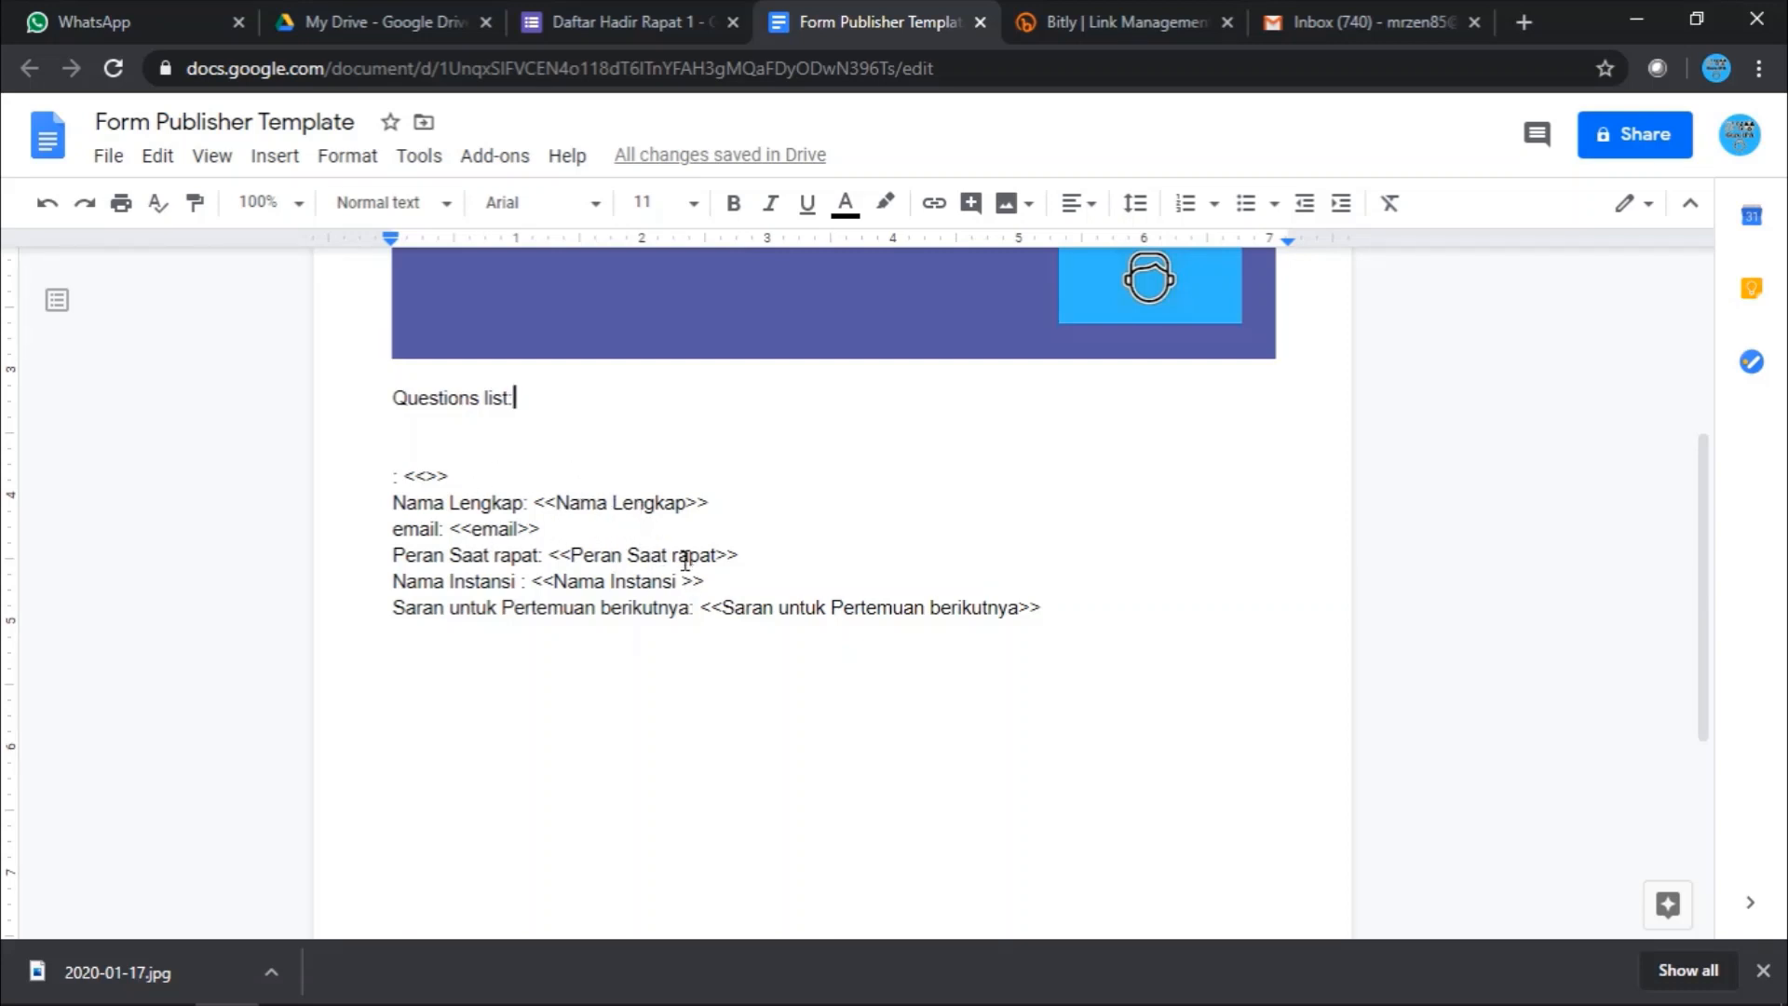
scroll(971, 569, "up", 4)
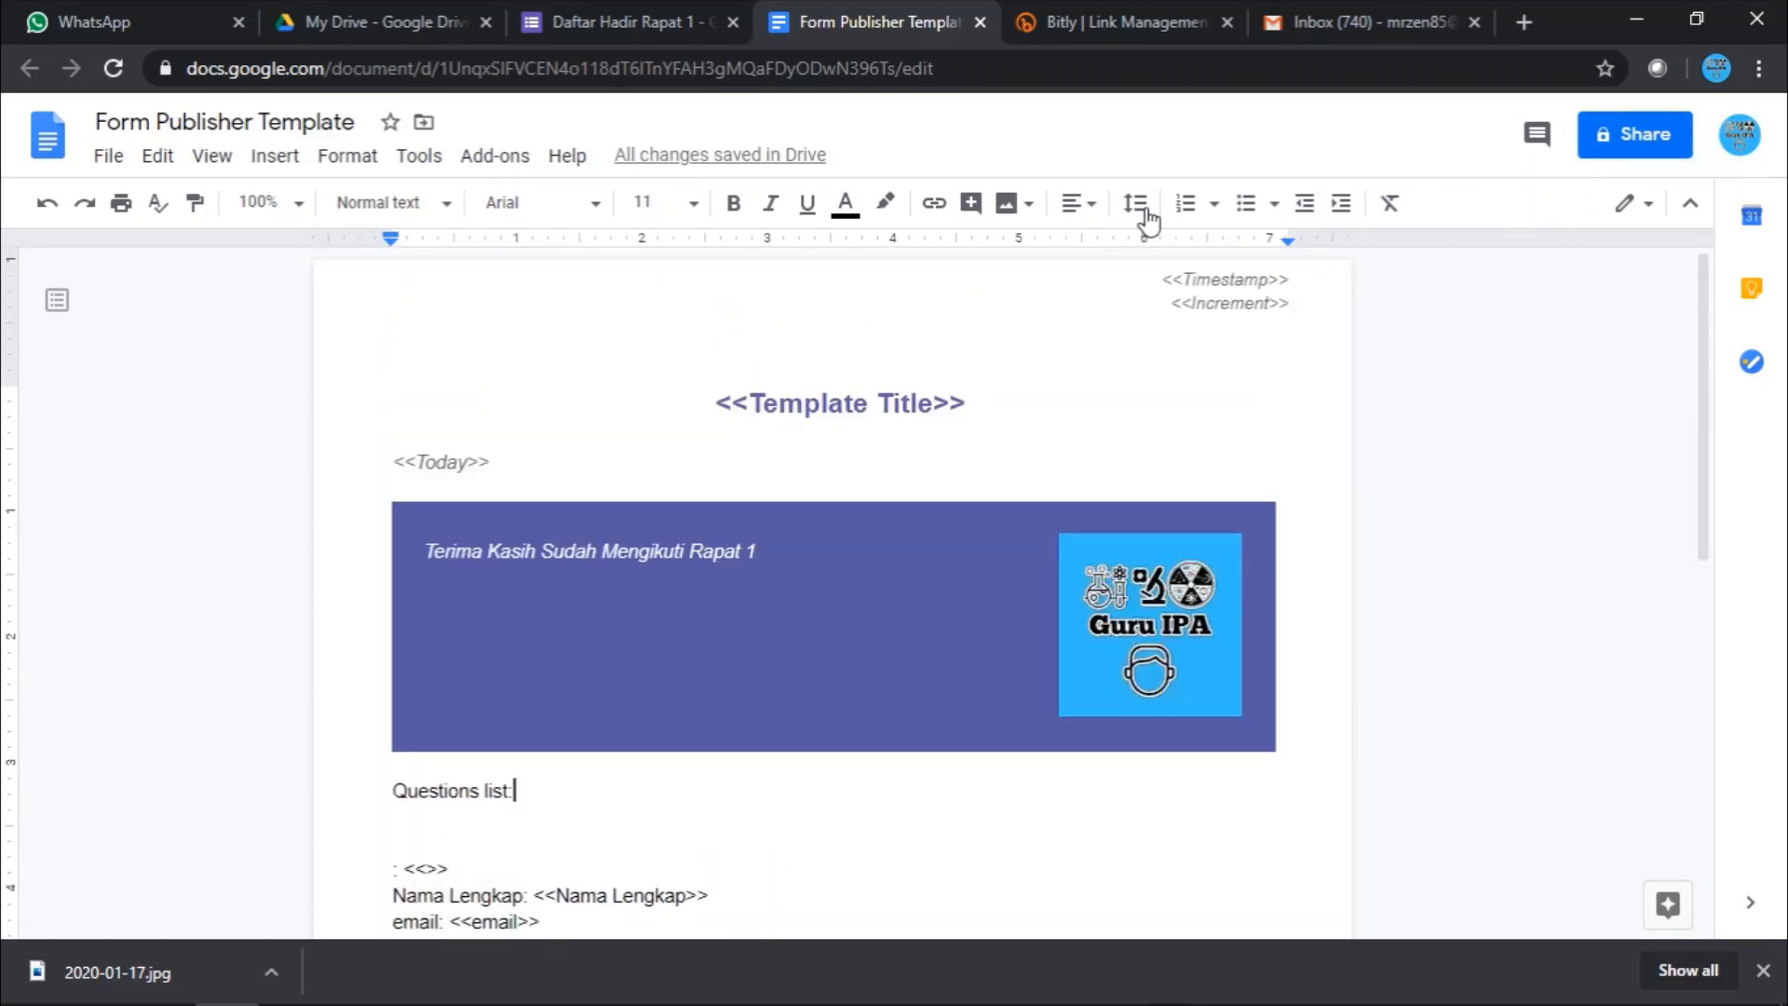
scroll(814, 412, "down", 10)
scroll(814, 411, "up", 10)
left_click(980, 22)
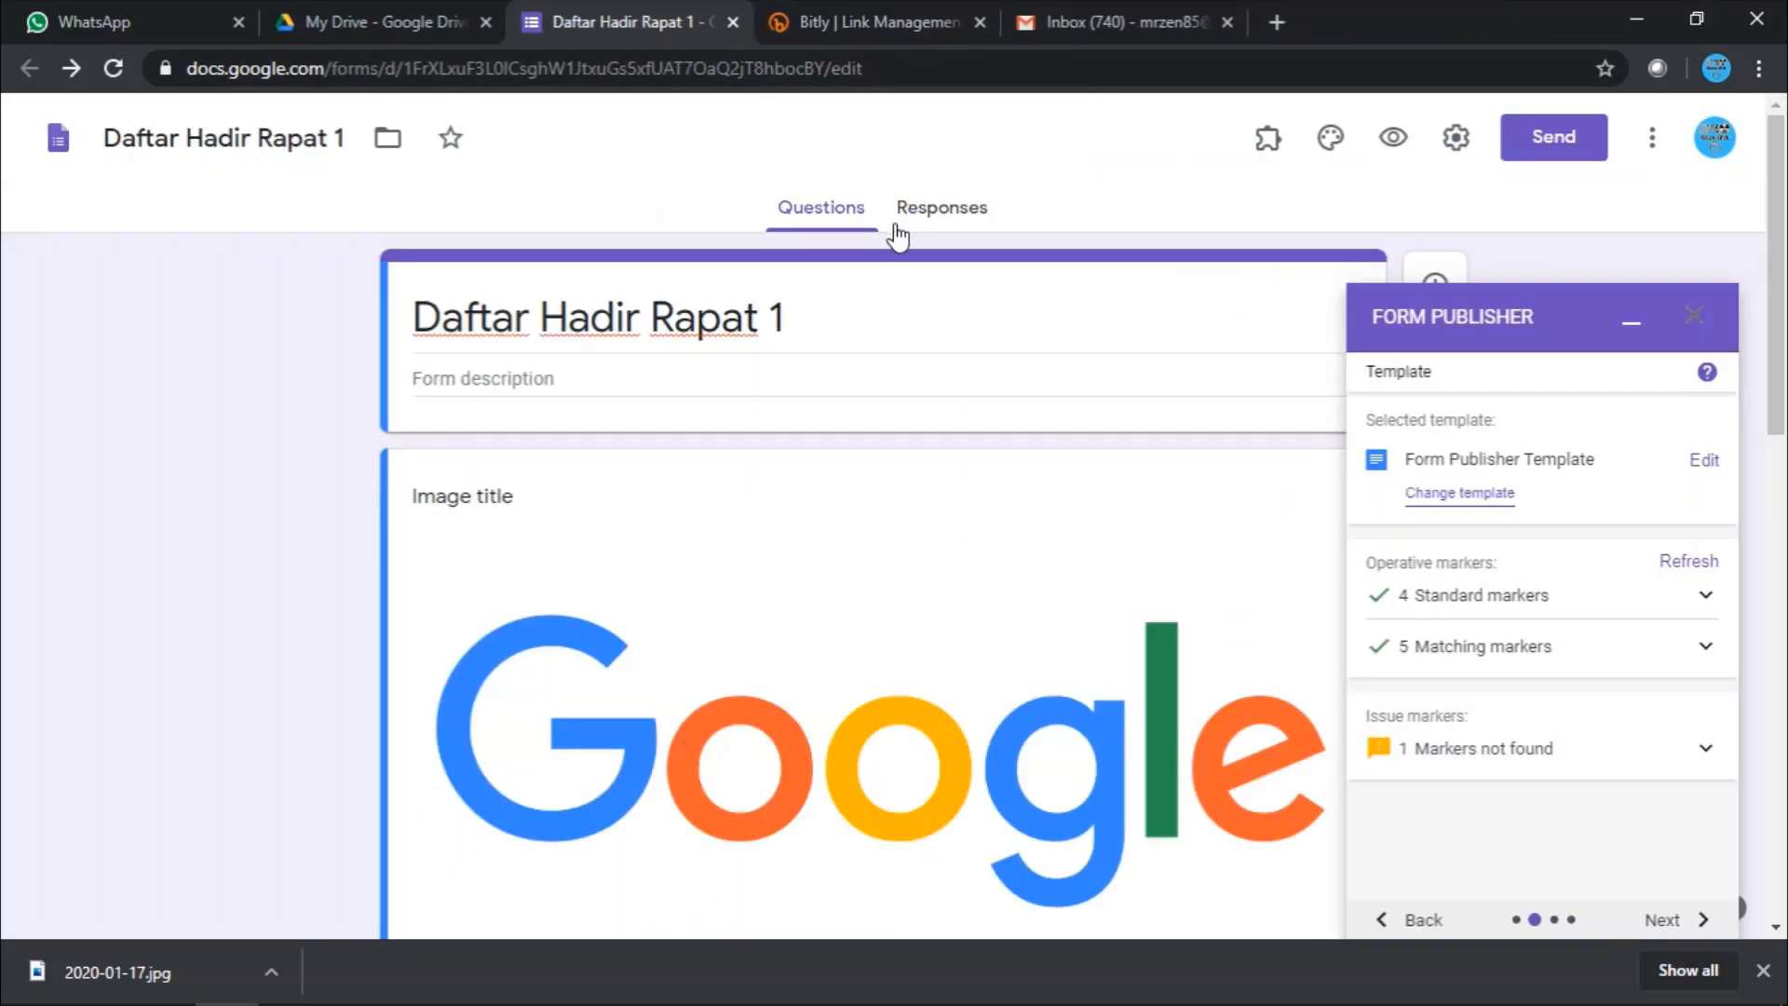
- Reopen the template from Form Publisher, recheck its markers, and close it again
left_click(1706, 462)
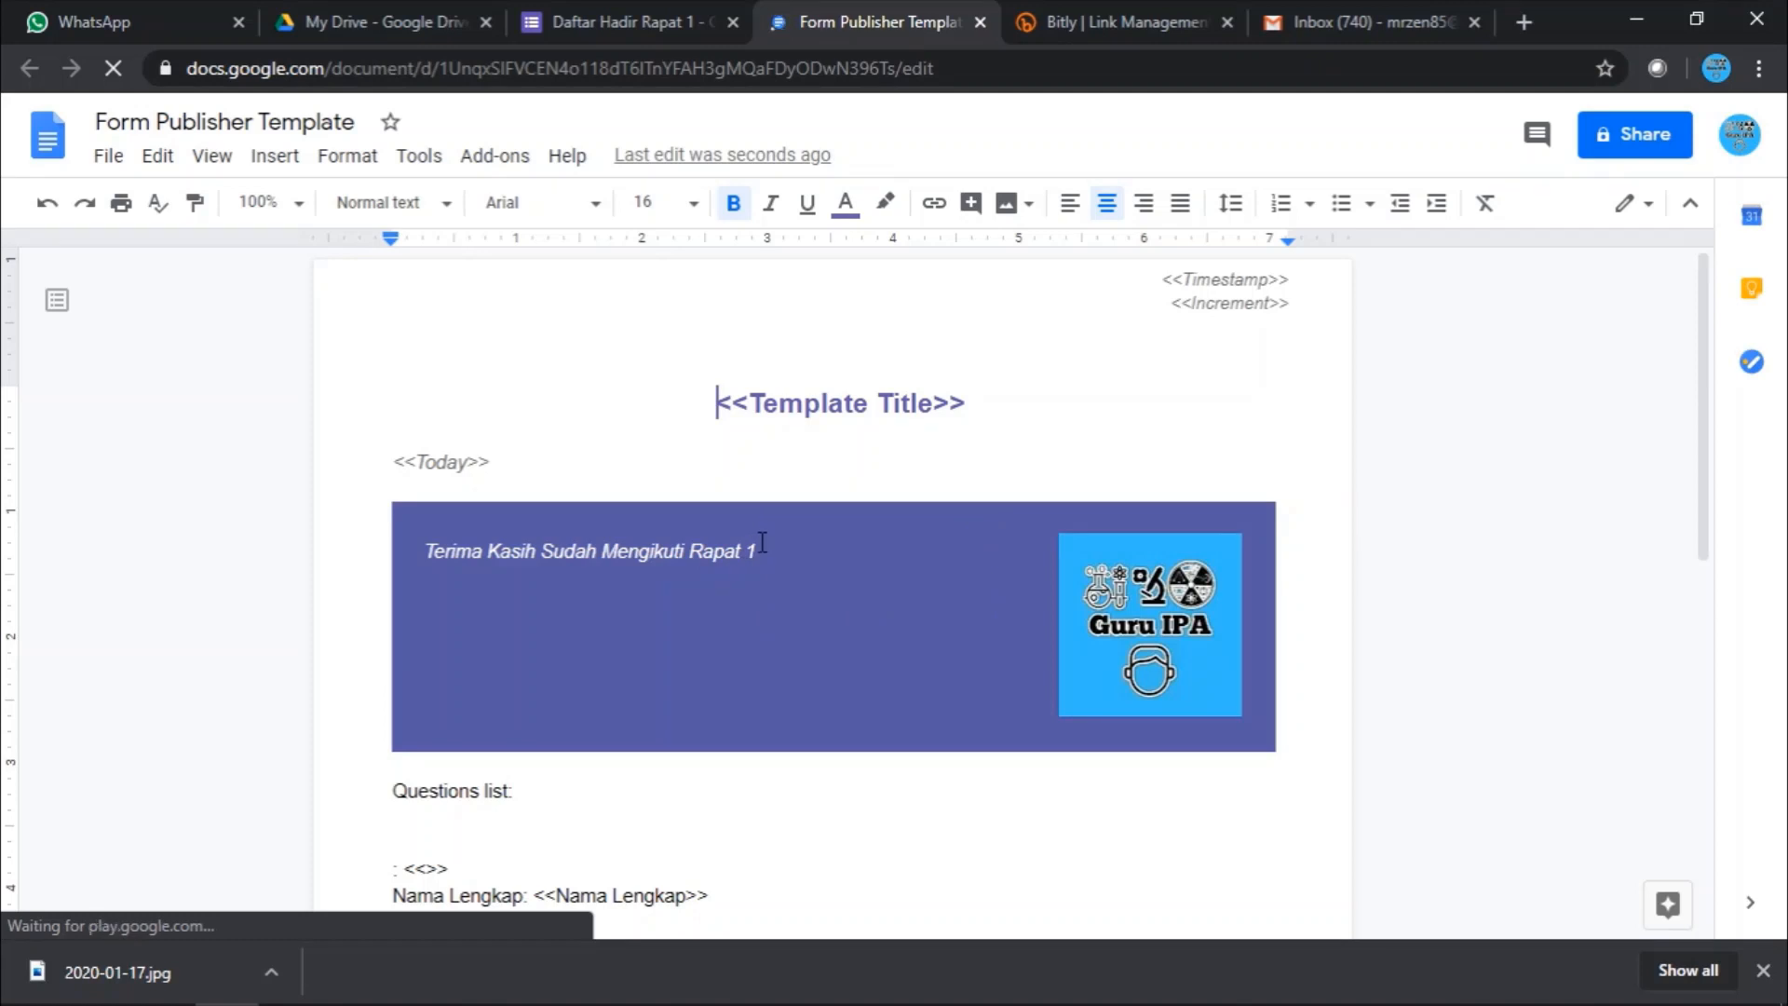
scroll(842, 686, "down", 6)
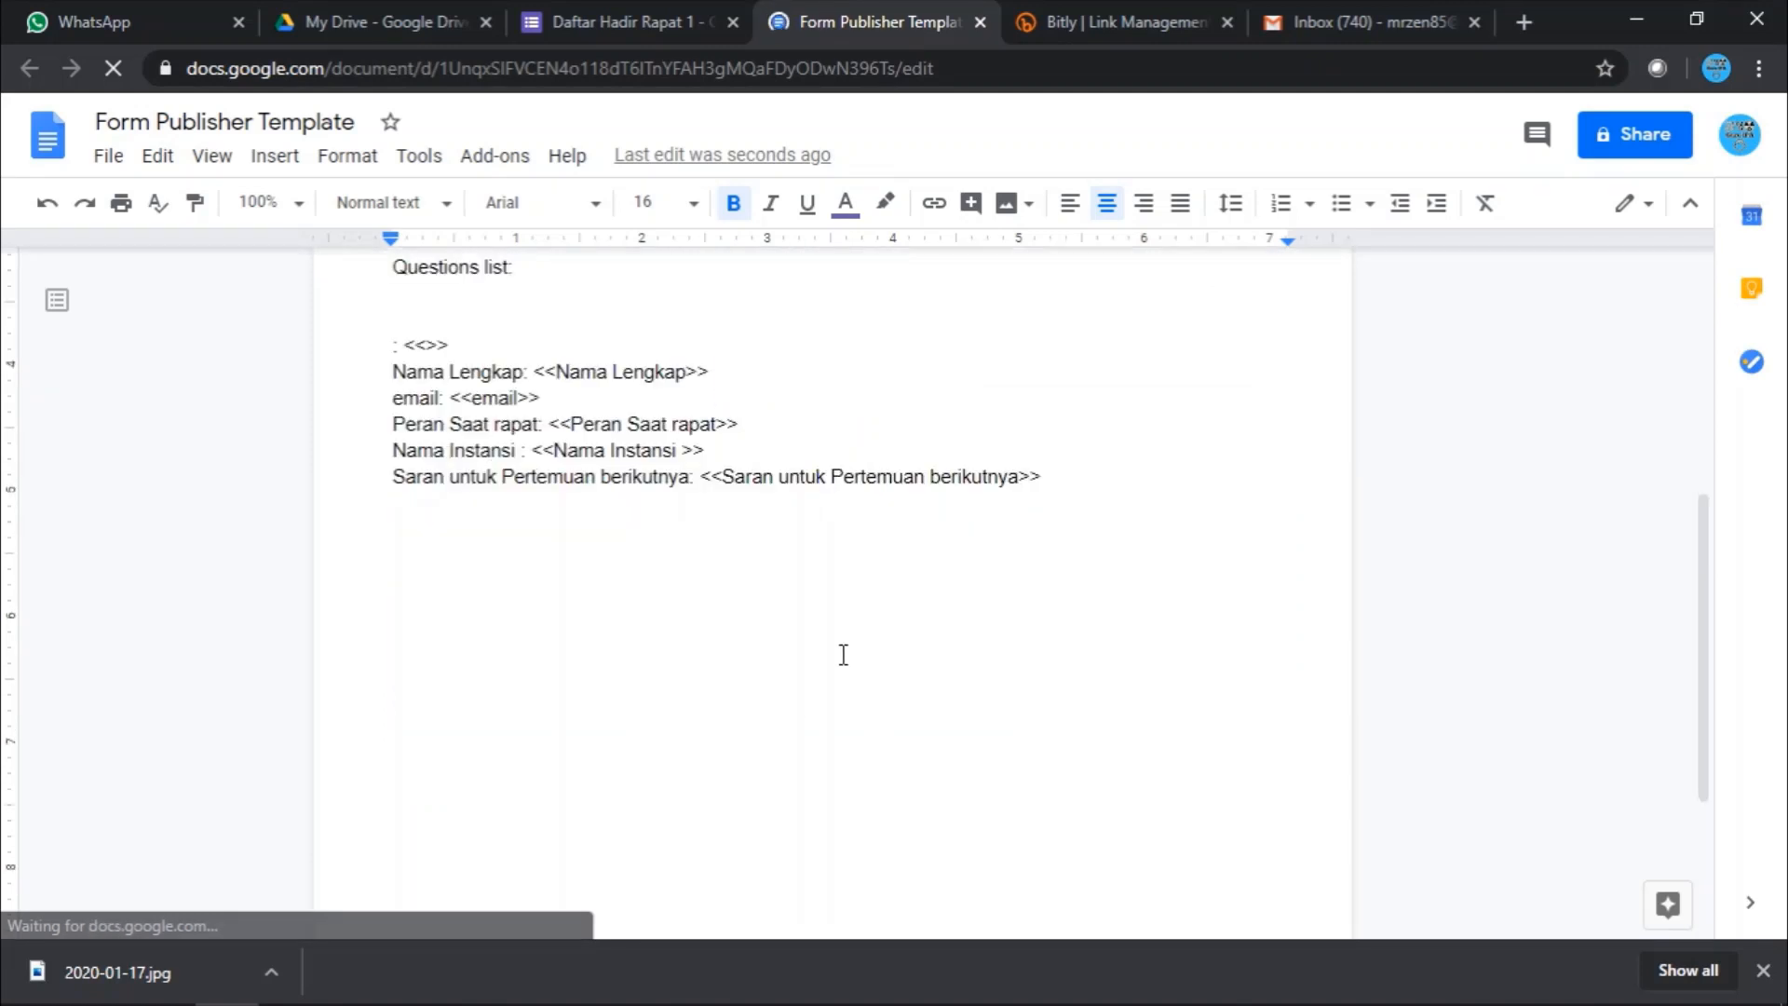
scroll(843, 654, "up", 6)
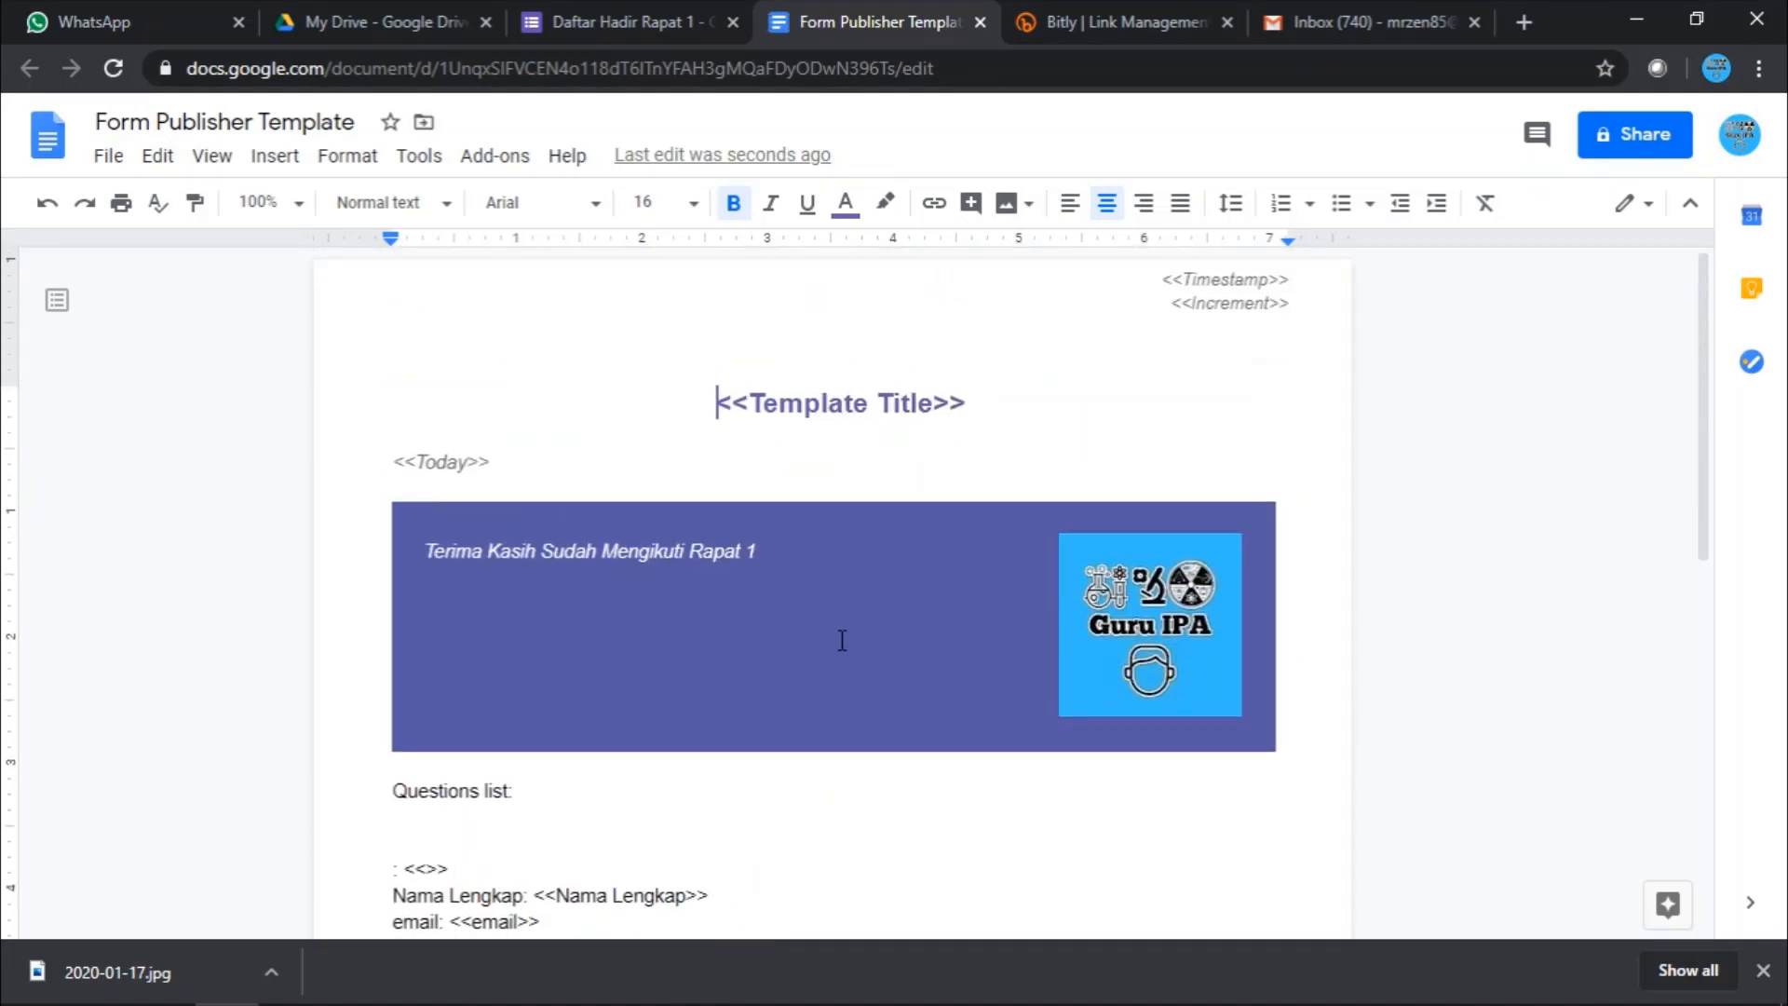
scroll(841, 639, "down", 3)
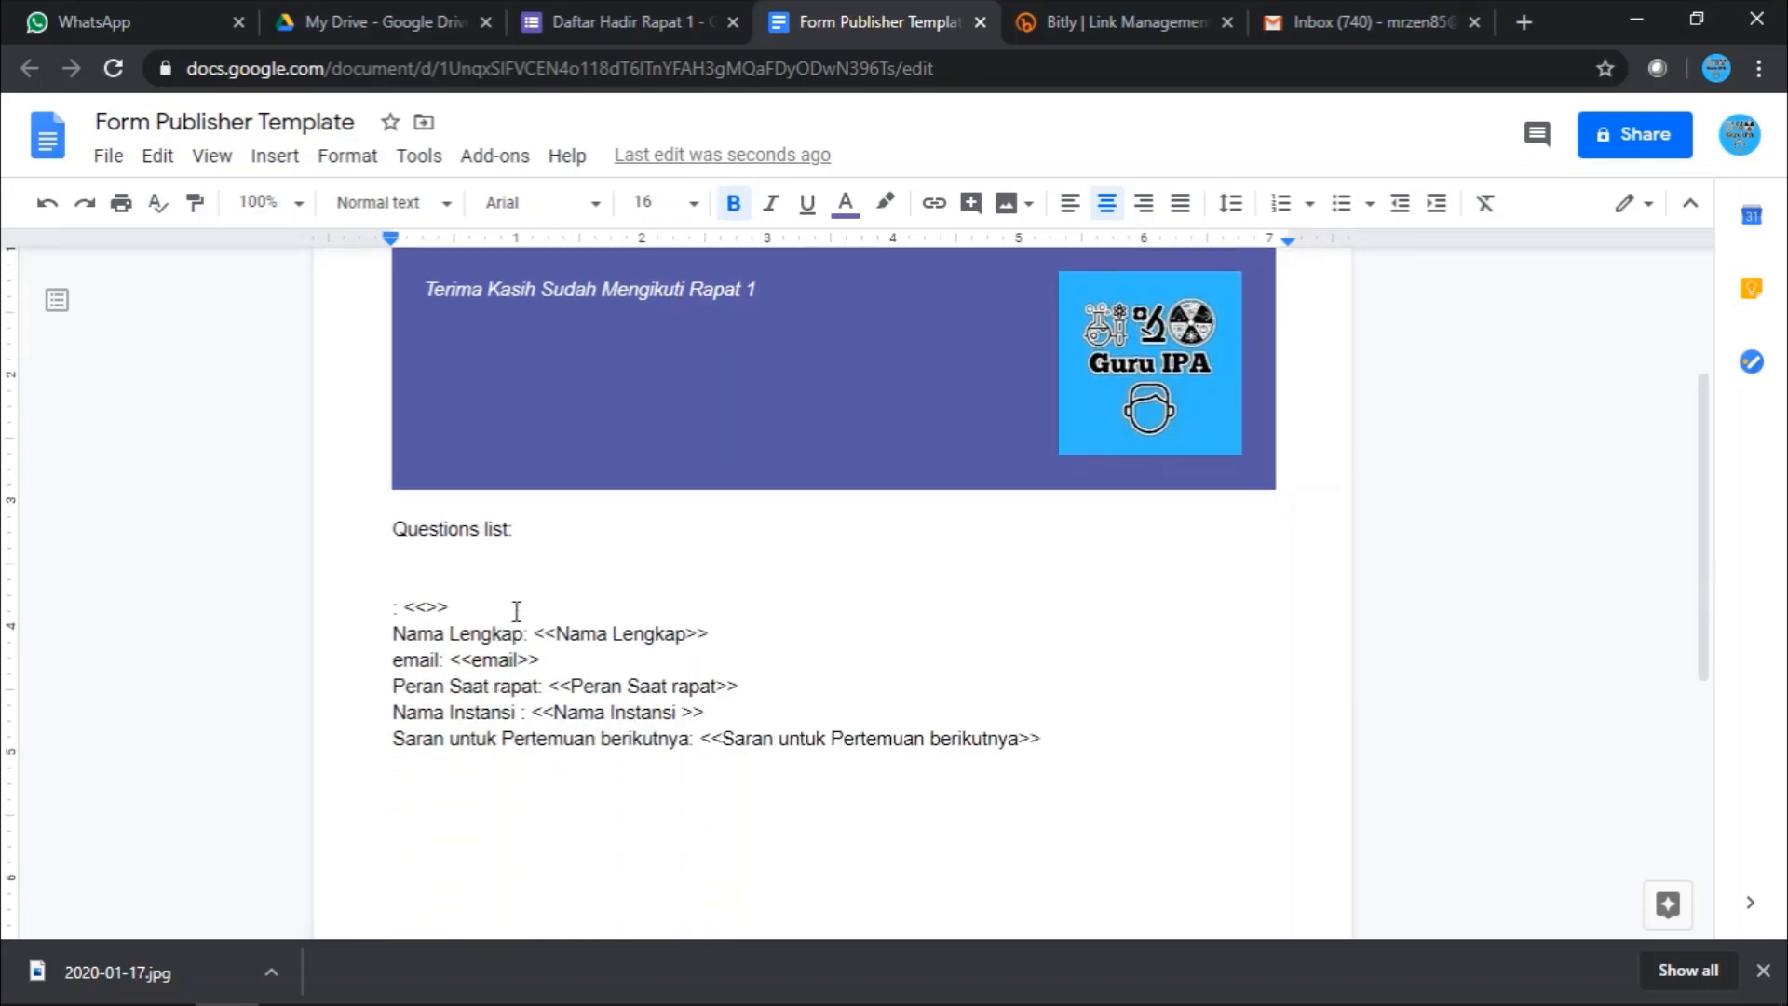
left_click(586, 559)
scroll(798, 523, "up", 3)
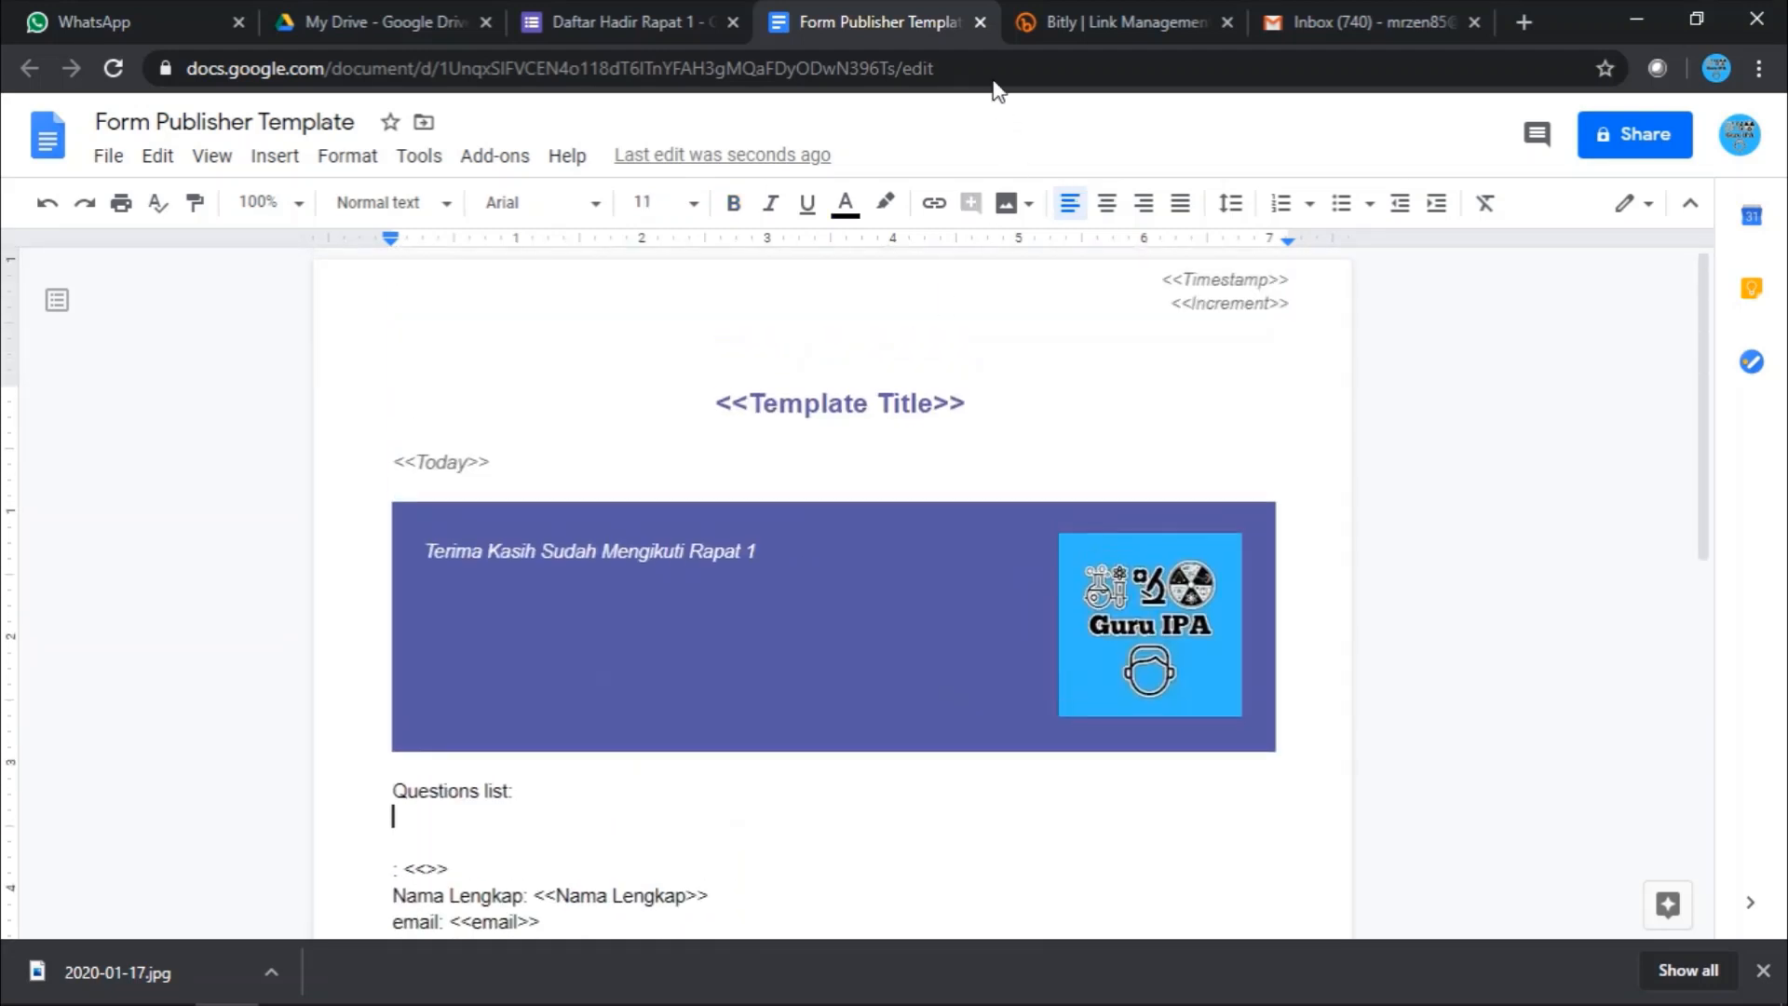
left_click(982, 23)
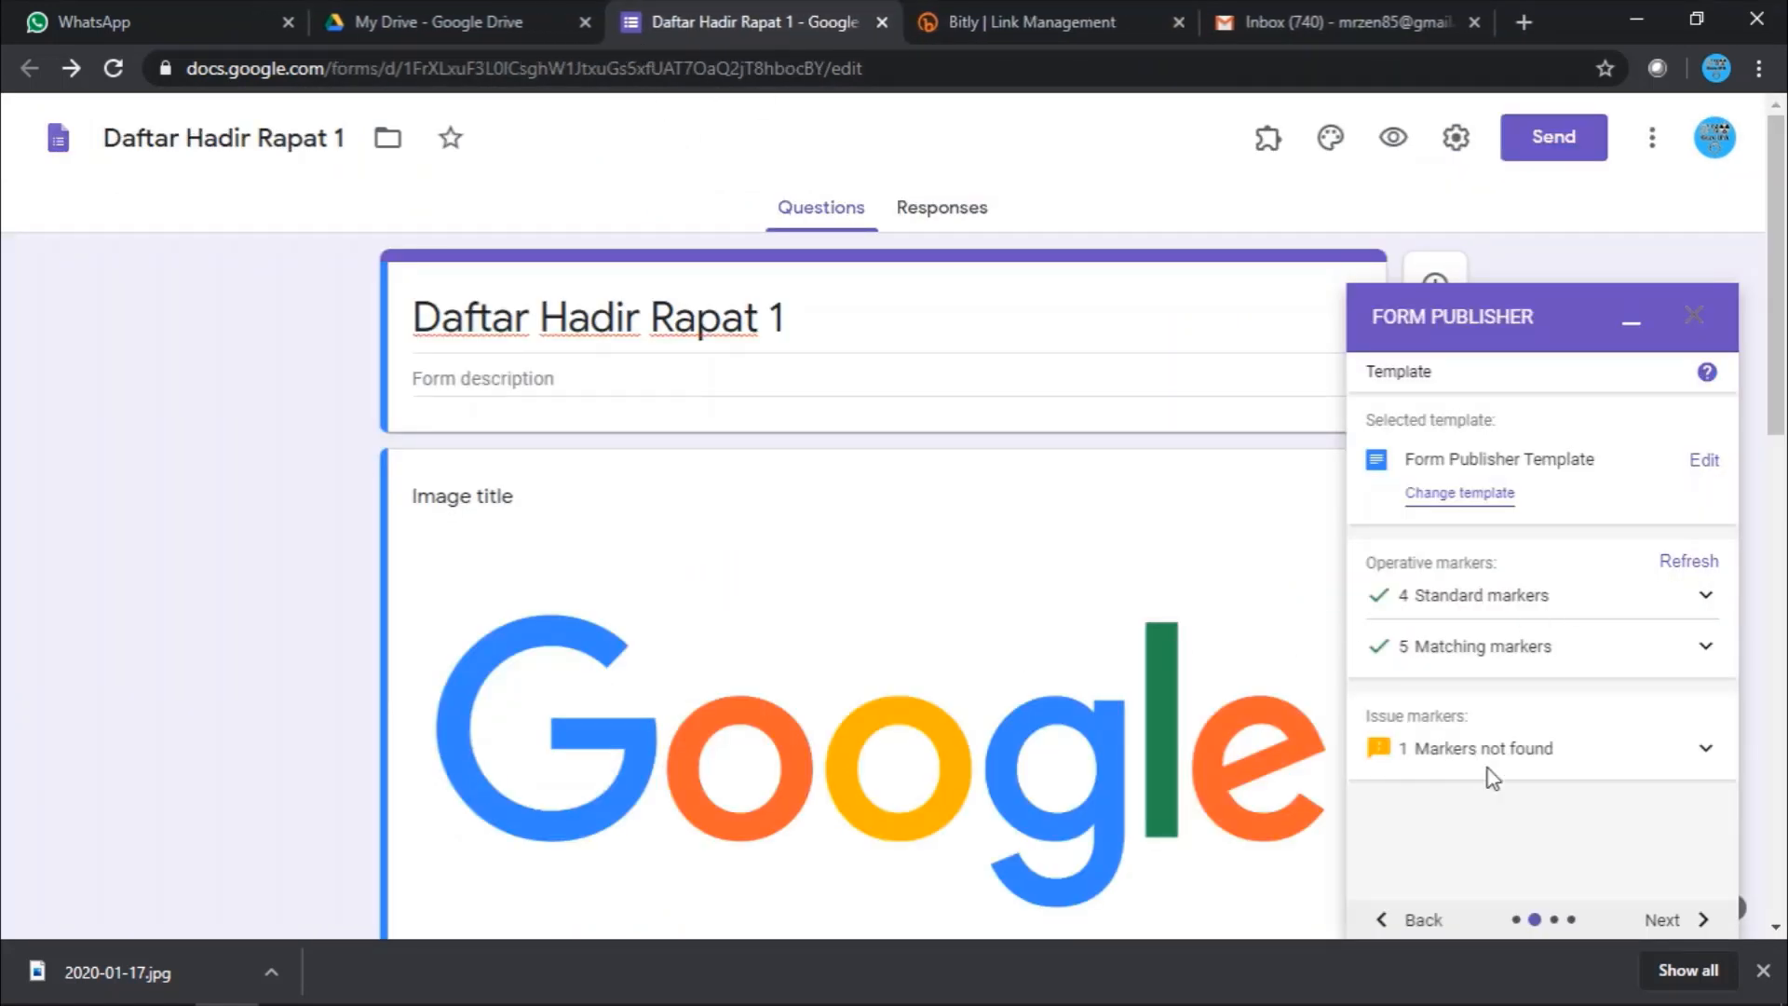
- Advance Form Publisher to its output folder and file-naming step, then select the form title
scroll(311, 568, "down", 12)
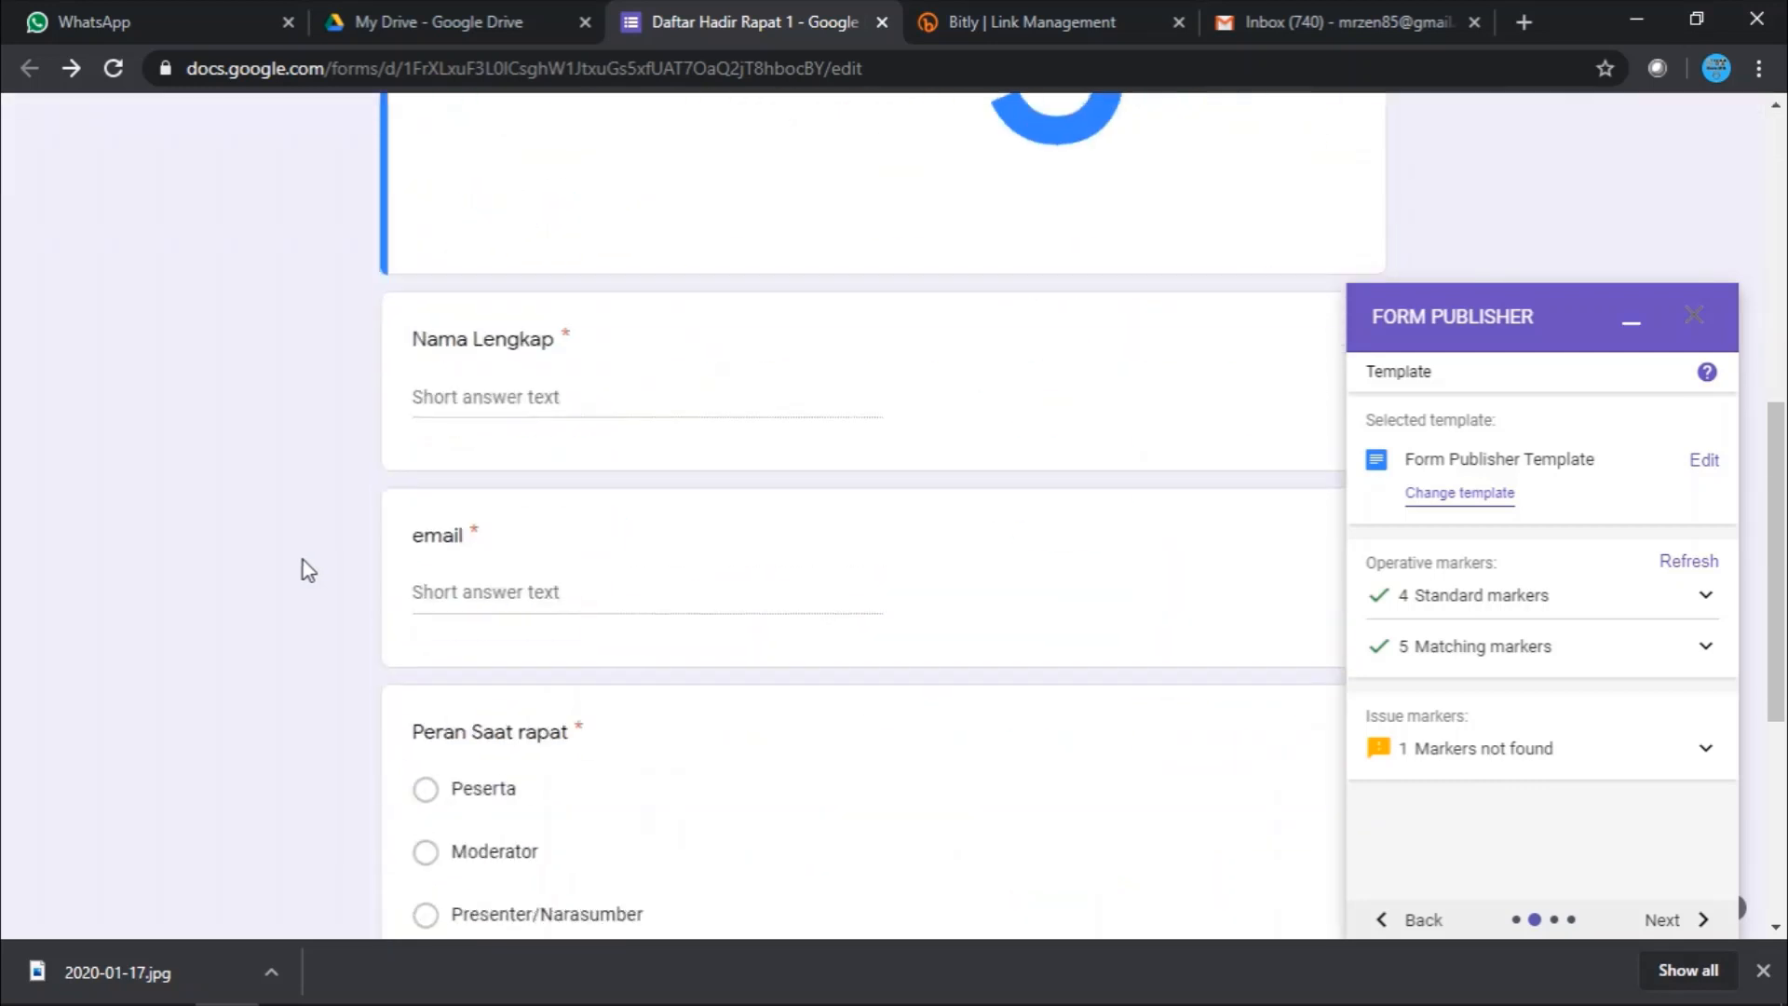
scroll(307, 563, "up", 12)
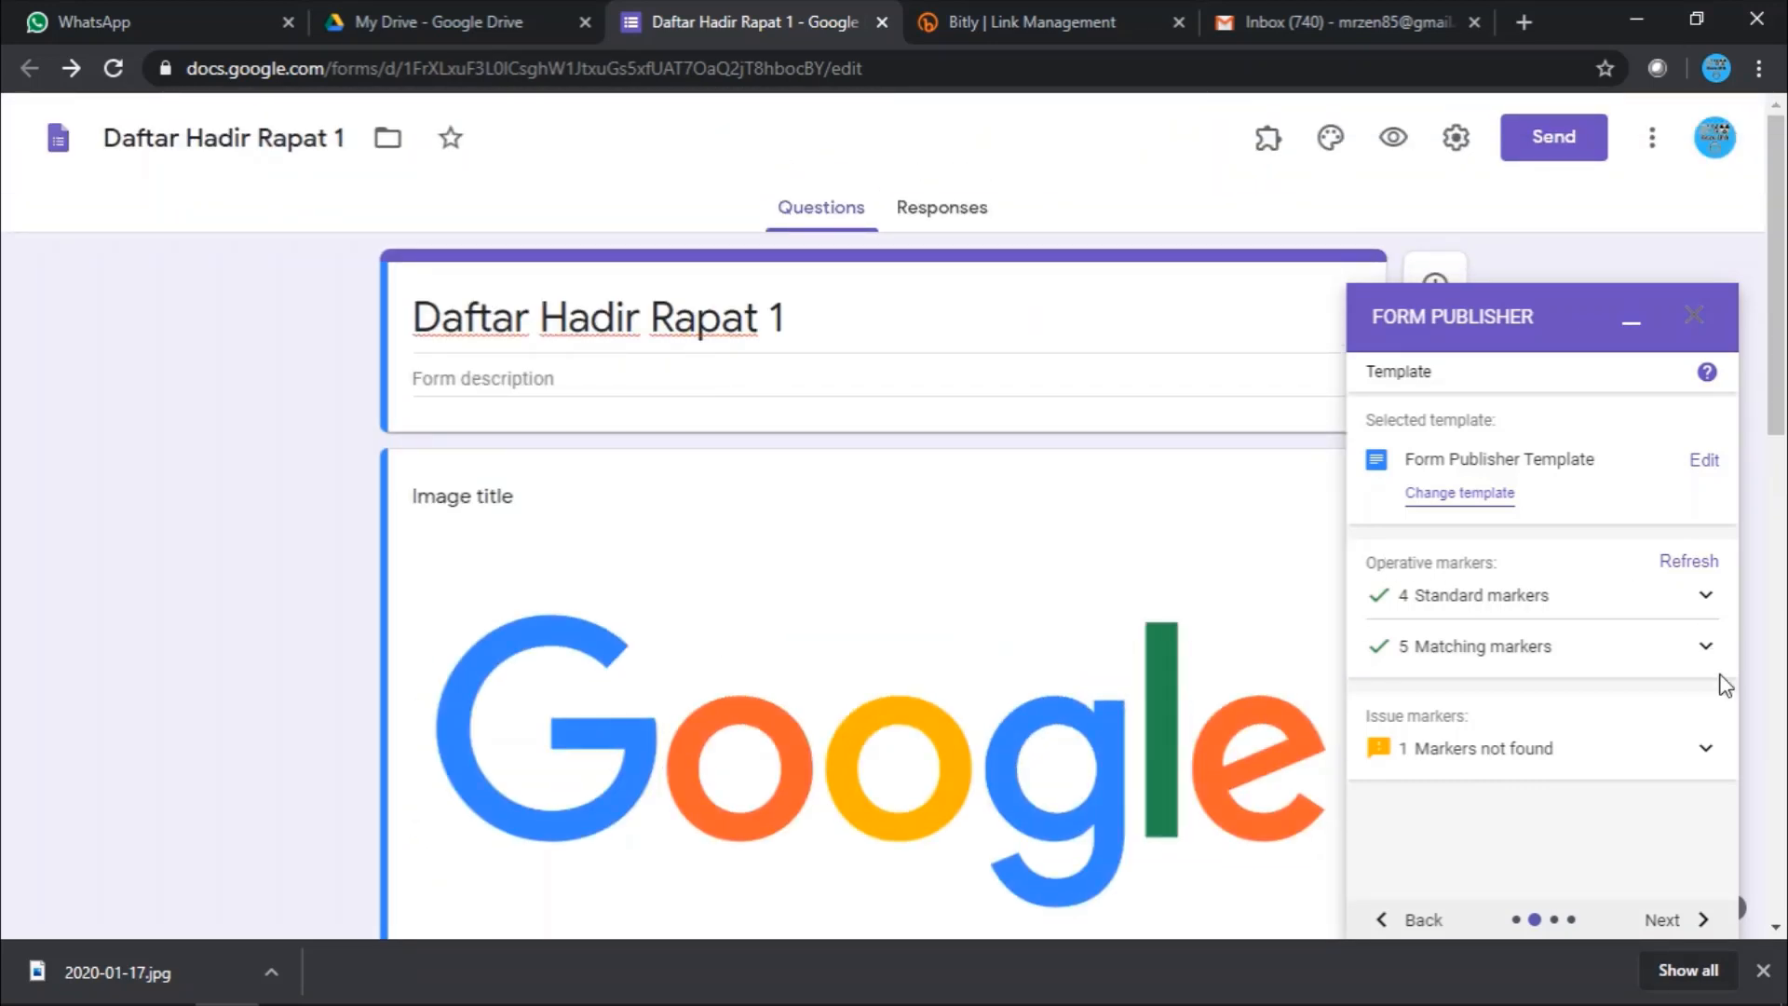
left_click(1673, 923)
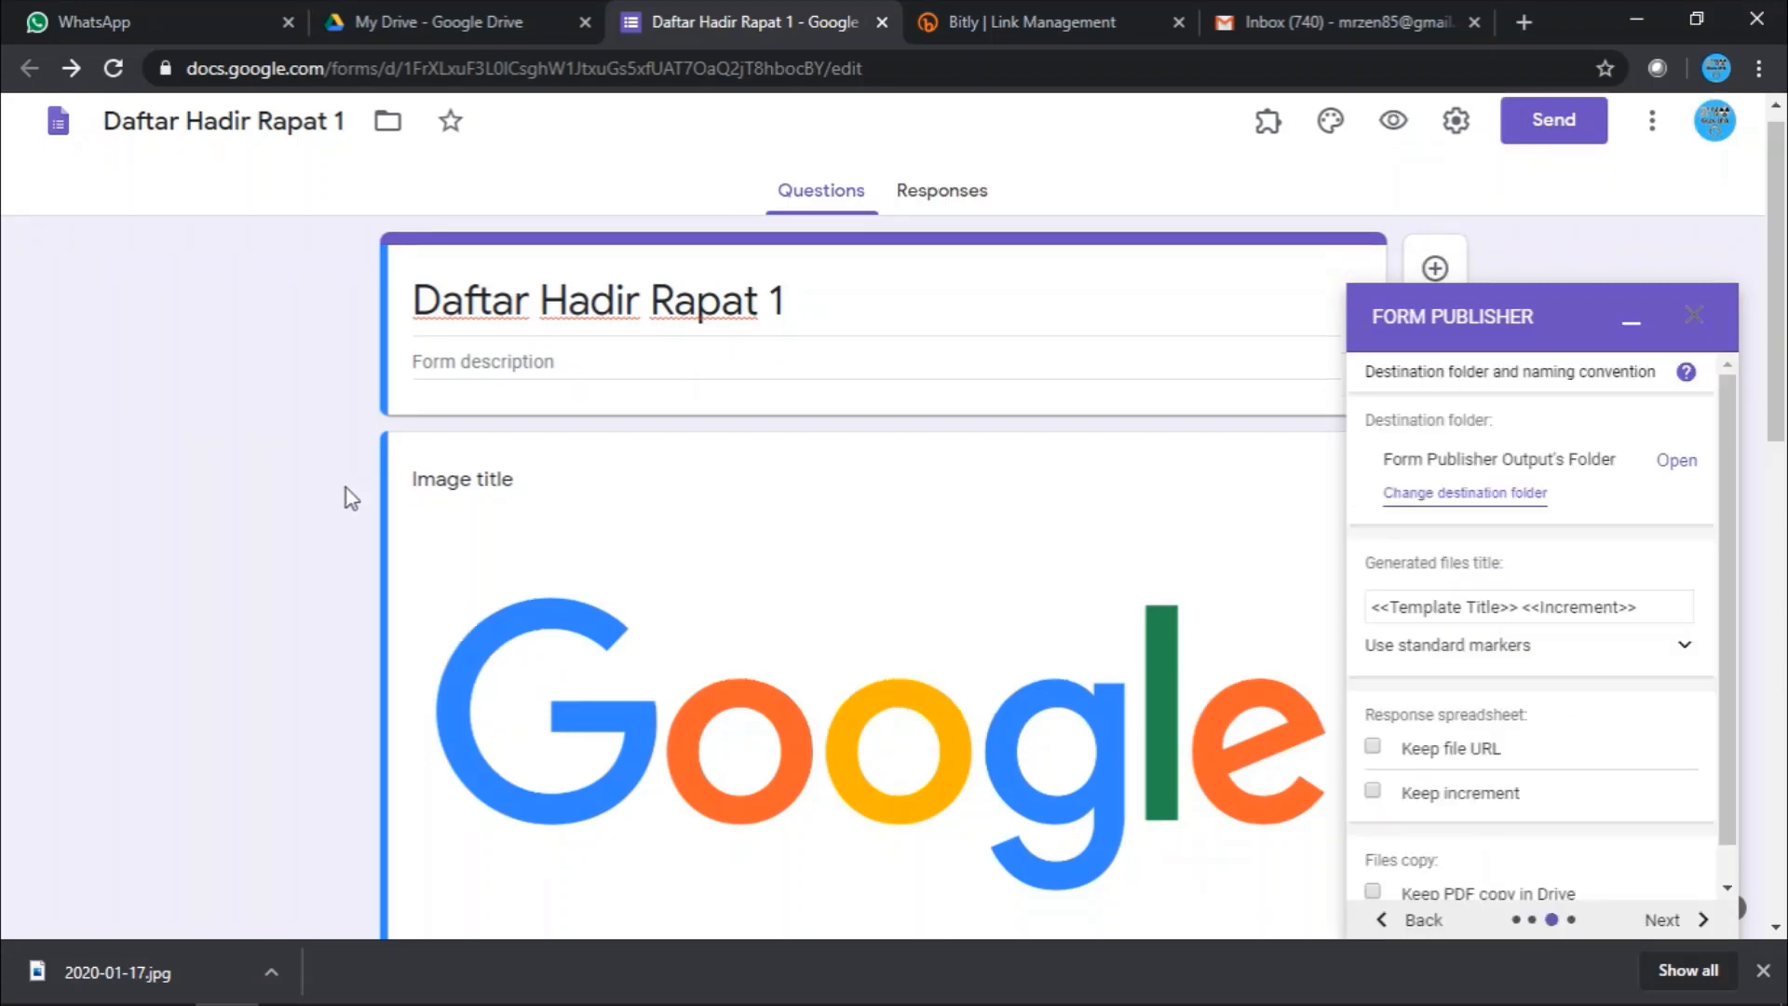
scroll(348, 488, "down", 10)
scroll(348, 488, "up", 10)
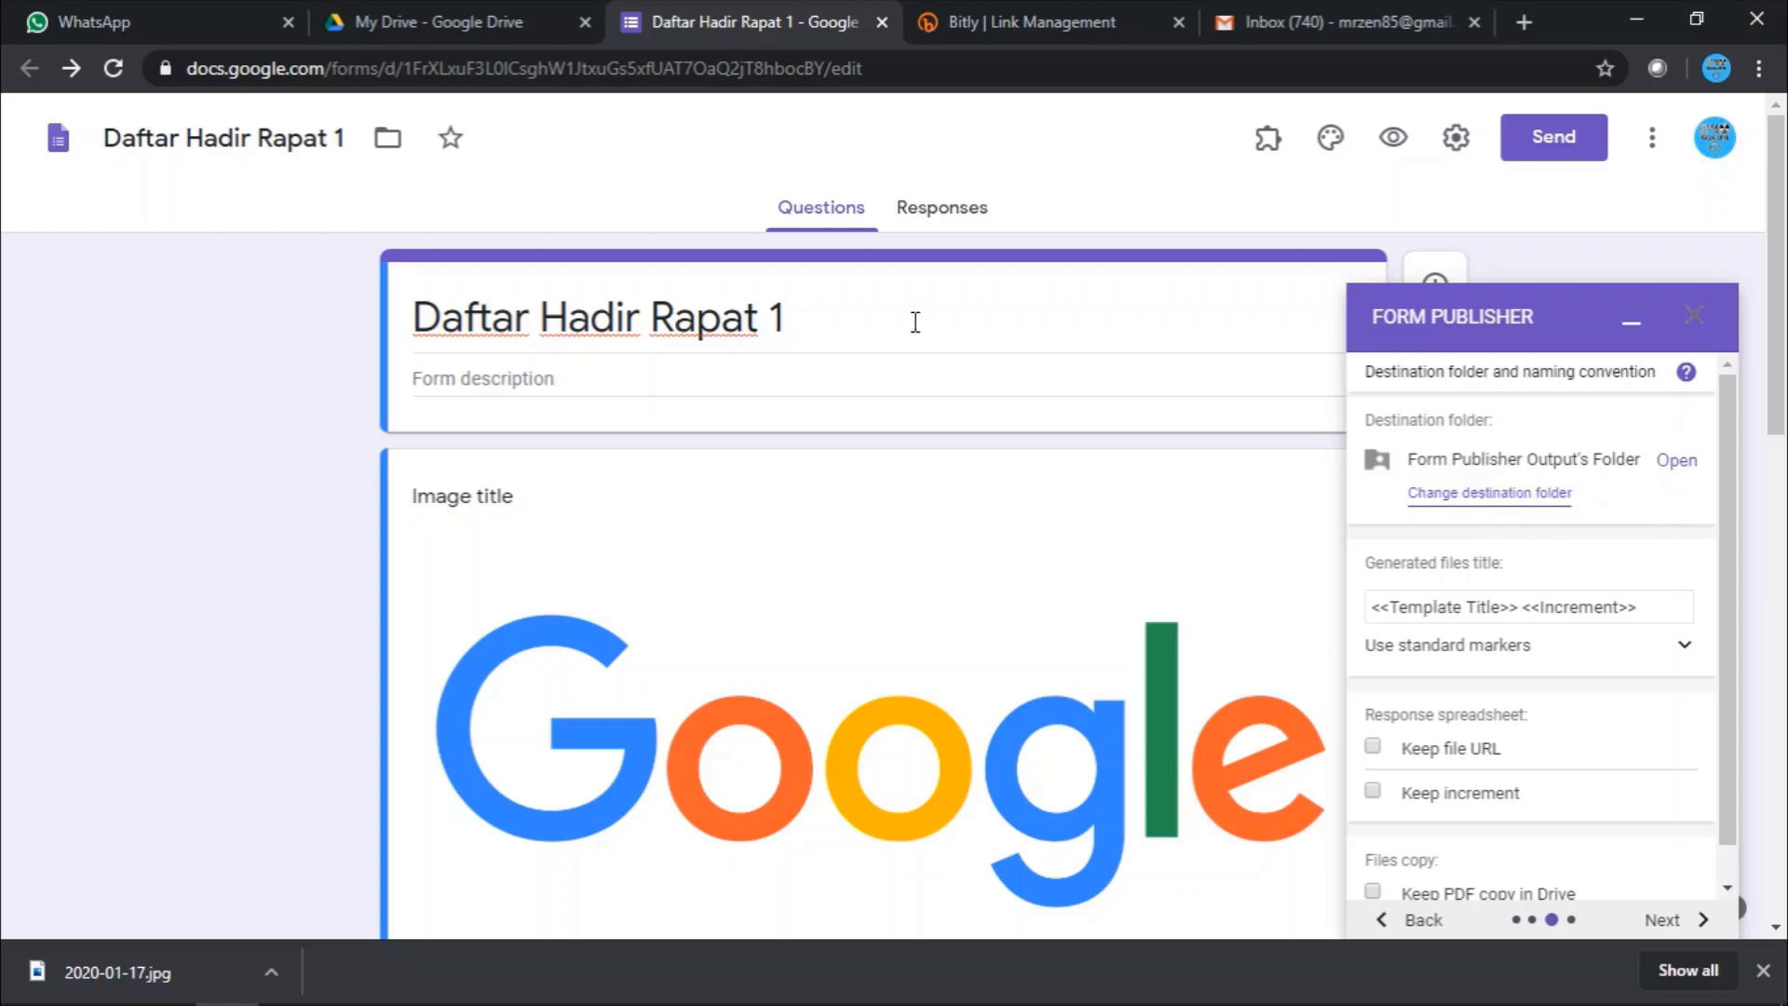
left_click(800, 326)
key("ctrl+c")
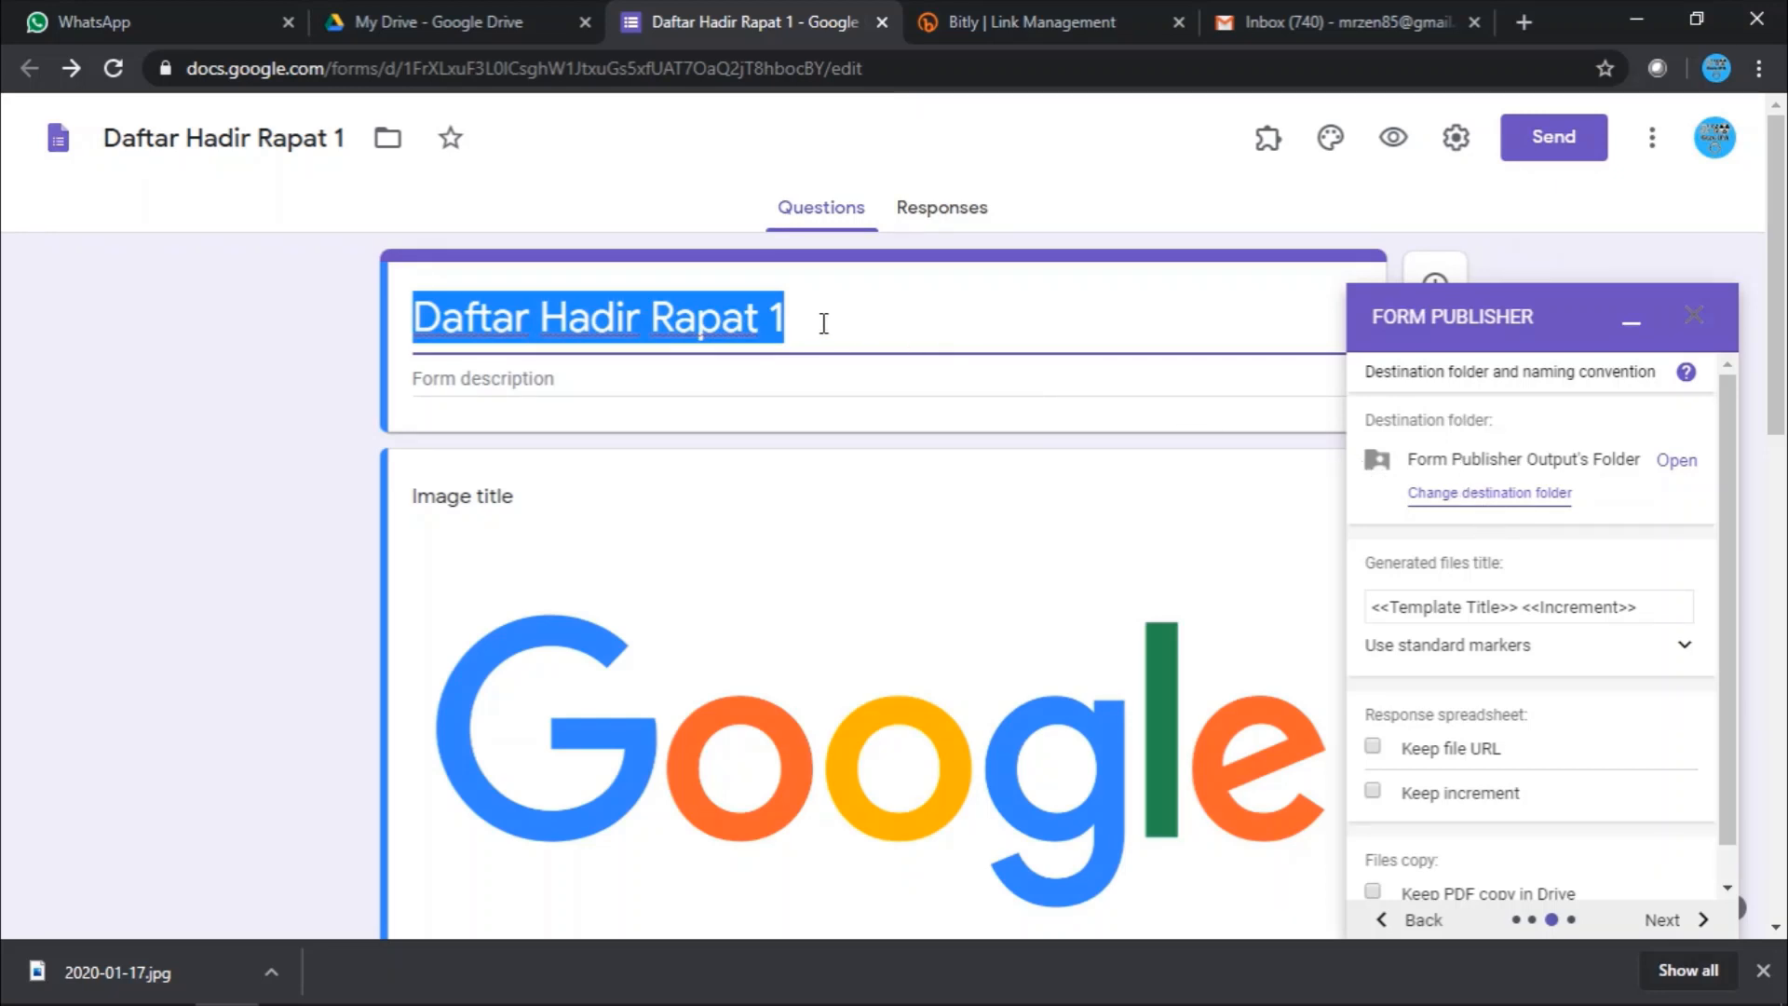
- Check Form Publisher Output's Folder is empty in the picker, cancel, and open it in Drive
left_click(1465, 511)
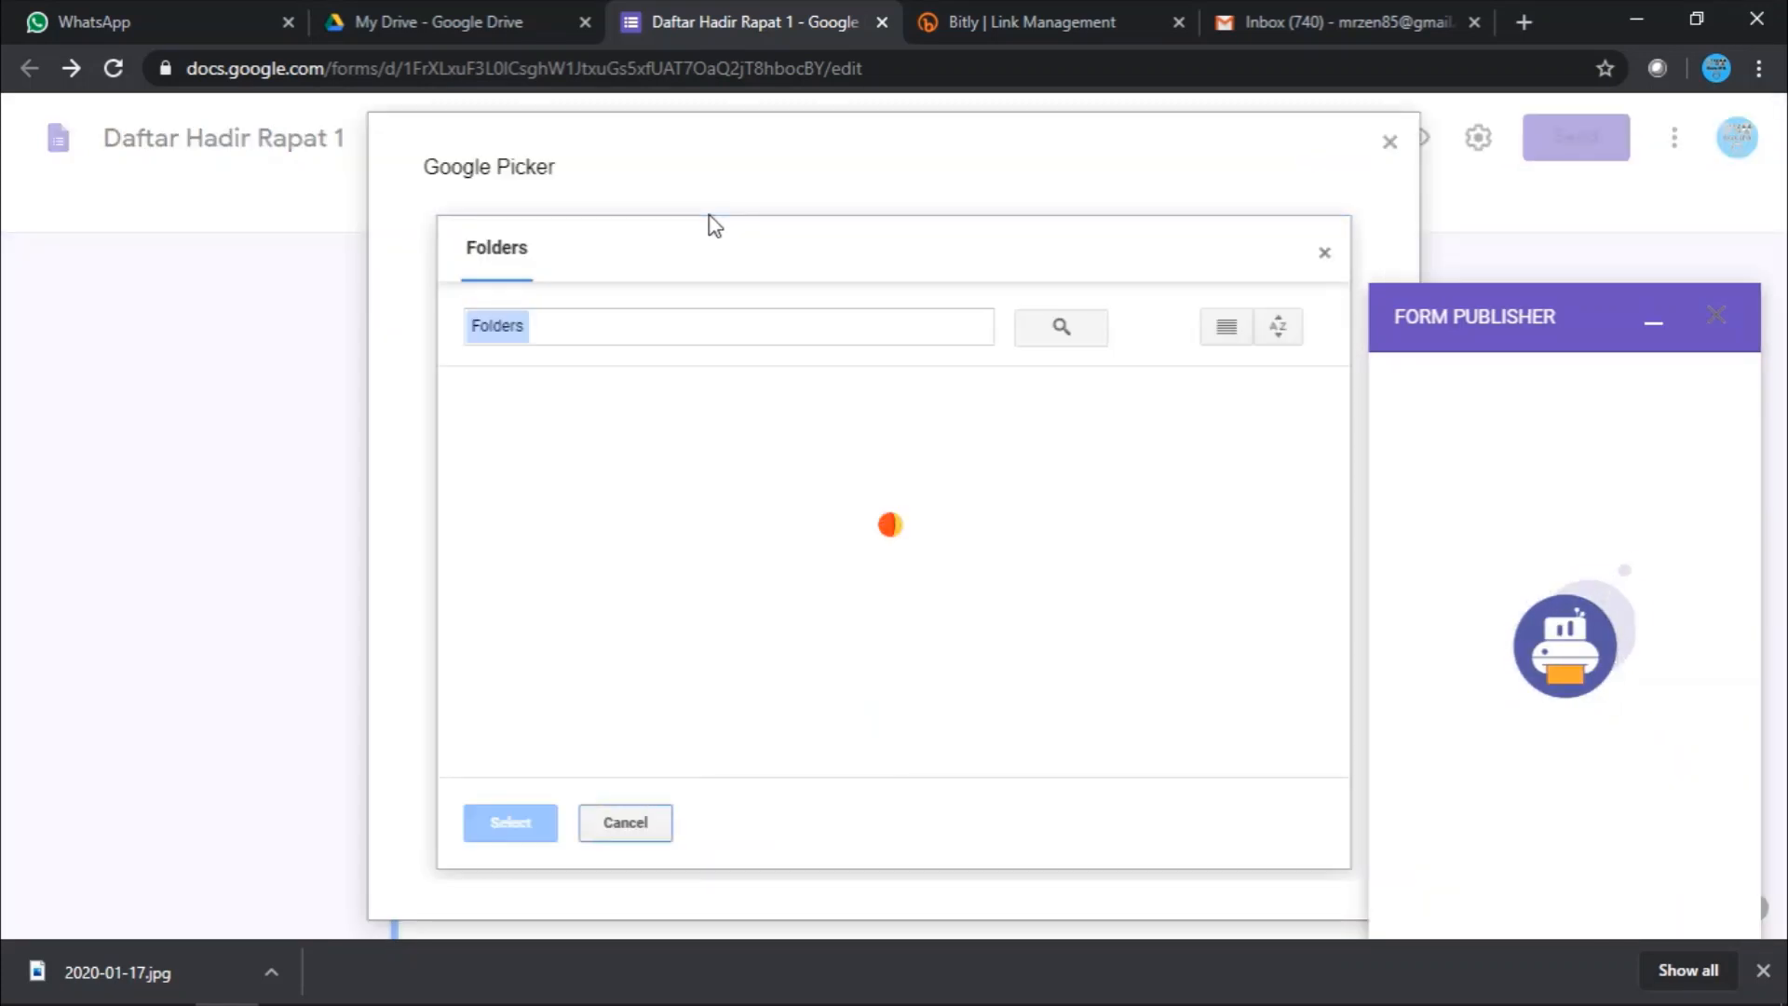
double_click(663, 477)
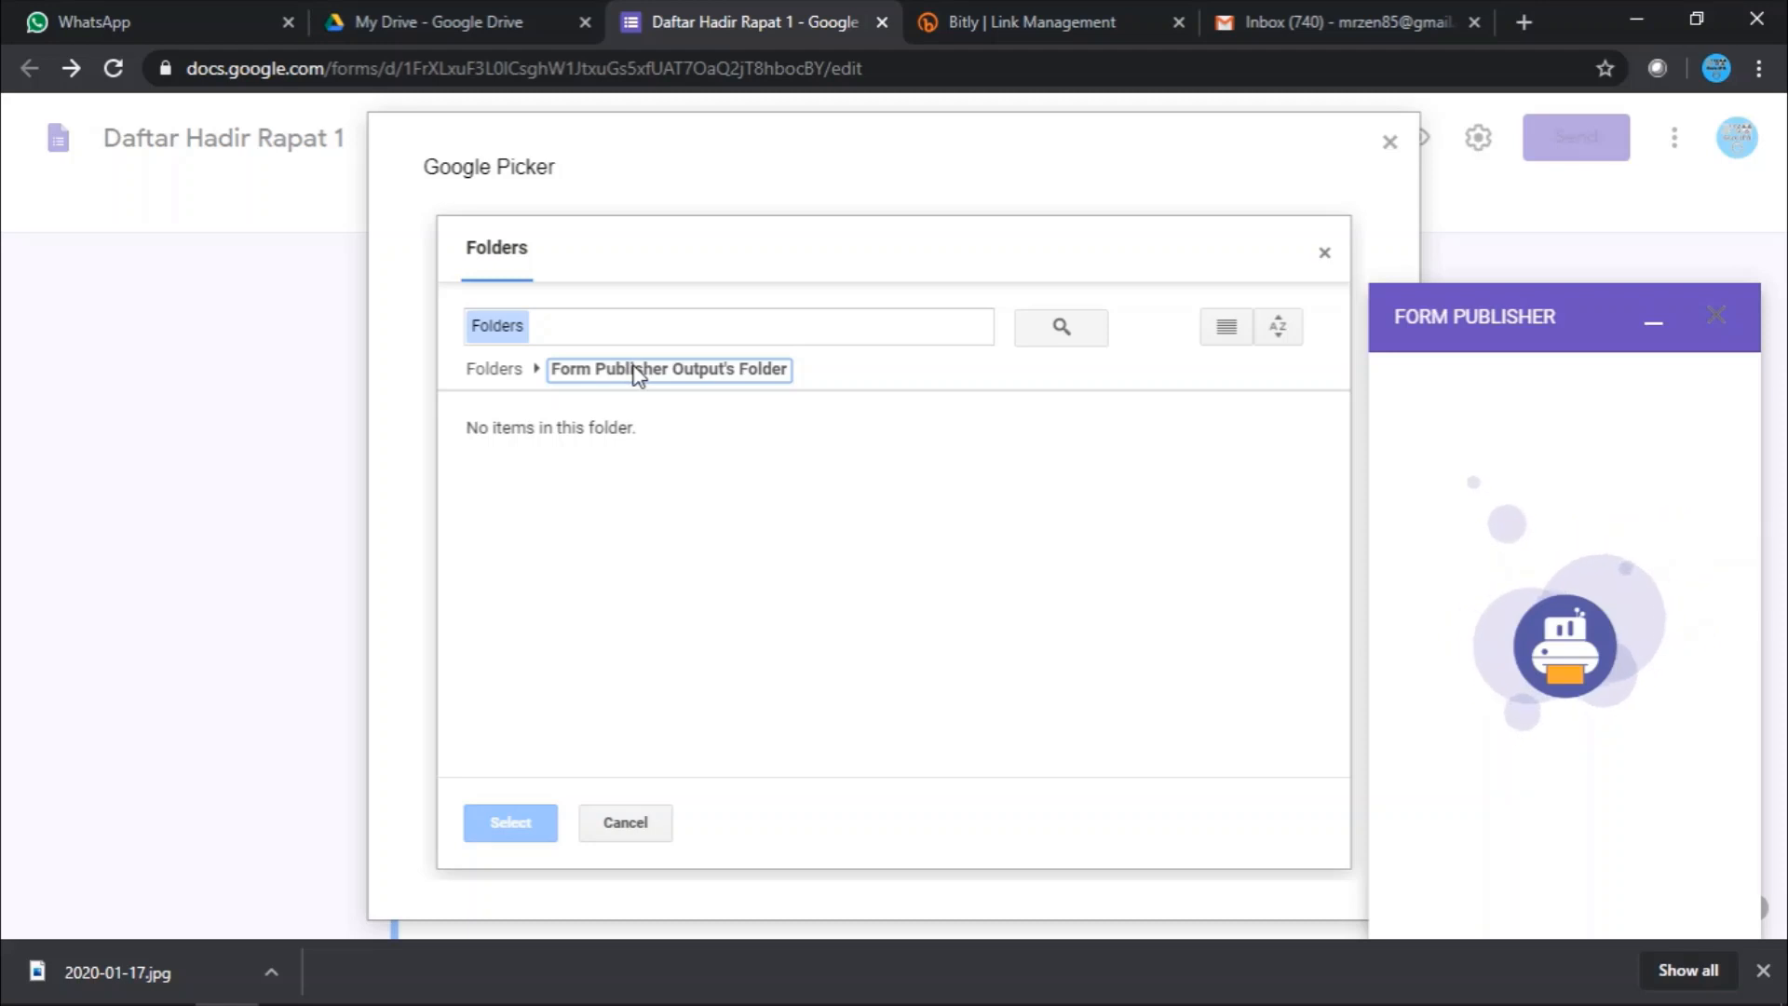
left_click(643, 822)
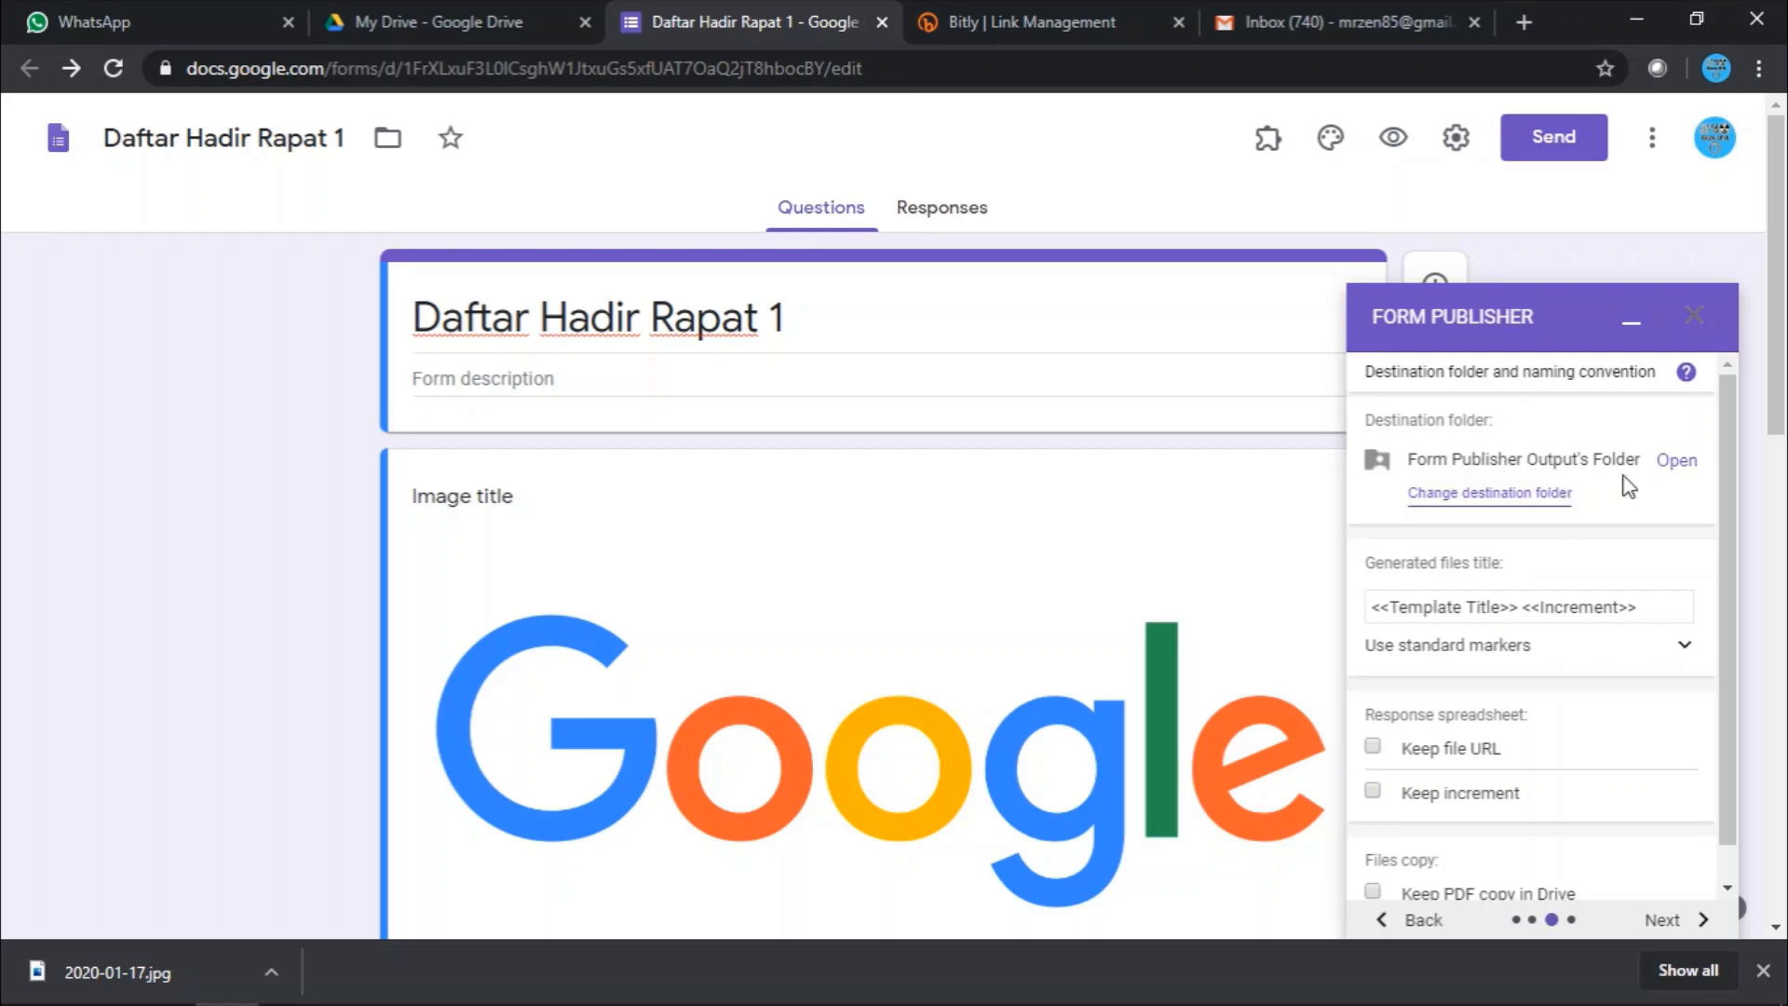
left_click(1676, 461)
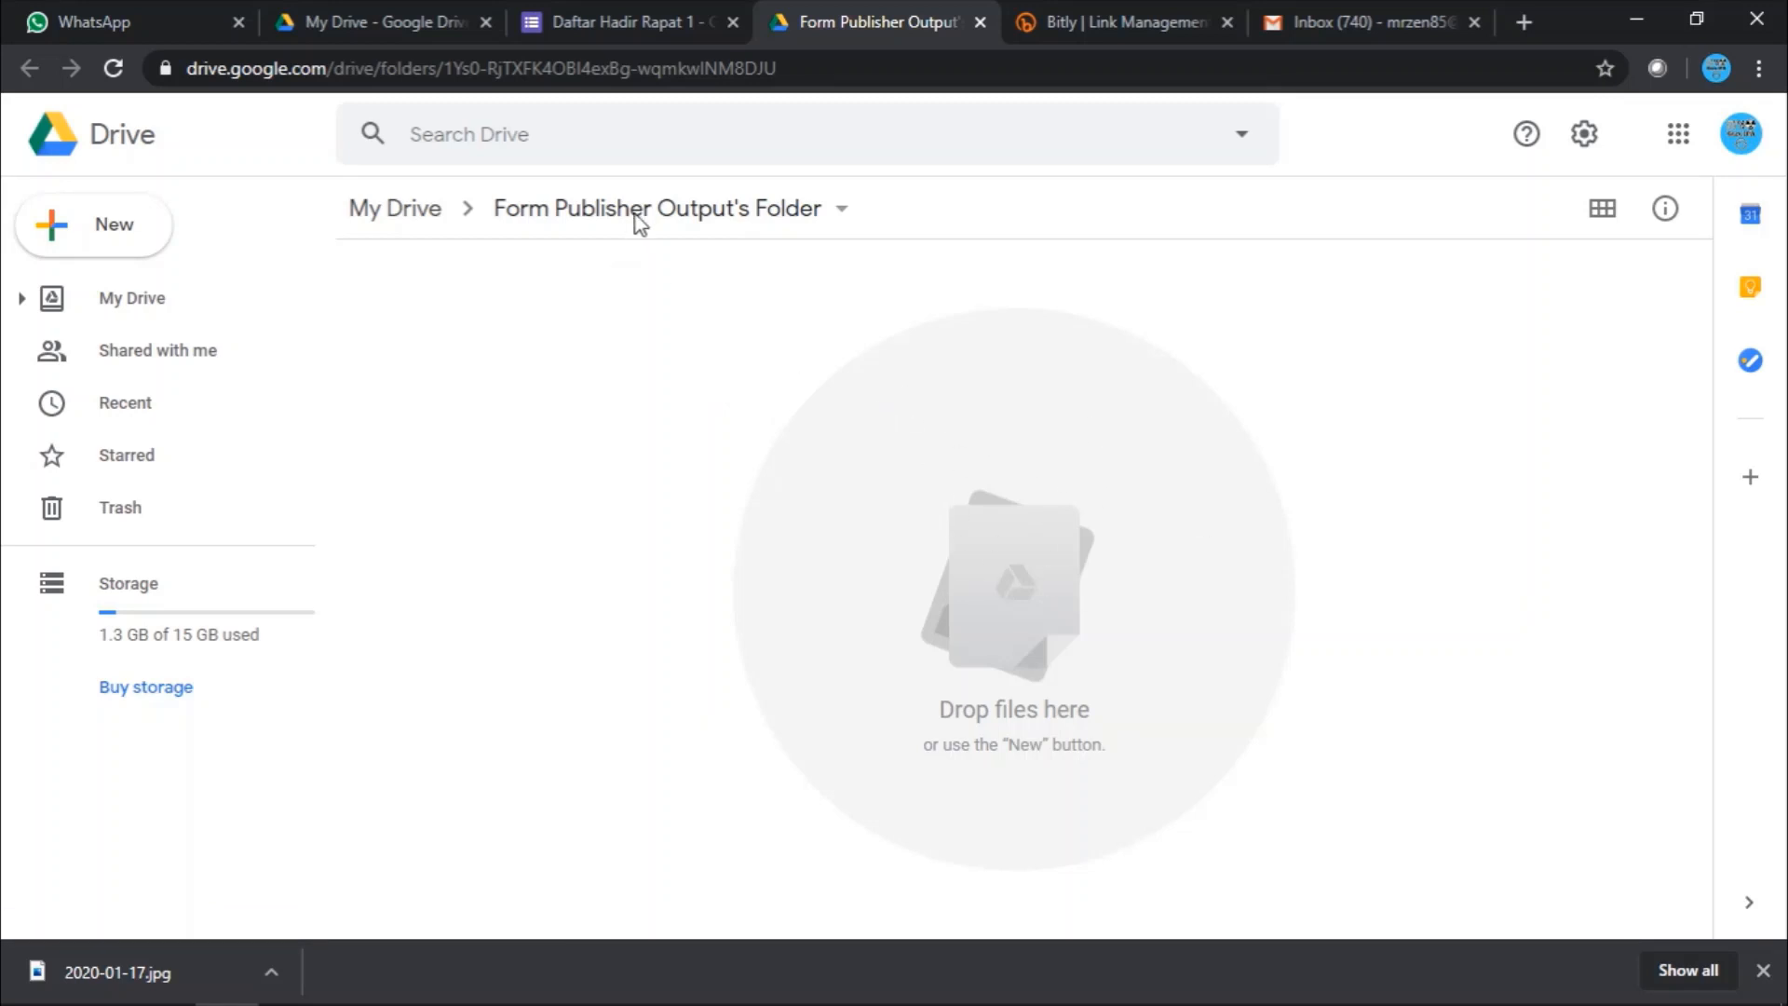
- Rename Form Publisher's output folder to 'Daftar Hadir Rapat 1' and close the Drive tab
left_click(767, 210)
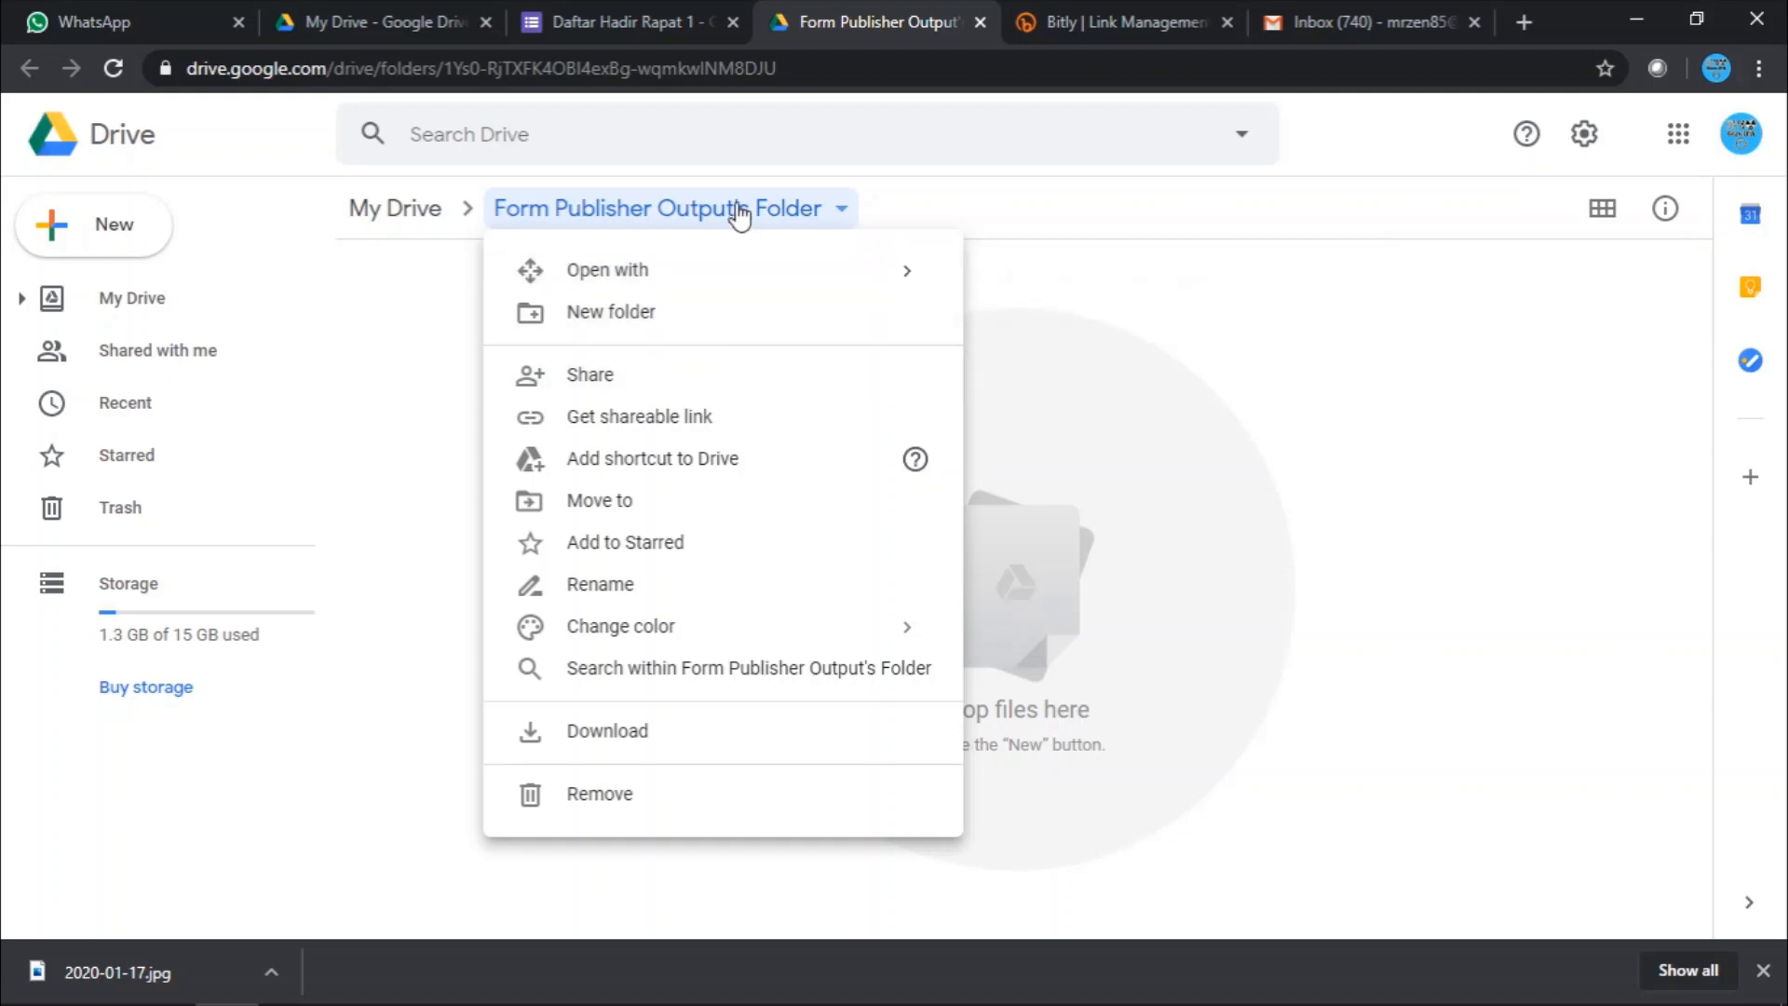
left_click(738, 212)
left_click(736, 213)
left_click(667, 586)
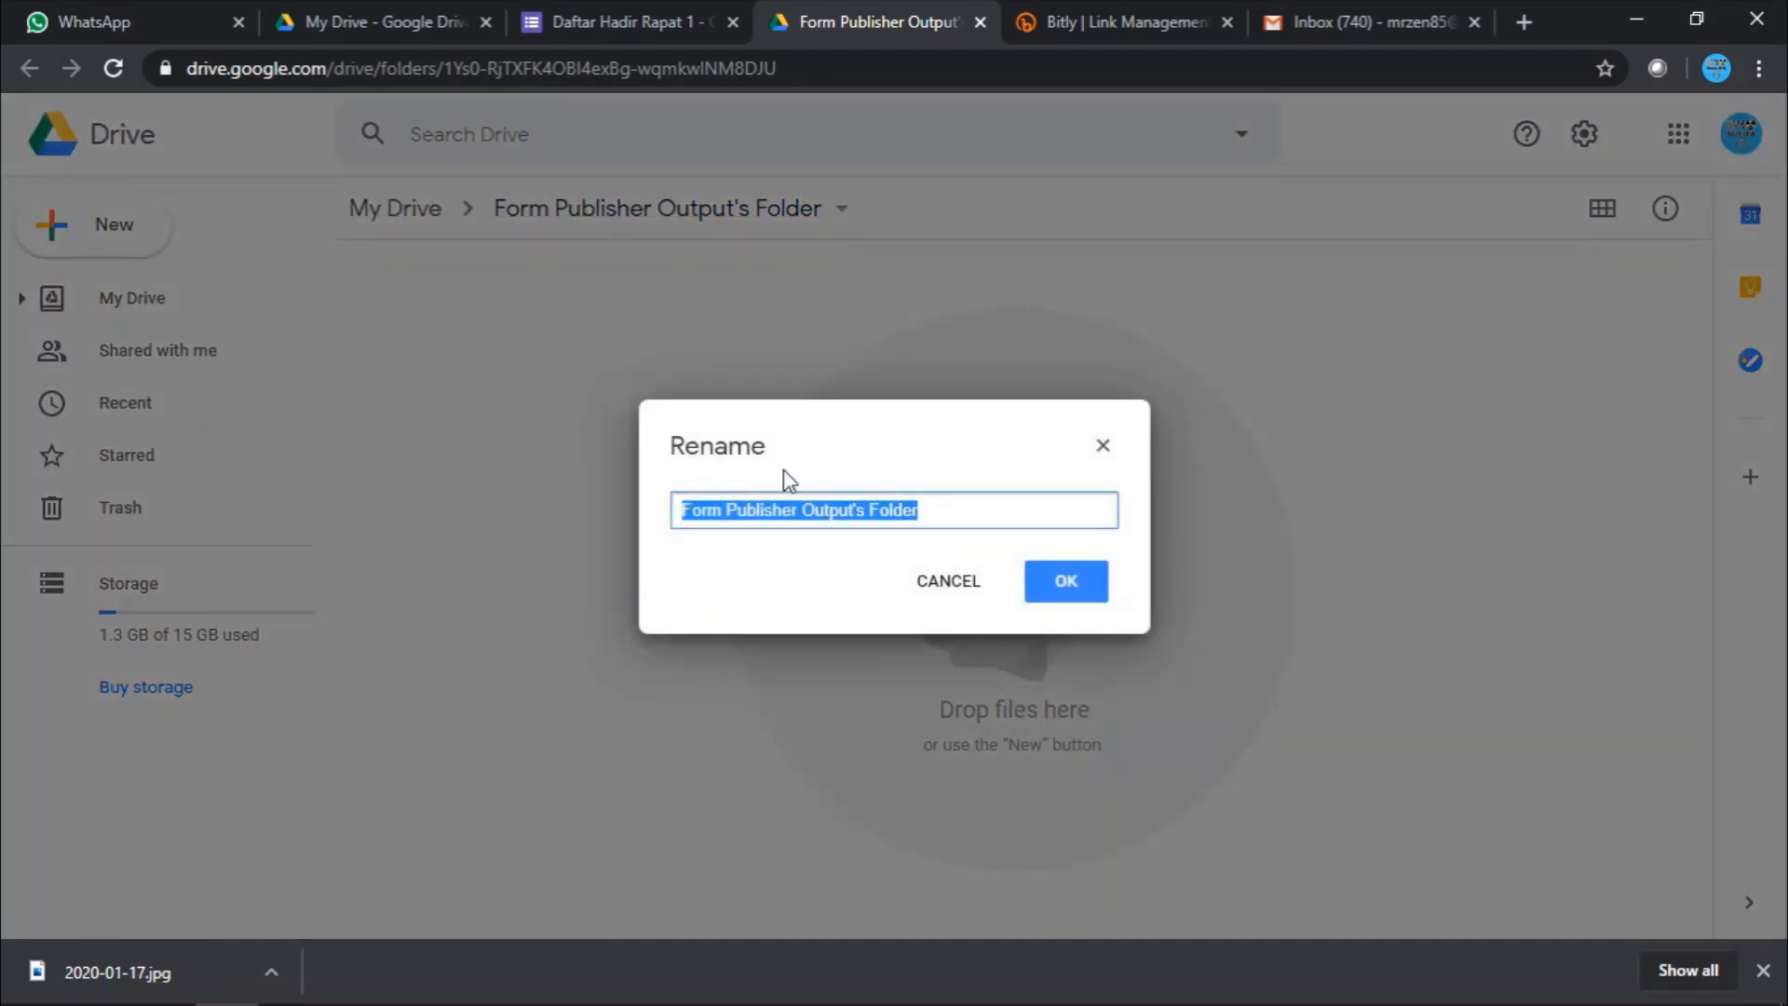
key("ctrl+v")
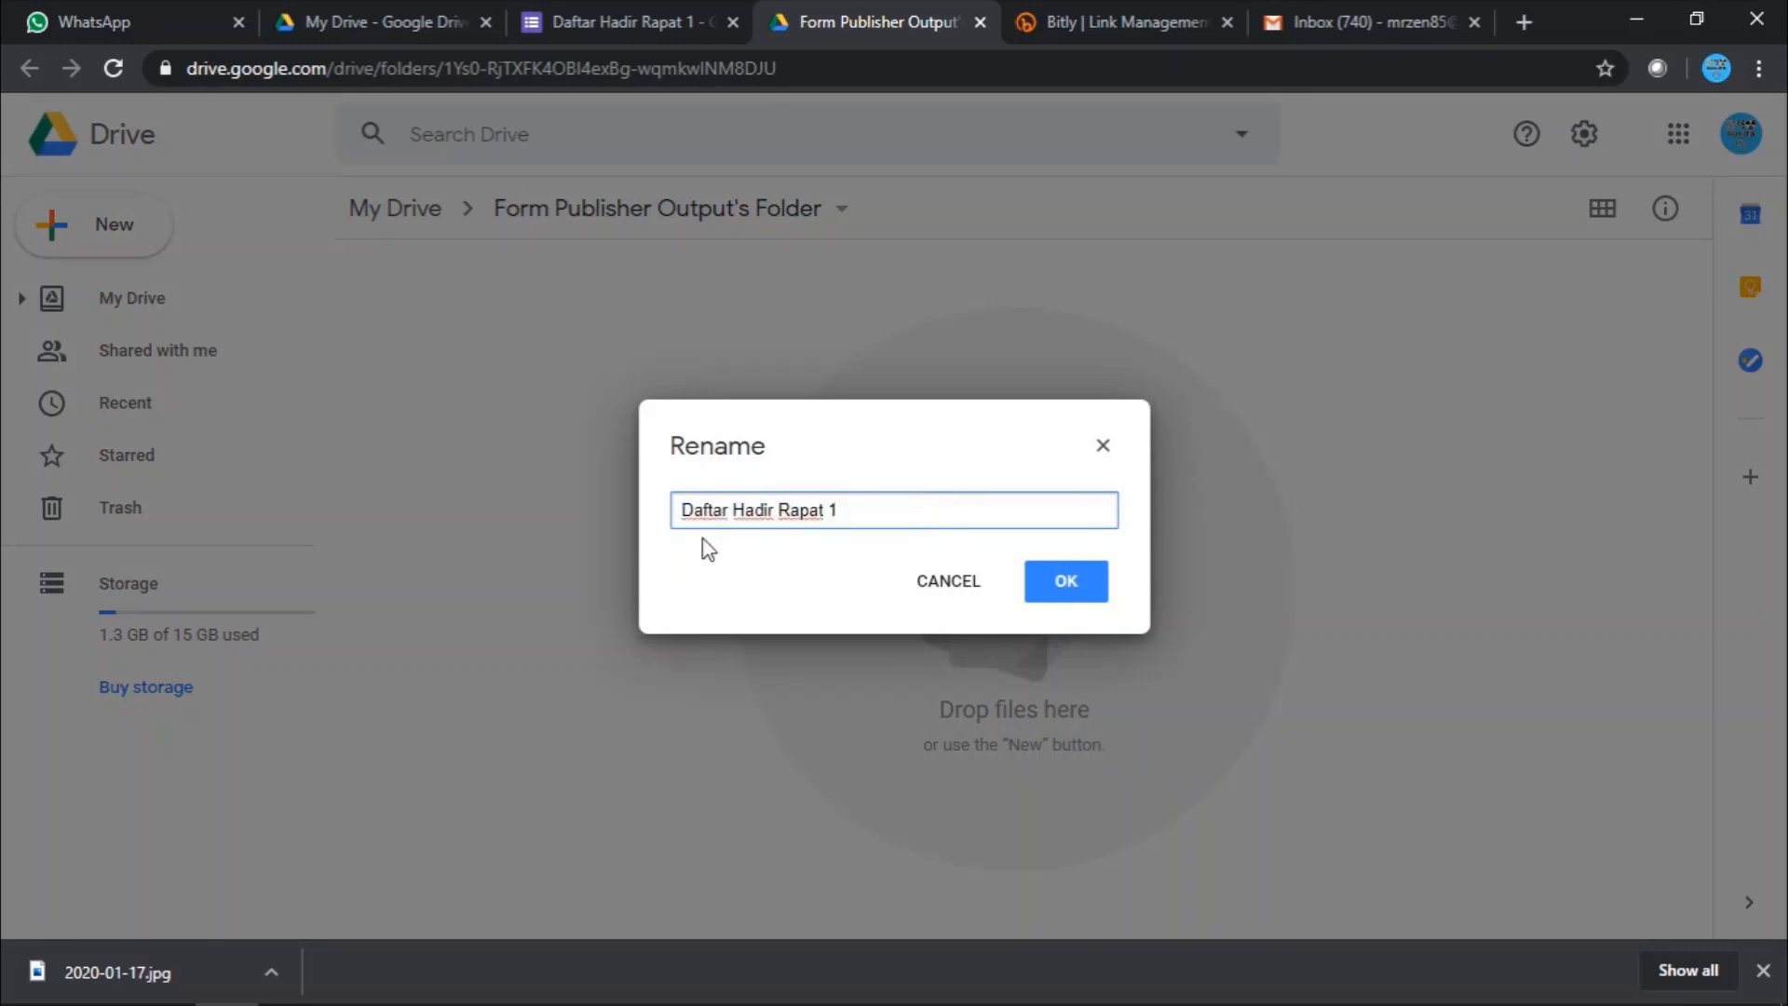
left_click(1061, 591)
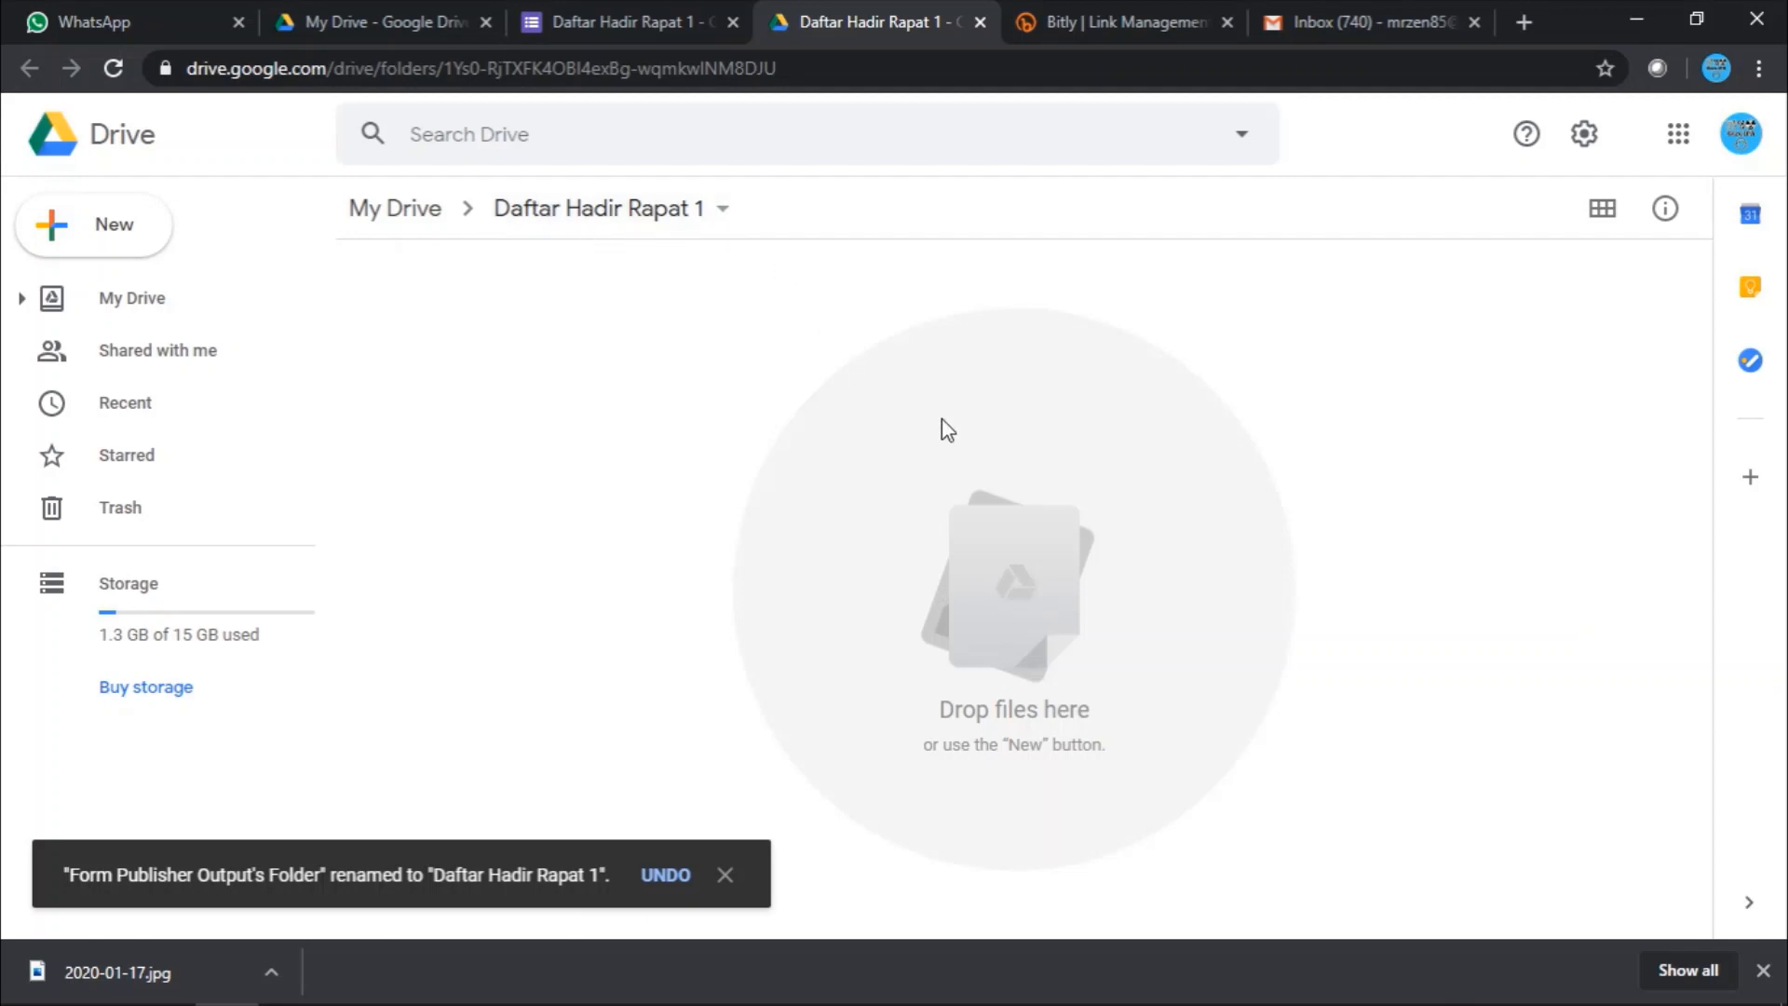
left_click(976, 23)
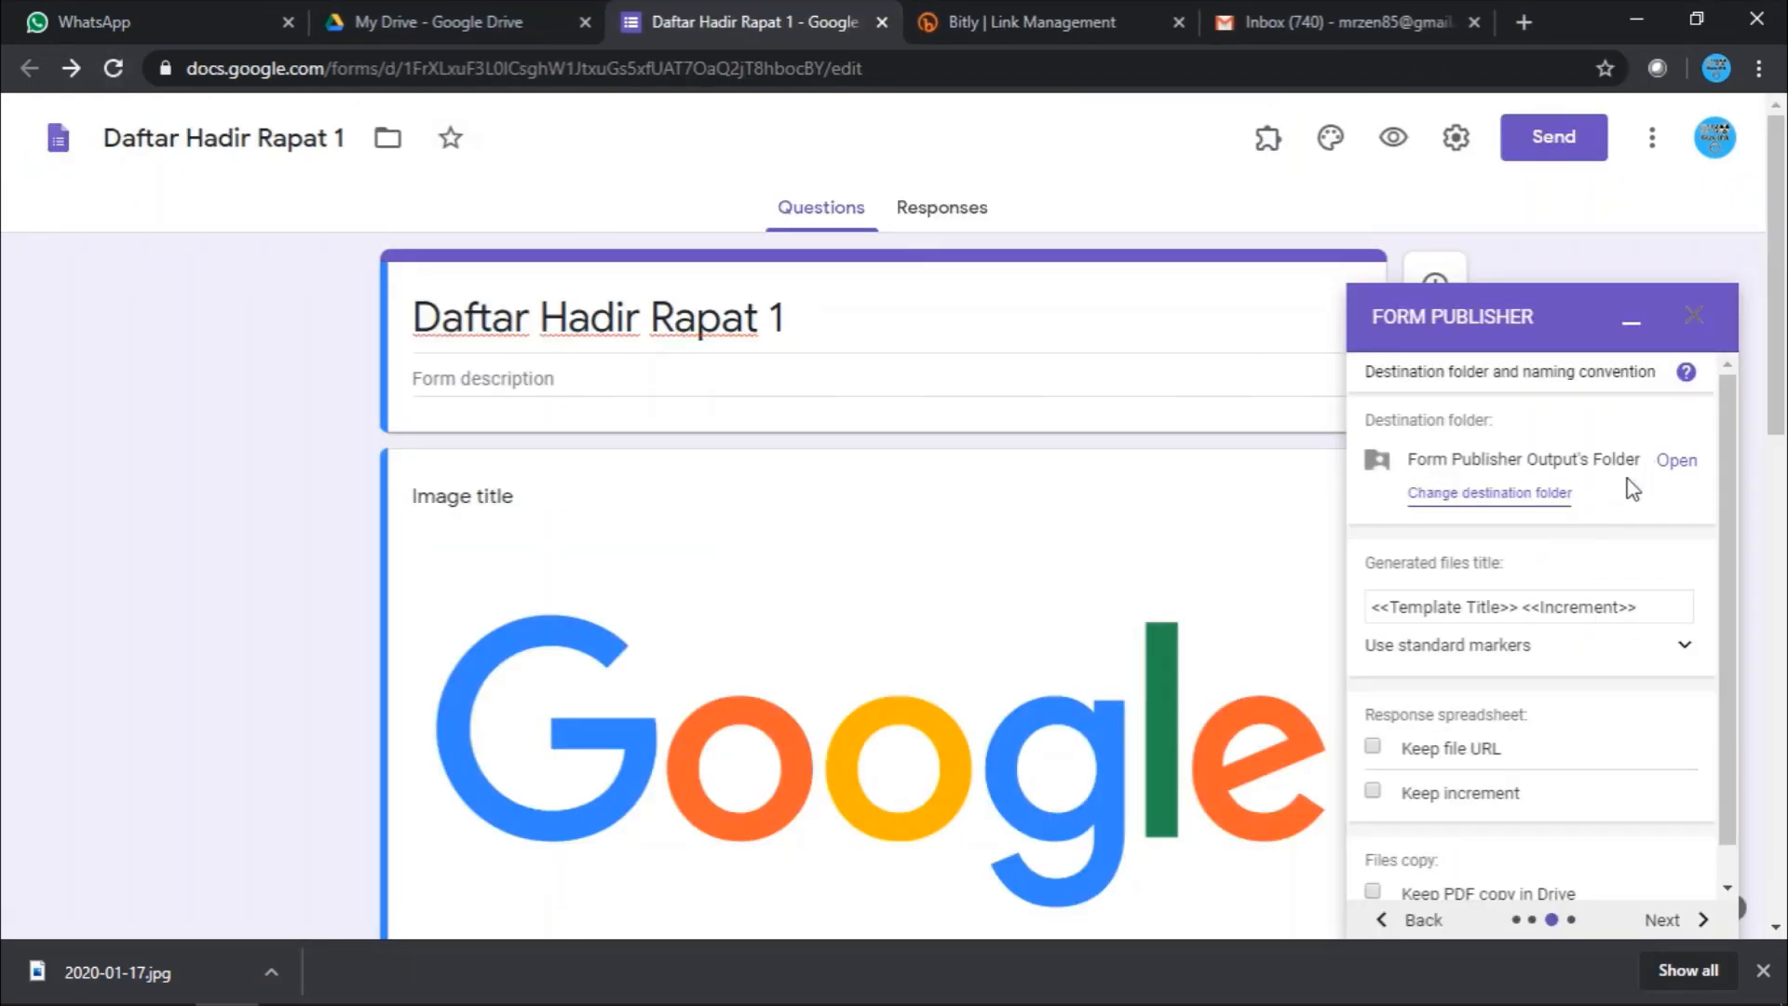
- Select the 'Daftar Hadir Rapat 1' folder as Form Publisher's destination folder
left_click(1682, 461)
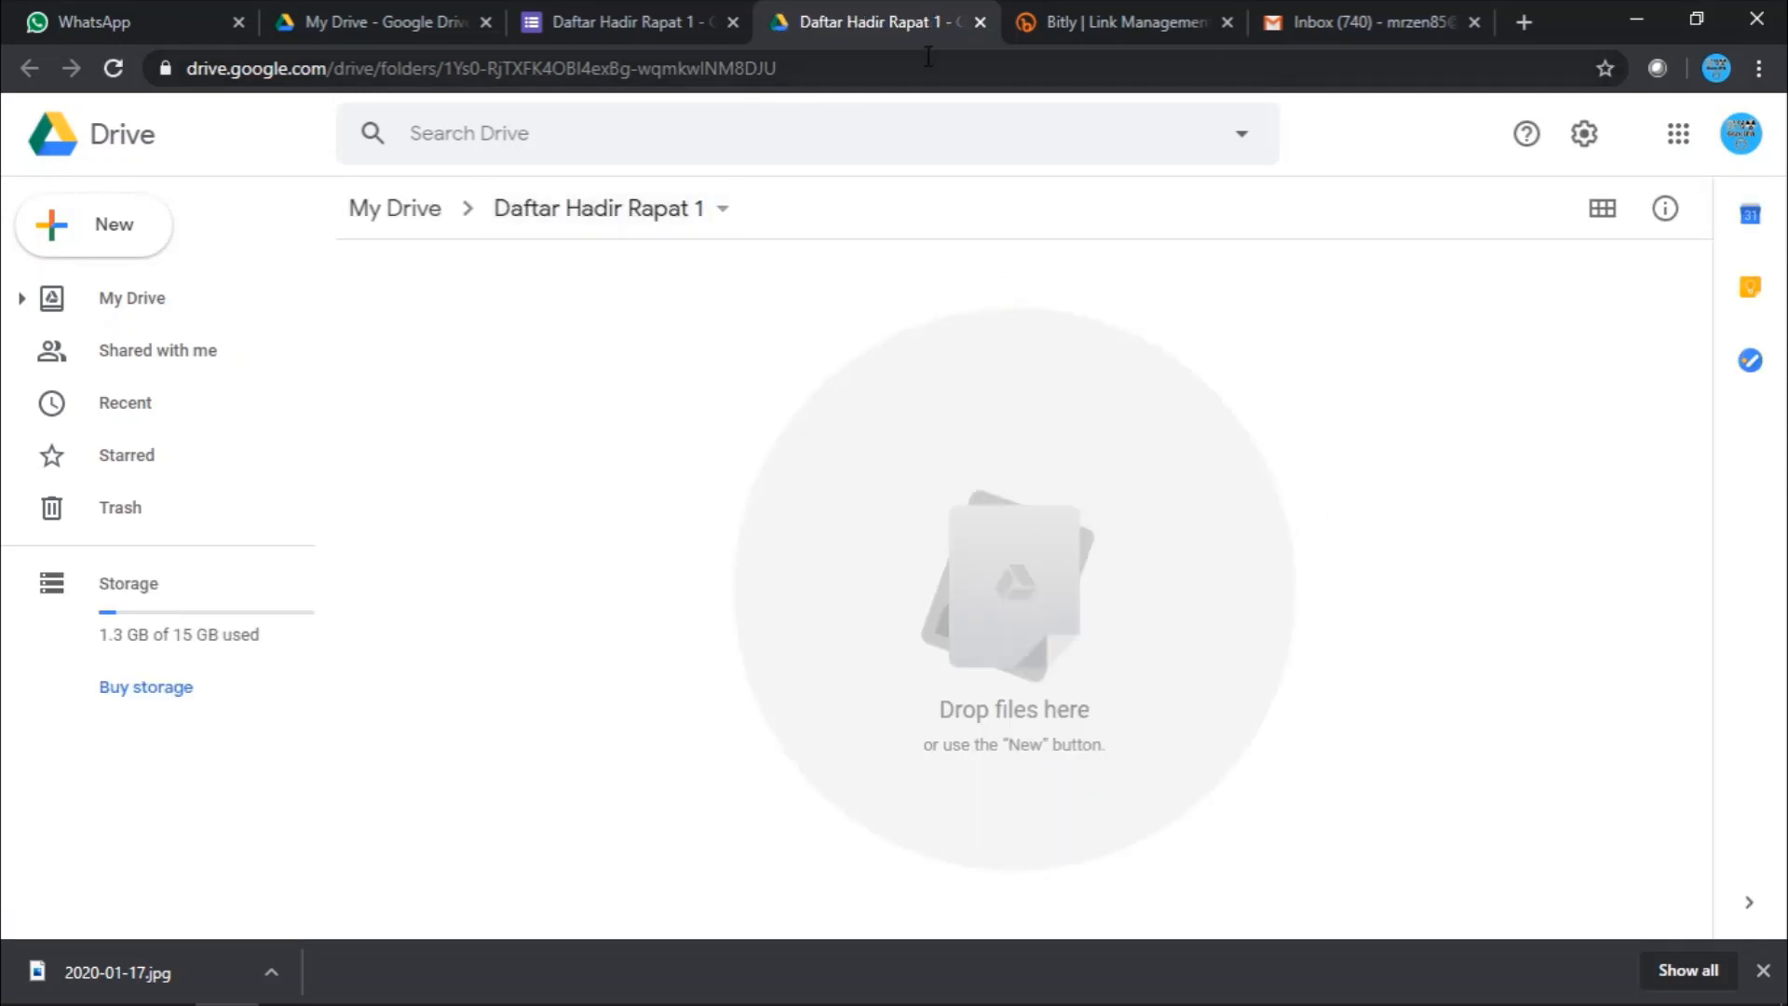
key("ctrl+w")
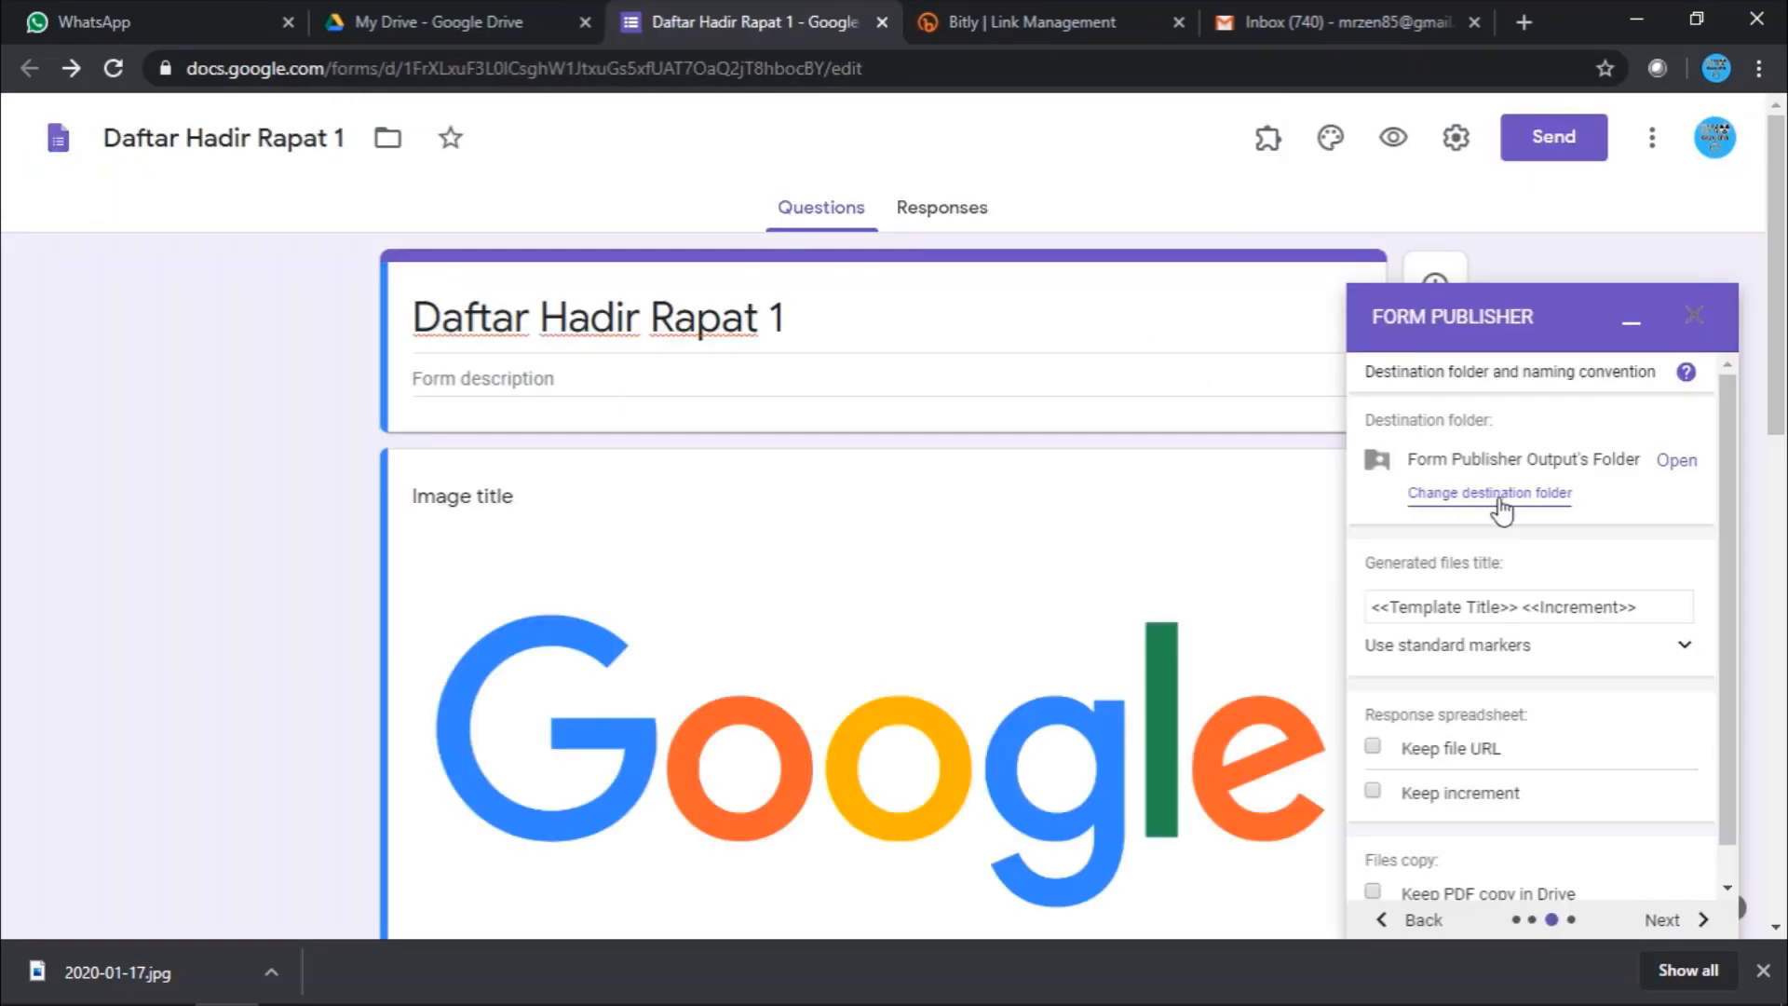
left_click(1493, 501)
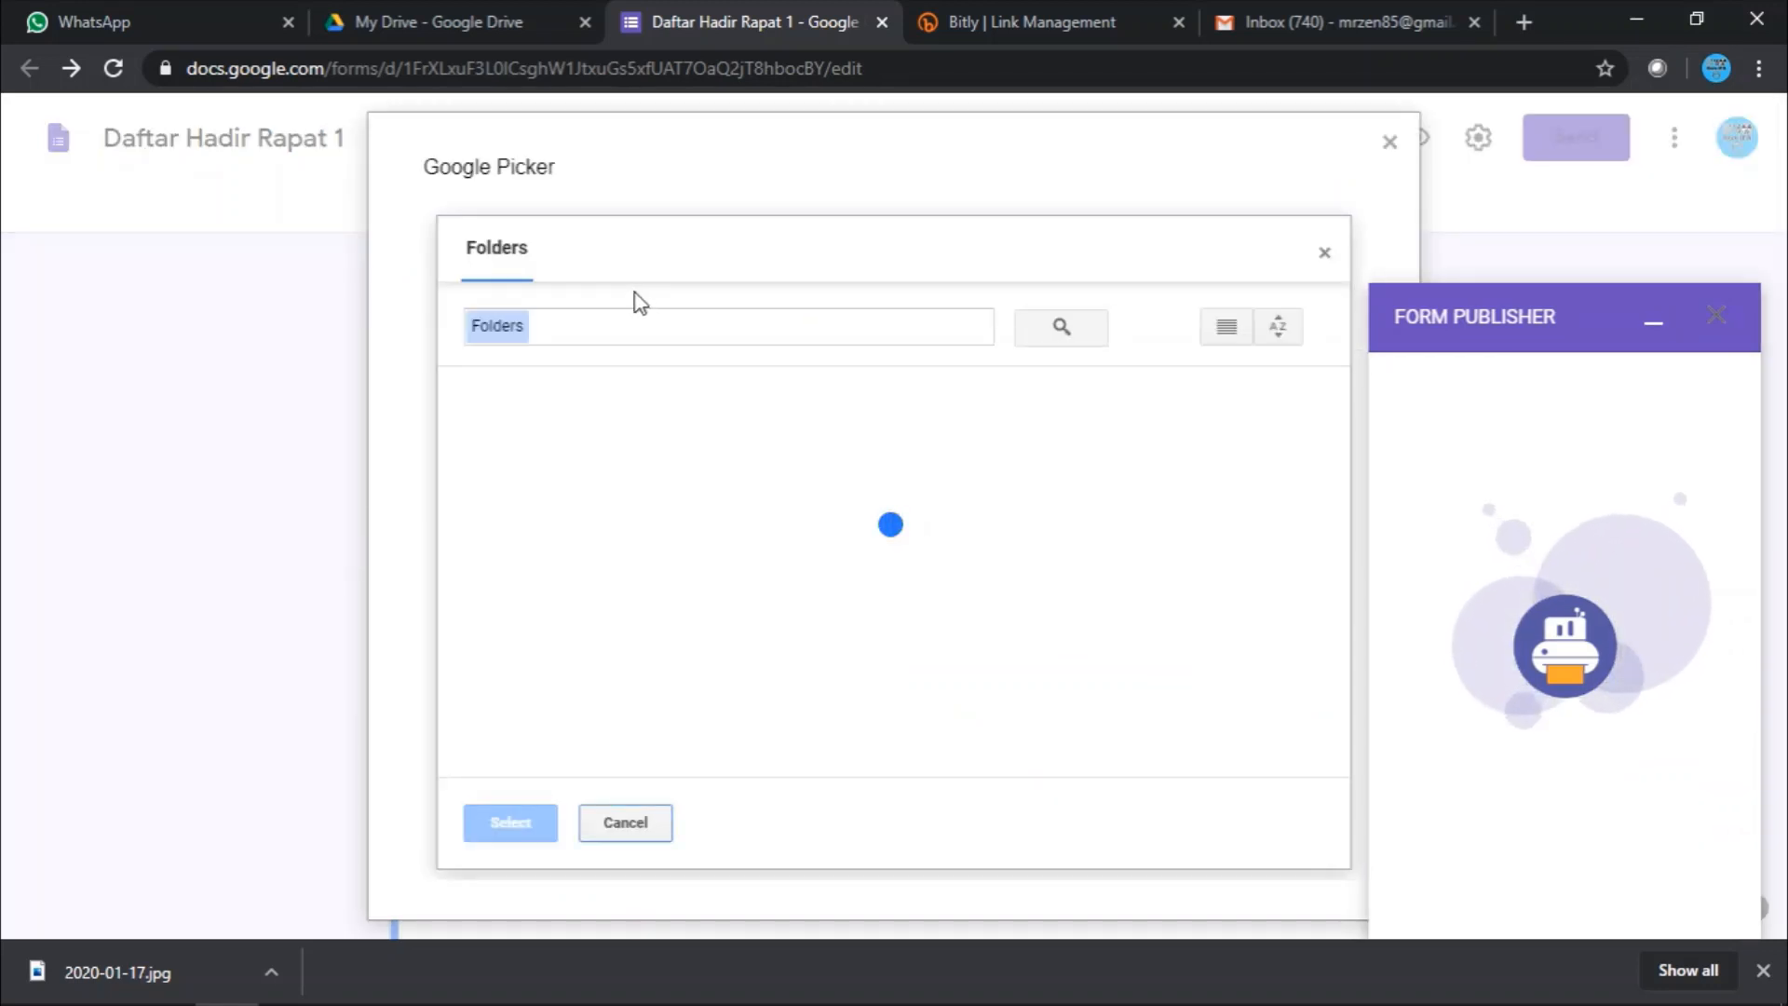
left_click(601, 470)
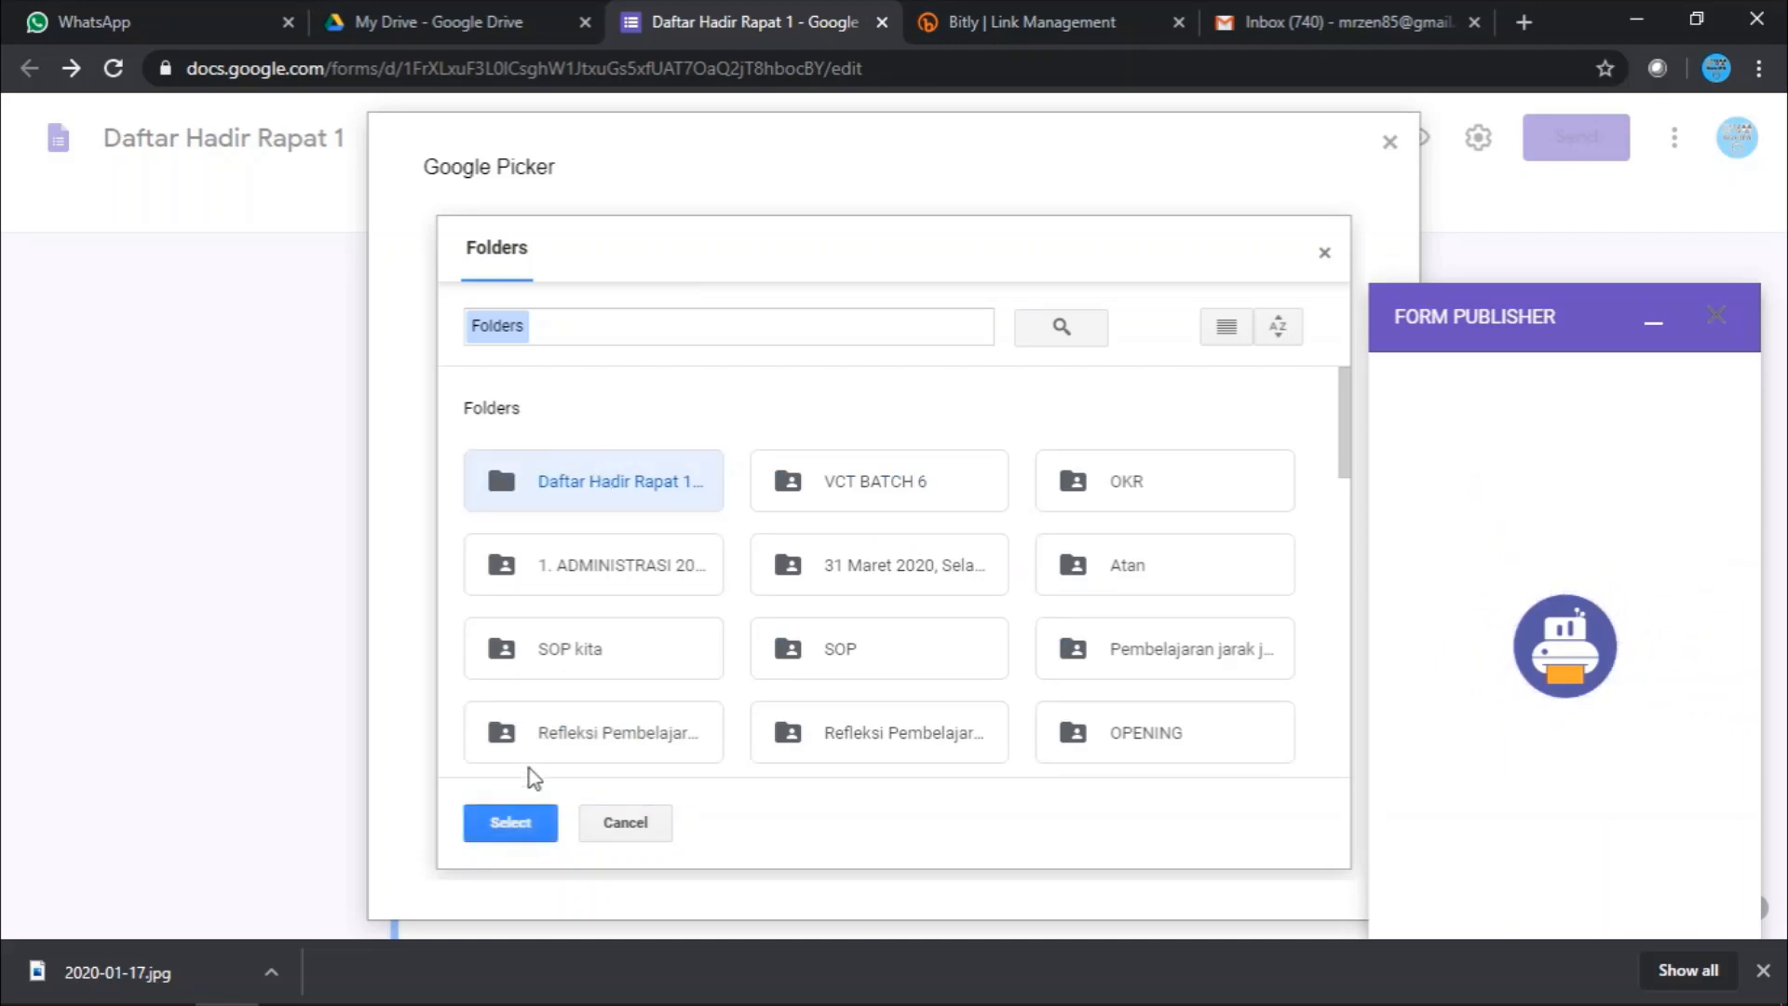
left_click(511, 822)
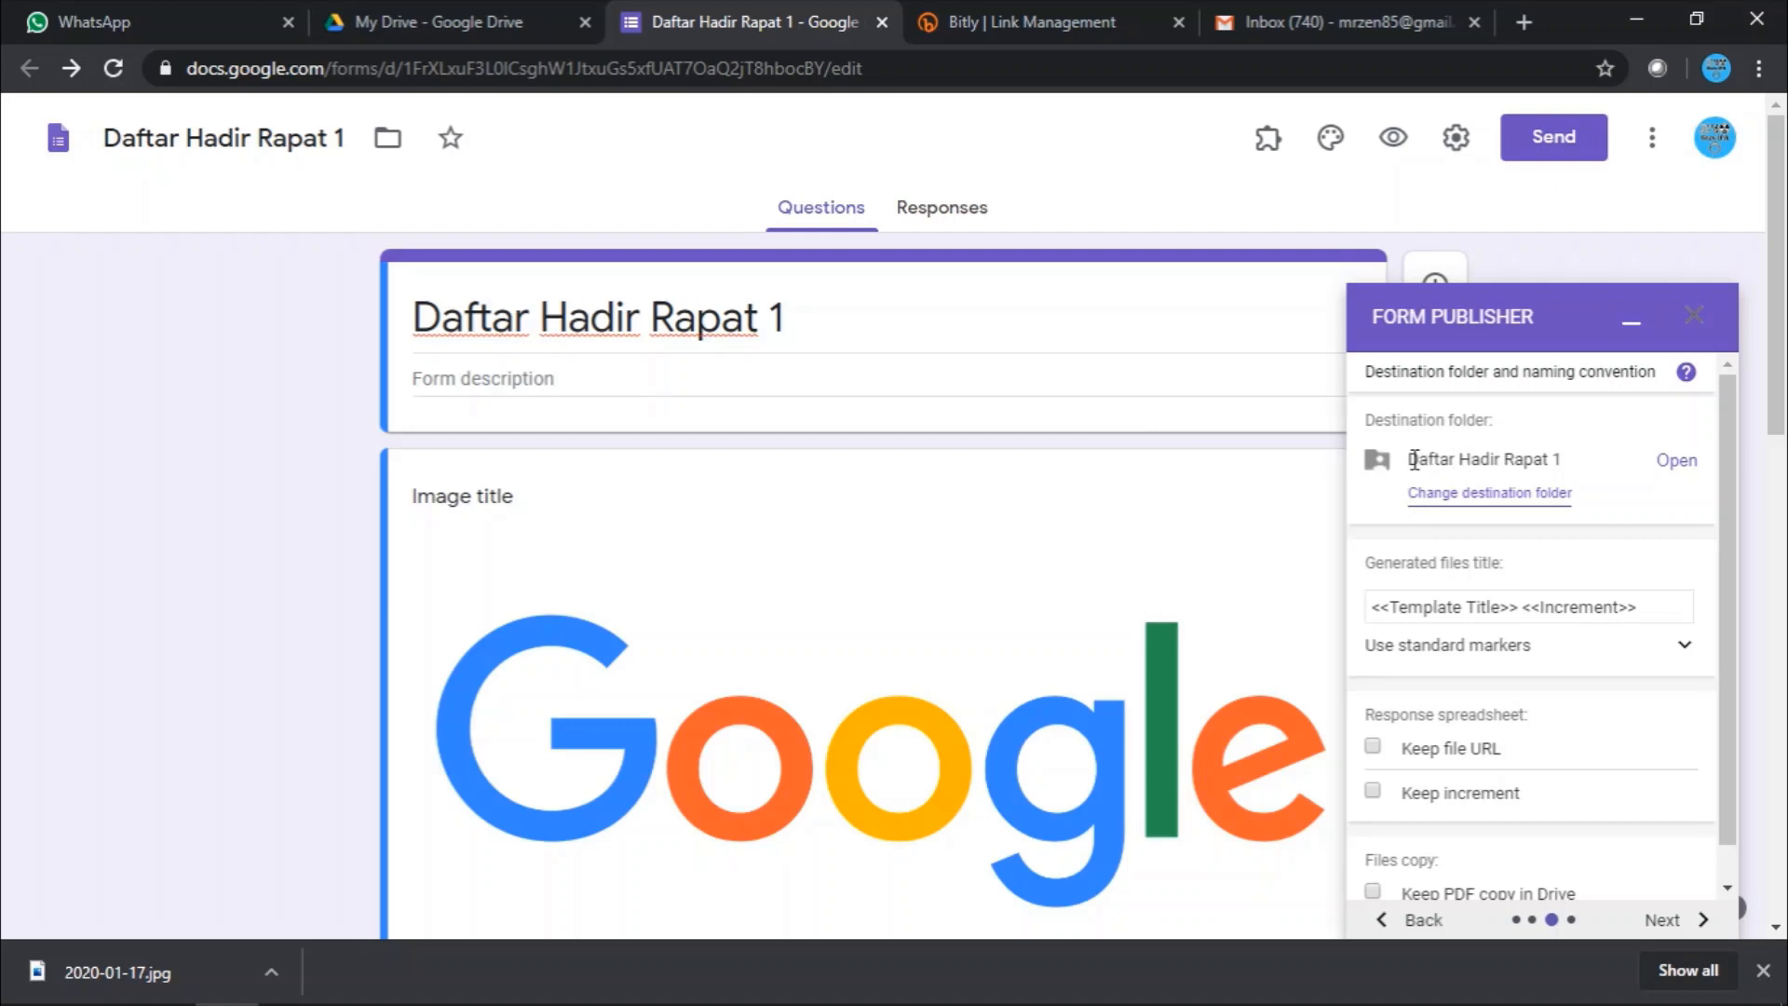
left_click_drag(1422, 454, 1585, 456)
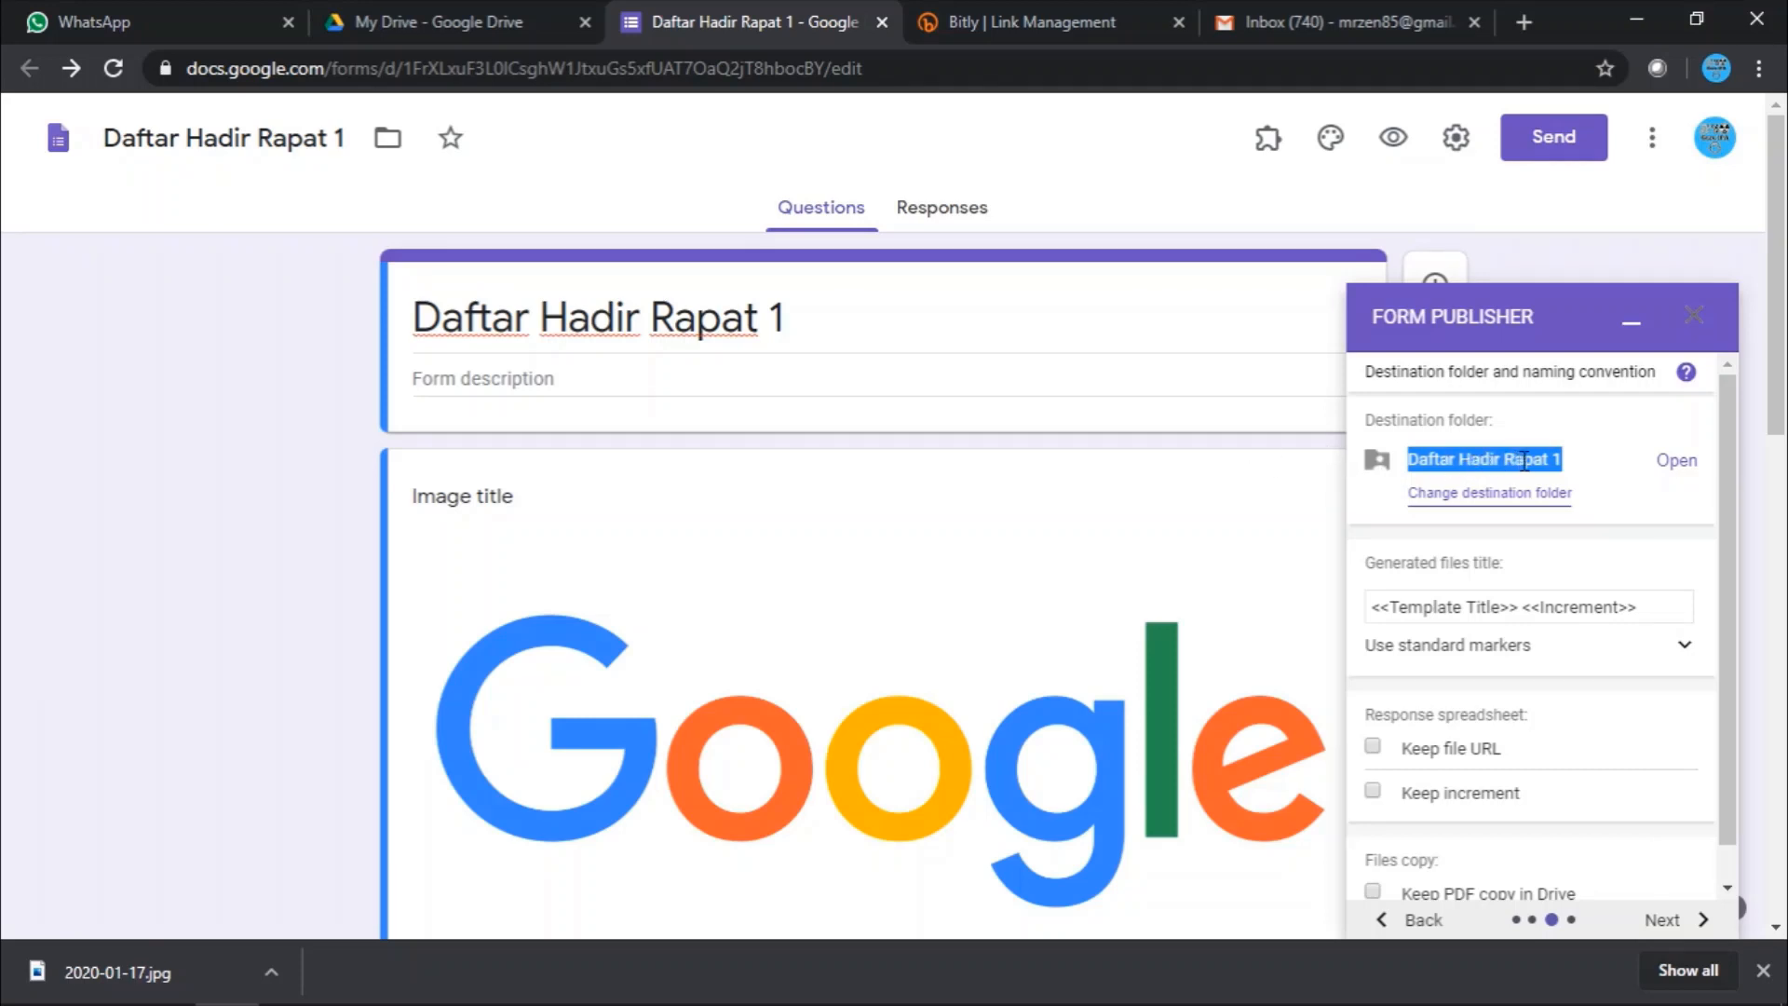
- Compare the destination folder name with the form title, then advance to the sharing step
left_click(1569, 466)
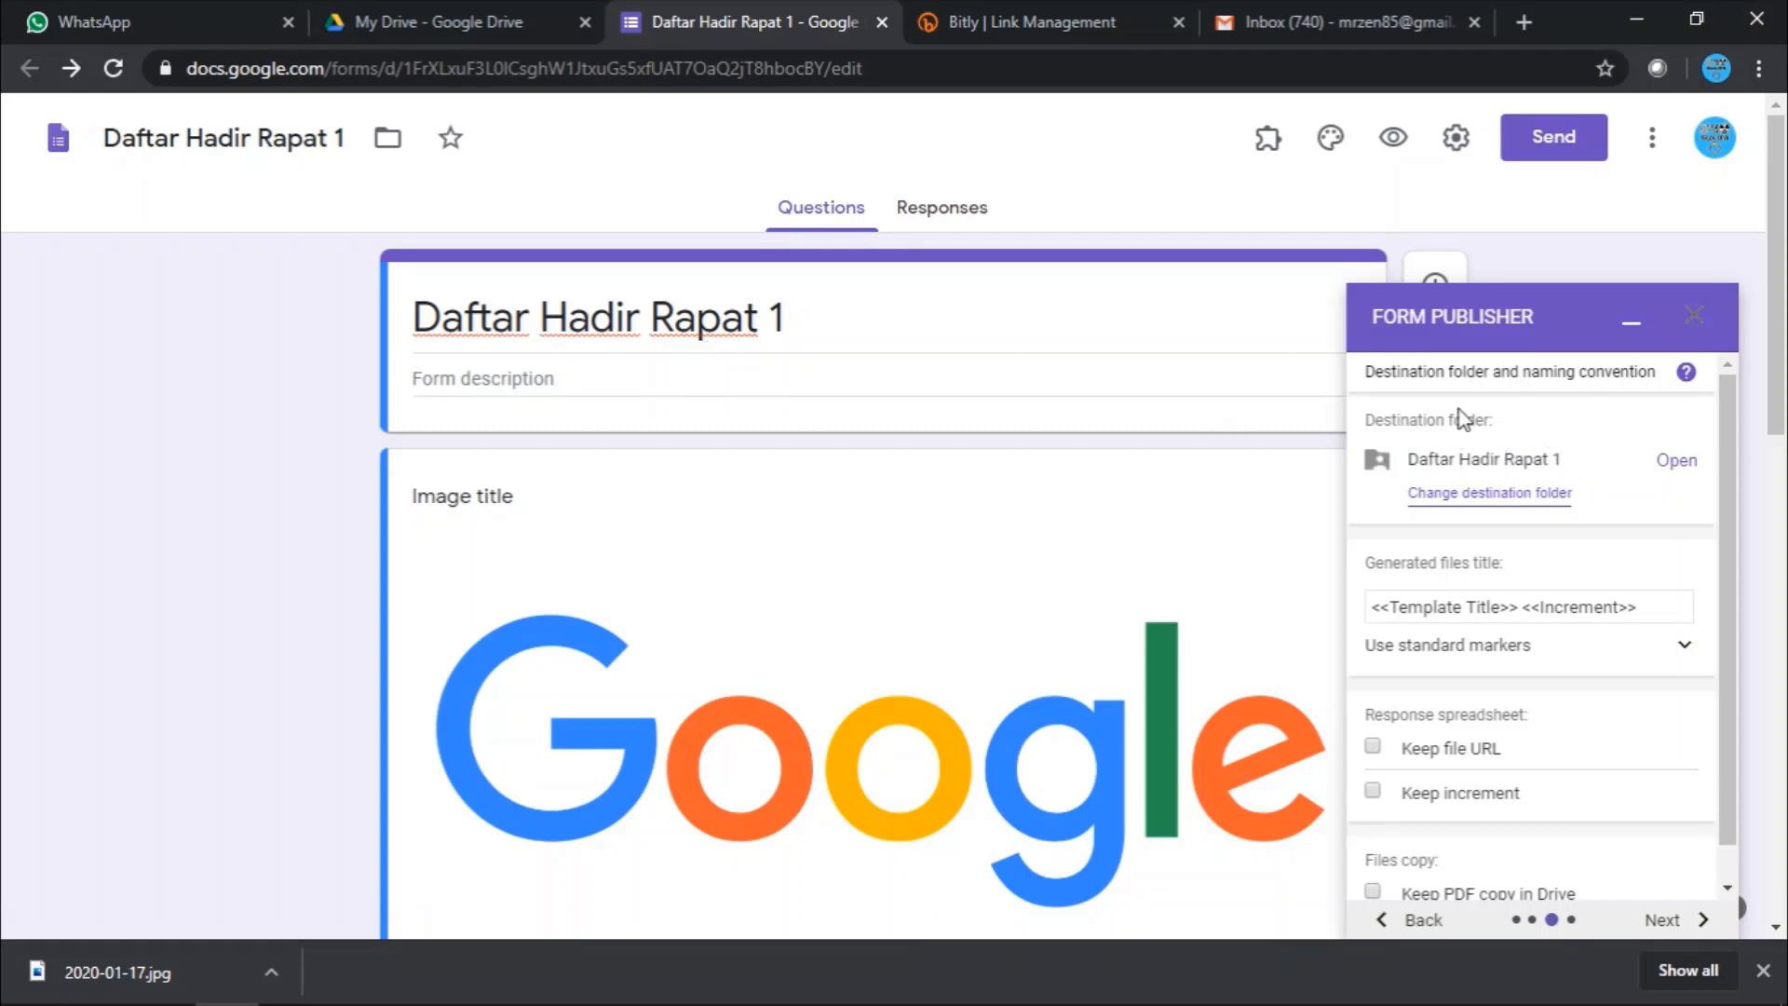
triple_click(798, 322)
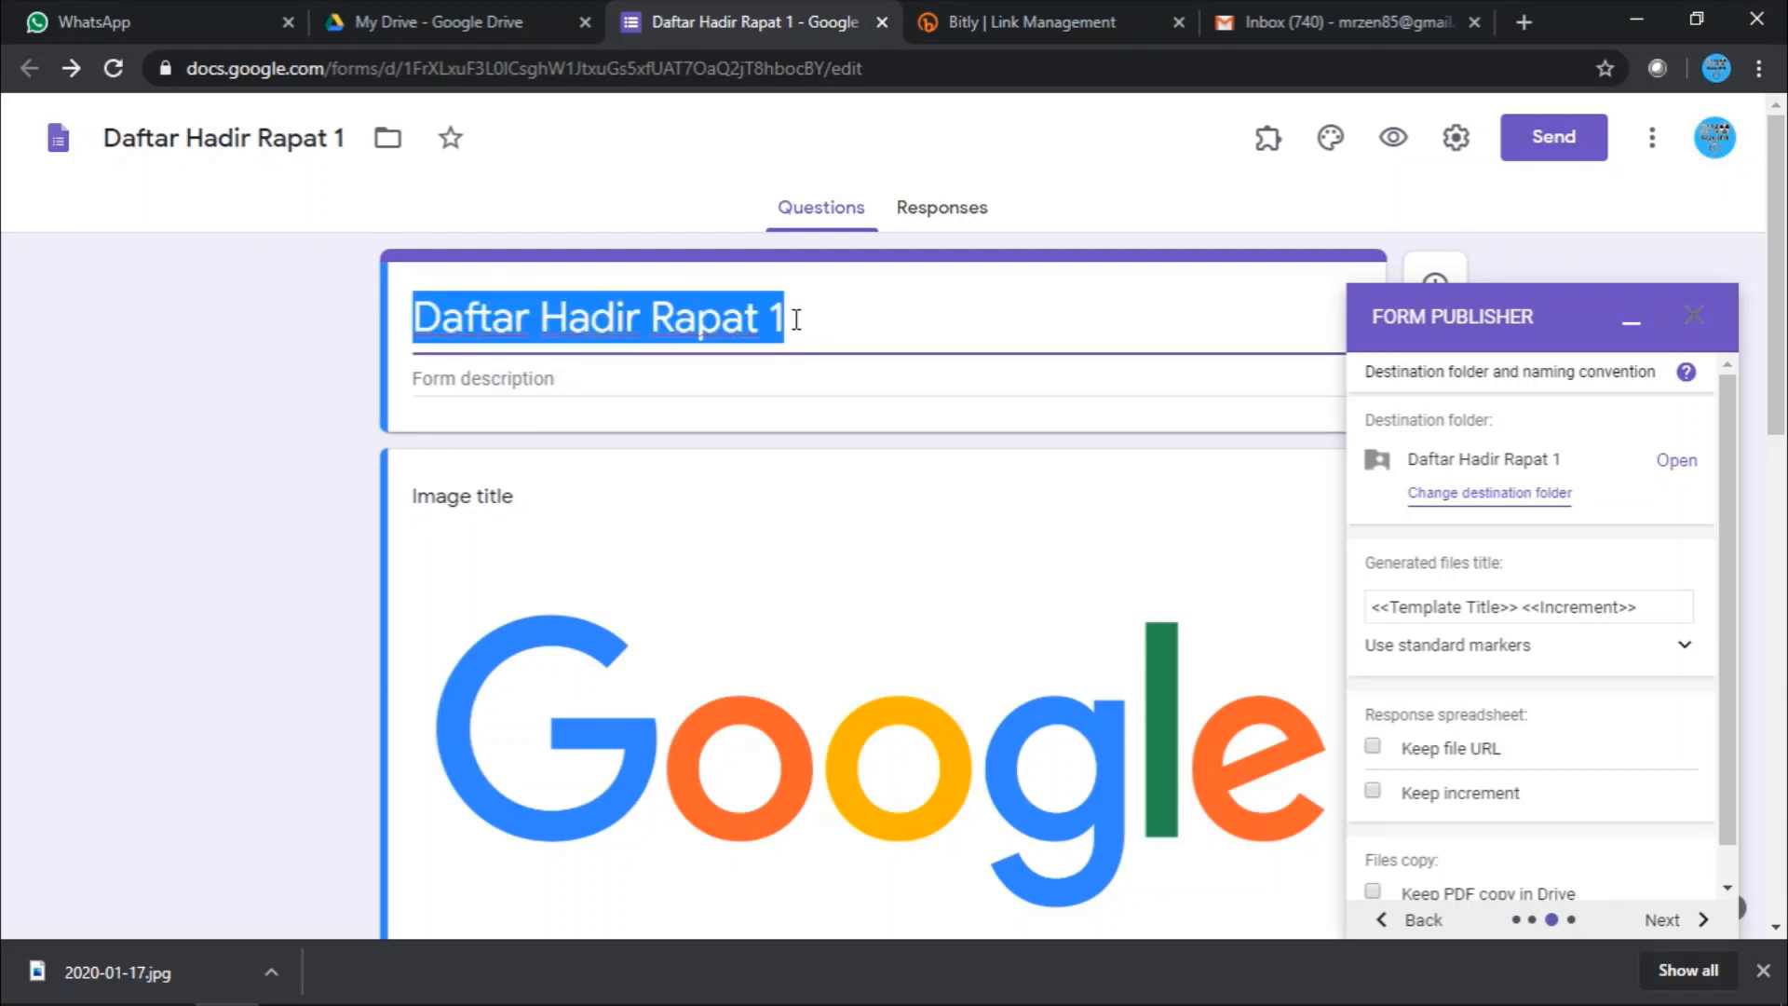
left_click(798, 322)
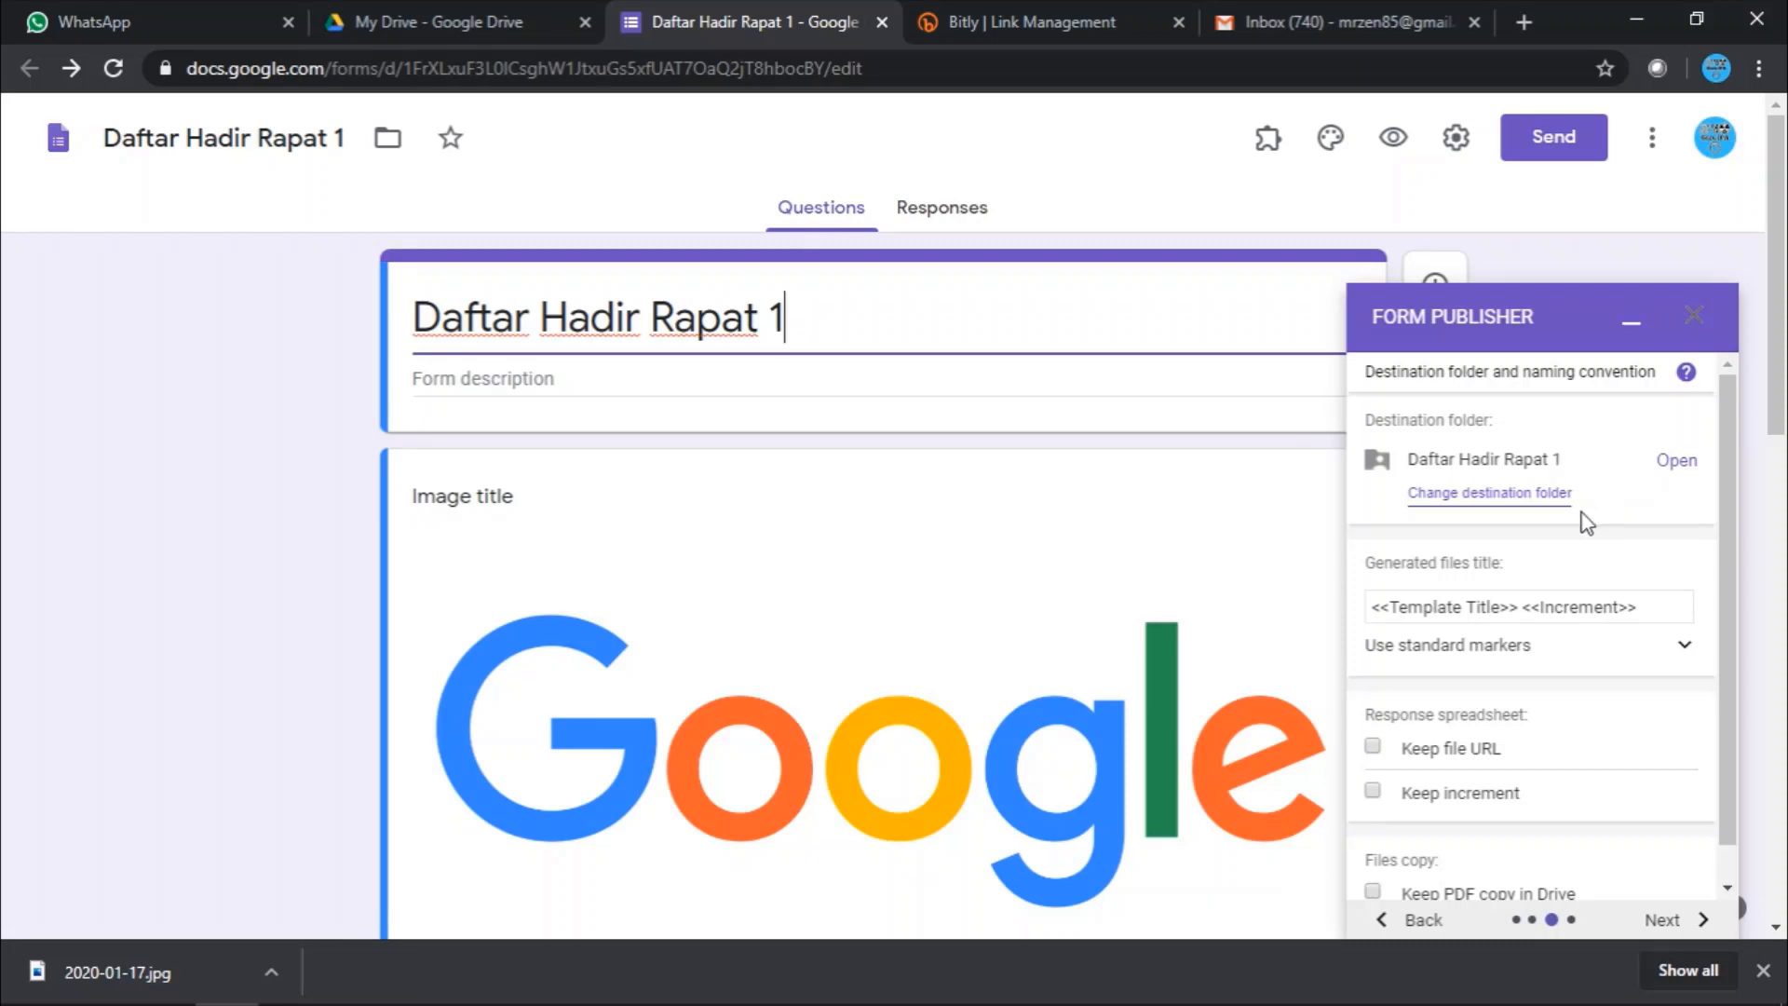
scroll(1584, 522, "down", 1)
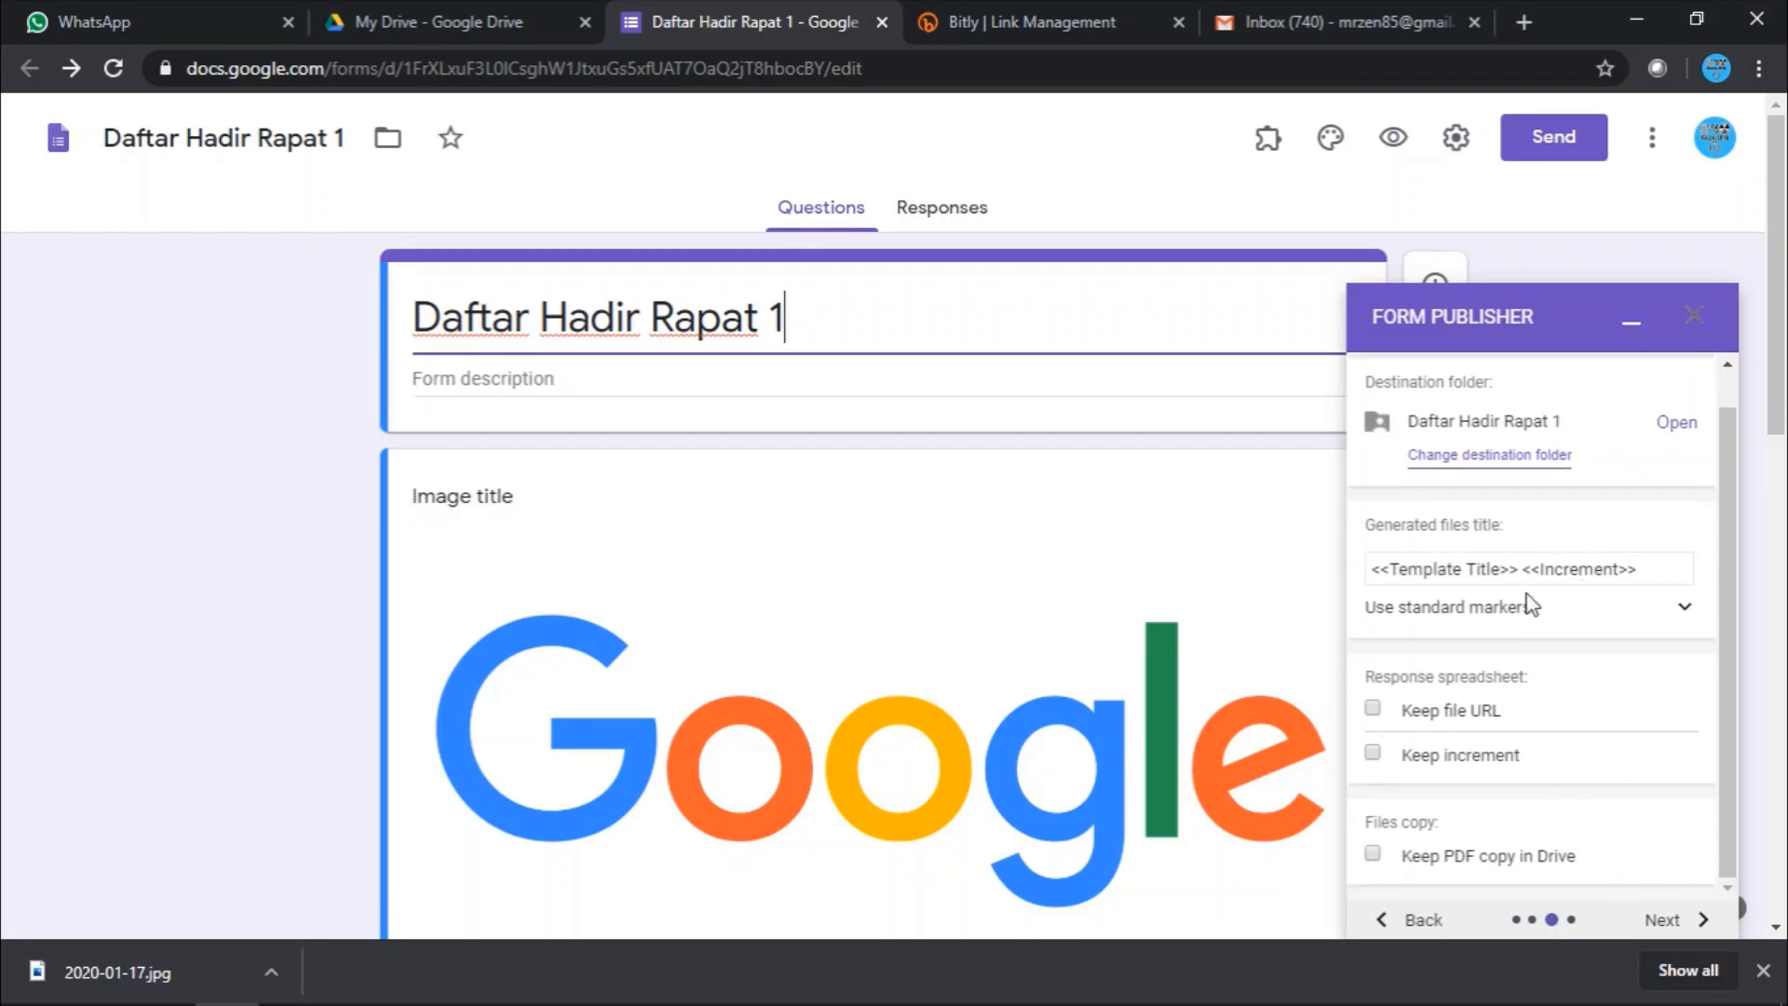
left_click(1679, 920)
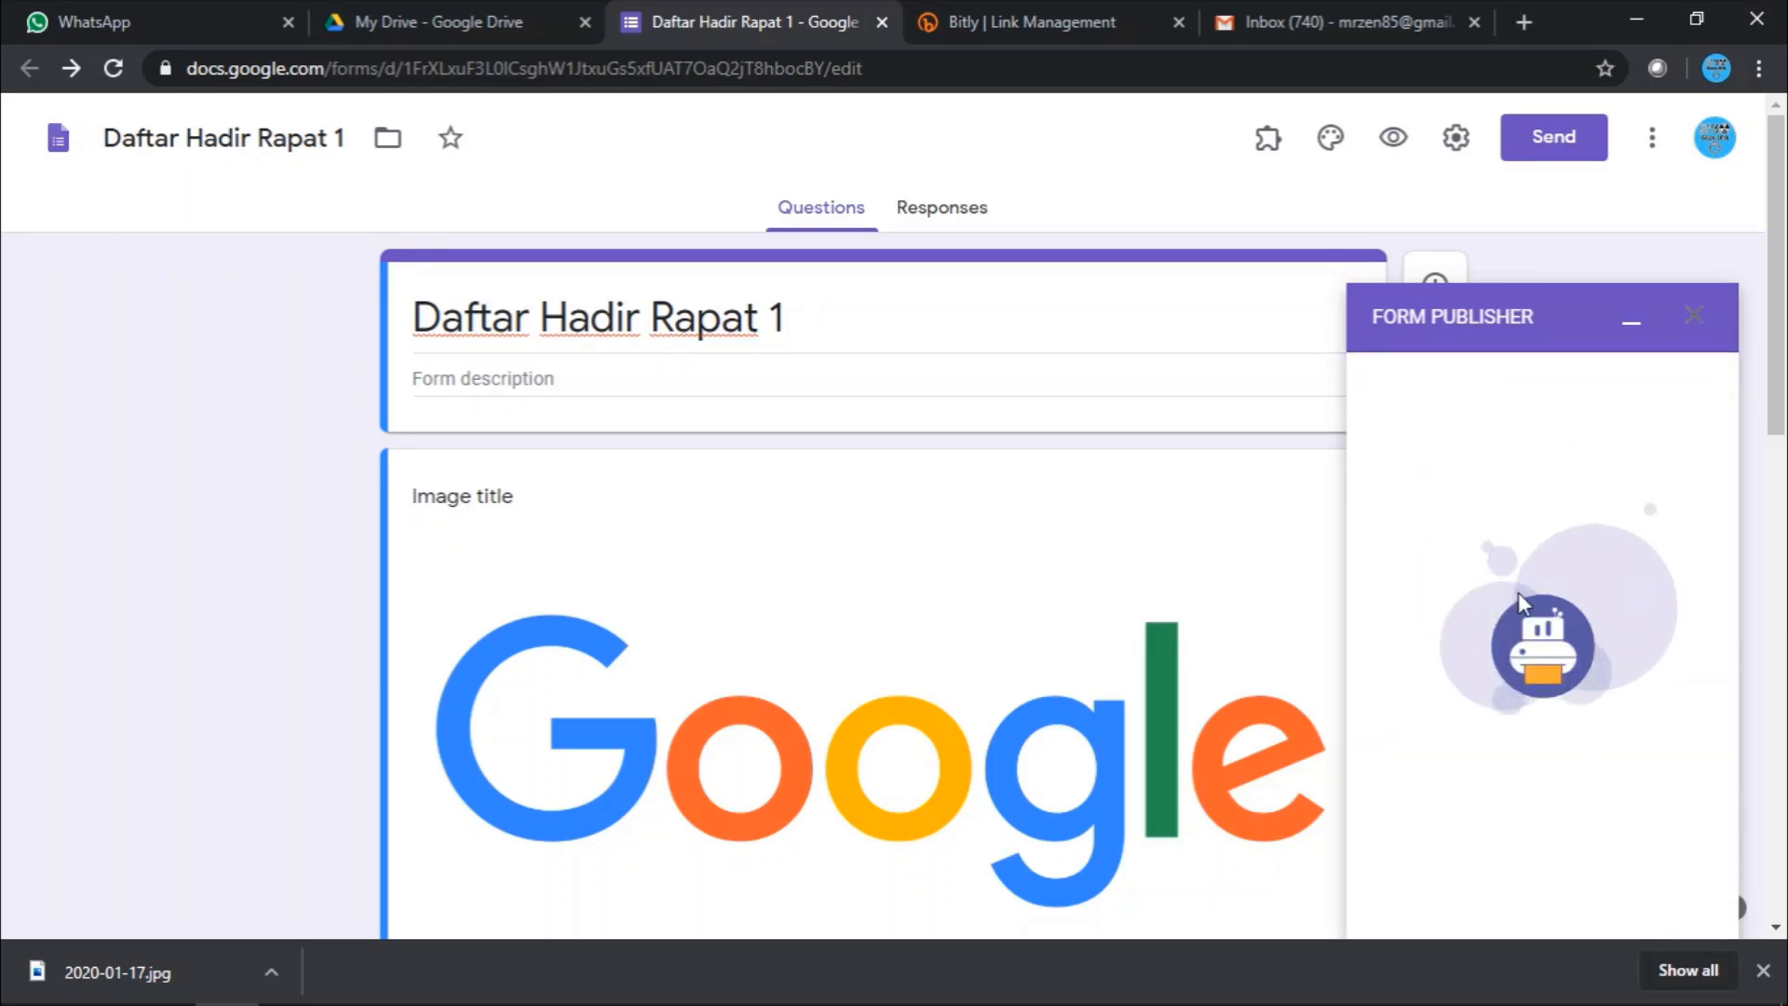
scroll(1438, 634, "down", 5)
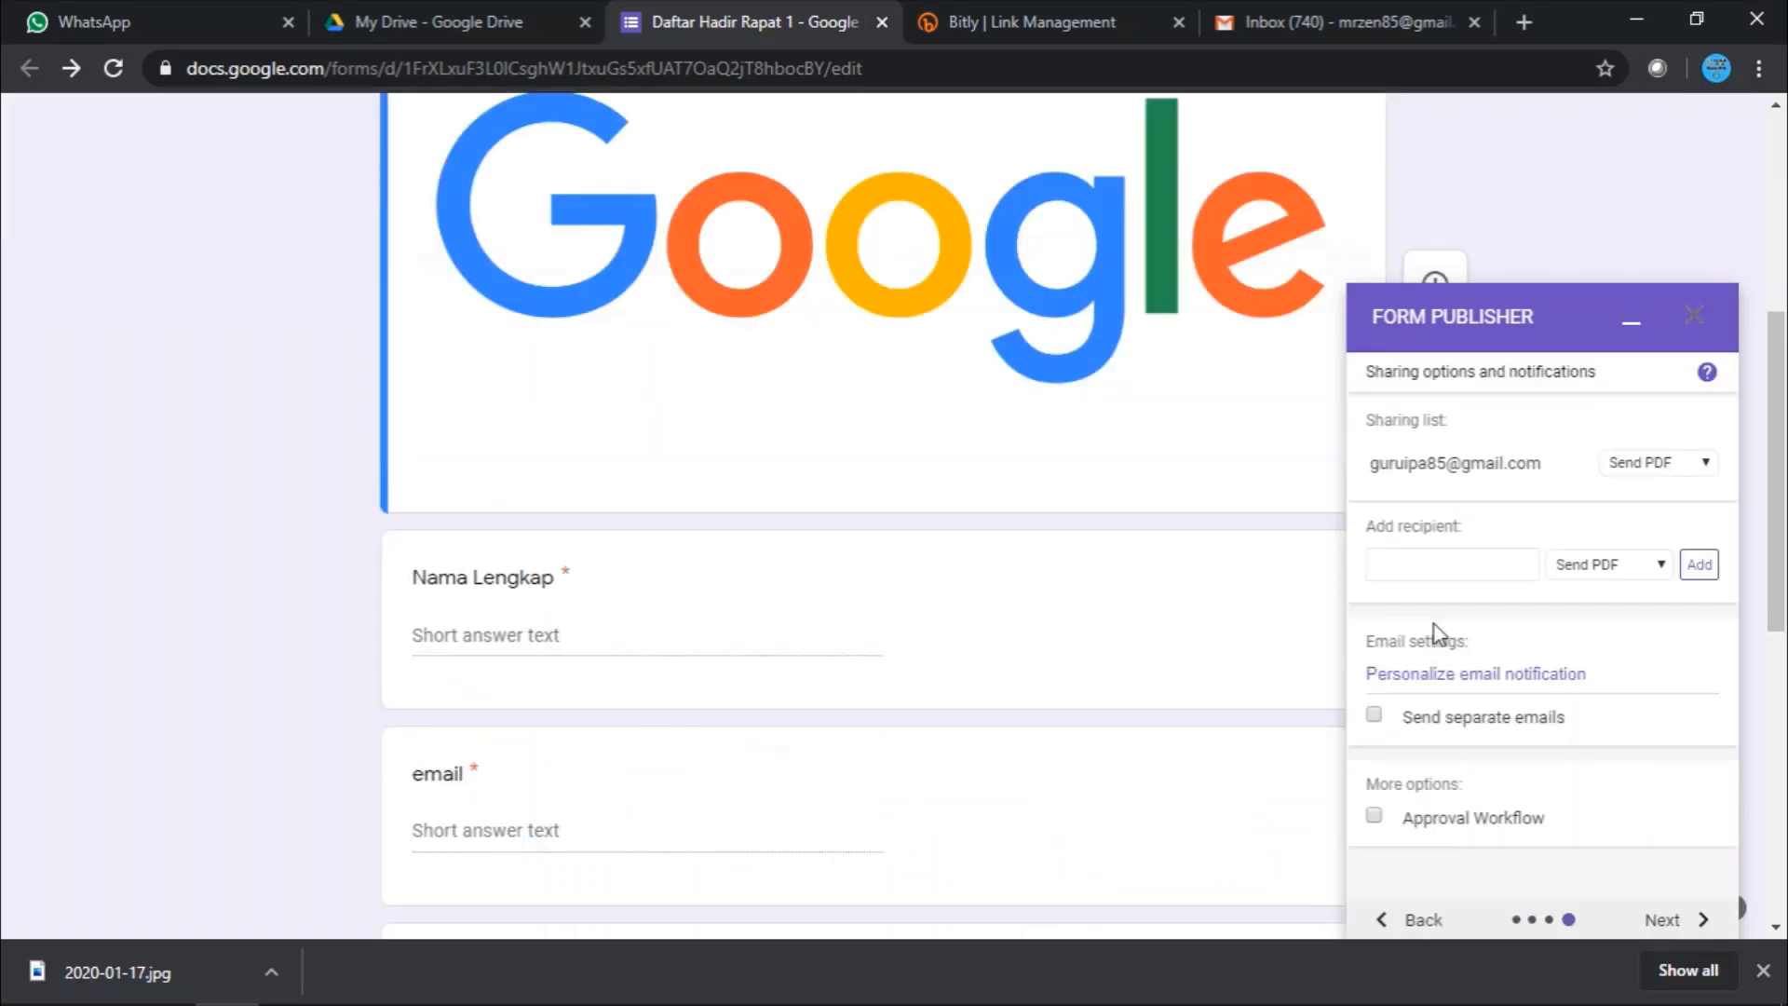
- Check the email question's title and begin adding <<email>> as the new PDF recipient
left_click(1414, 570)
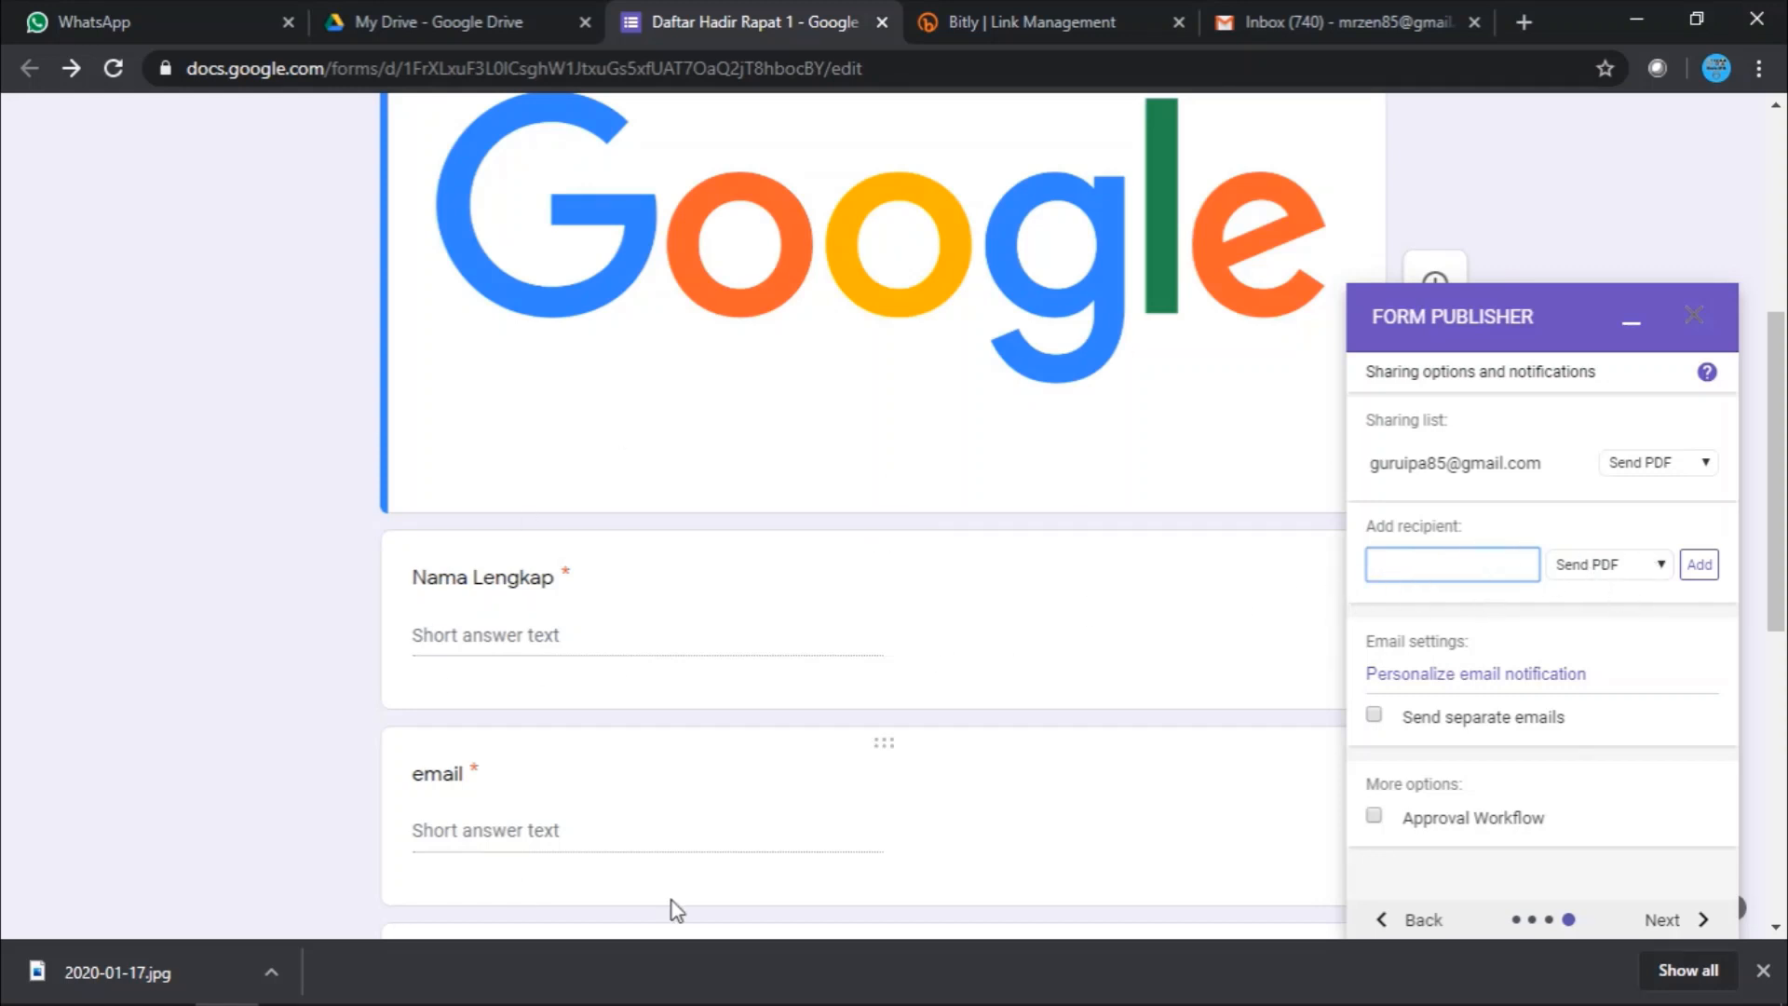
scroll(837, 631, "down", 10)
scroll(832, 631, "up", 8)
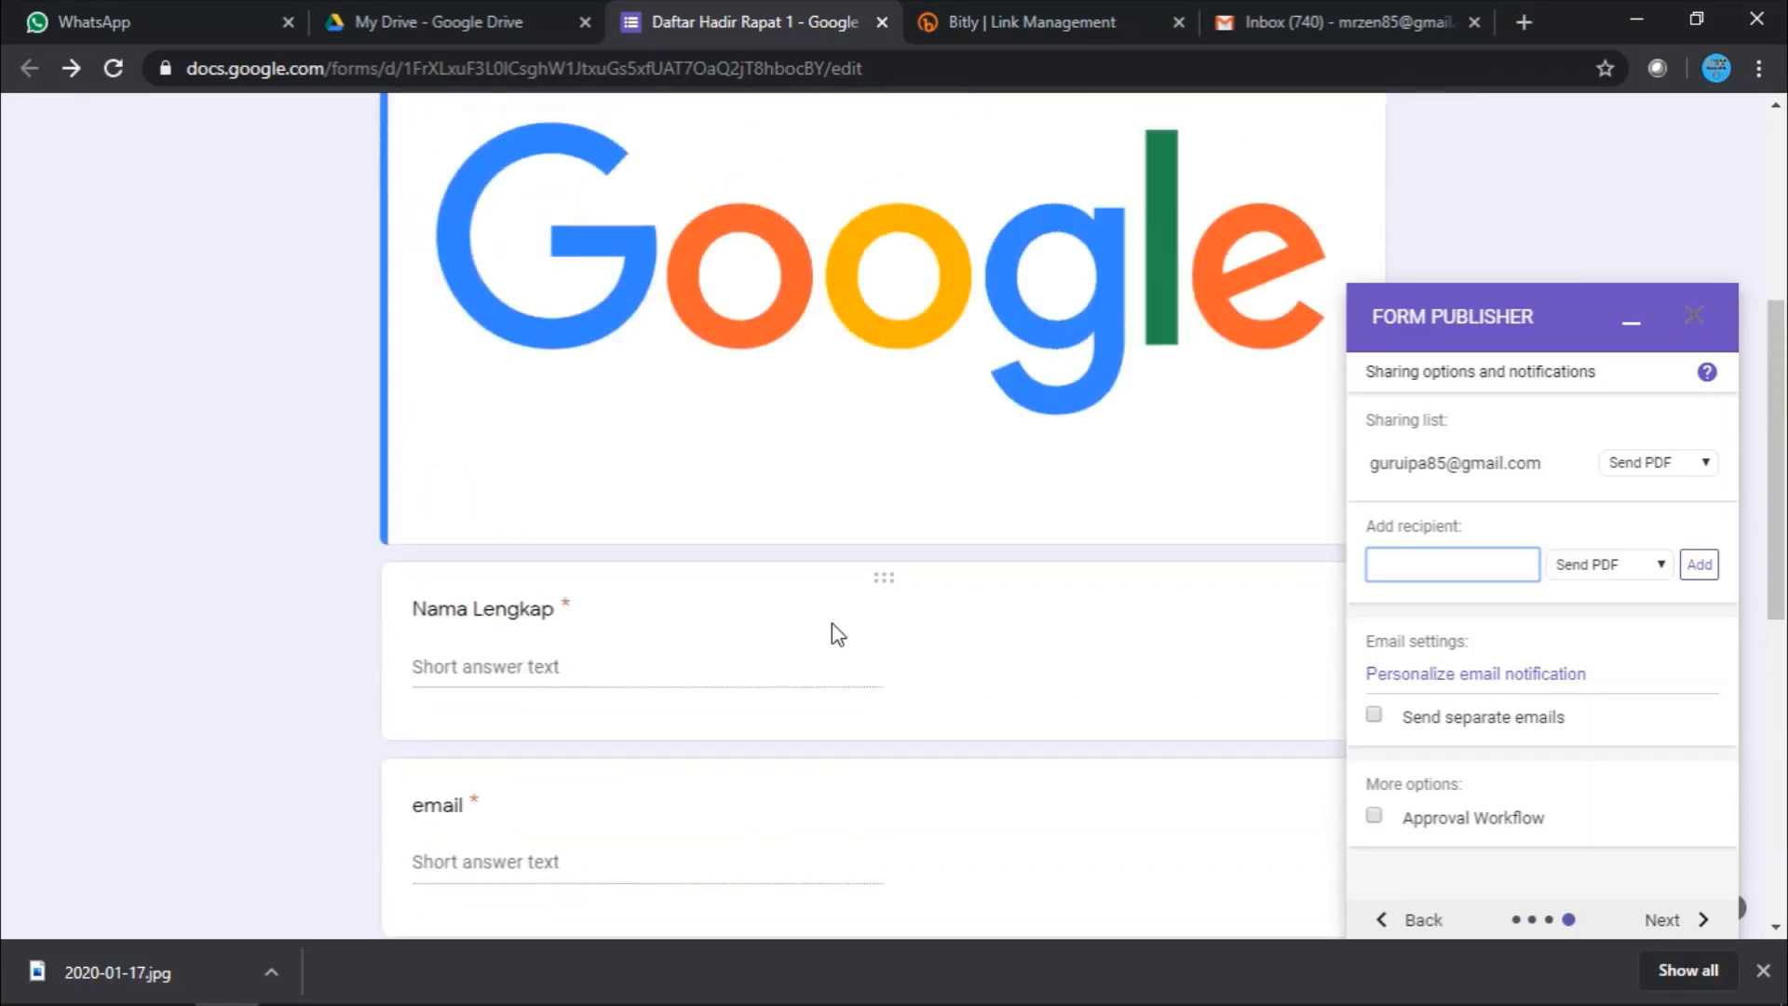
scroll(832, 631, "down", 6)
scroll(596, 558, "up", 3)
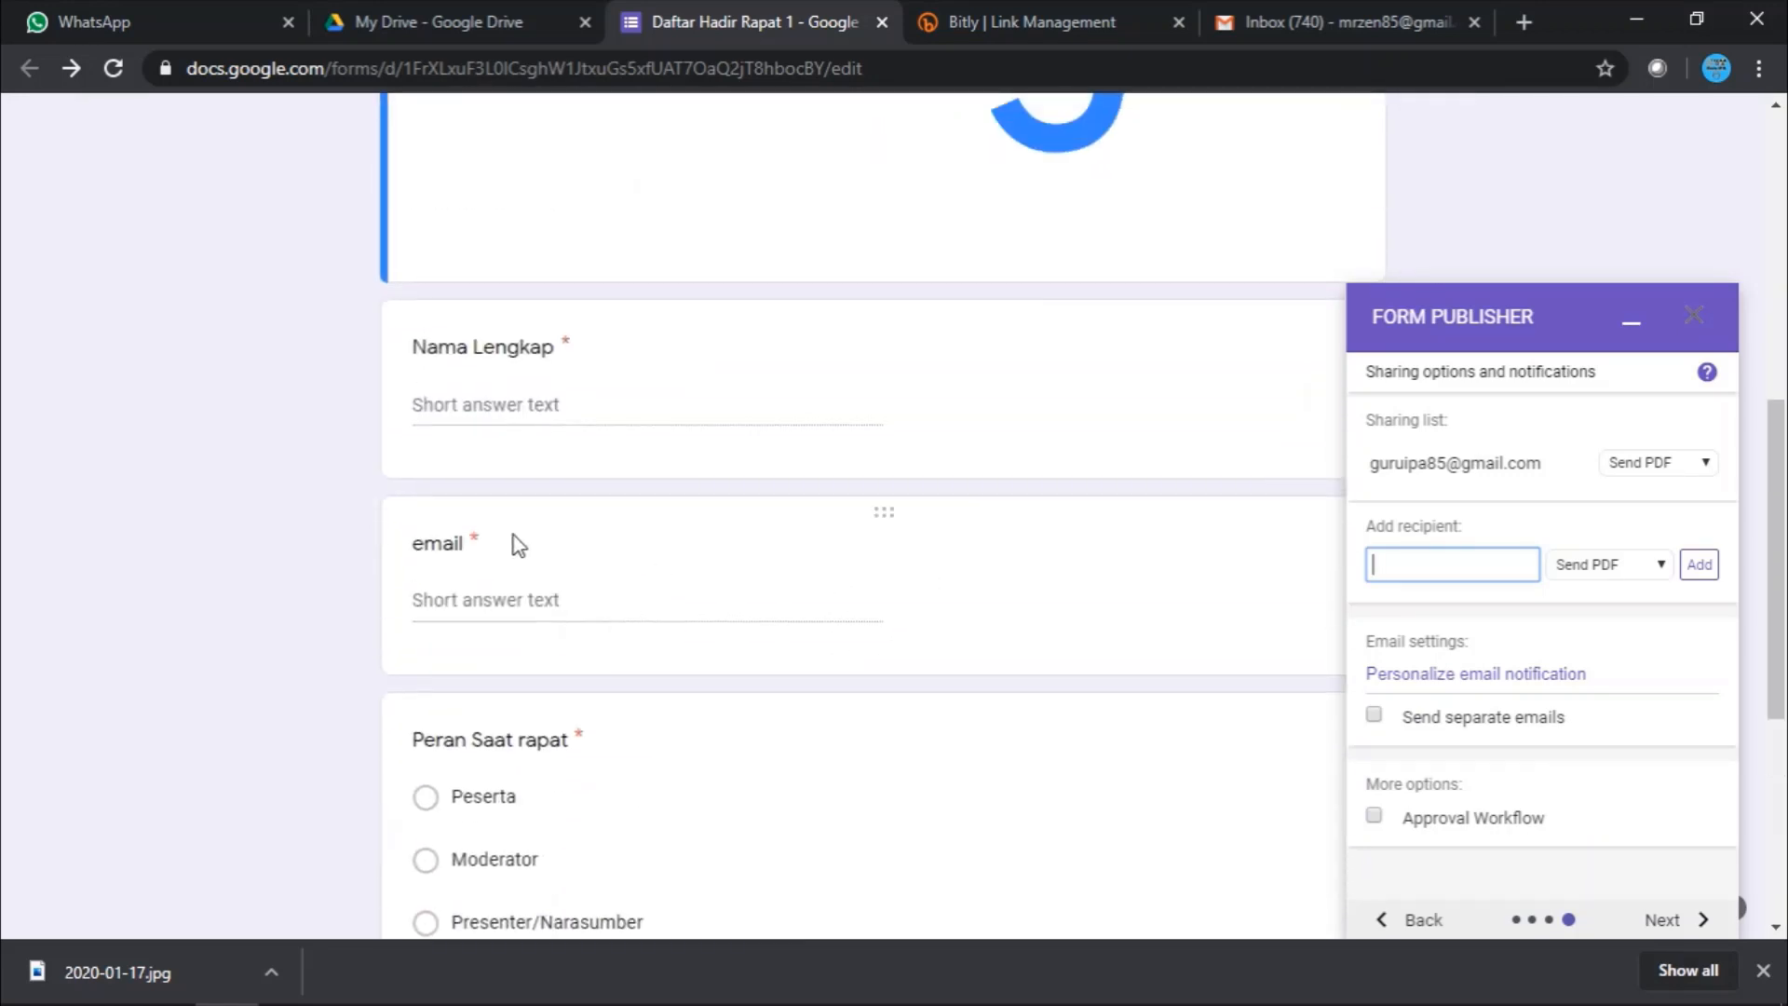
left_click(412, 553)
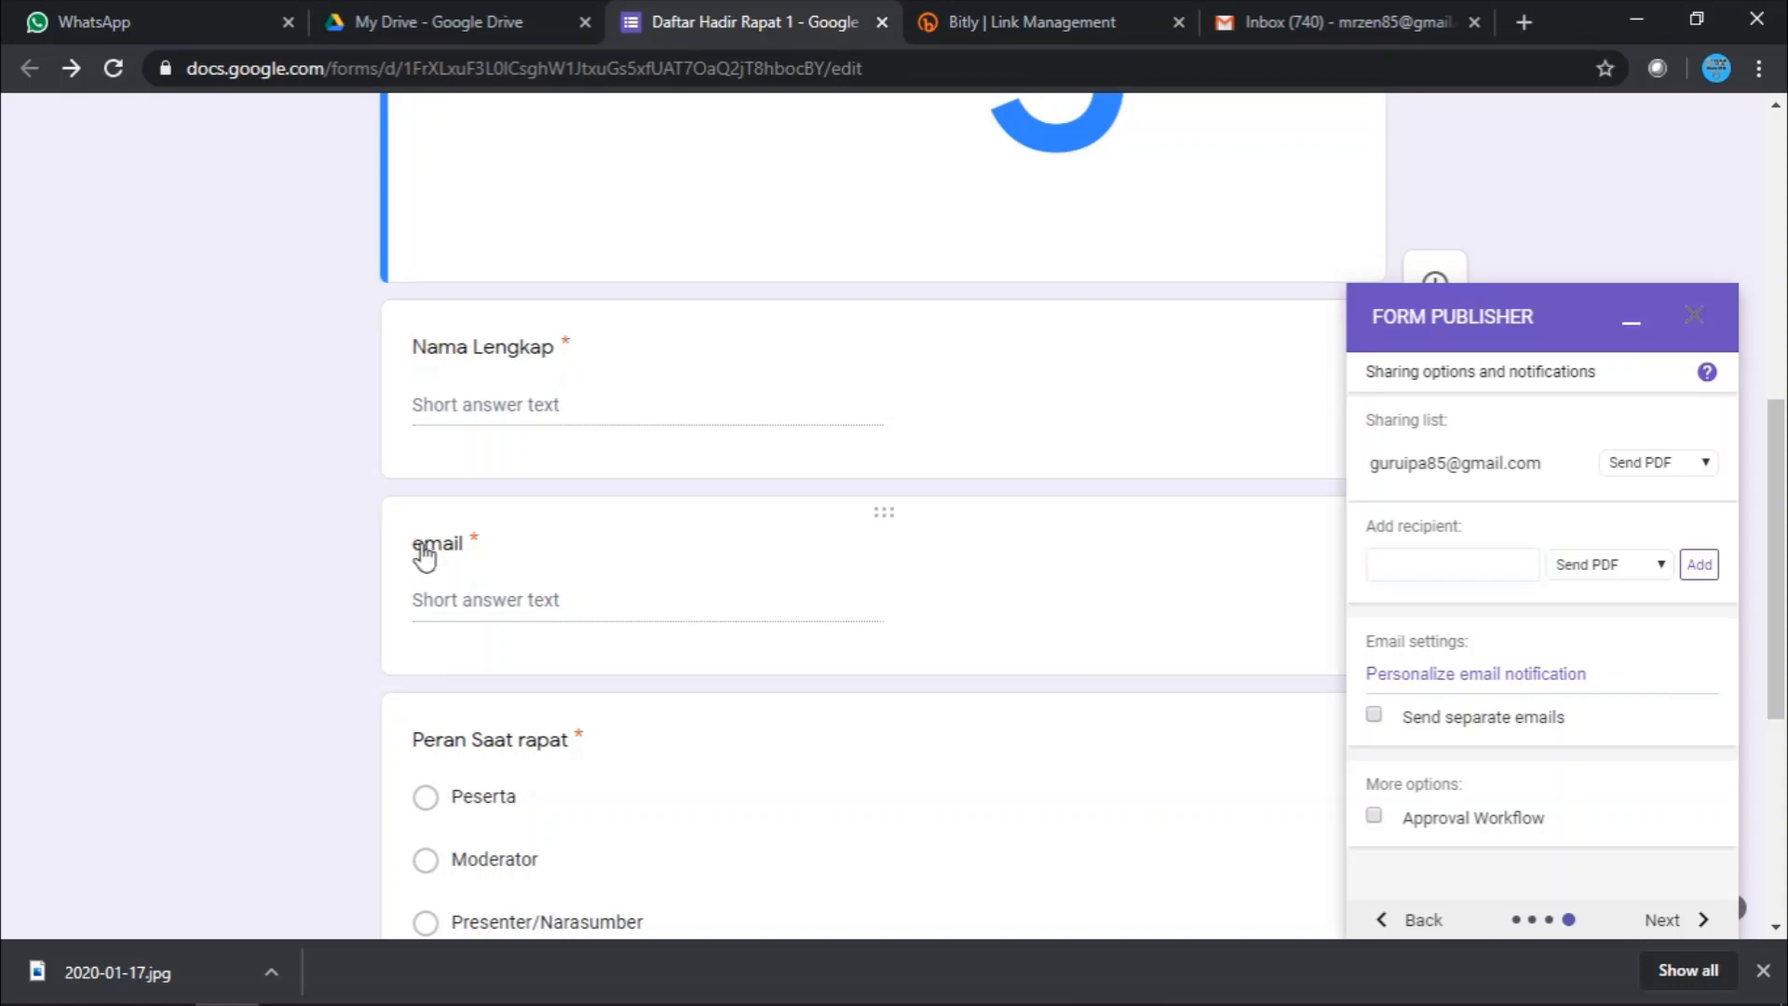
left_click(313, 639)
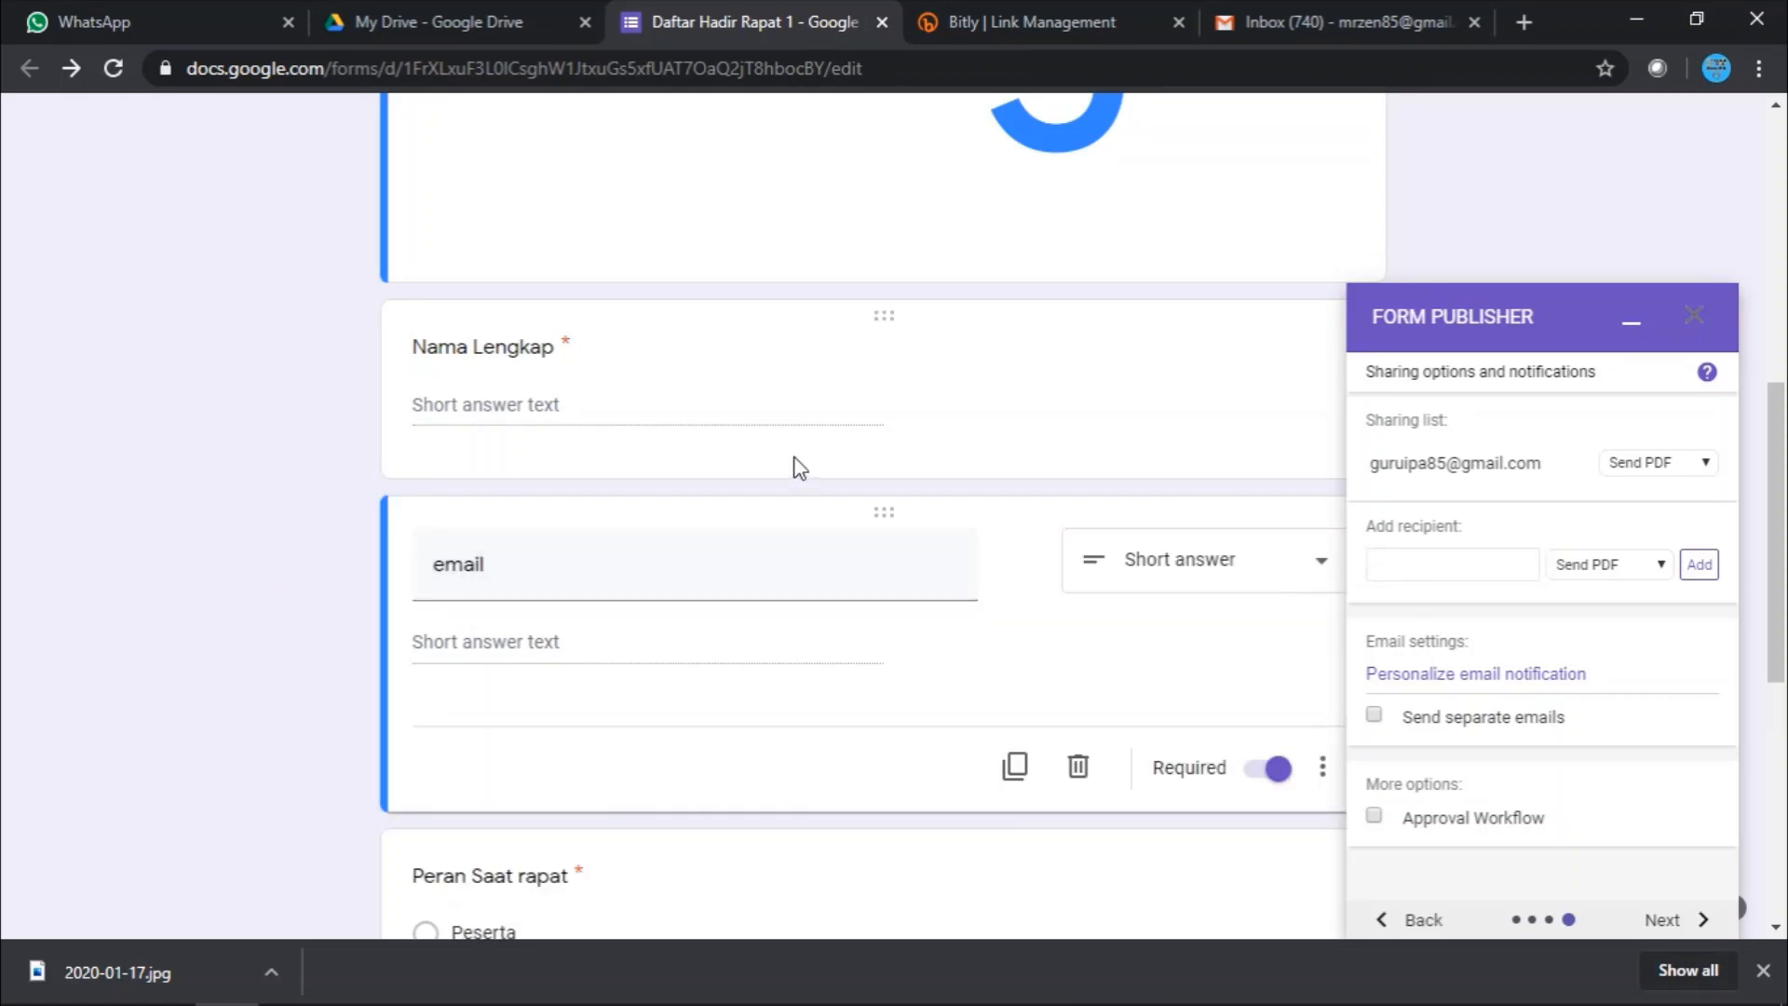
left_click(1418, 570)
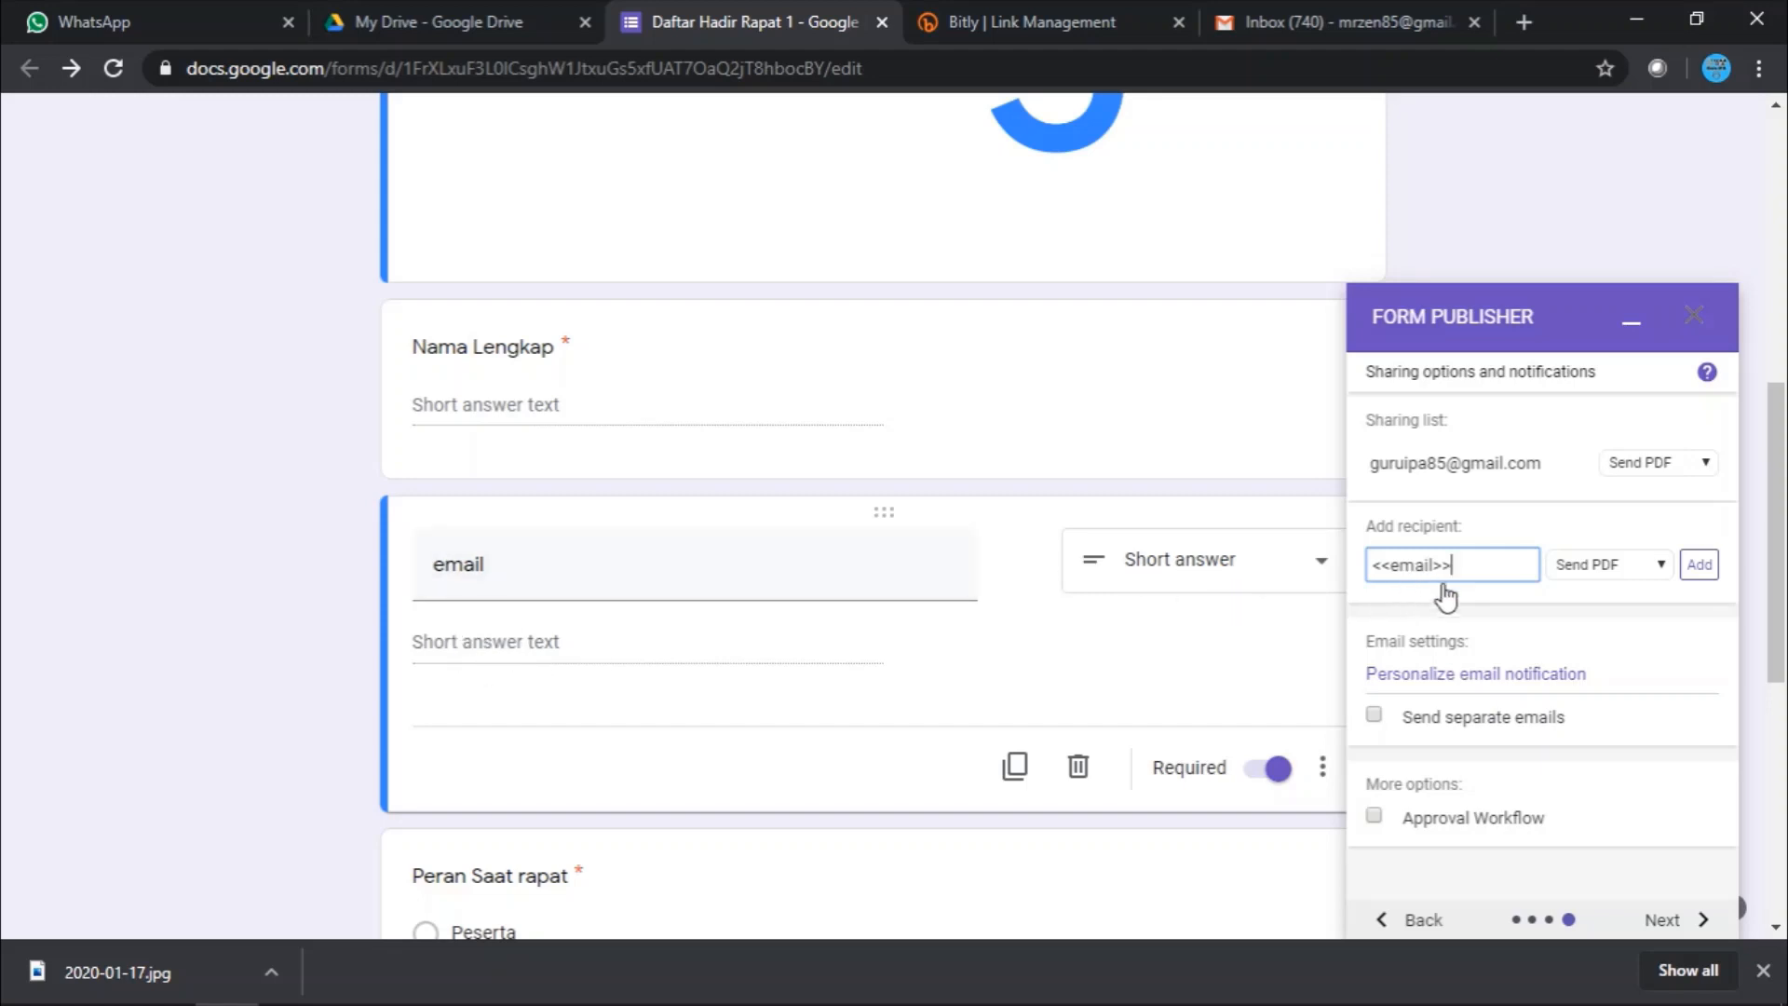
type(">>")
left_click(456, 643)
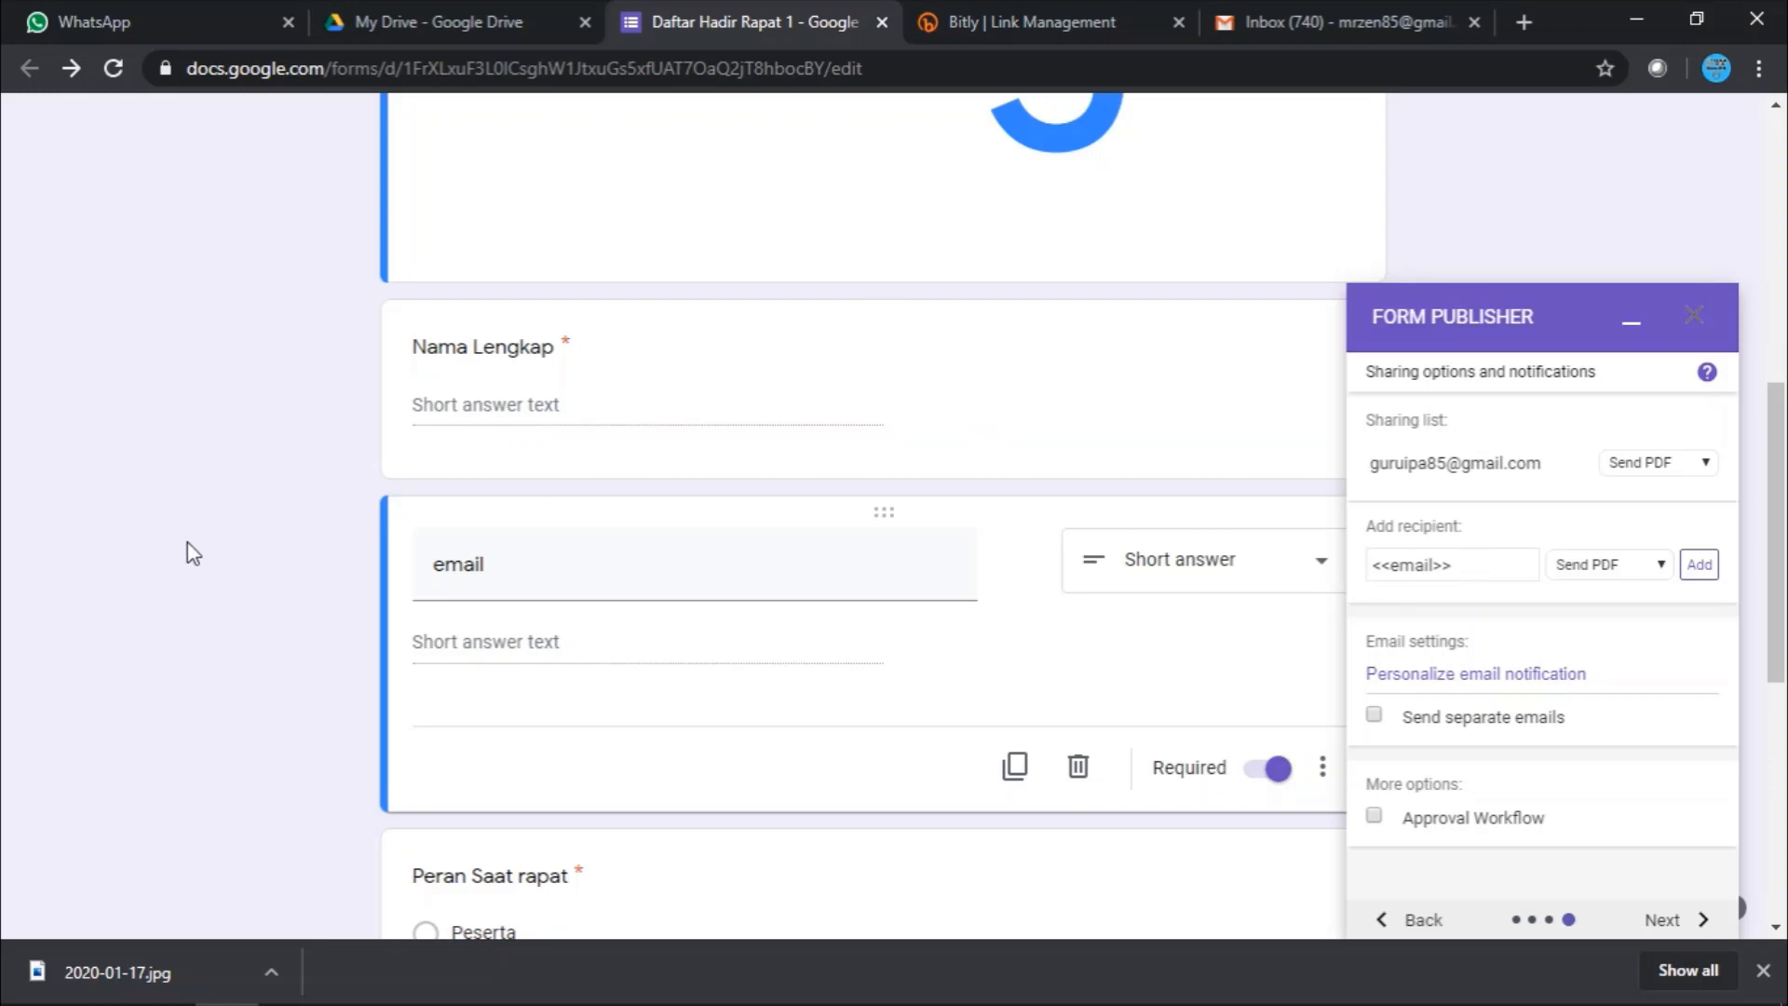
scroll(189, 550, "up", 10)
scroll(208, 543, "down", 6)
scroll(213, 547, "down", 8)
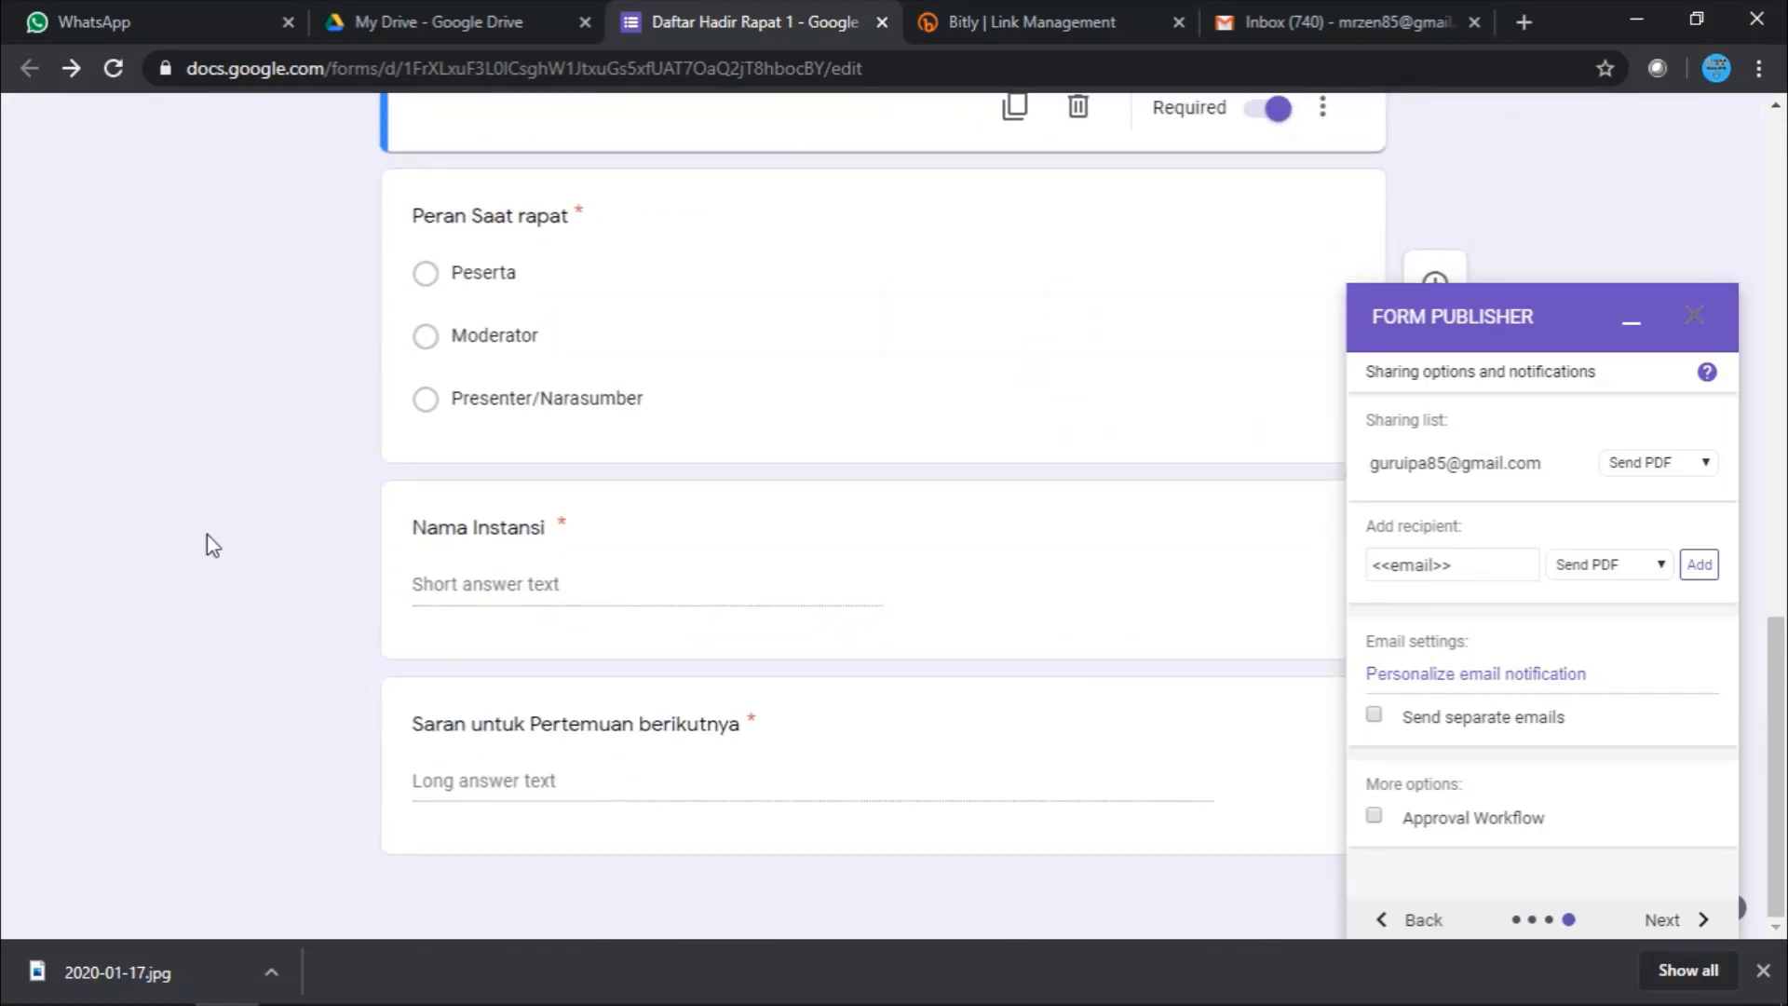
scroll(214, 547, "up", 10)
scroll(208, 541, "down", 6)
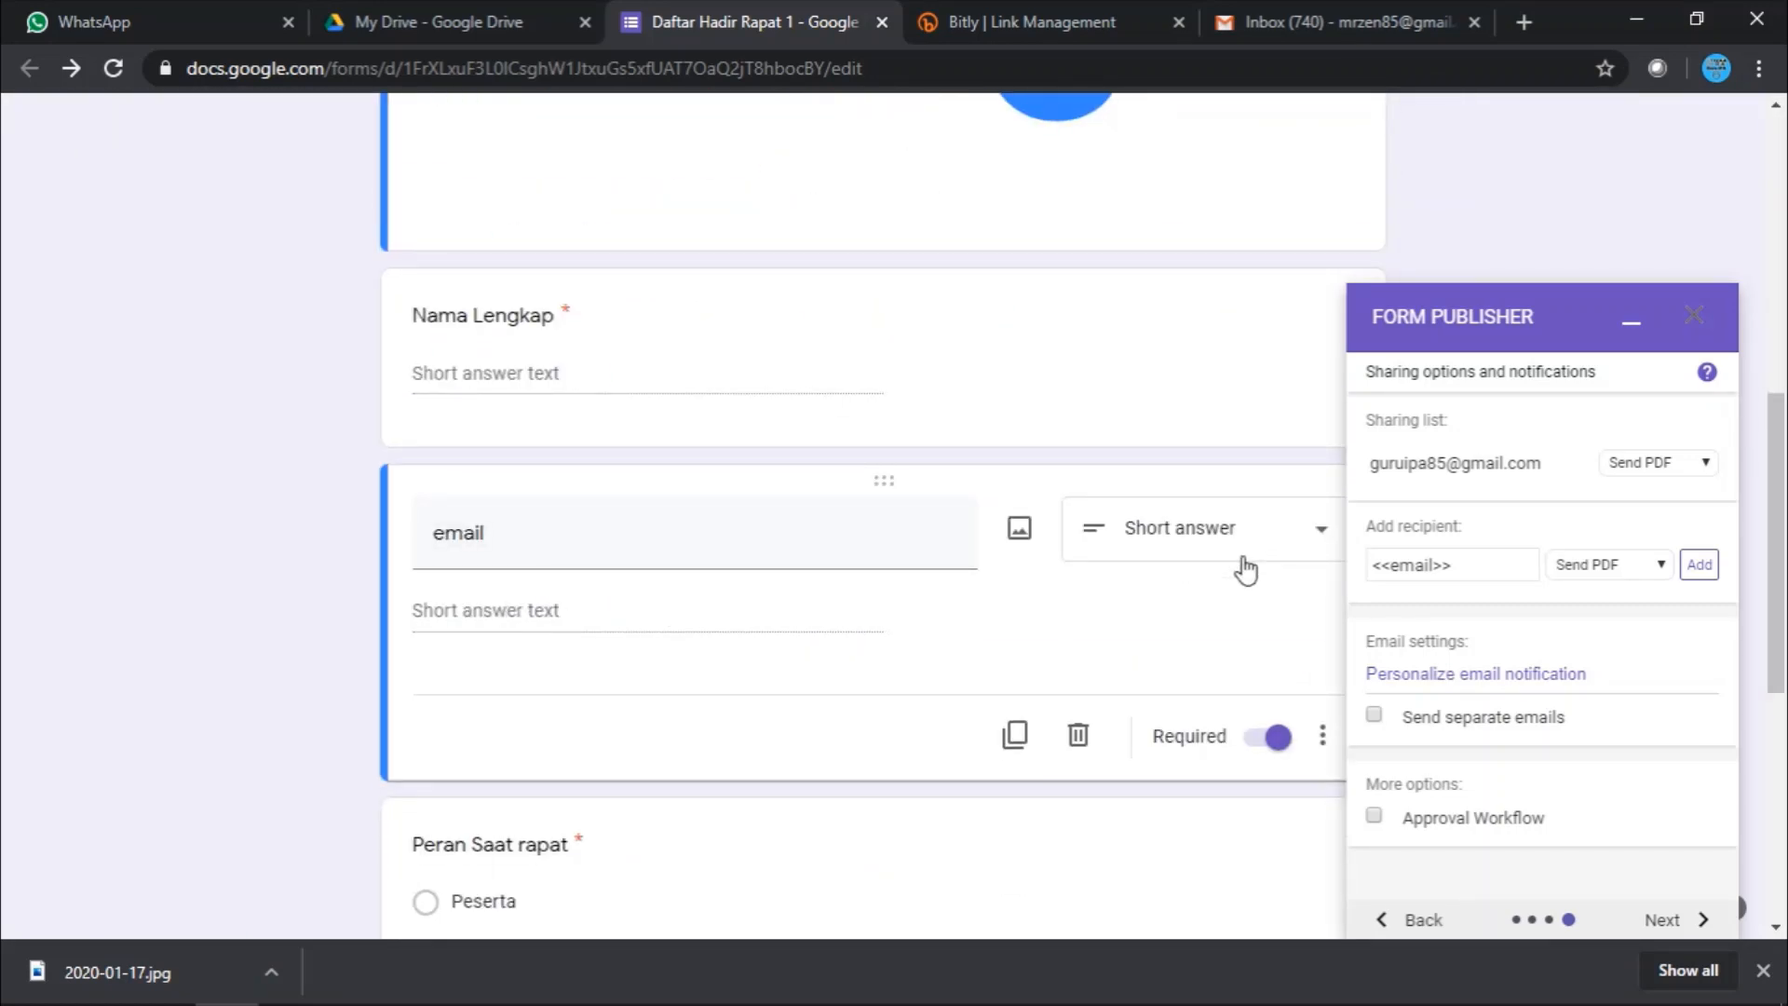
scroll(1664, 539, "down", 1)
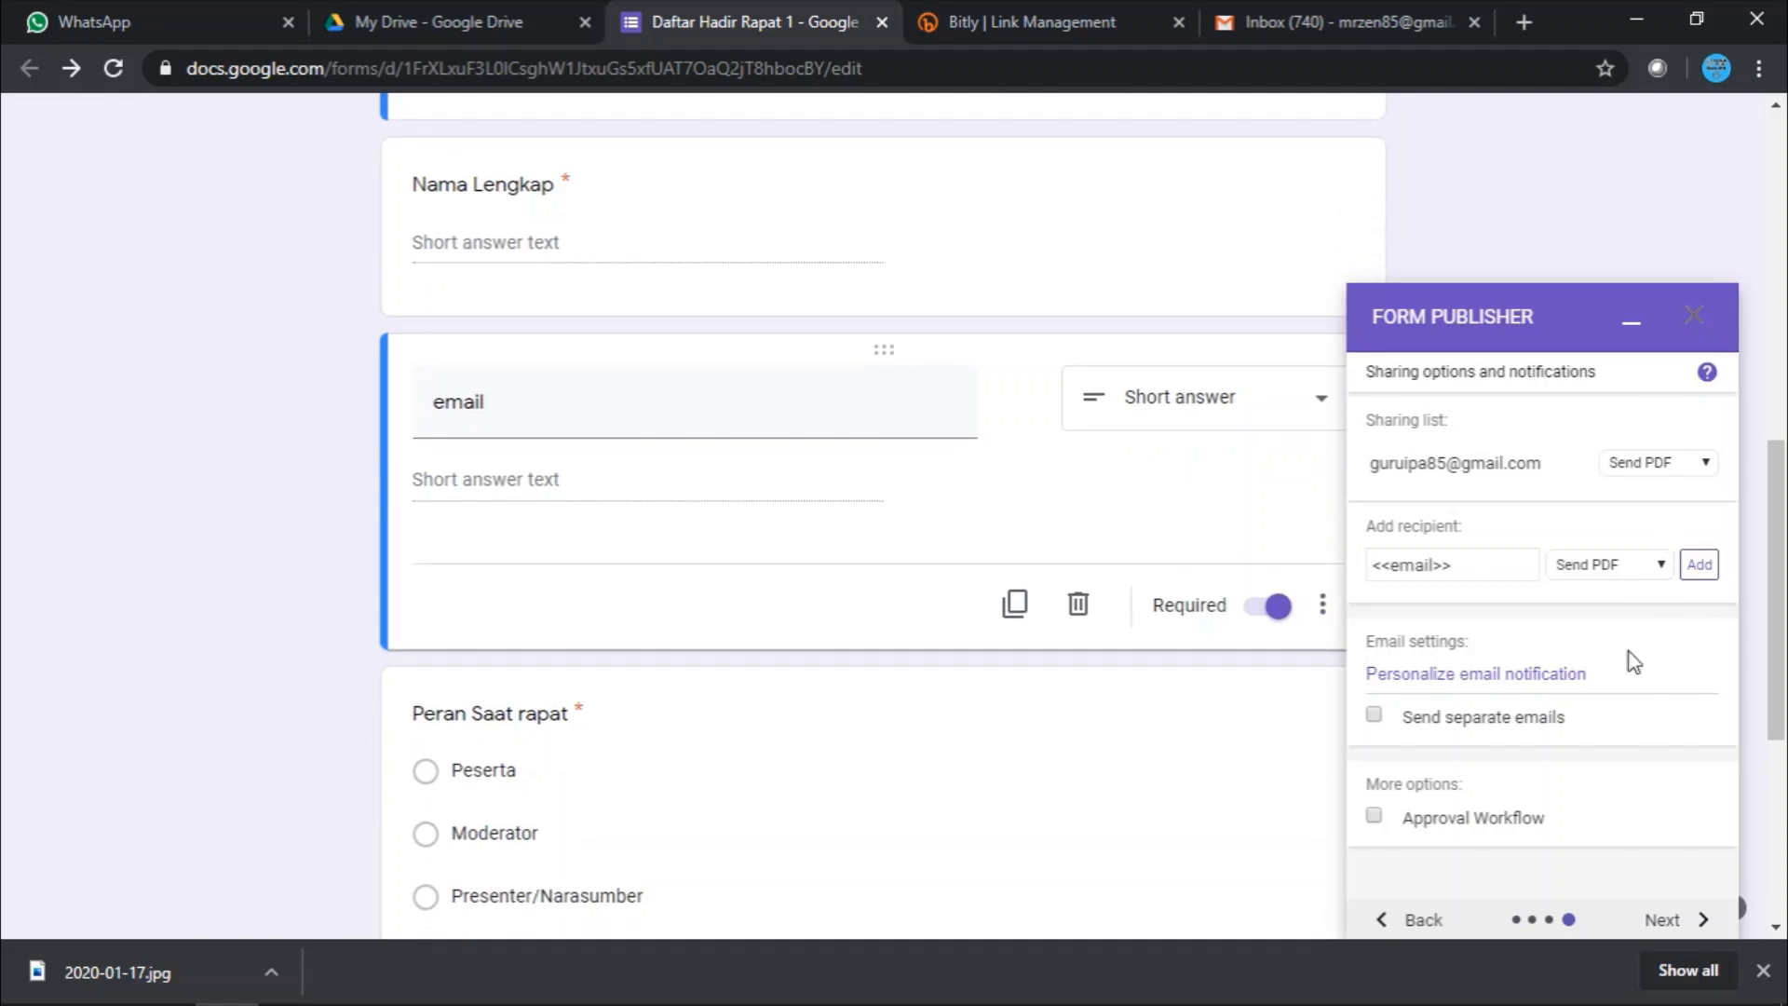
scroll(1632, 671, "down", 2)
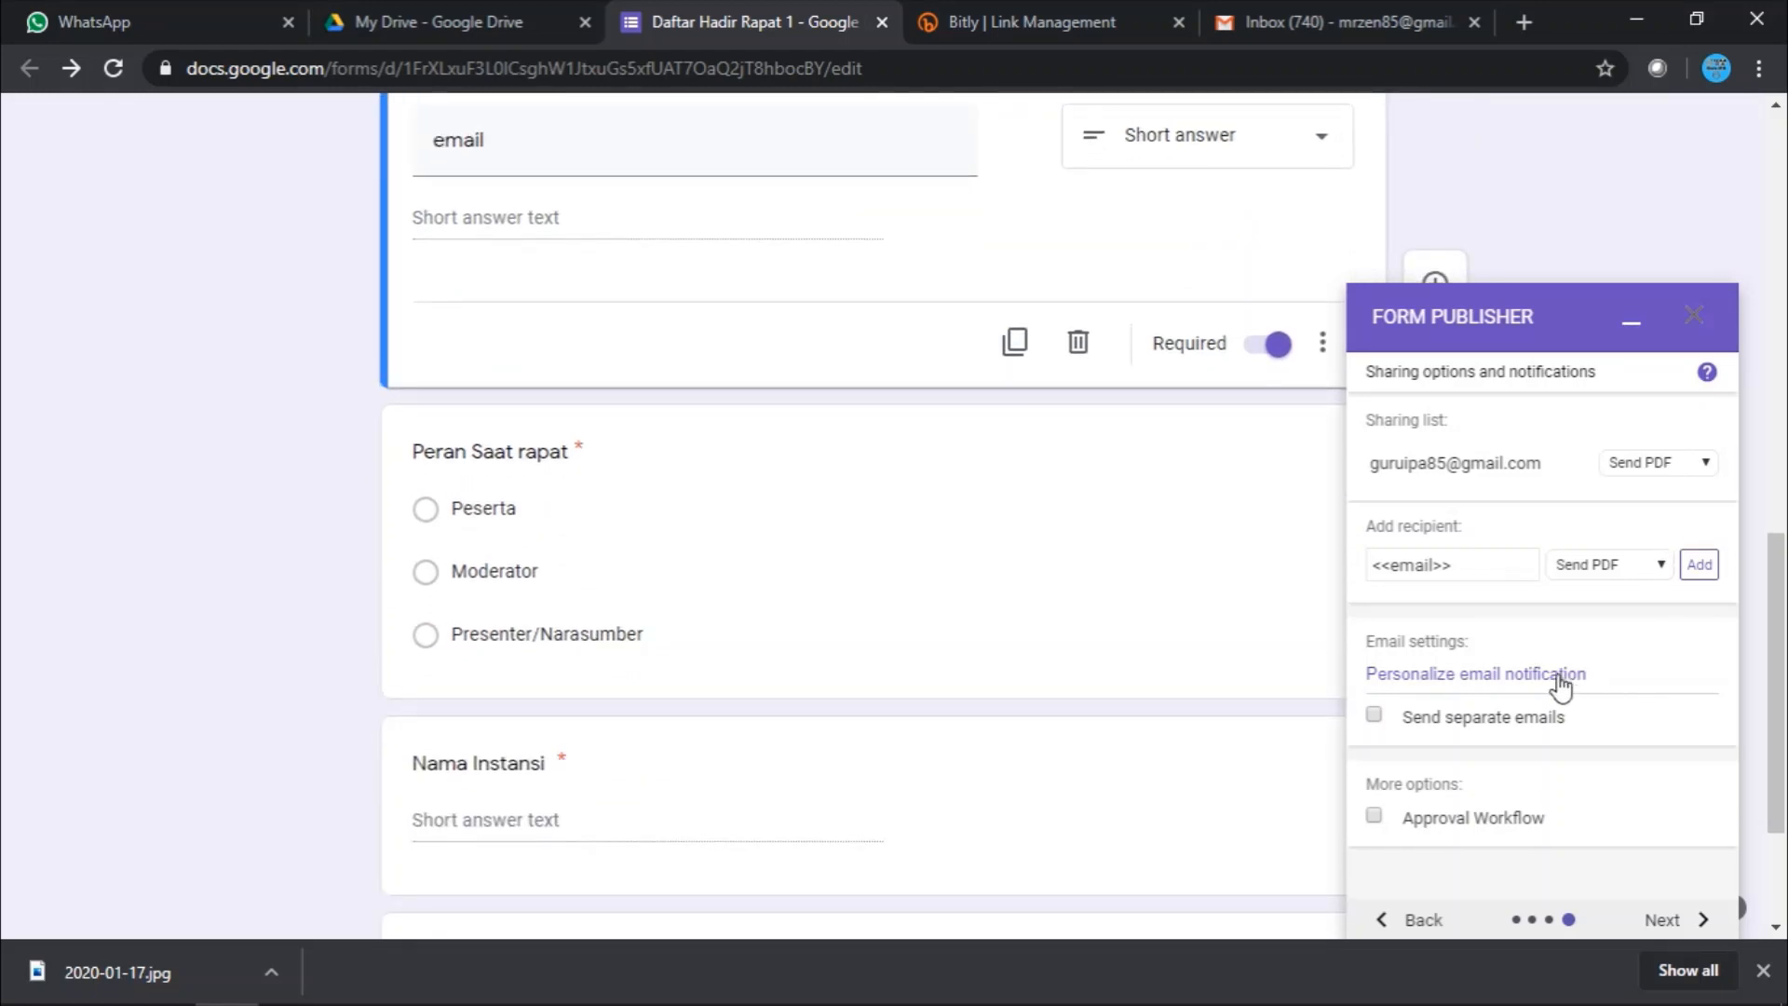
- Personalize the notification email with sender name 'Guru IPA'
left_click(1462, 674)
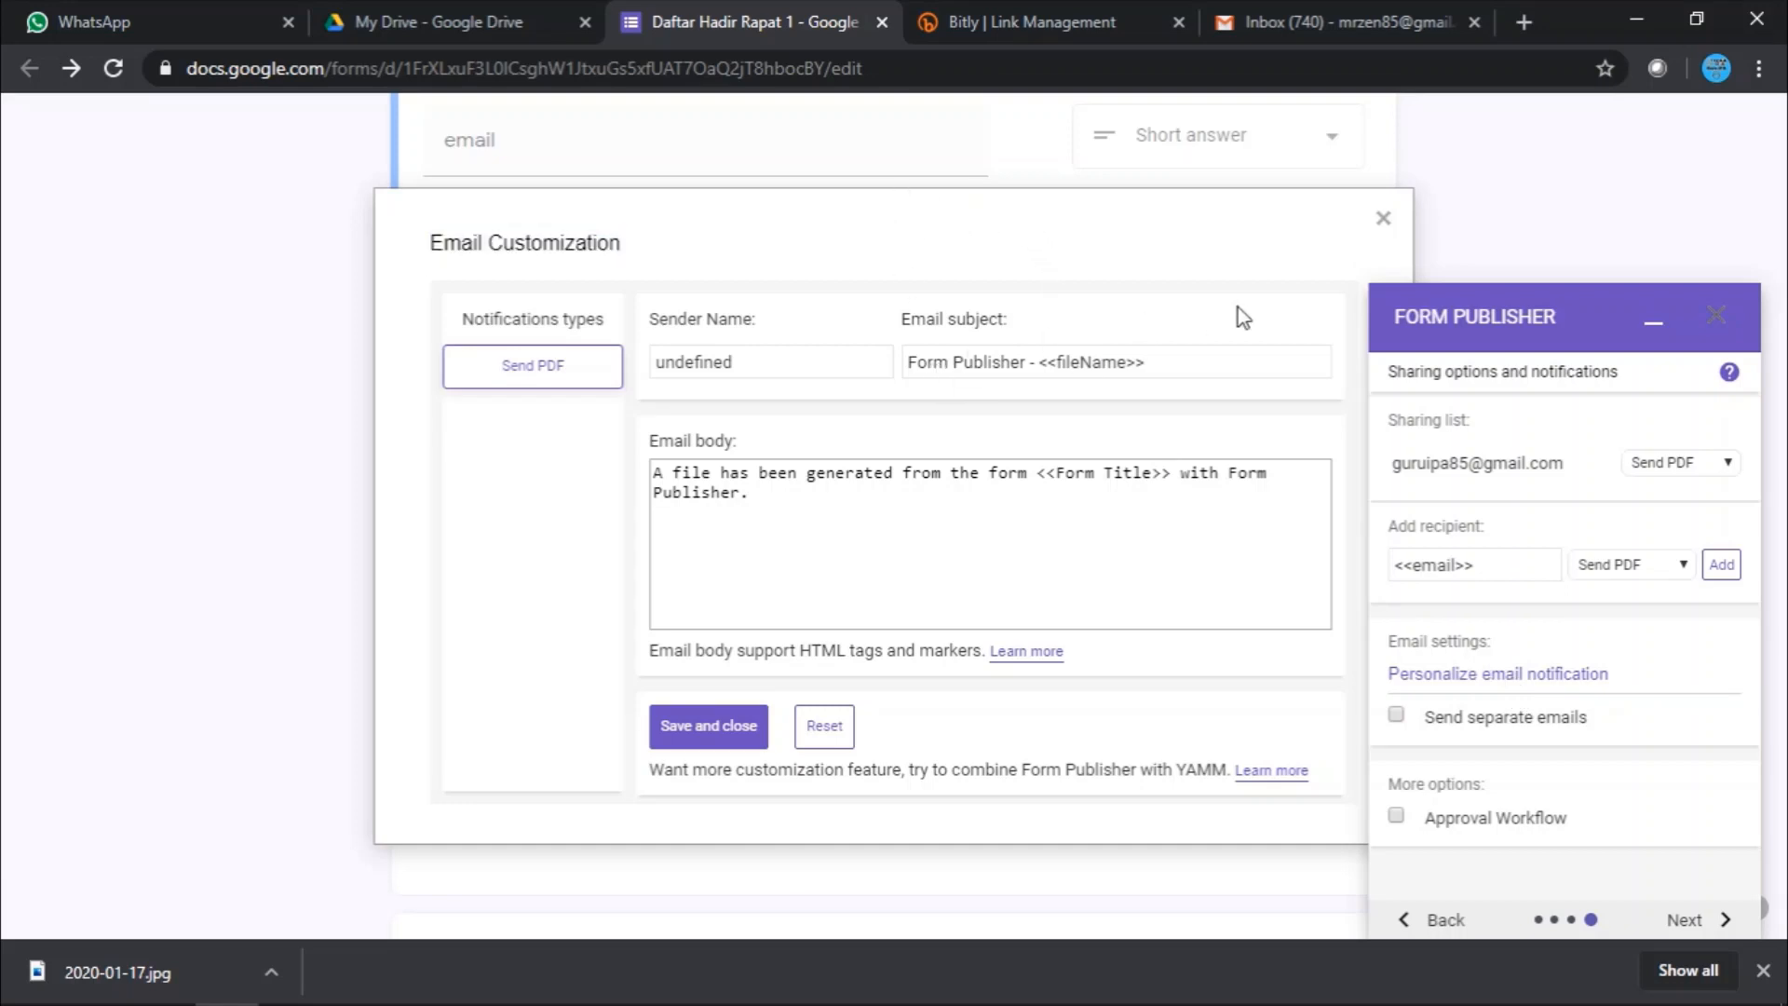
left_click(780, 365)
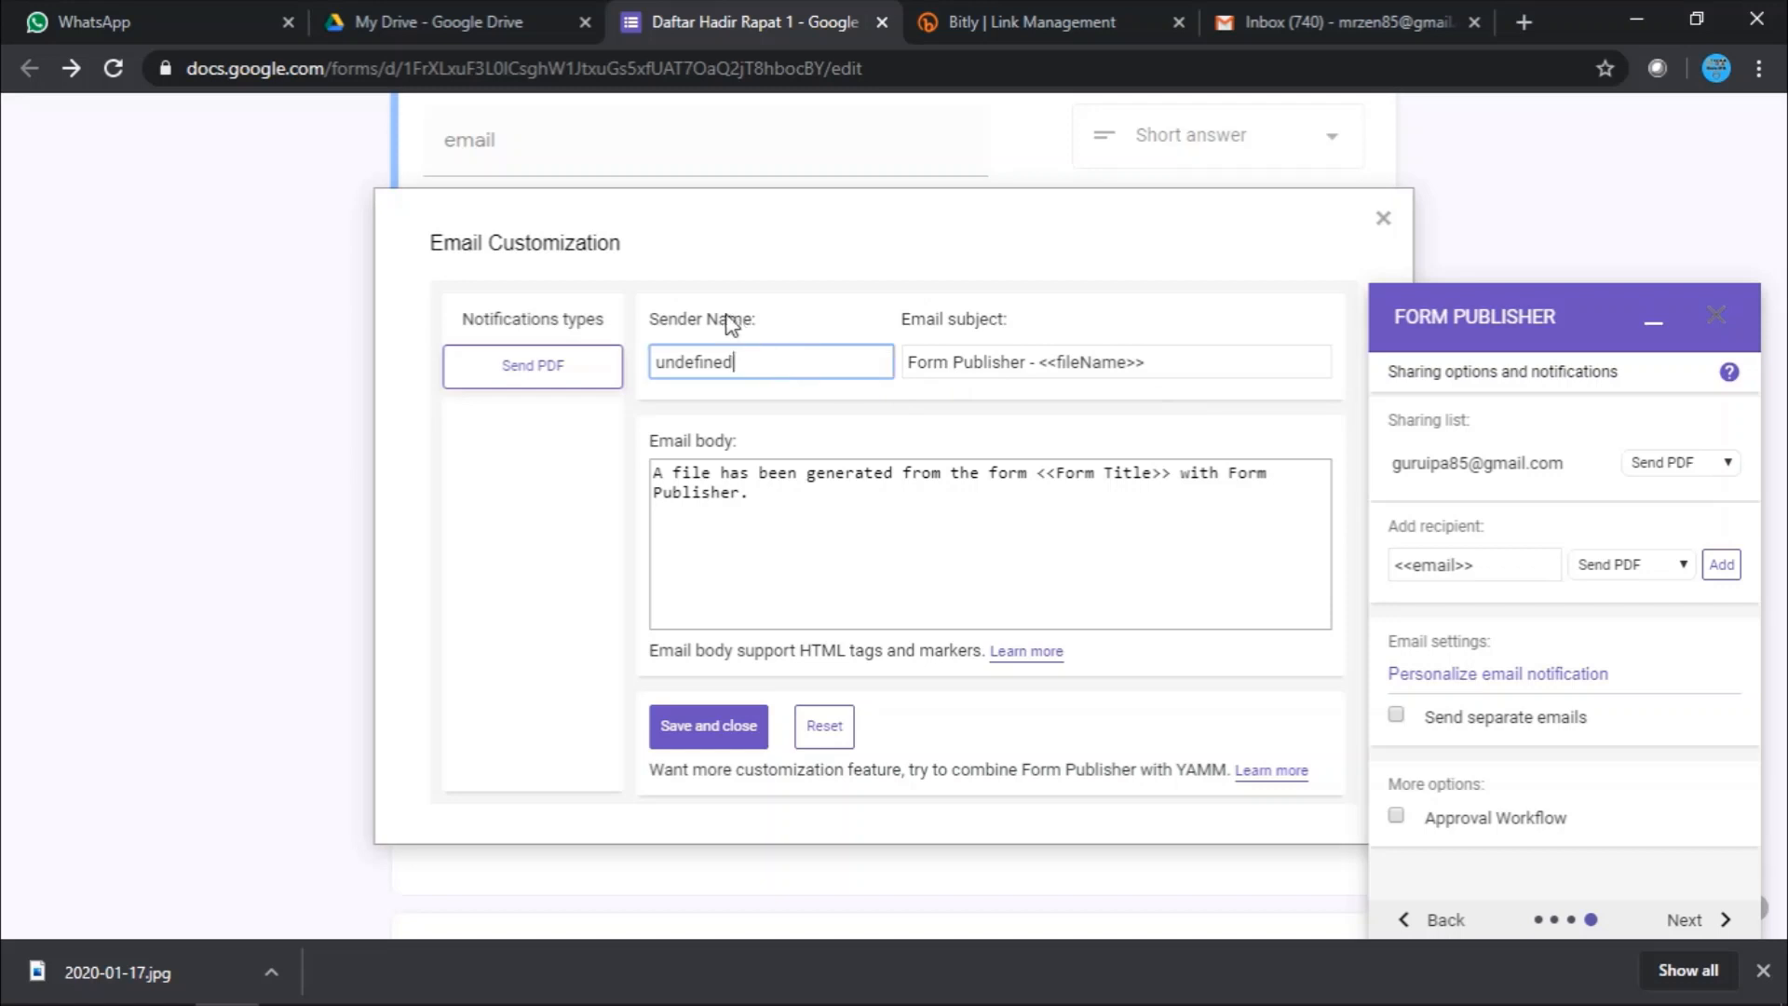
left_click_drag(745, 365, 643, 362)
type("Guru IPA")
- Change the email body to 'Terima Kasih Sudah Mengisi <<Form Title>>' and save
left_click_drag(1040, 477, 662, 463)
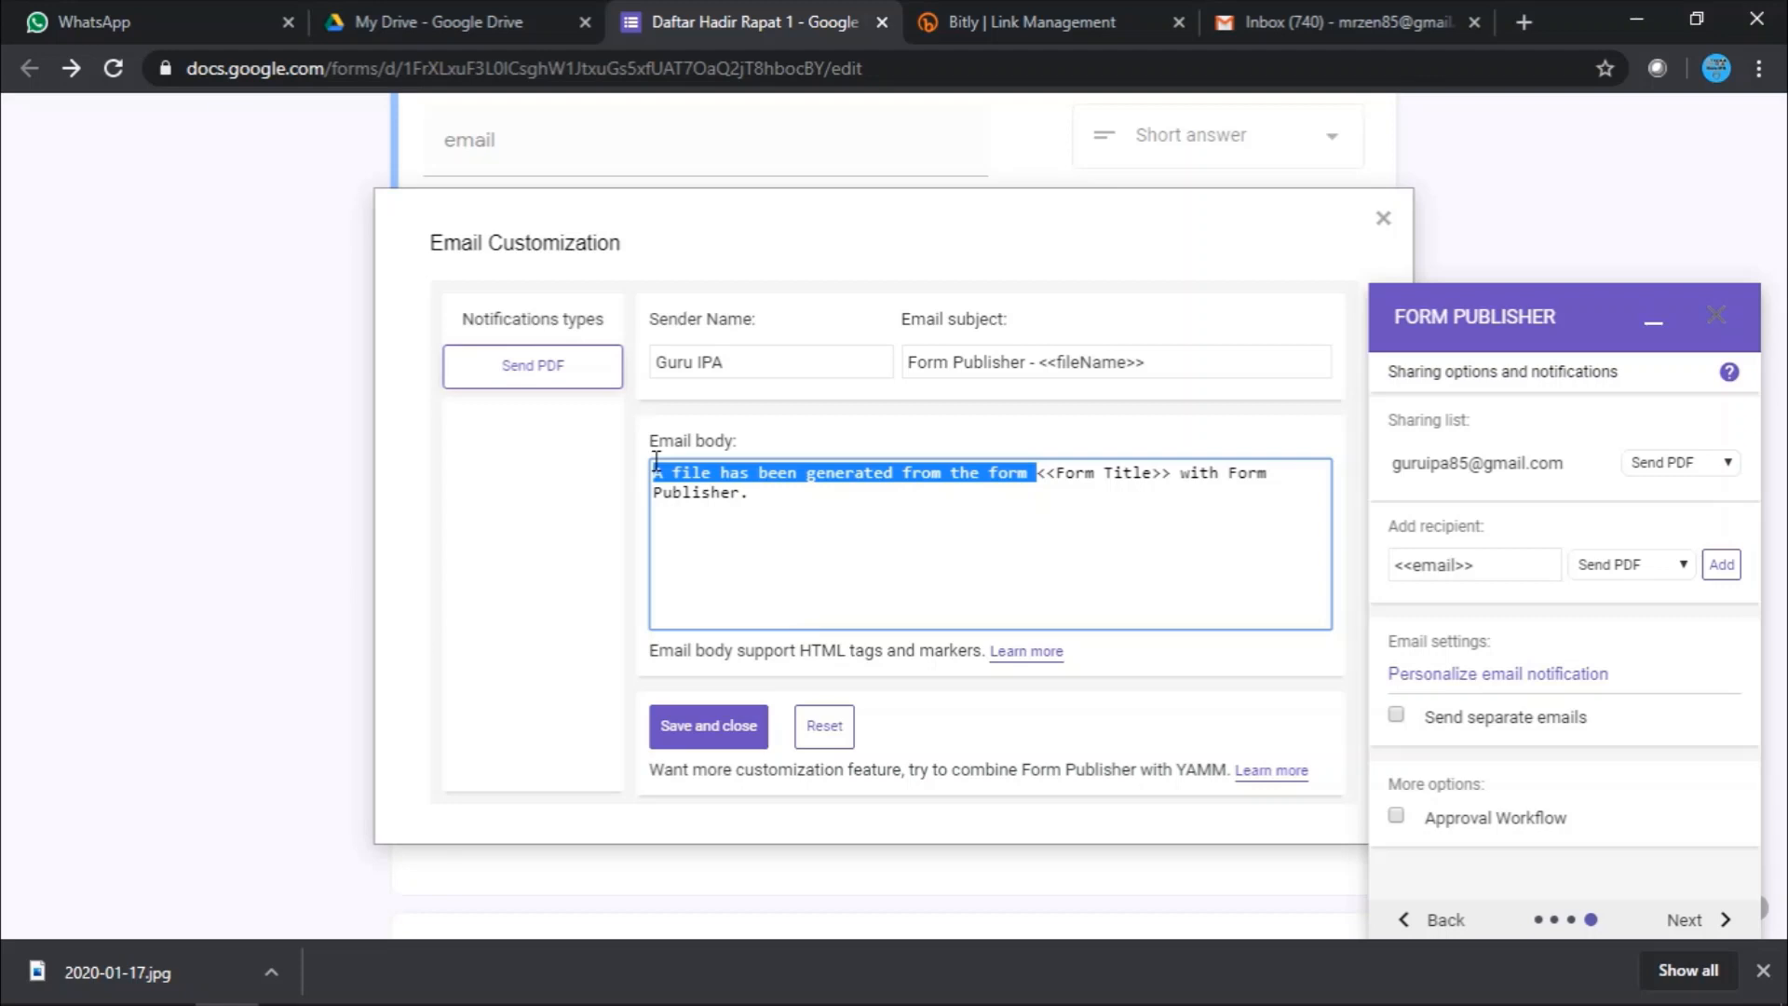
type("Terima Kas")
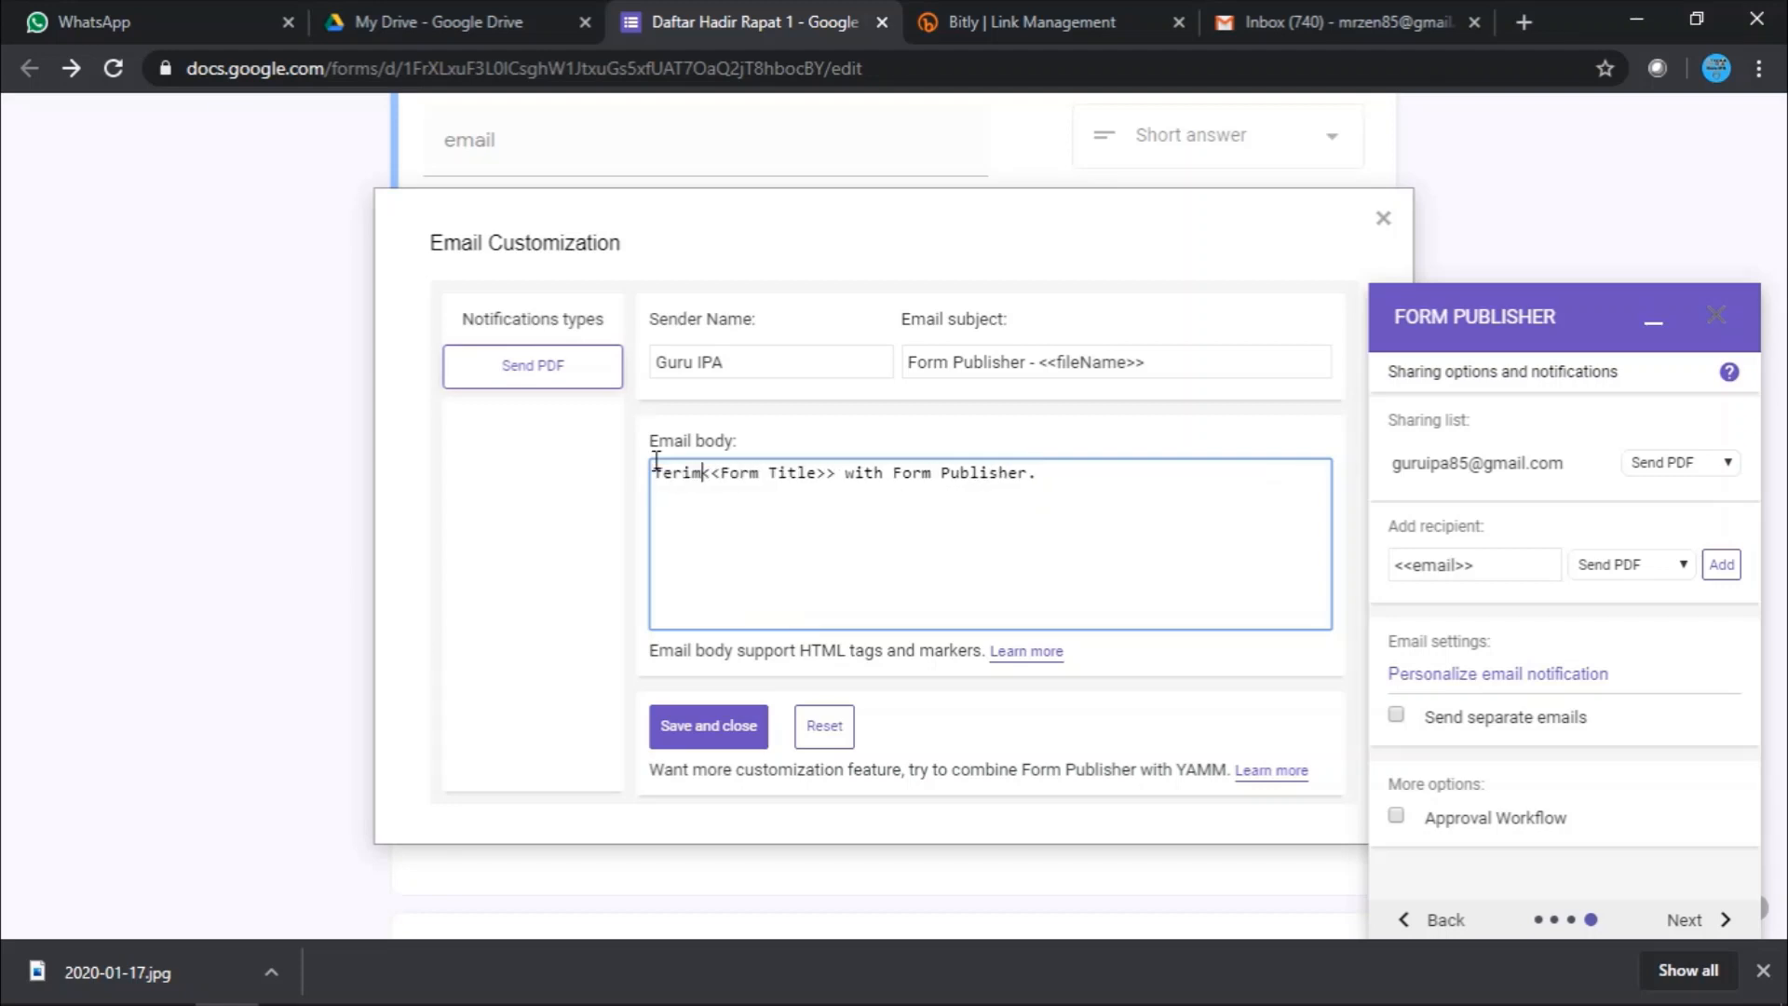
type("ih ")
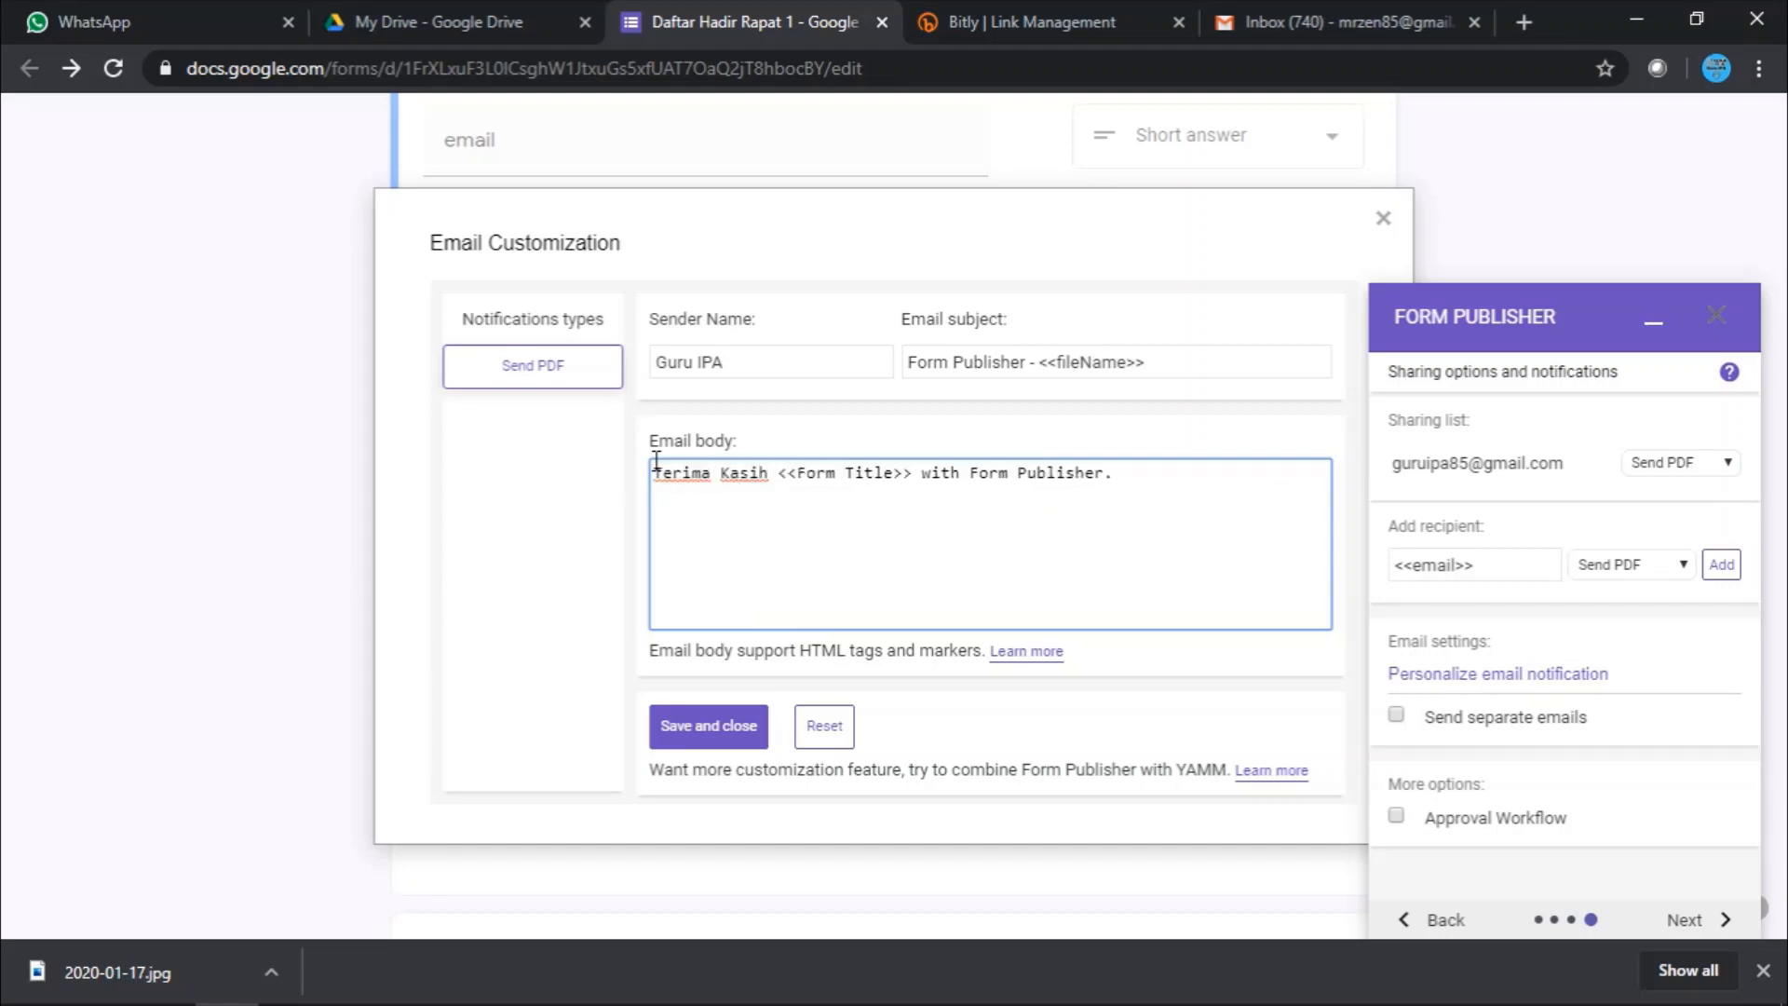
type("Sduah Mengisi")
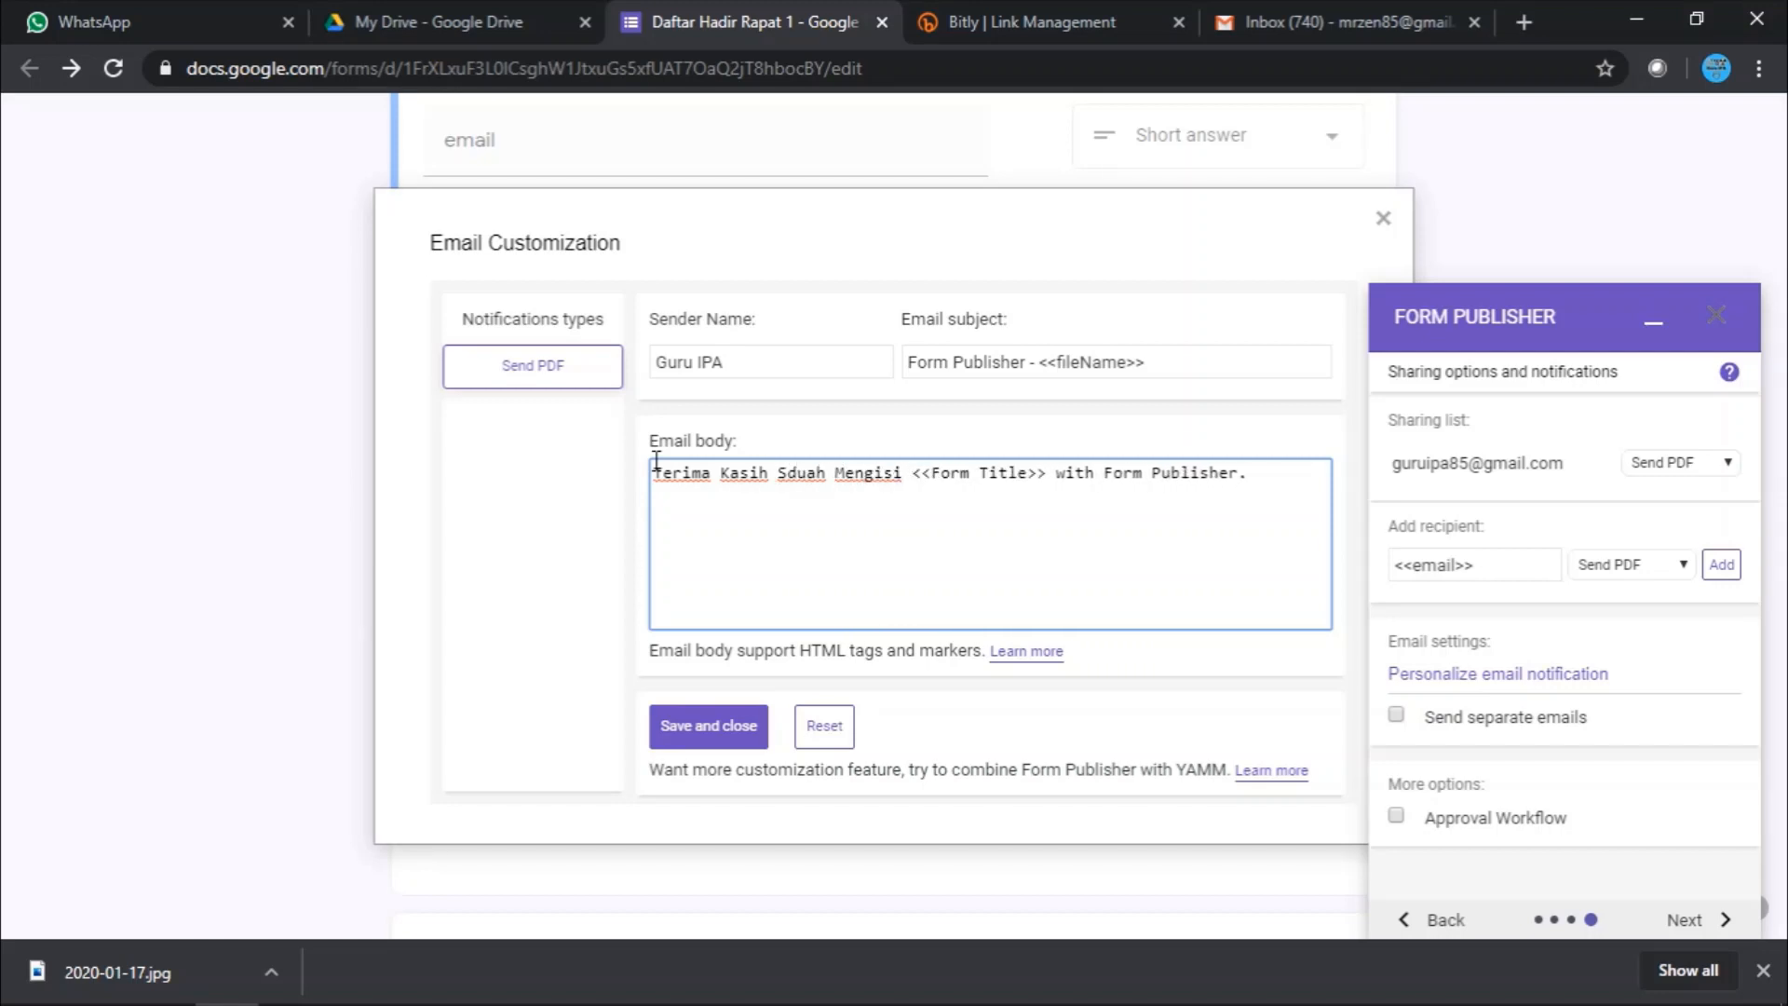
key("BackSpace")
key("BackSpace")
key("BackSpace")
key("BackSpace")
key("BackSpace")
key("BackSpace")
key("BackSpace")
key("BackSpace")
key("BackSpace")
key("BackSpace")
key("BackSpace")
key("BackSpace")
key("BackSpace")
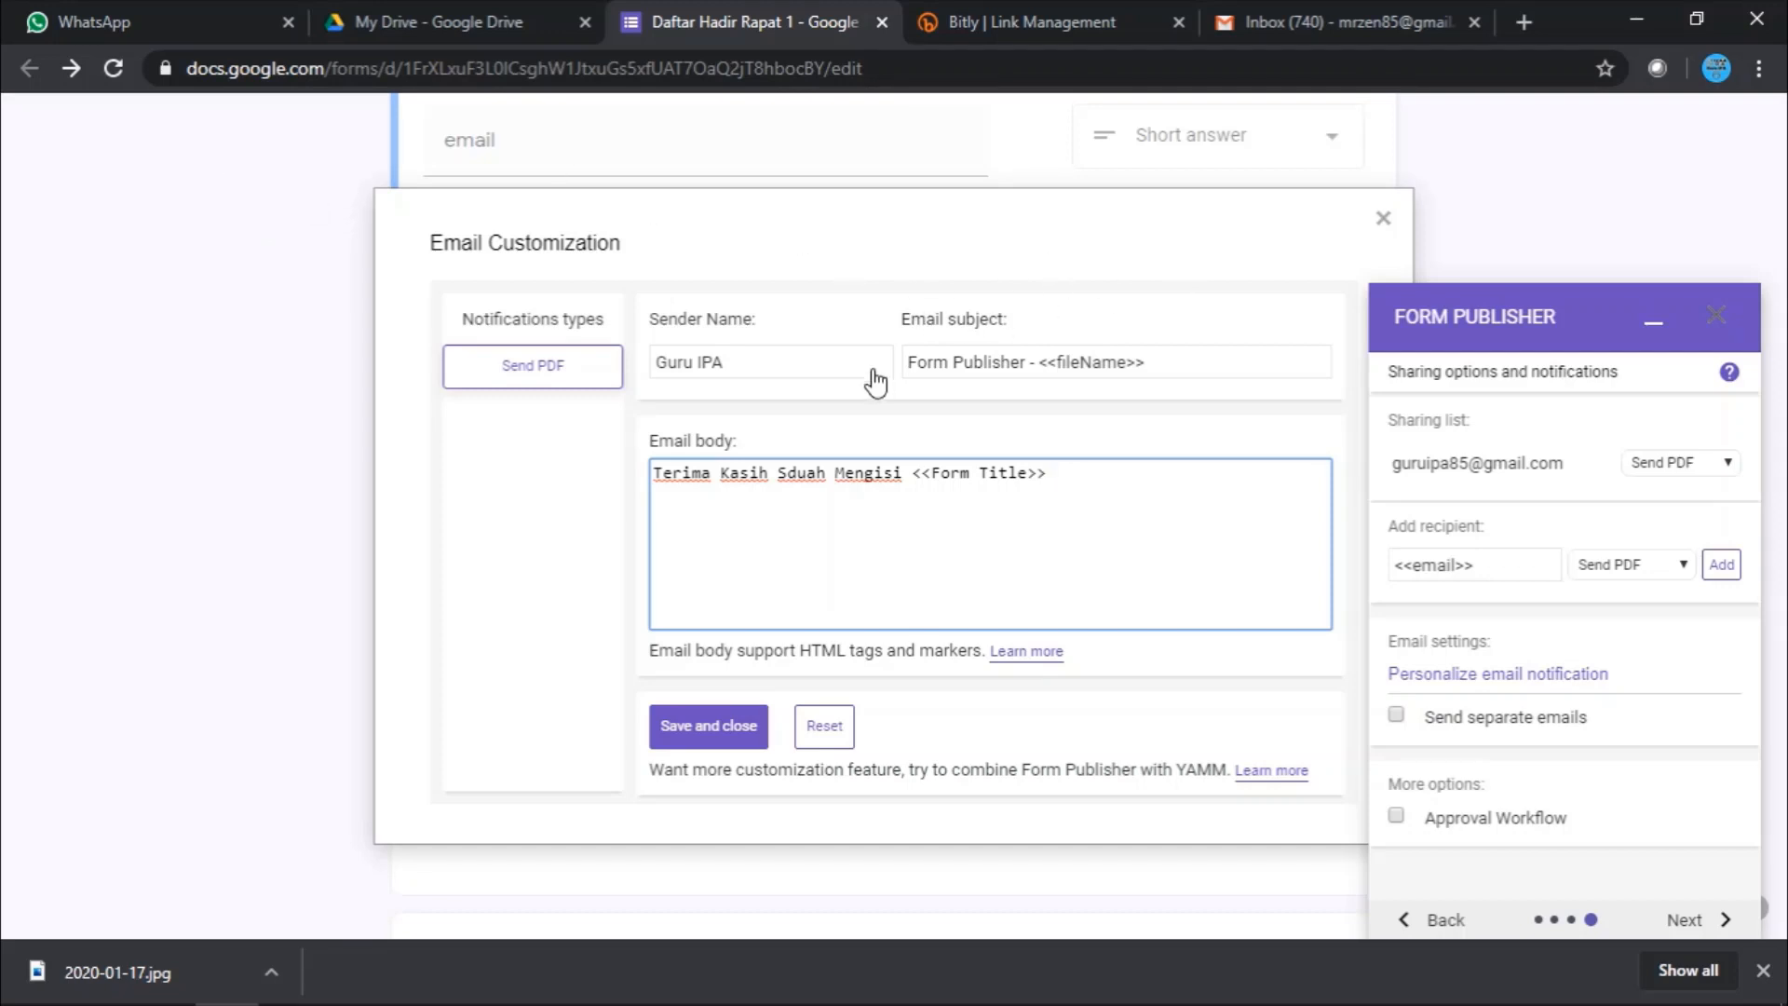
left_click(802, 468)
key("BackSpace")
key("BackSpace")
type("ud")
left_click(731, 733)
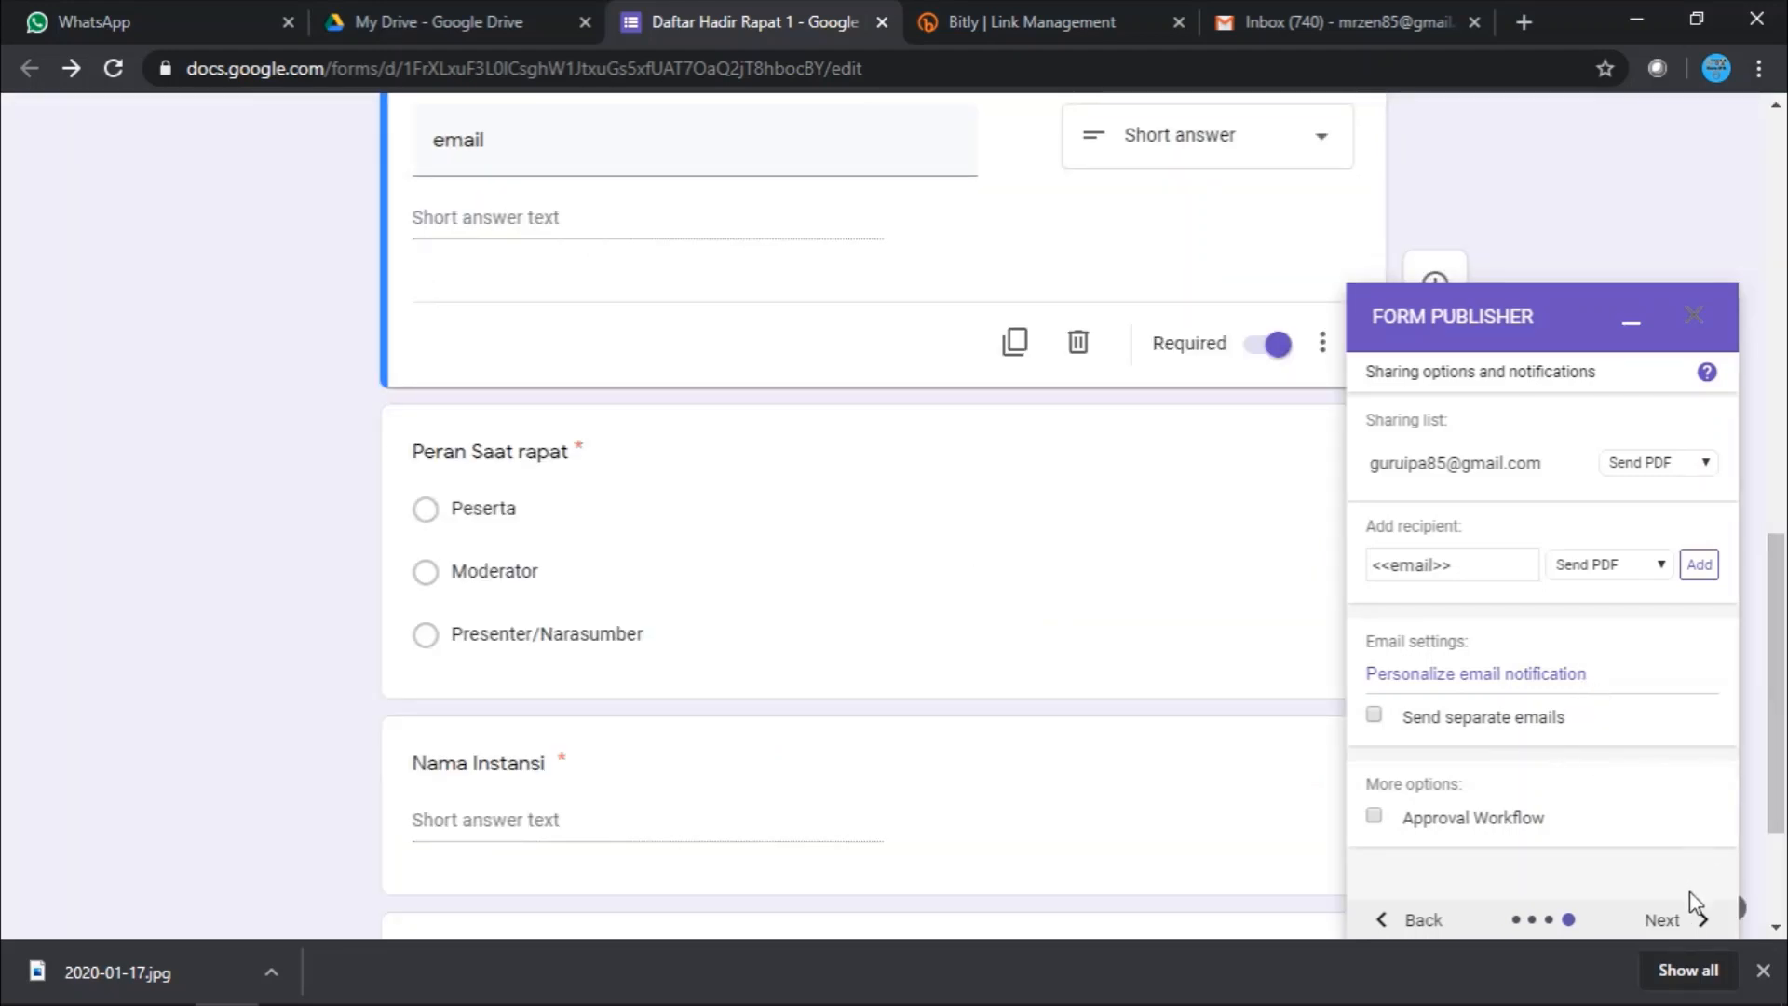
- Complete the final Form Publisher step and close the add-on sidebar
left_click(1667, 922)
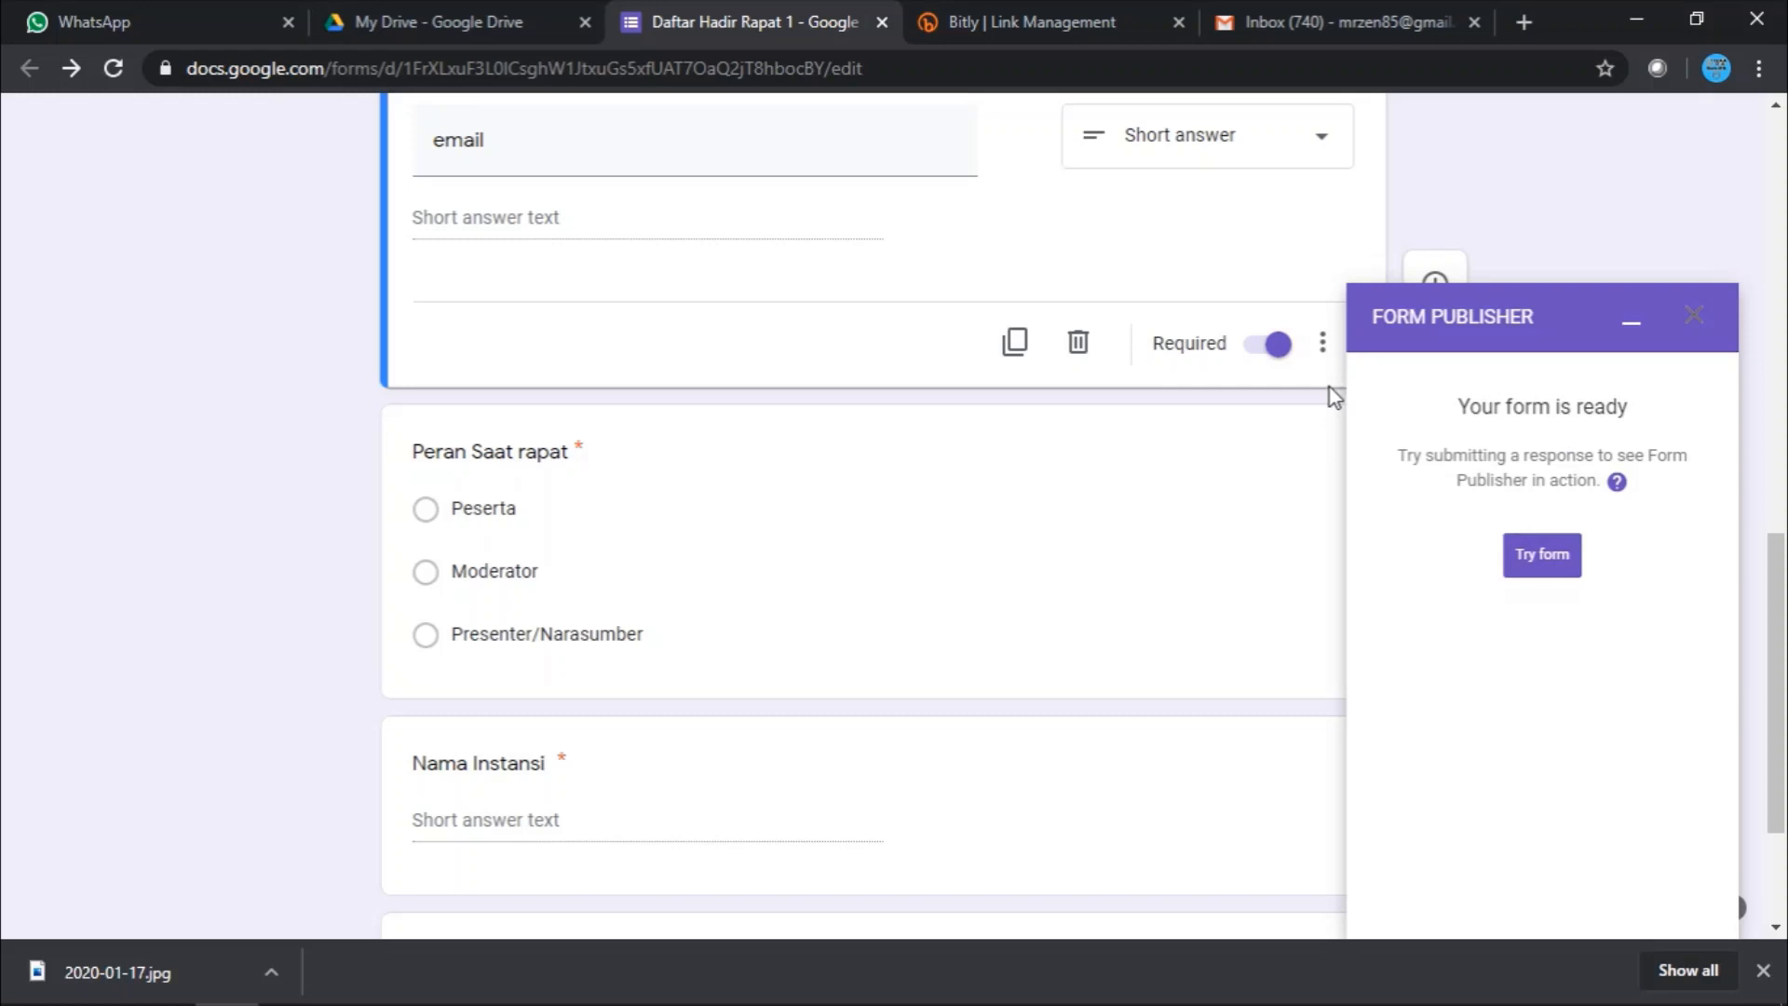
scroll(1193, 439, "up", 10)
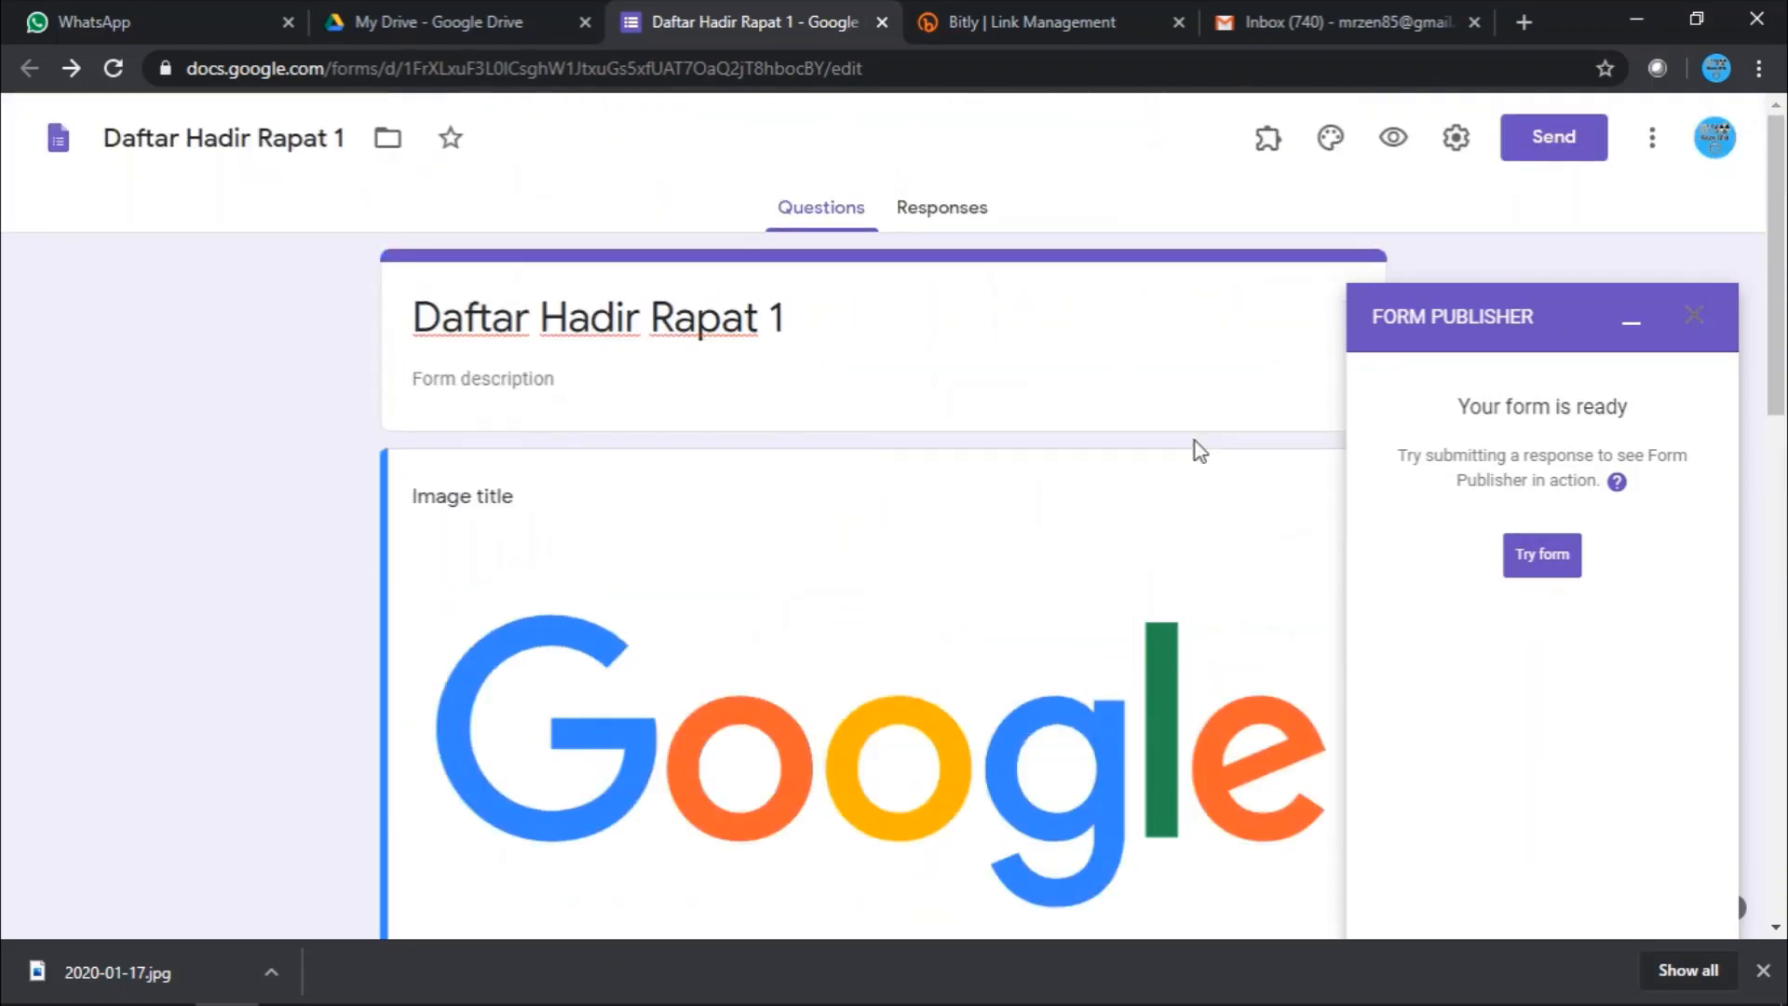
scroll(1086, 471, "down", 7)
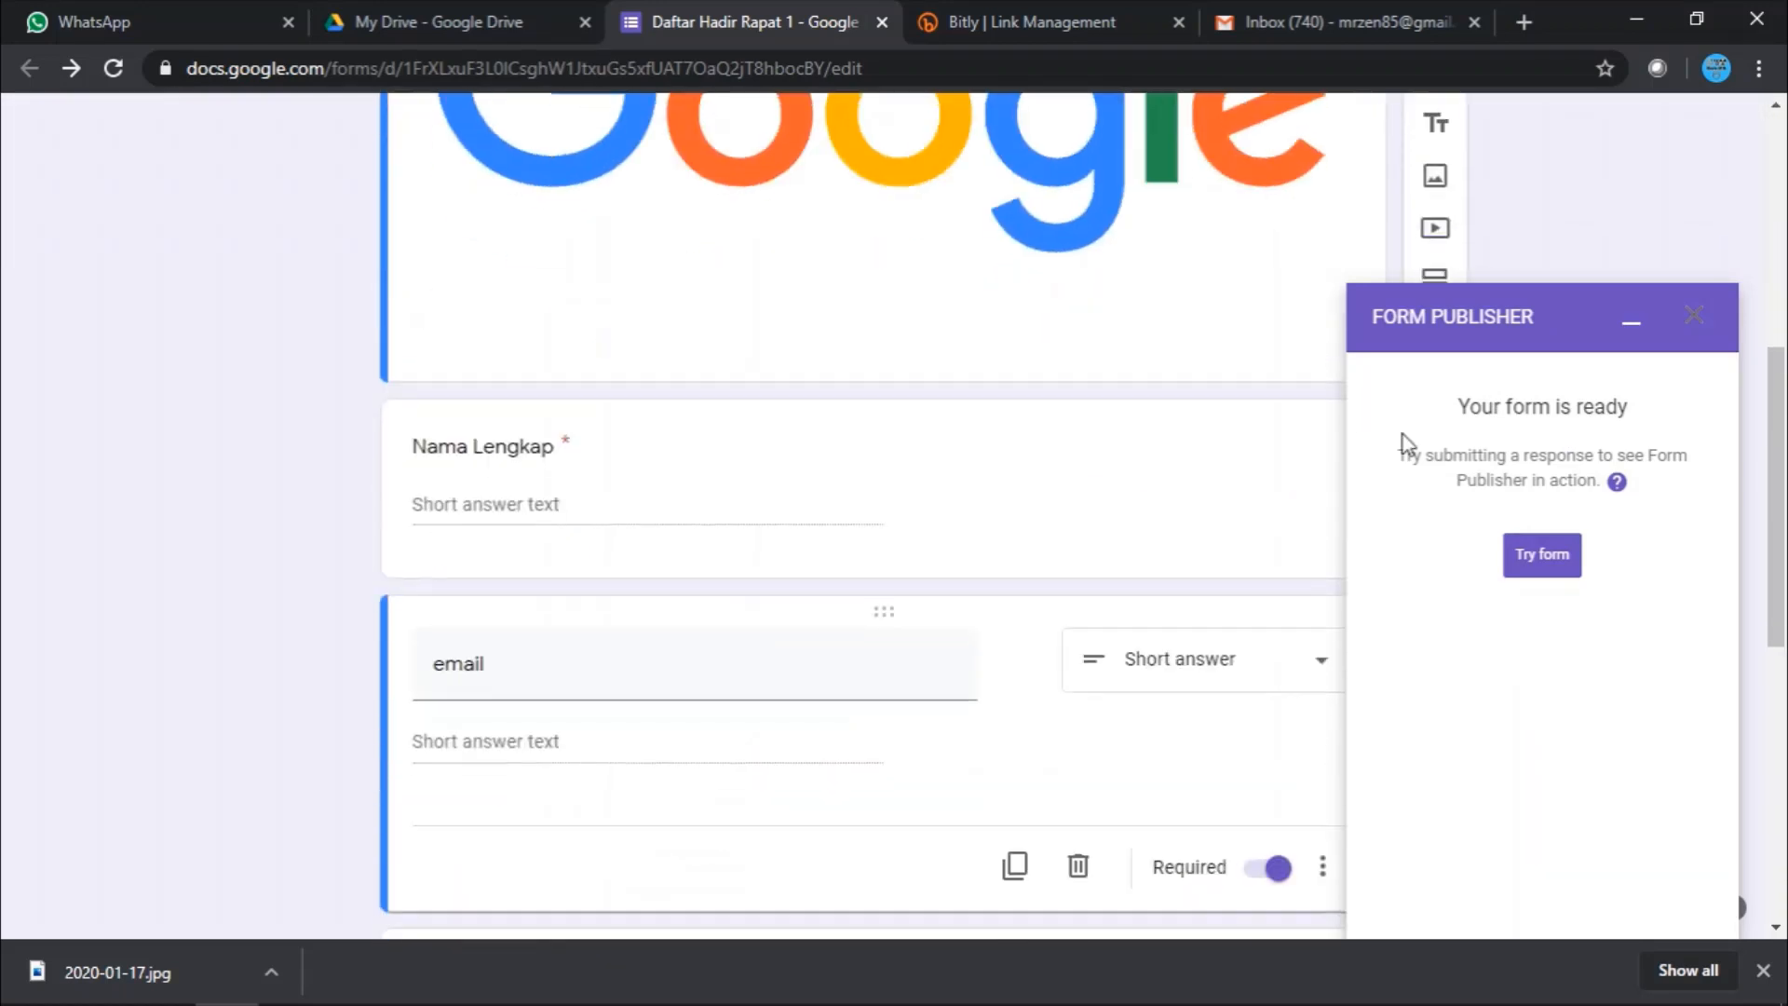
left_click(1707, 326)
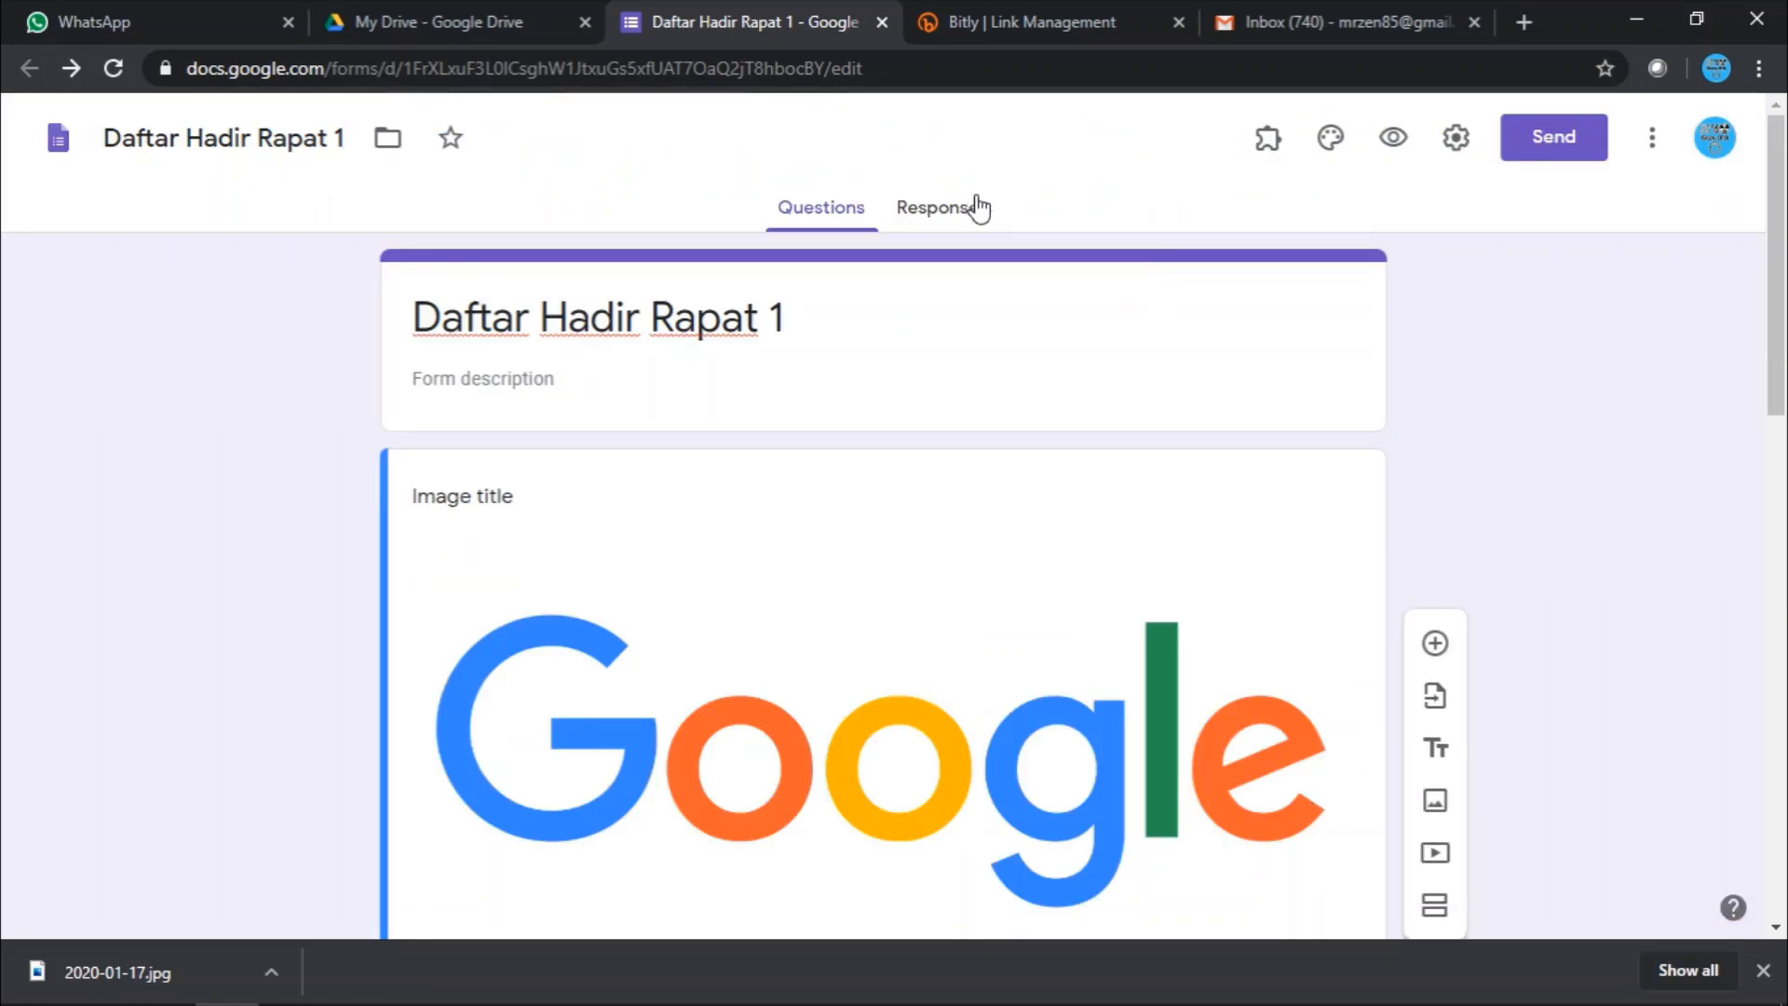
- Launch formLimiter's Set limit and choose 'date and time' as the limit type
left_click(1268, 139)
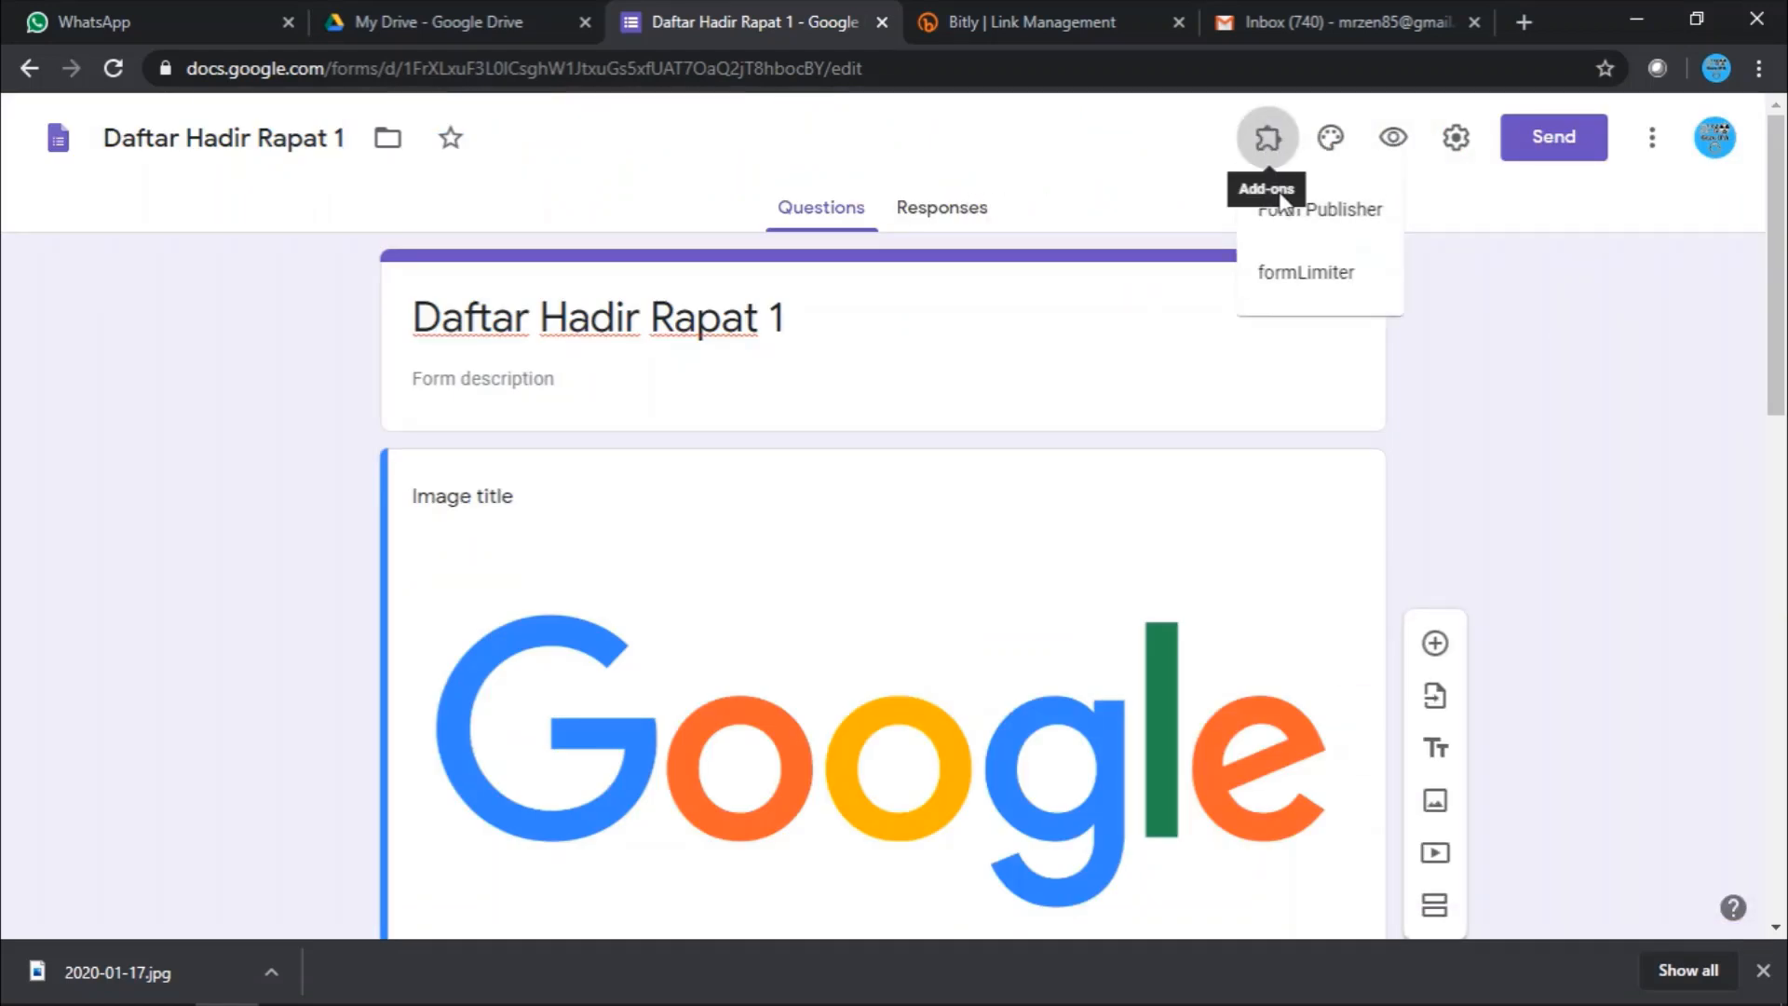
left_click(1304, 274)
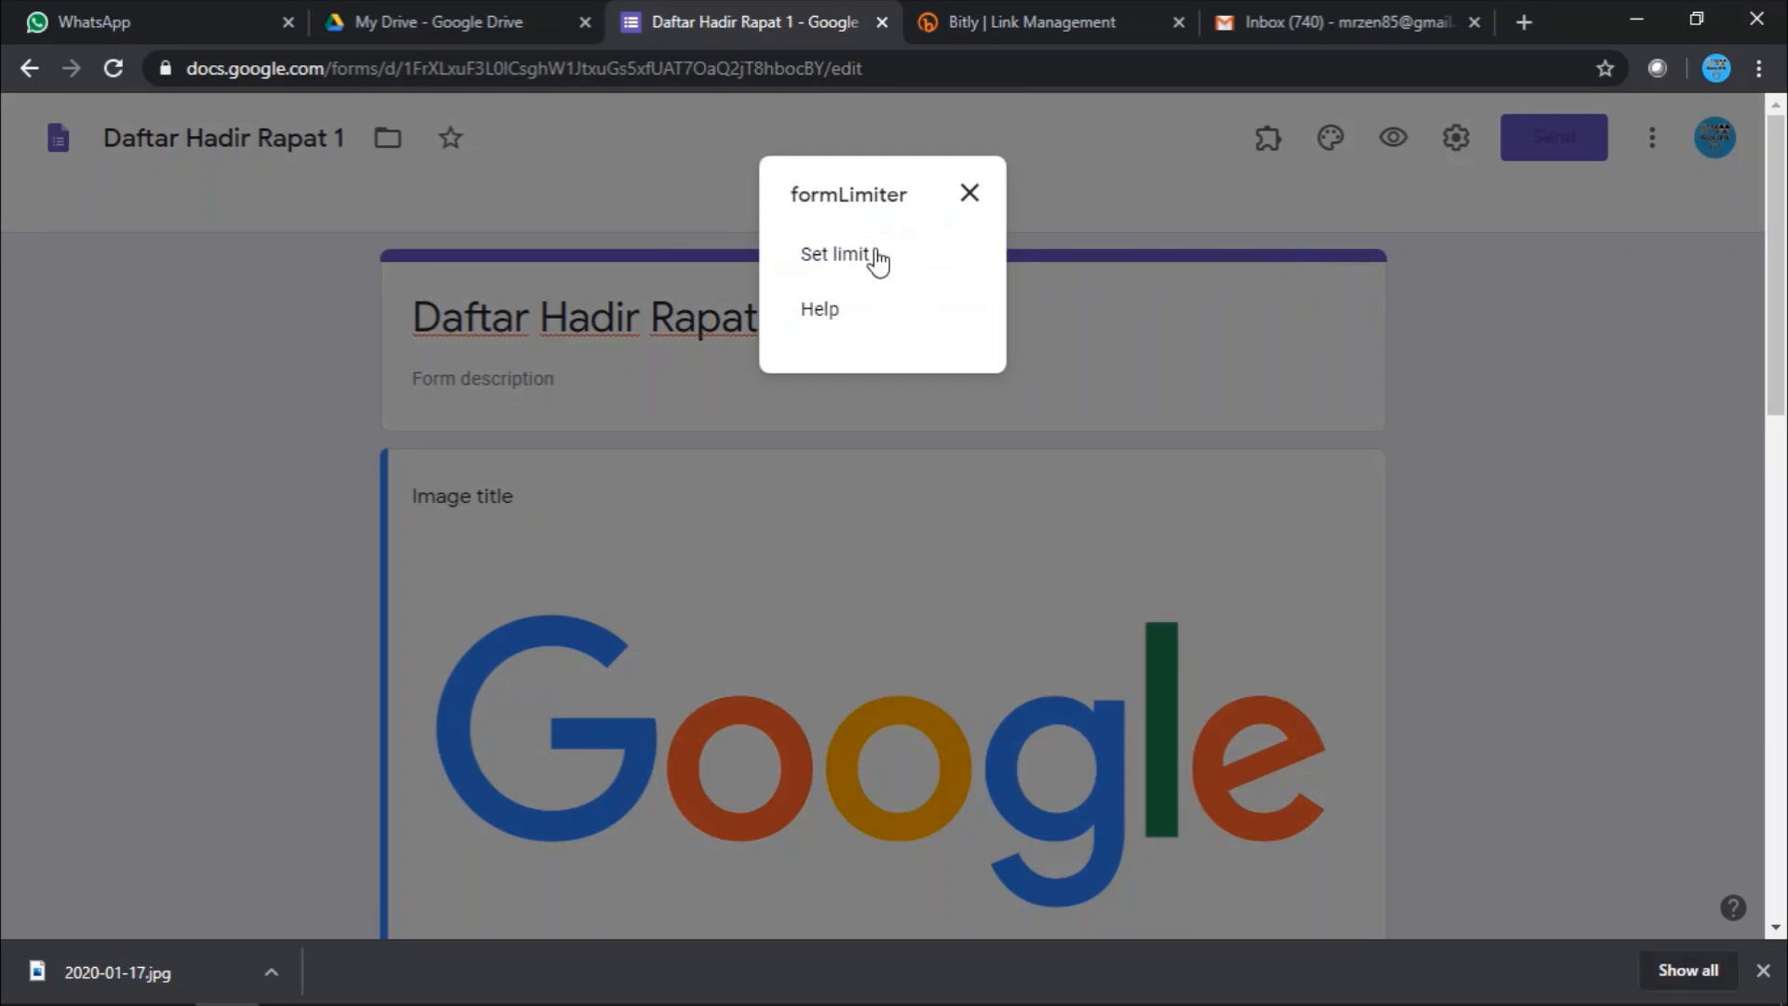
left_click(832, 259)
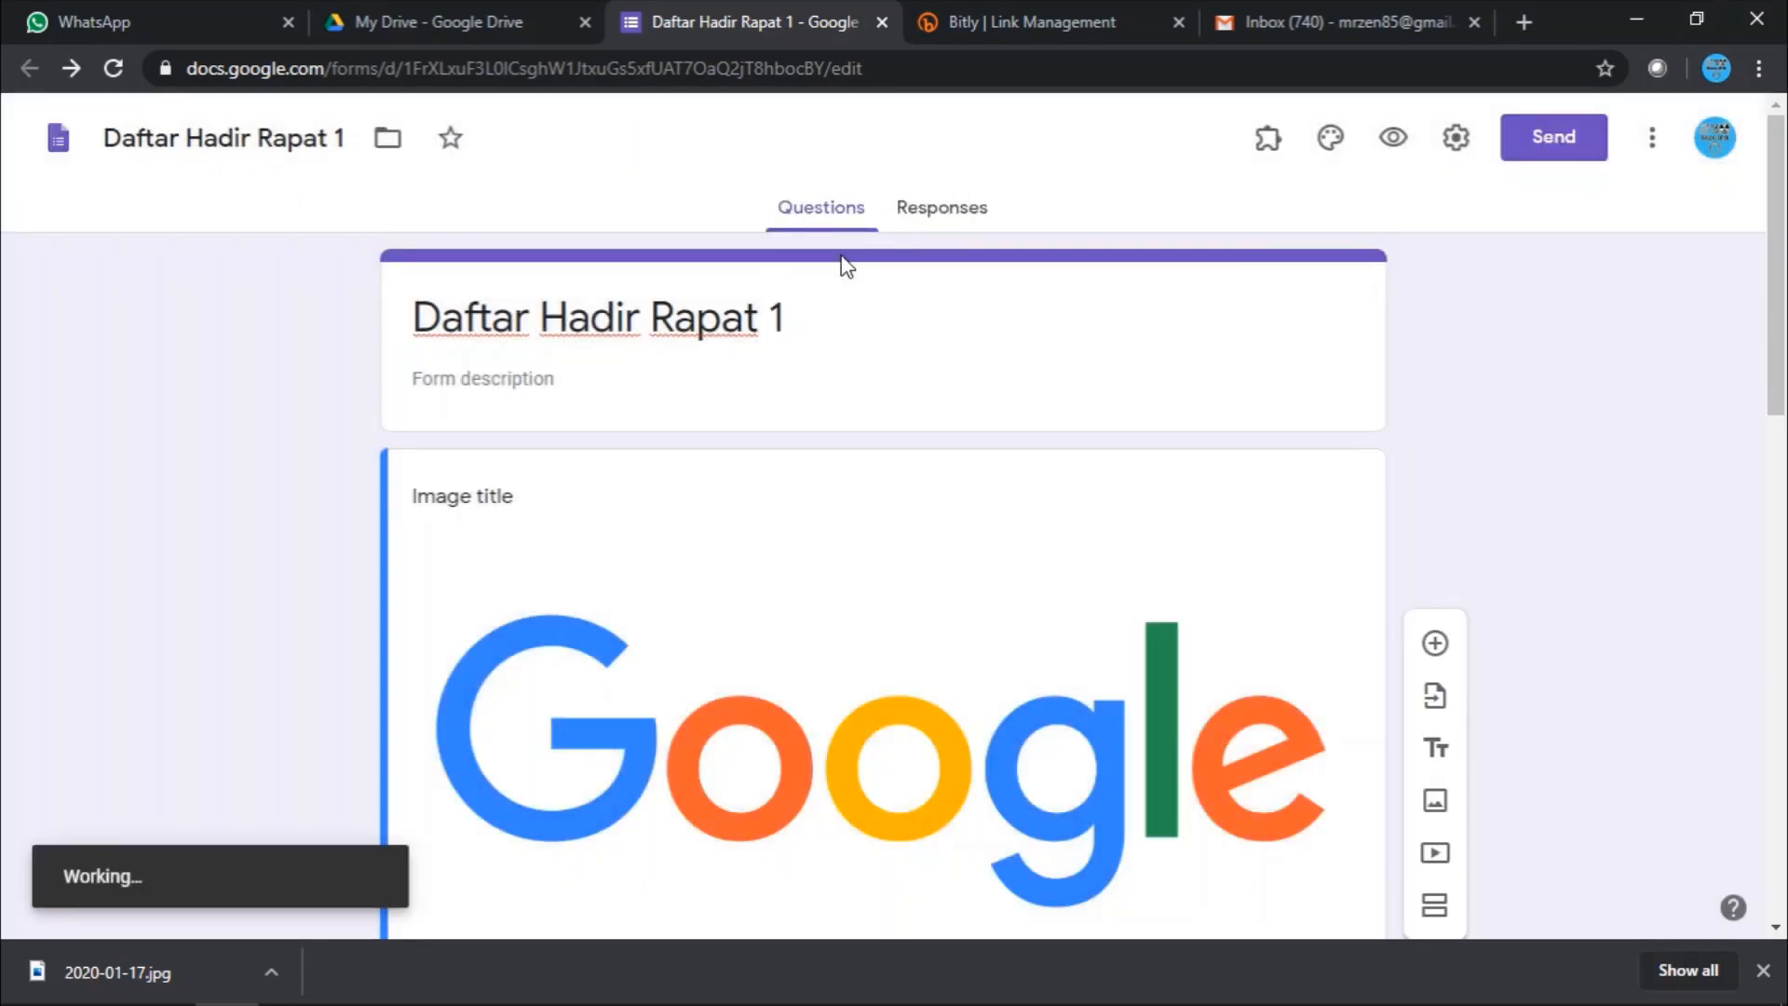
scroll(873, 400, "down", 15)
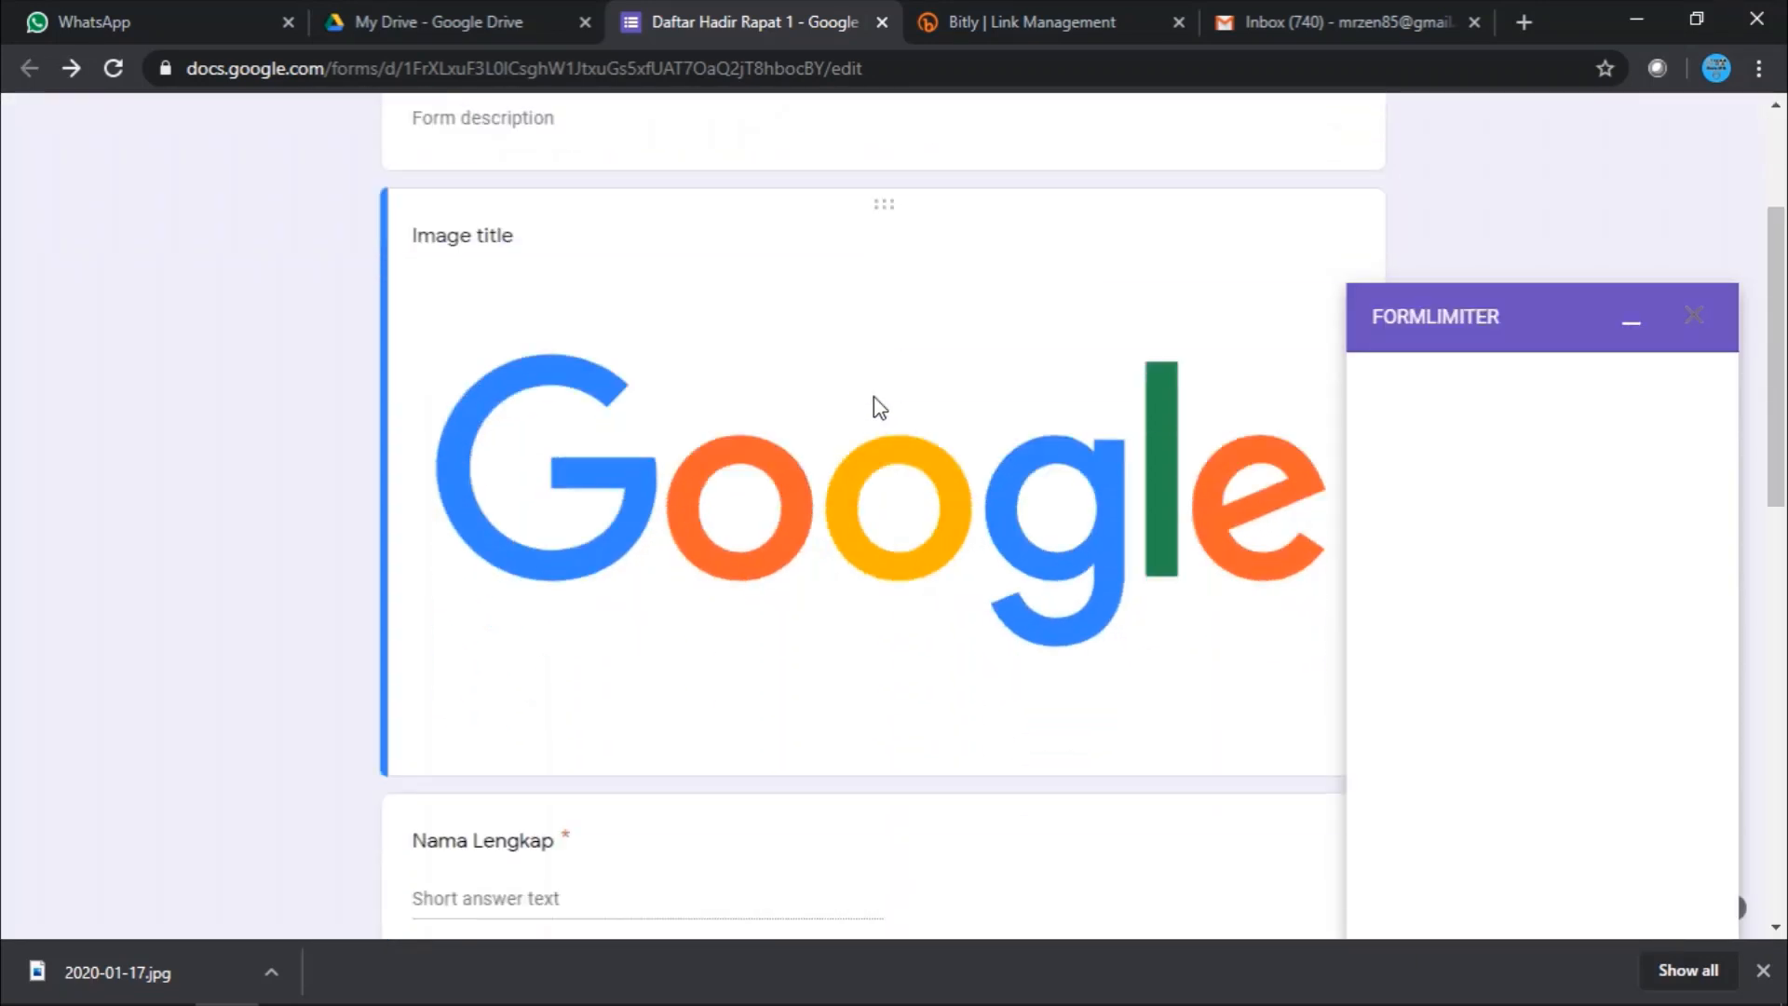
scroll(876, 403, "up", 4)
scroll(838, 353, "up", 6)
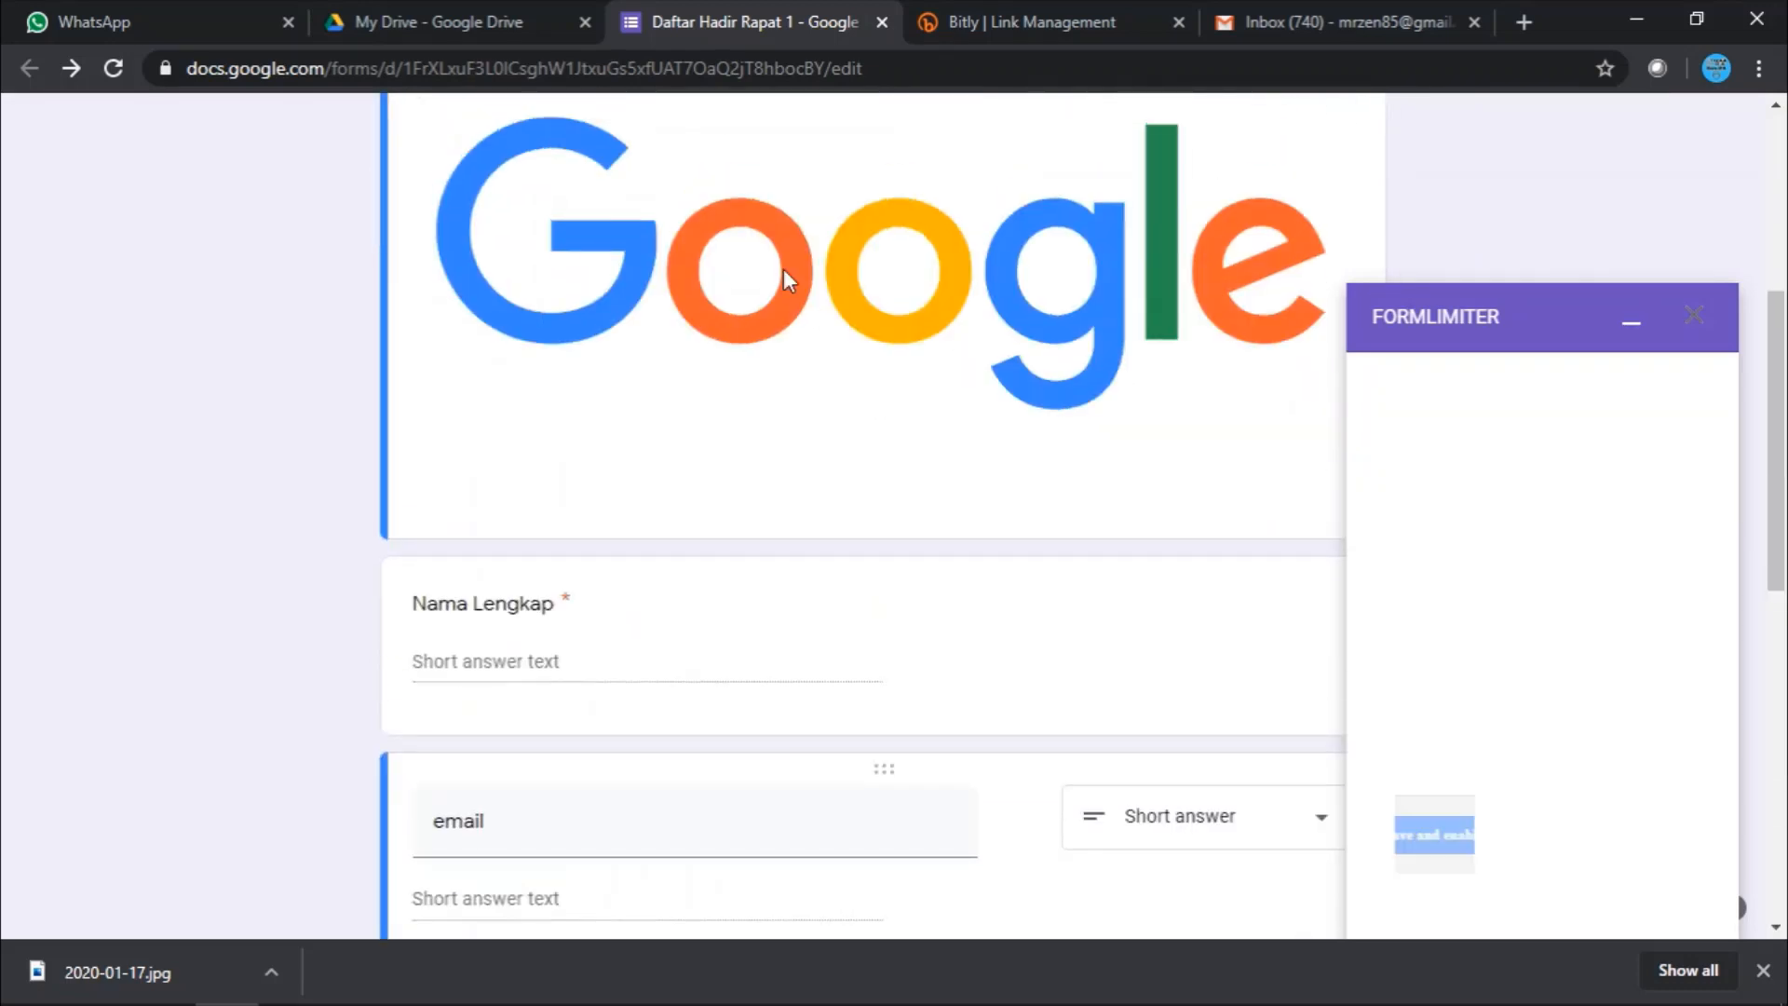
scroll(812, 337, "up", 4)
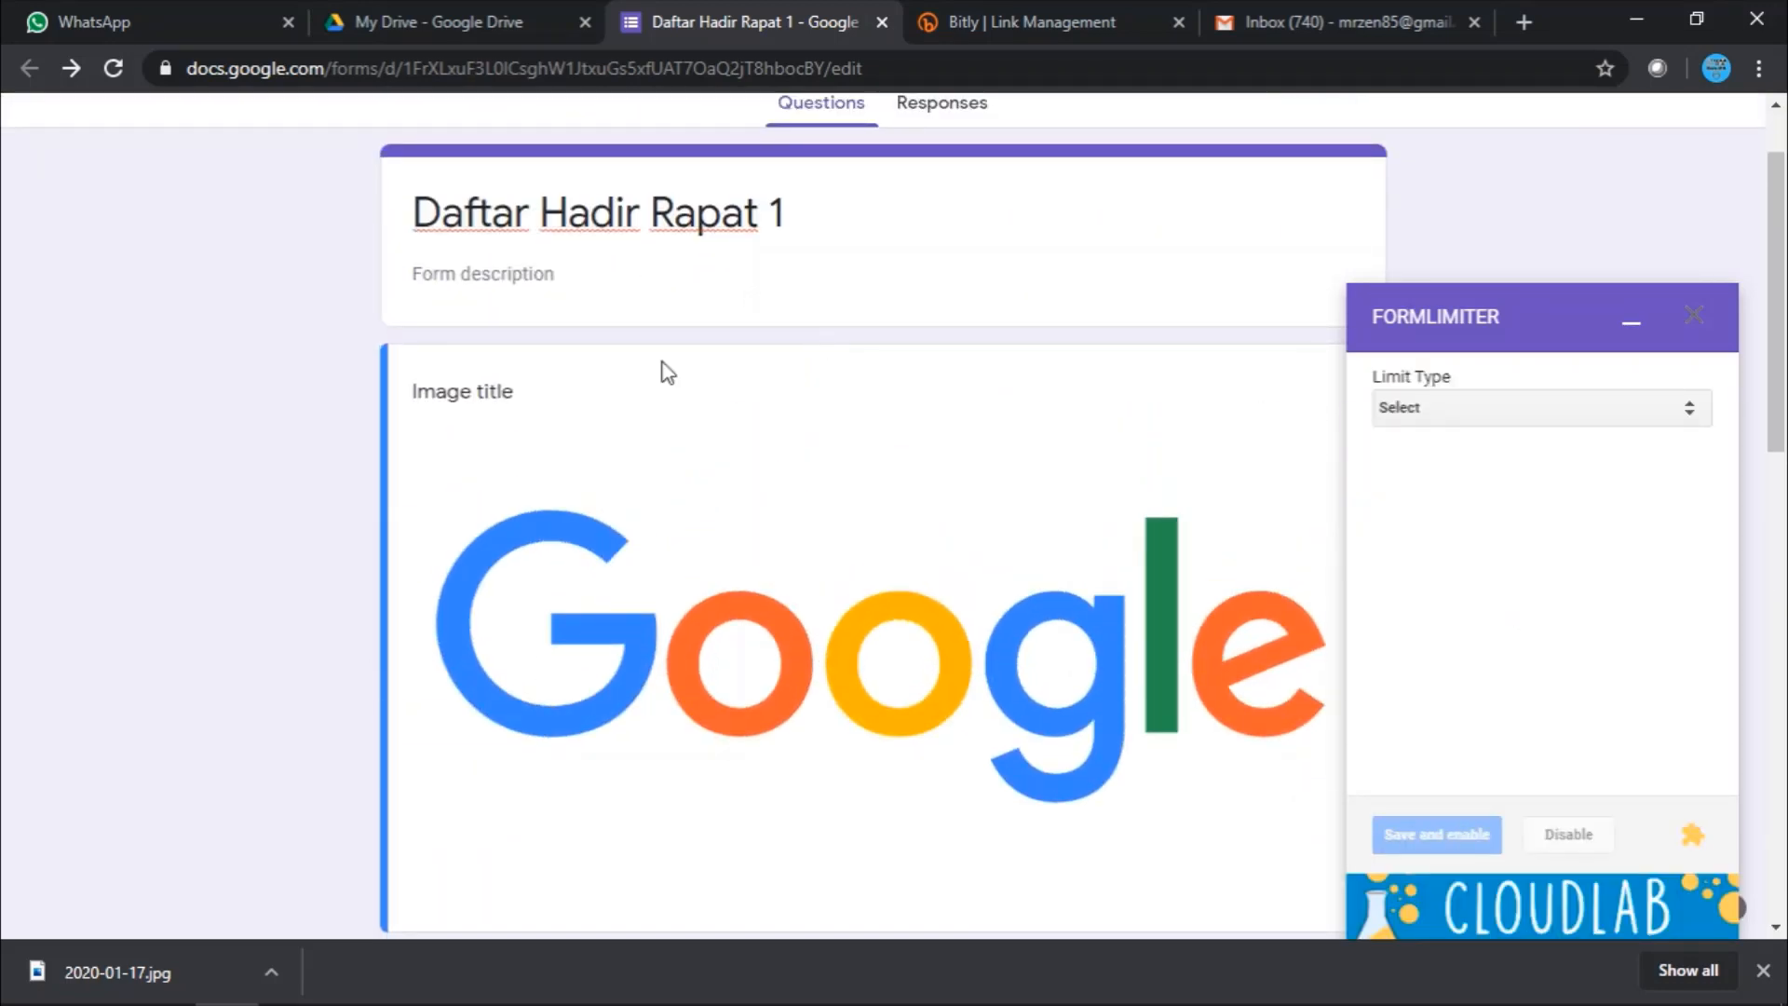
left_click(1579, 411)
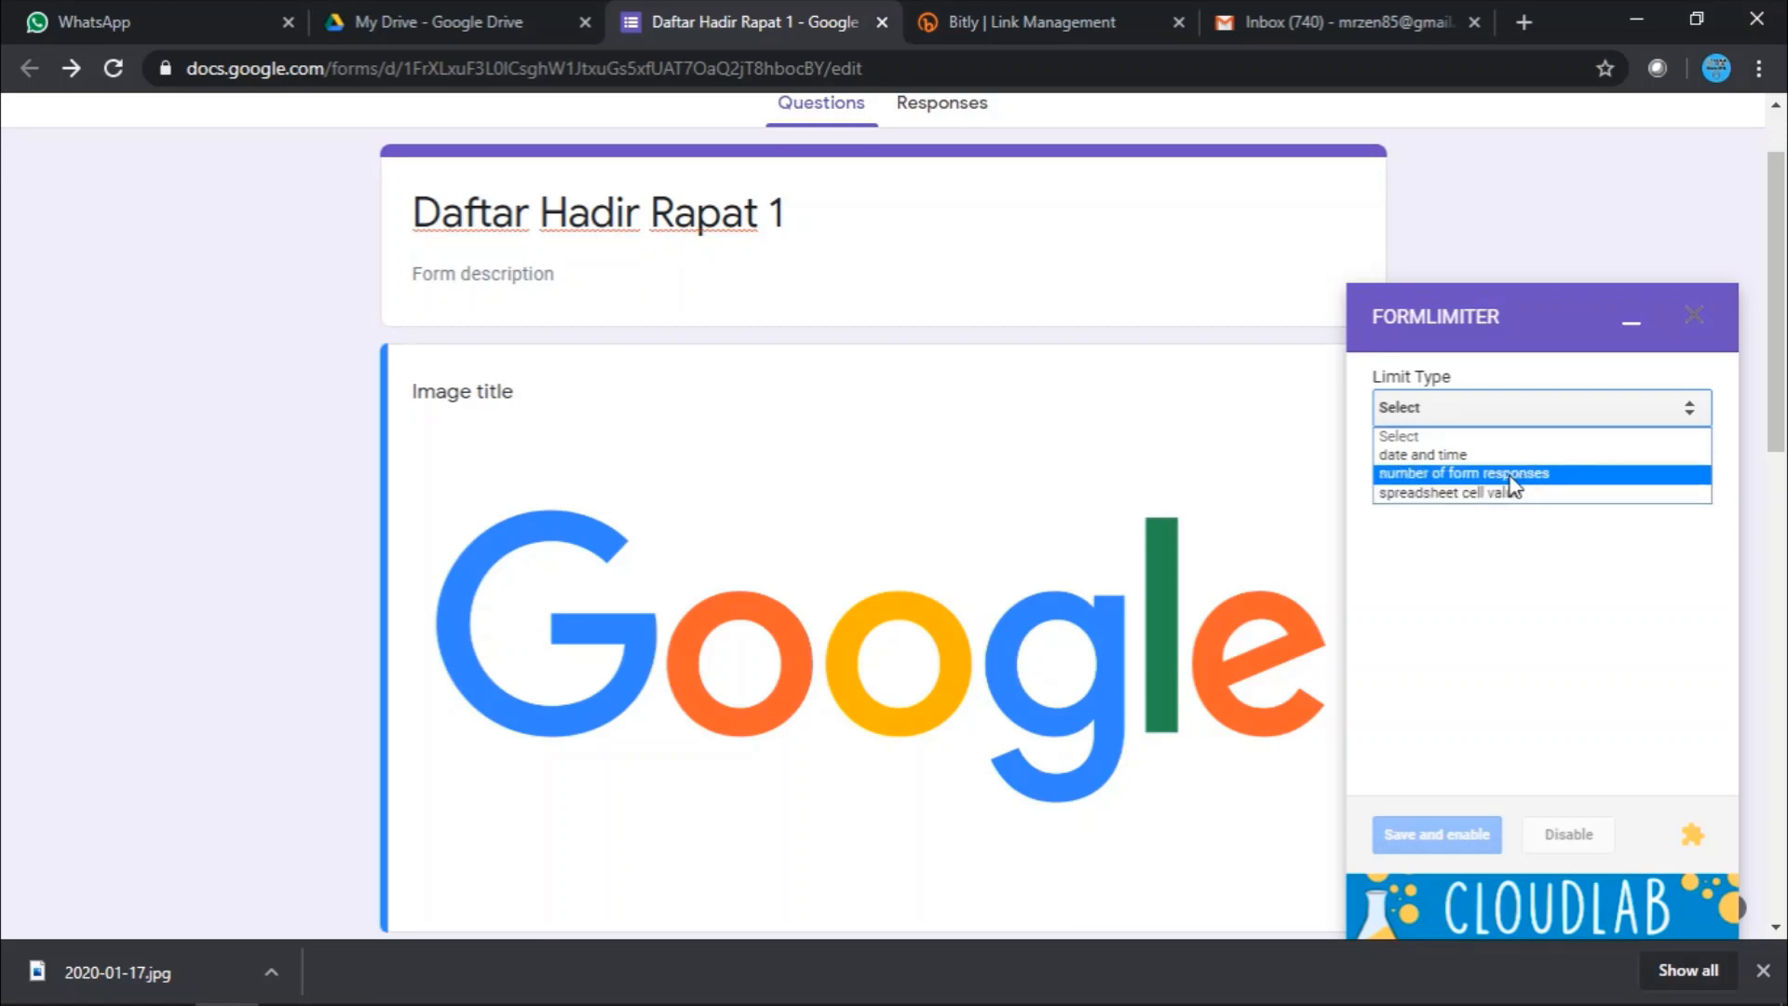
left_click(1444, 457)
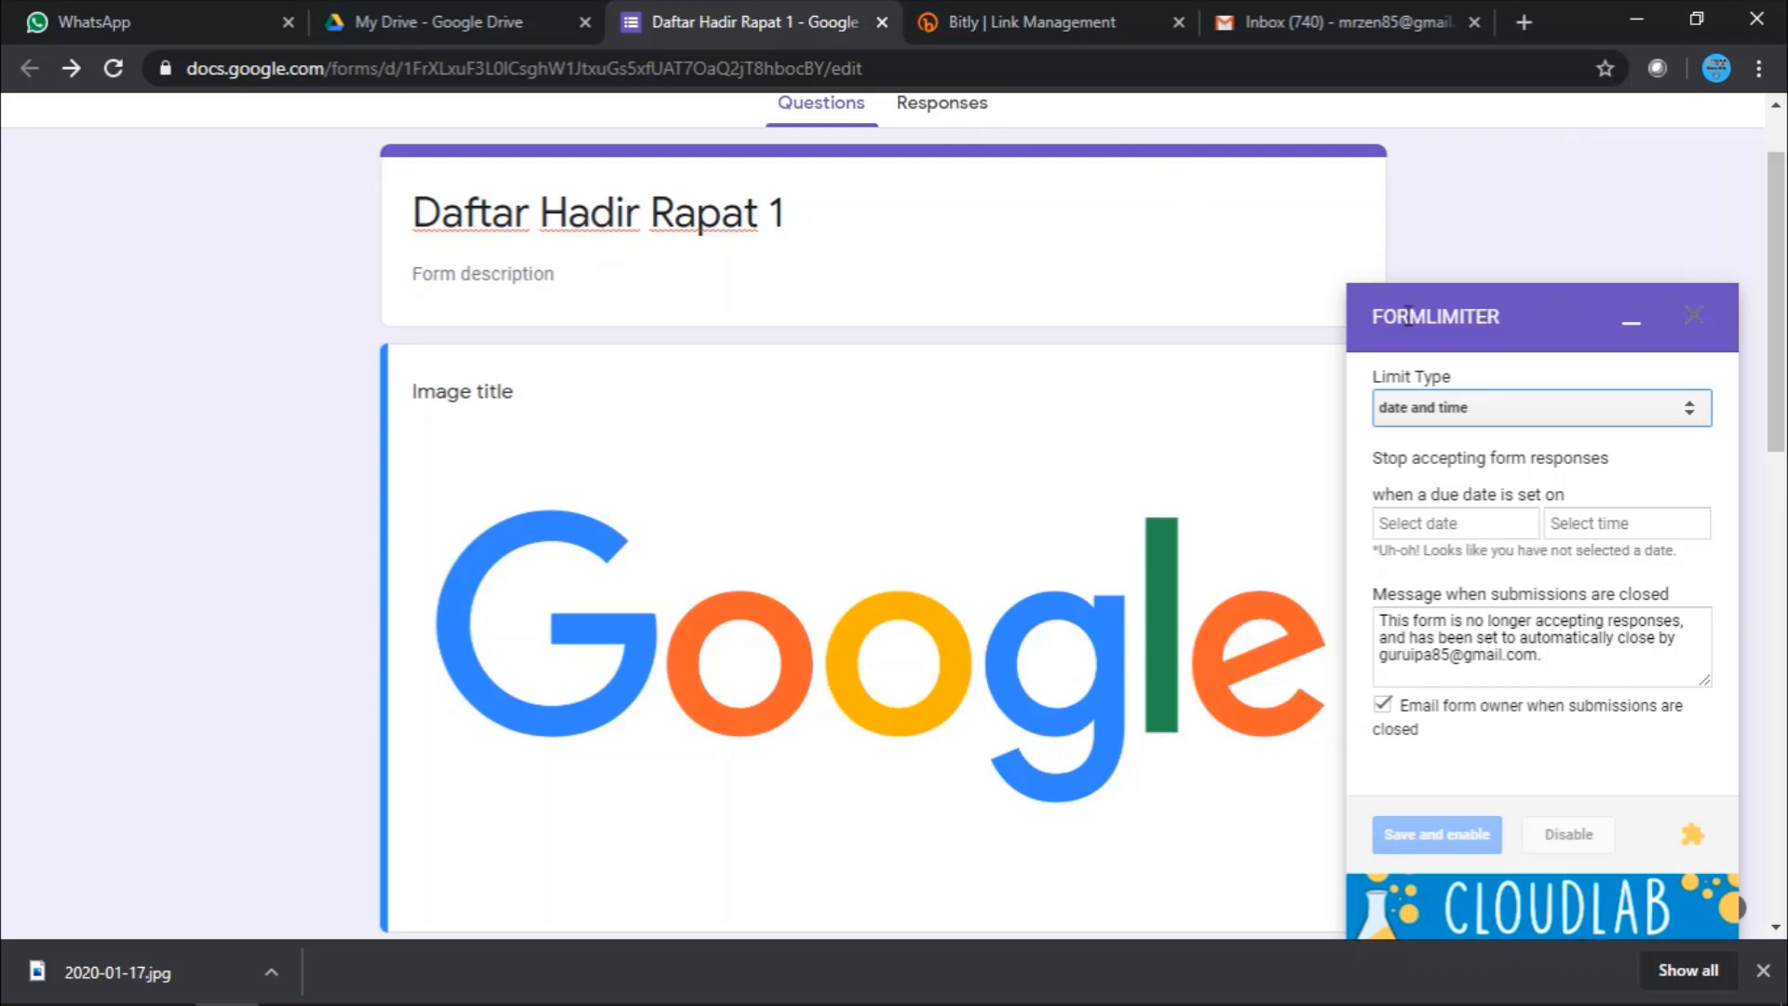
- Pick April 13, 2020 as the formLimiter due date
left_click(1507, 534)
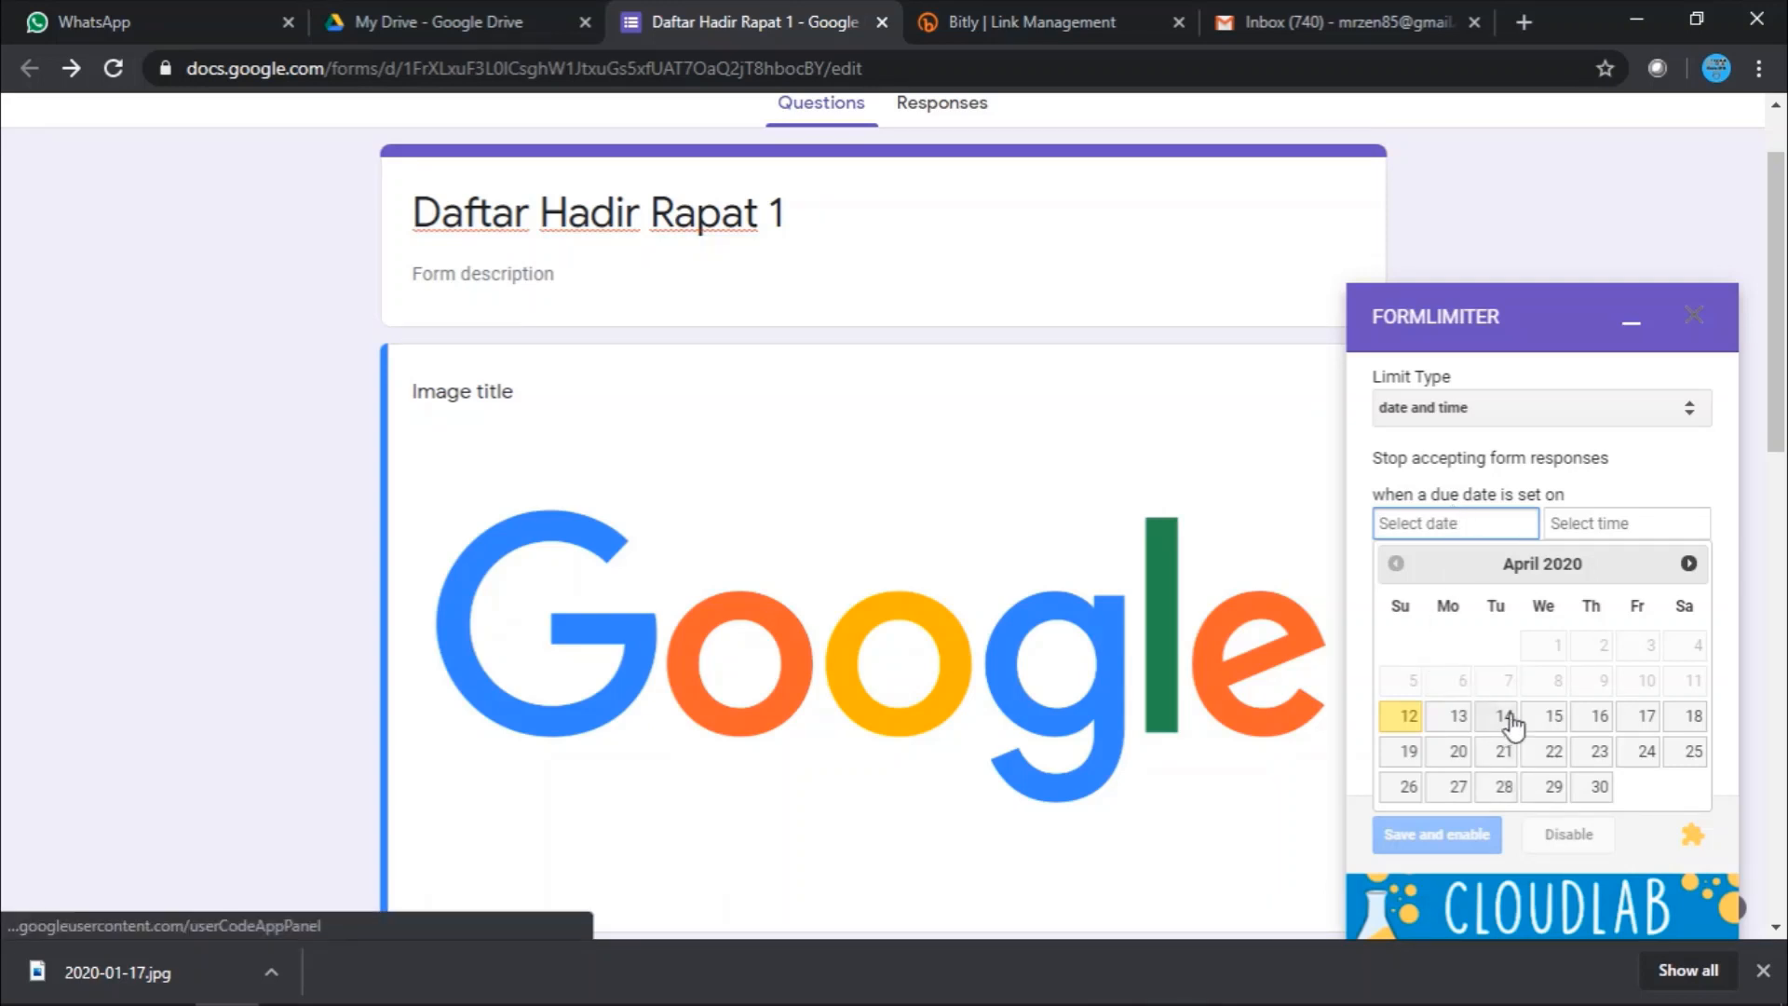
scroll(1458, 682, "up", 1)
scroll(1453, 686, "down", 2)
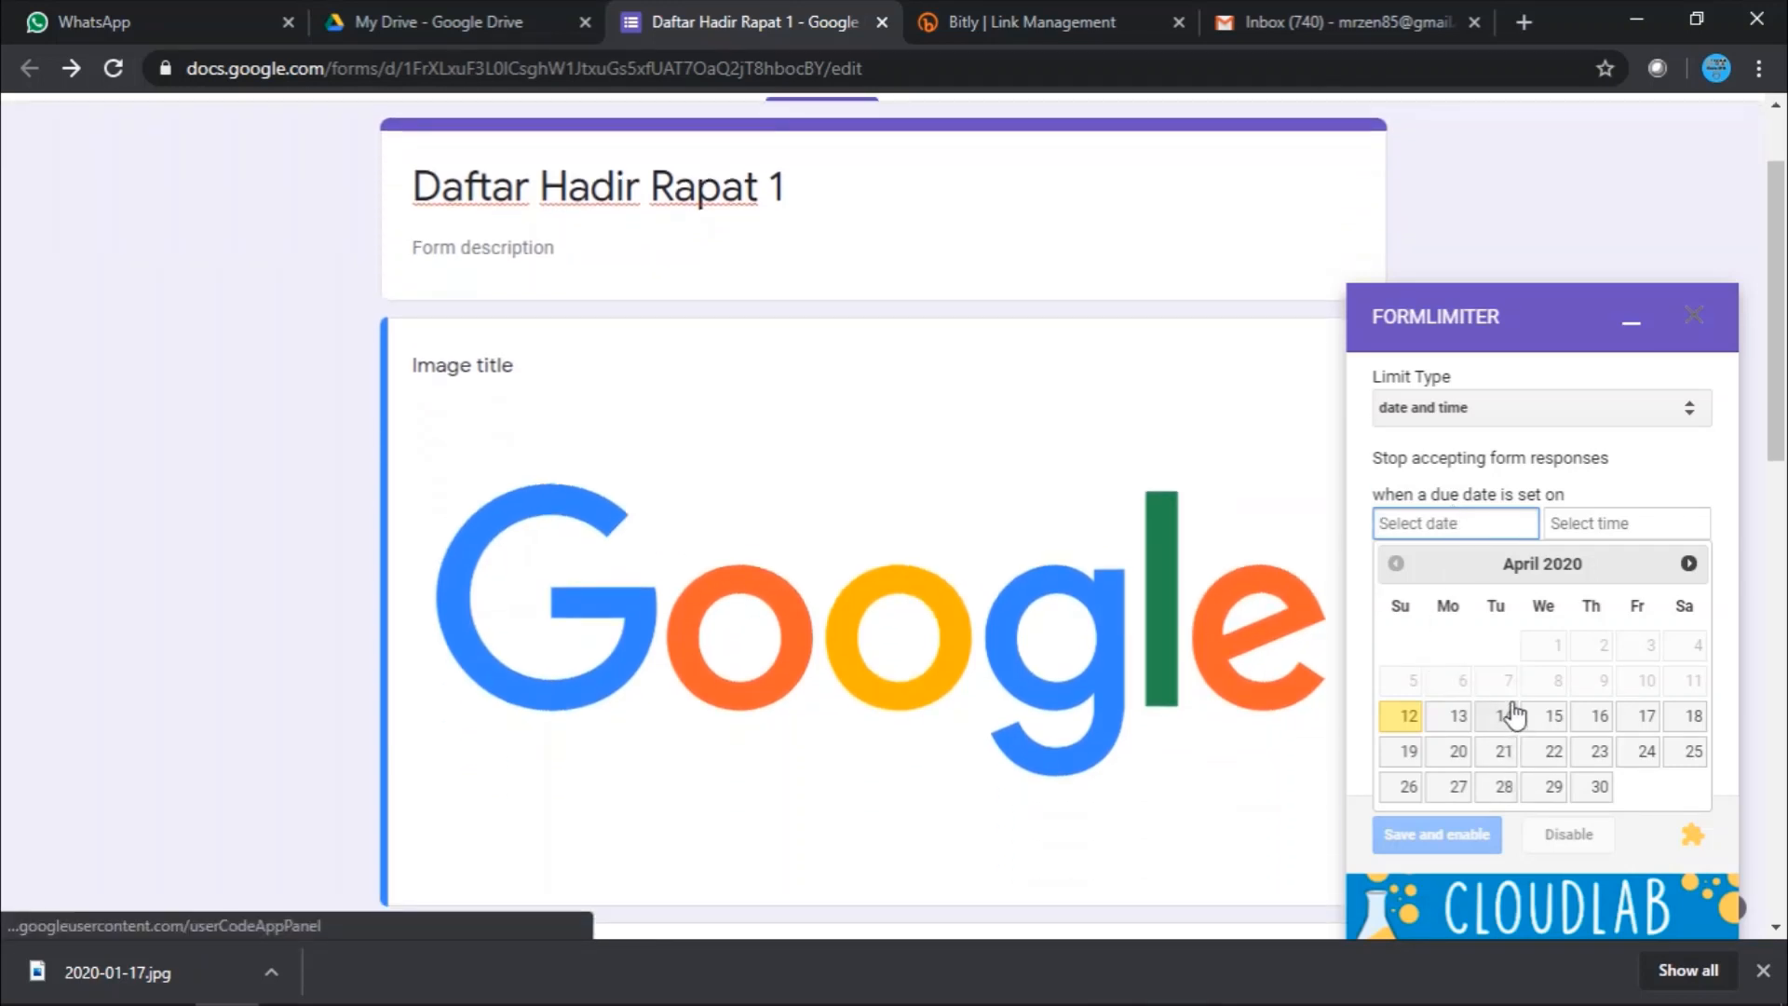
left_click(1457, 717)
- Set the closing time to 4:30 PM
left_click(1579, 530)
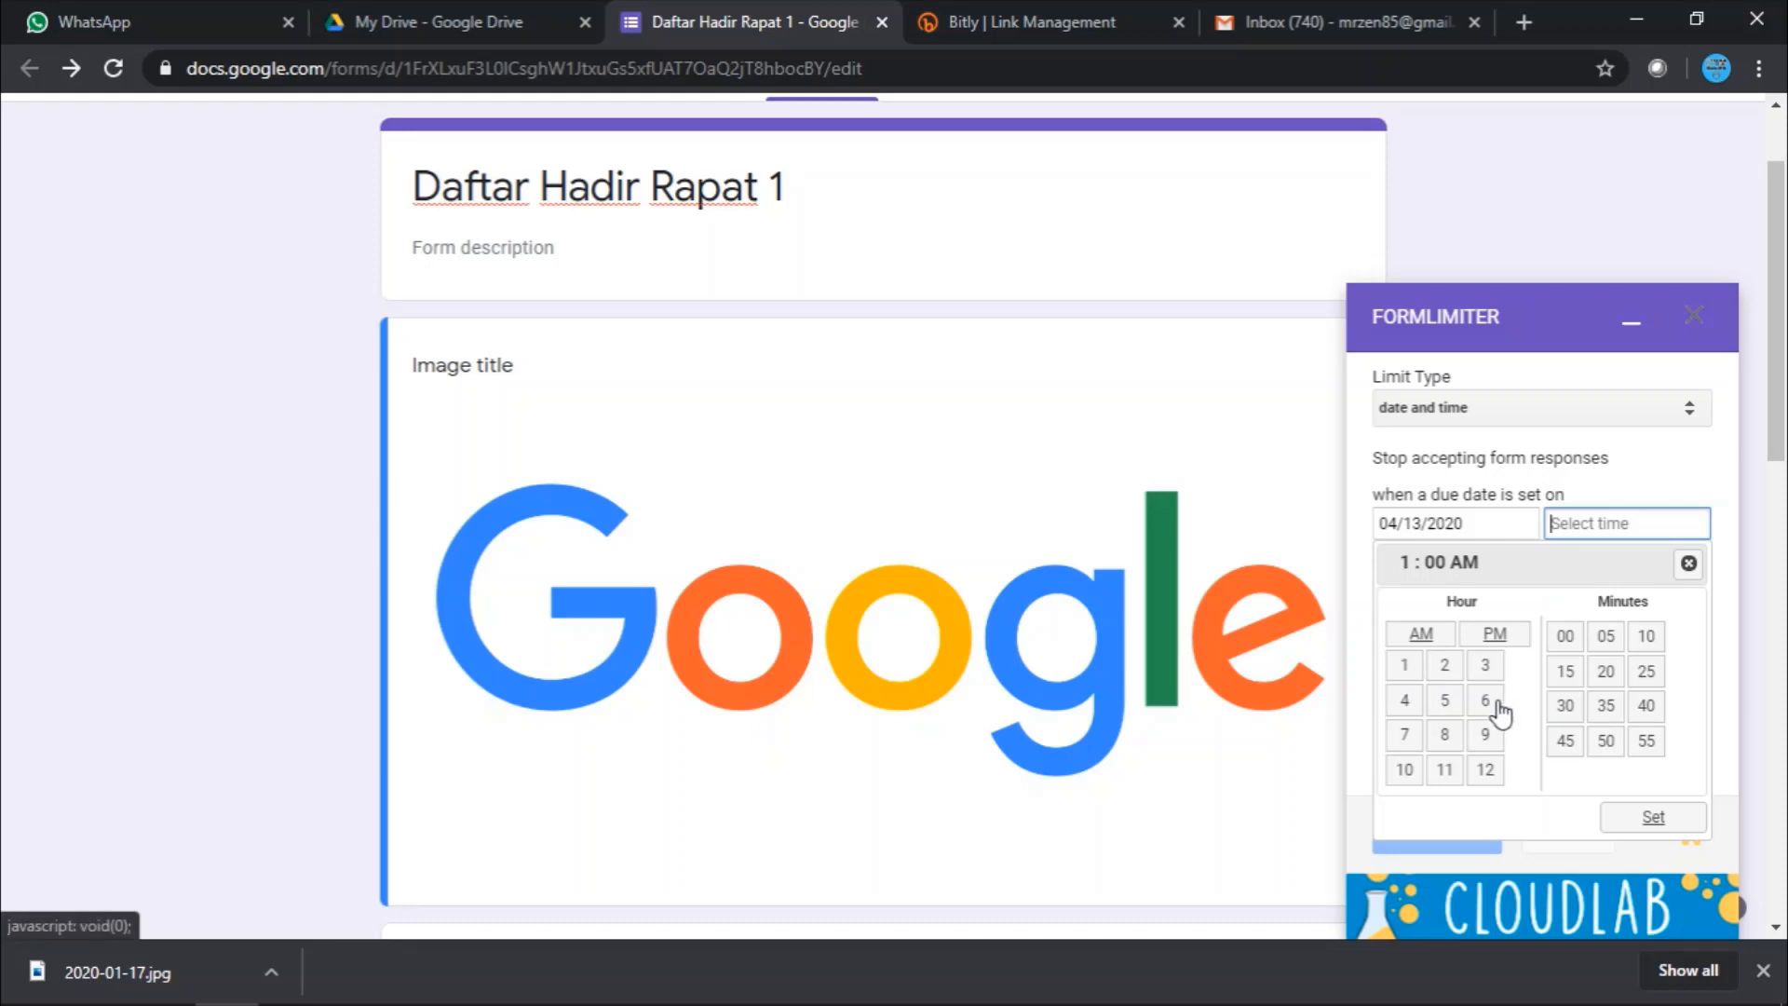
left_click(1411, 669)
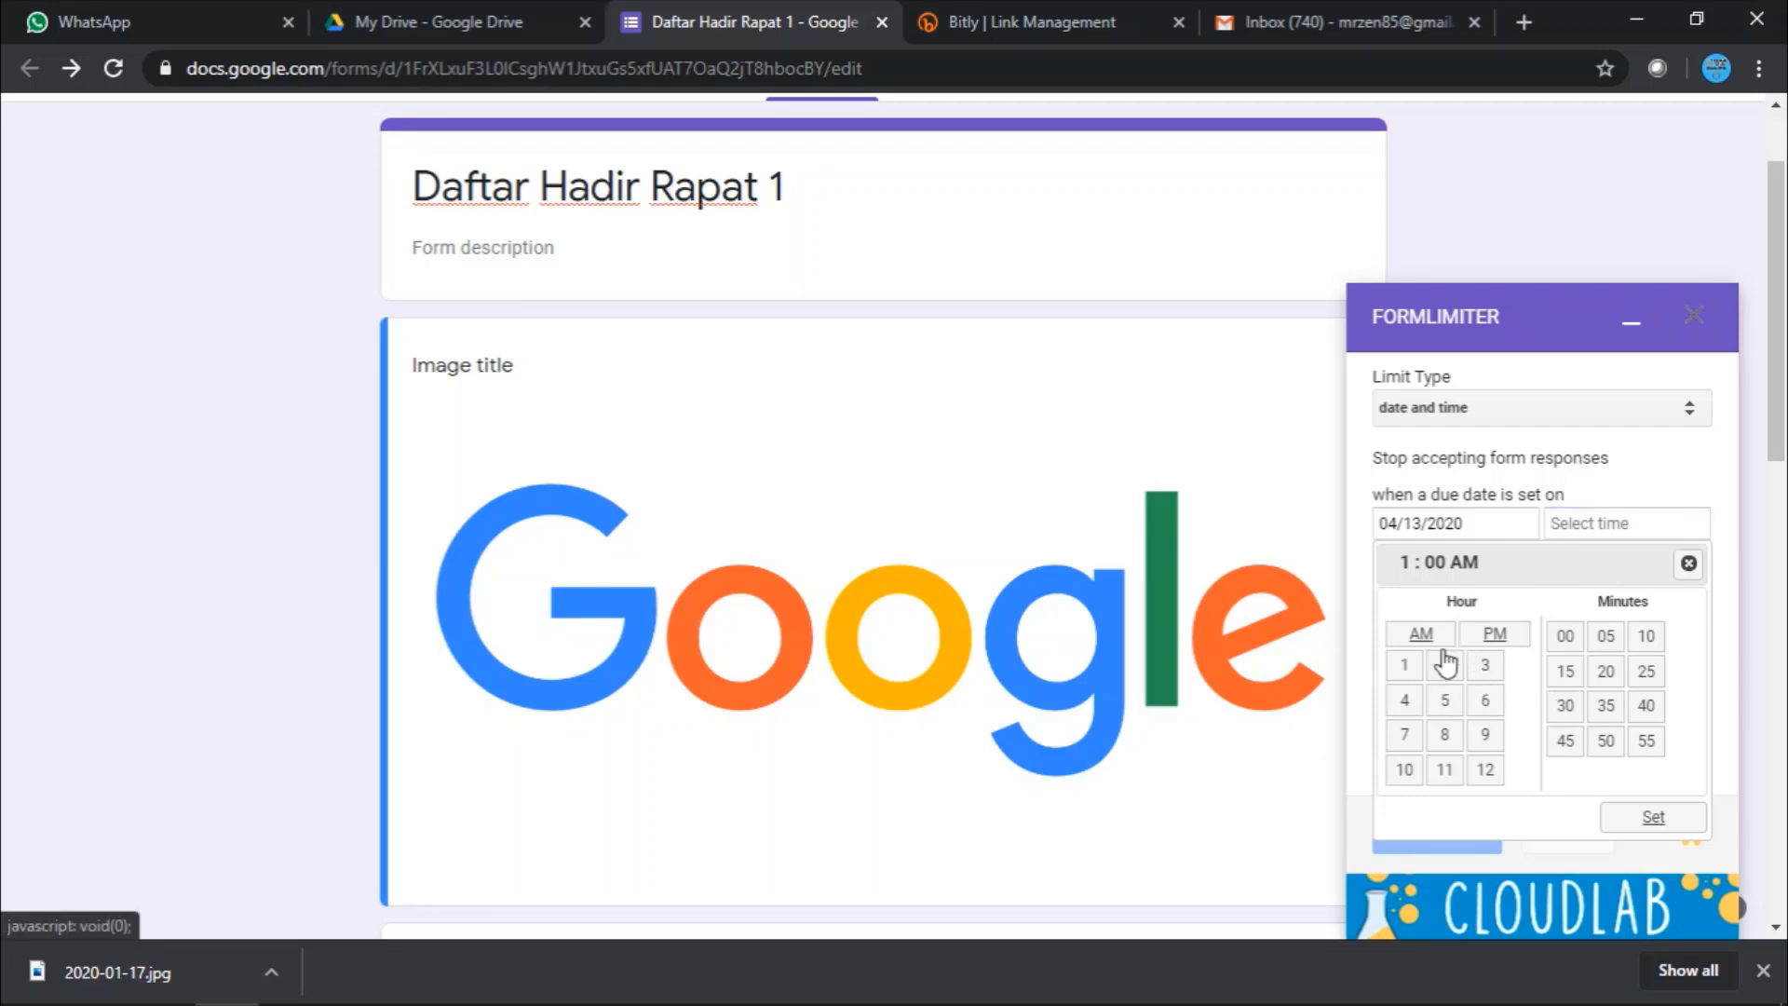
left_click(1487, 704)
left_click(1565, 673)
left_click(1485, 771)
left_click(1408, 704)
left_click(1493, 636)
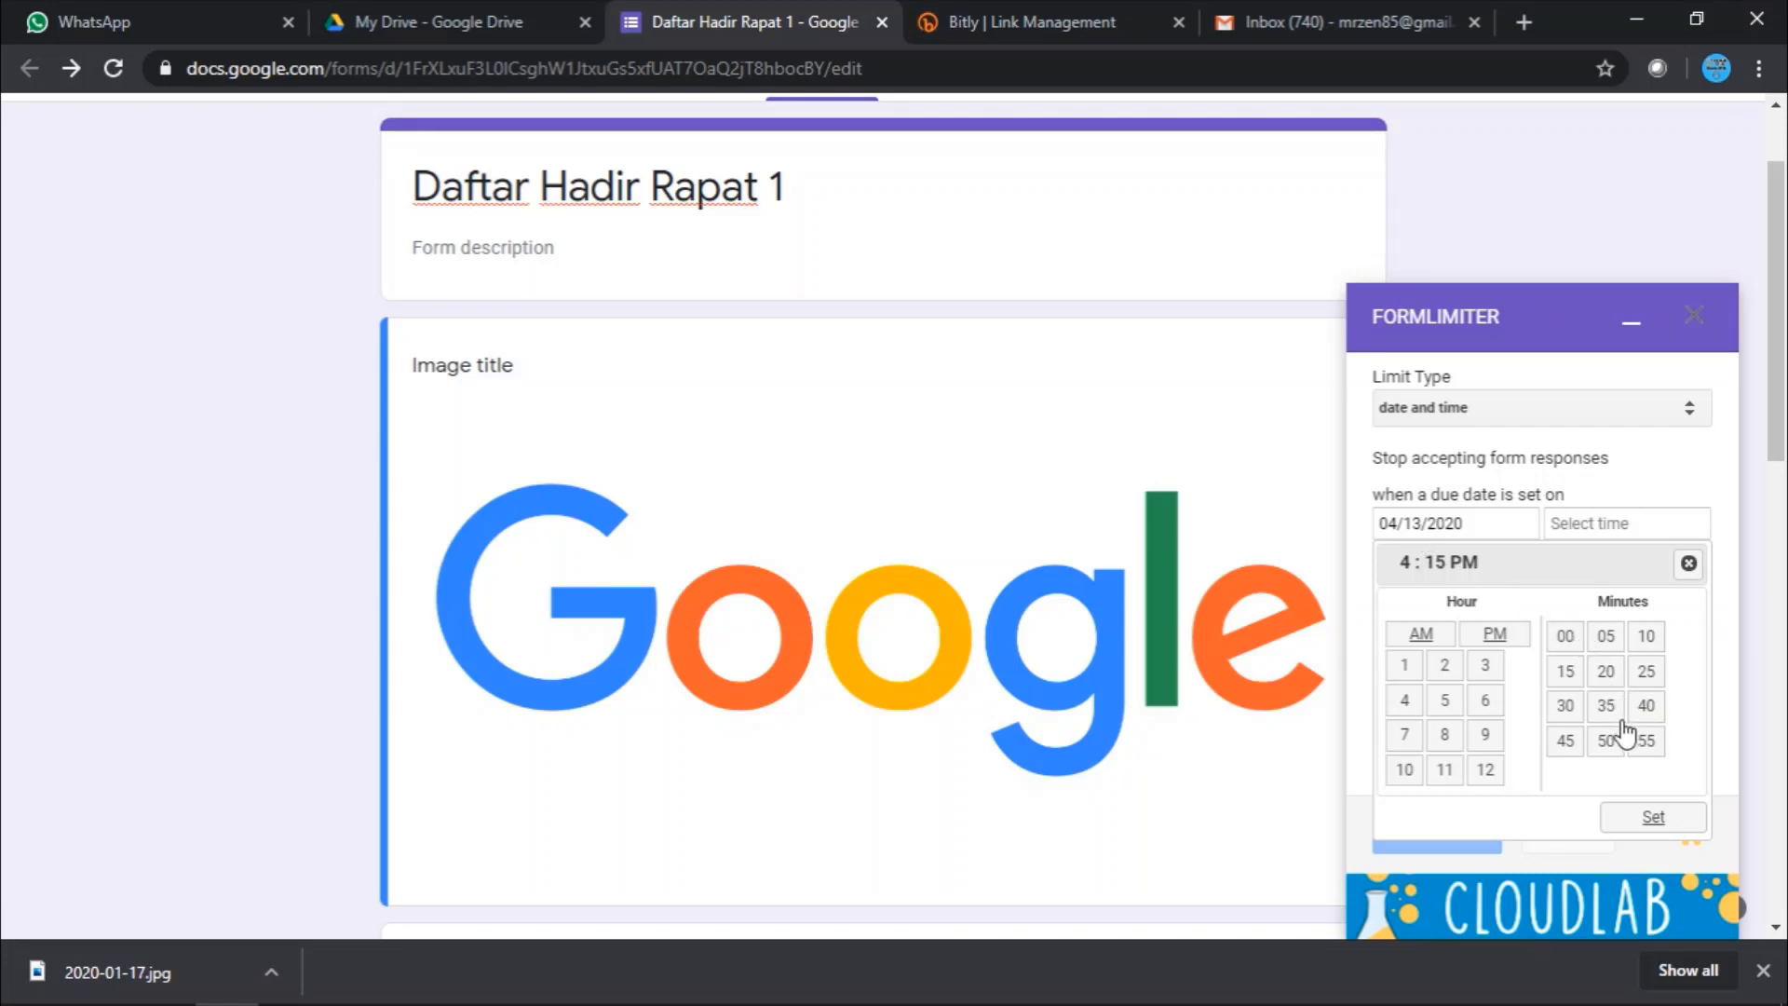
left_click(1574, 712)
mouse_move(1709, 996)
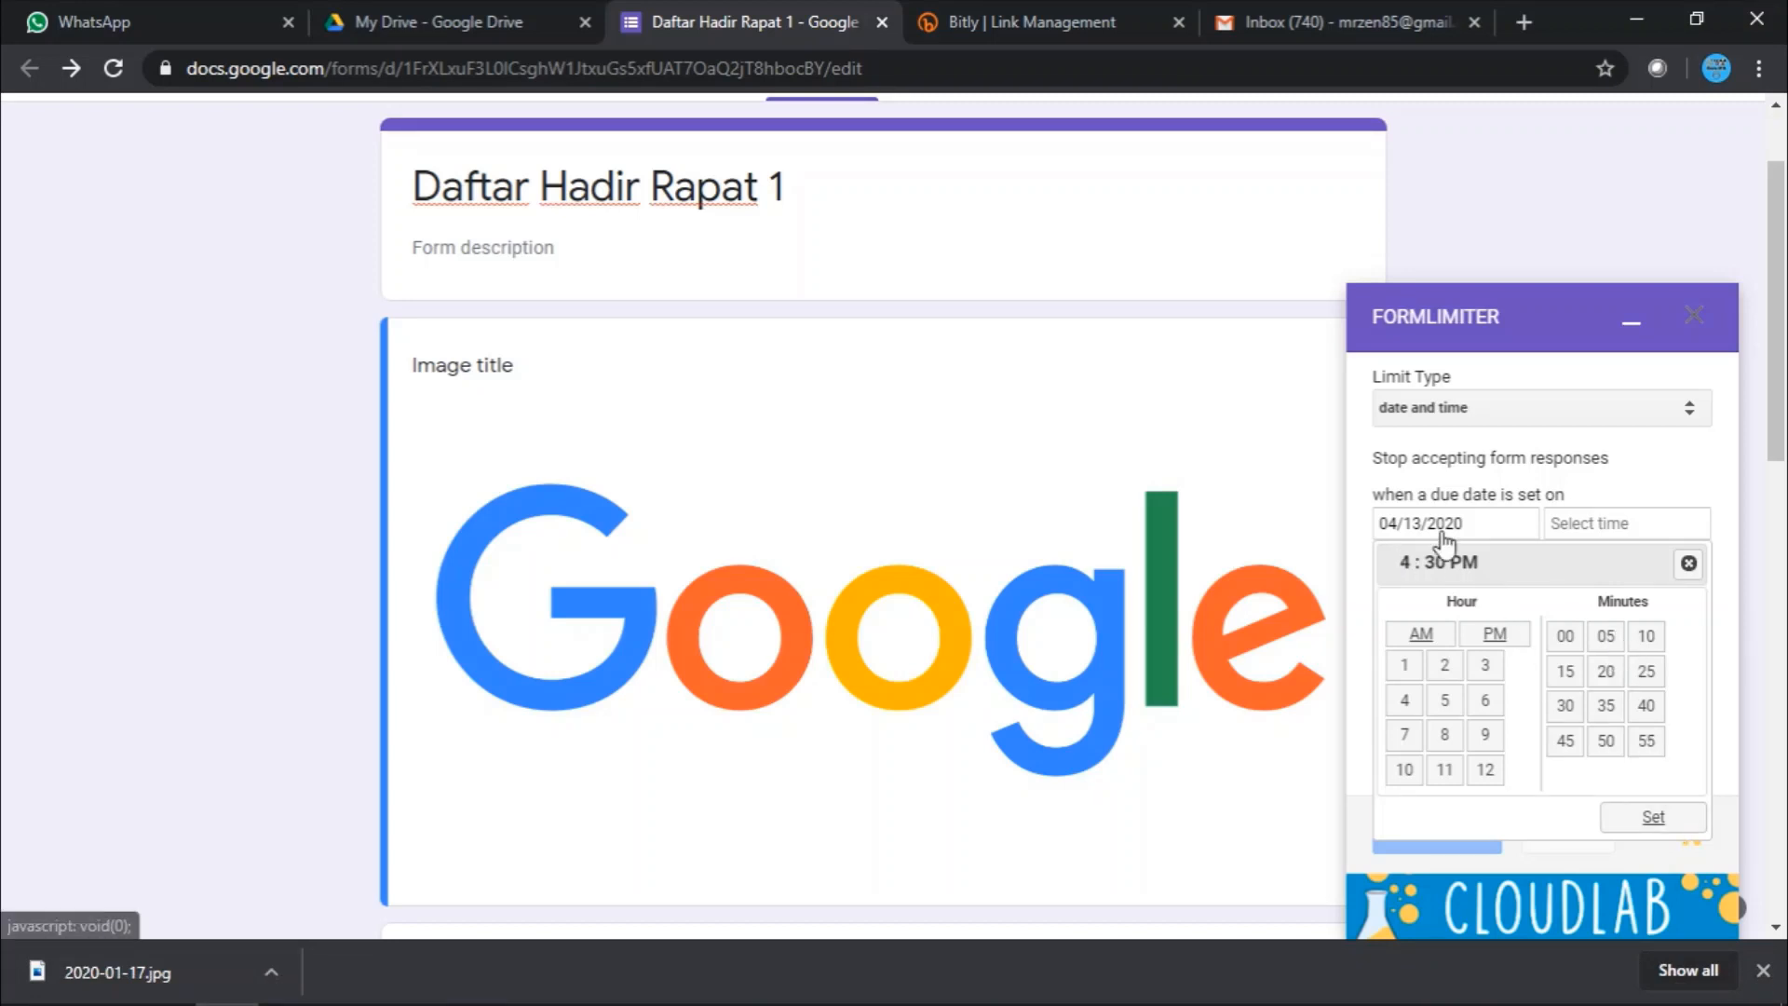
- Confirm the 4:30 PM closing time and review the form-closed message
left_click(1653, 817)
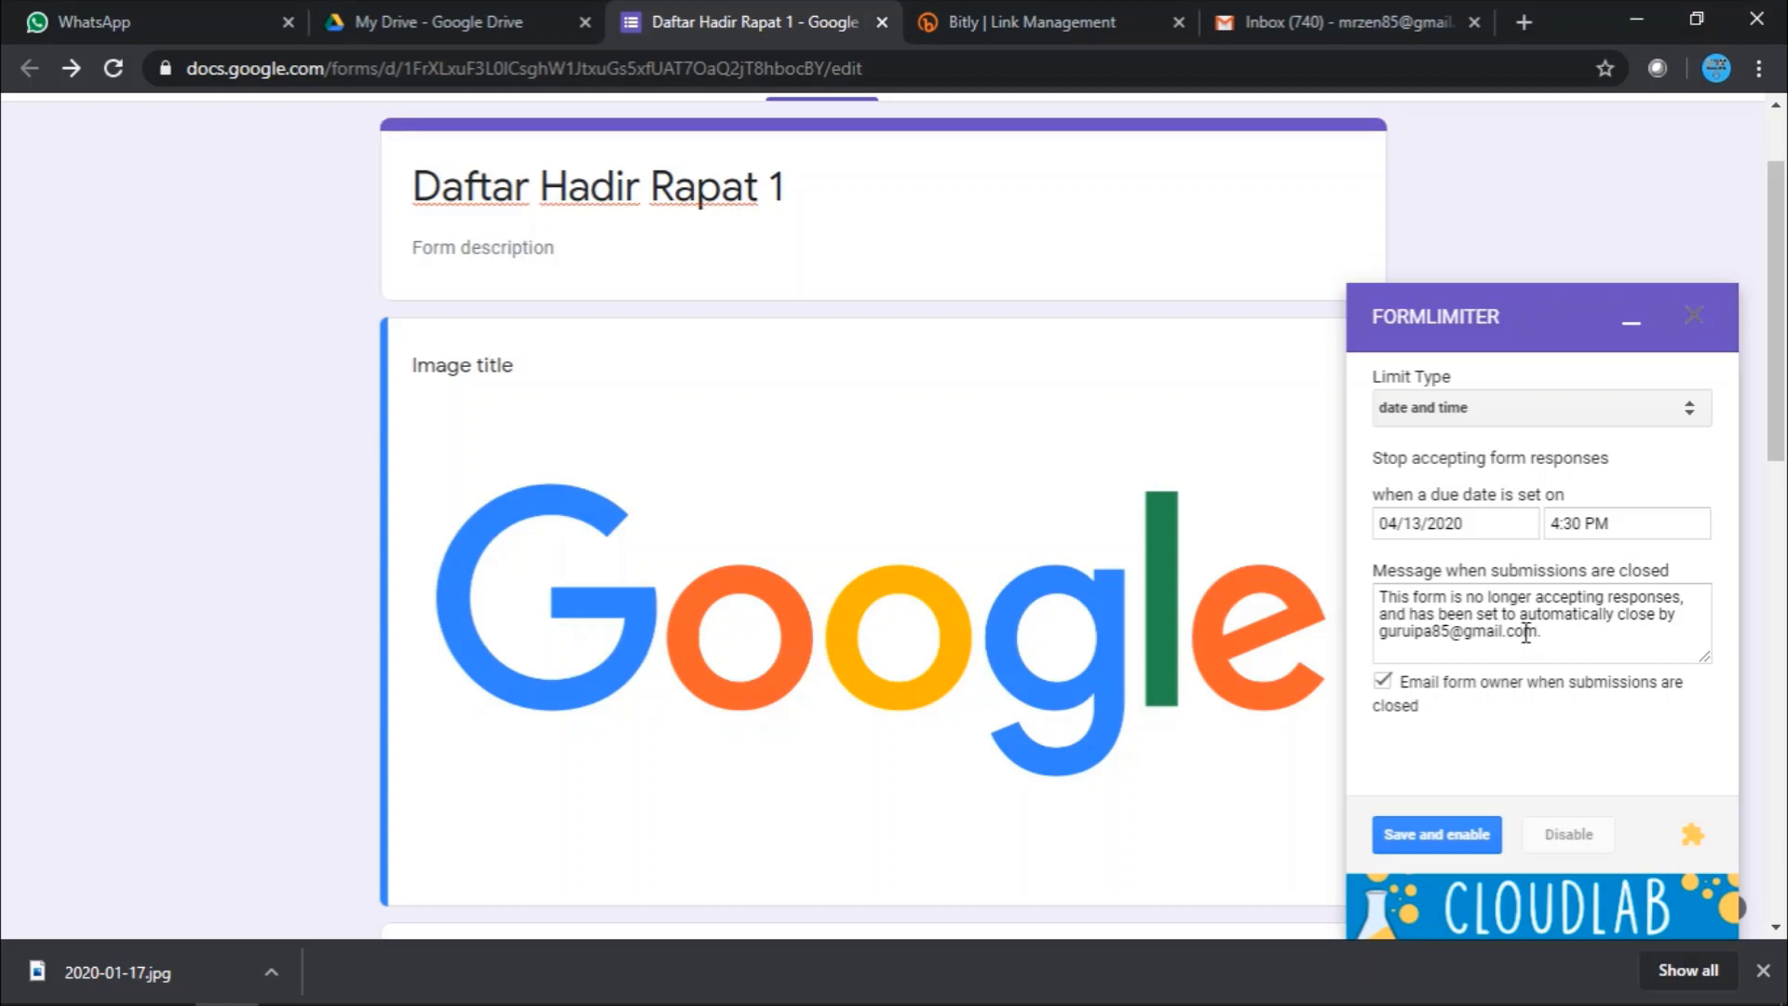
left_click(1404, 597)
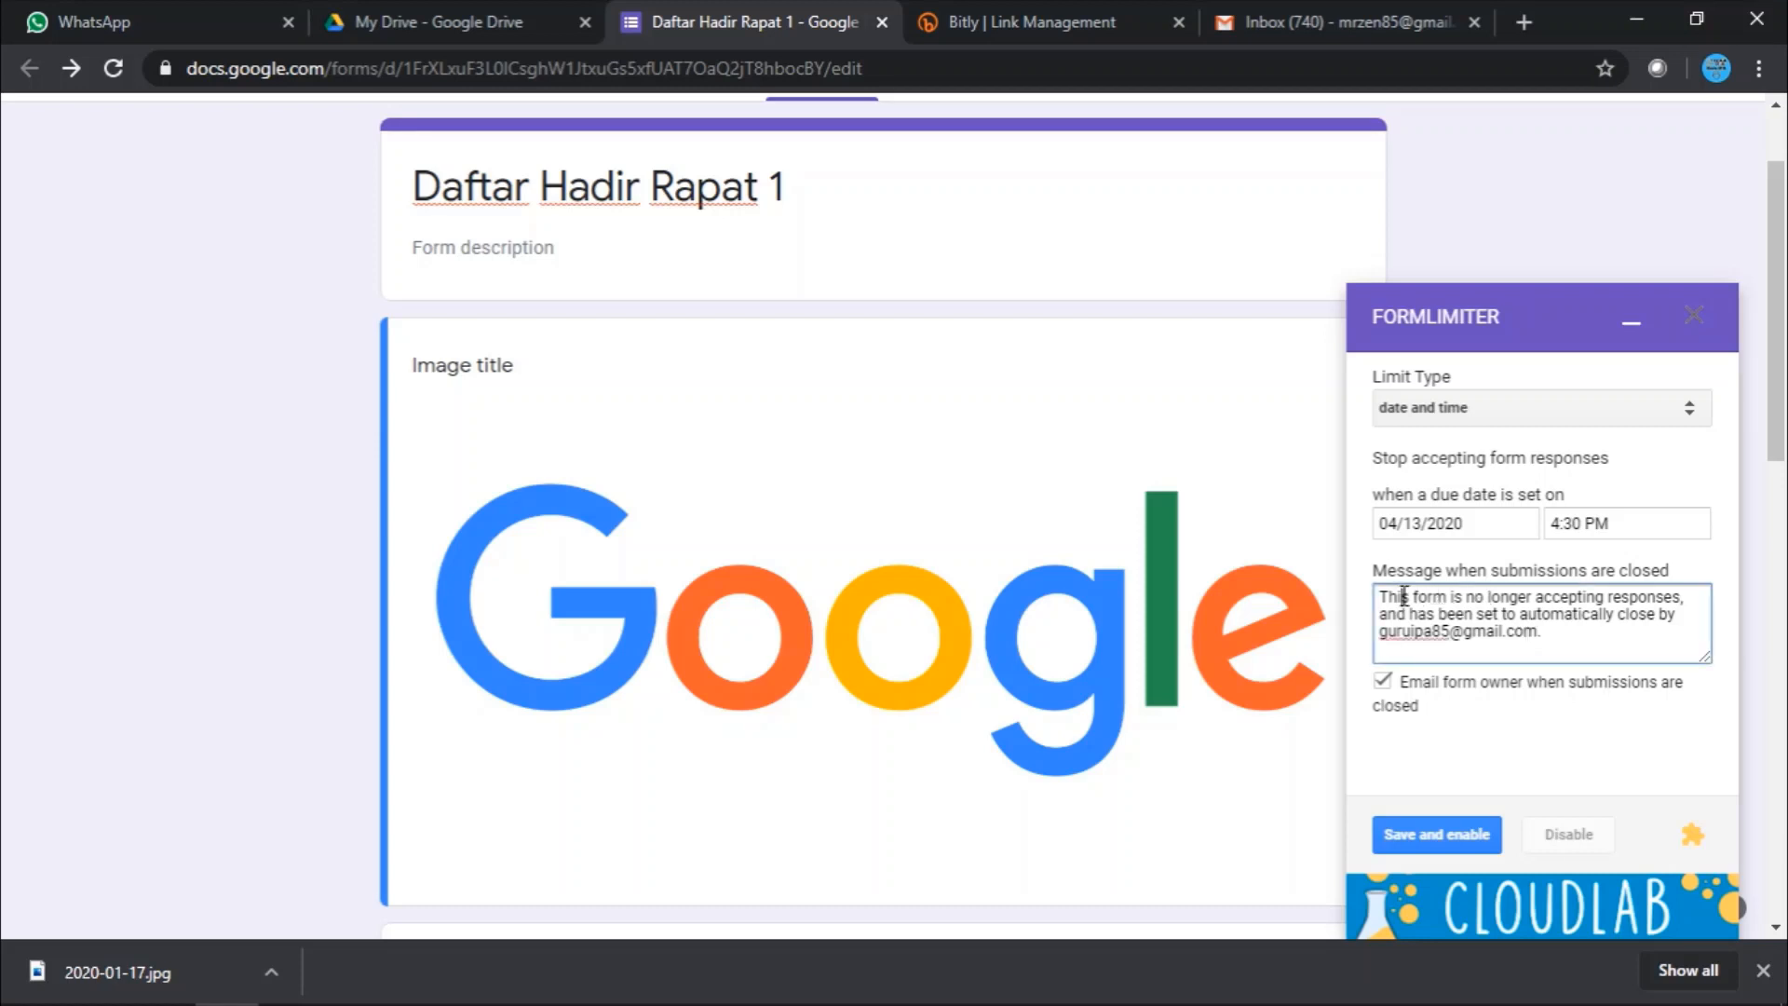
triple_click(1535, 631)
left_click(1454, 632)
left_click_drag(1381, 596, 1547, 633)
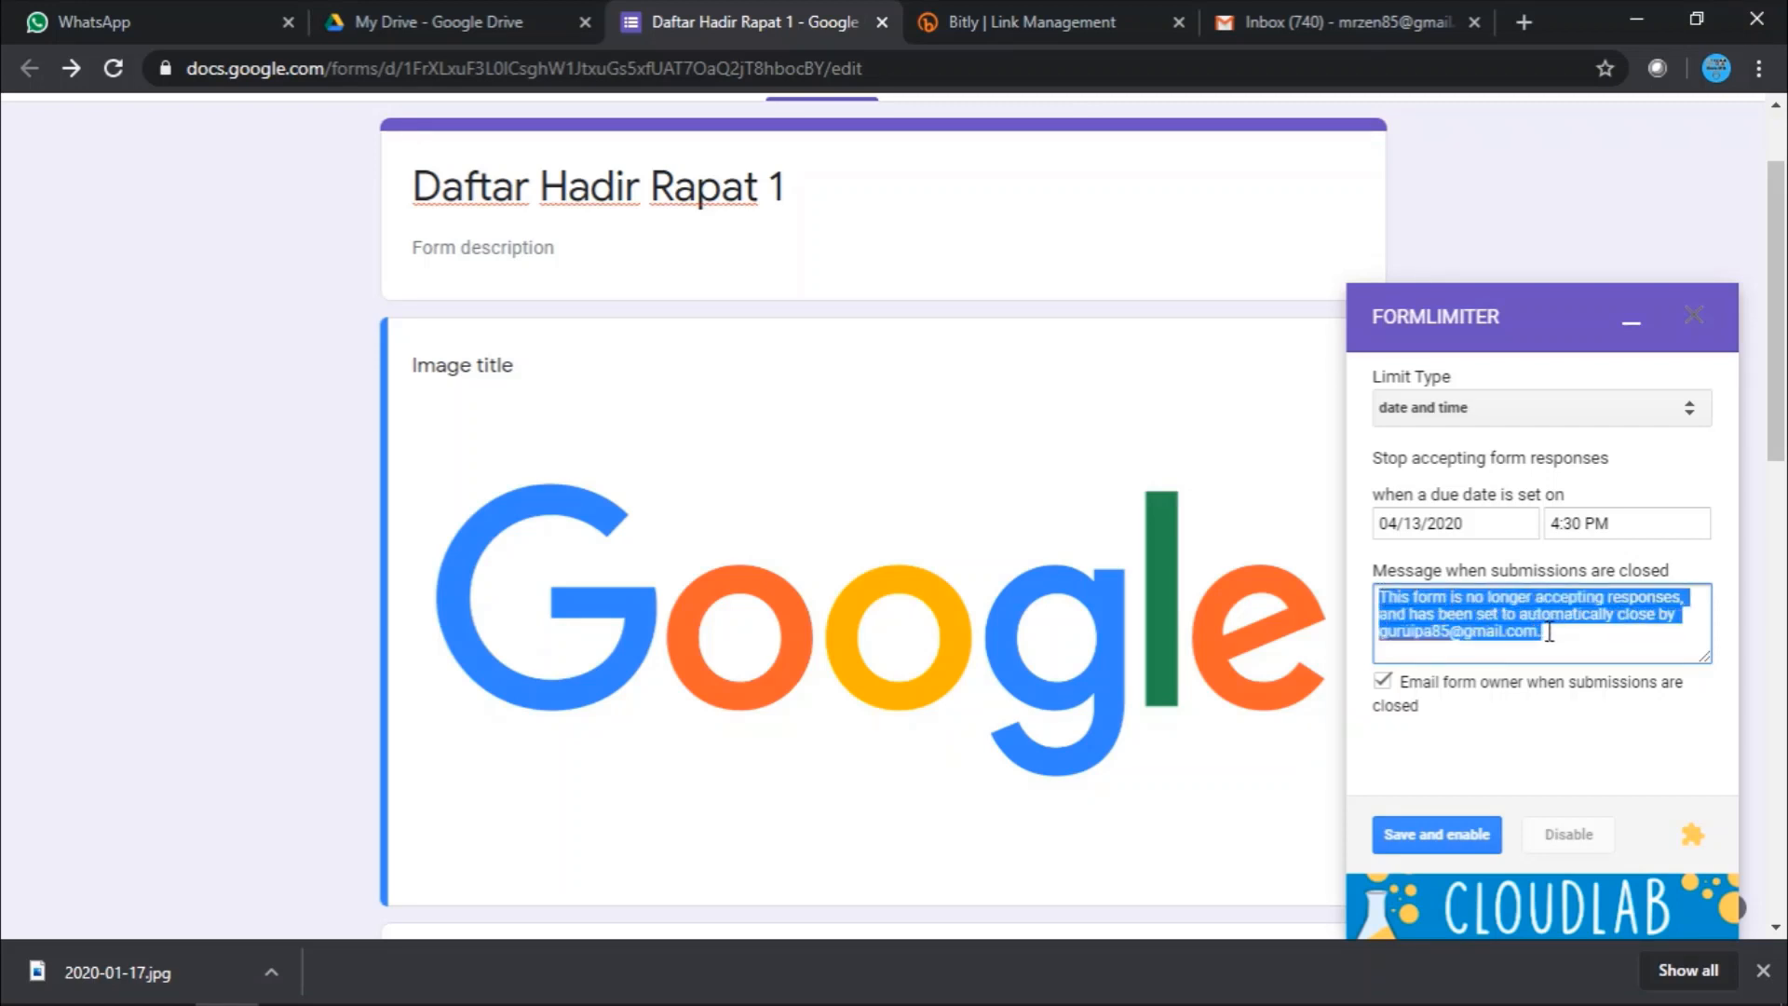
left_click(1558, 638)
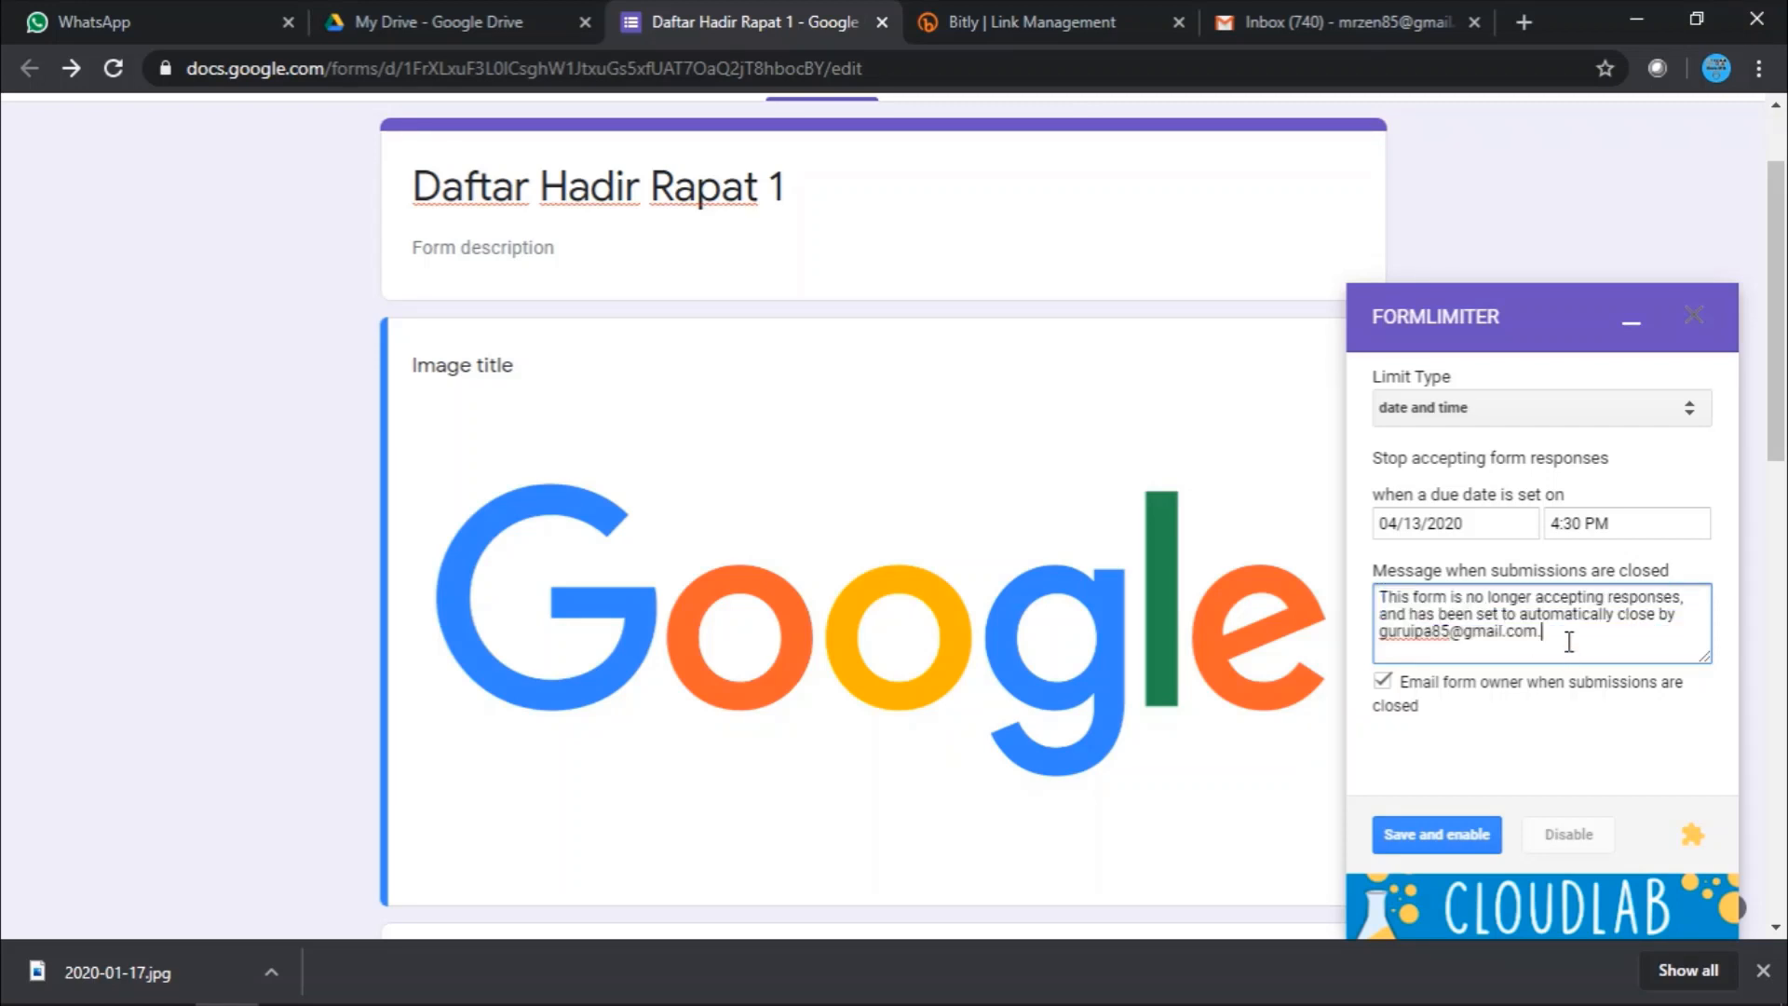
left_click_drag(1569, 642, 1385, 593)
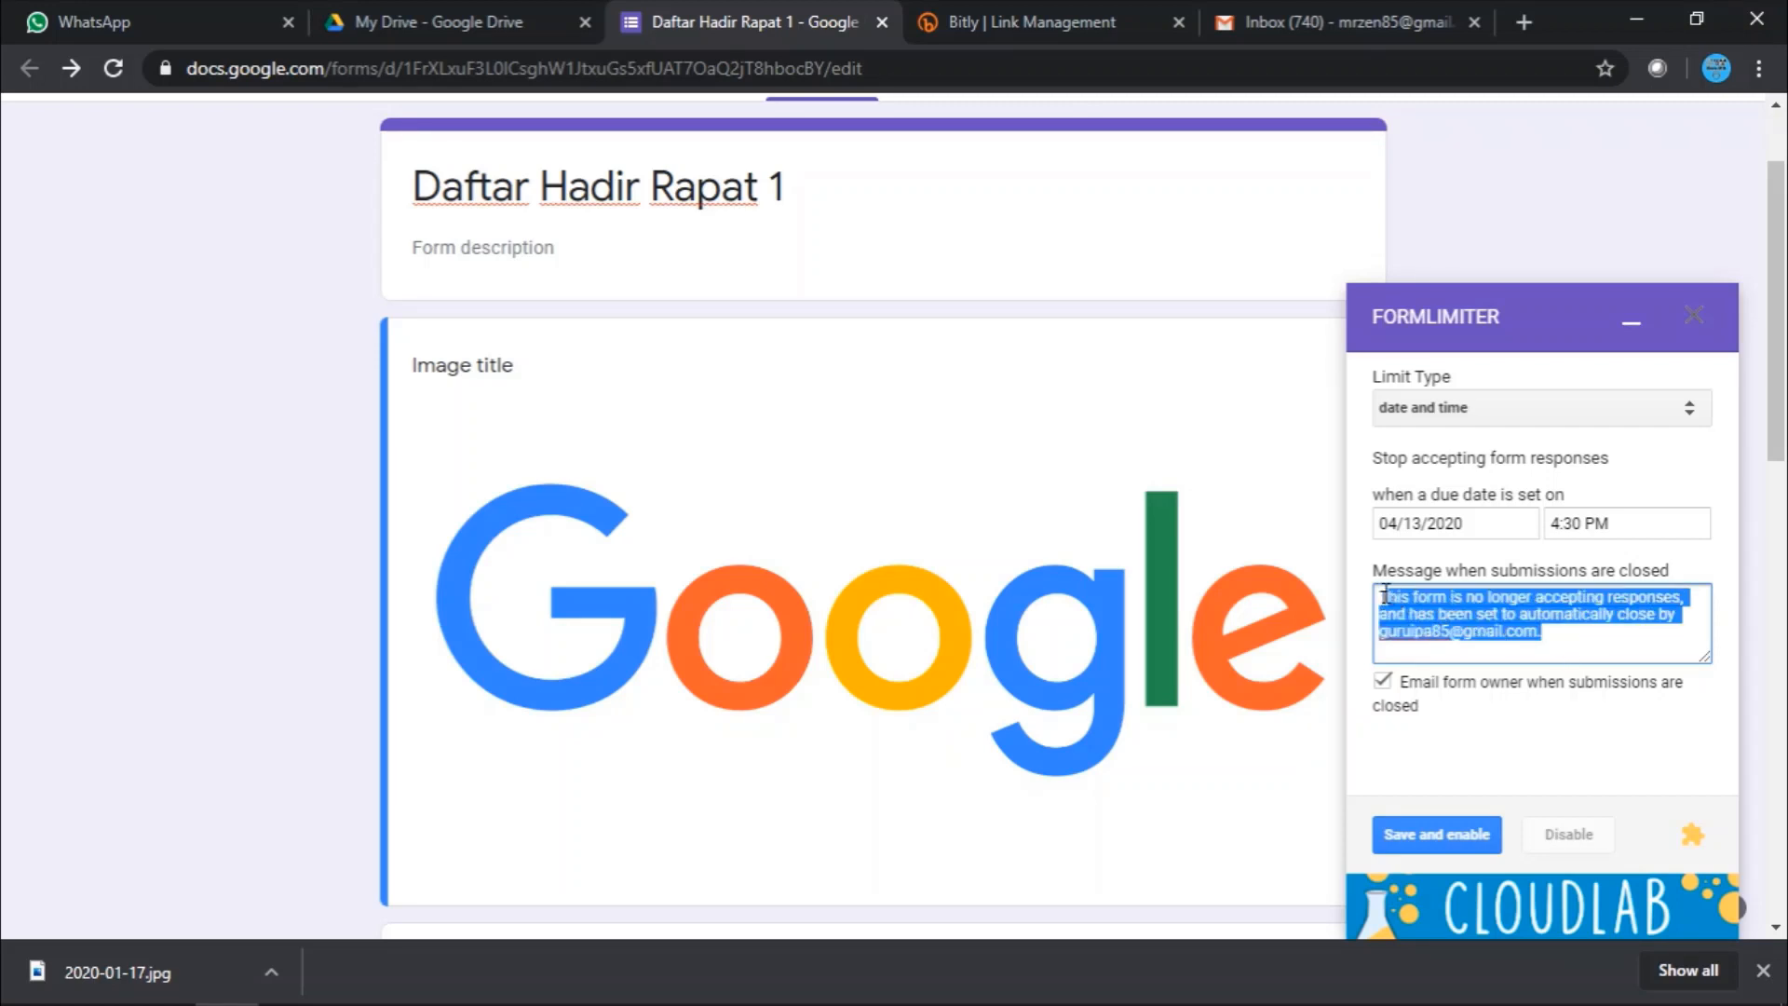
left_click(1575, 641)
left_click_drag(1564, 634, 1426, 595)
left_click(1551, 642)
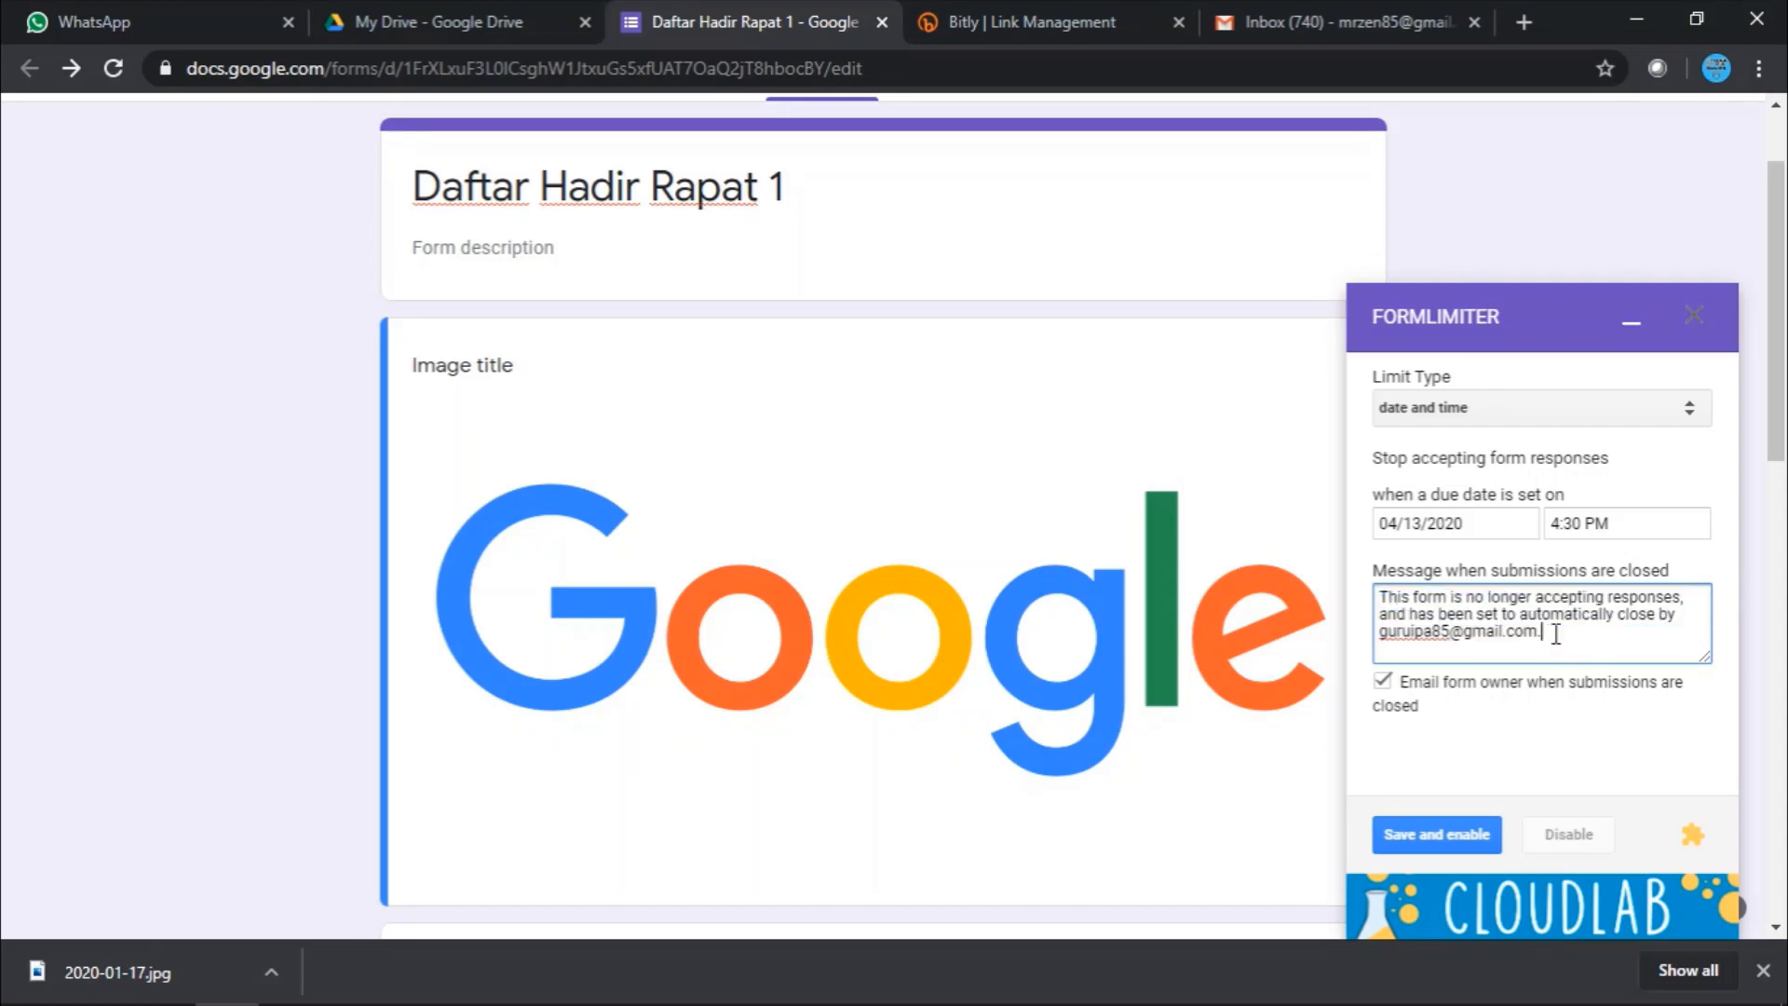
left_click_drag(1555, 640, 1381, 585)
left_click(1588, 642)
- Save and enable the automatic response cutoff, then close the formLimiter panel
left_click(1448, 838)
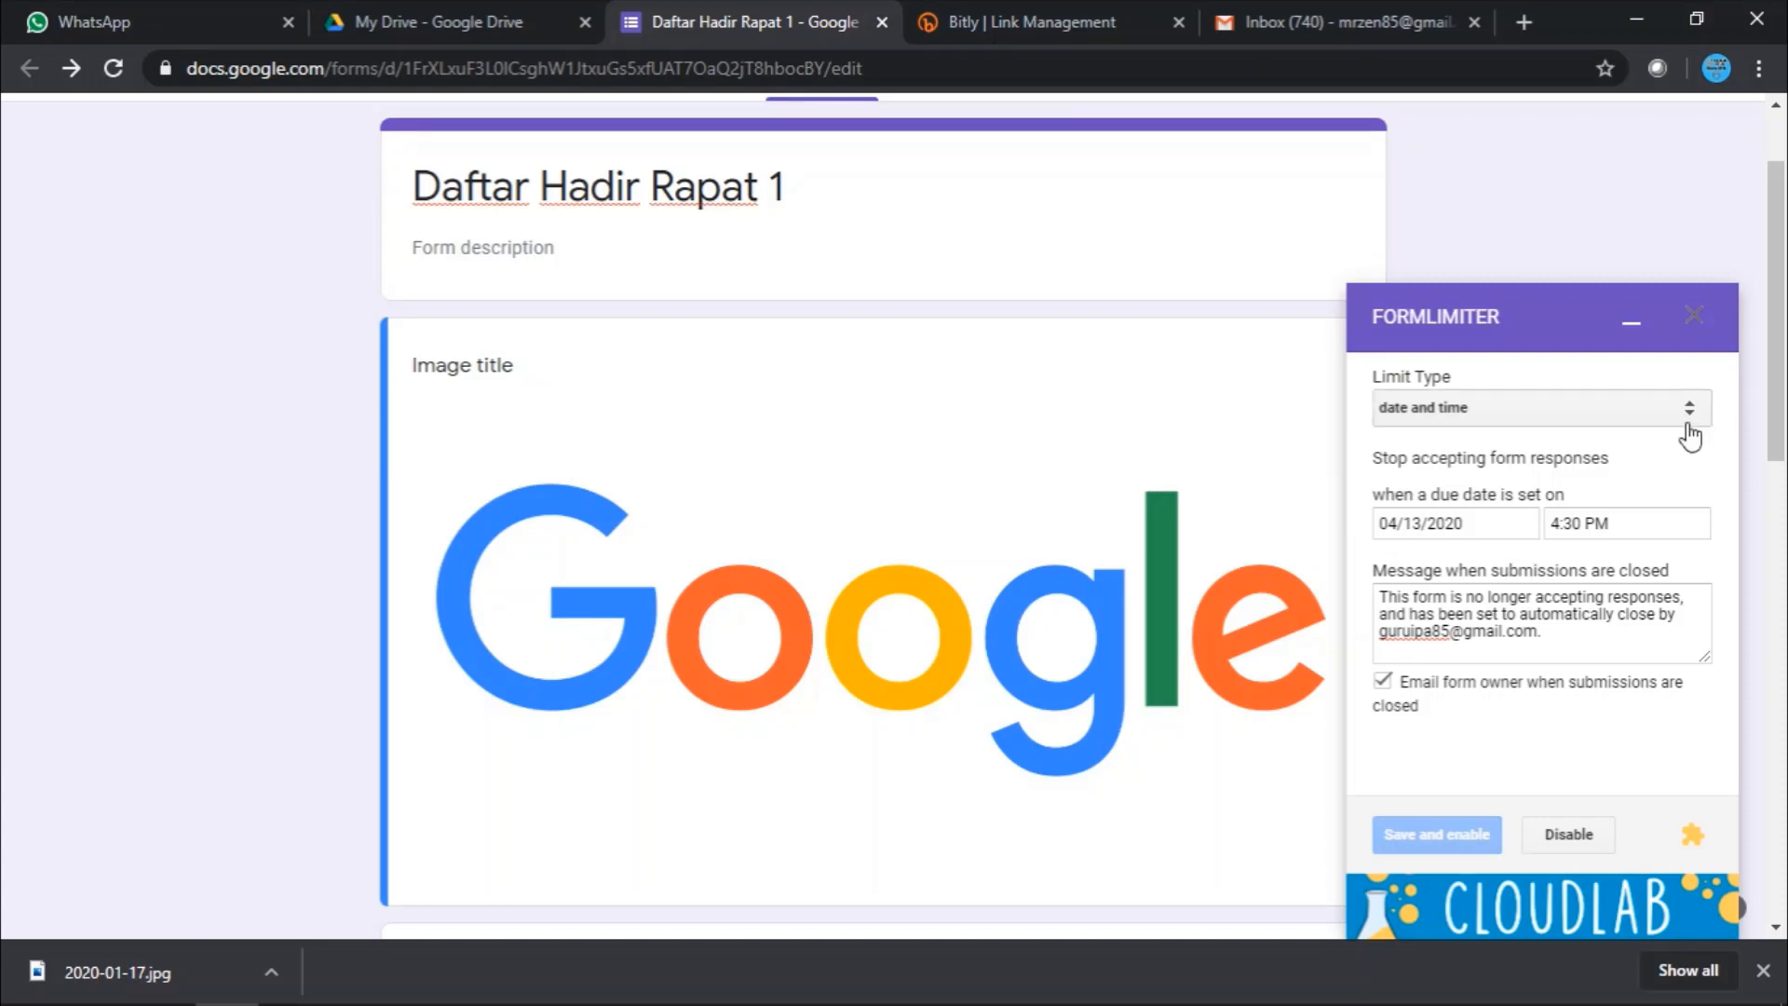
left_click(1692, 317)
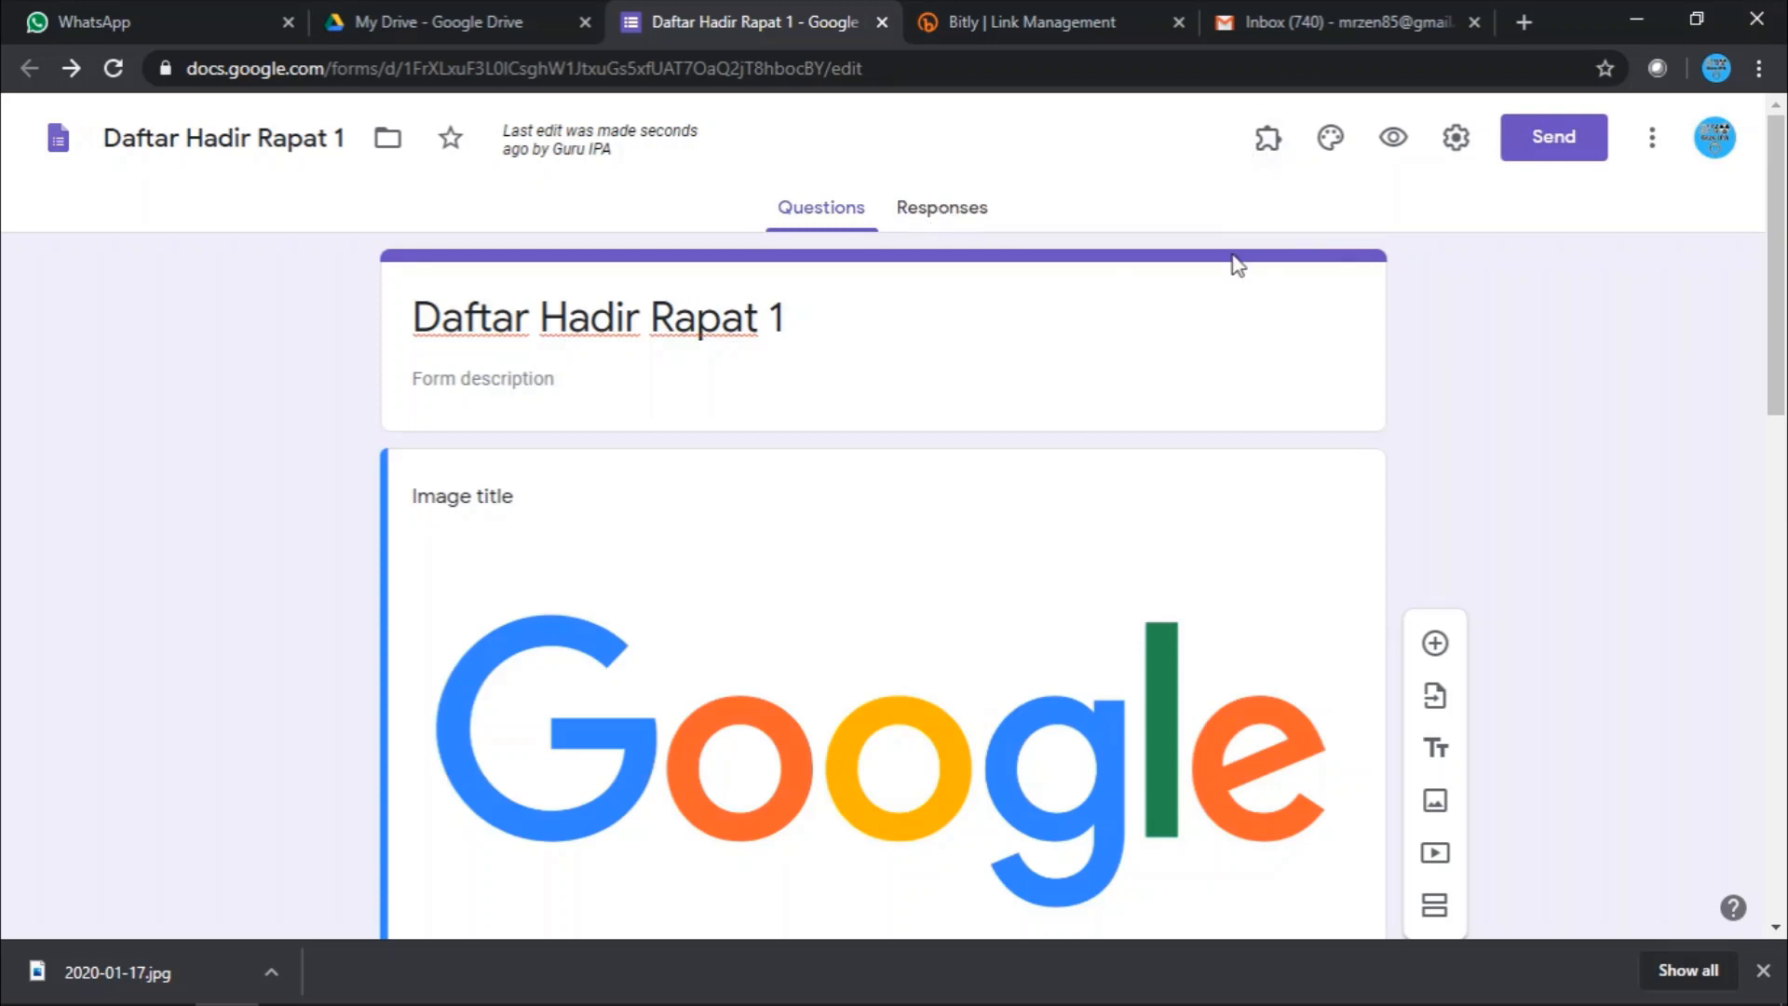
scroll(1238, 279, "down", 8)
scroll(1241, 279, "up", 8)
- Preview the live form and enter the respondent's full name and e-mail address
left_click(1391, 140)
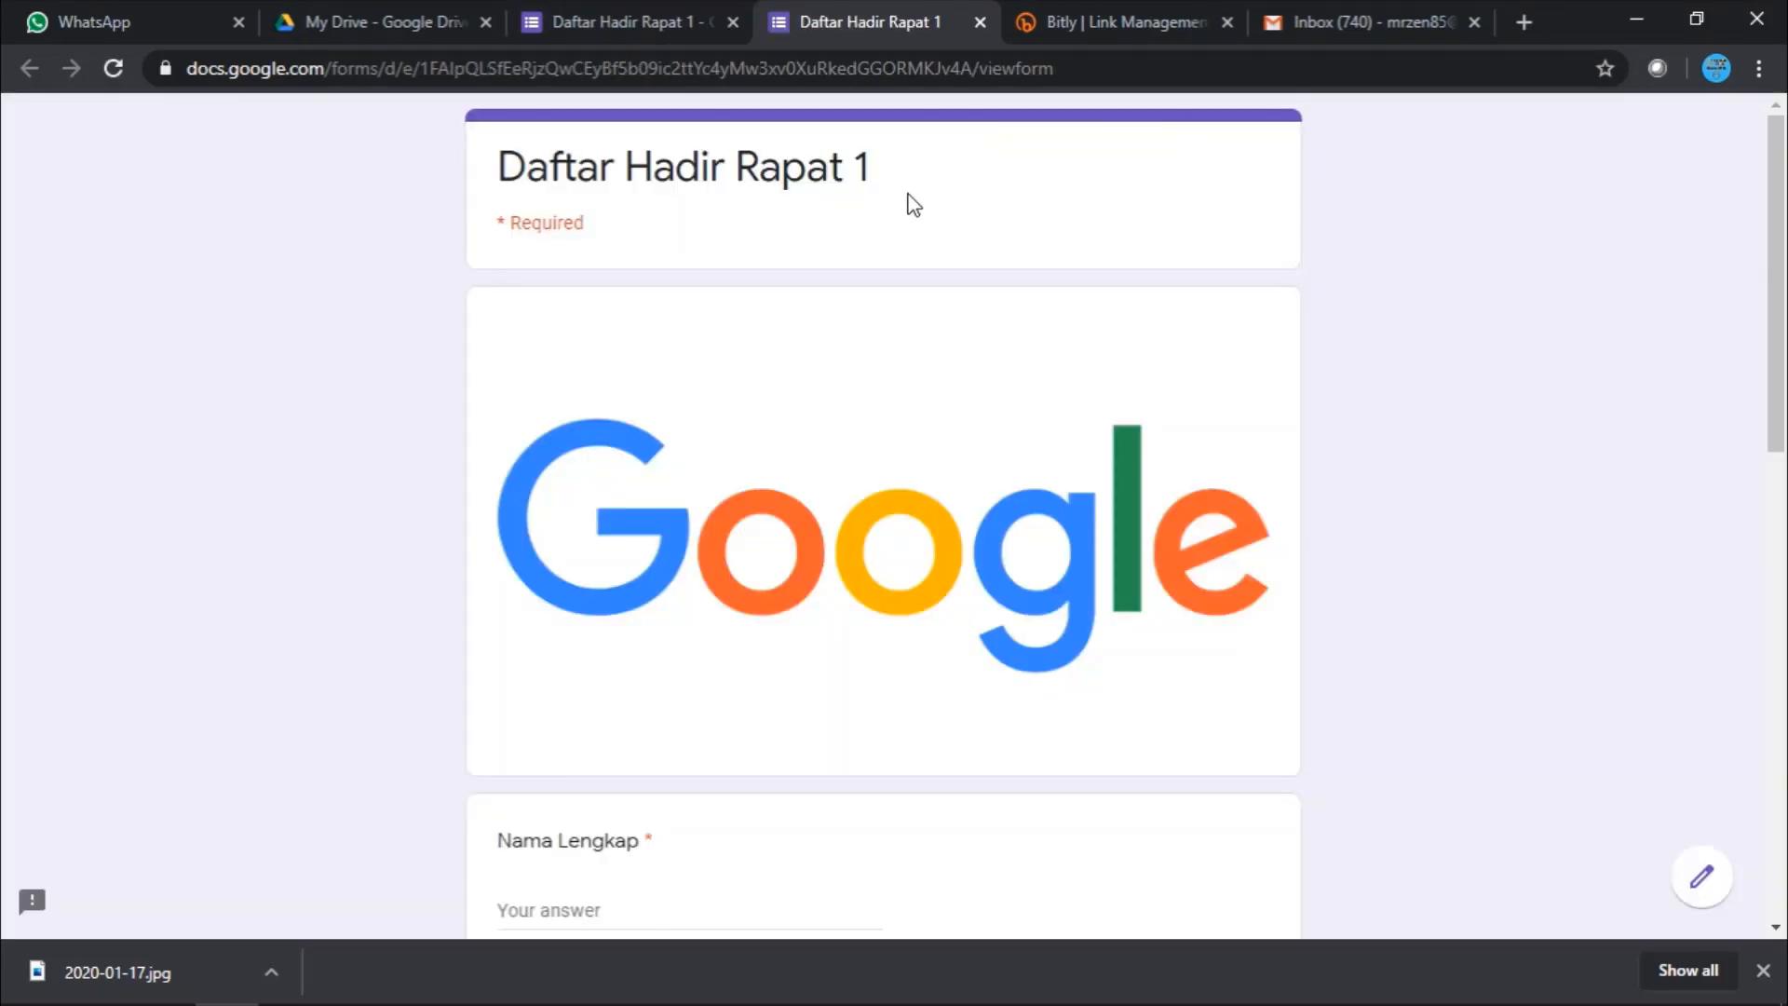
scroll(838, 368, "down", 4)
scroll(679, 475, "up", 4)
scroll(658, 507, "down", 4)
left_click(641, 510)
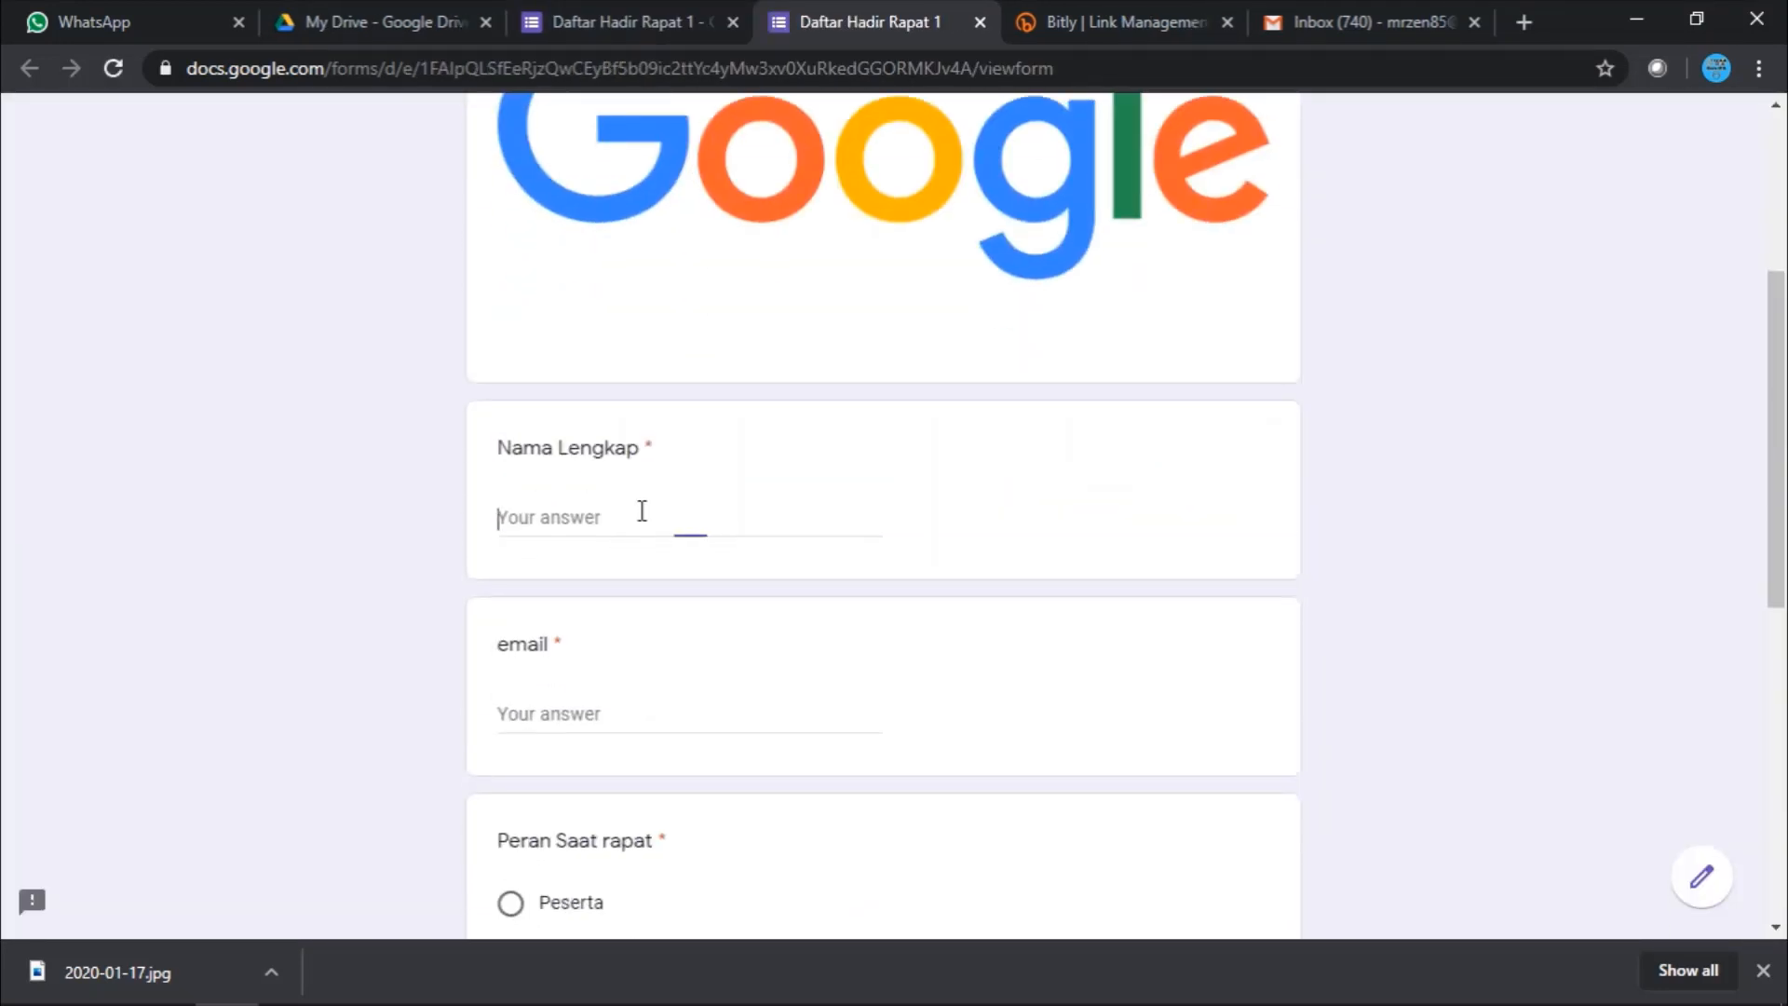
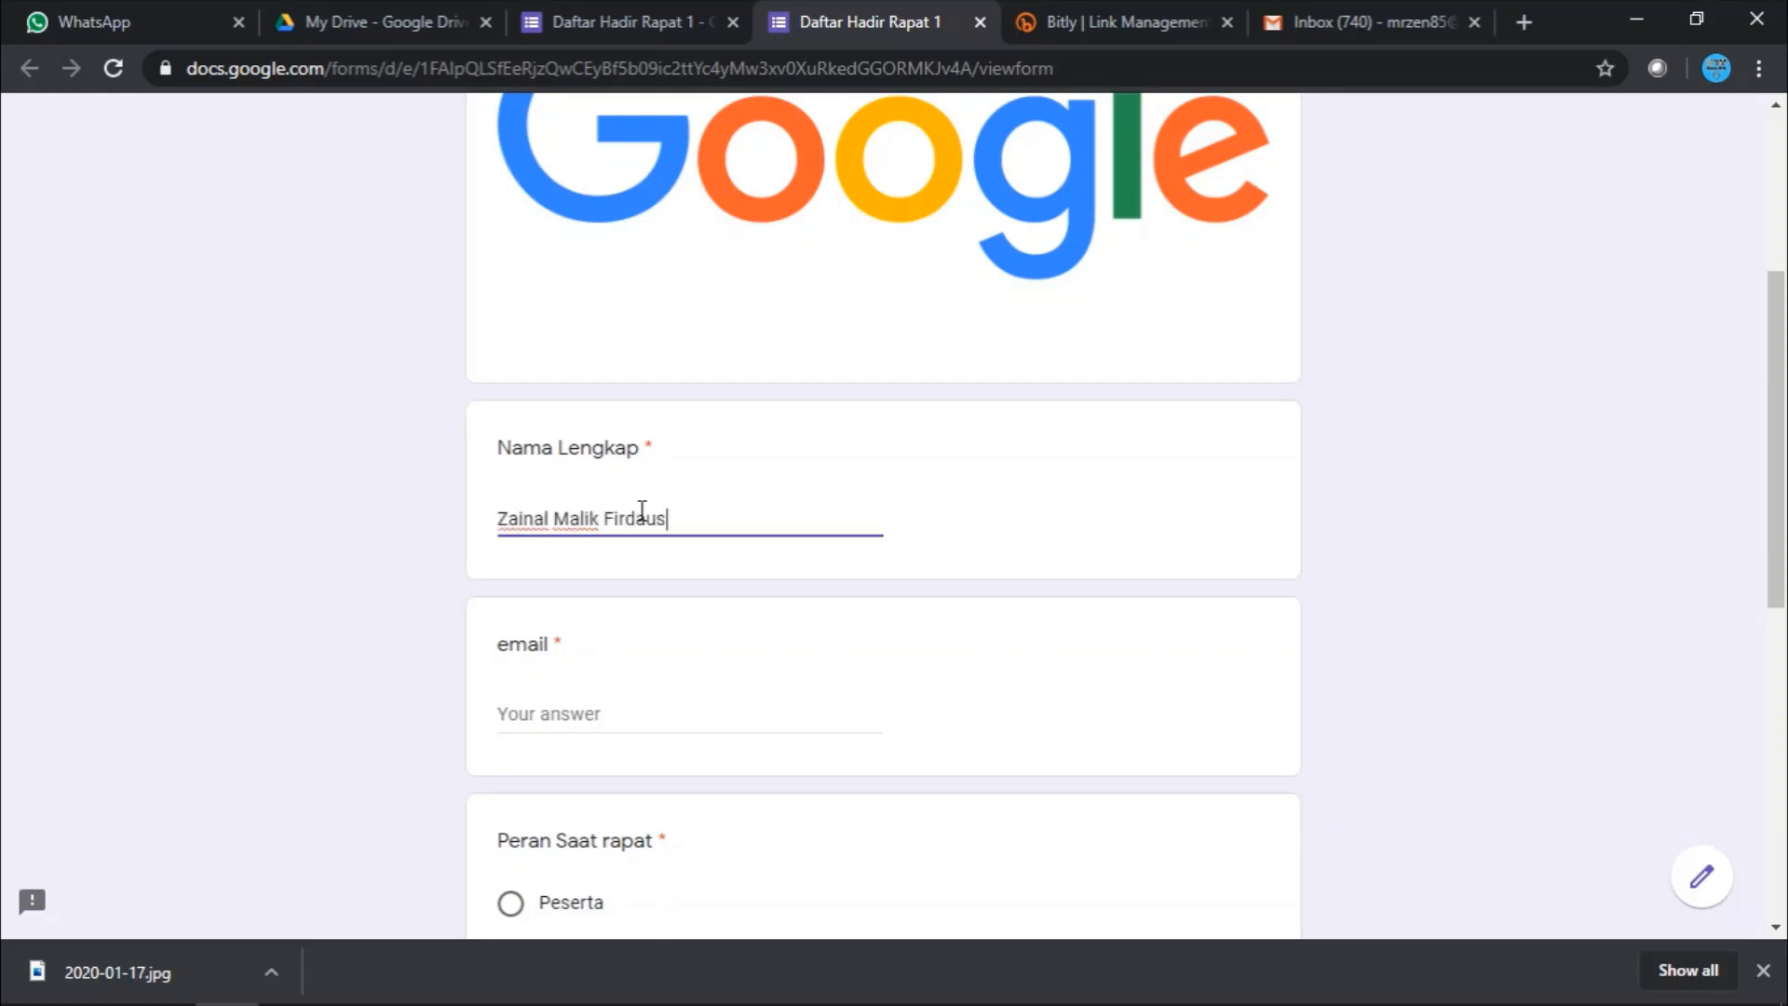
key("Tab")
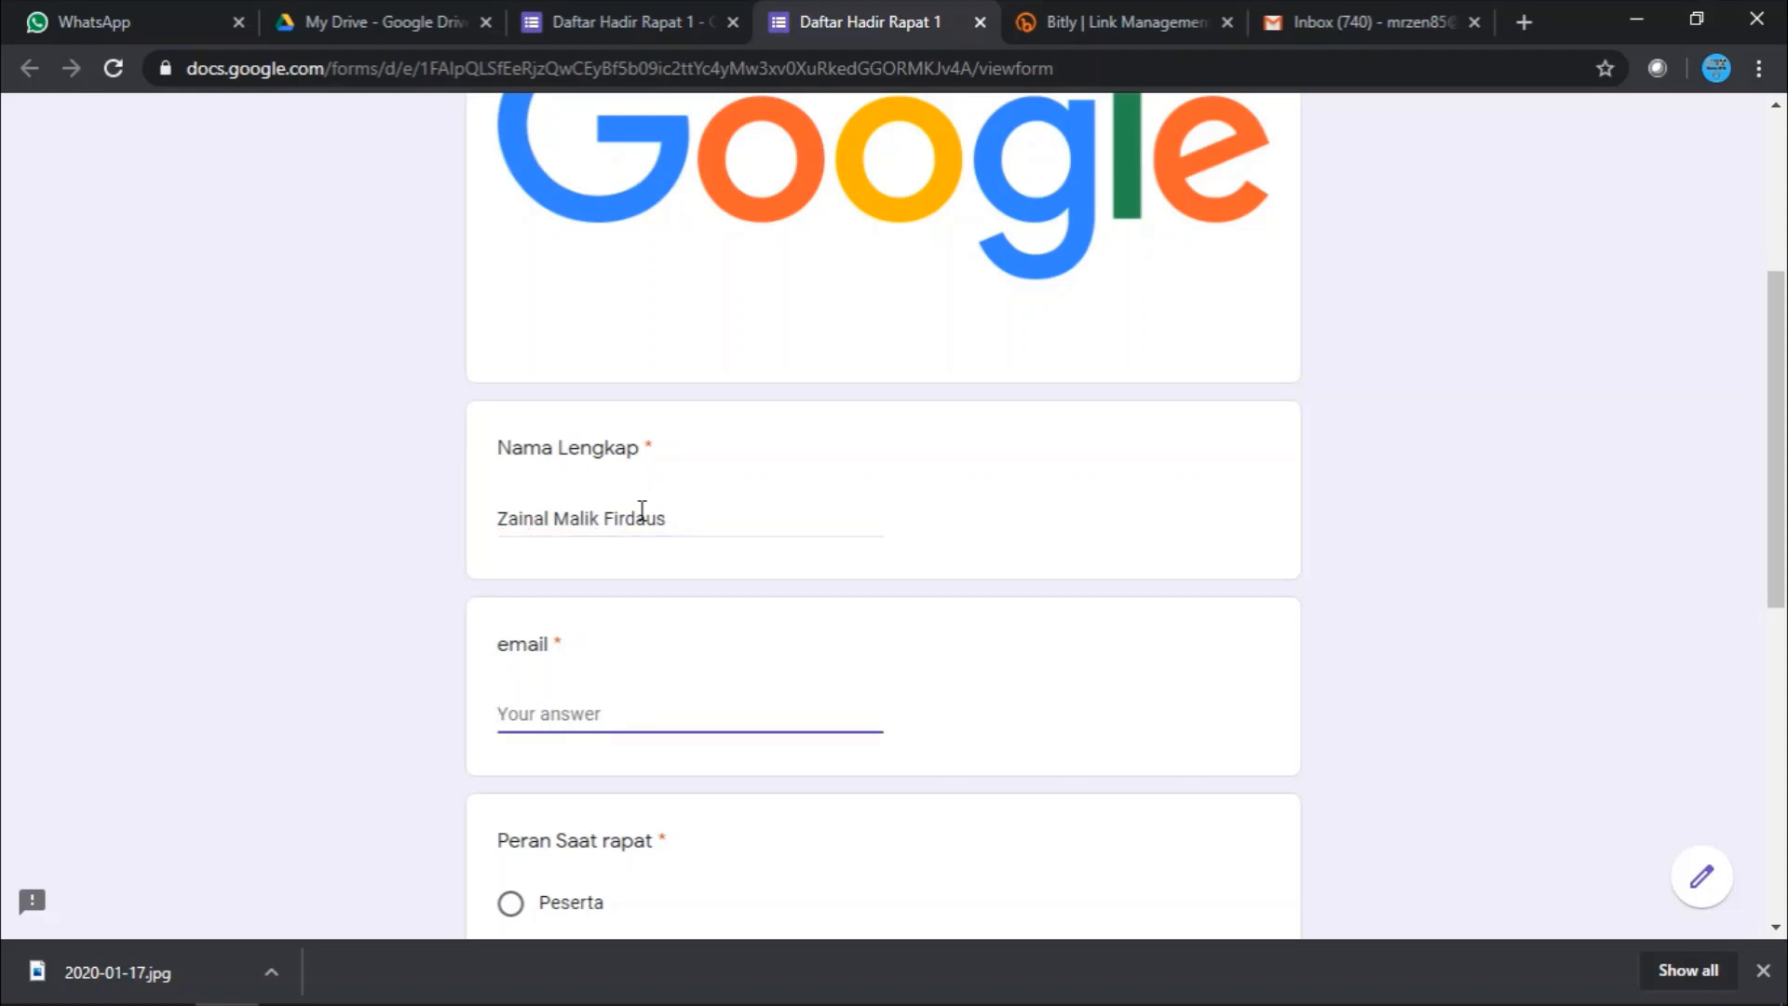
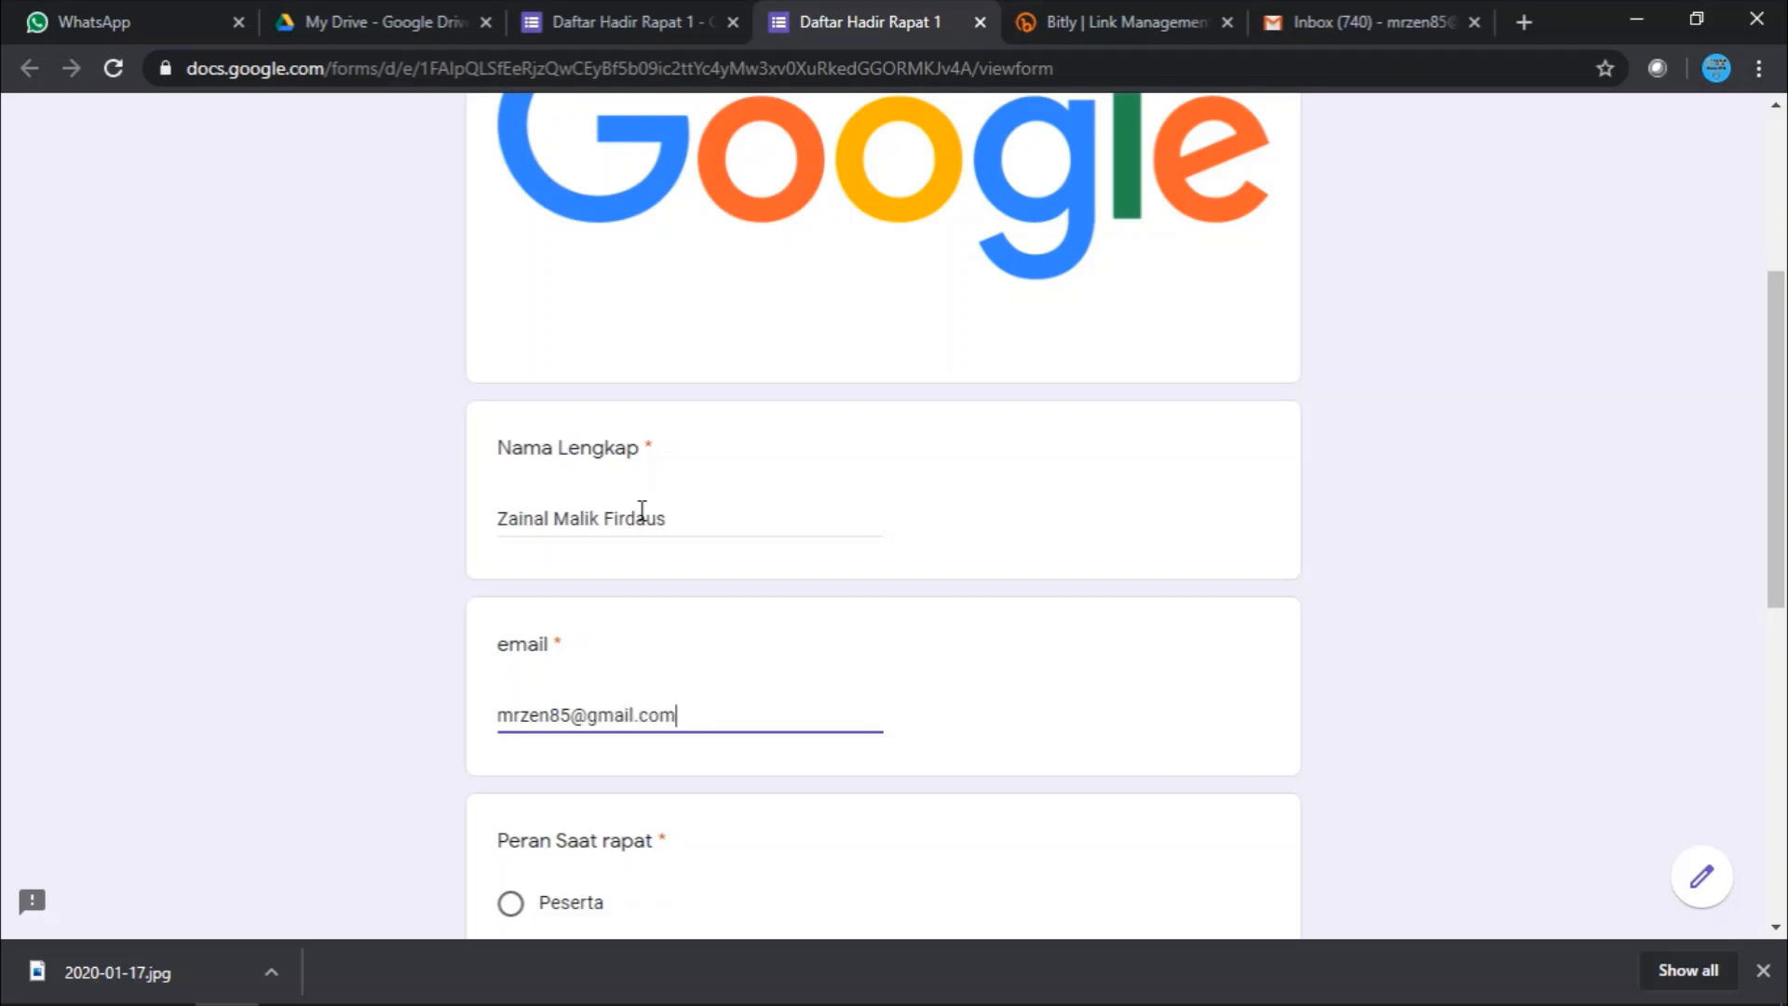
key("Tab")
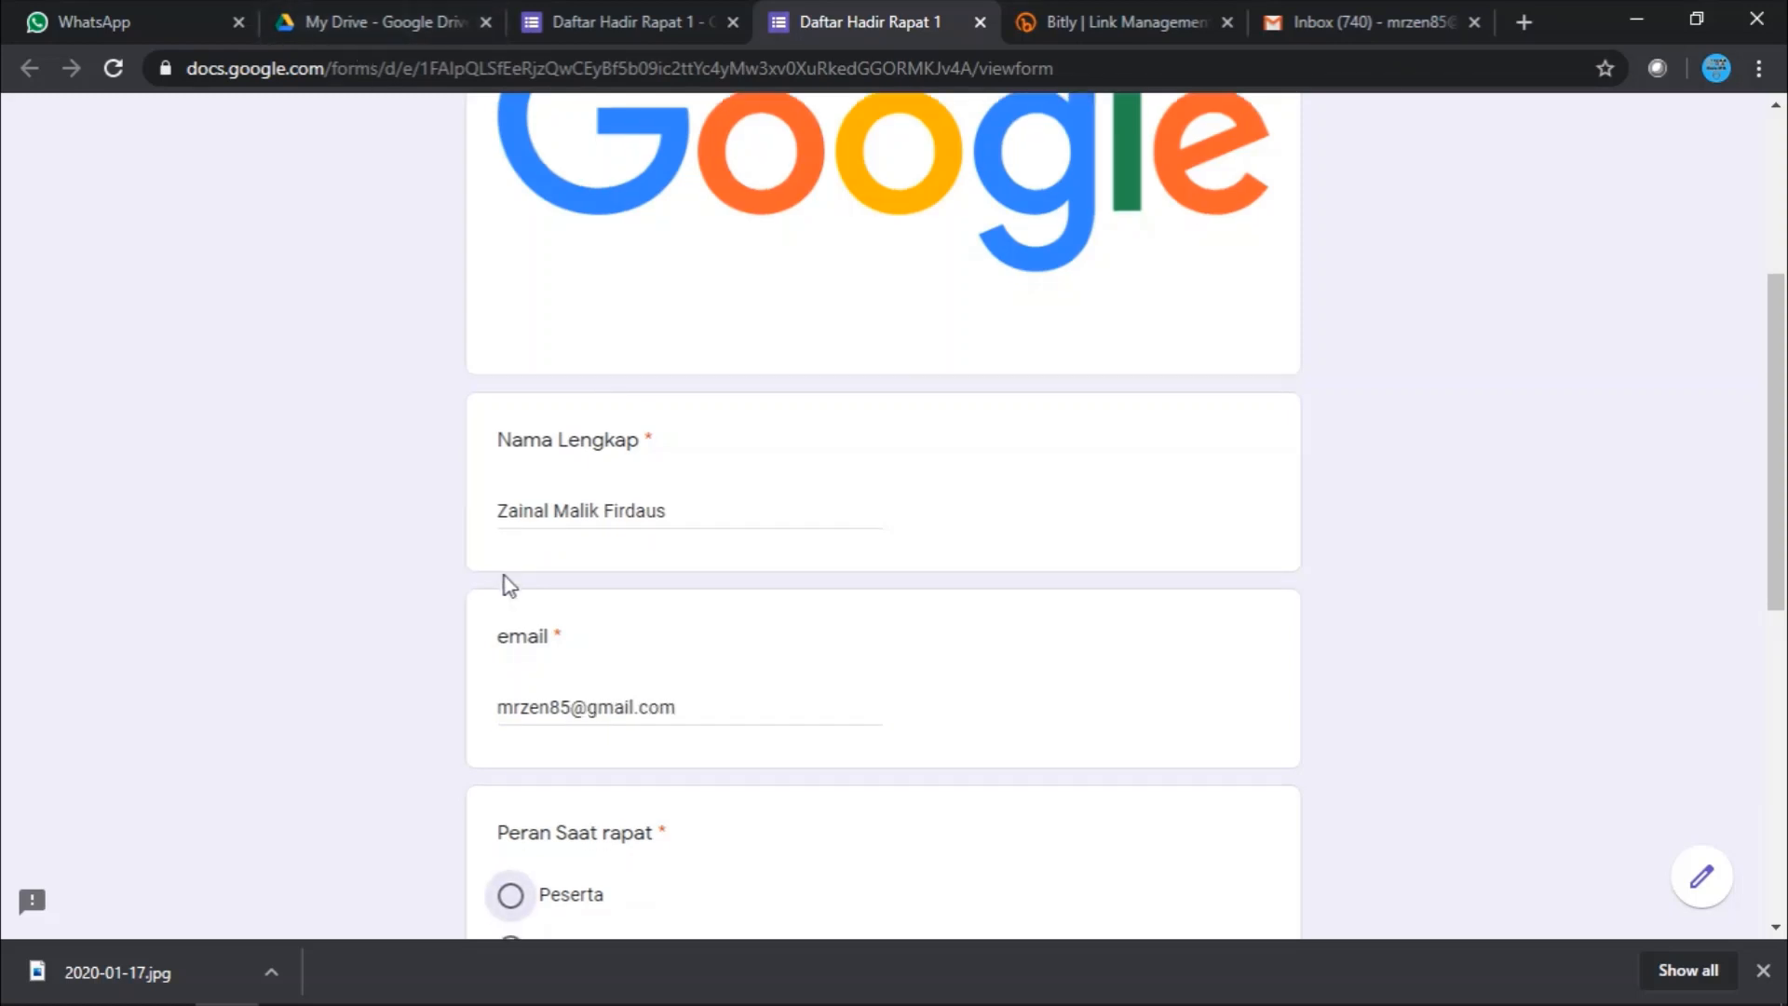
- Choose Peserta as the meeting role and enter 'SMP Tunas Unggul' as the institution
scroll(507, 583, "down", 3)
left_click(510, 642)
scroll(513, 665, "down", 3)
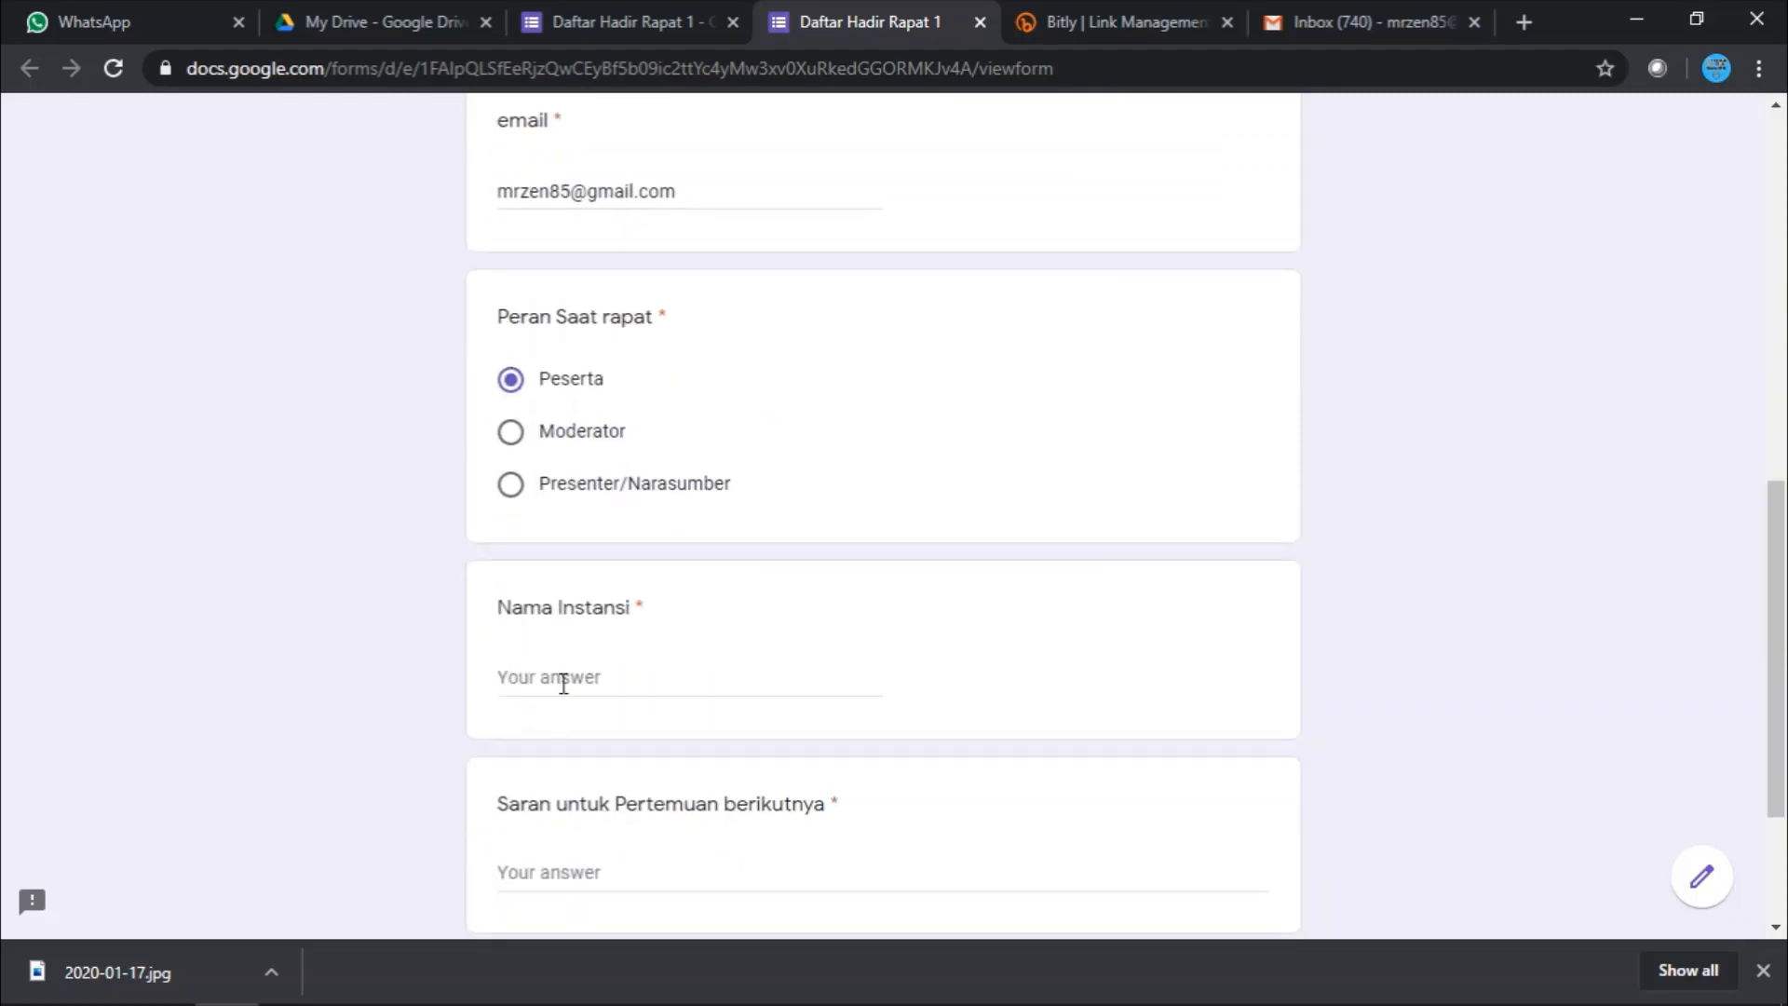
left_click(563, 687)
type("SmP")
key("BackSpace")
key("BackSpace")
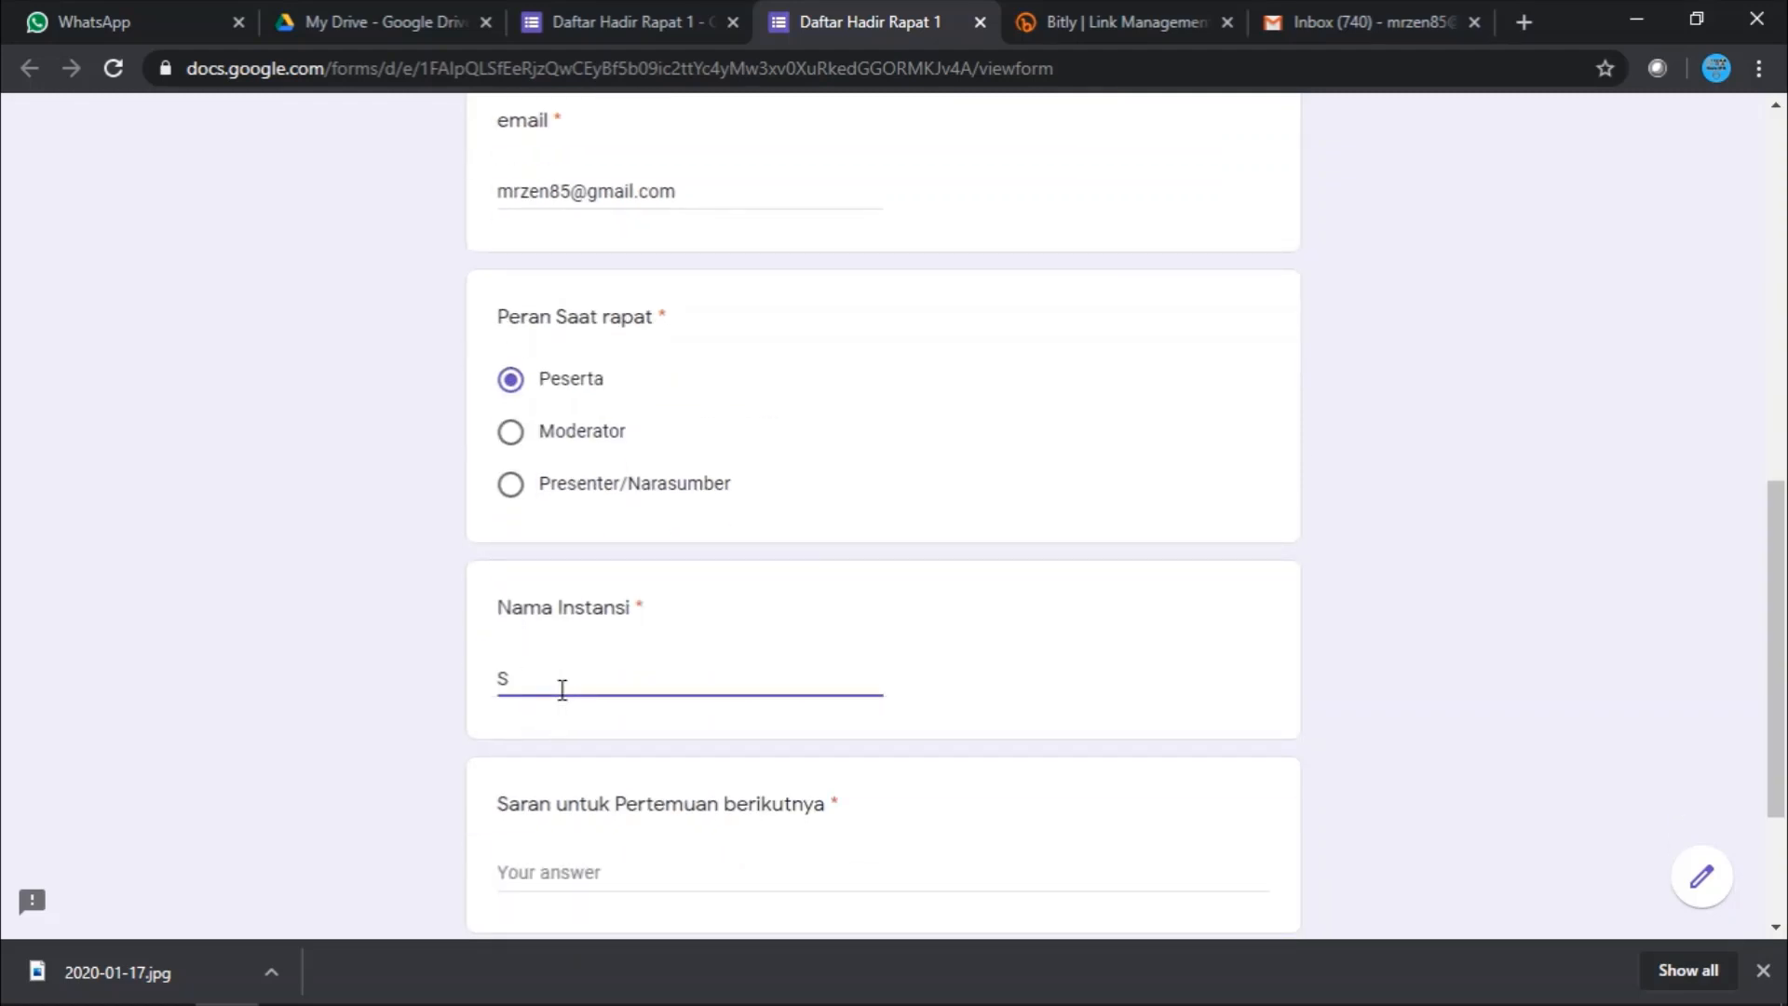
type("MP Tunas Unggul")
- Enter 'Lebih tepat waktu' as the suggestion, submit the response, and close the tab
left_click(603, 871)
scroll(609, 879, "down", 3)
type("Lebih at")
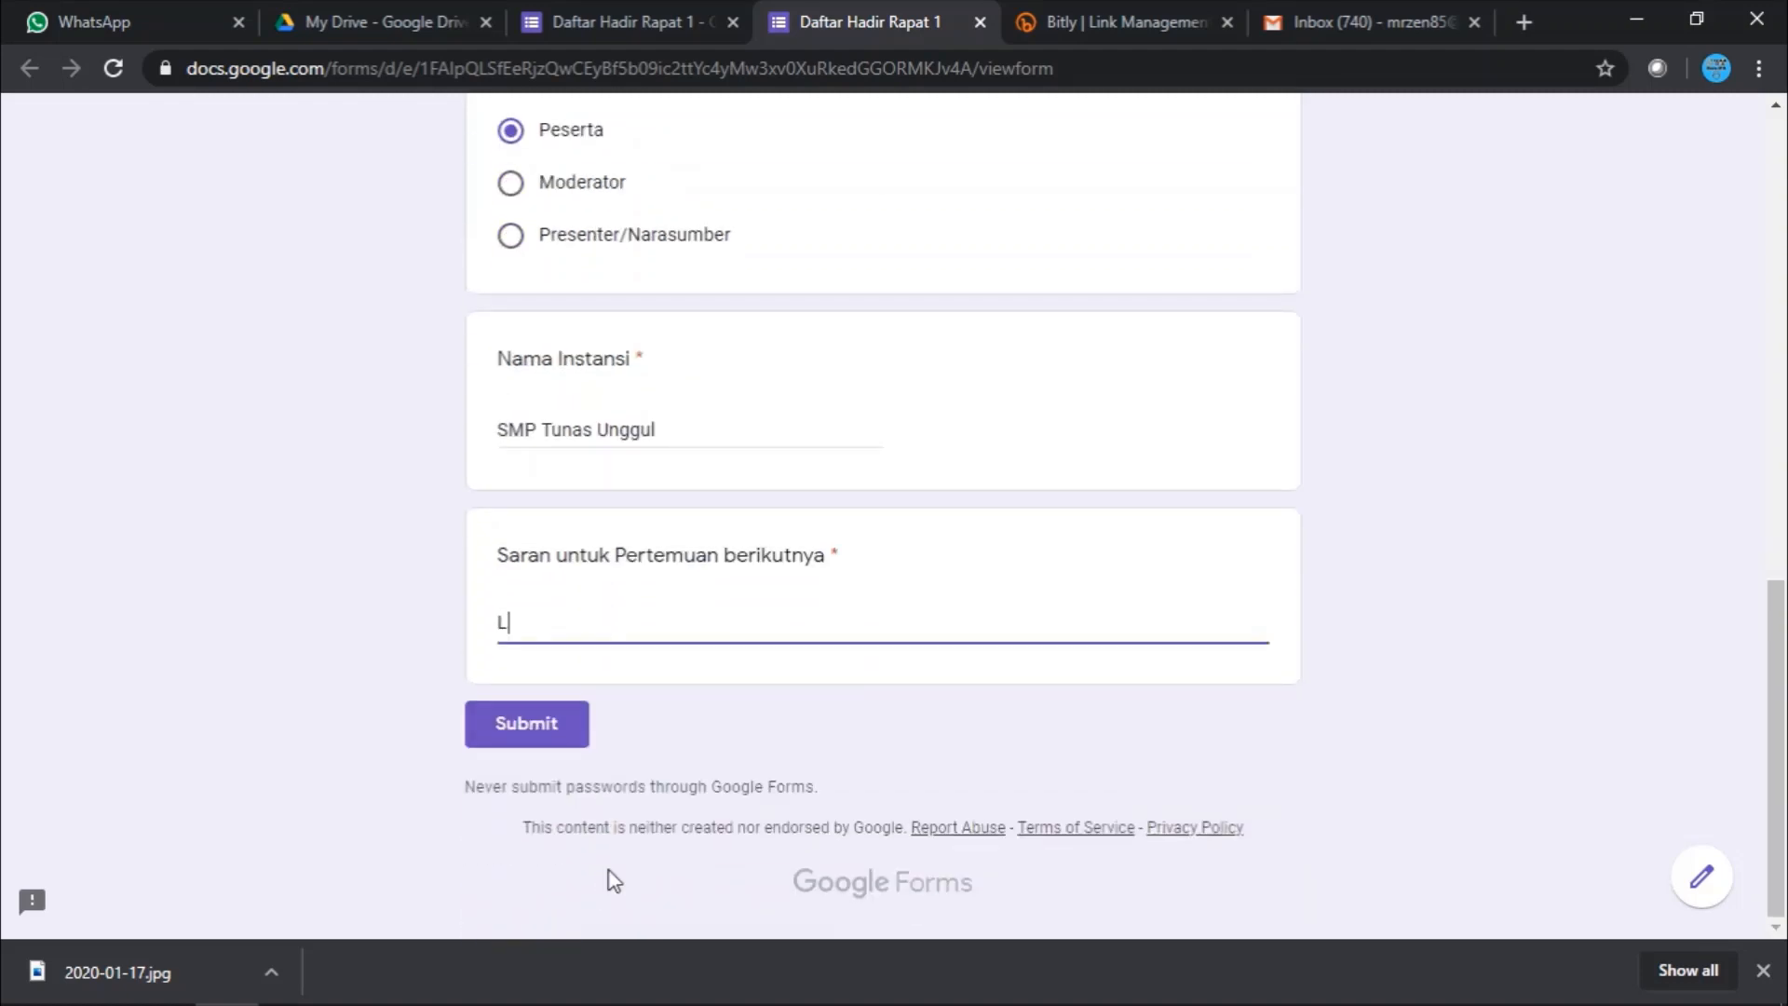
key("BackSpace")
key("BackSpace")
type("te[at")
key("BackSpace")
key("BackSpace")
key("BackSpace")
type("pat waktu")
left_click(570, 743)
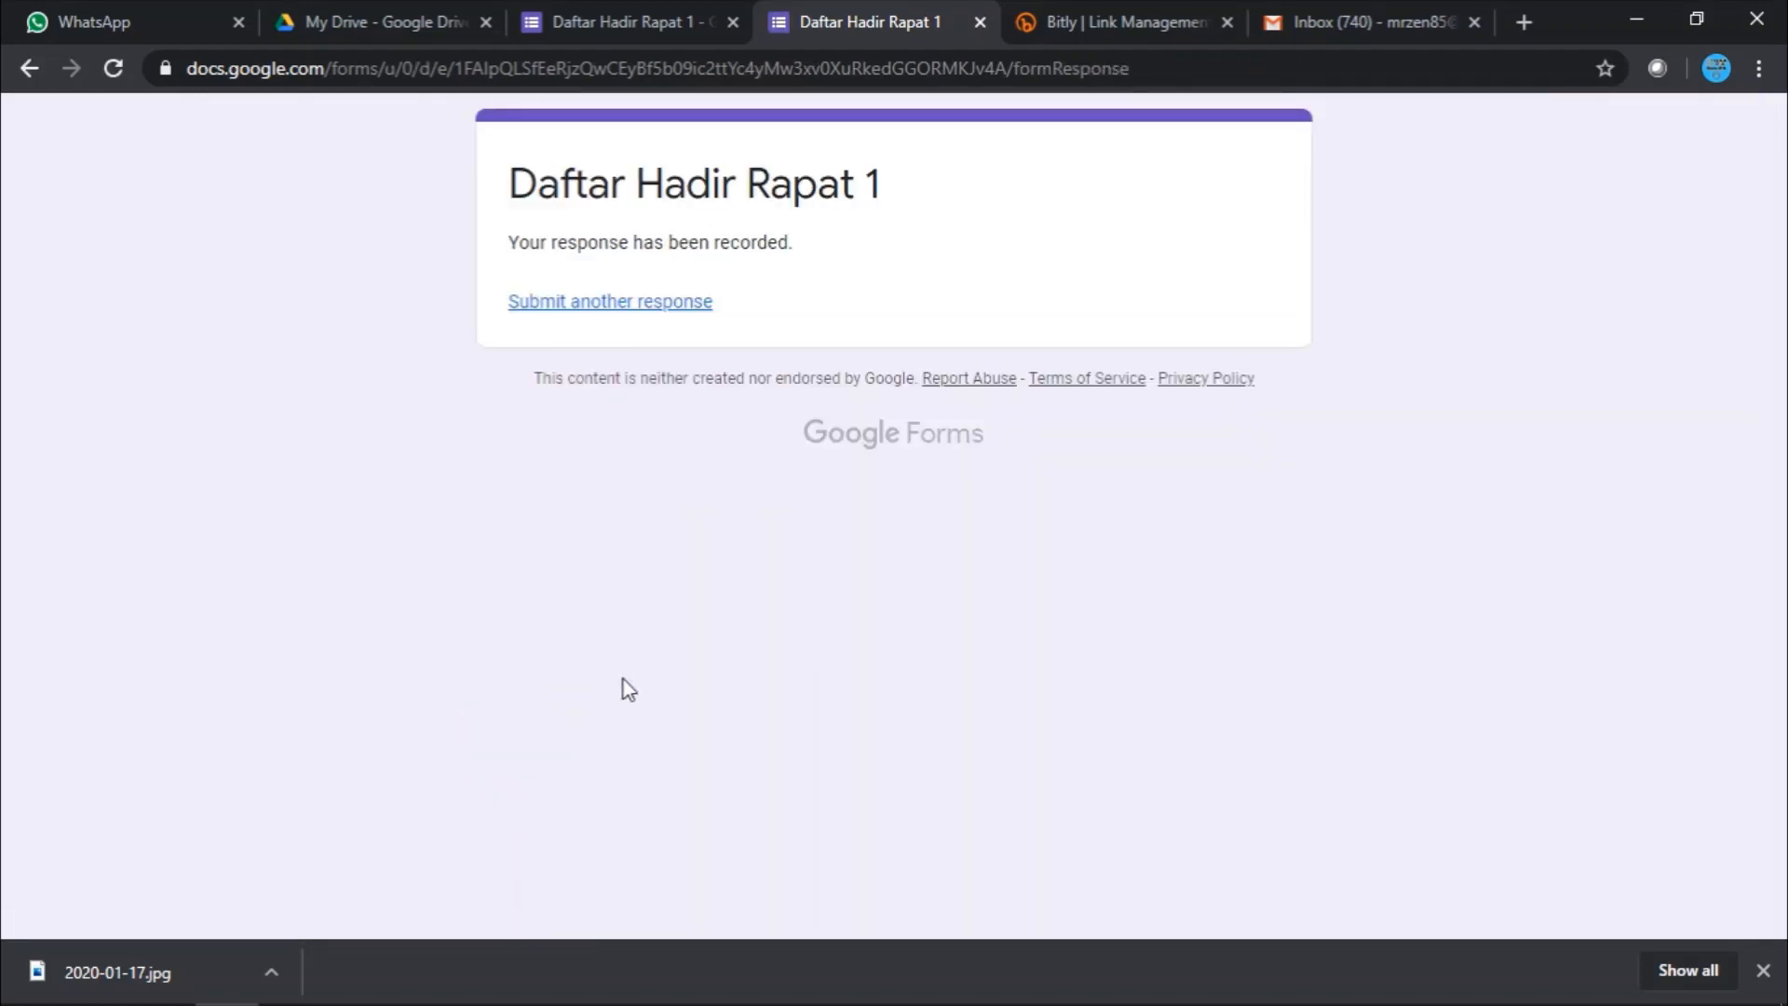
left_click(979, 22)
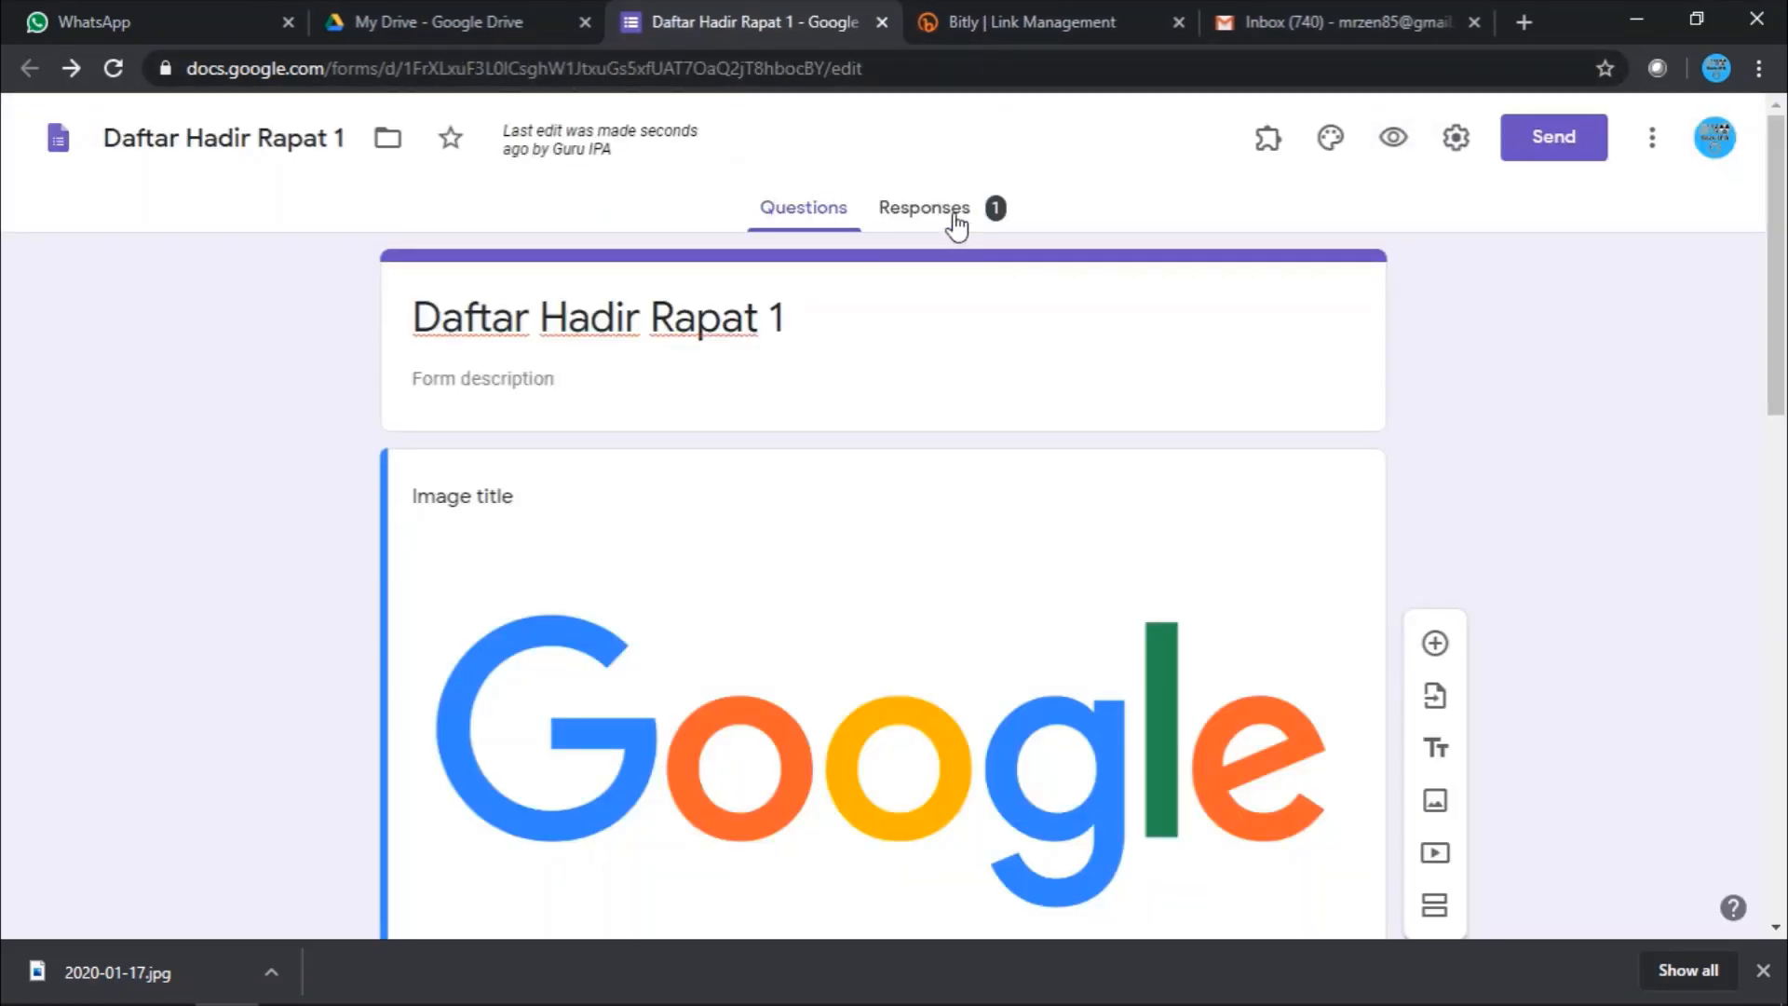
- Check the single recorded response in the Responses summary, then go to the My Drive tab
left_click(918, 216)
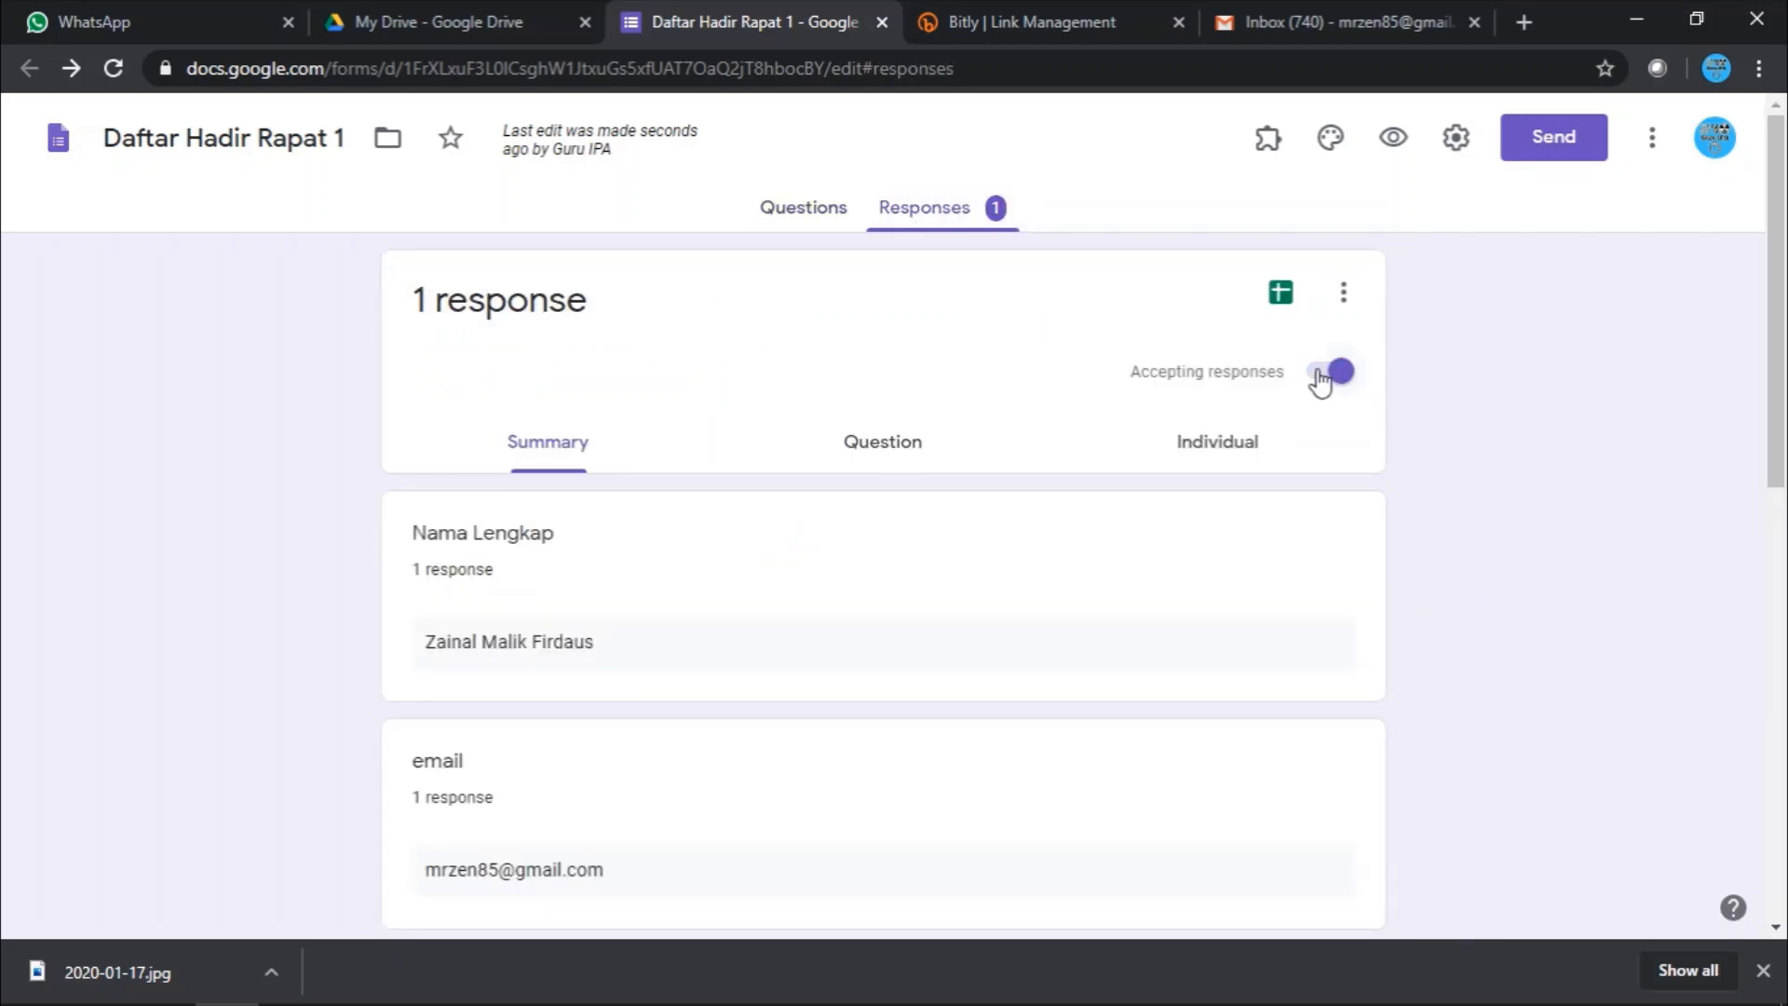
scroll(1029, 453, "down", 5)
scroll(1030, 443, "up", 5)
left_click(511, 21)
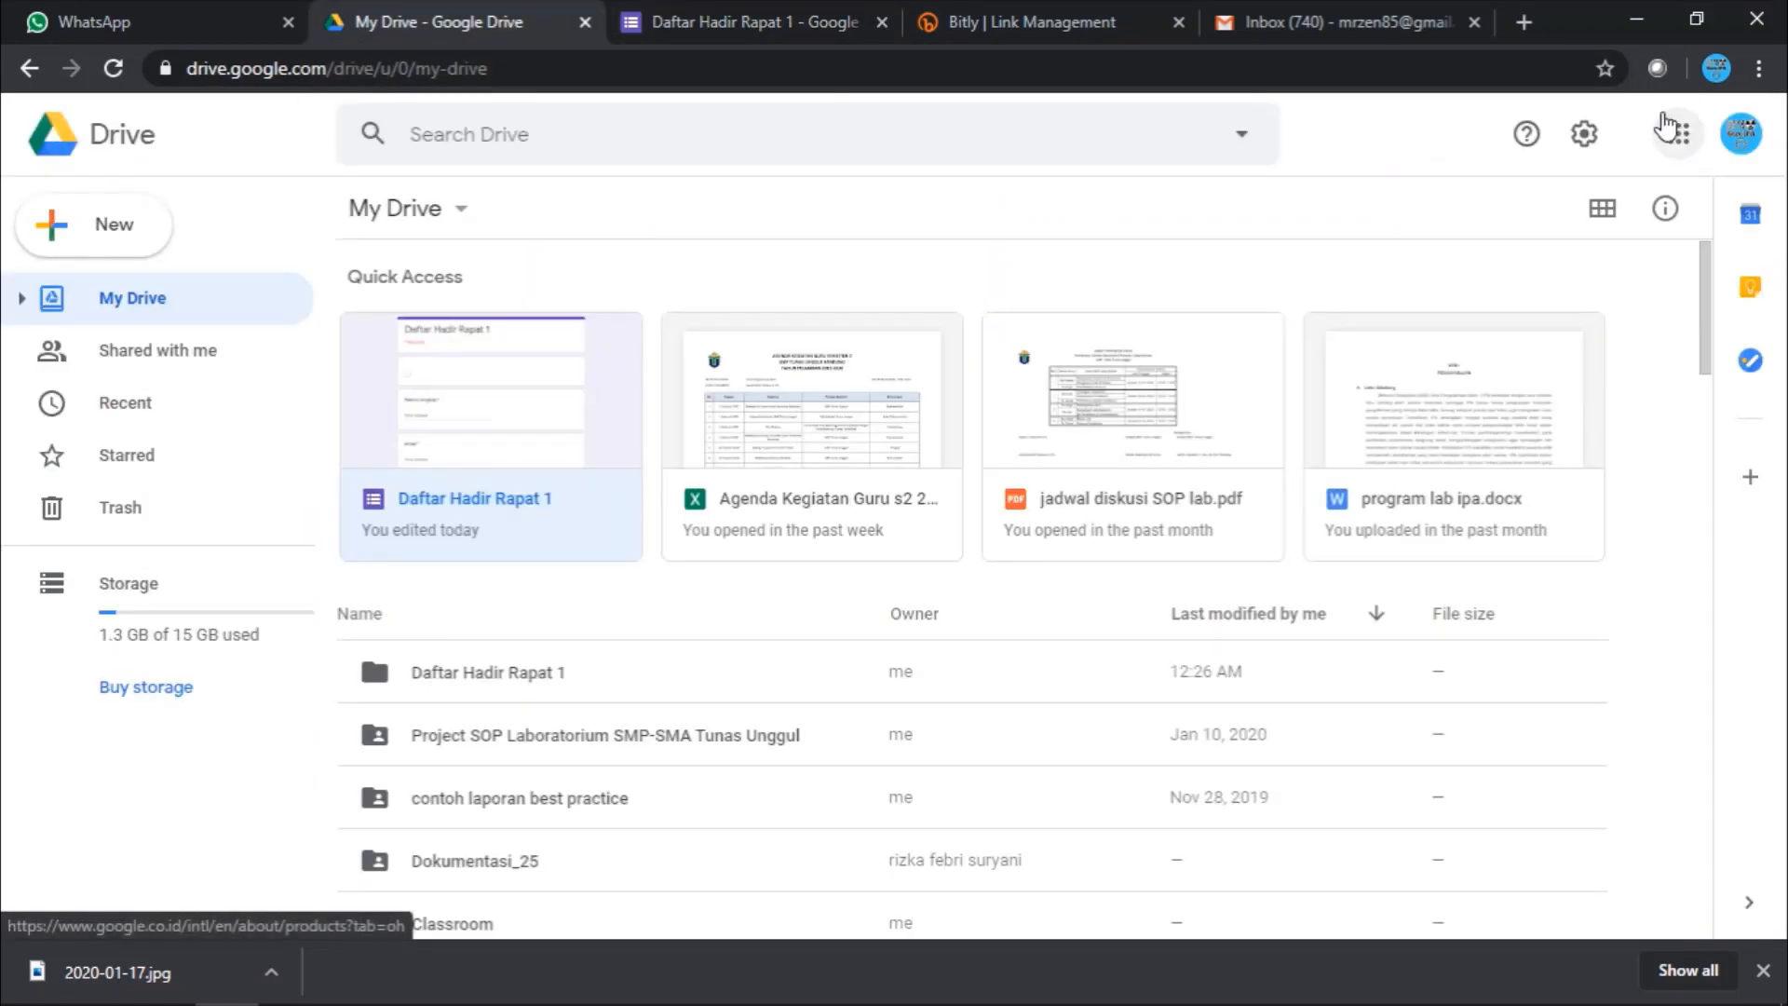
- Launch Gmail in a new tab from Drive's Google apps grid
left_click(795, 19)
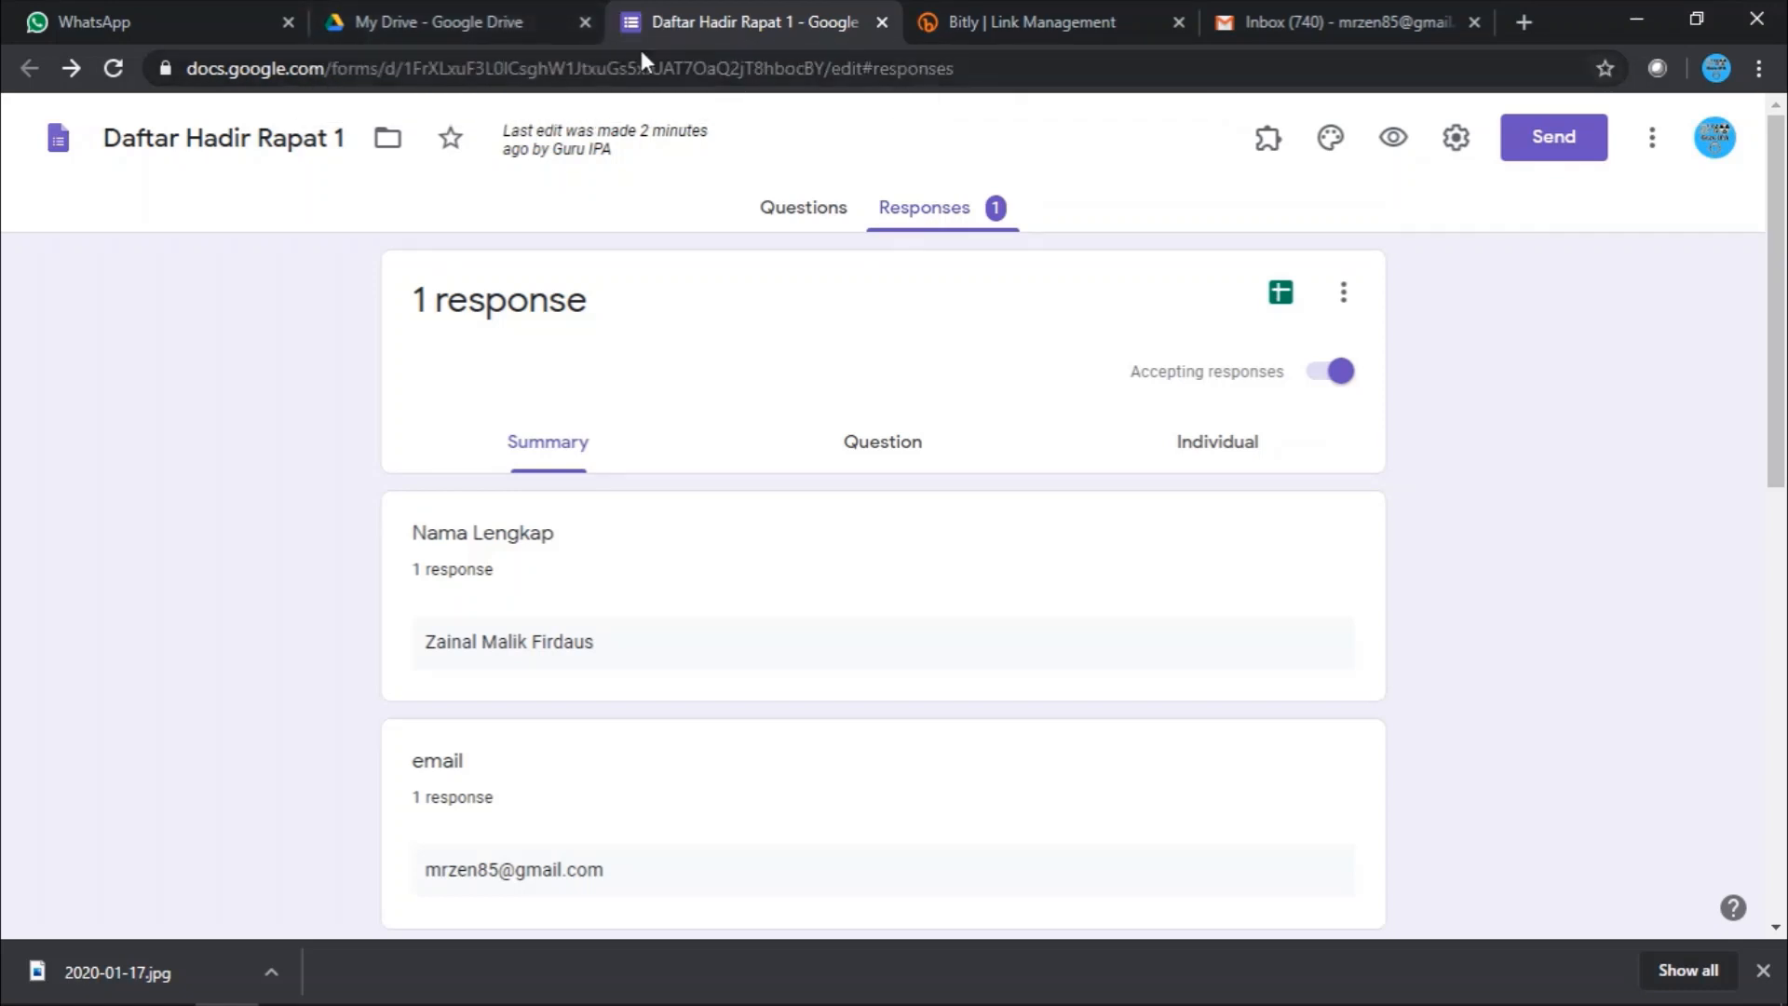
left_click(518, 32)
left_click(1677, 145)
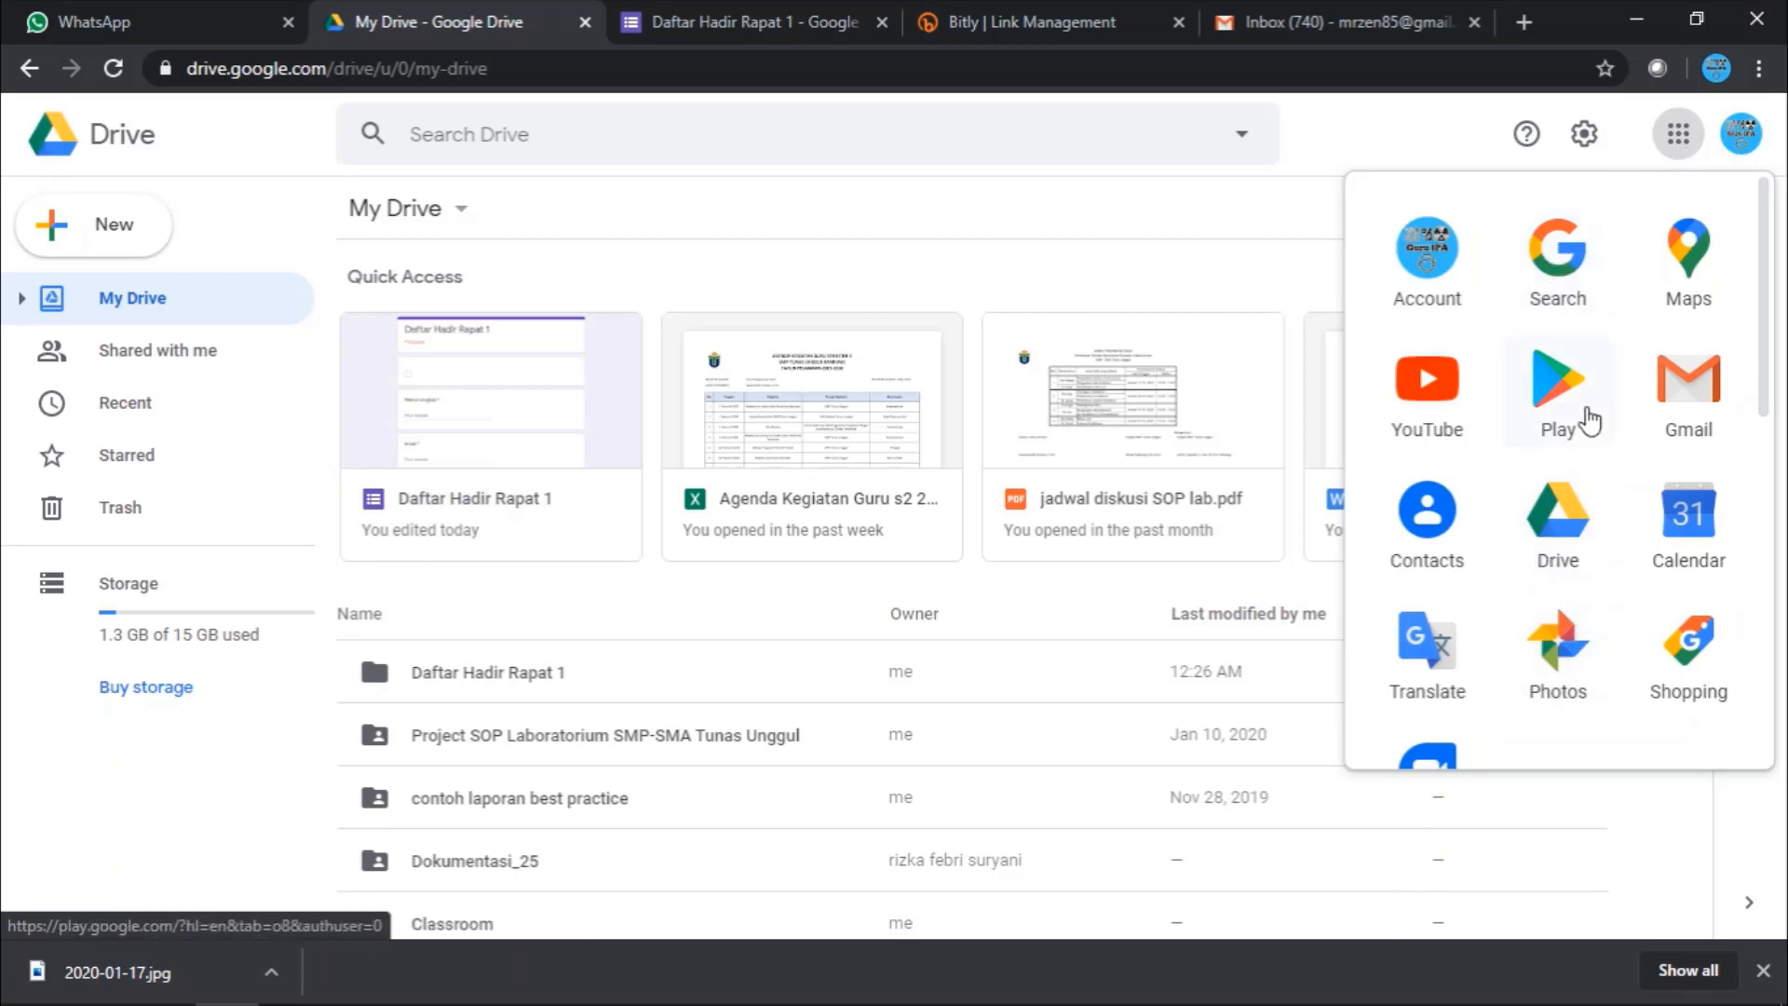
left_click(1673, 393)
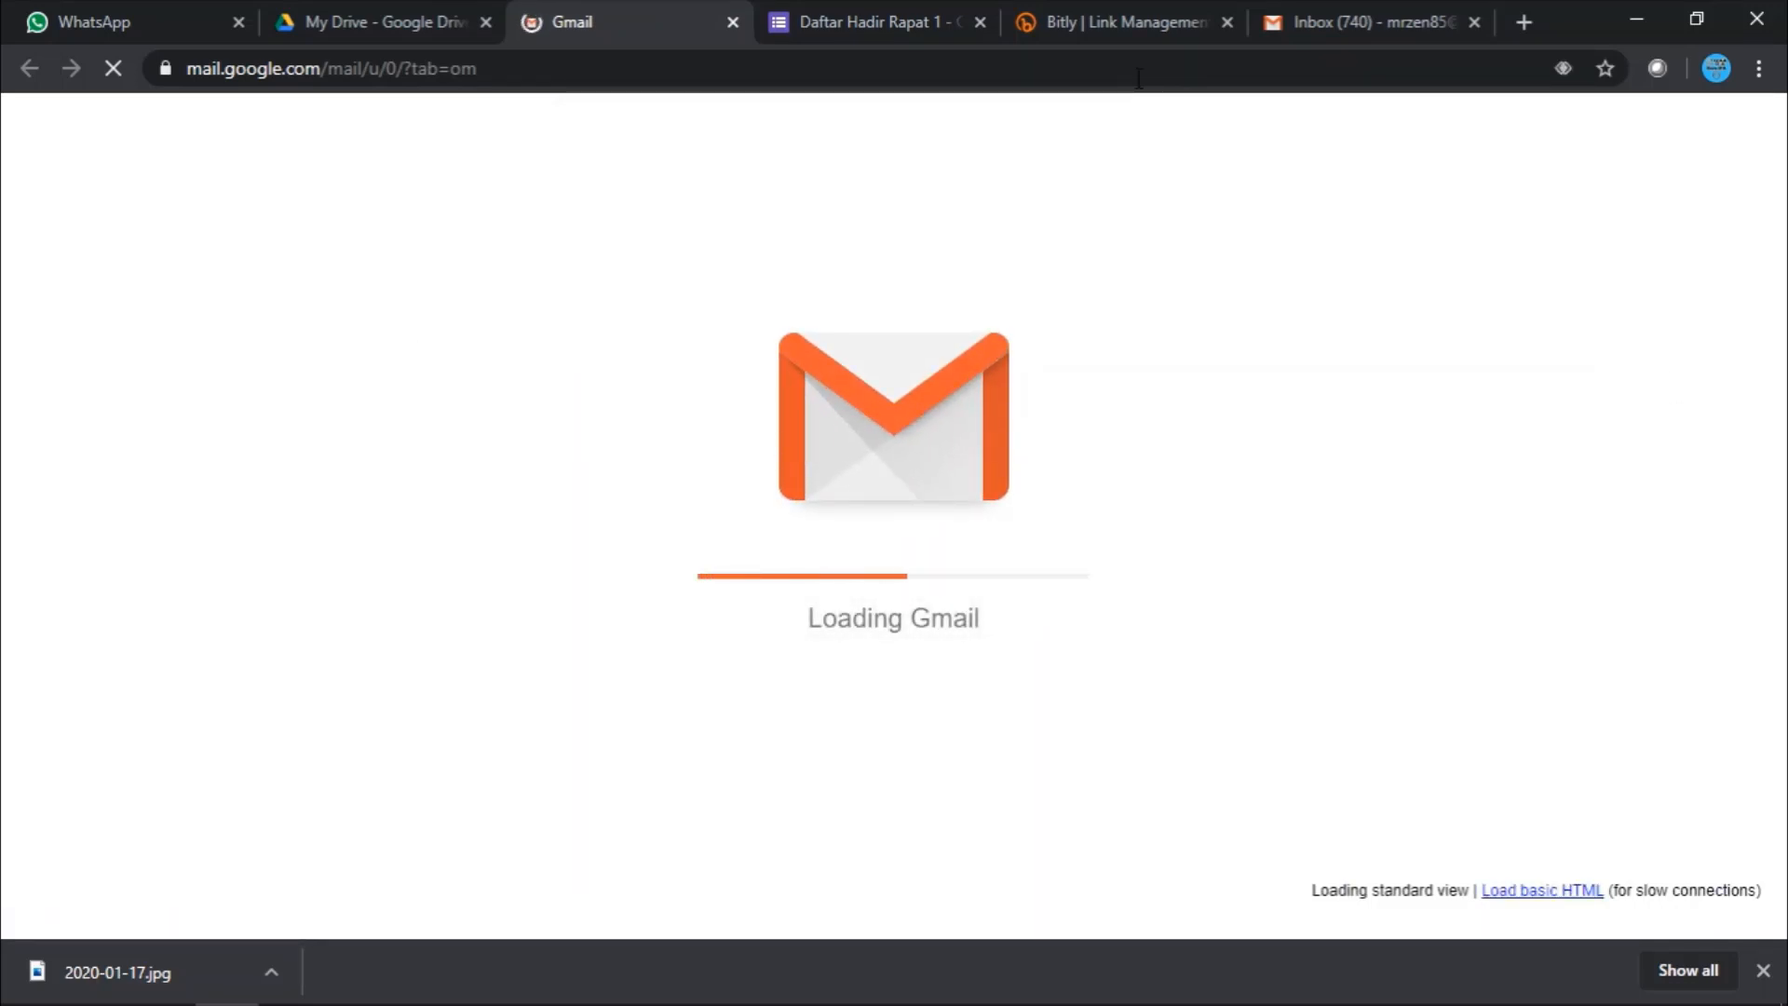
- Open the newest Form Publisher Template 1 email and preview its attached PDF confirmation
left_click(1332, 19)
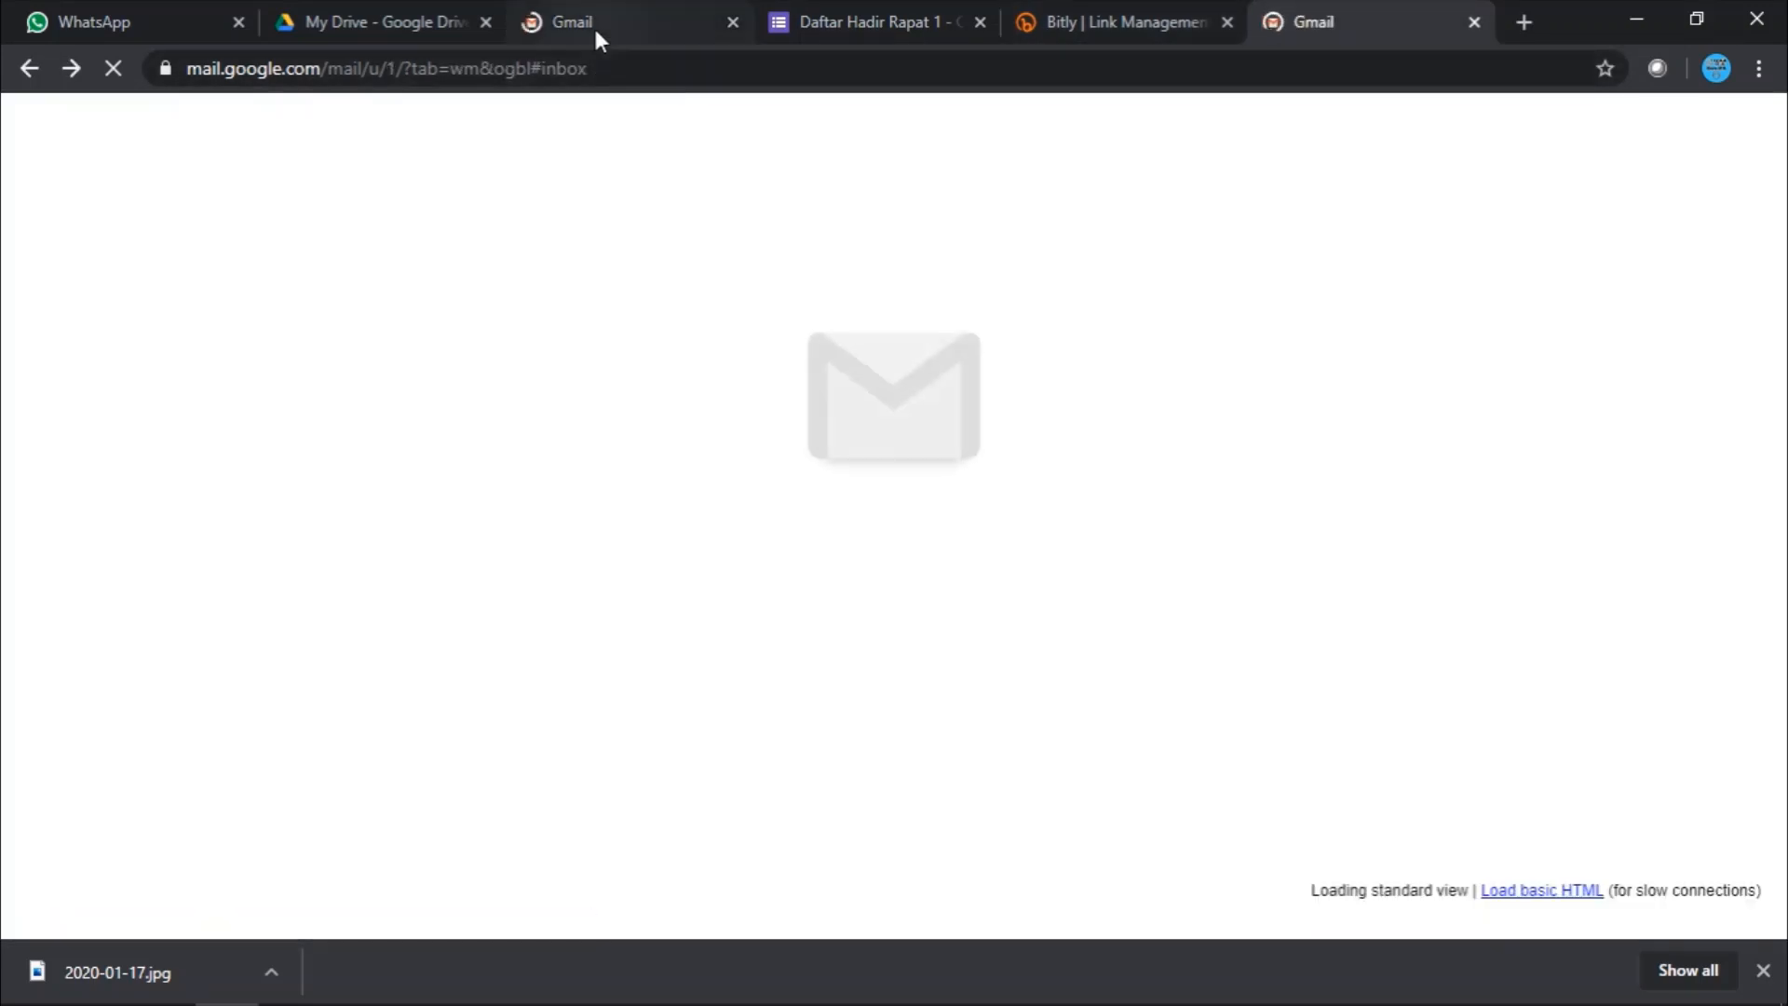
left_click(594, 17)
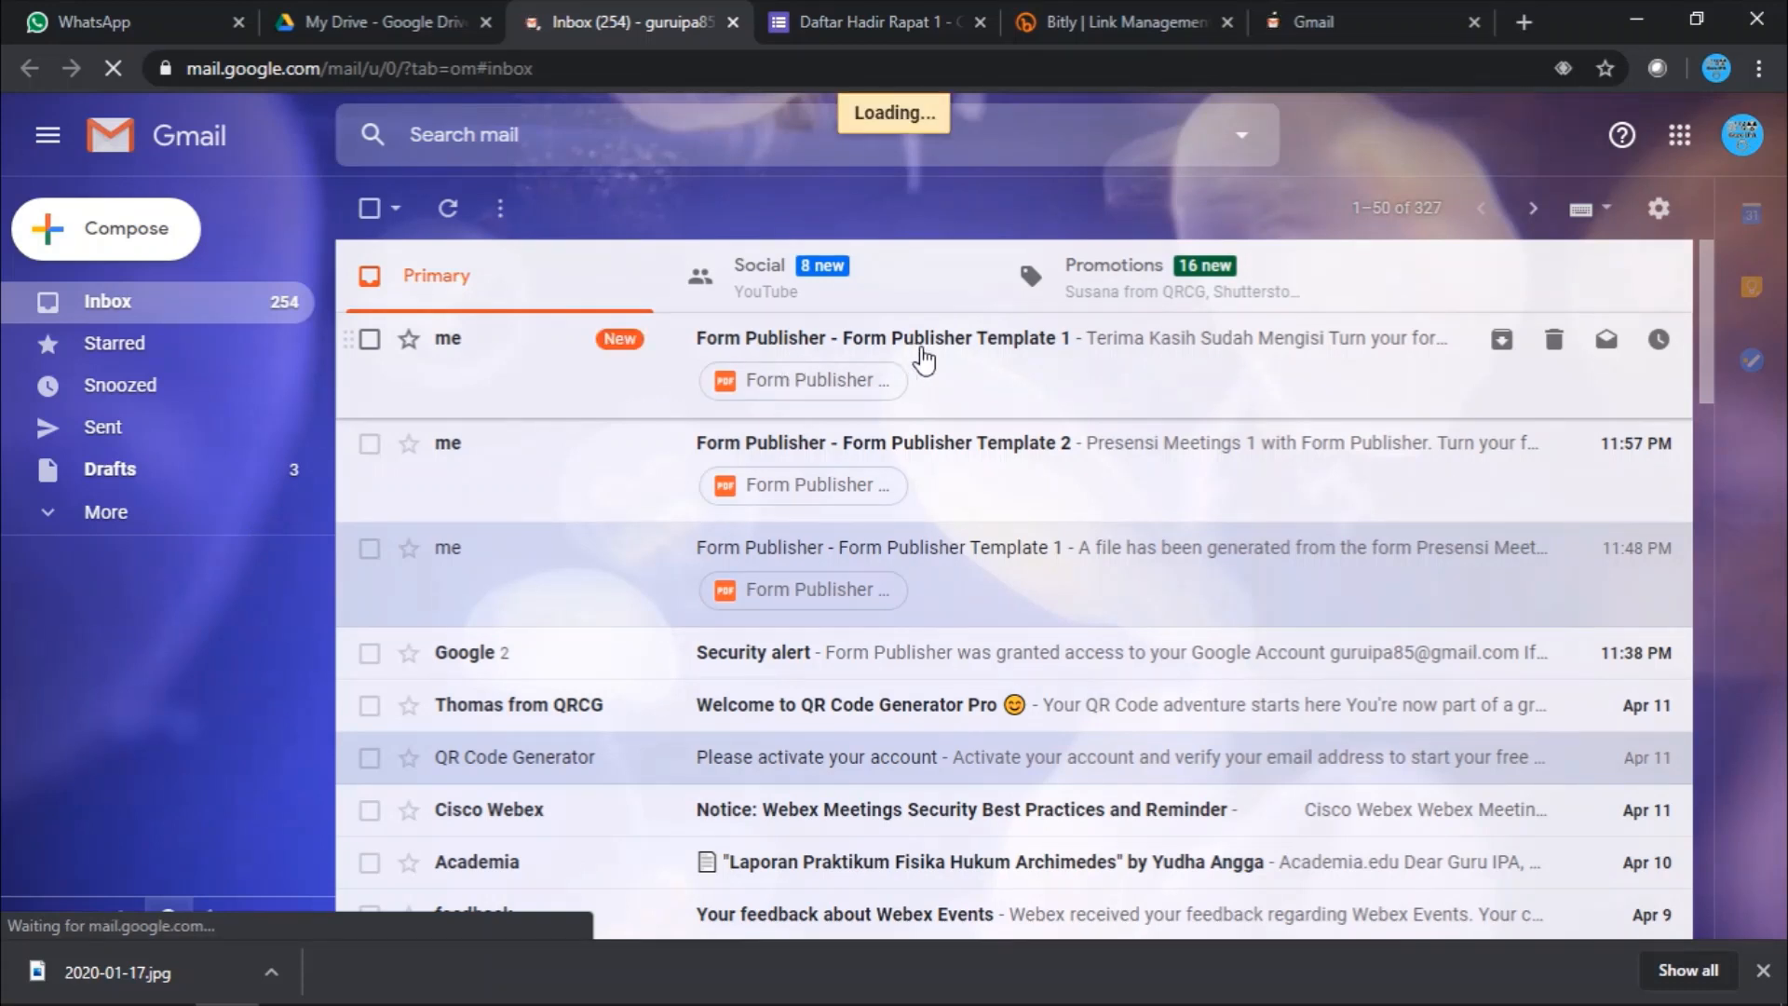
left_click(959, 346)
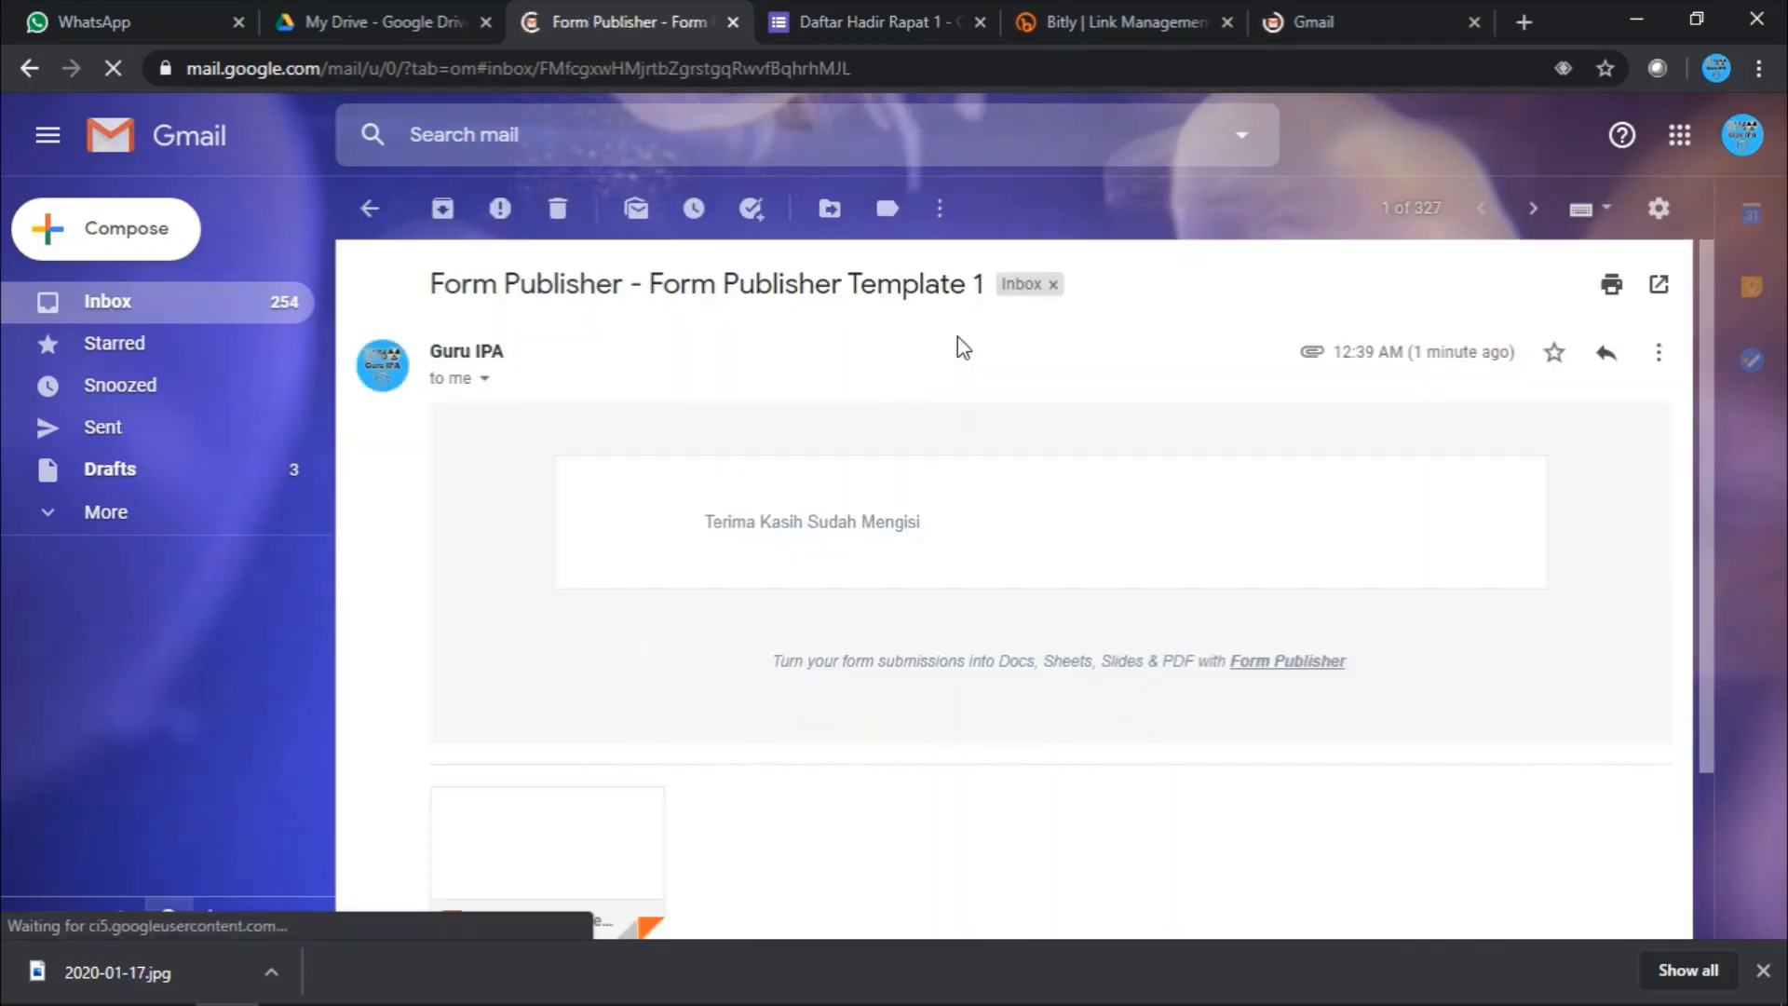
scroll(1052, 587, "down", 1)
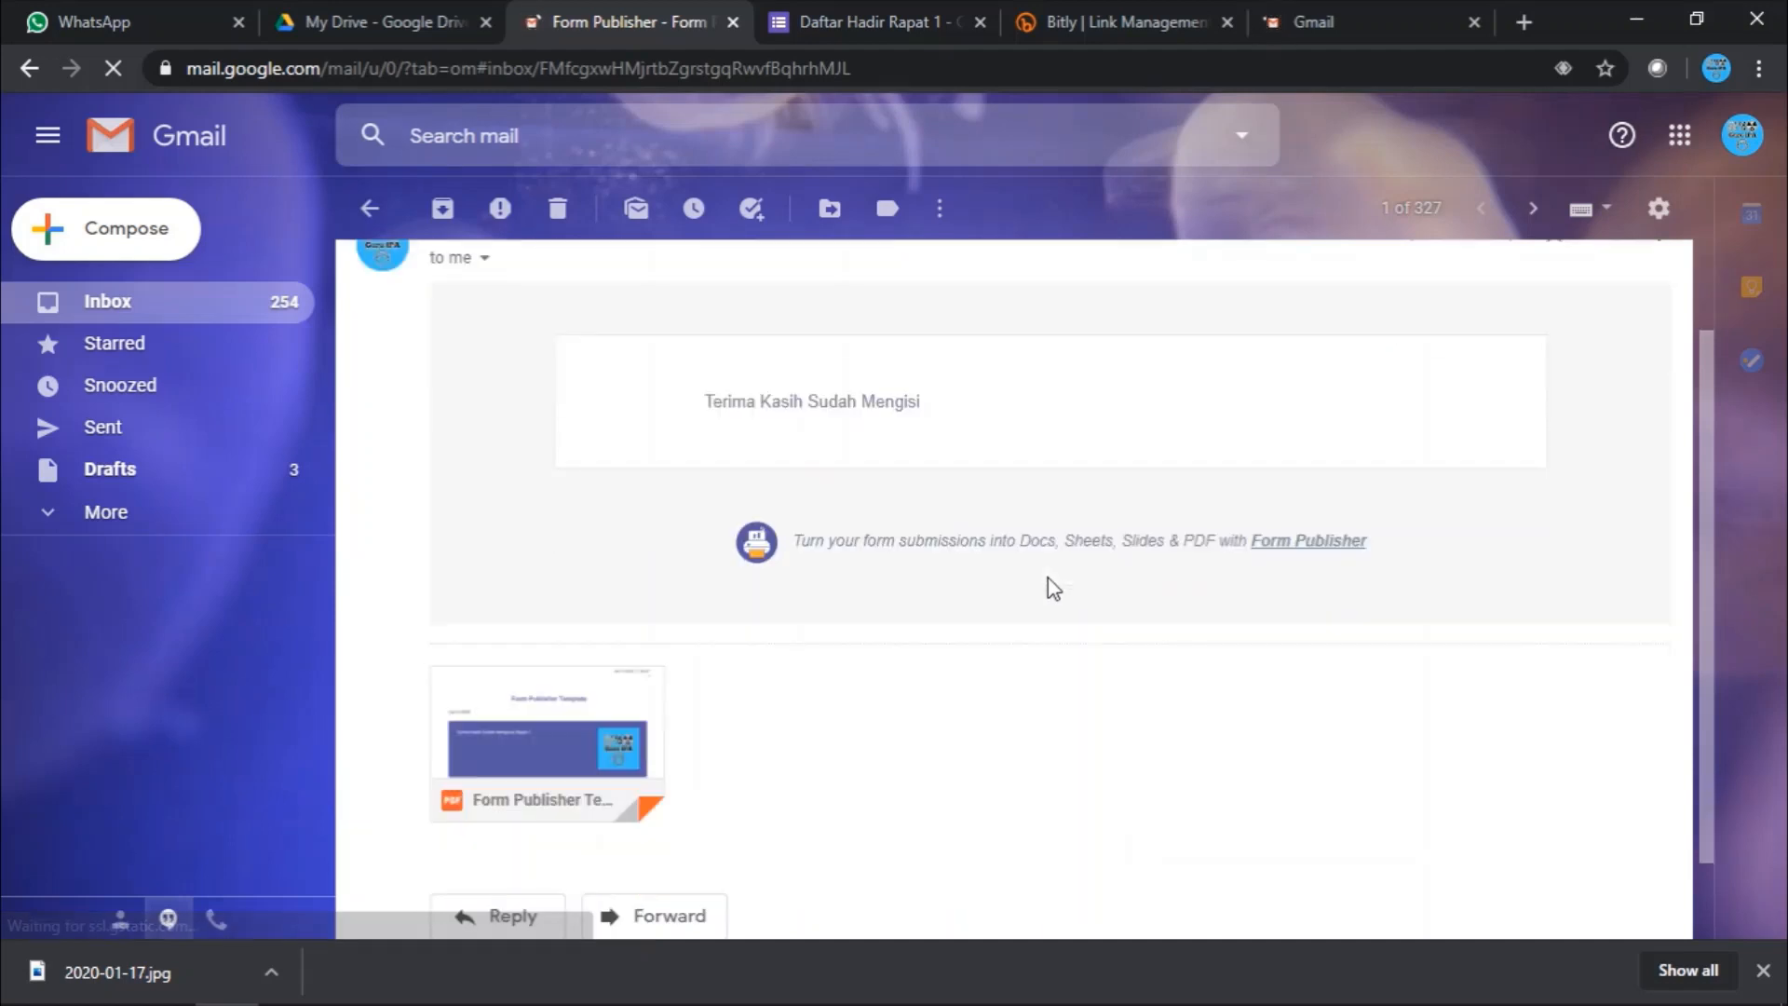
scroll(1048, 578, "down", 1)
left_click(555, 665)
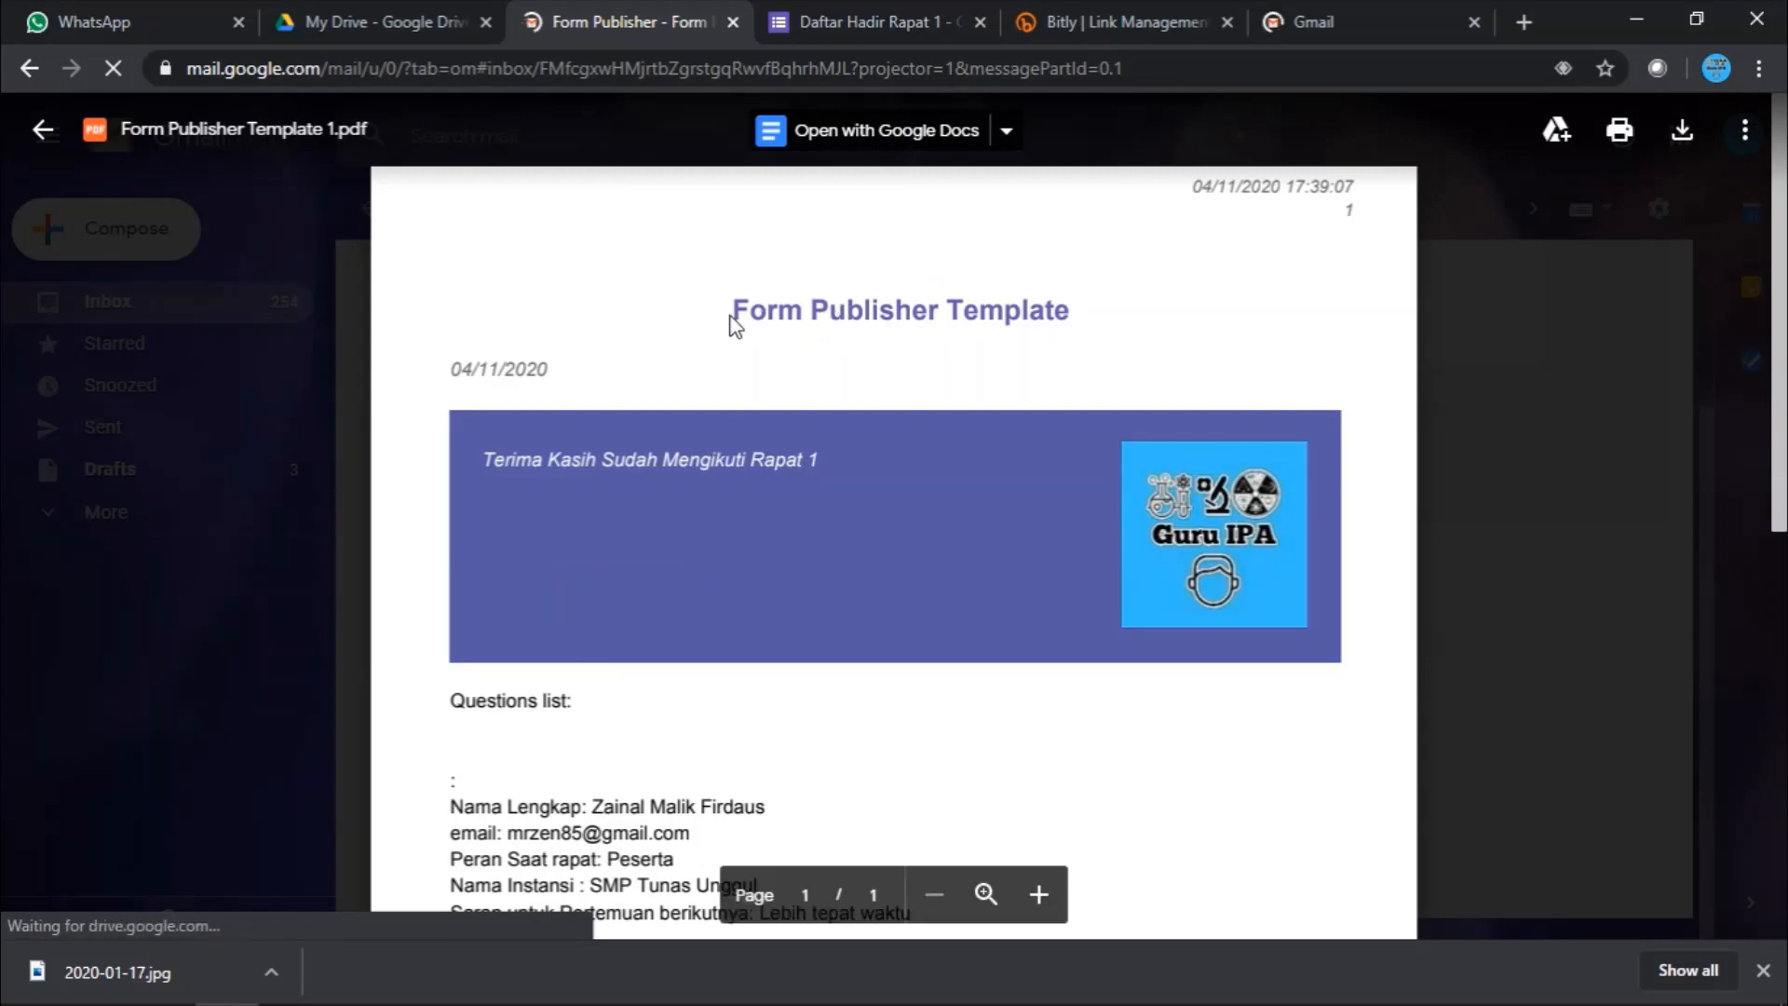
- Scroll through the Form Publisher Template 1 PDF preview to read the submitted answers
scroll(810, 426, "down", 1)
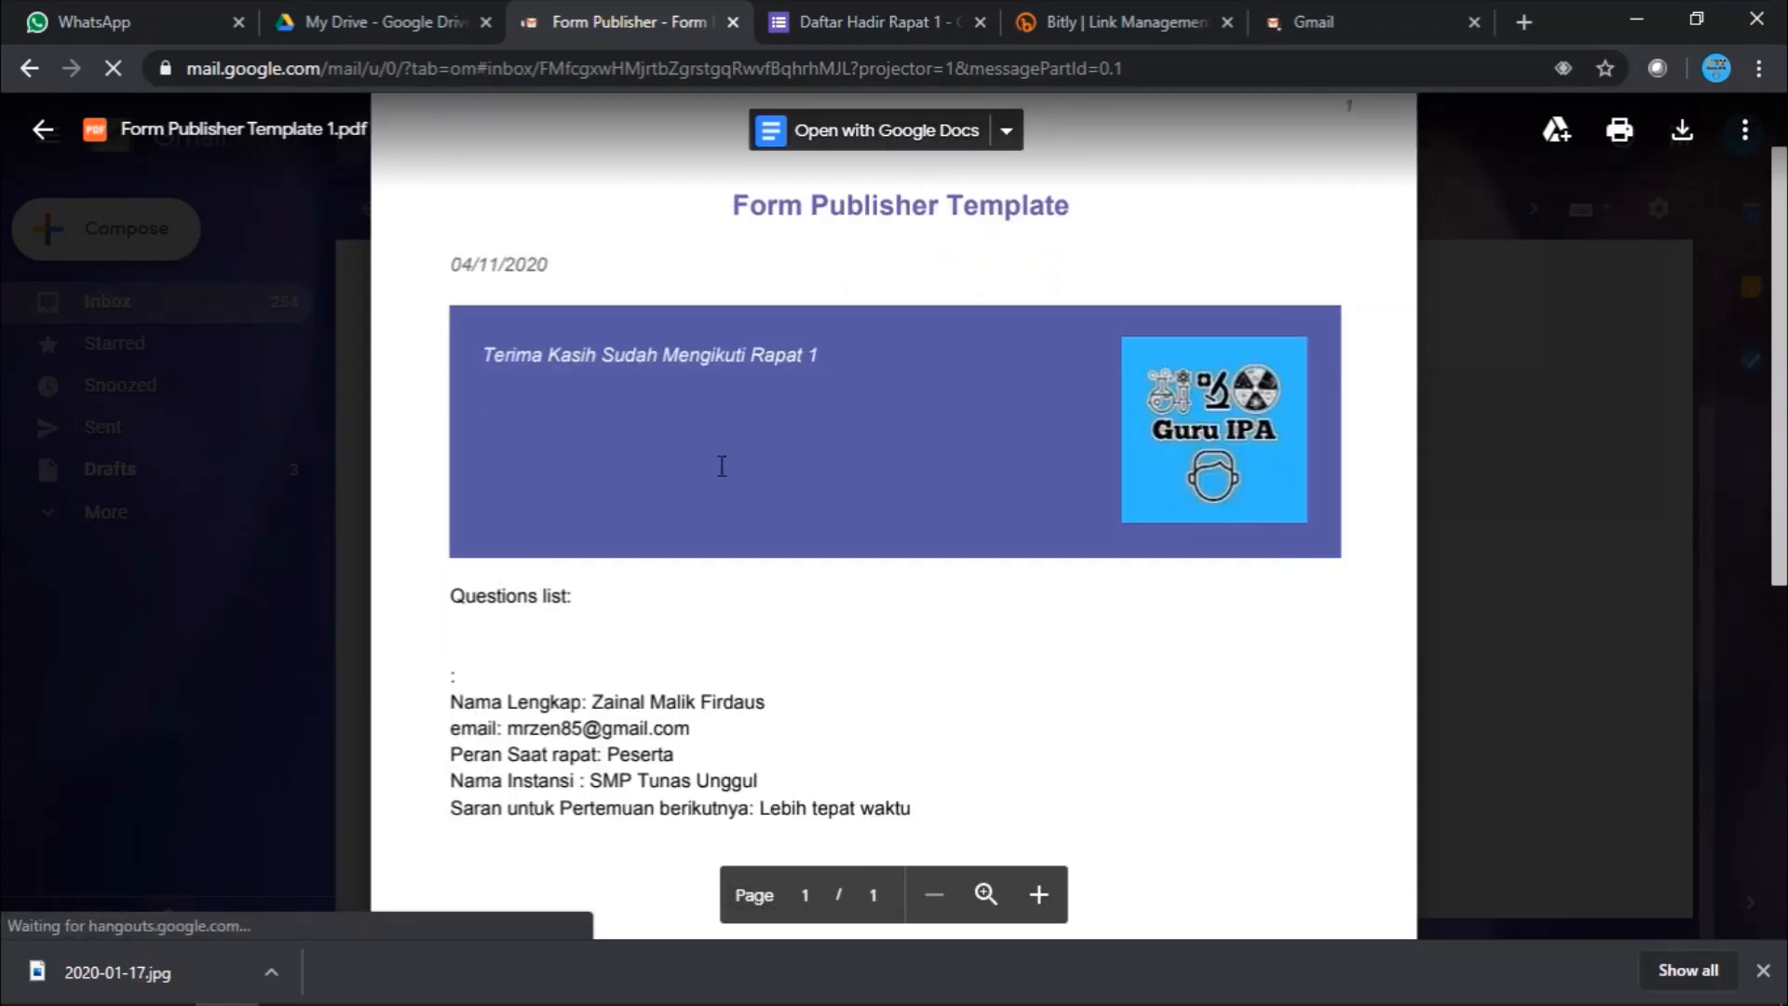
scroll(723, 463, "down", 3)
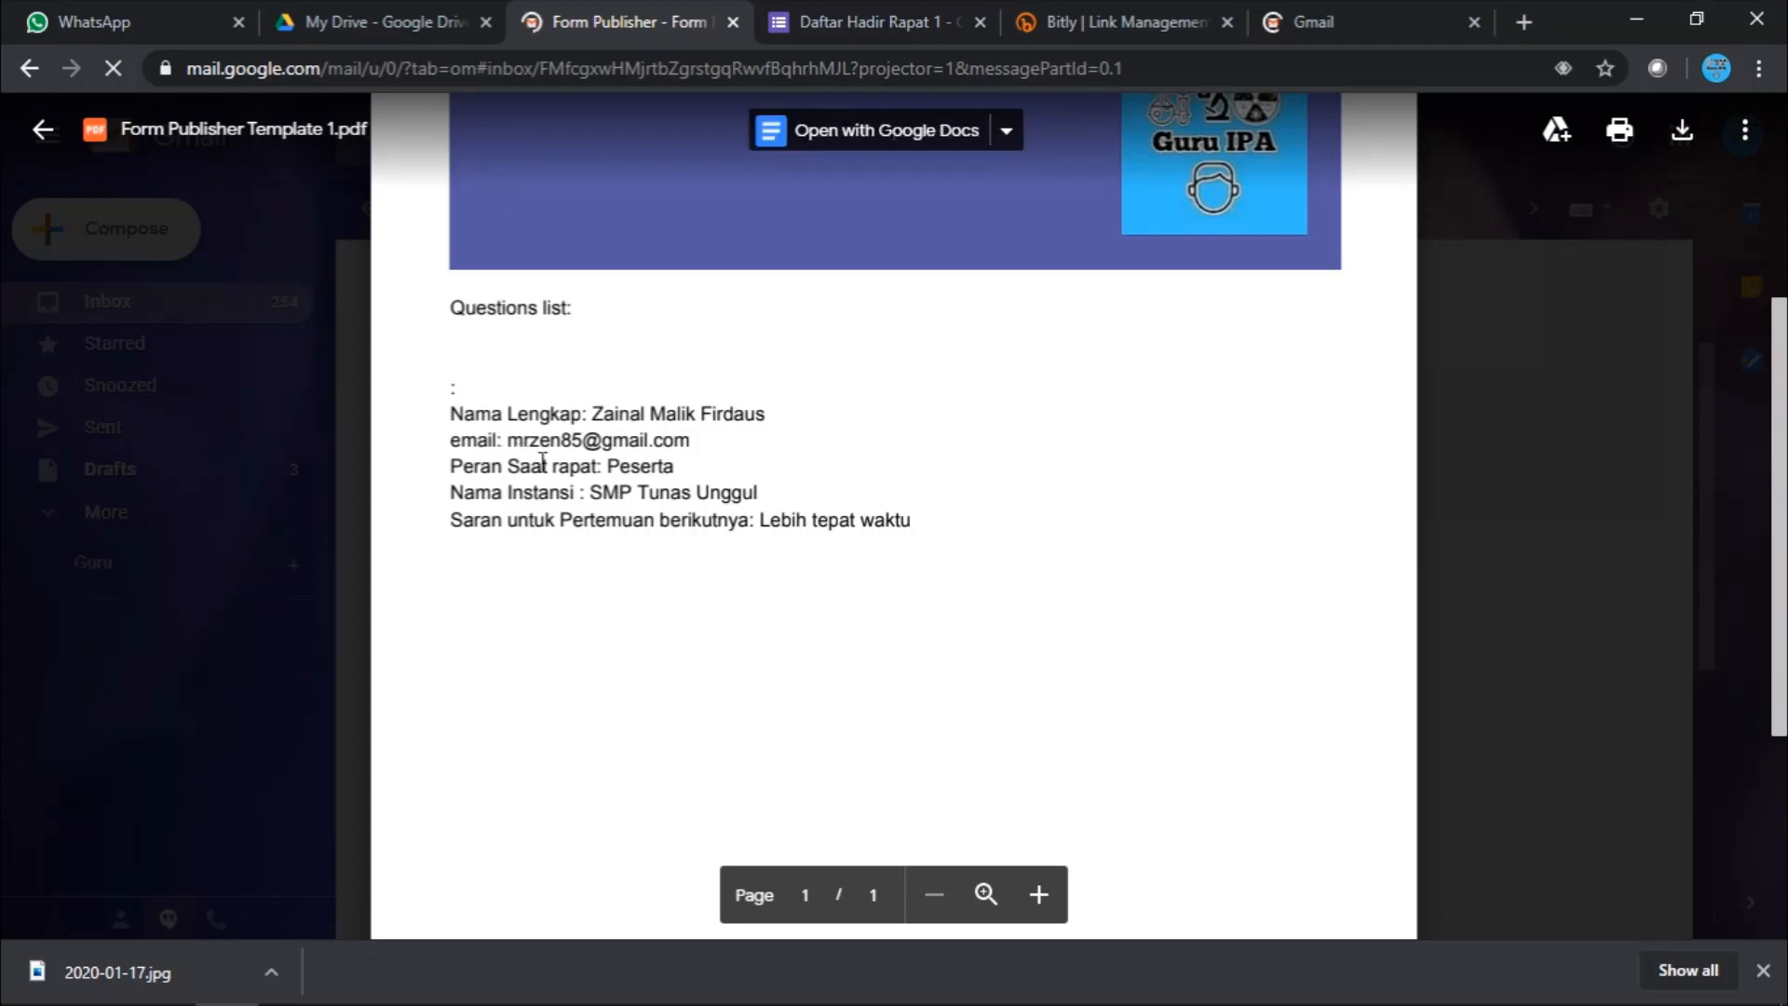
scroll(770, 499, "up", 4)
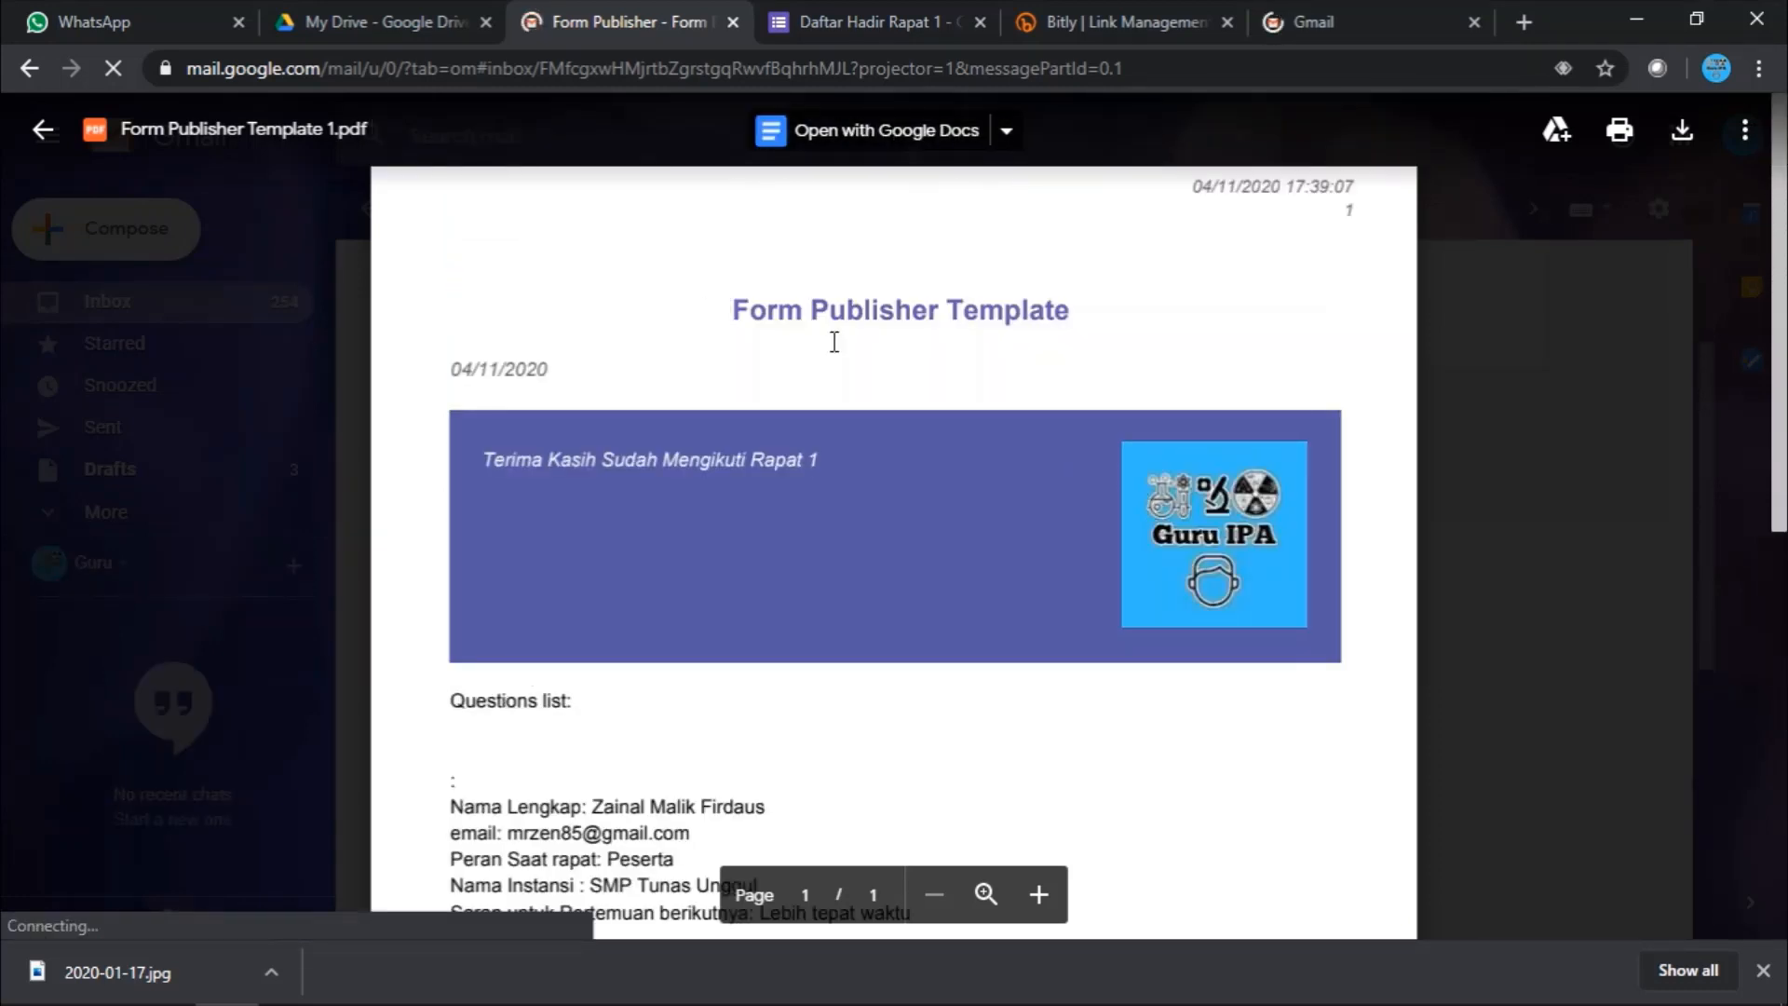
scroll(918, 367, "down", 4)
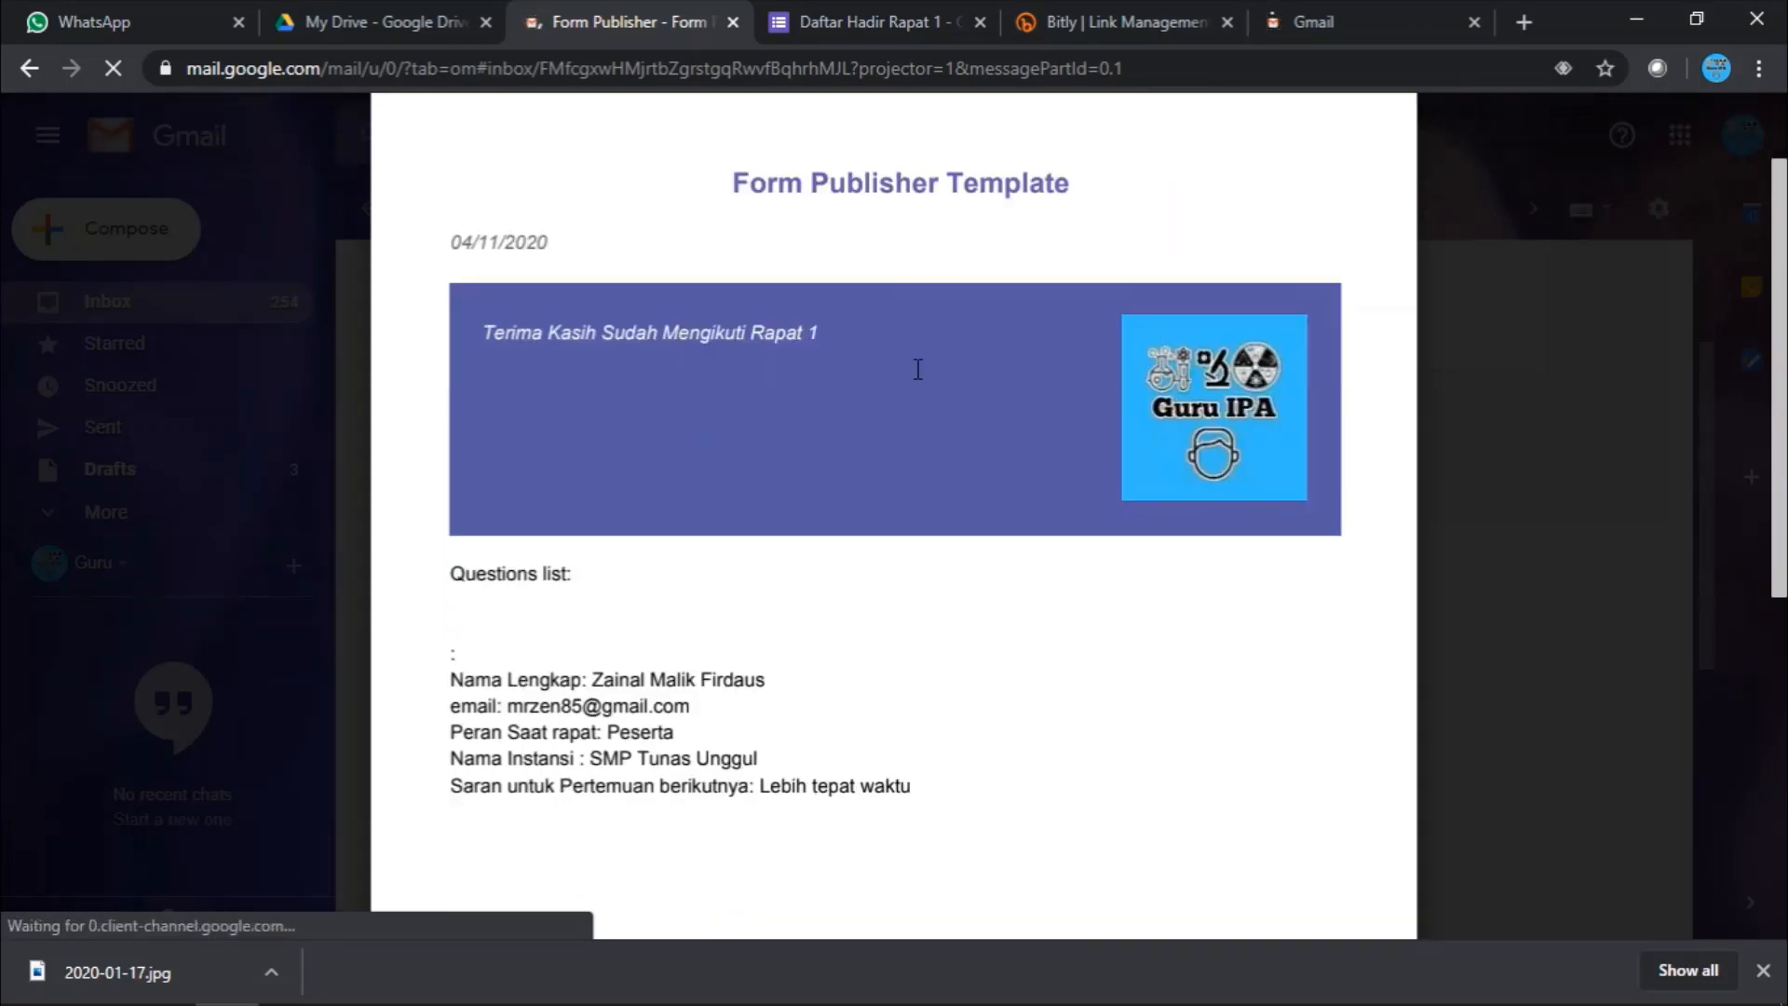
scroll(918, 368, "up", 2)
scroll(919, 368, "up", 3)
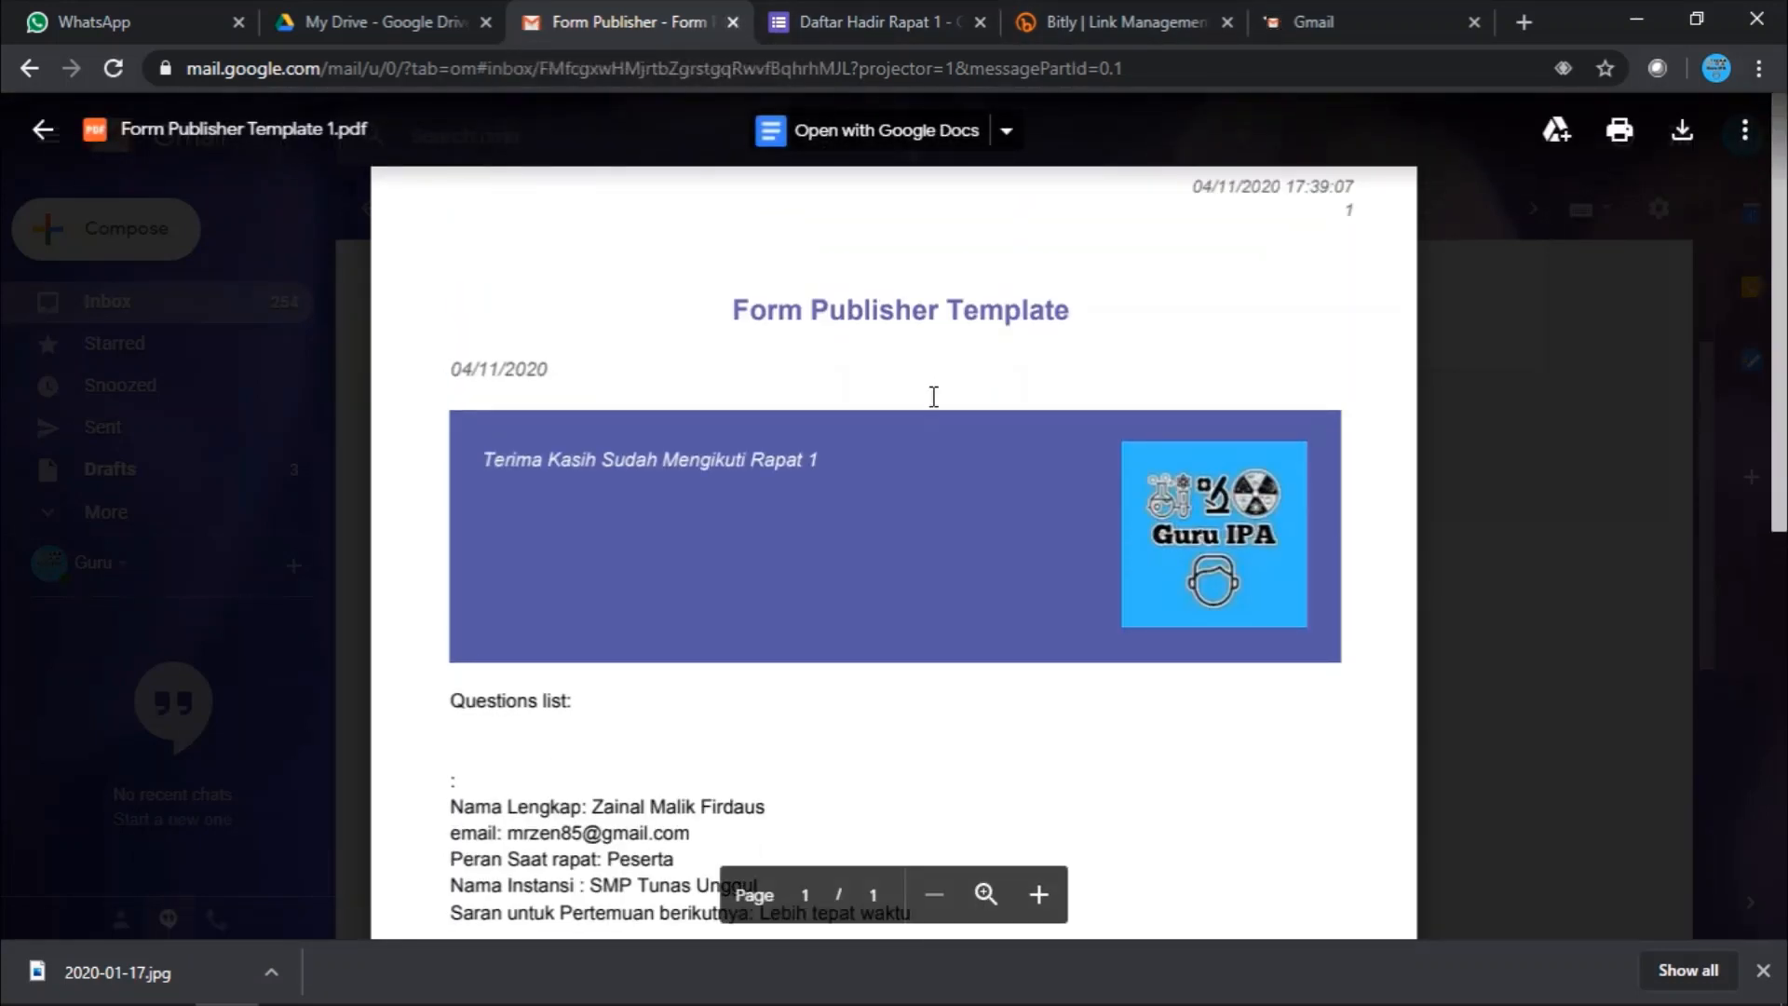
scroll(933, 395, "down", 3)
scroll(933, 396, "up", 2)
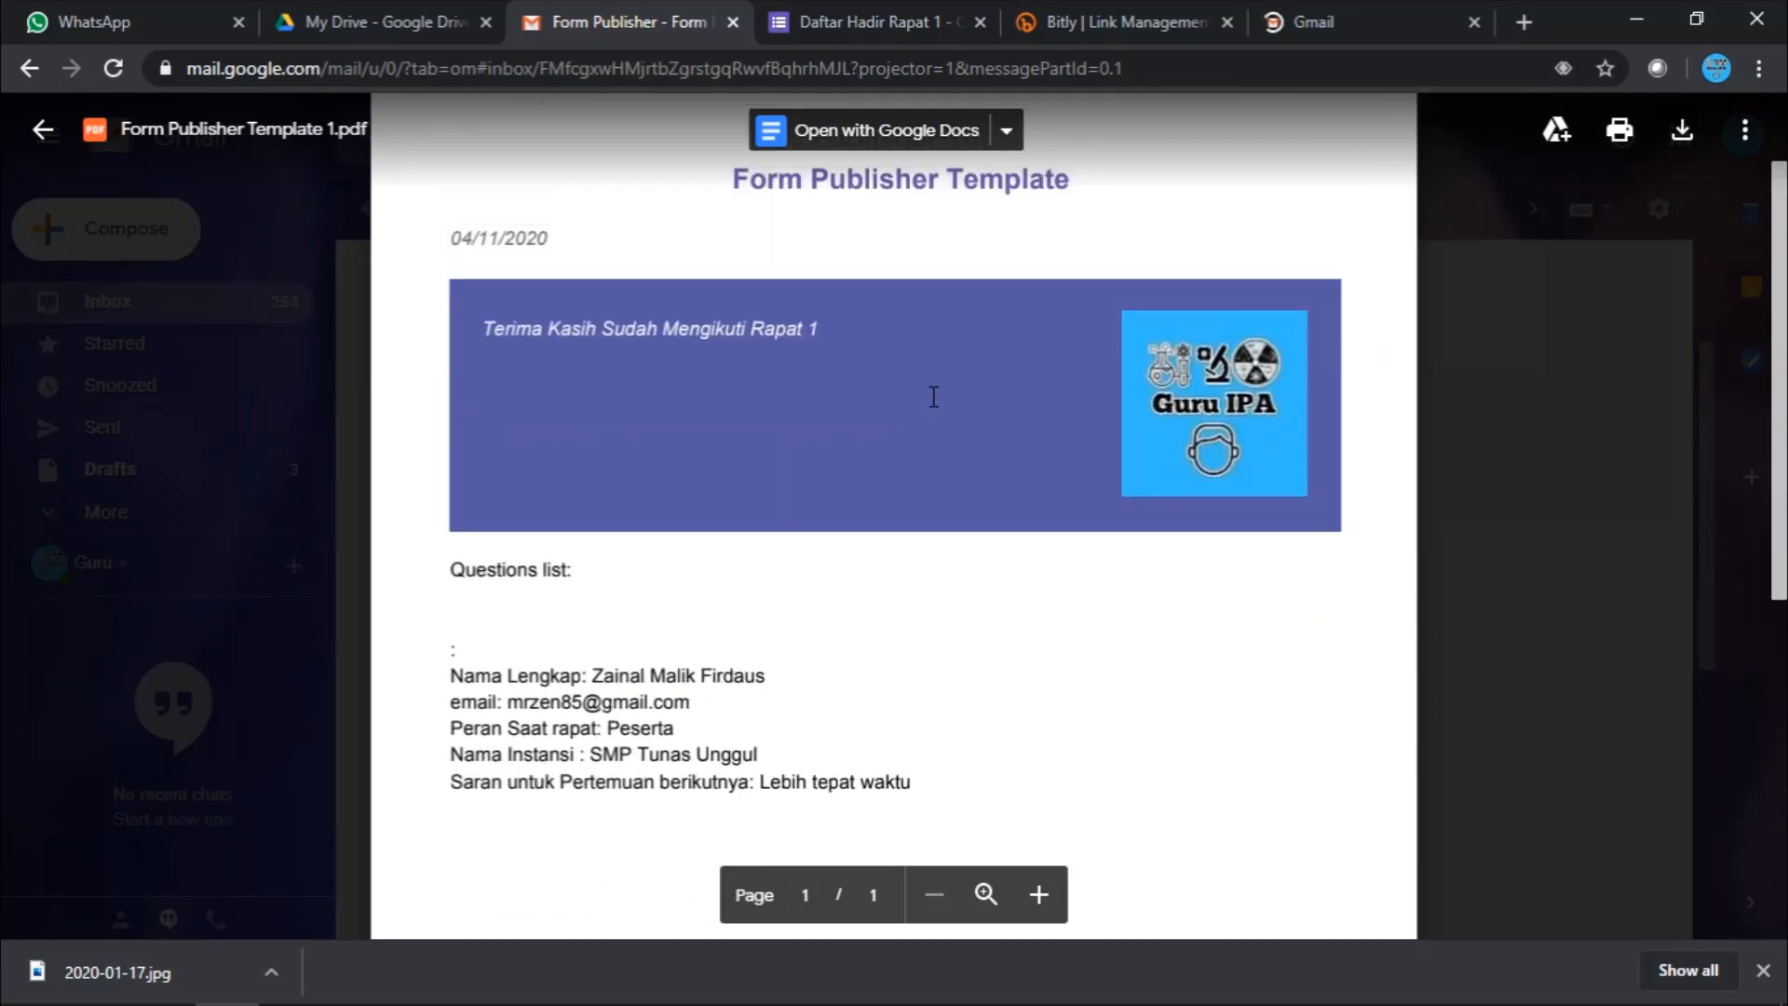
scroll(933, 396, "down", 3)
scroll(934, 396, "up", 4)
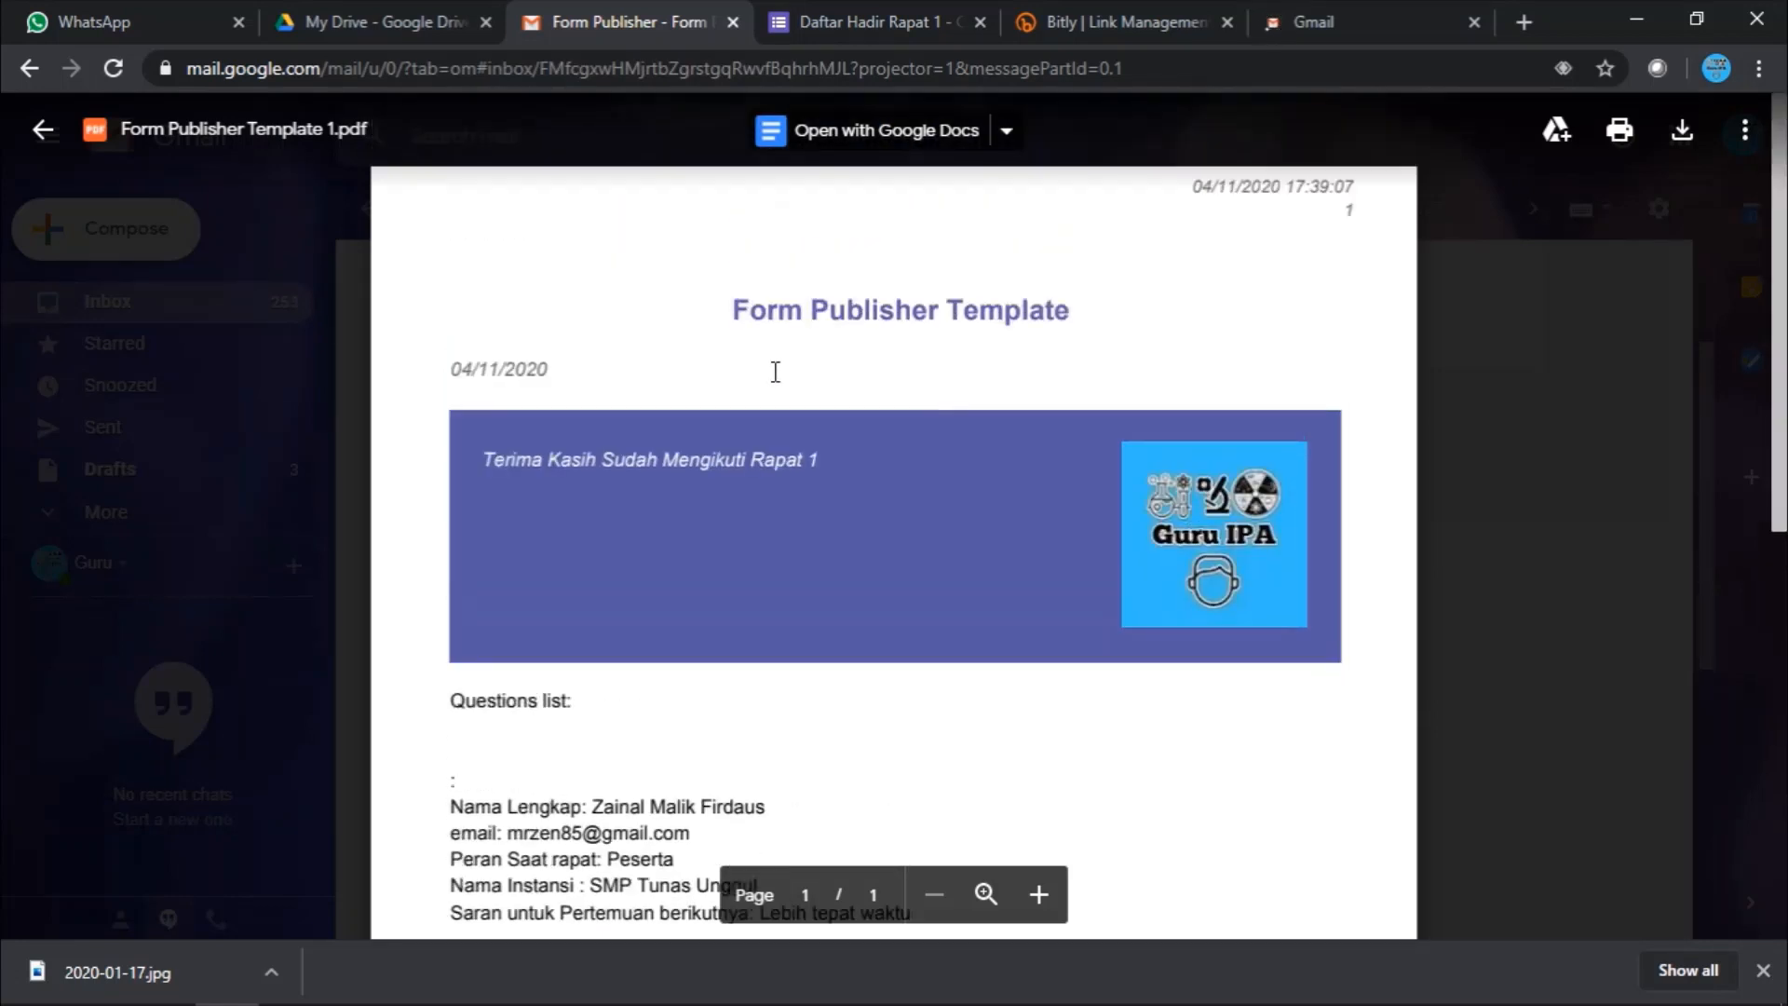
scroll(776, 387, "down", 3)
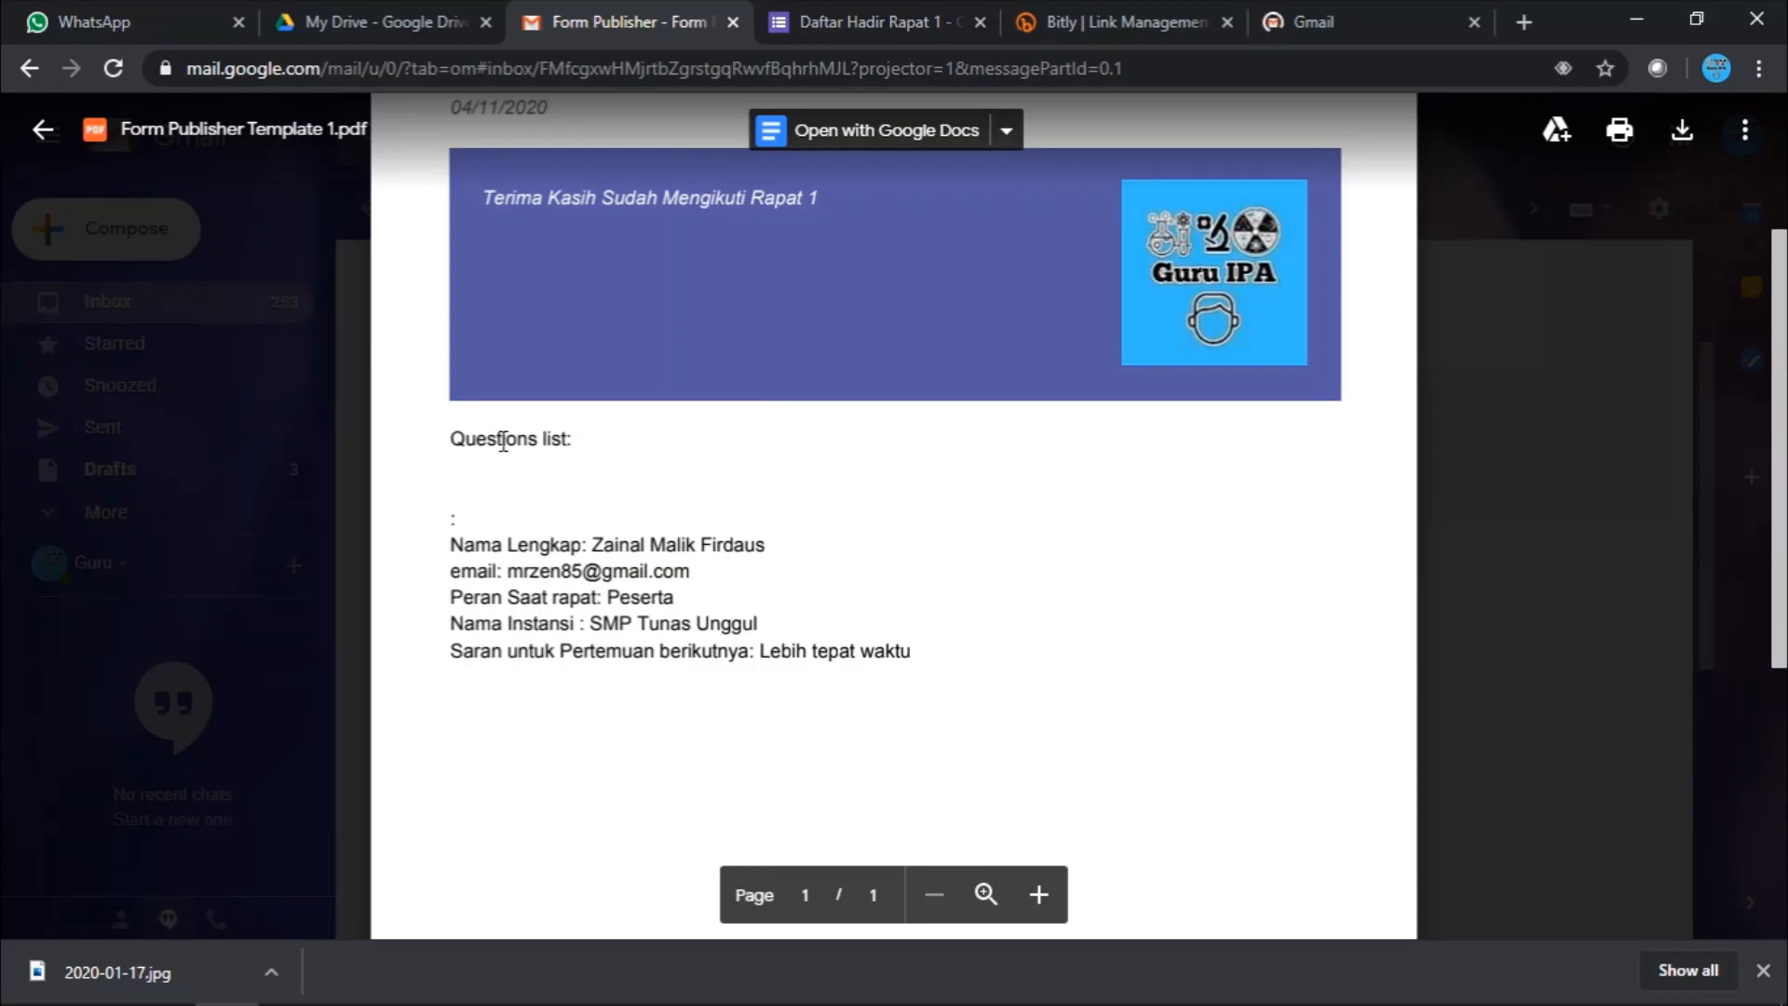
scroll(529, 424, "up", 2)
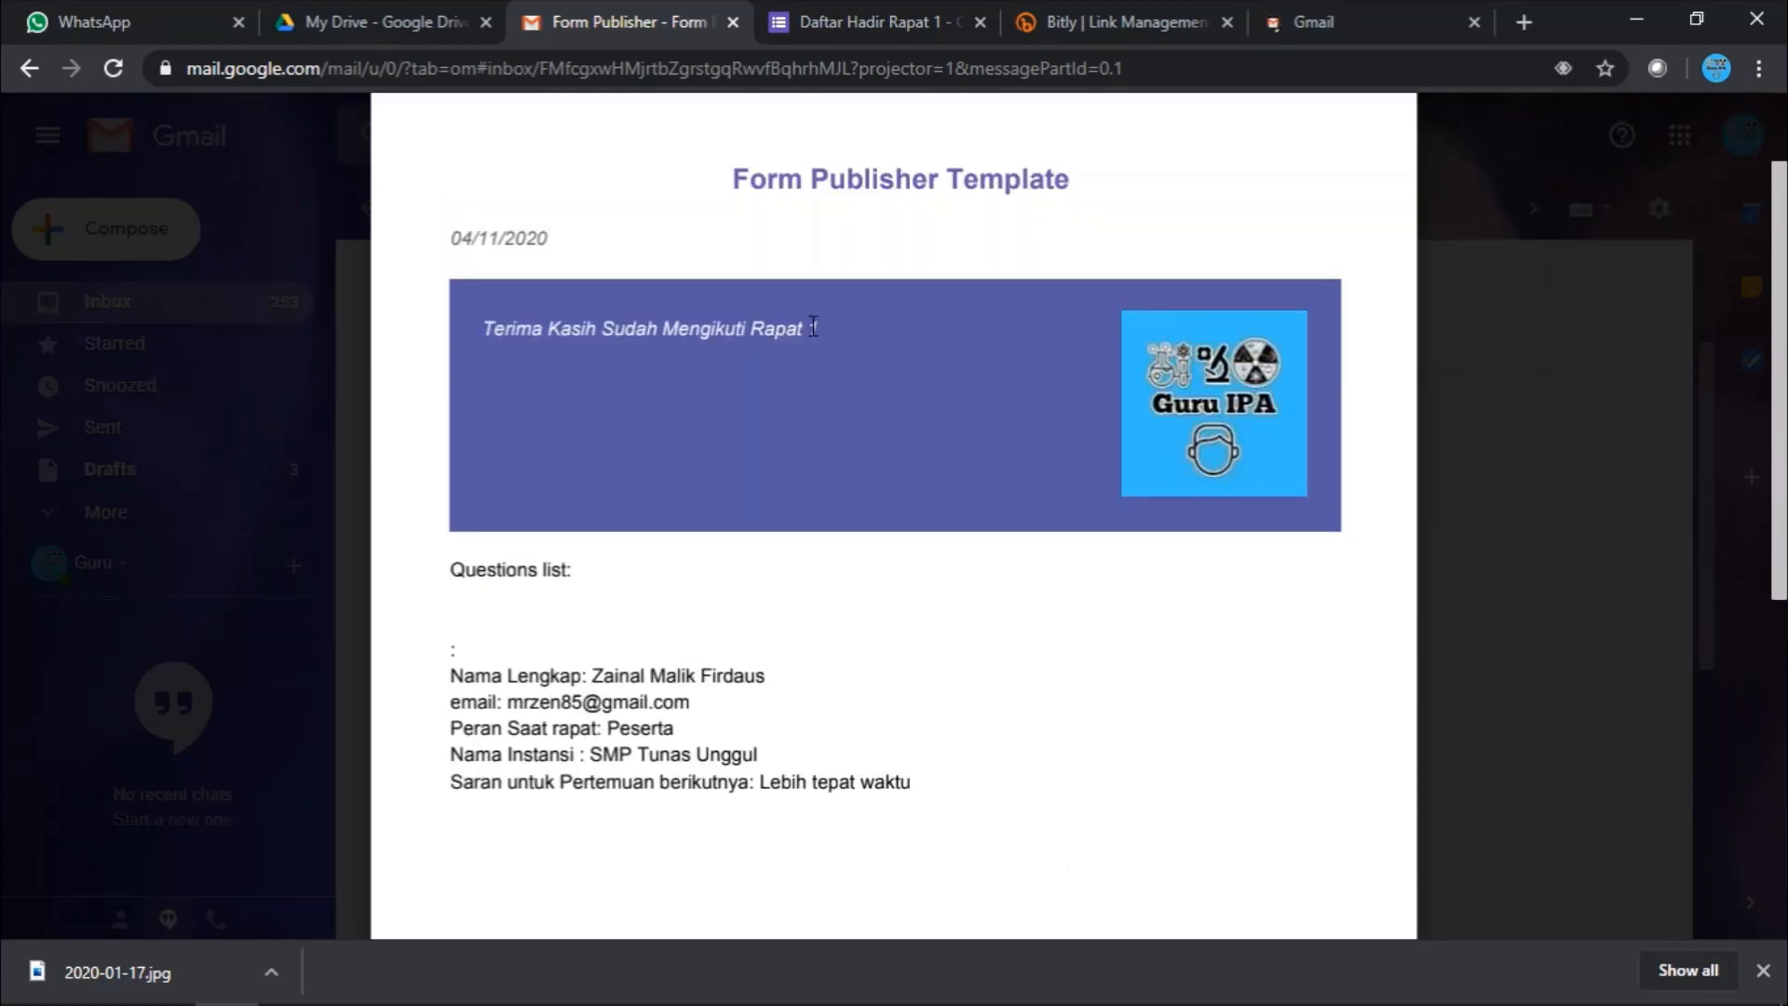
scroll(1206, 428, "down", 2)
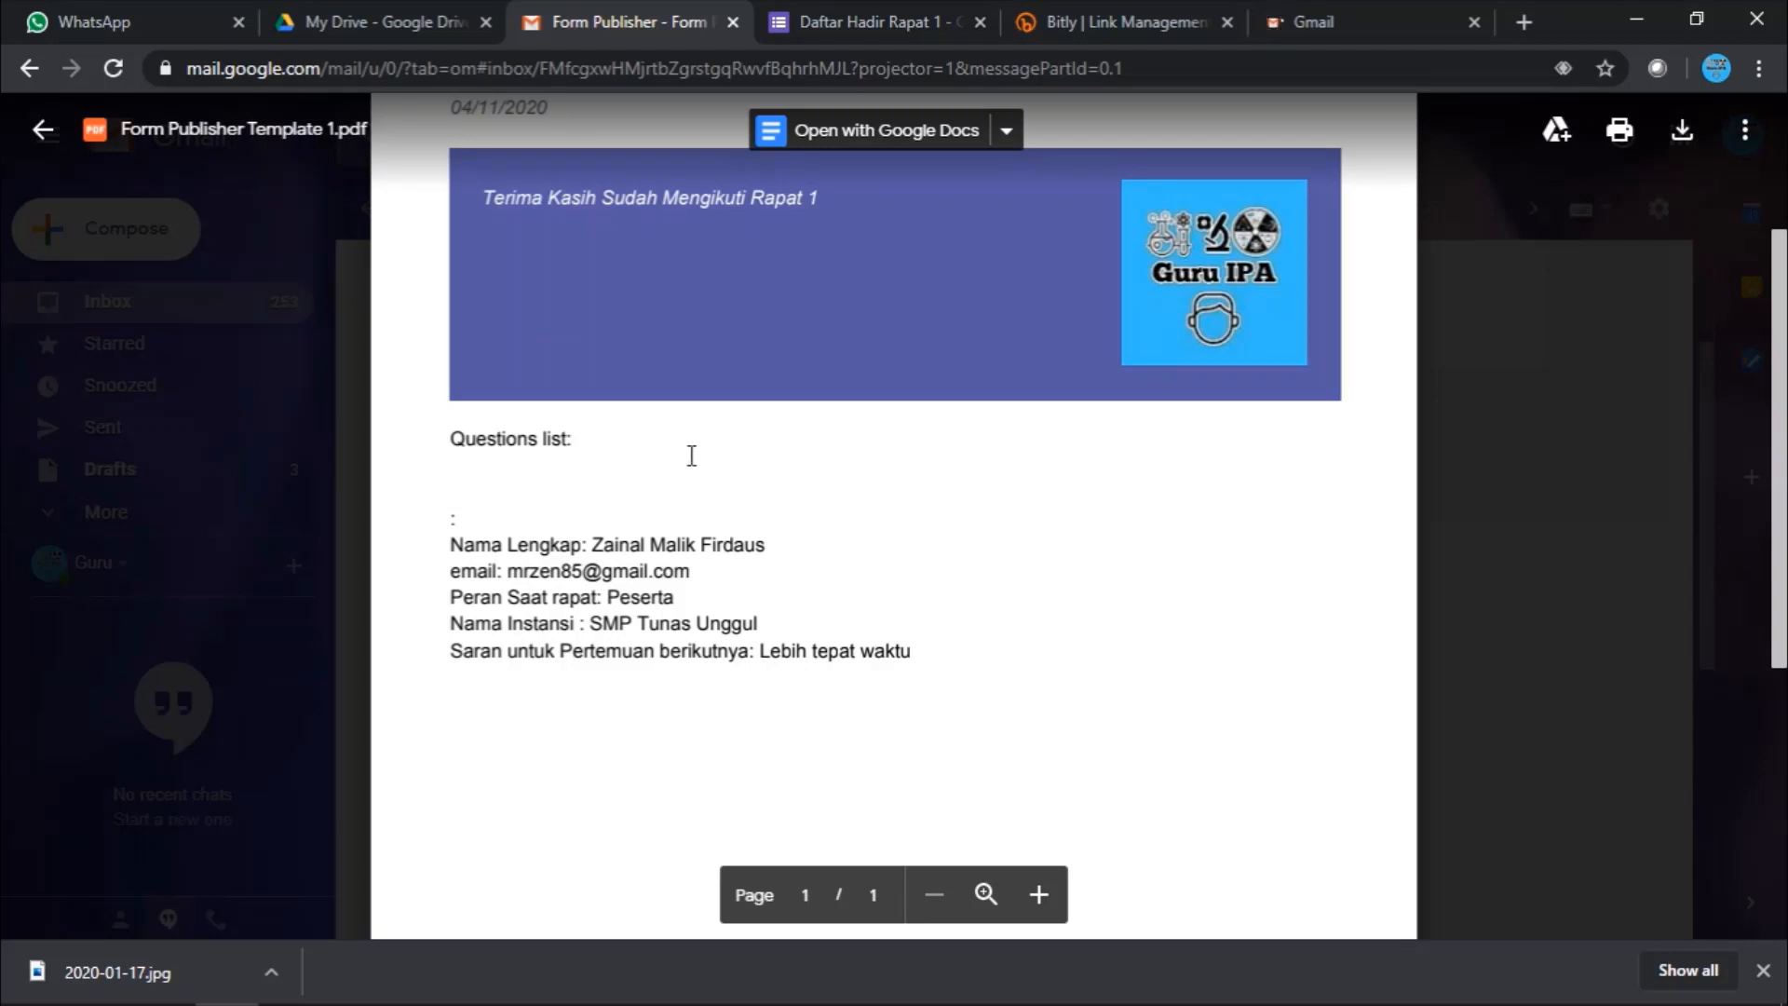
- Highlight the name and email answers in the PDF, then move to the respondent's inbox
left_click_drag(454, 544, 745, 601)
left_click(690, 635)
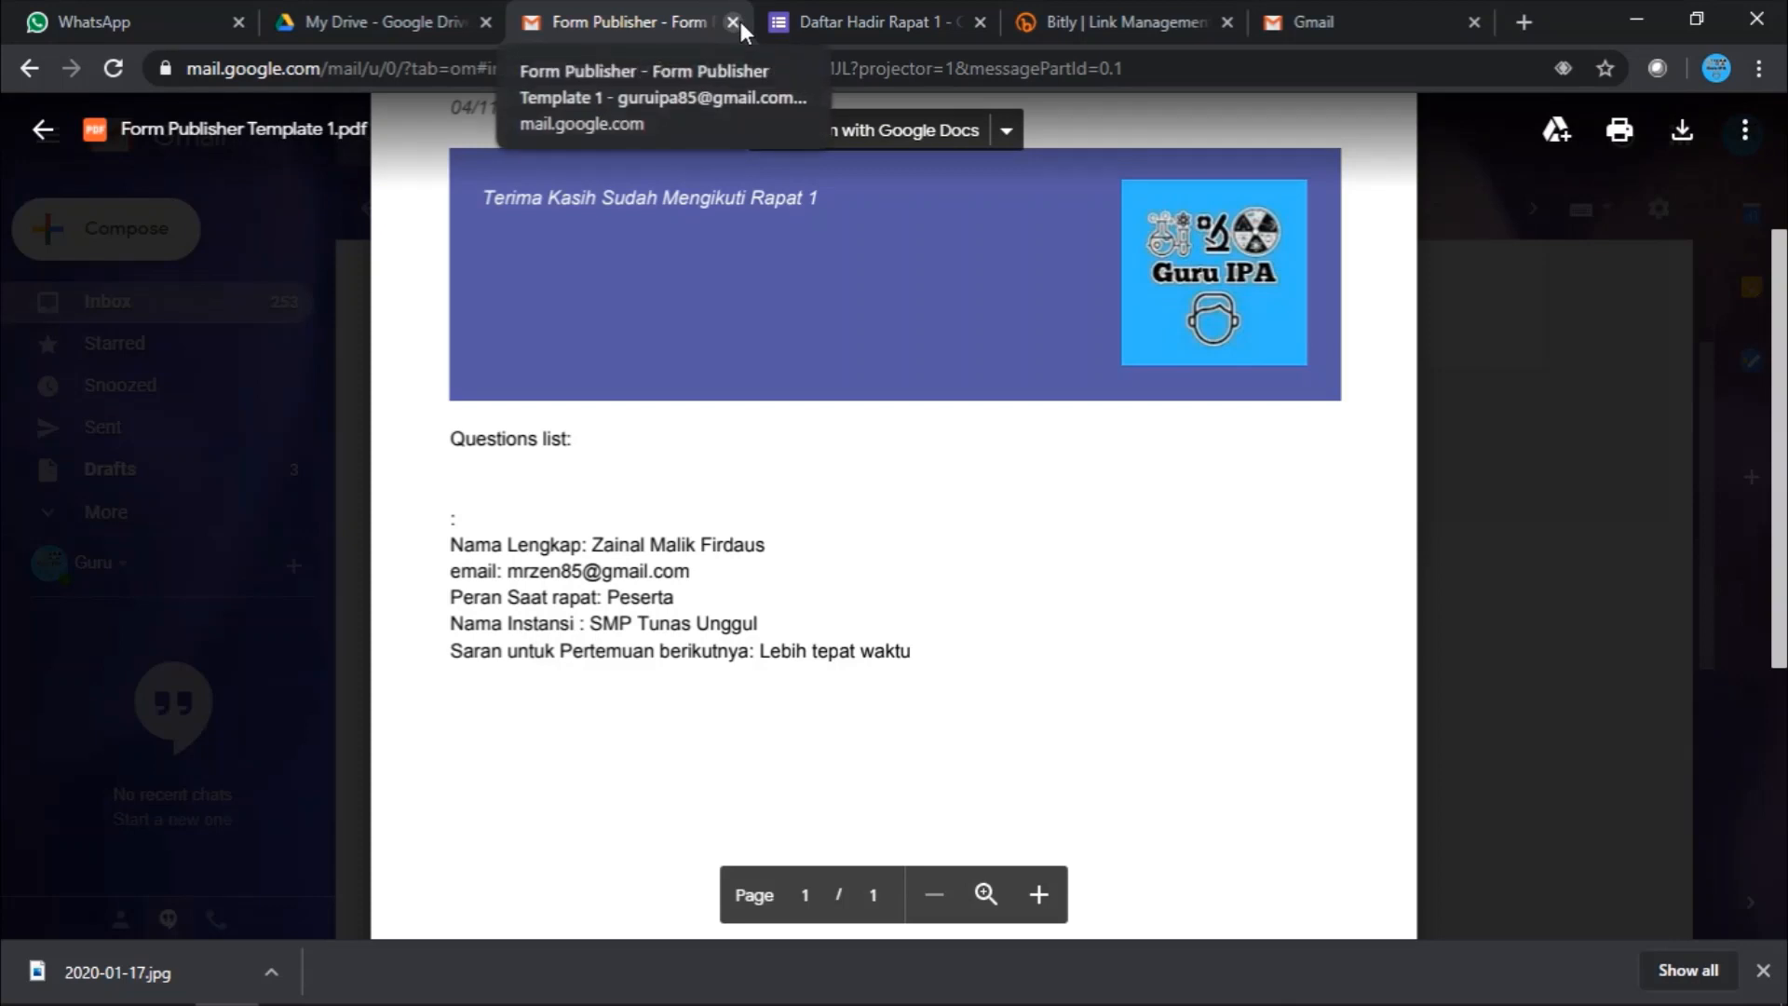
left_click(1355, 15)
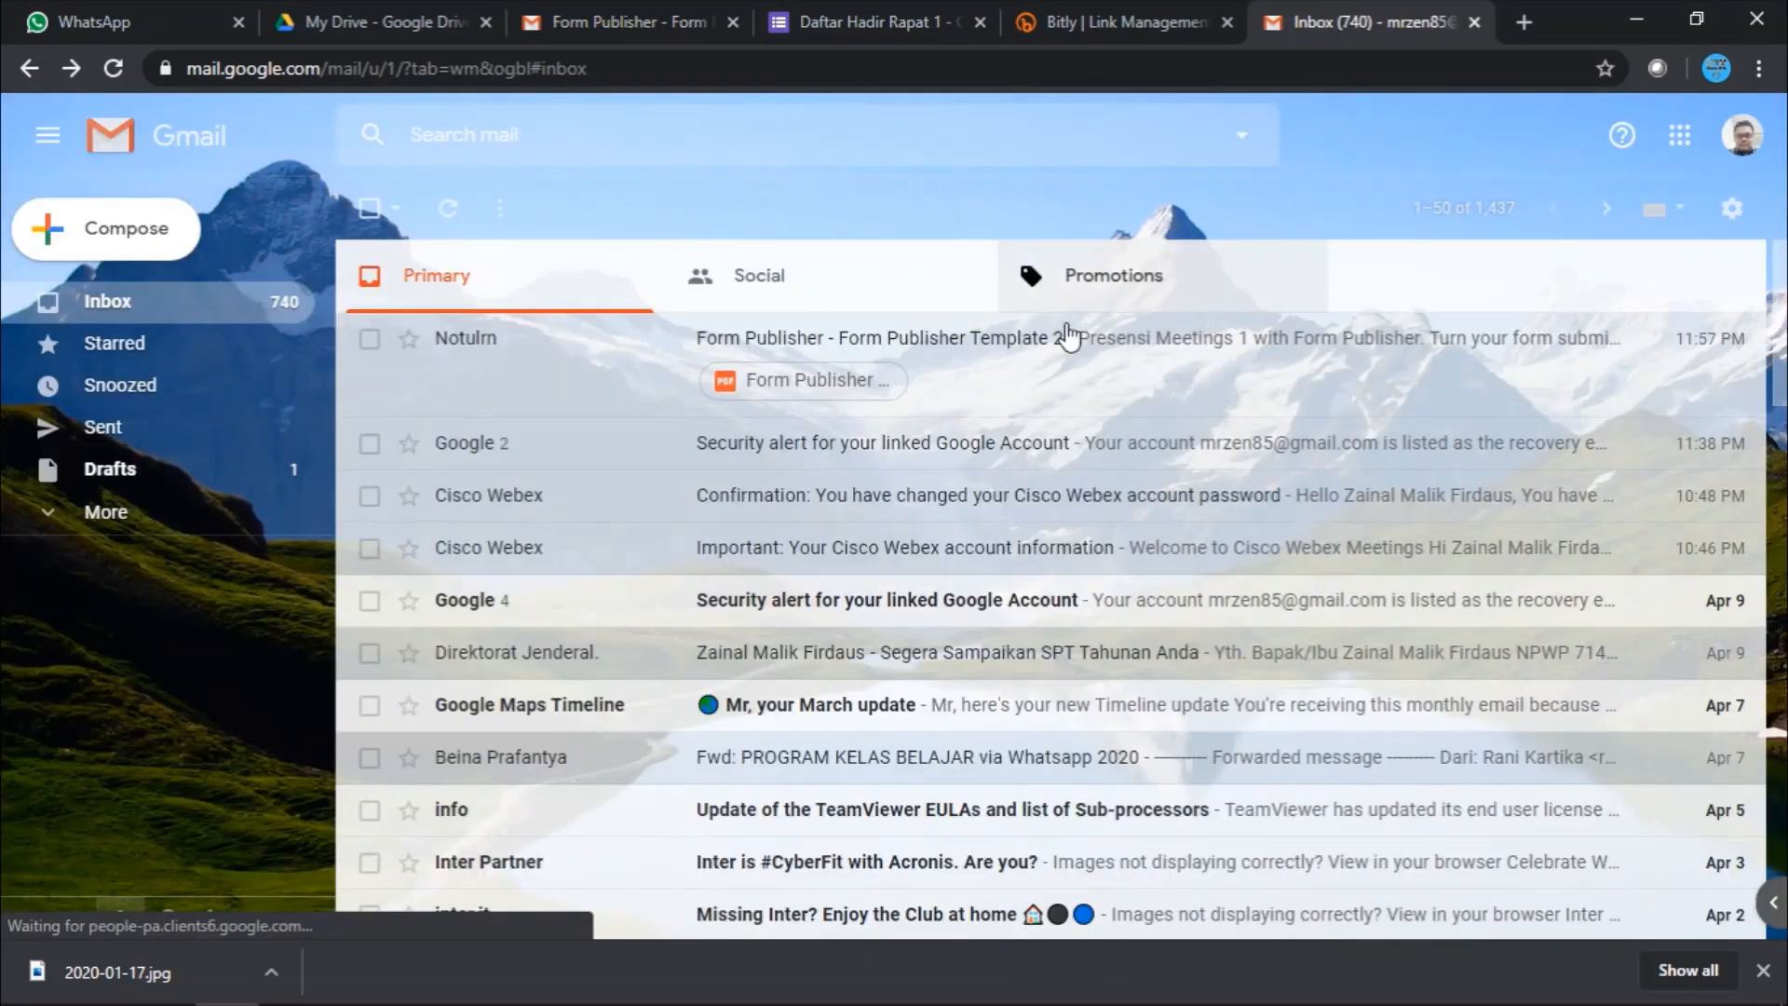
- Reload the respondent's inbox so the new Form Publisher Template 2 email appears
left_click(106, 73)
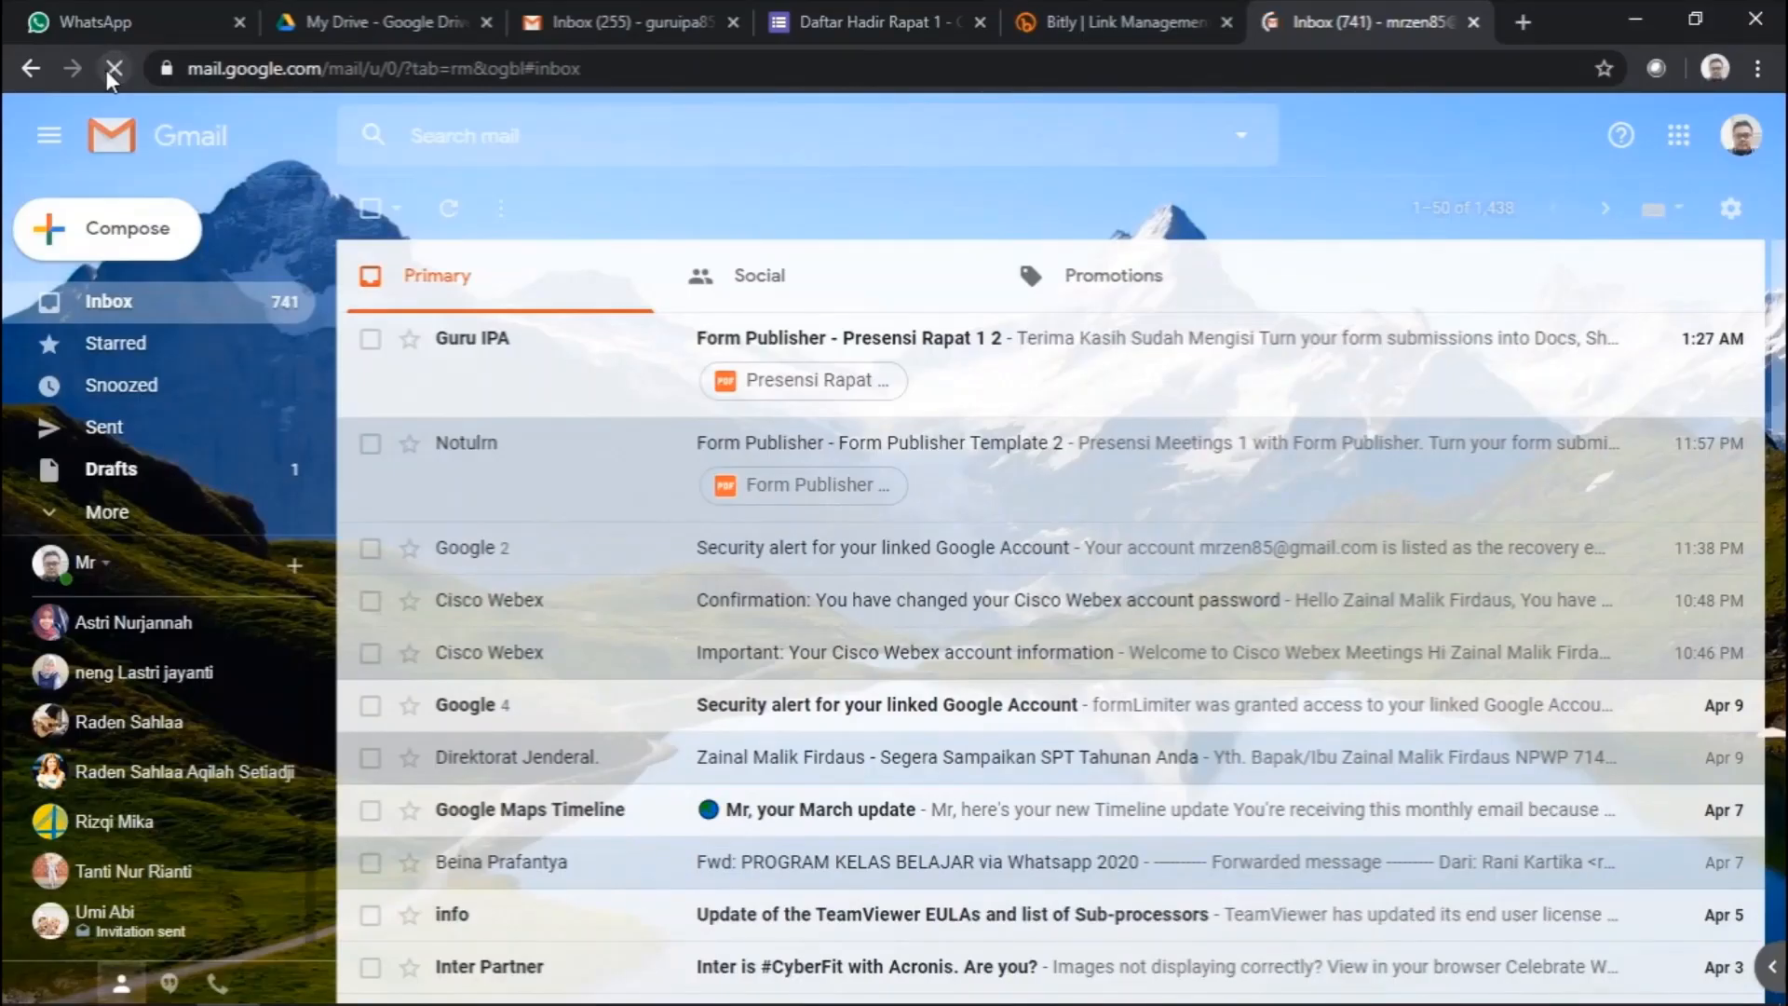
- Refresh, open the 'Form Publisher - Presensi Rapat 1 2' email, and preview Presensi Rapat 1 2.pdf
left_click(106, 70)
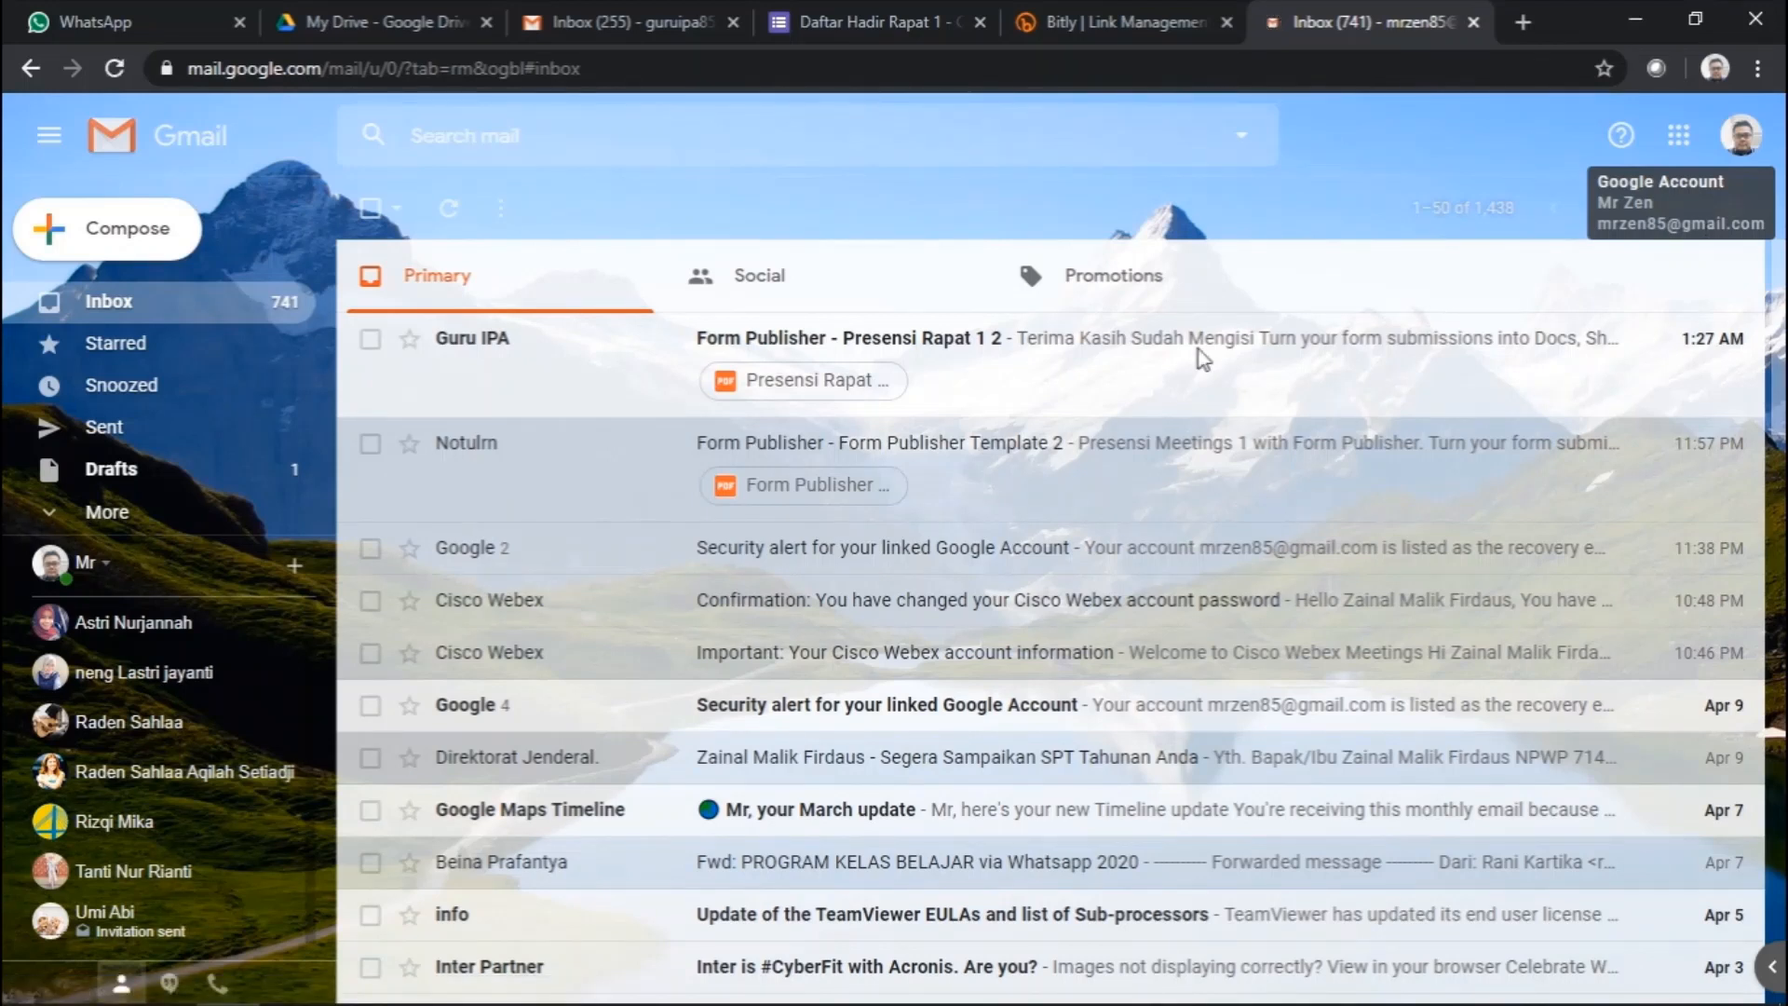
left_click(990, 345)
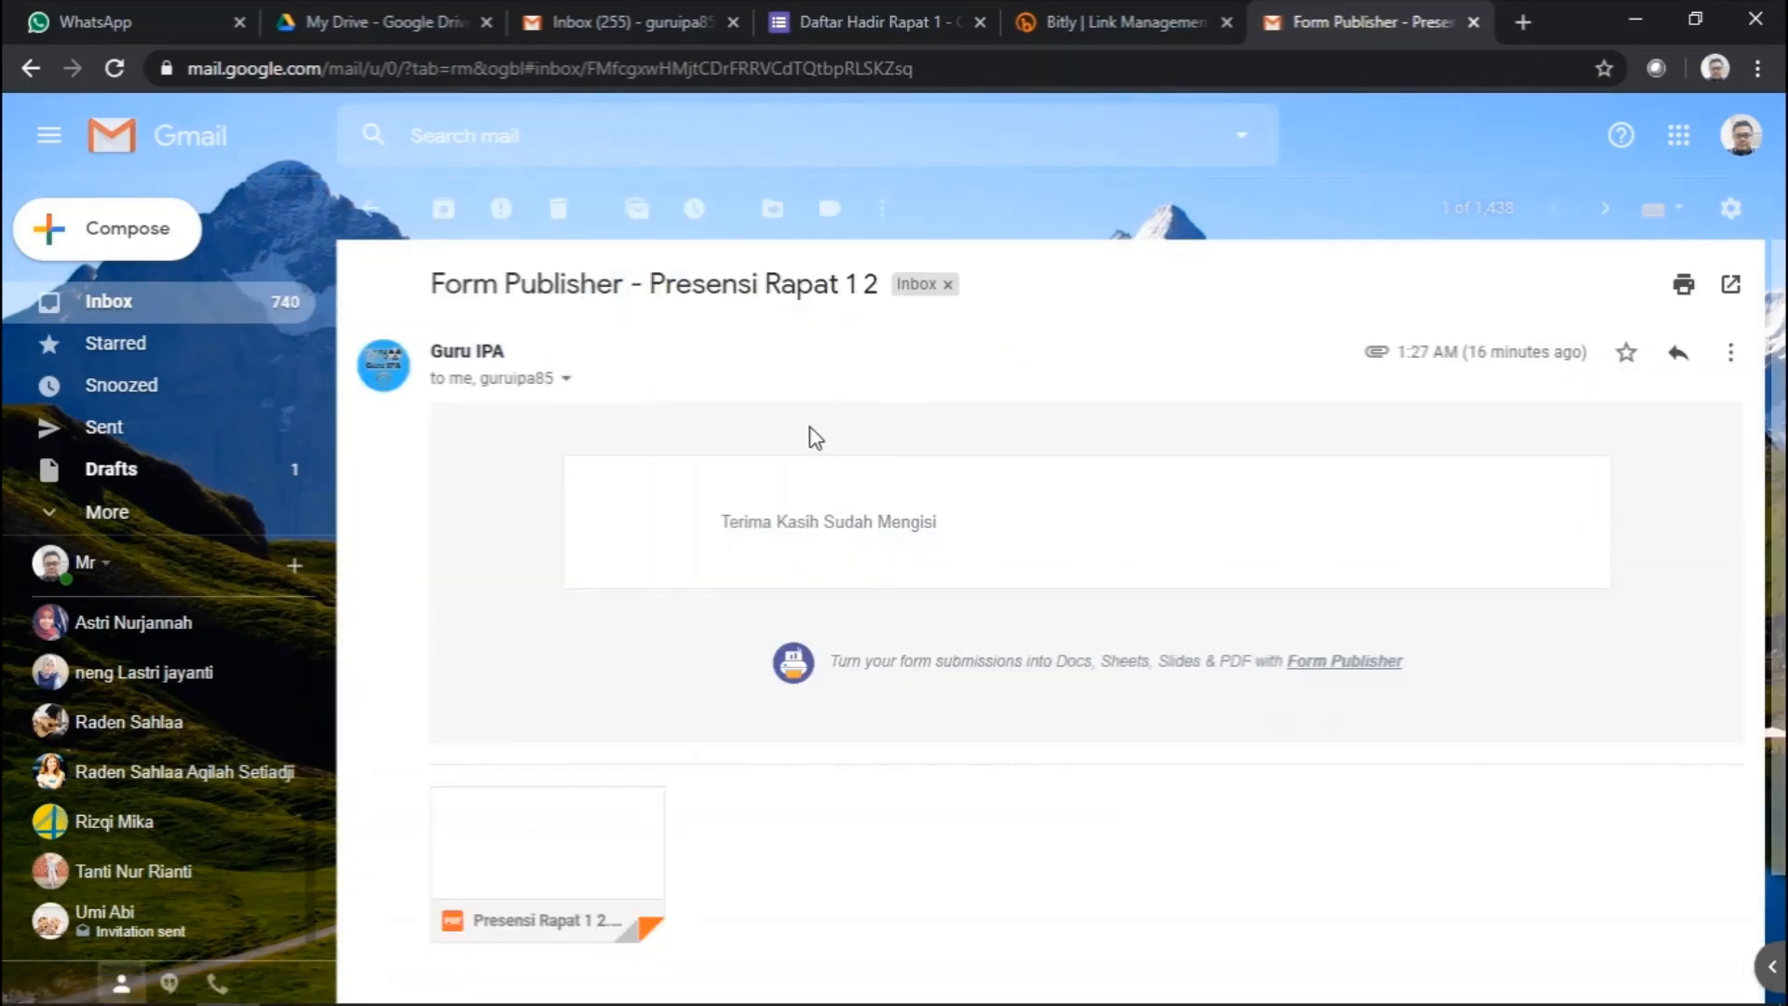
left_click(568, 843)
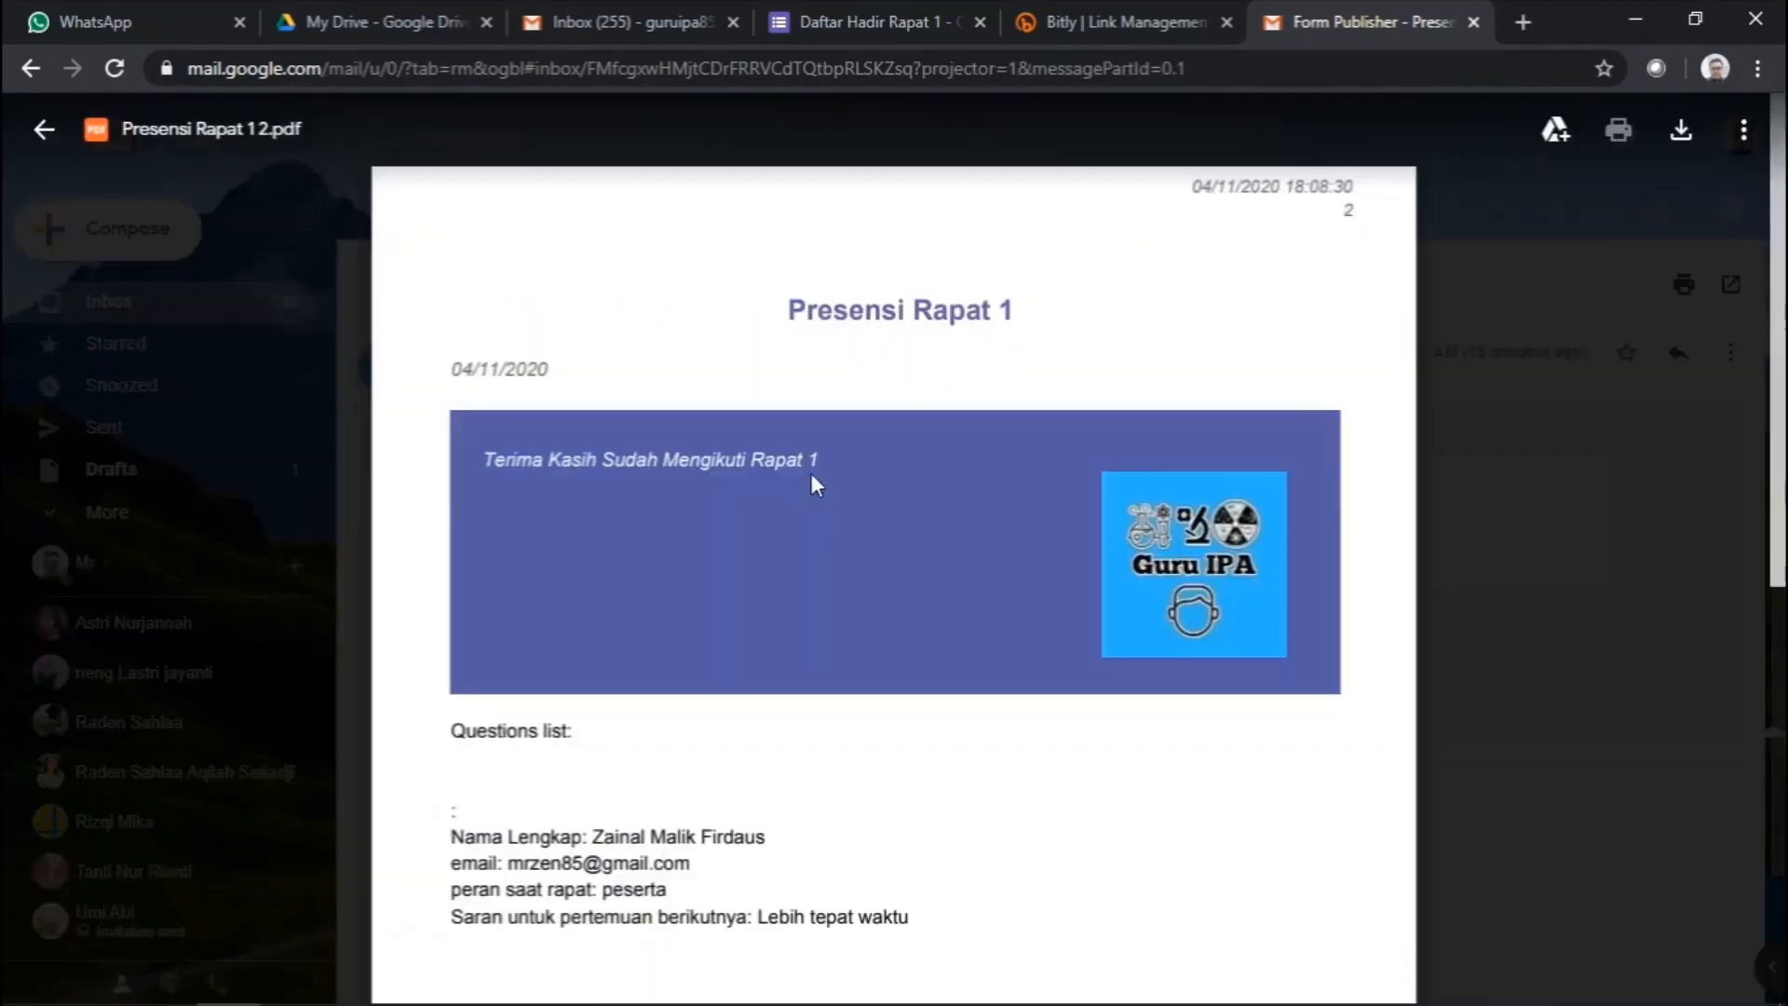
- Read through the Presensi Rapat 1 2.pdf answers, then close the preview
scroll(1010, 522, "down", 5)
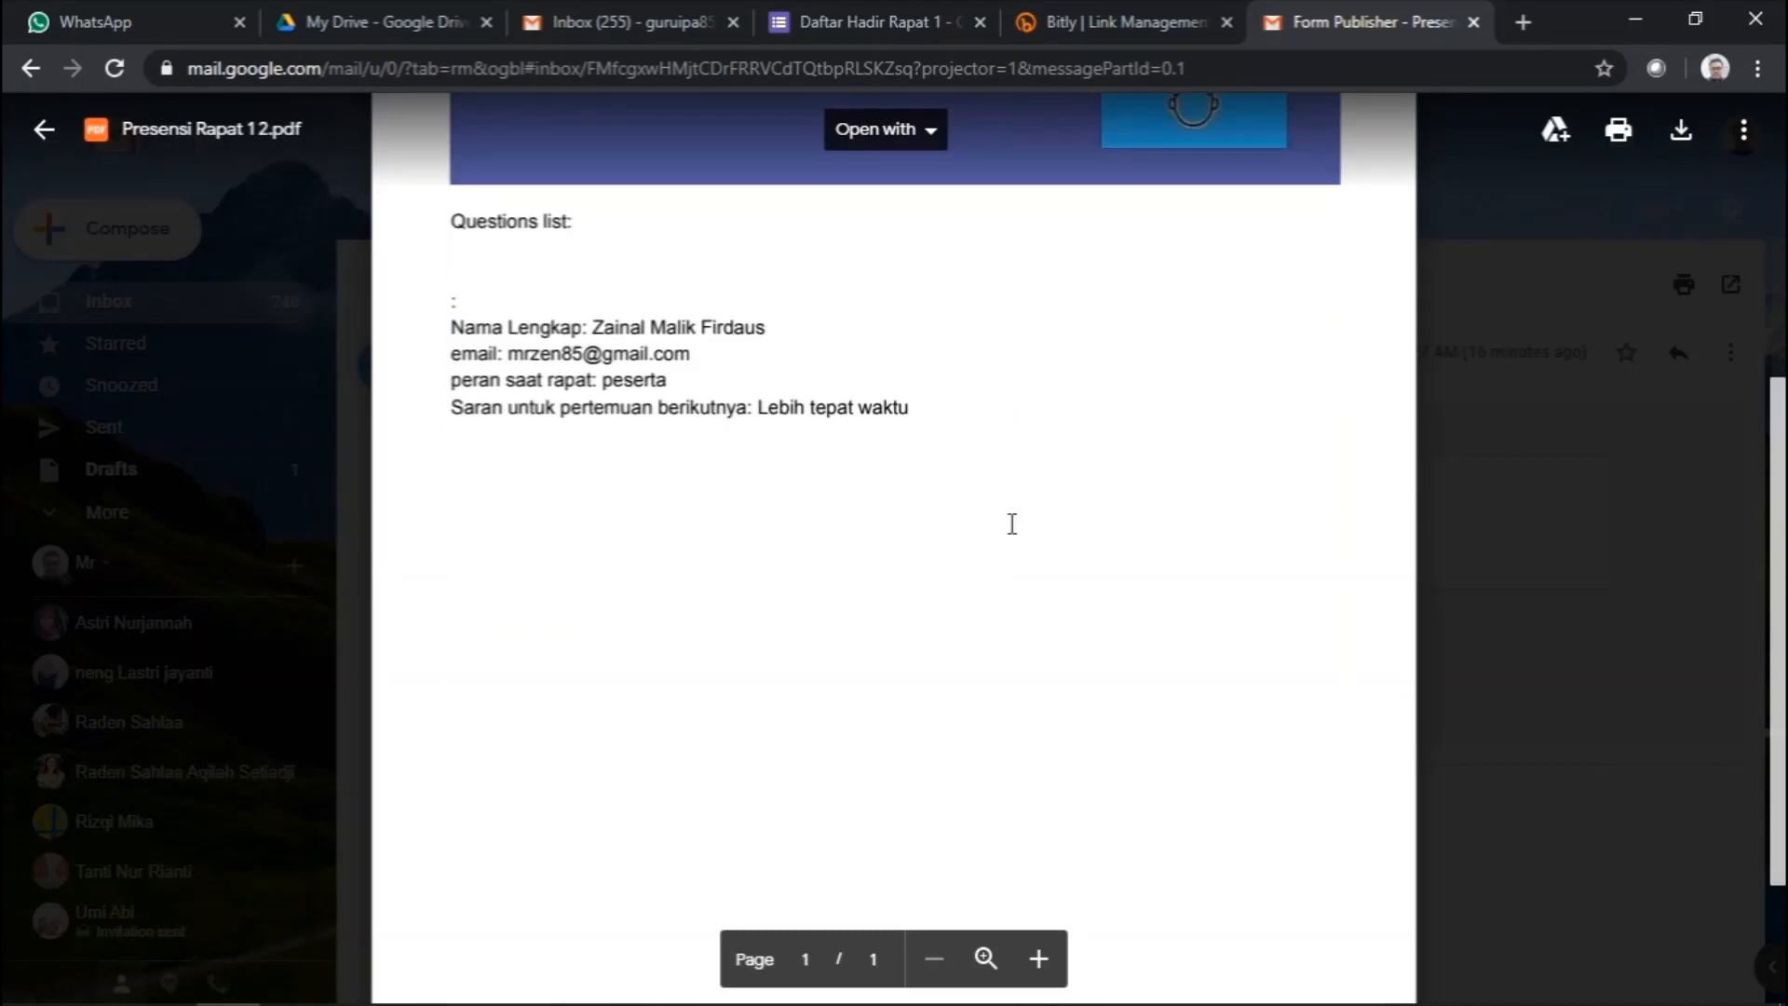
scroll(1011, 523, "up", 5)
scroll(1012, 523, "down", 6)
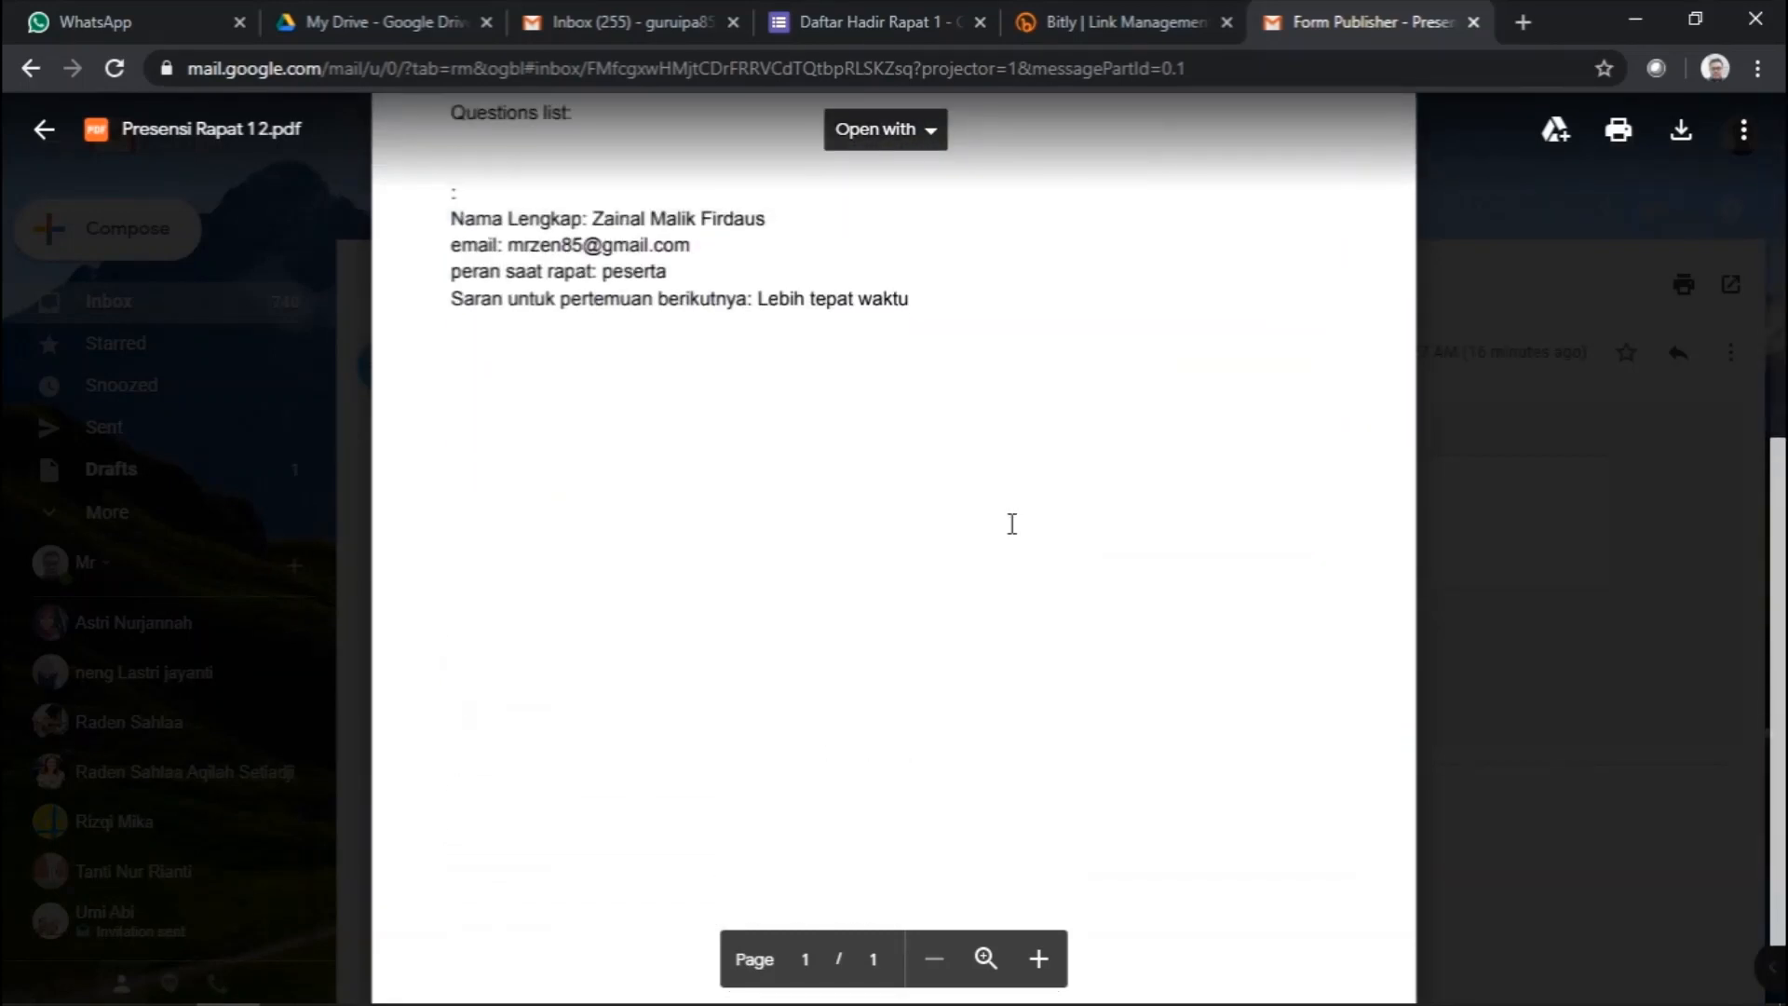
scroll(1011, 524, "up", 5)
scroll(801, 624, "down", 2)
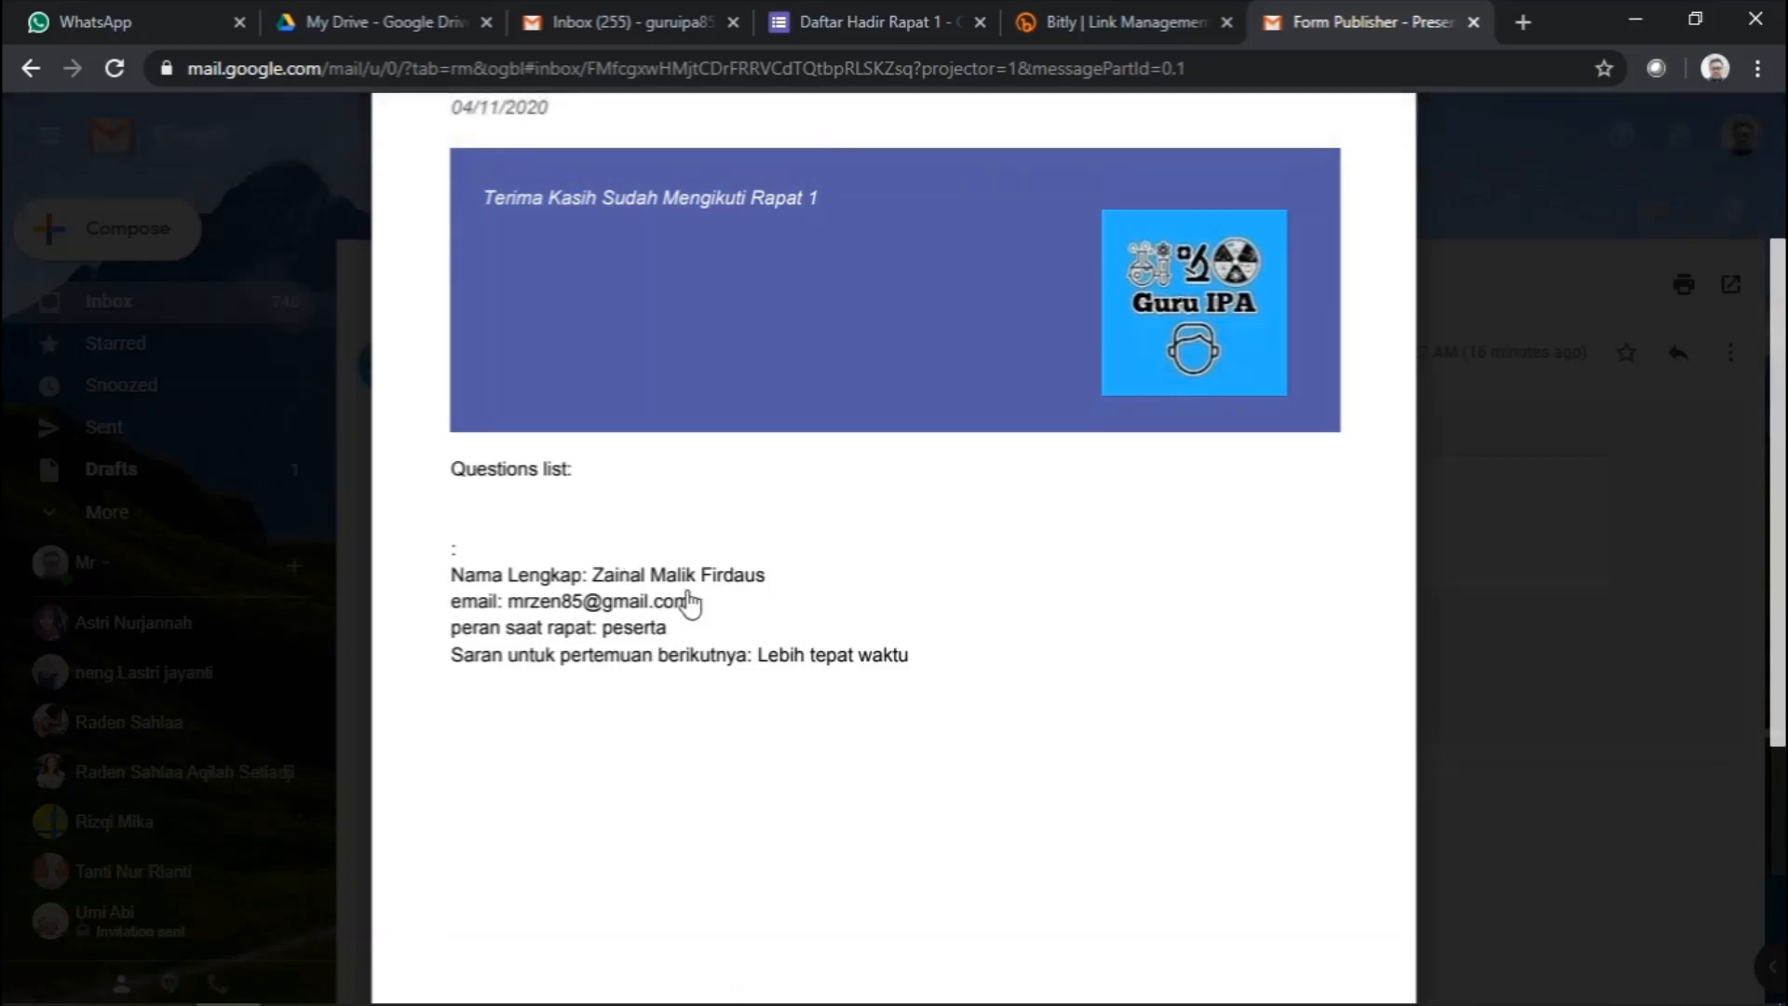
mouse_move(803, 475)
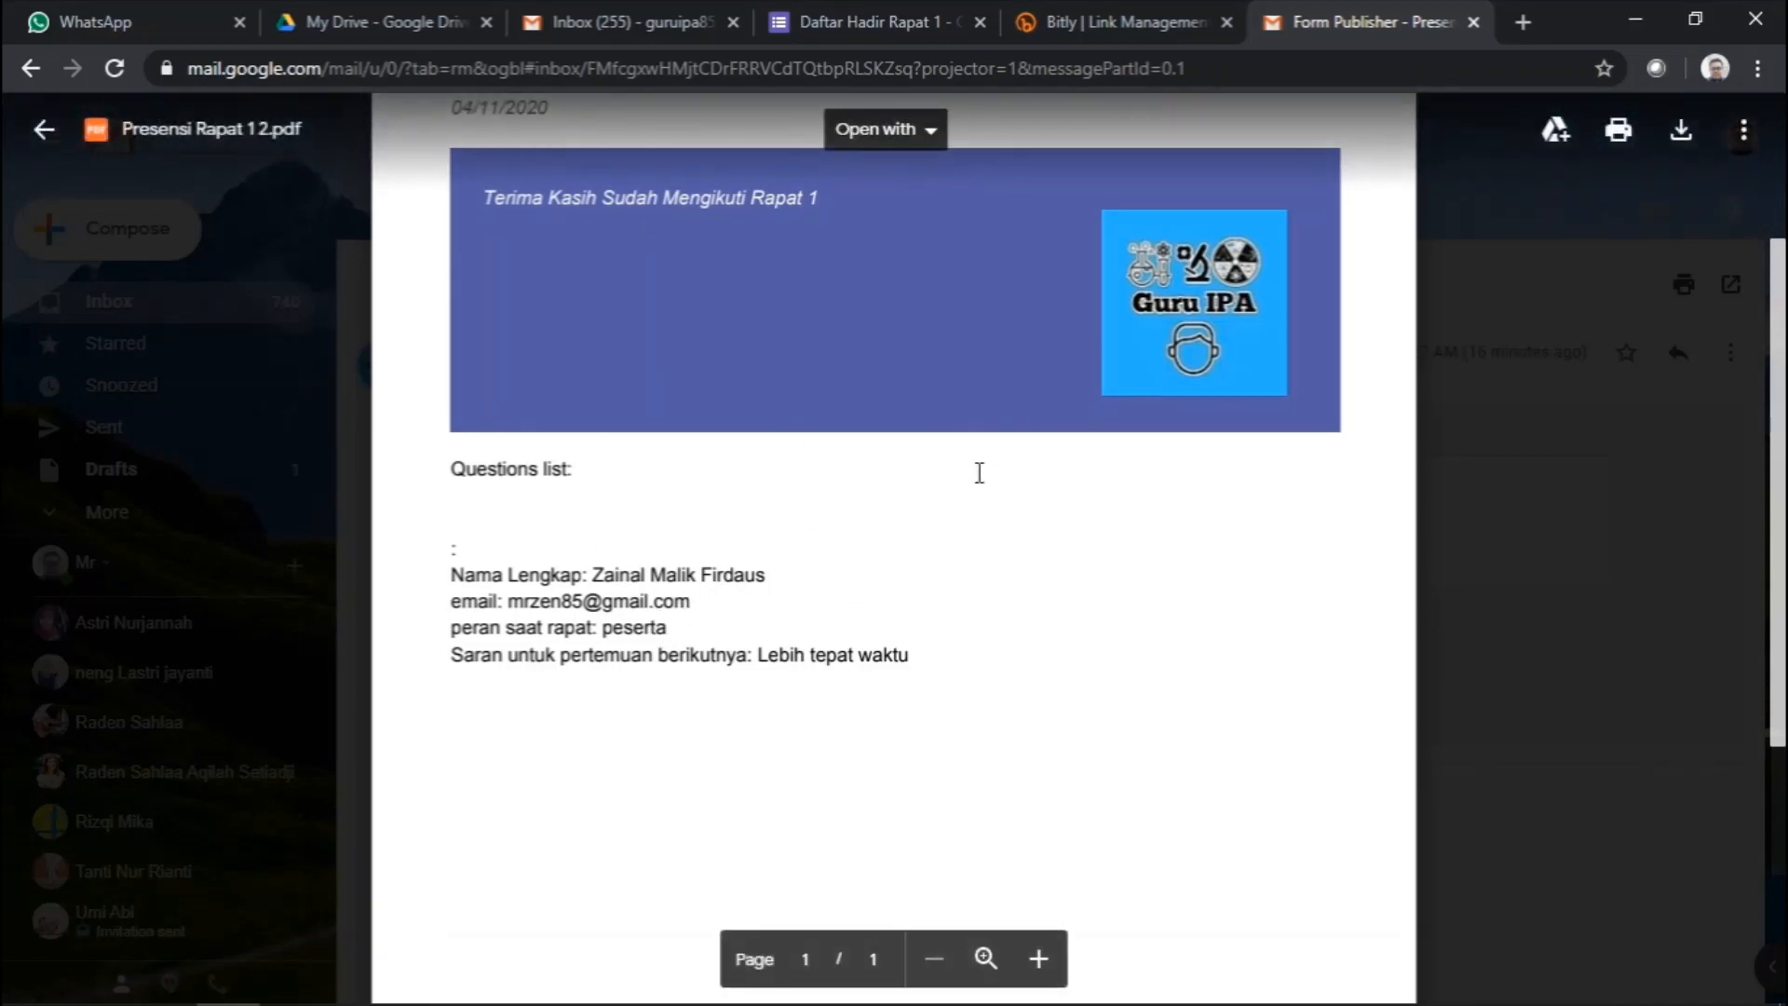
scroll(919, 564, "up", 1)
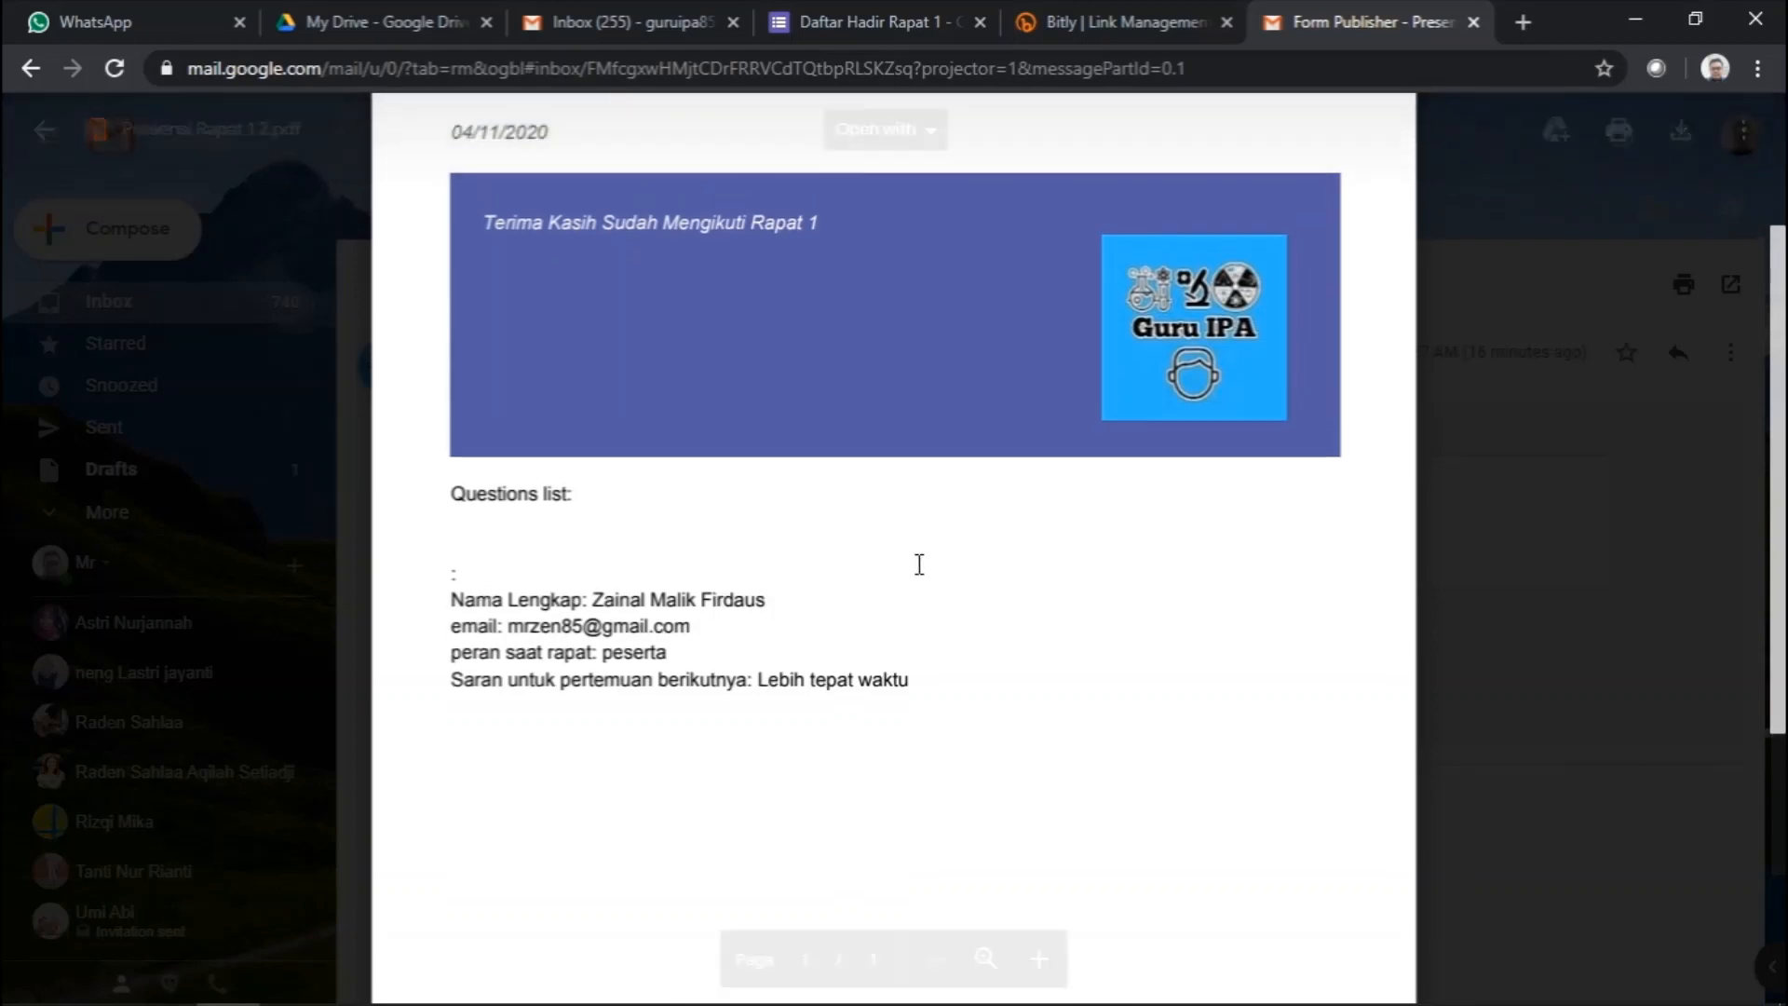
scroll(920, 564, "down", 1)
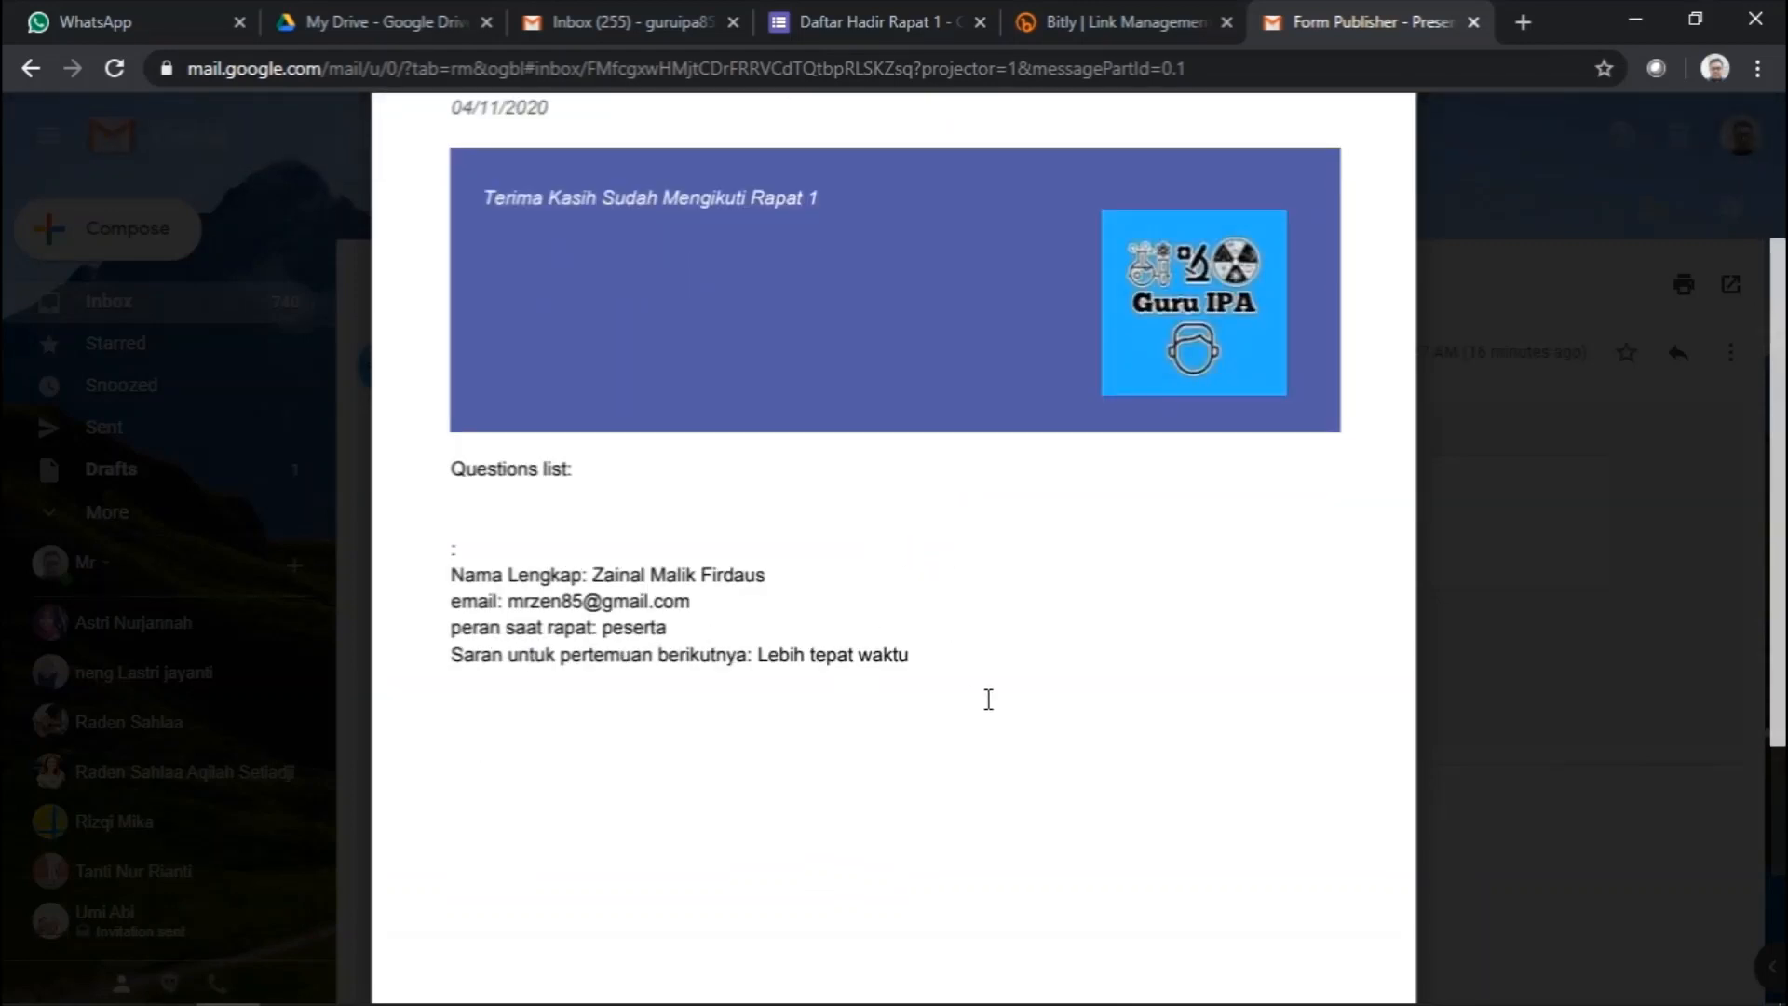
scroll(988, 699, "up", 2)
left_click(1563, 572)
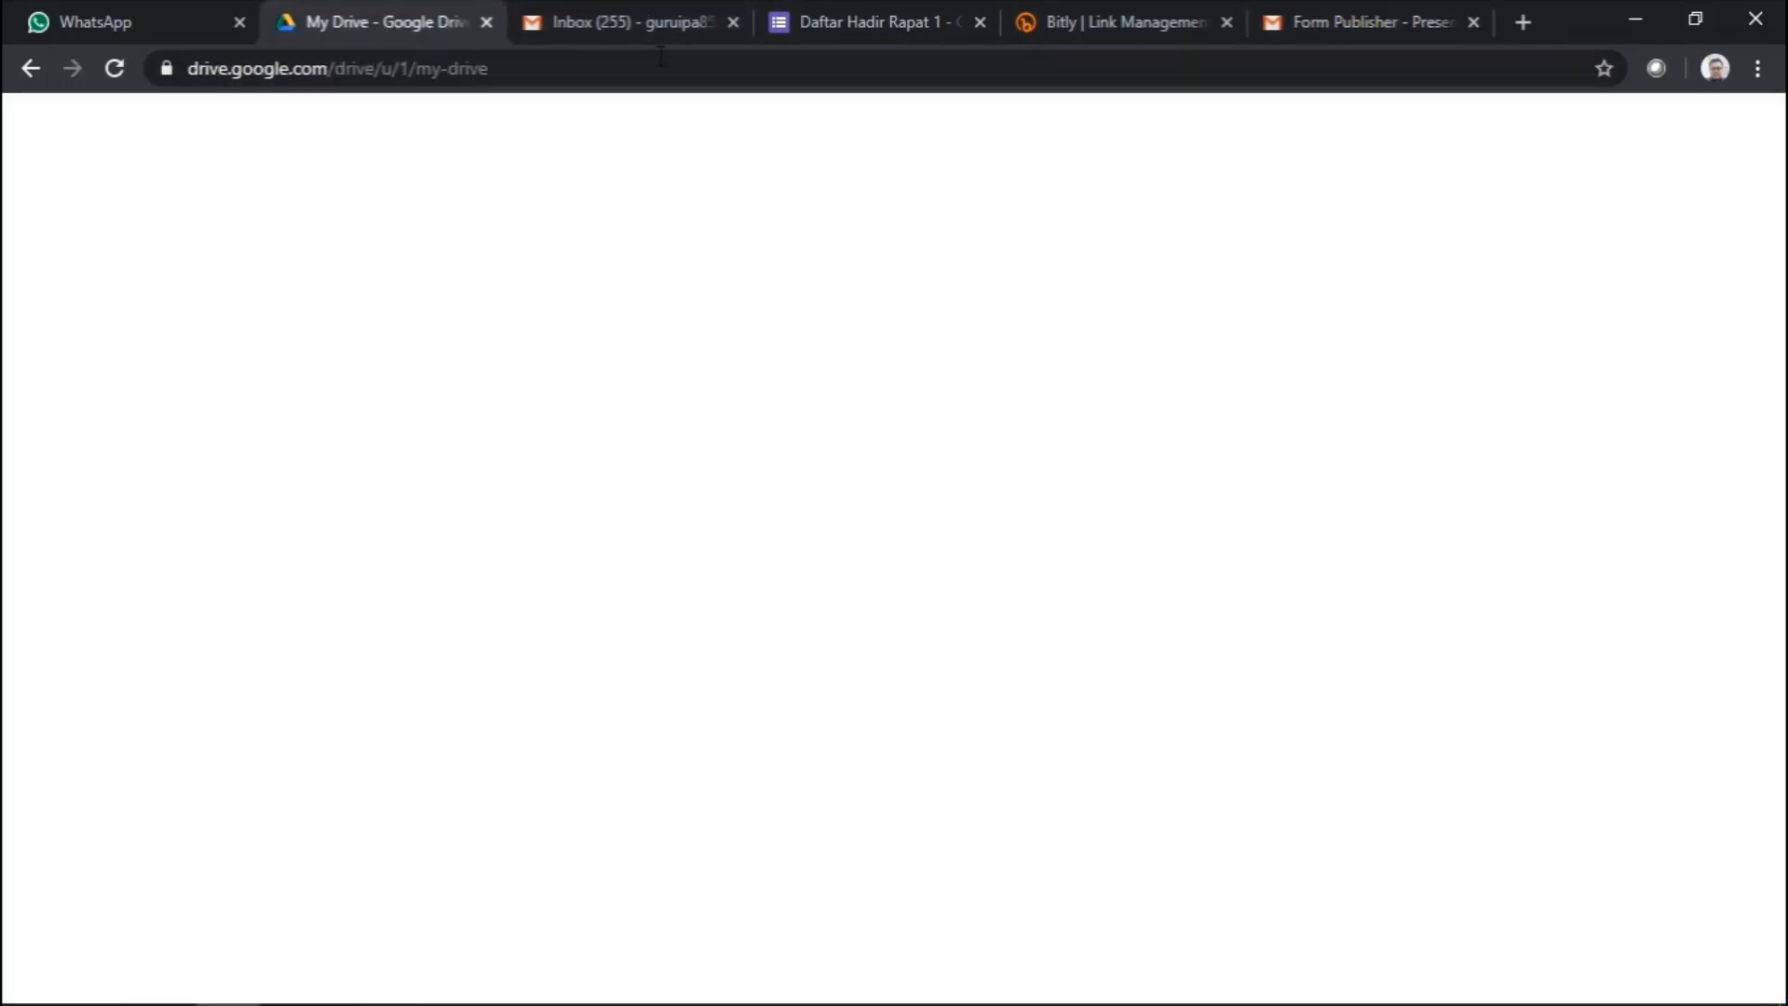
- Return to the Daftar Hadir Rapat 1 form and show its Responses summary with 1 response
left_click(849, 26)
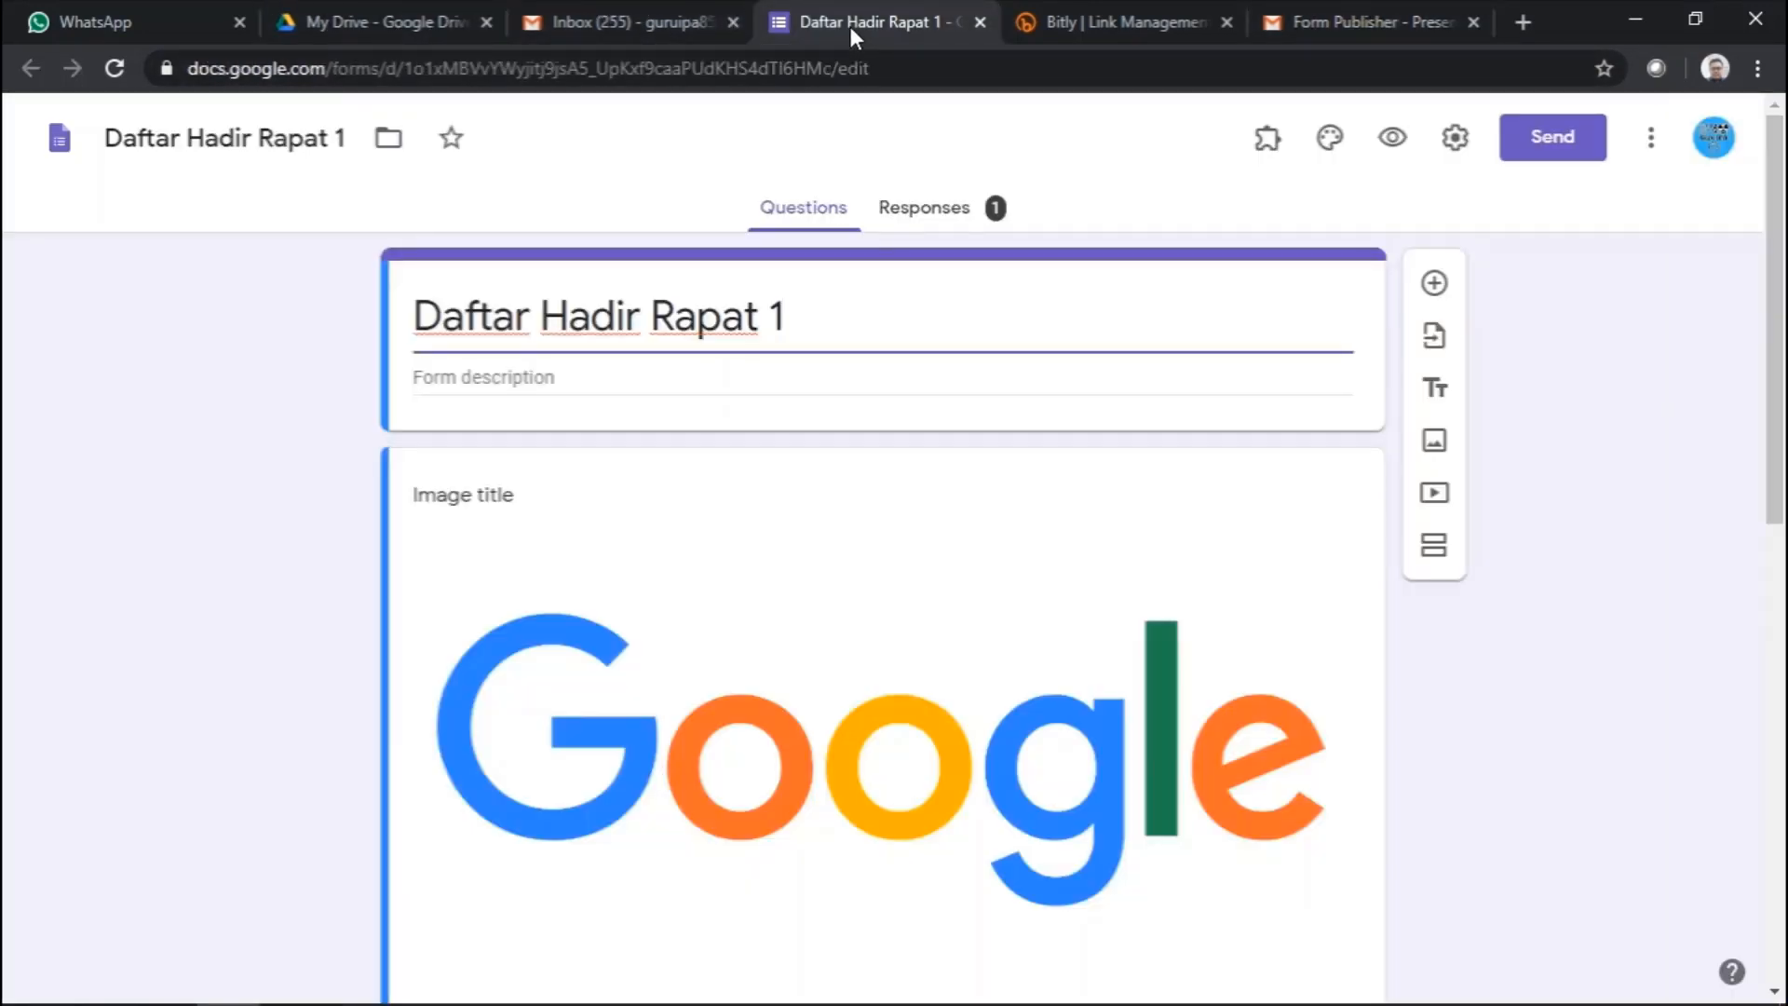
left_click(935, 215)
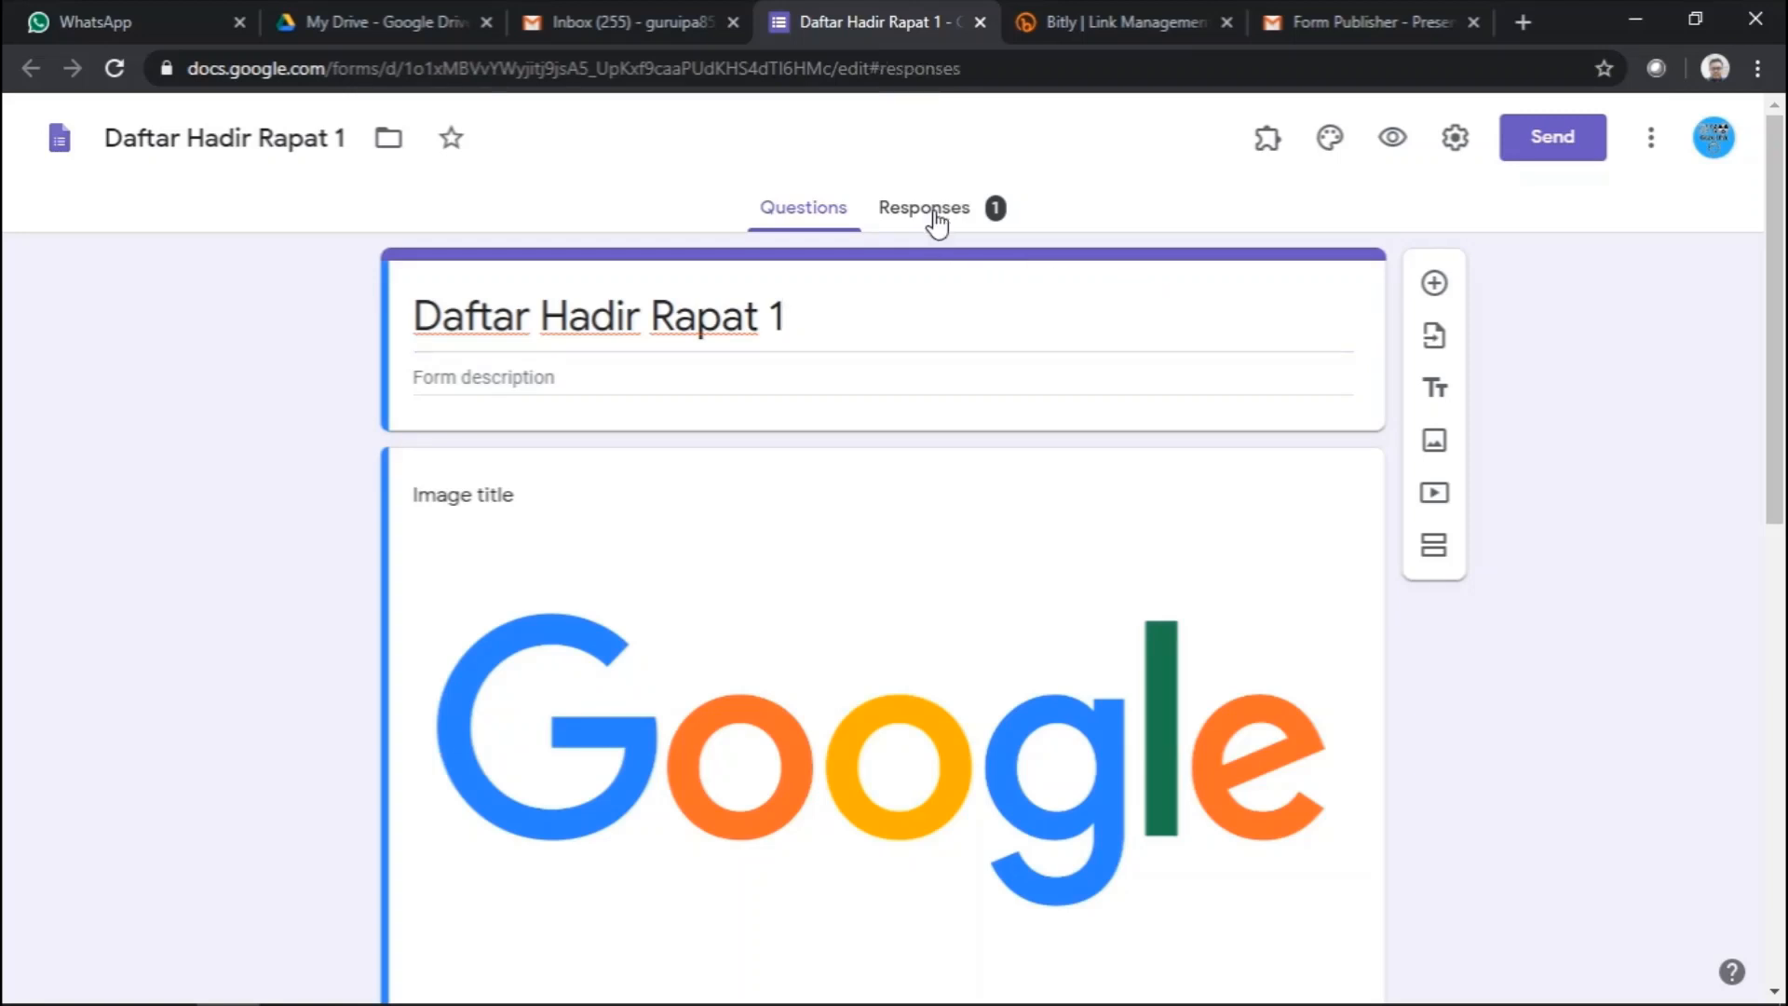
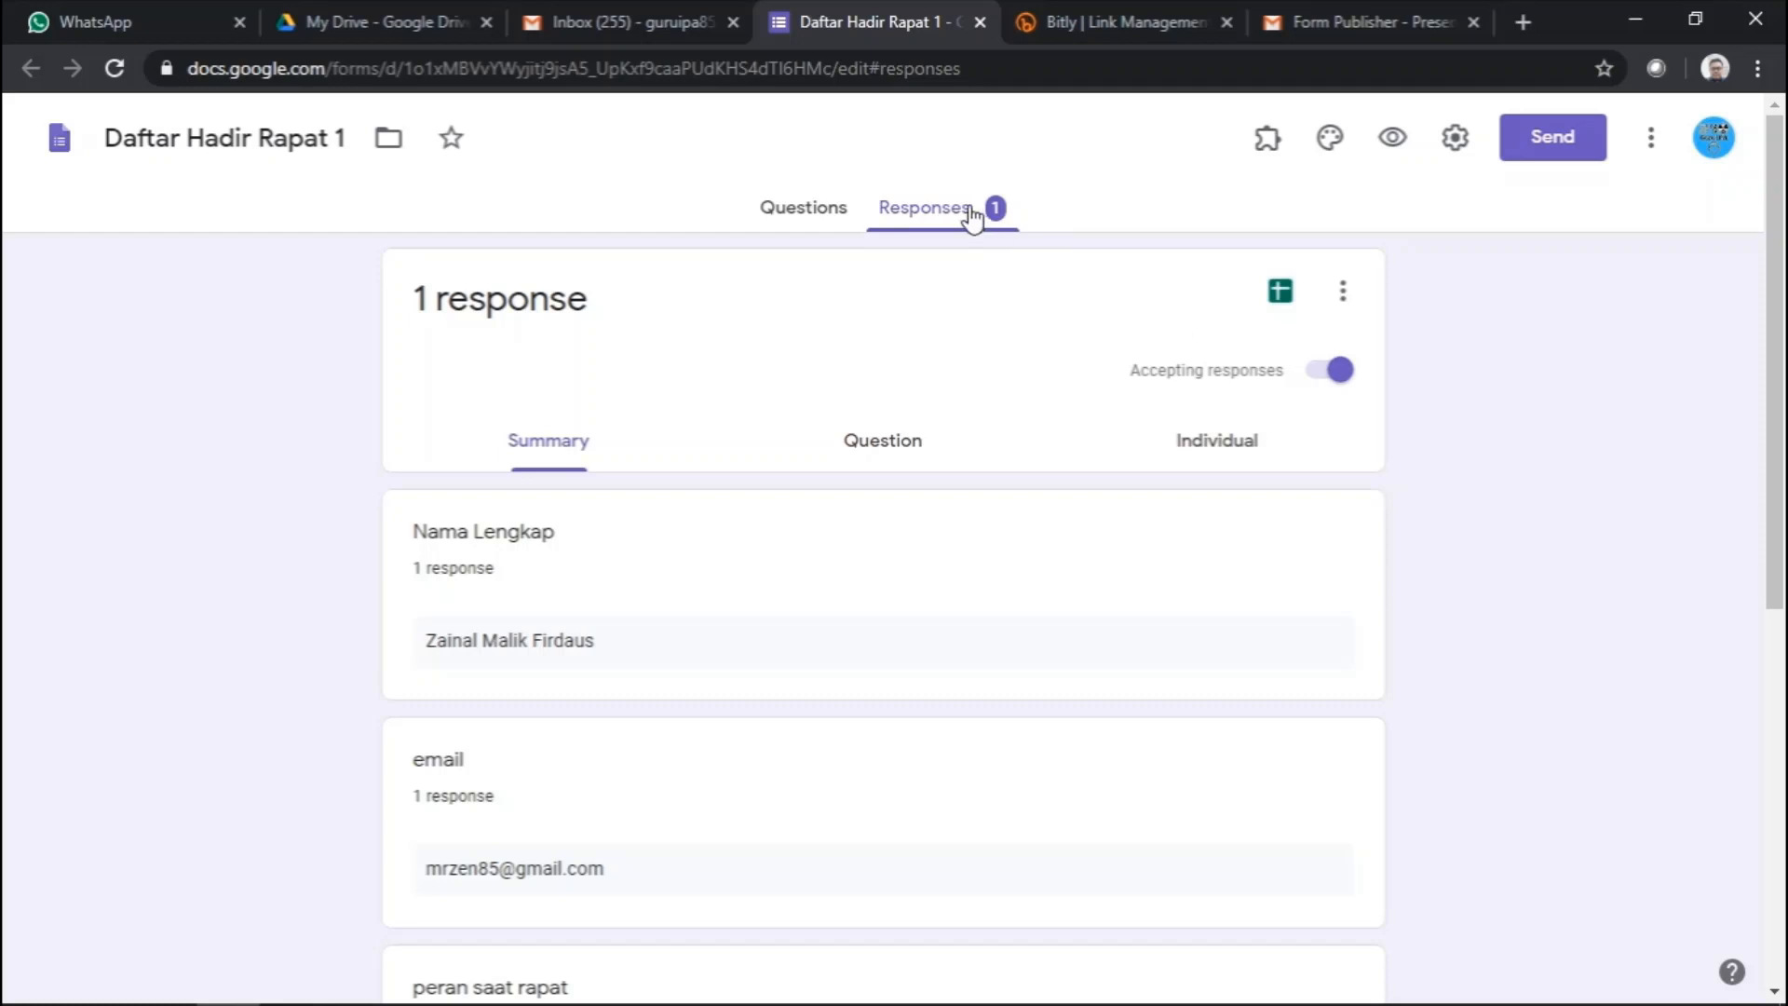
- Switch off Accepting responses for Daftar Hadir Rapat 1 and check the response options menu
left_click(1322, 381)
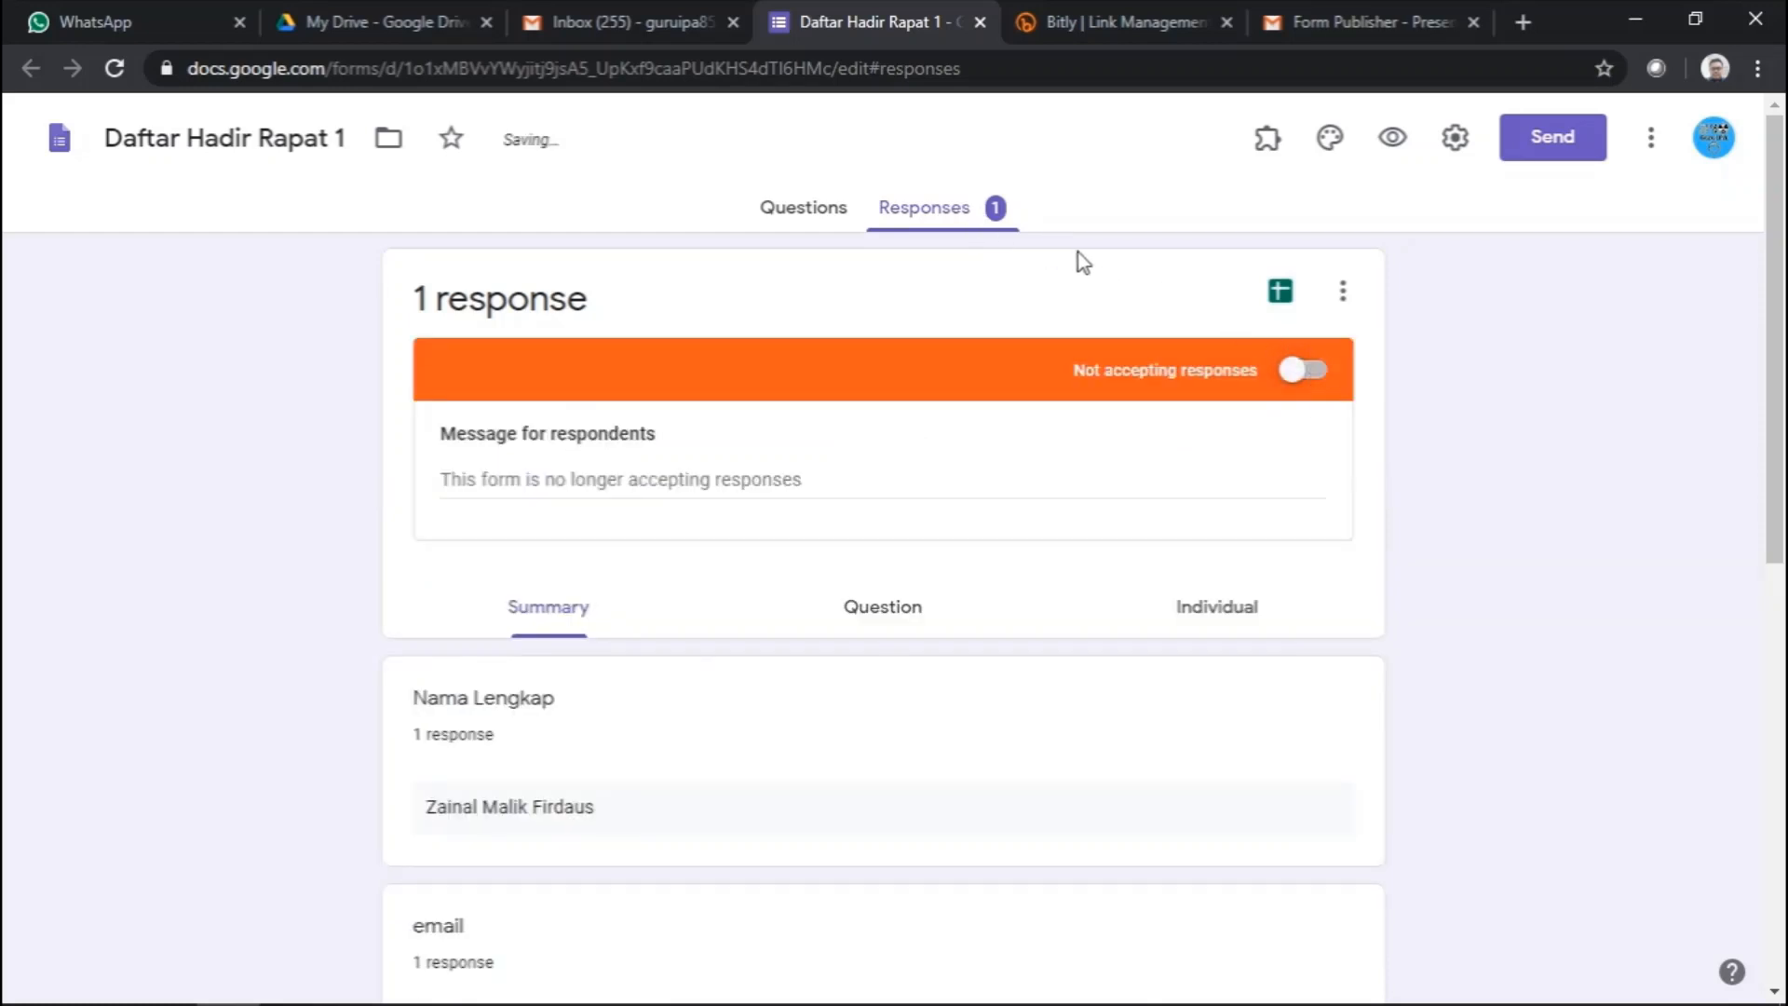
scroll(668, 592, "down", 7)
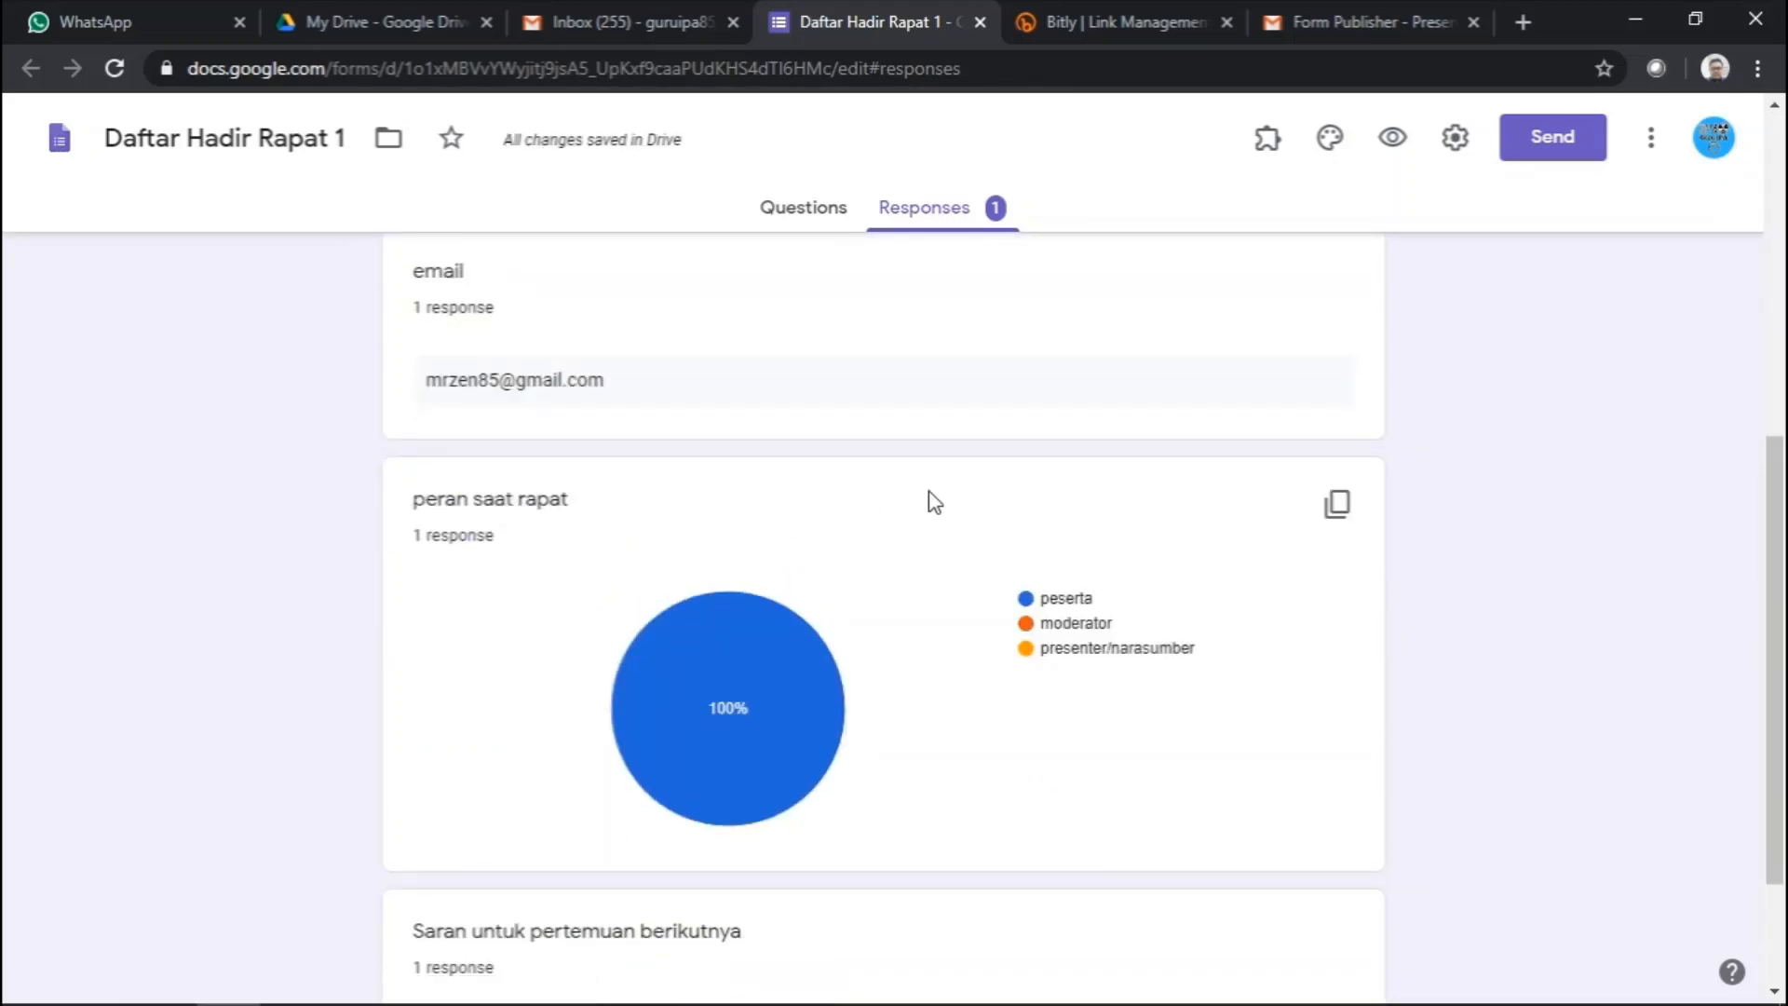
scroll(987, 484, "up", 7)
scroll(1015, 430, "down", 2)
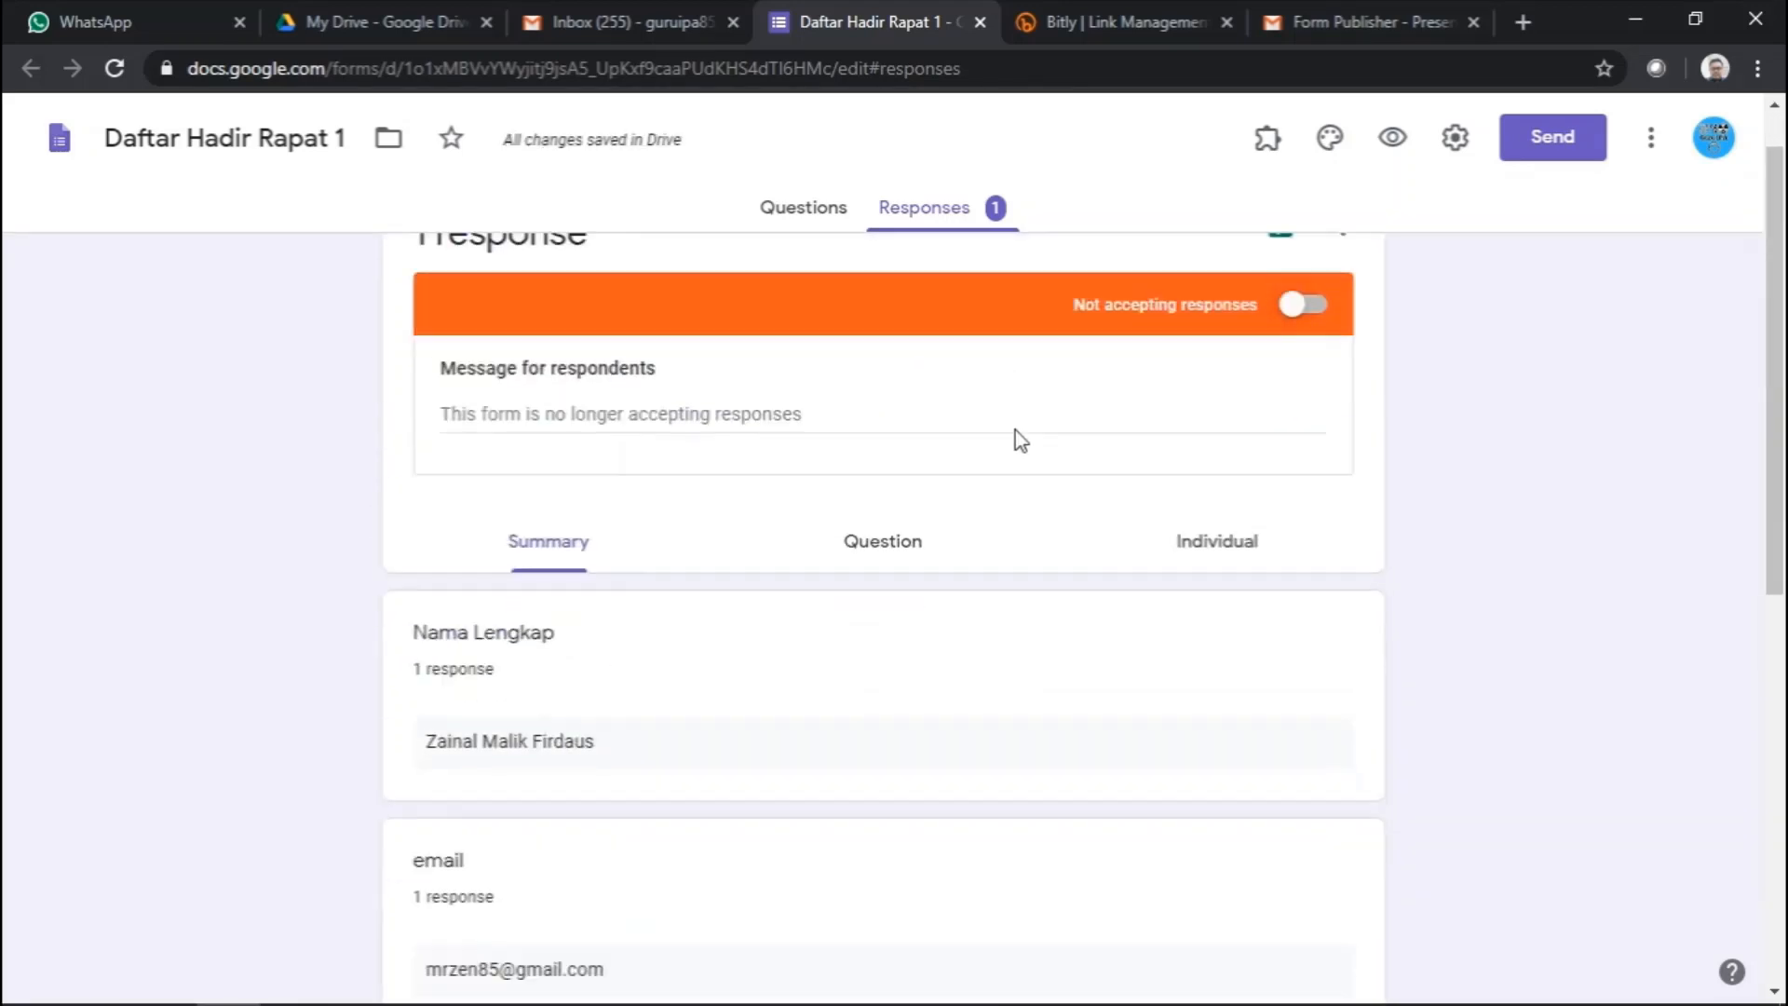
scroll(1015, 430, "up", 2)
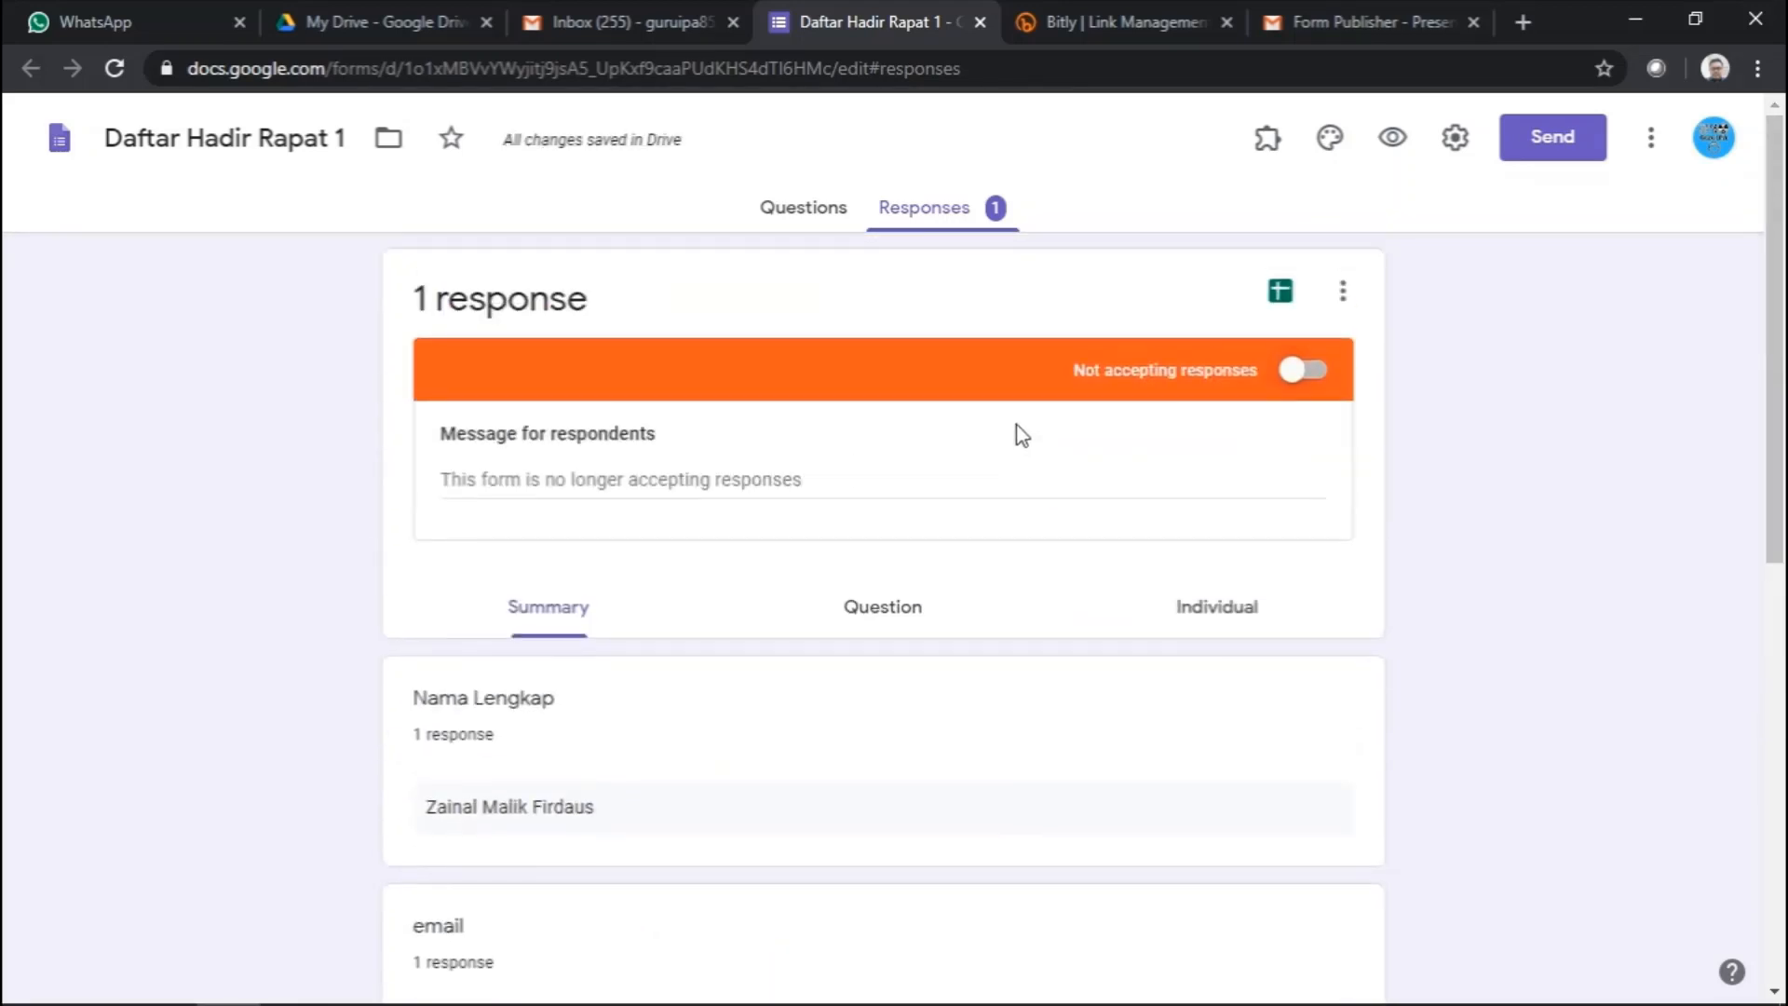
left_click(1341, 296)
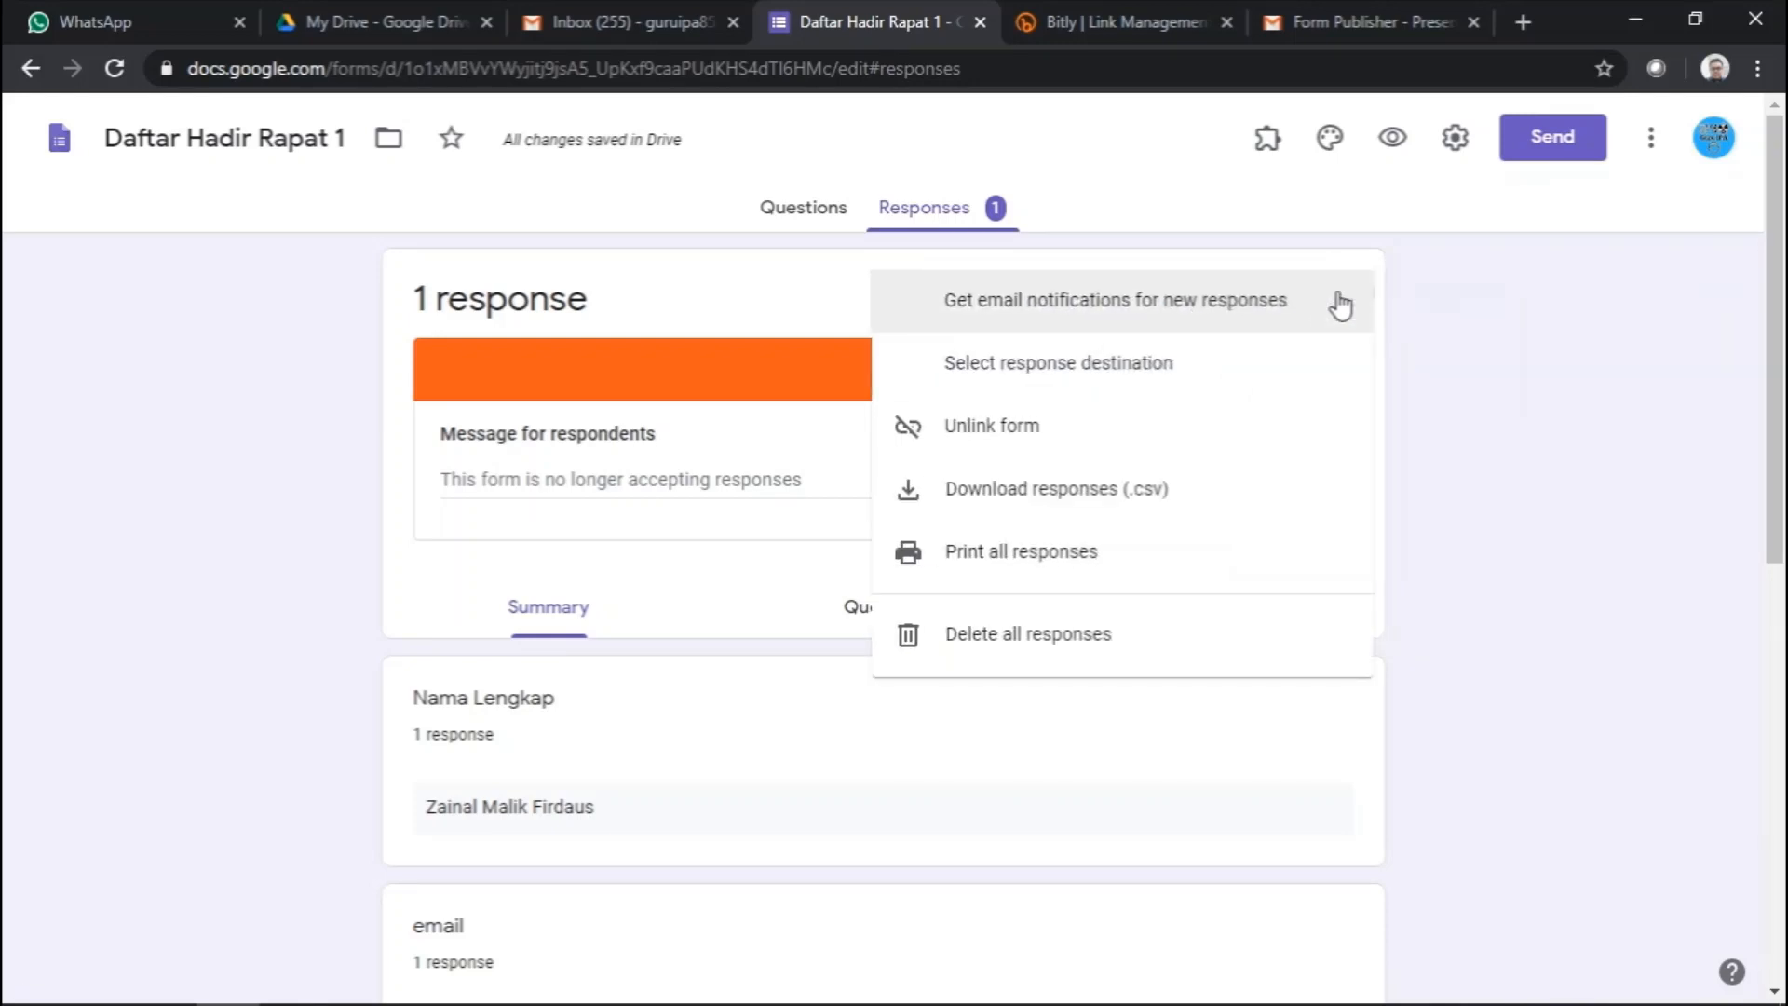
left_click(1431, 329)
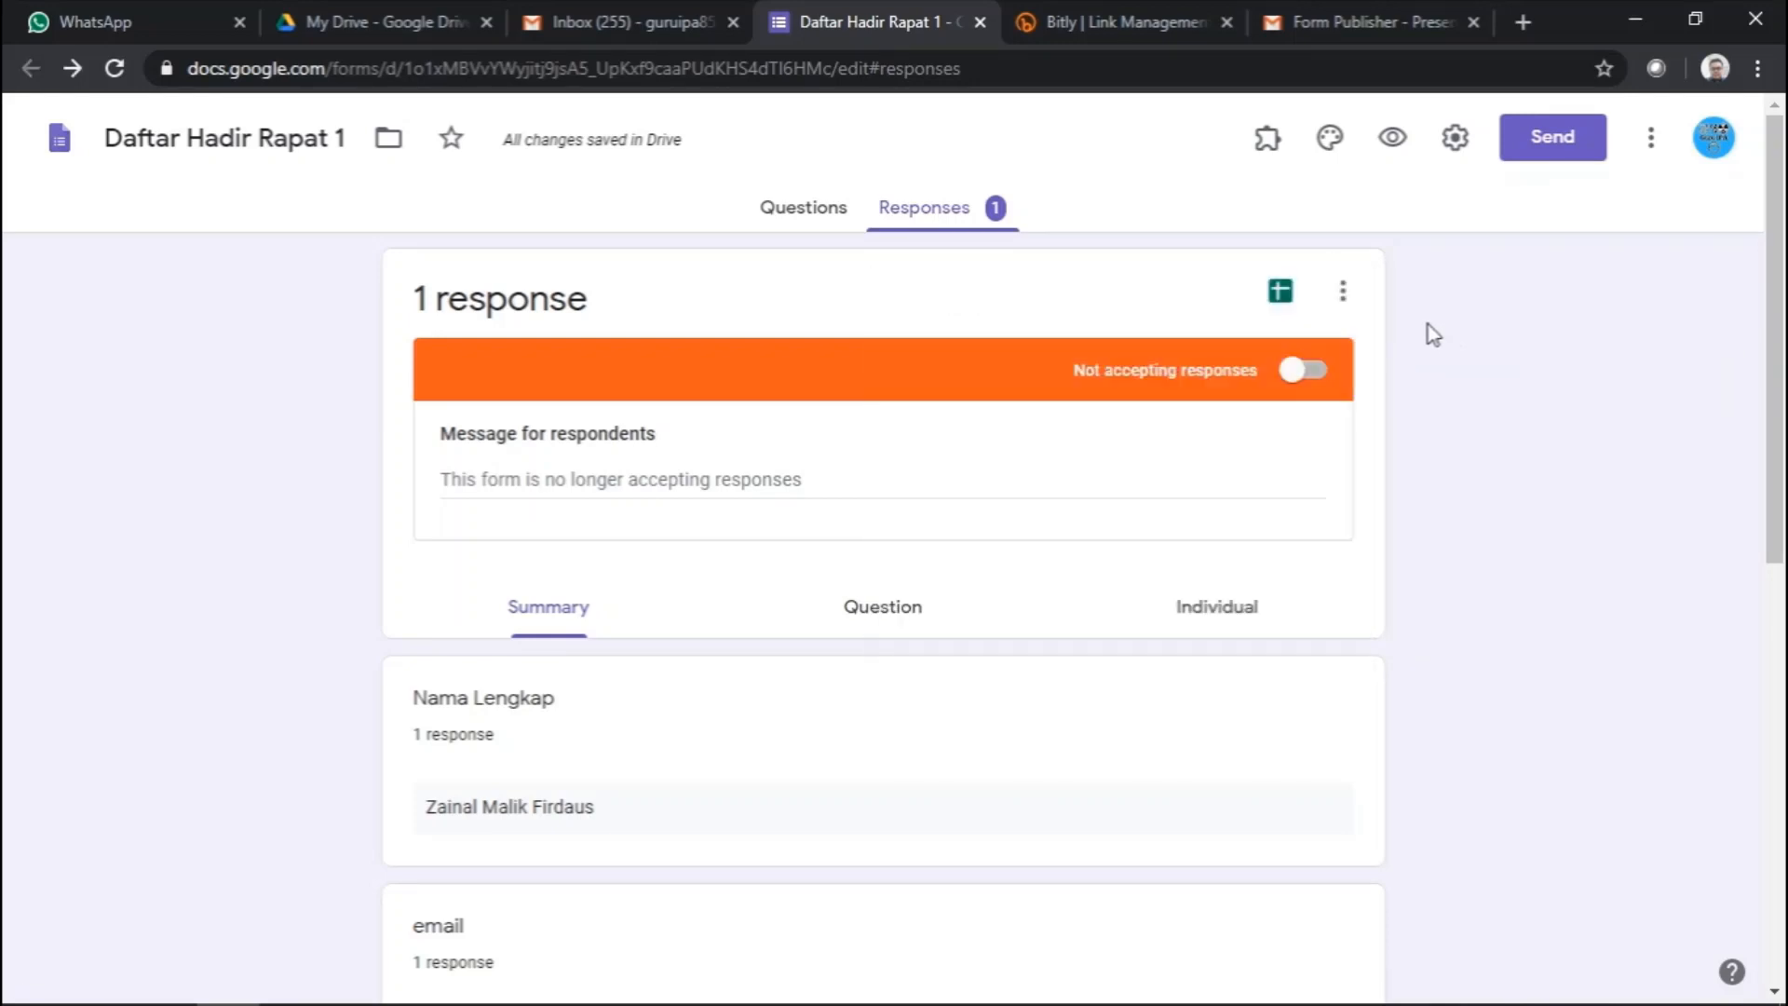
left_click(1344, 296)
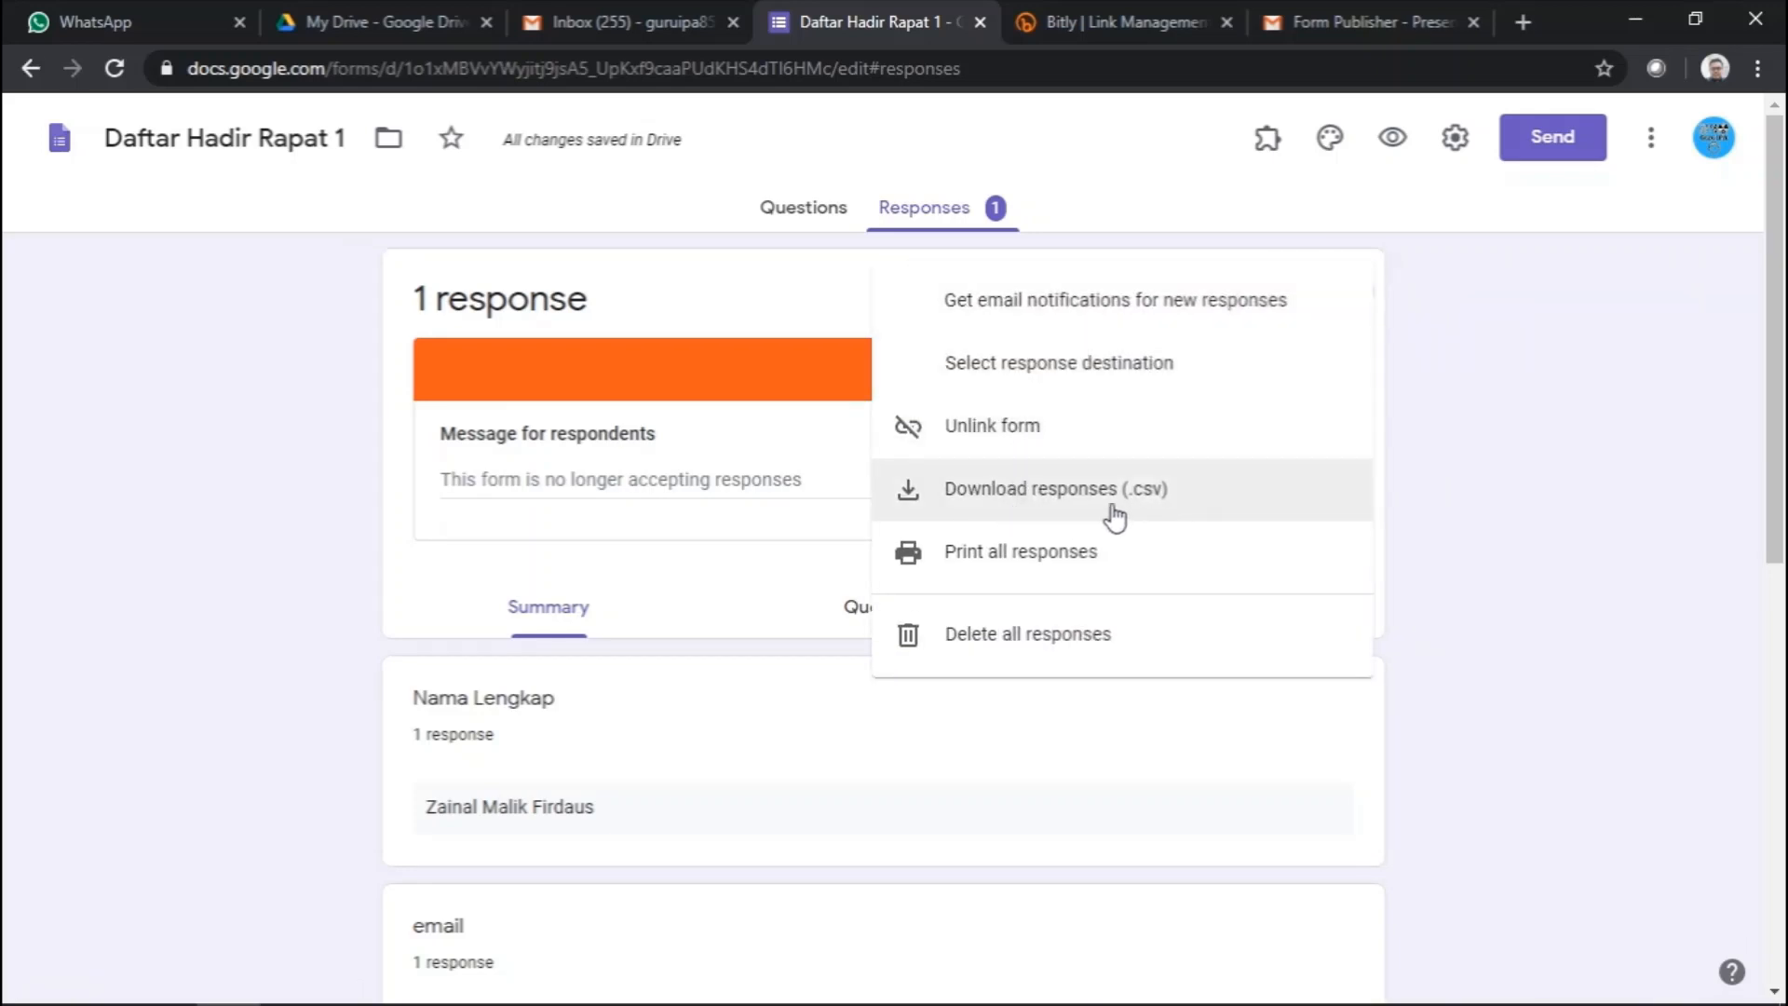
left_click(1477, 411)
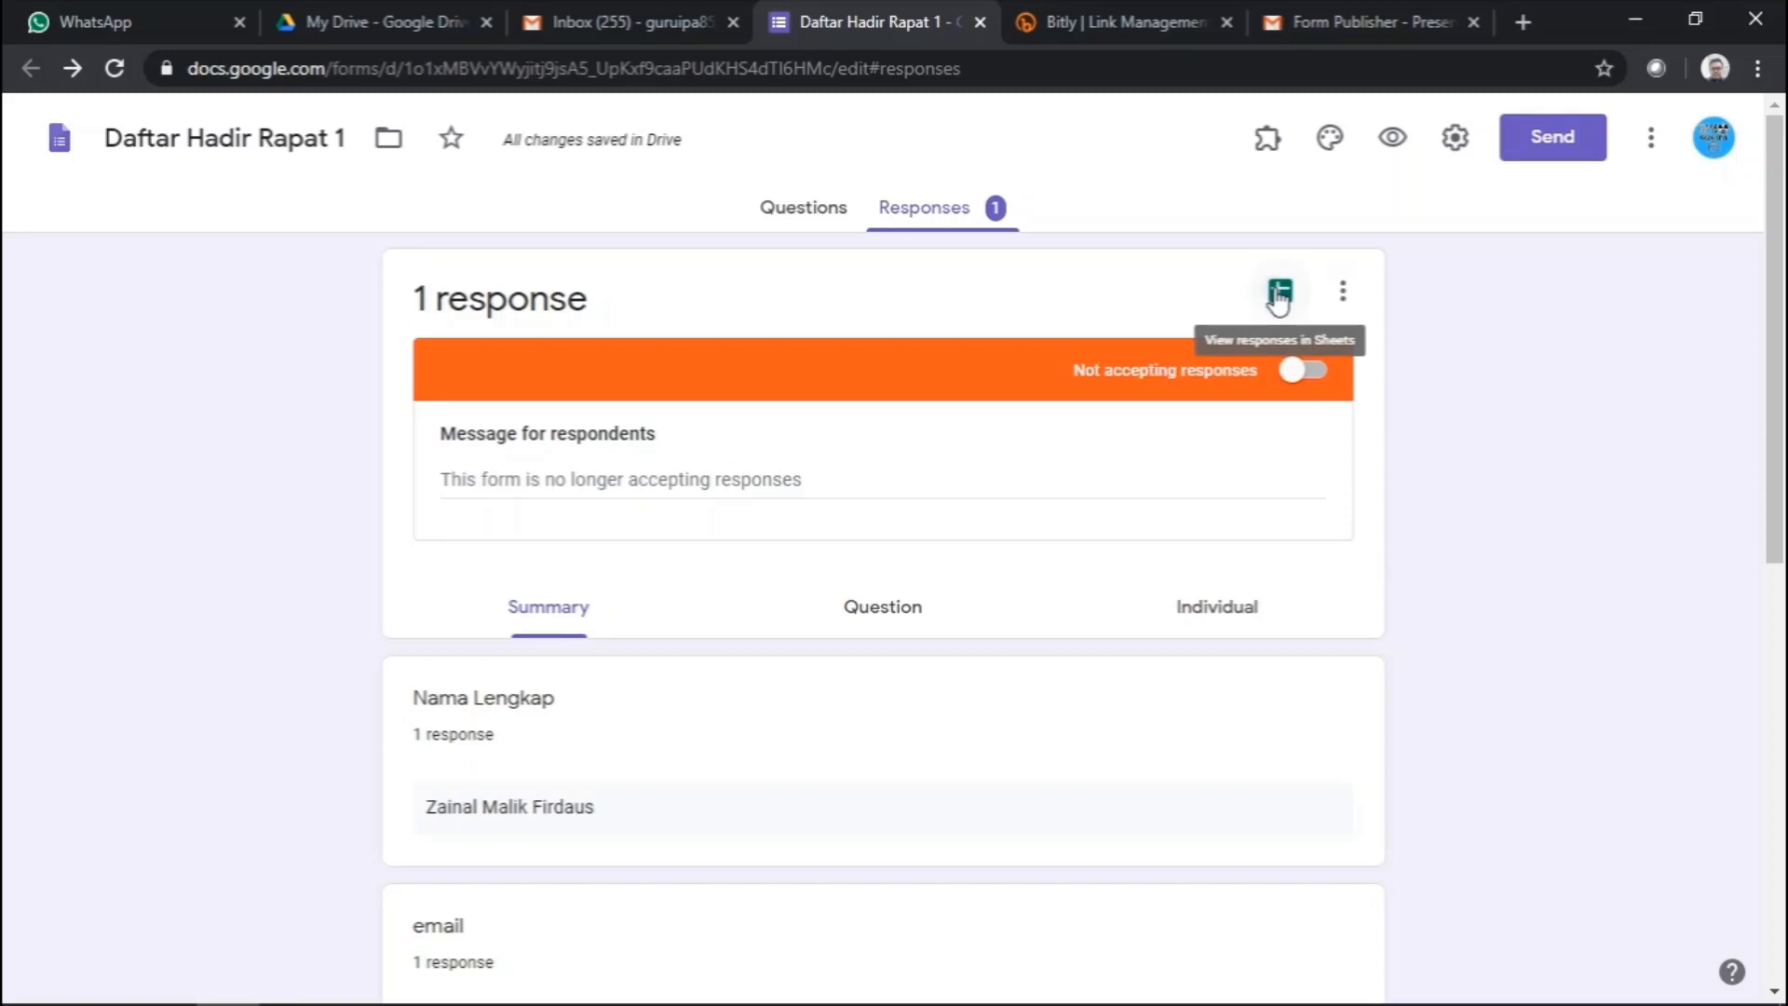
- Open the linked (Responses) spreadsheet with its three entries in a new tab, then return to the form
left_click(1279, 294)
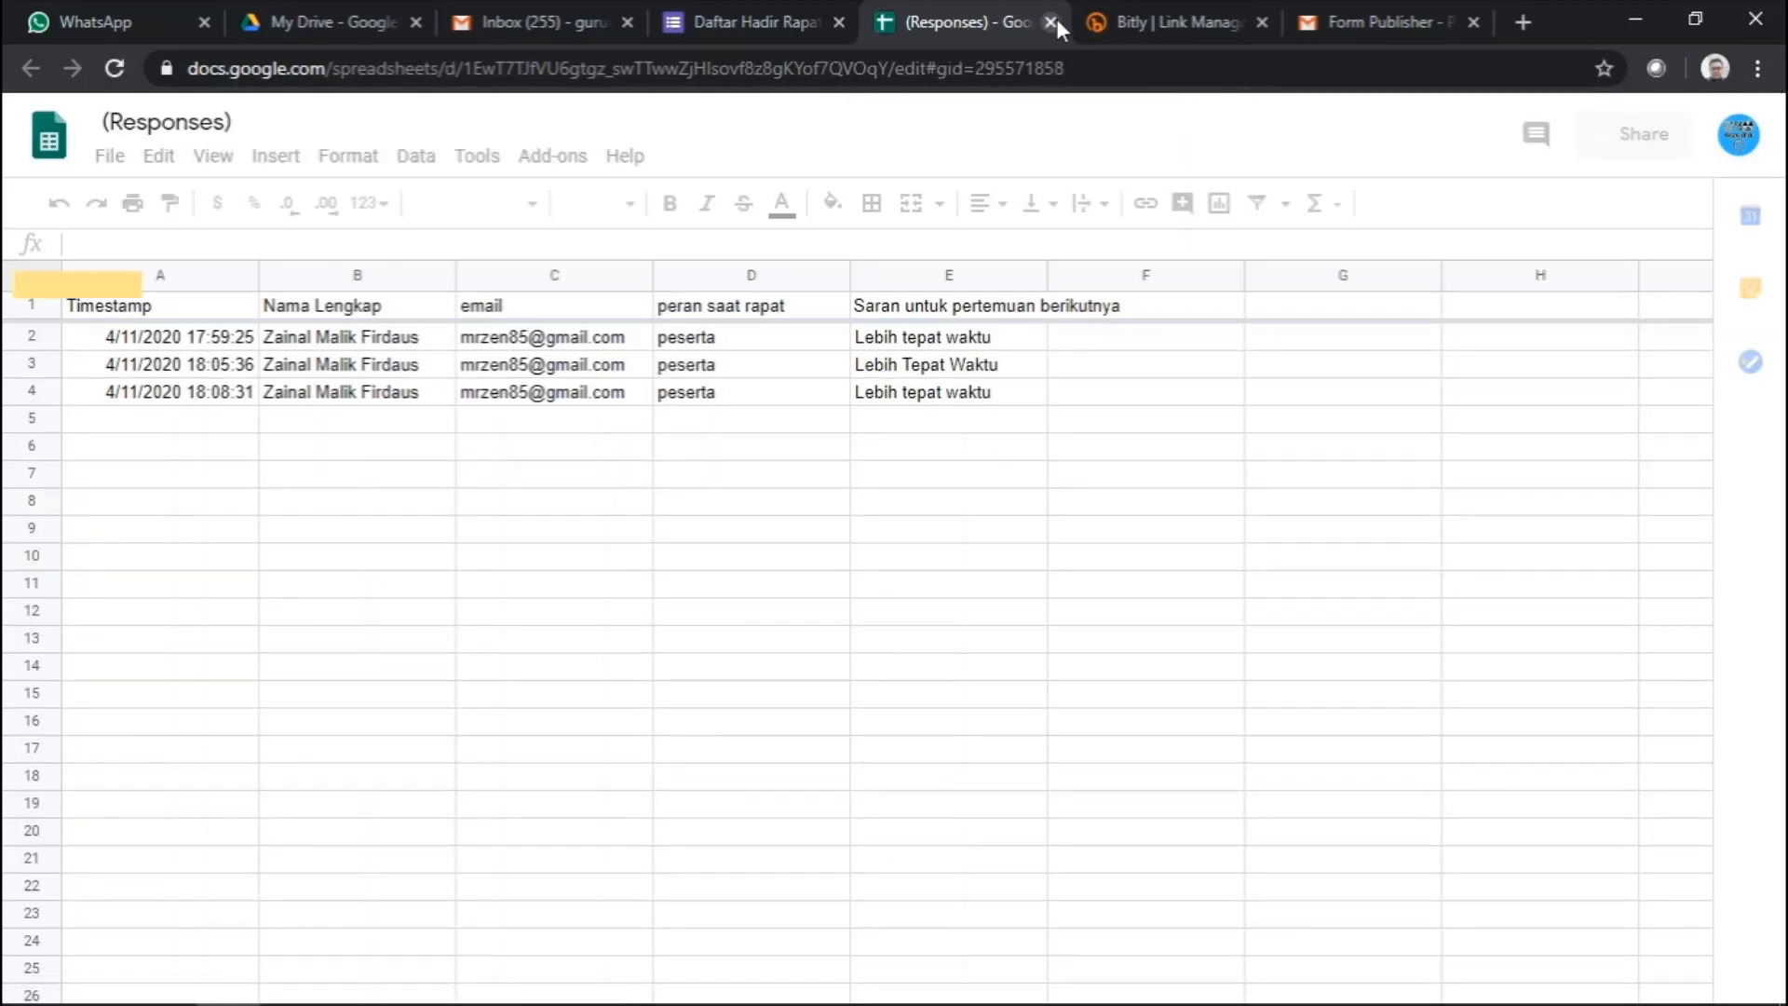
key("ctrl+w")
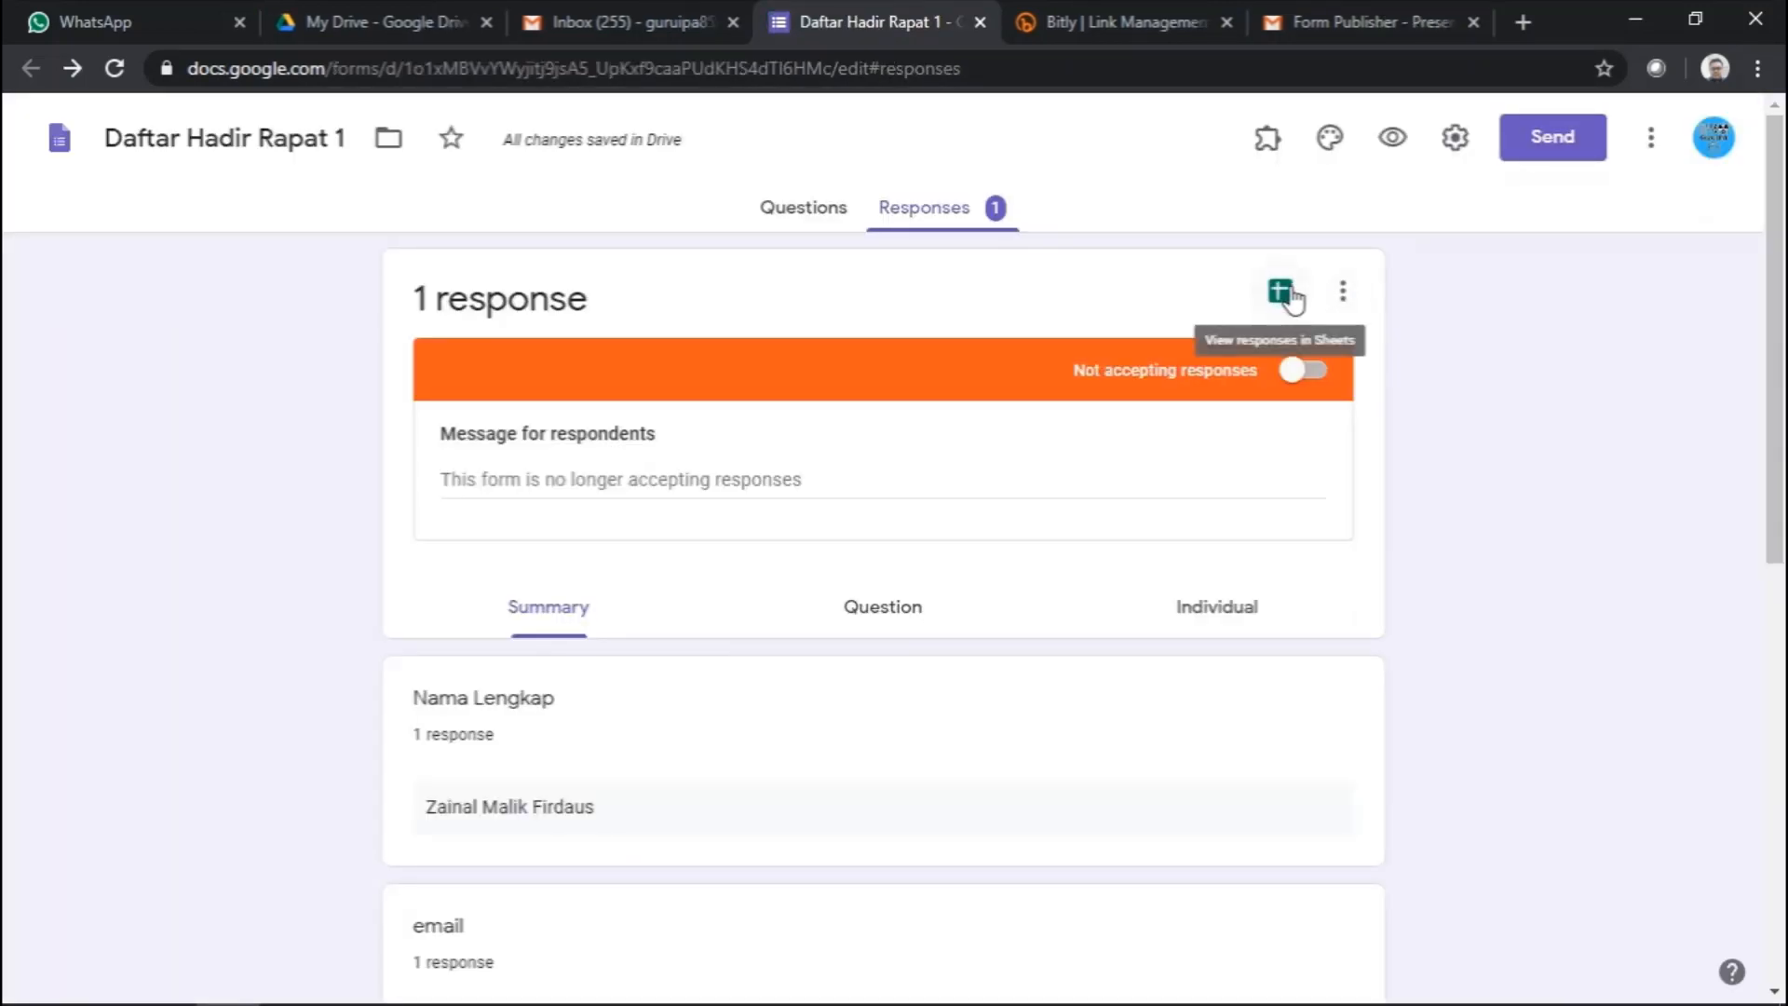
left_click(1291, 294)
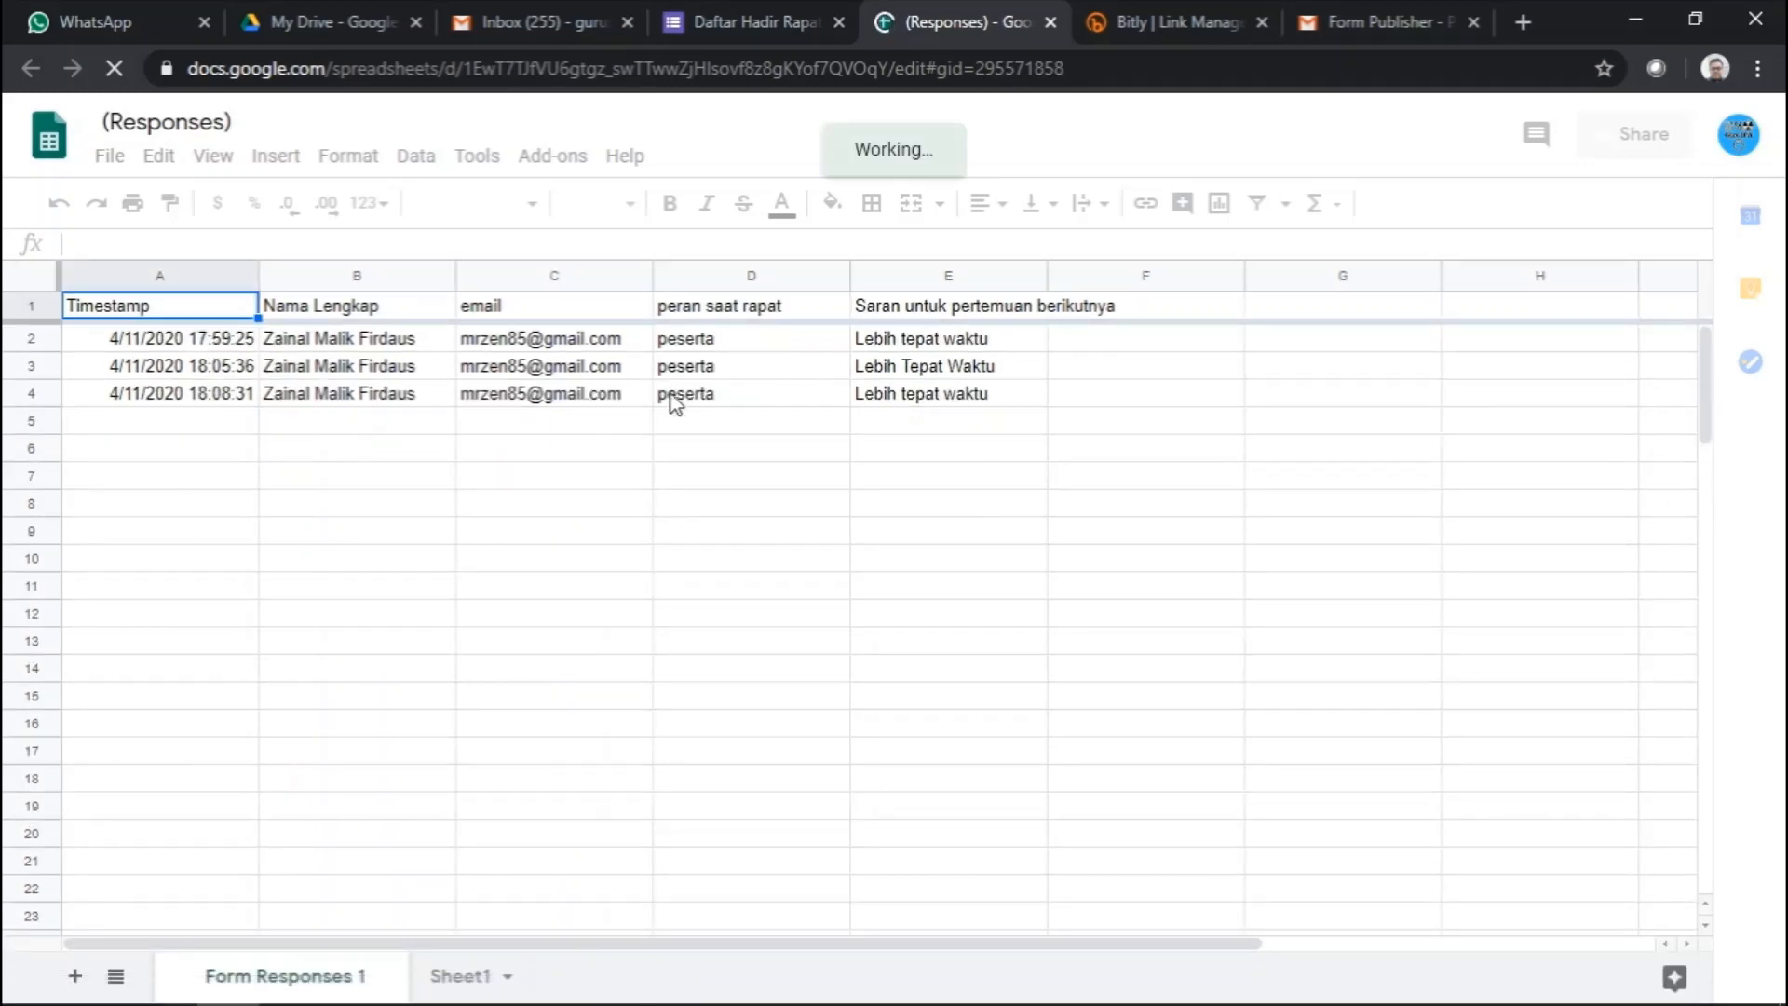
left_click(778, 24)
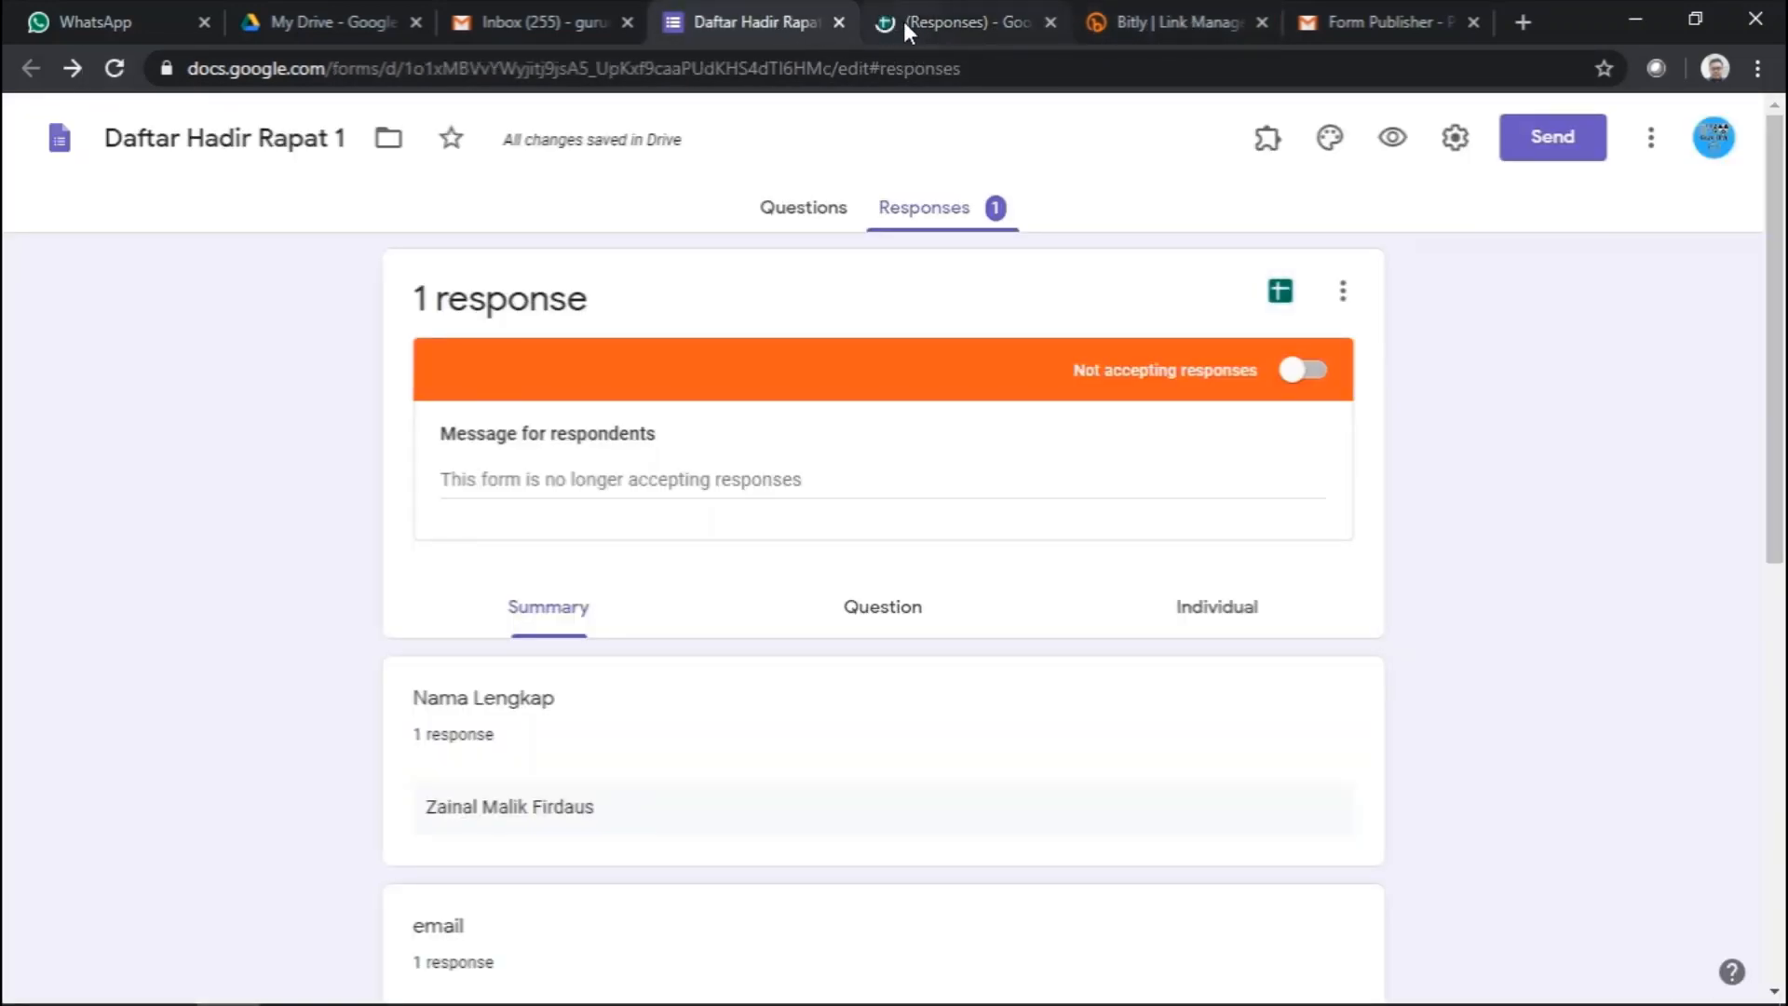
- Download the responses as a .csv zip, then go back to the (Responses) spreadsheet
left_click(1344, 294)
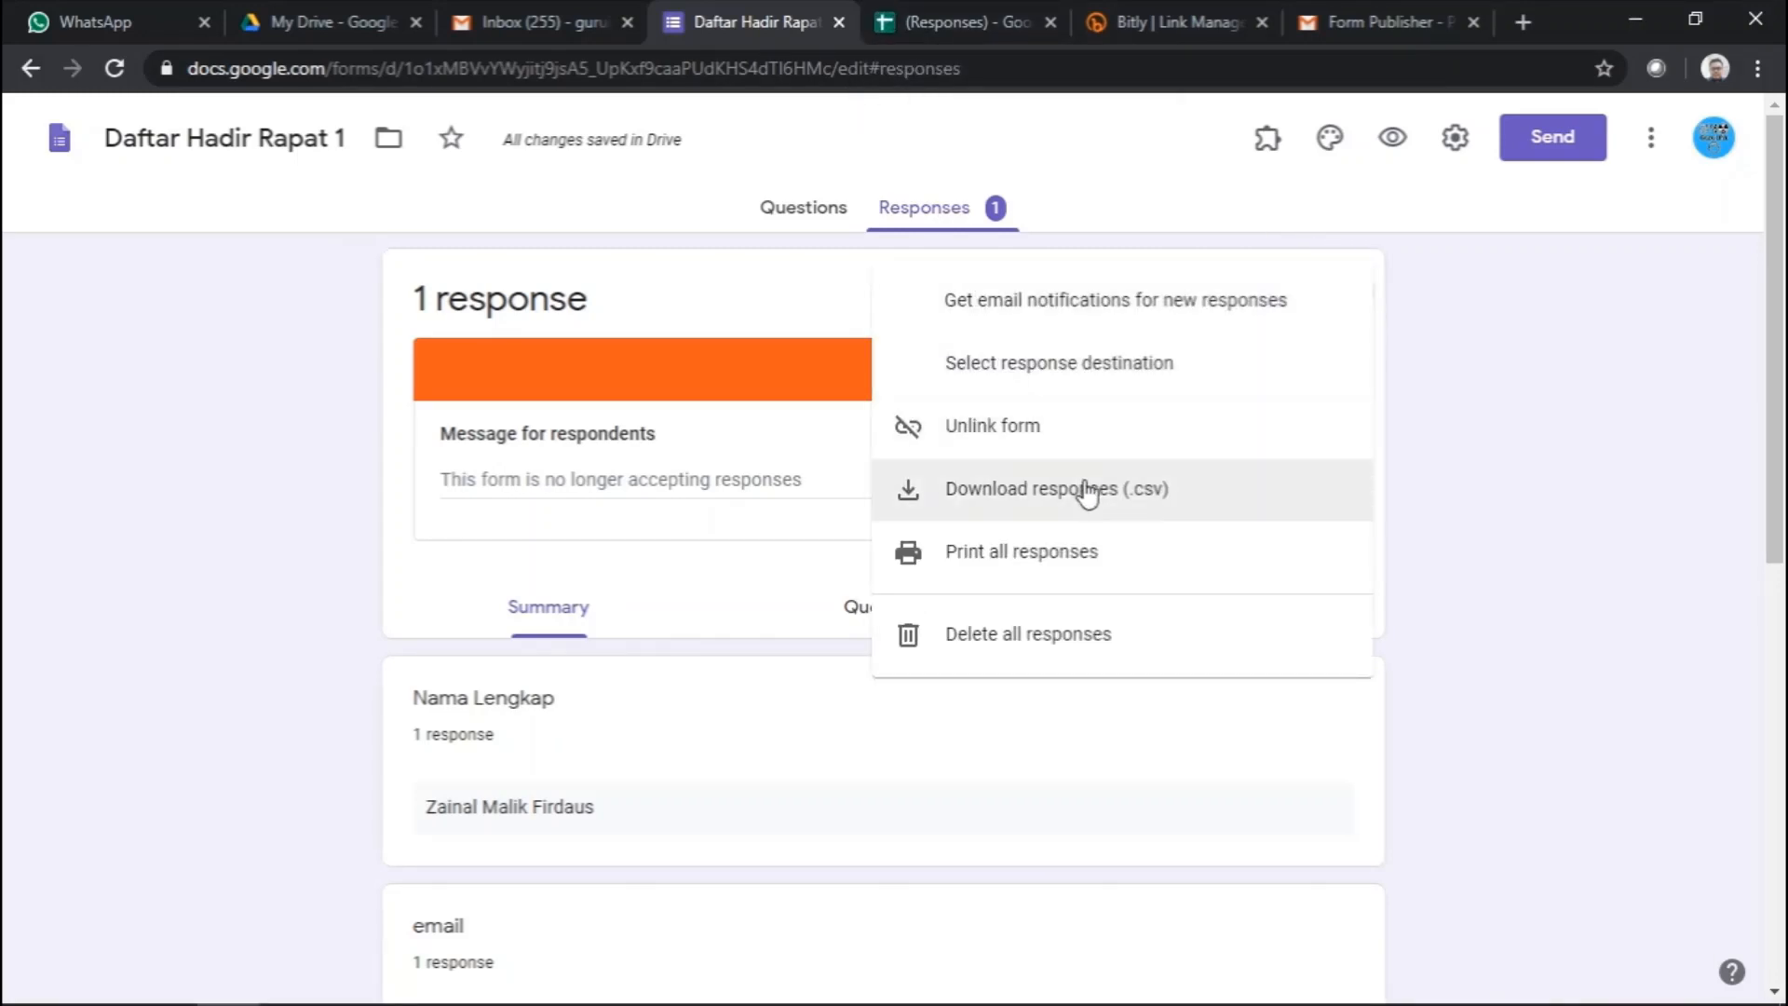
left_click(1116, 508)
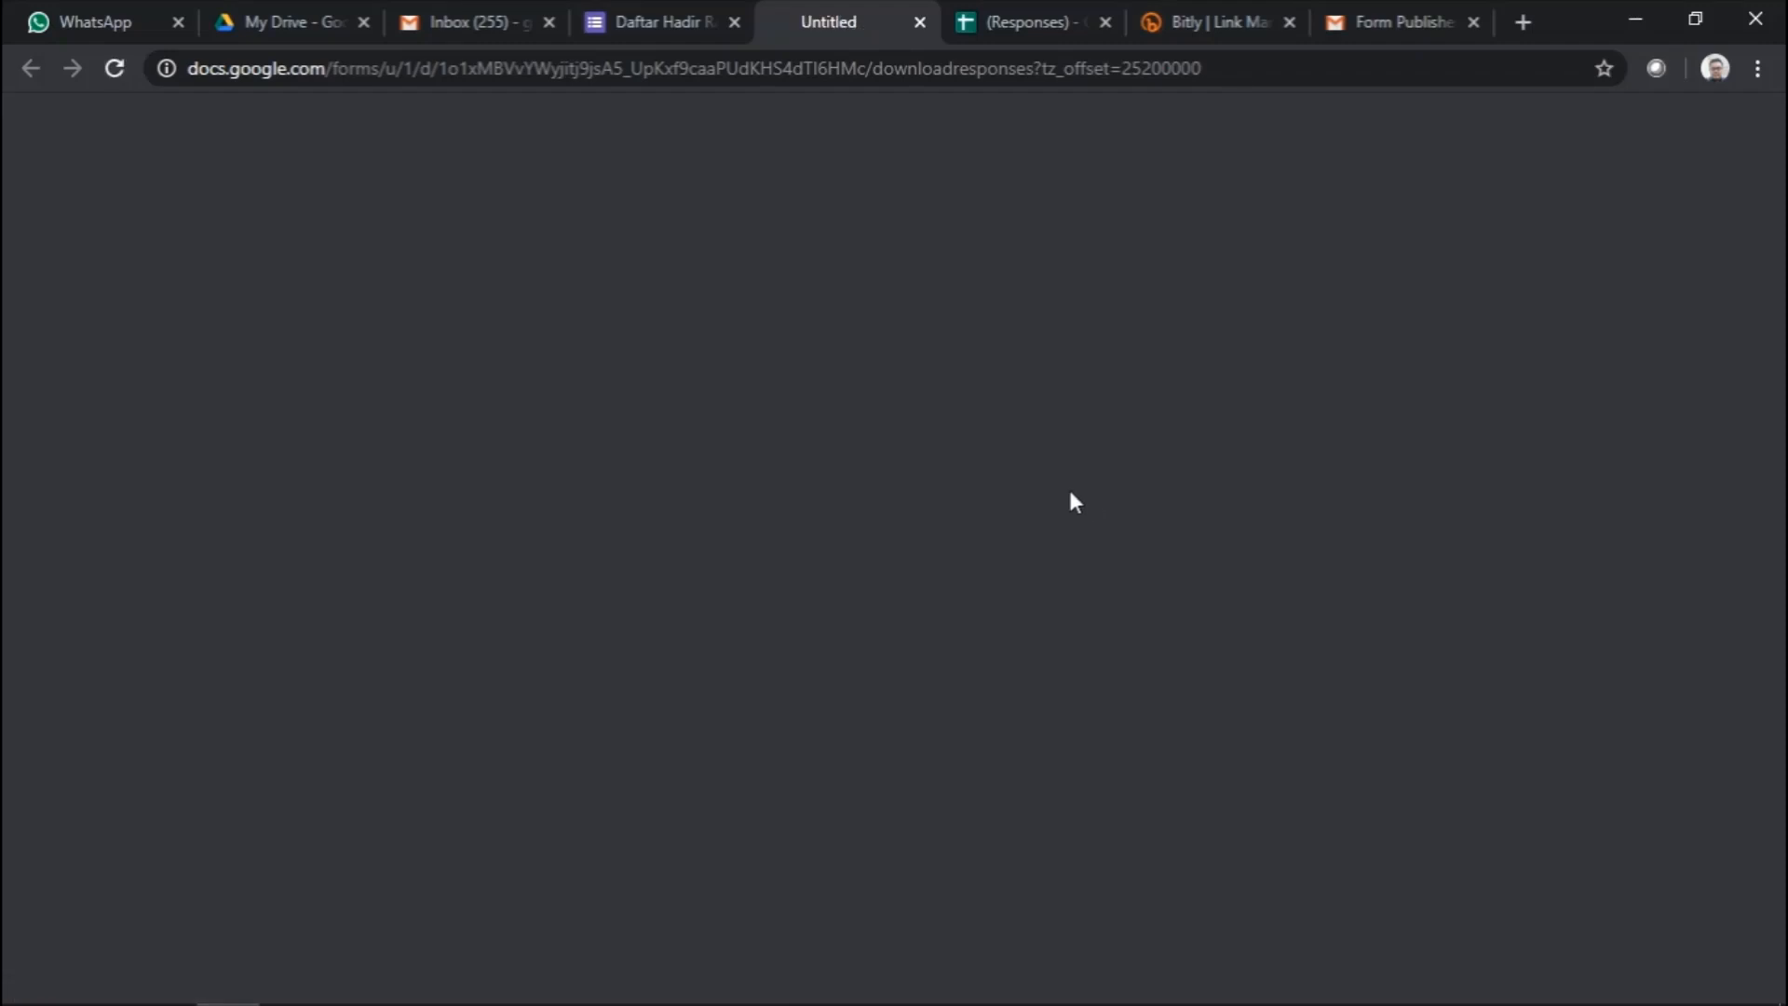
left_click(690, 22)
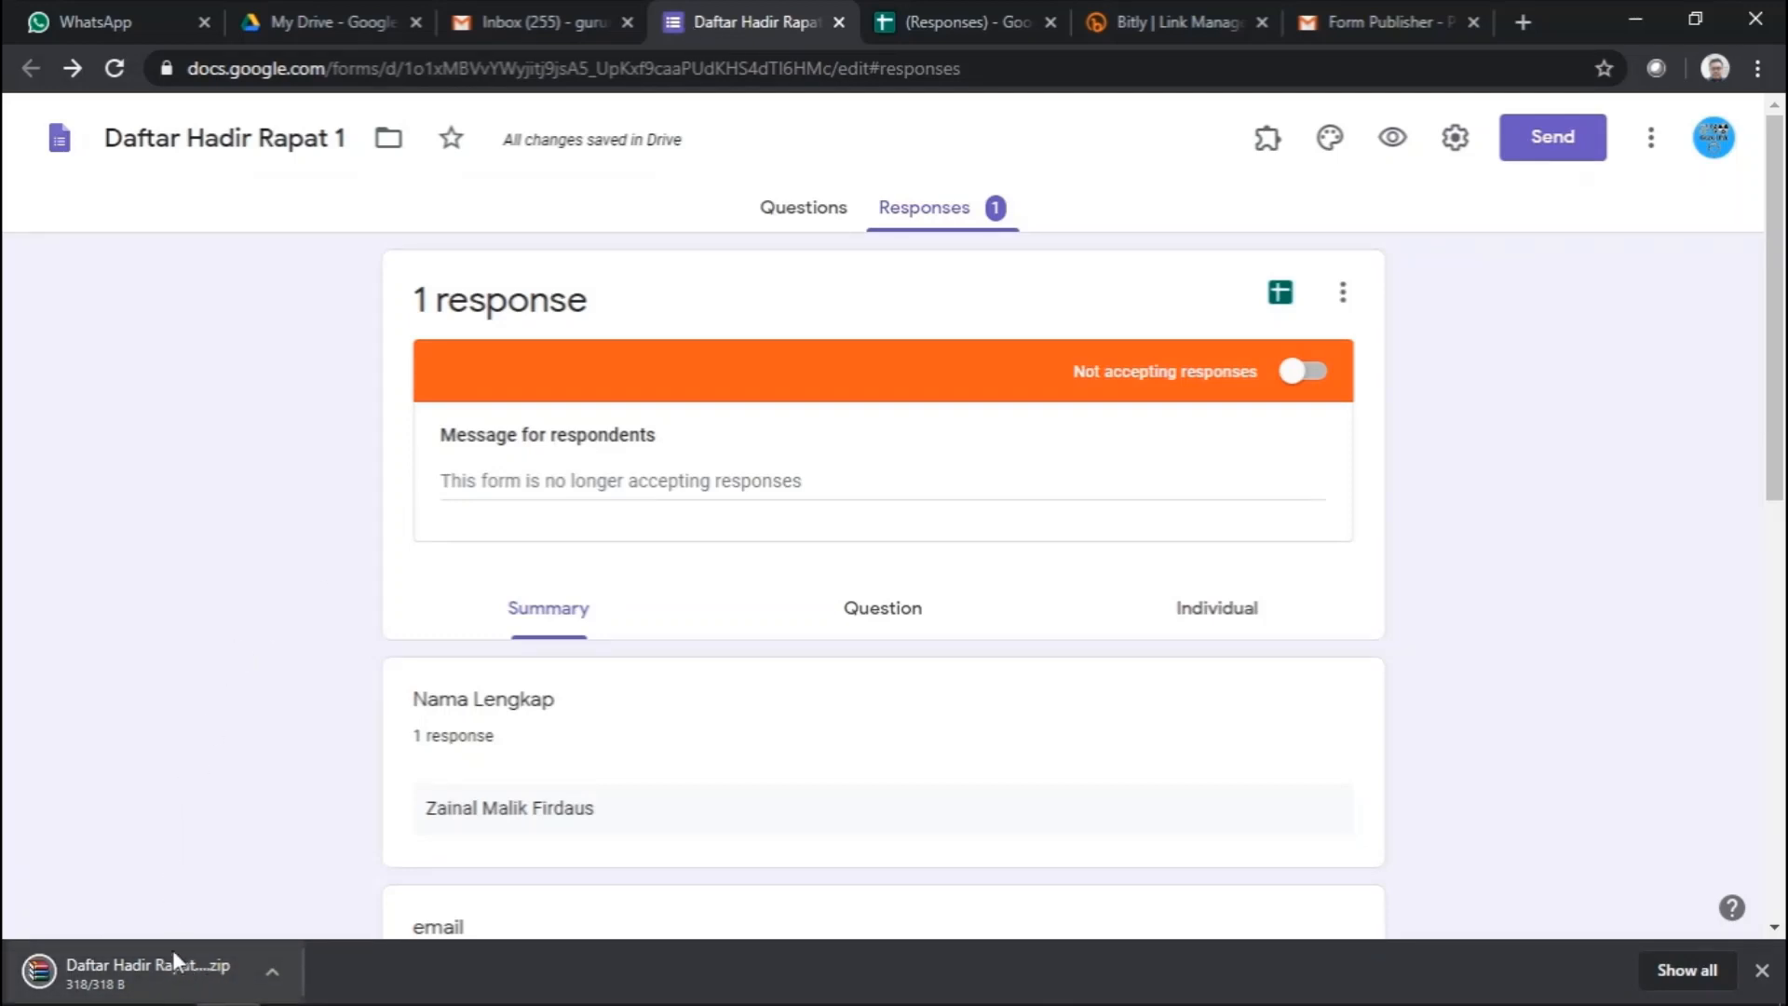
left_click(1003, 13)
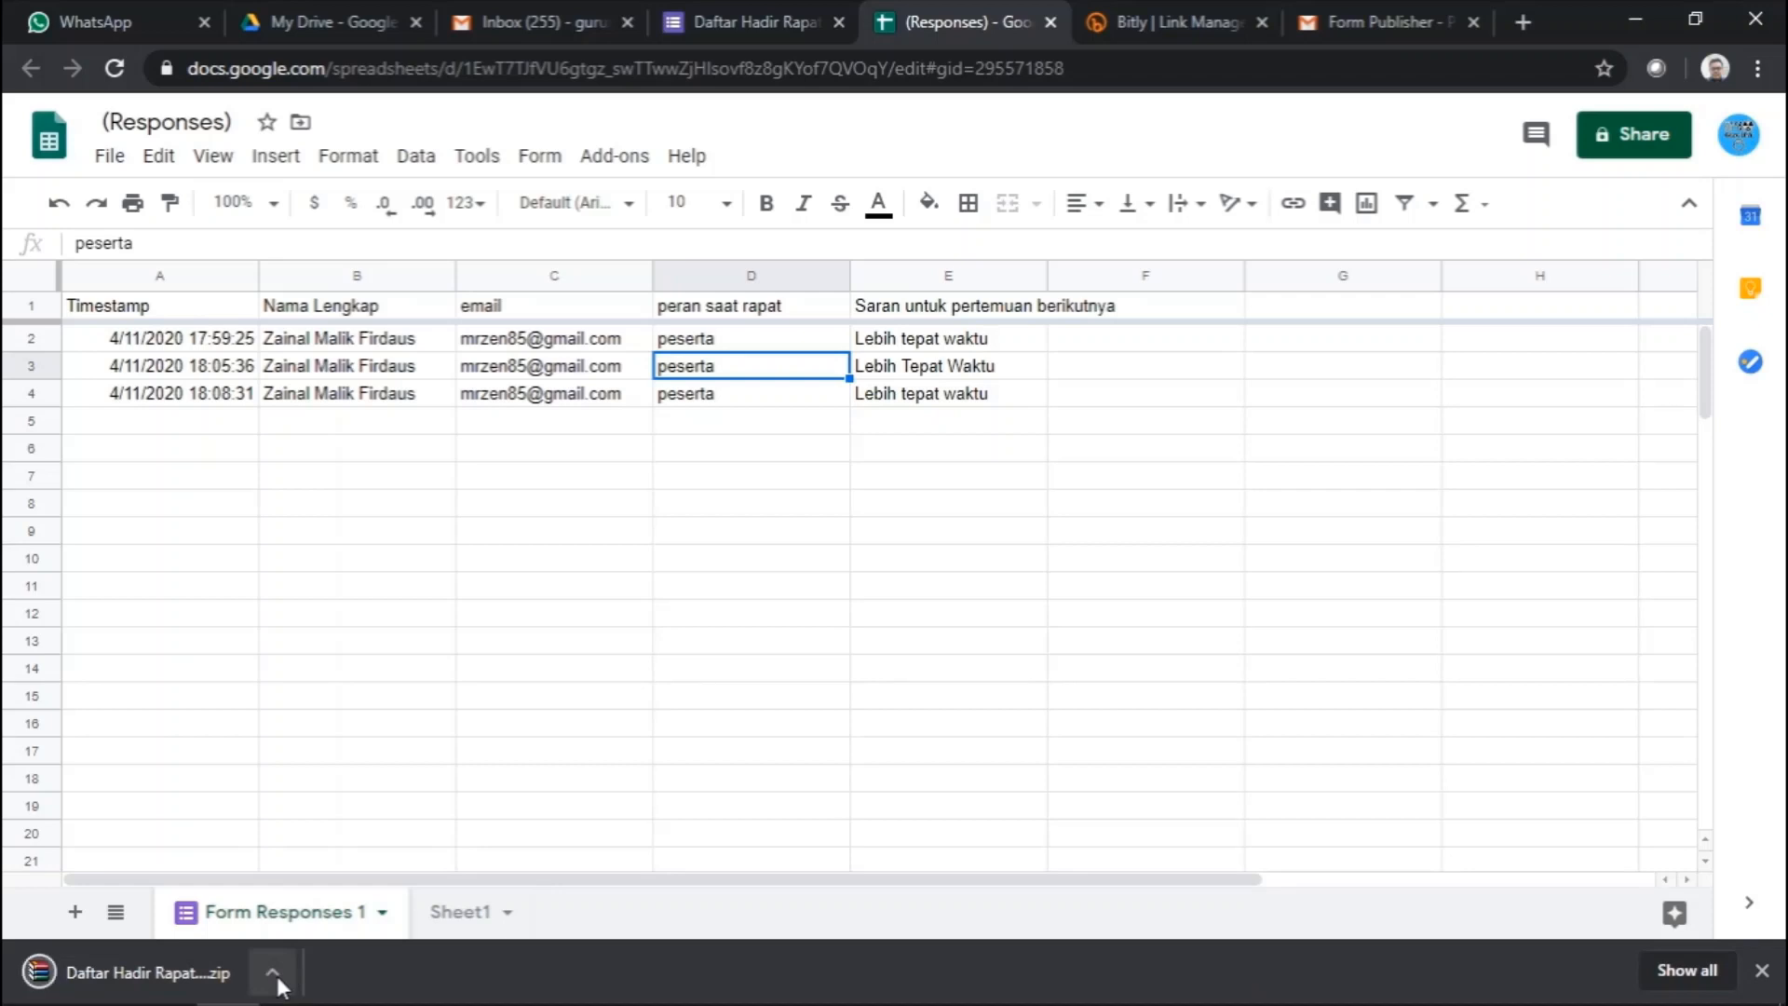
- Show the downloaded Daftar Hadir Rapat 1.csv zip in Downloads and open it in WinRAR
left_click(277, 976)
left_click(323, 889)
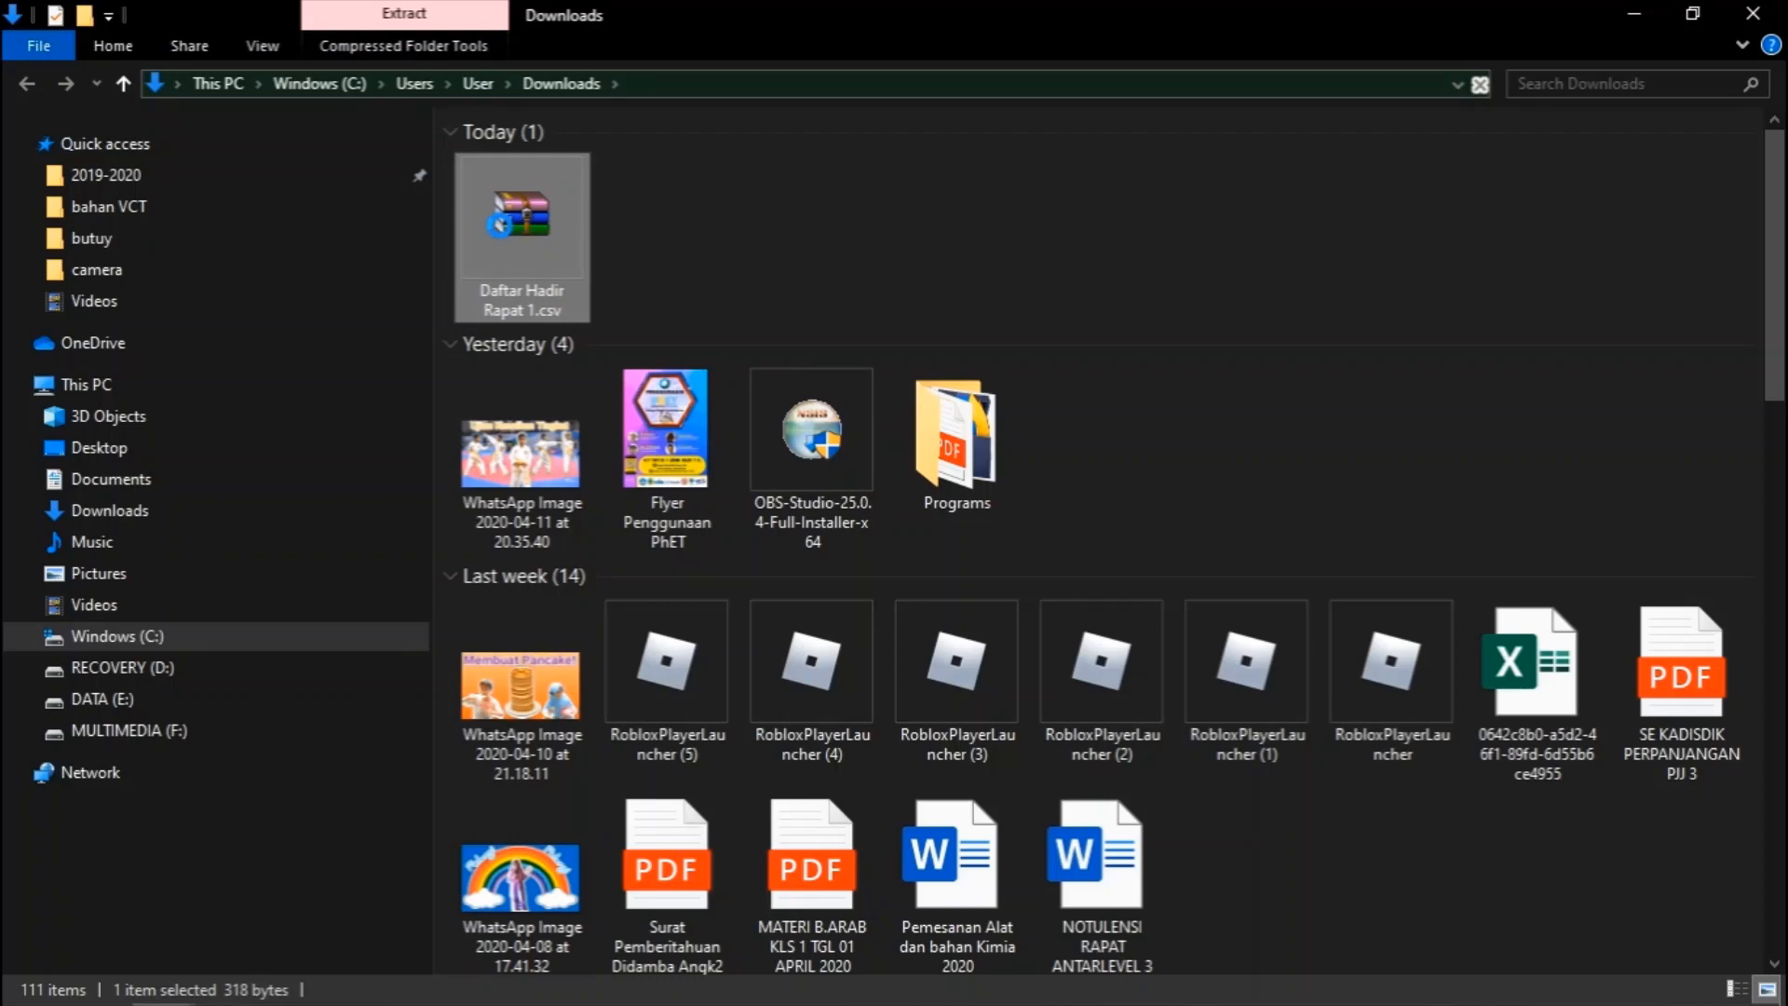
right_click(500, 225)
key("Escape")
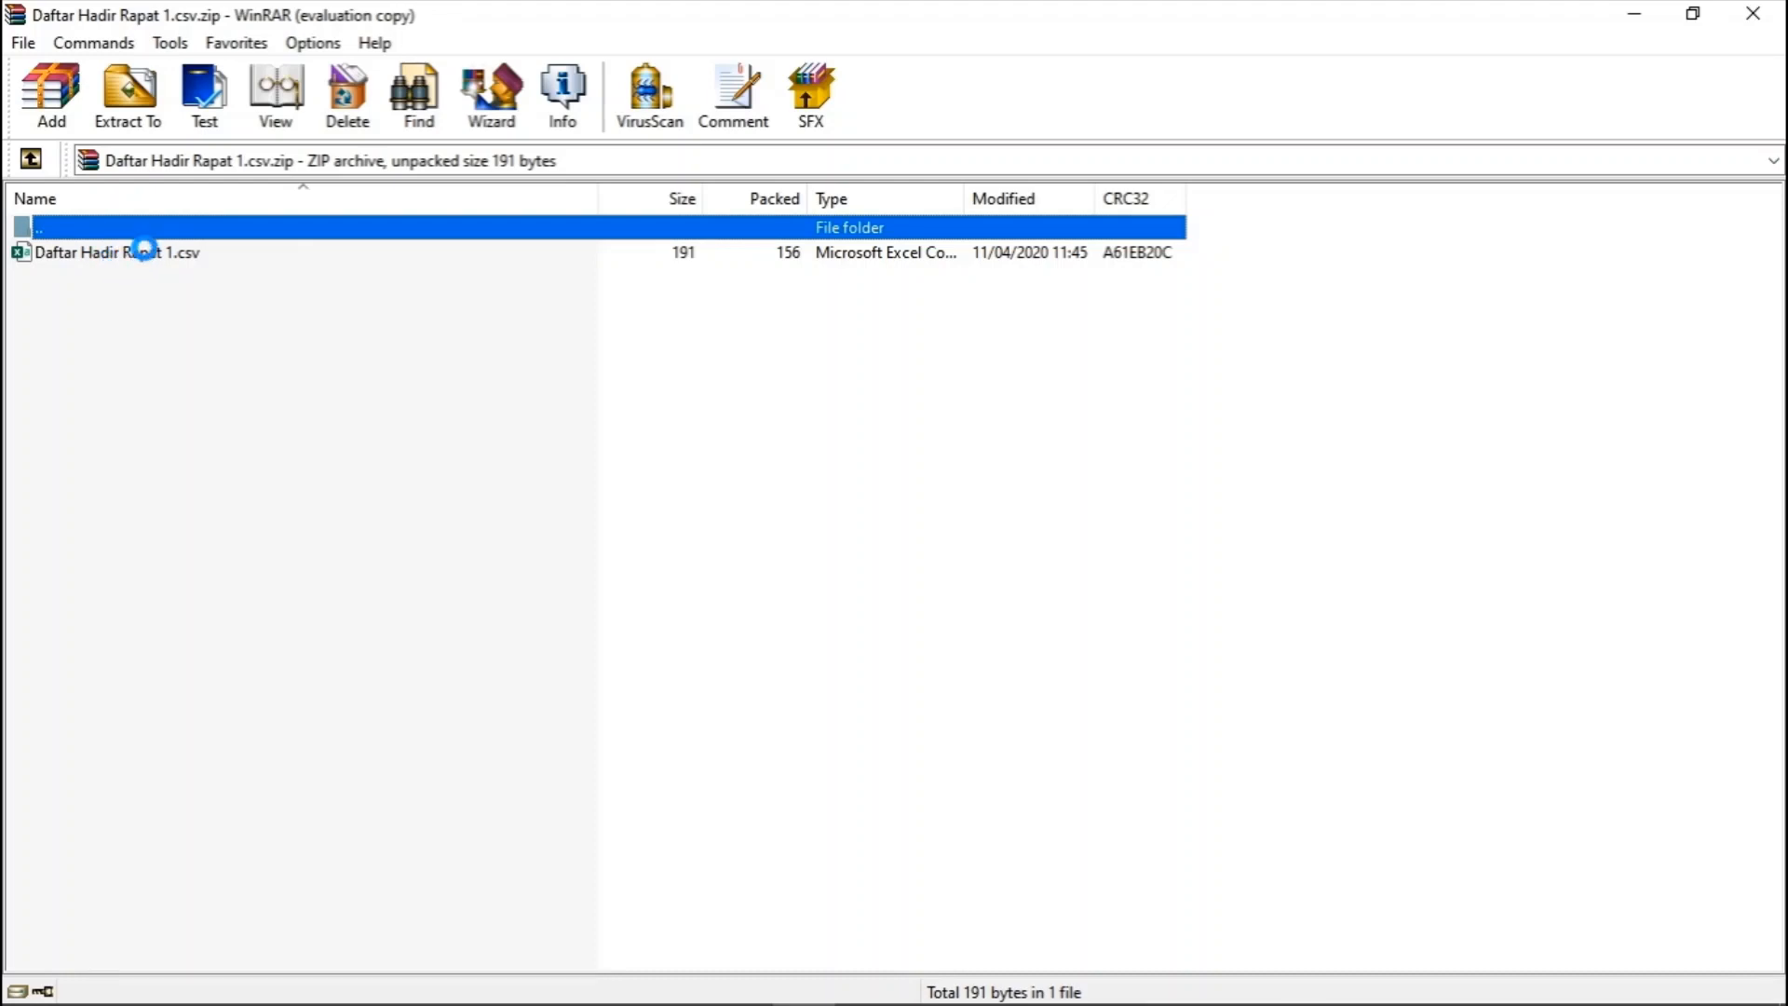
- Confirm the archive holds the 191-byte Daftar Hadir Rapat 1.csv, then return to Chrome
mouse_move(471, 985)
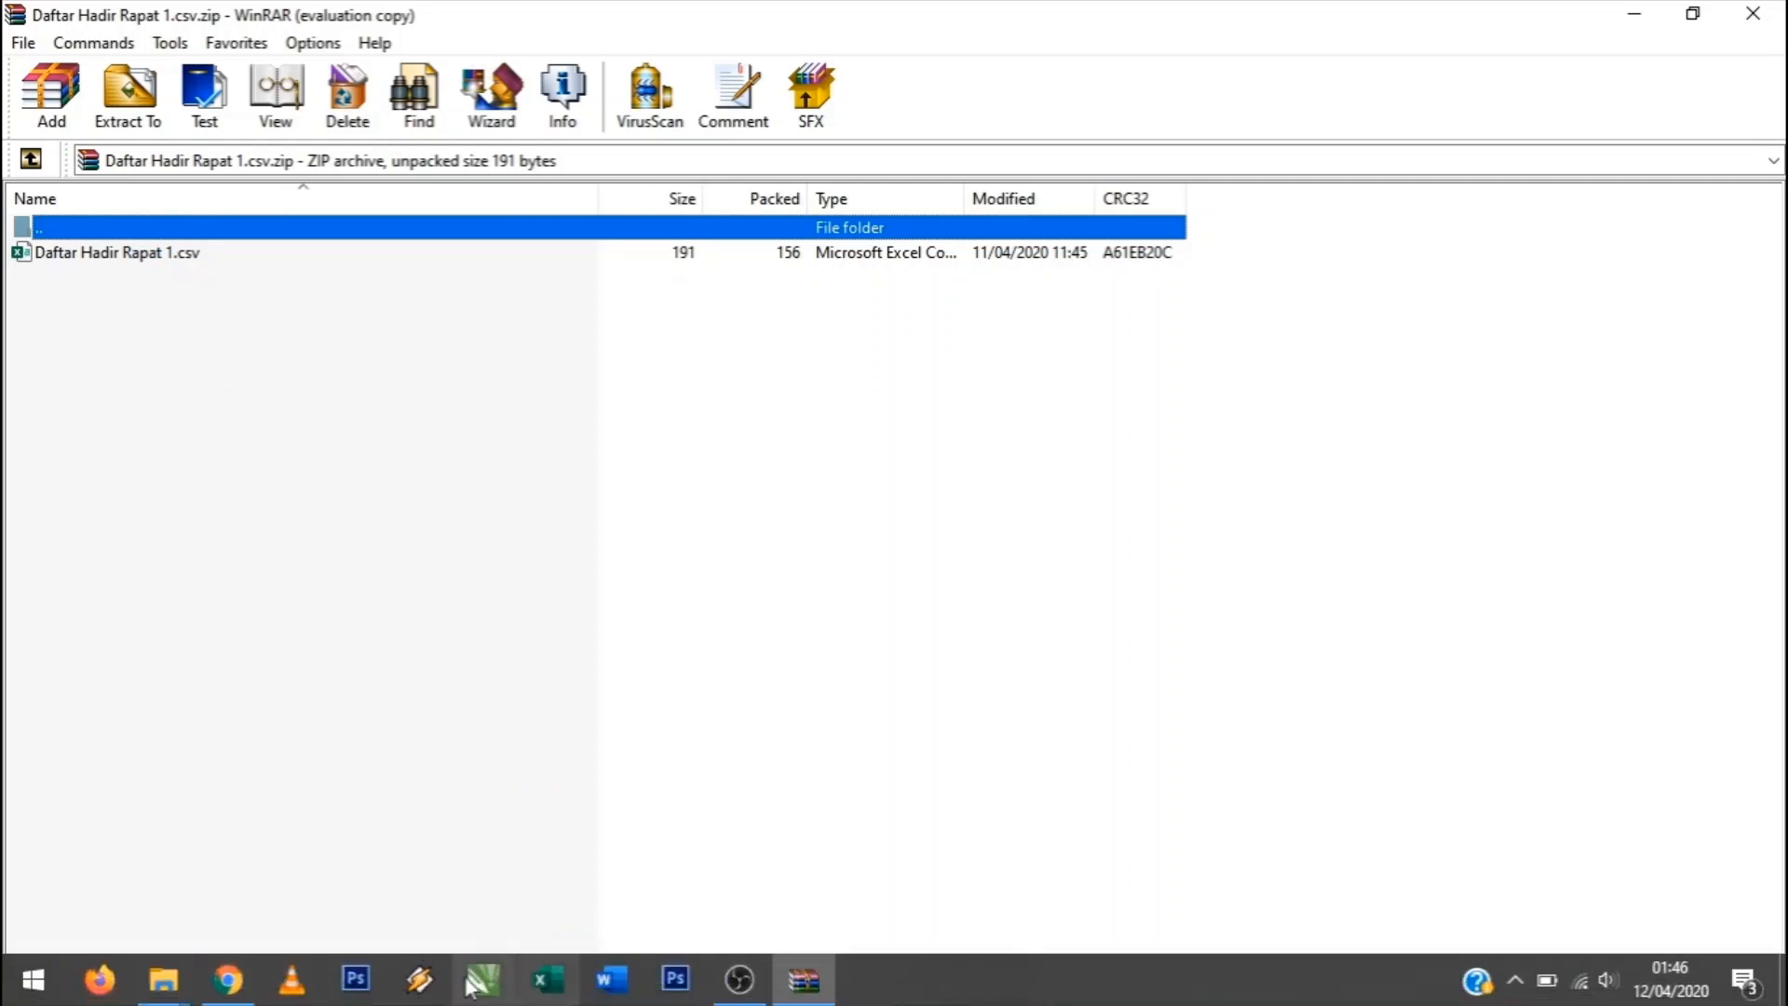
left_click(228, 979)
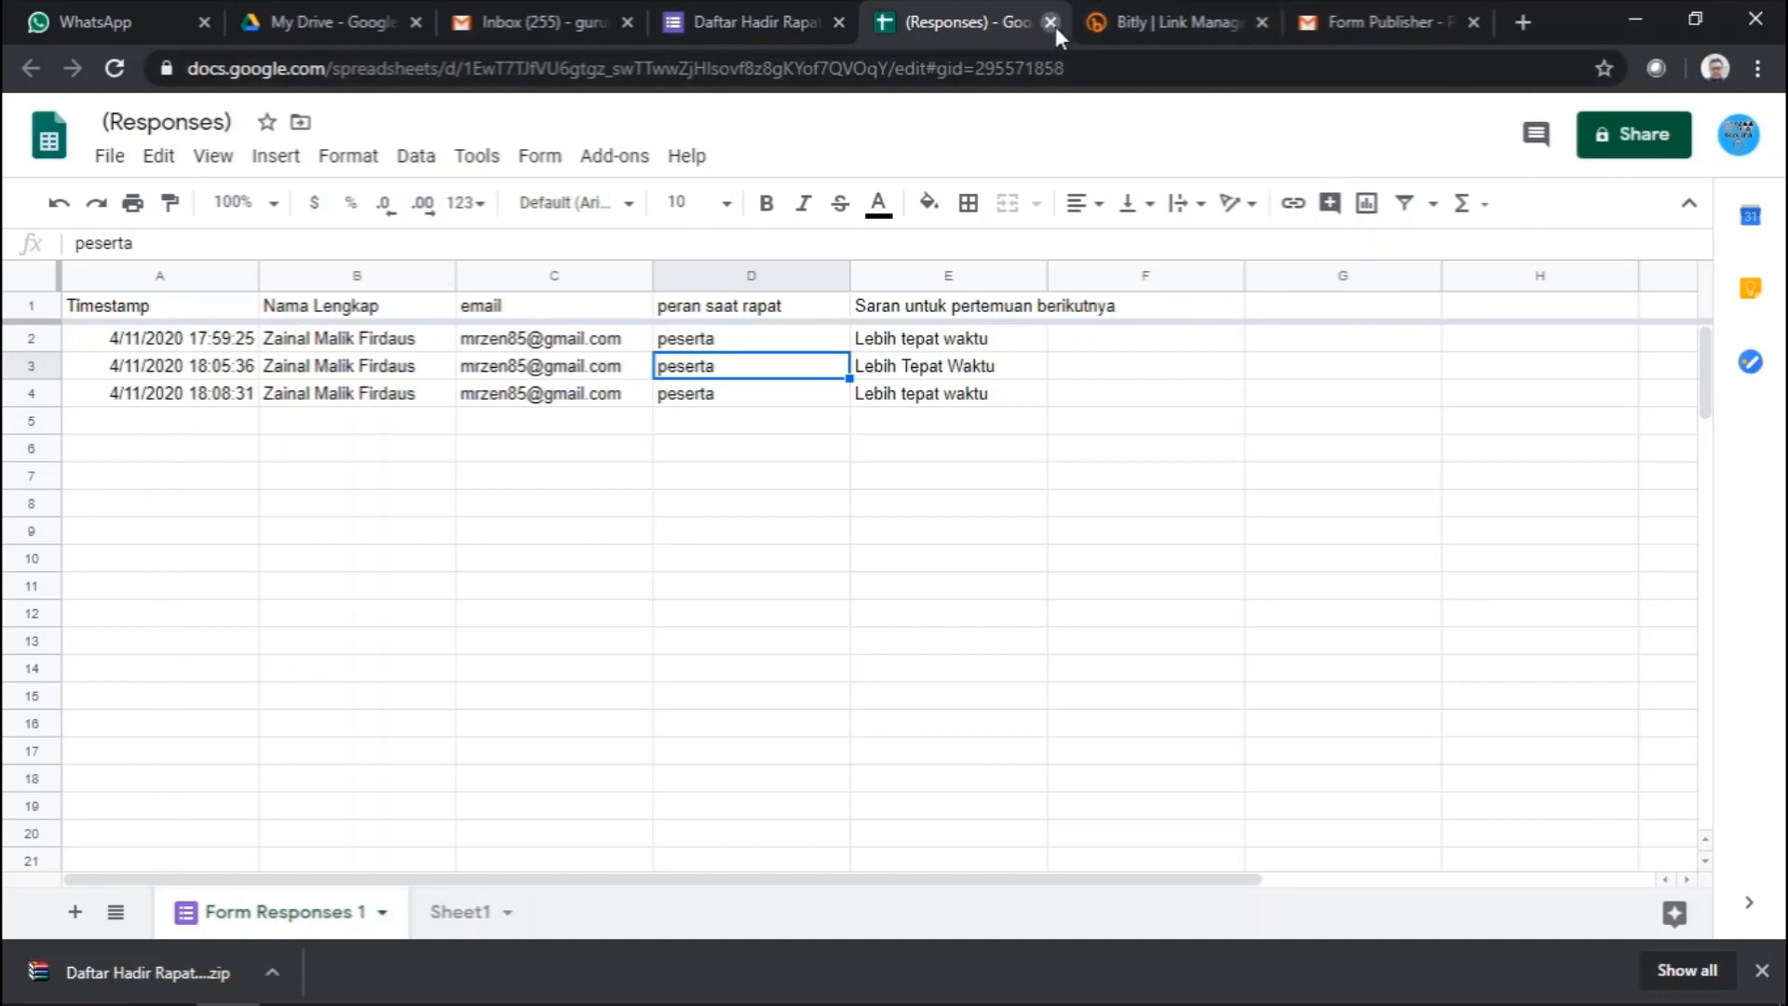
- Close the responses spreadsheet, turn Accepting responses back on, and close WinRAR
key("ctrl+w")
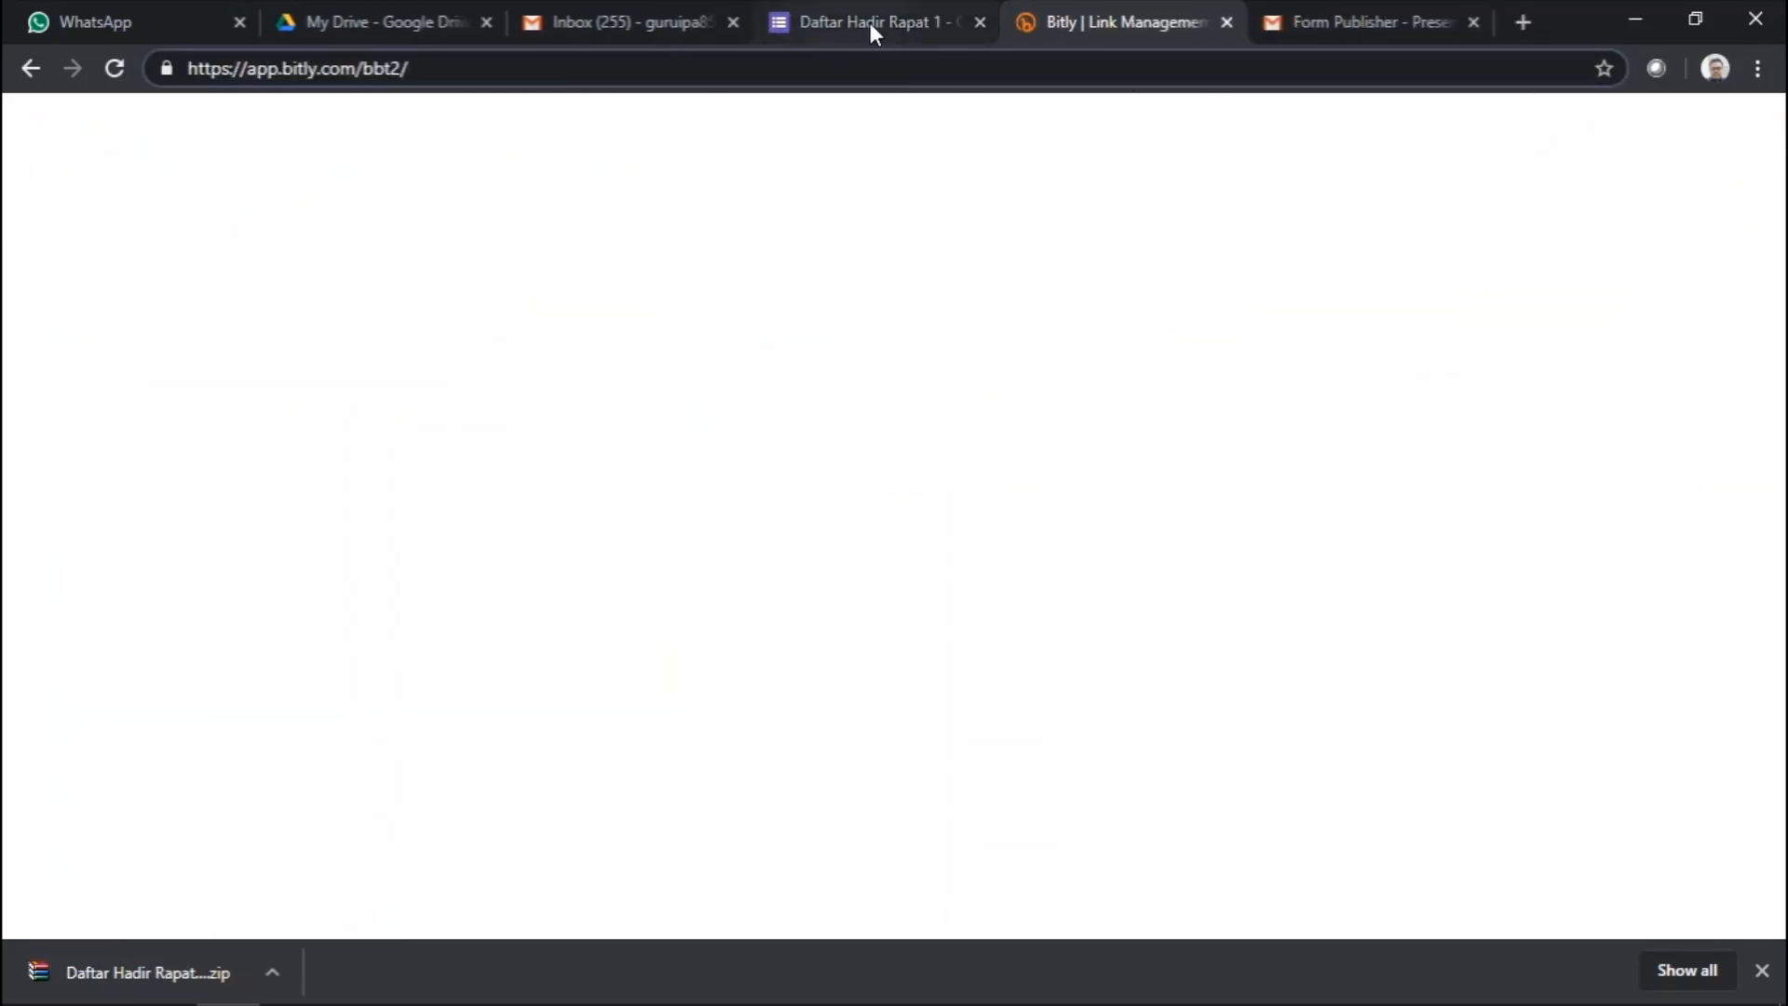
left_click(870, 20)
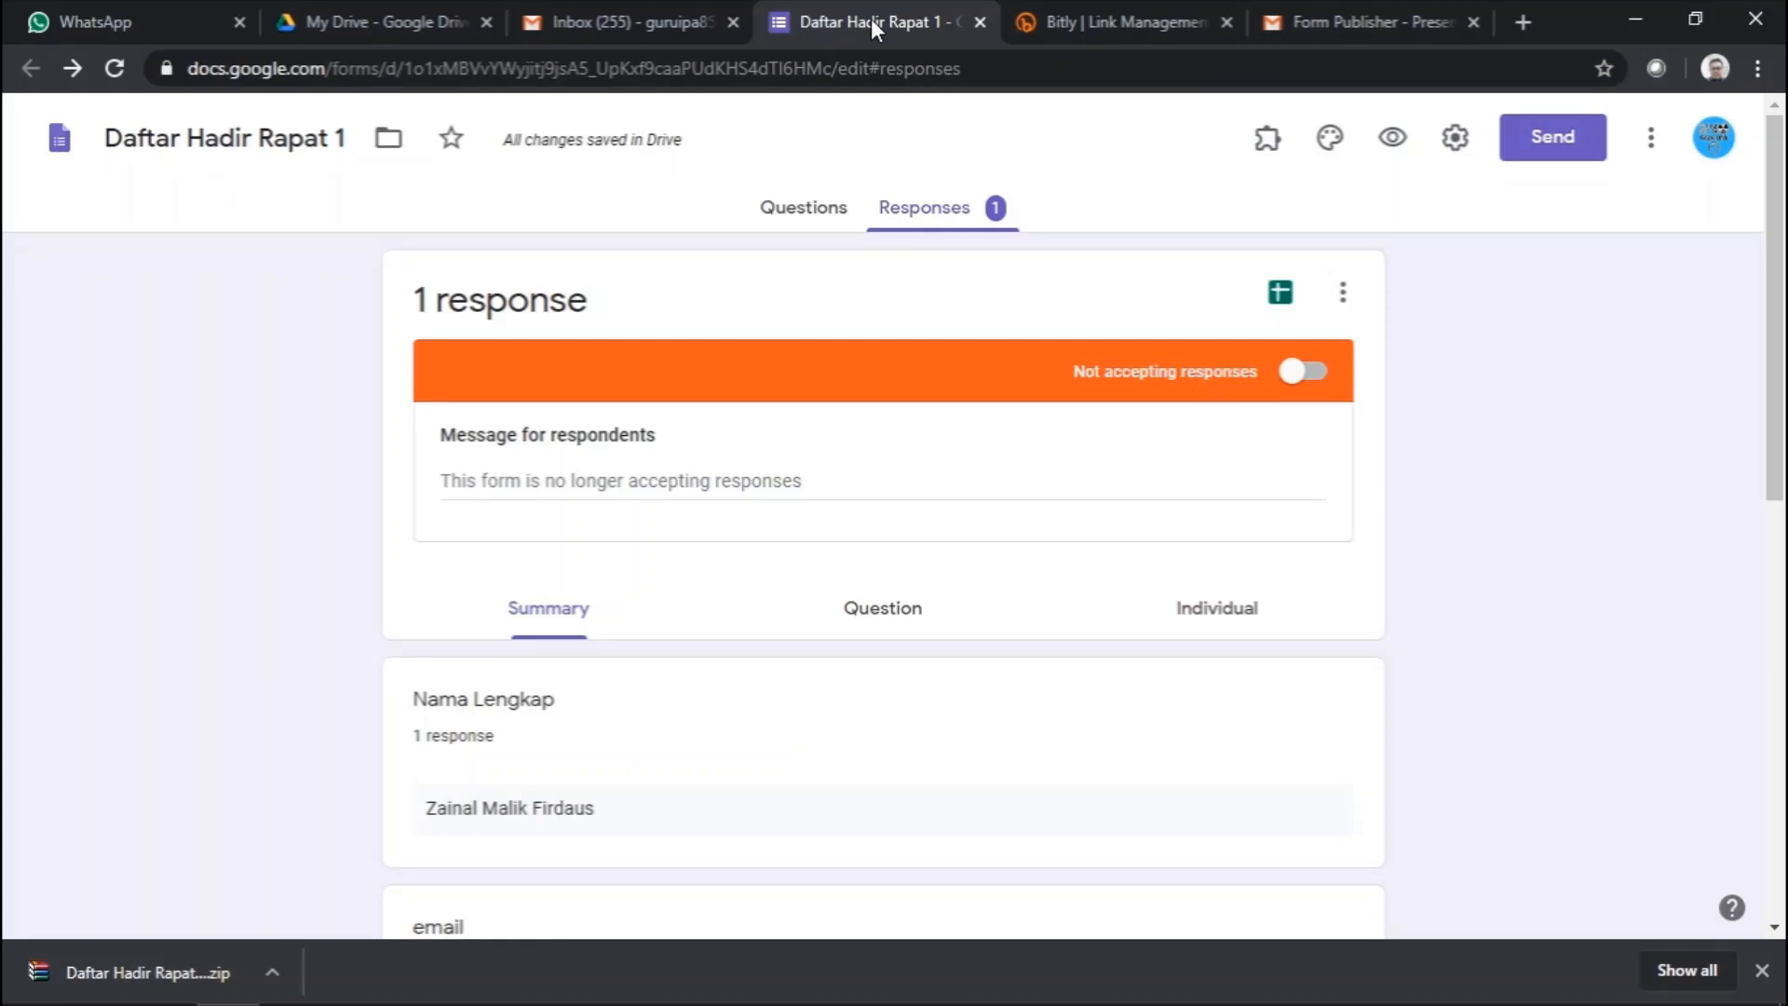
left_click(1313, 377)
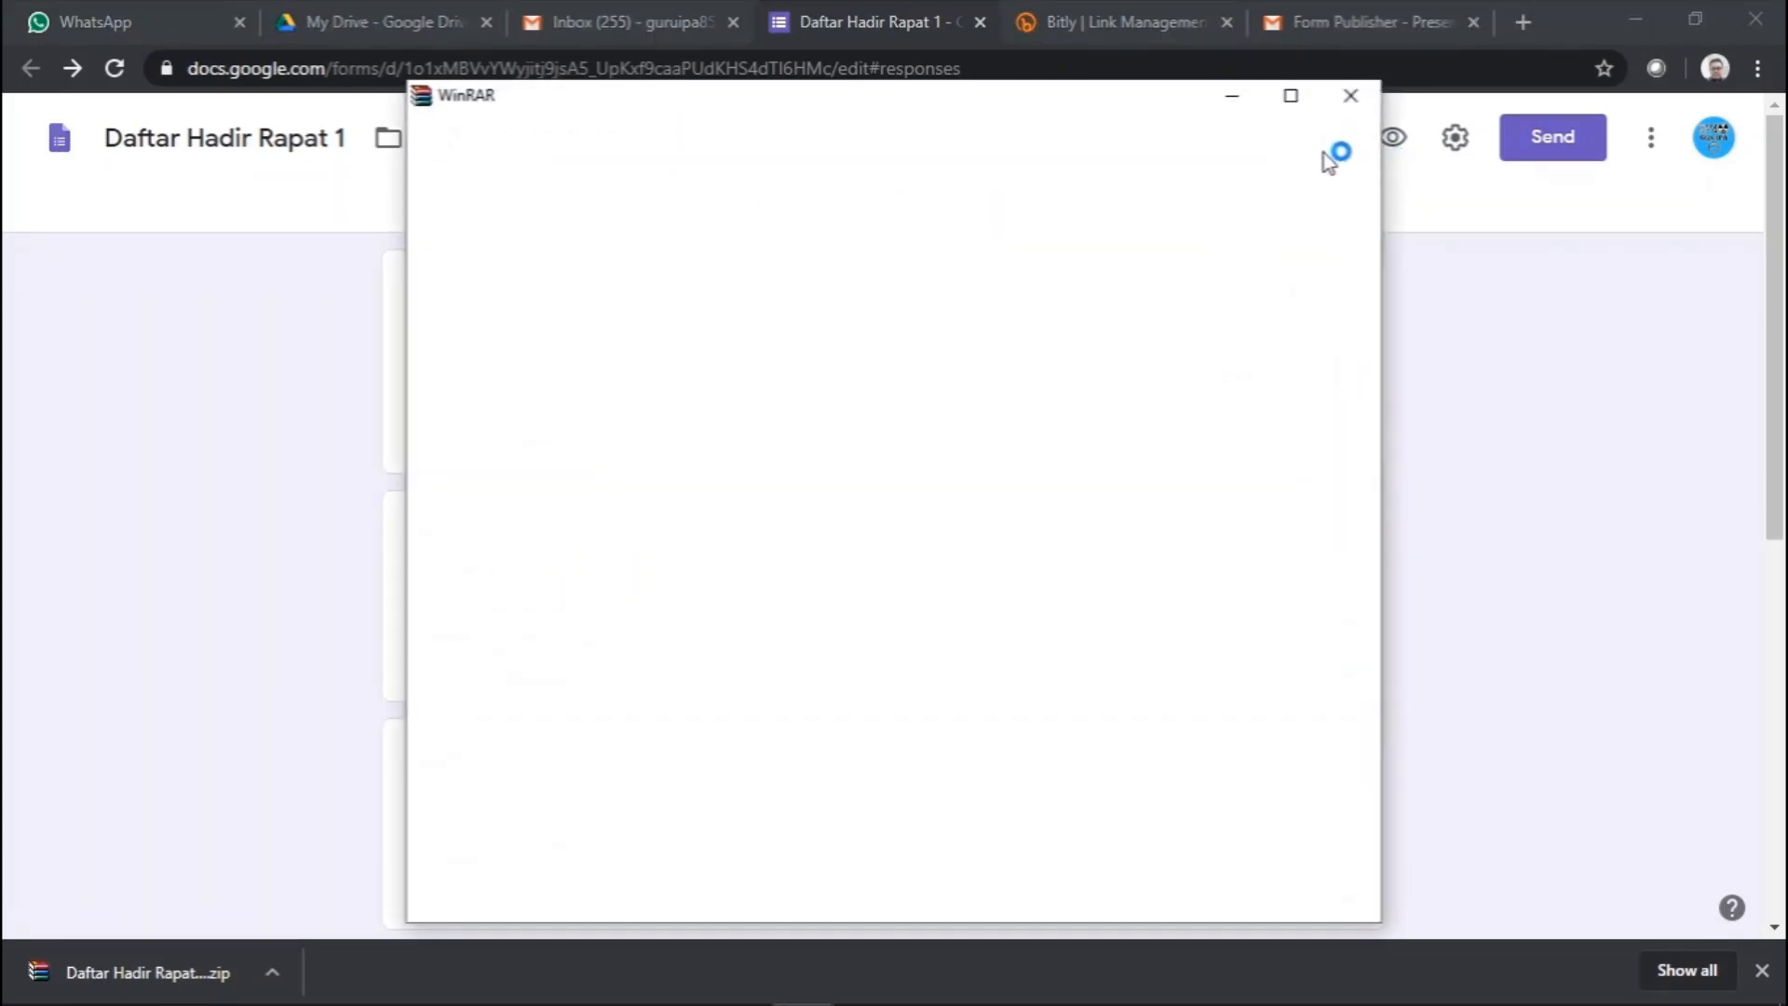
left_click(1352, 98)
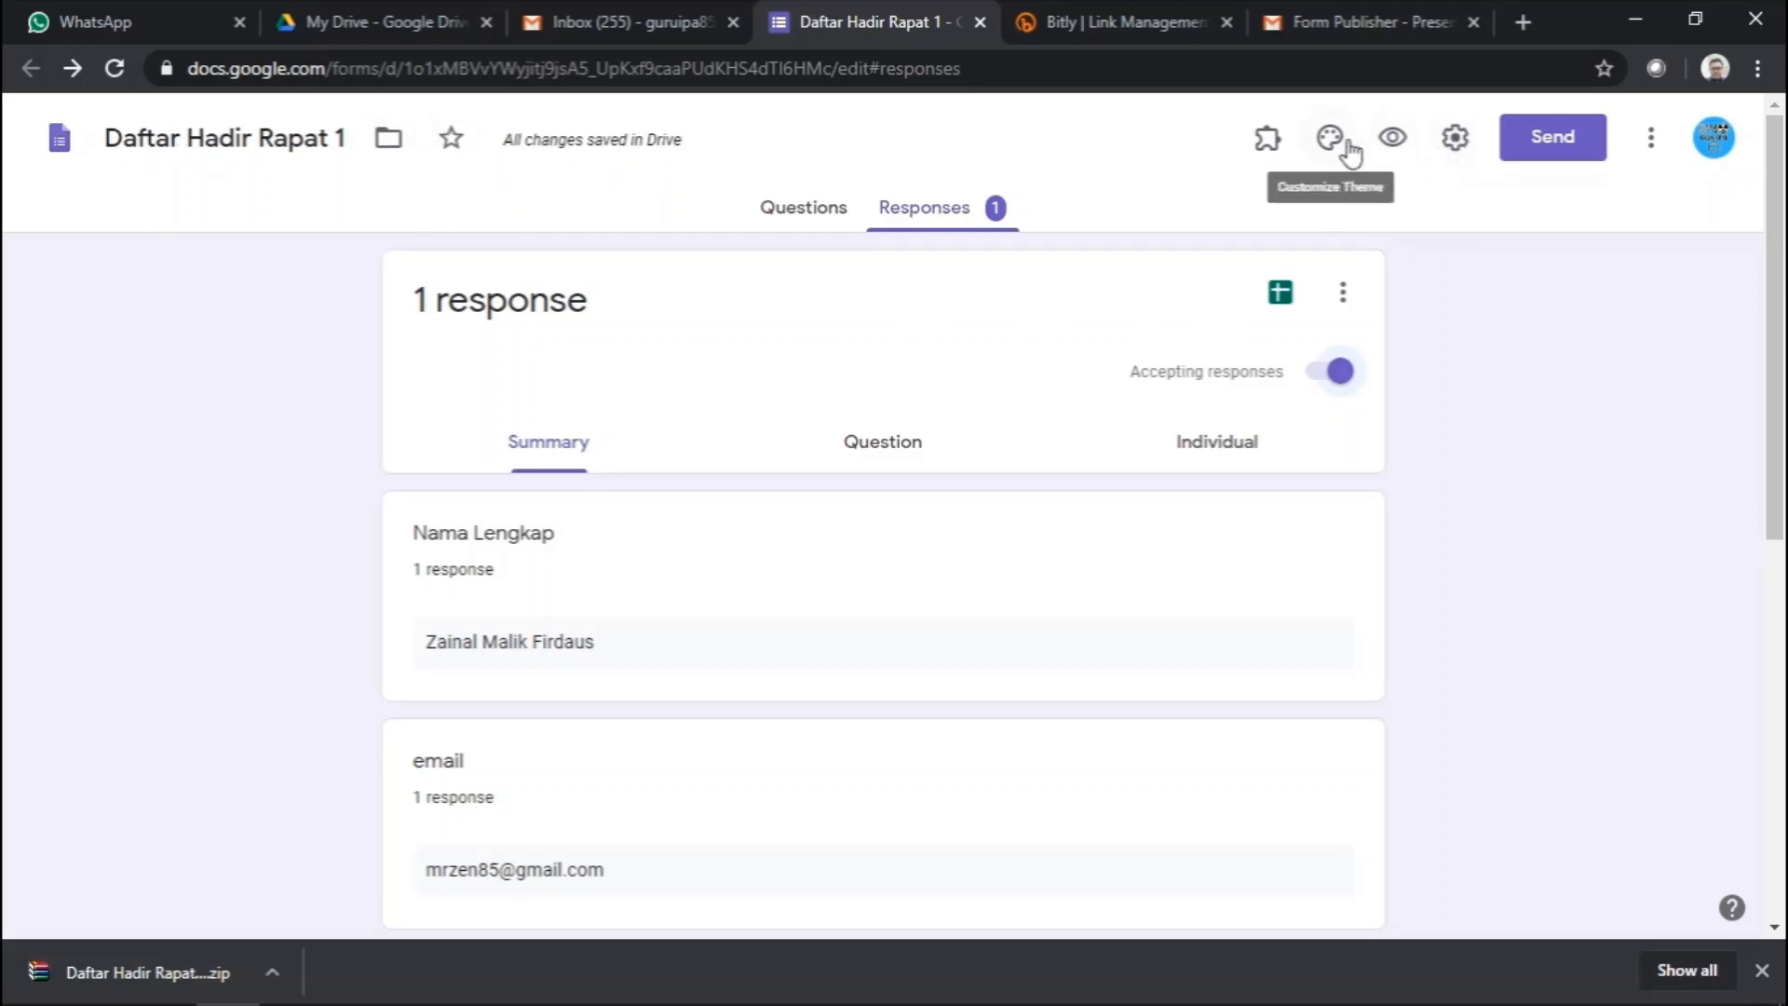
- In the Send form dialog's link option, generate the shortened forms.gle link
left_click(1536, 146)
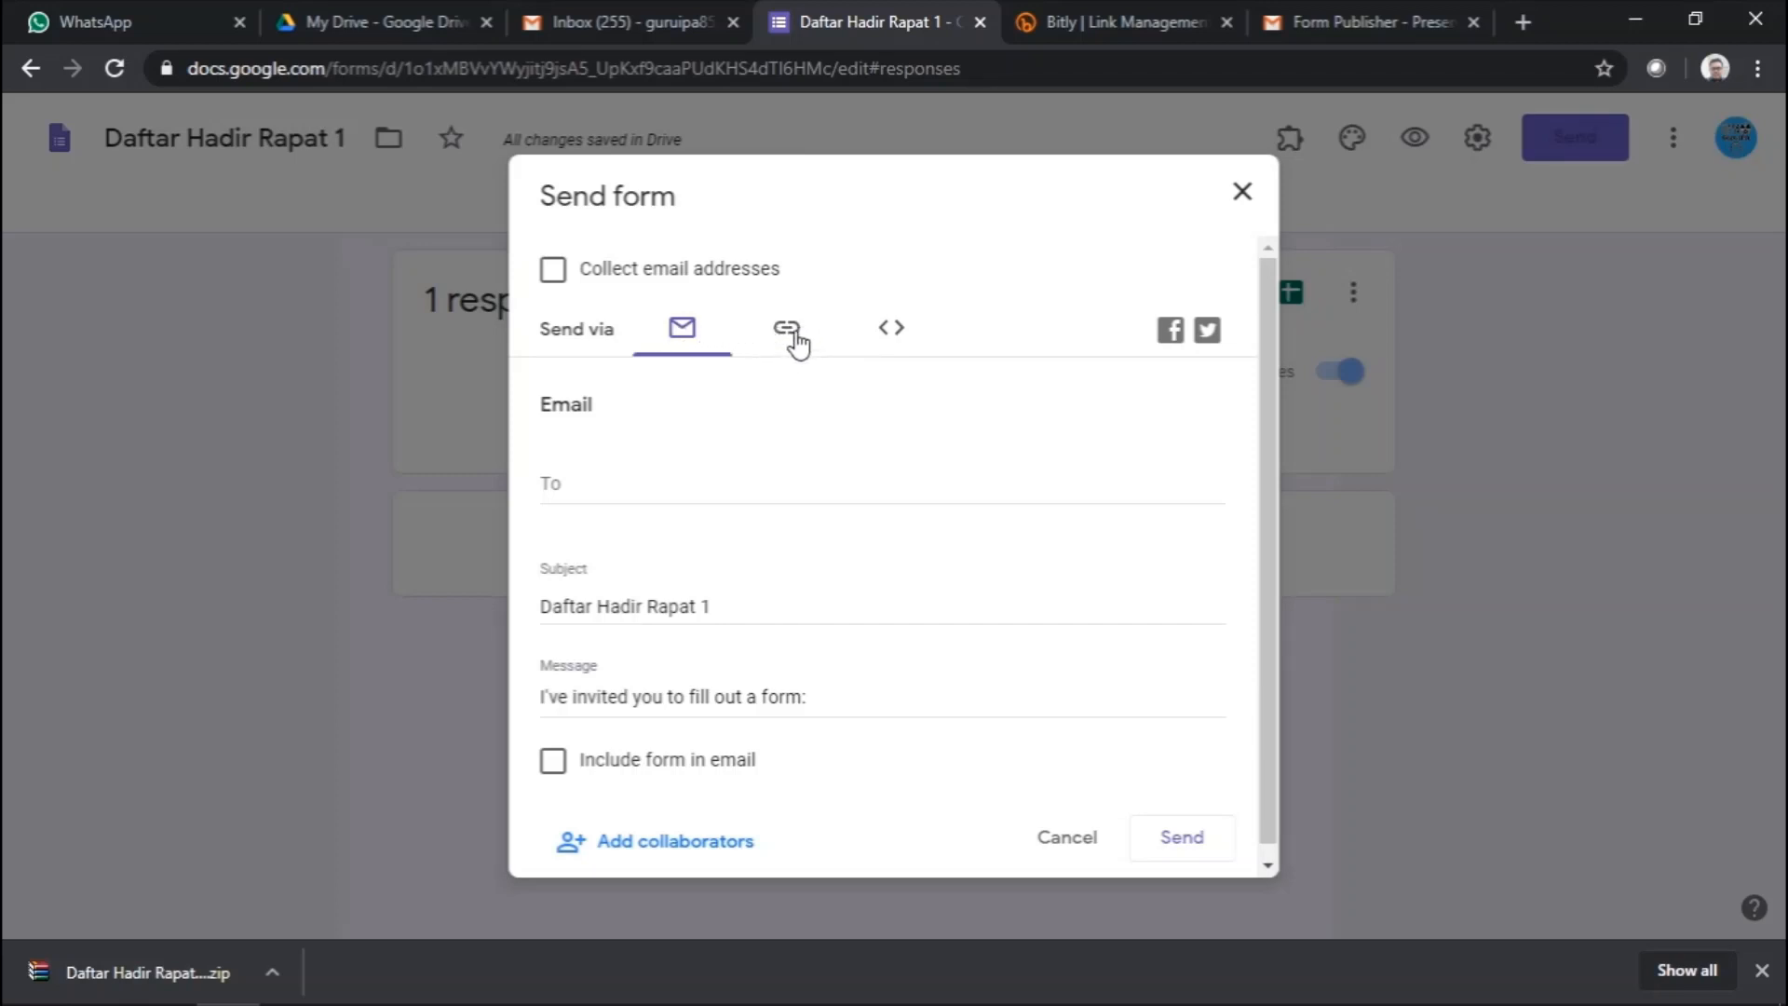
left_click(796, 344)
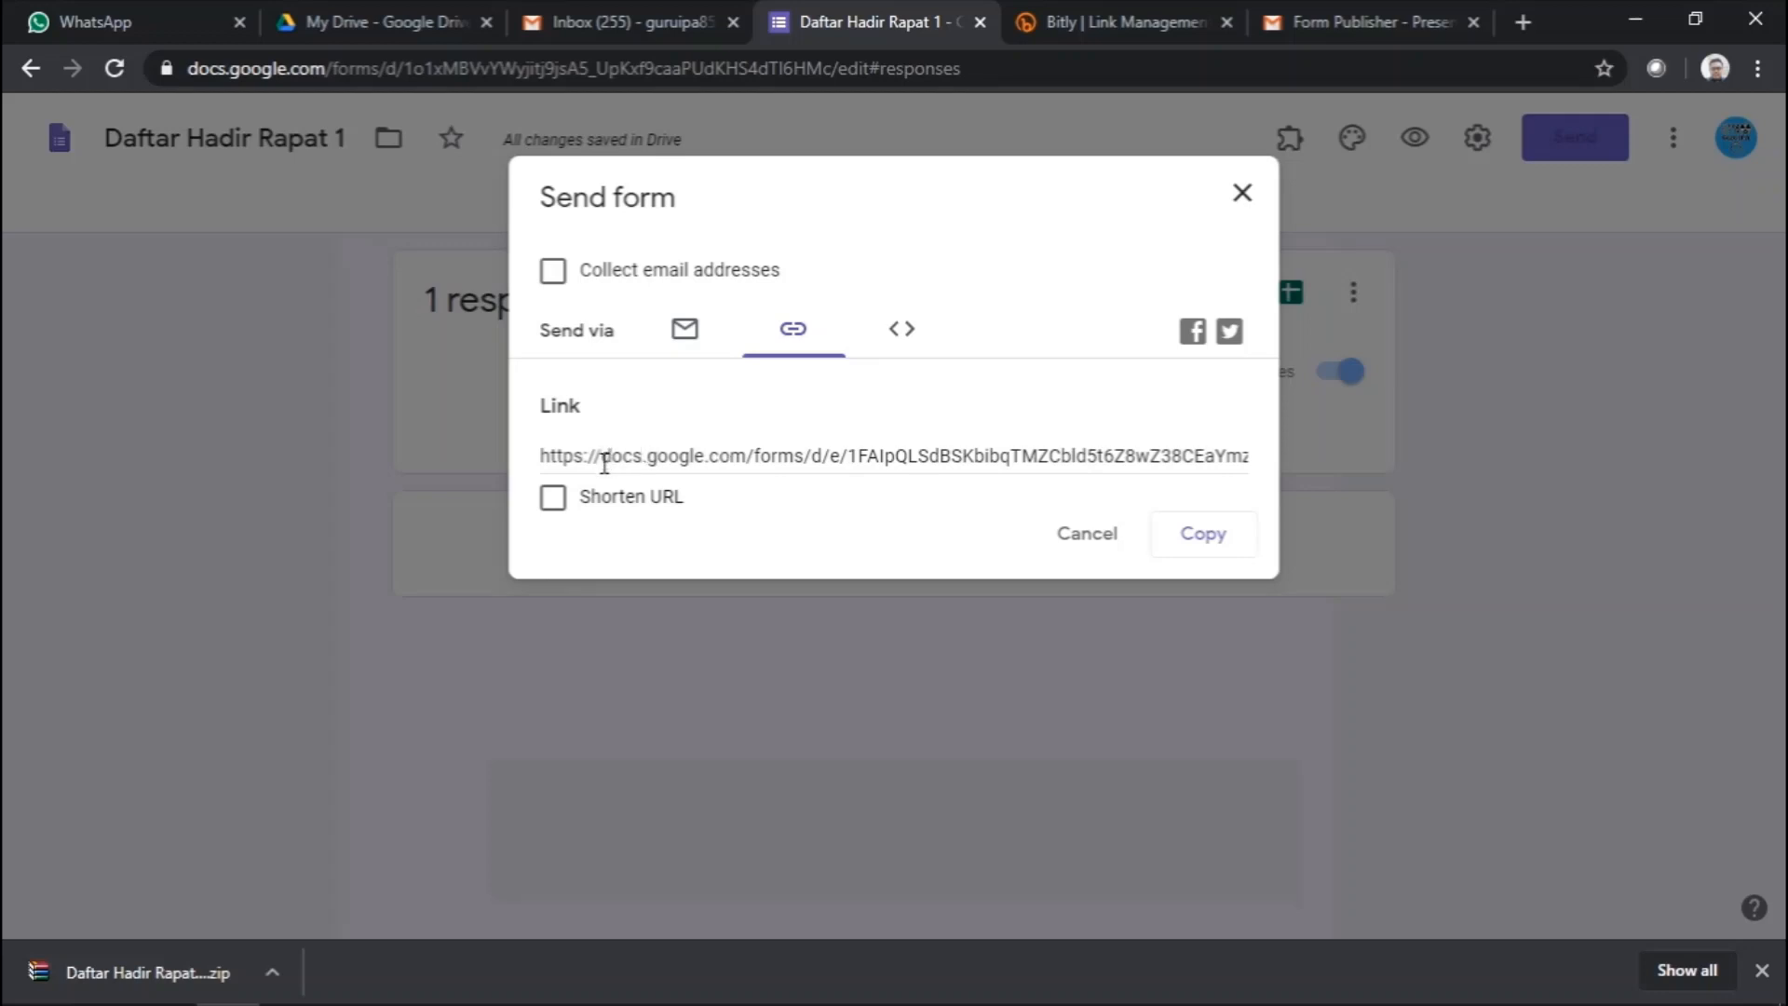
left_click(556, 503)
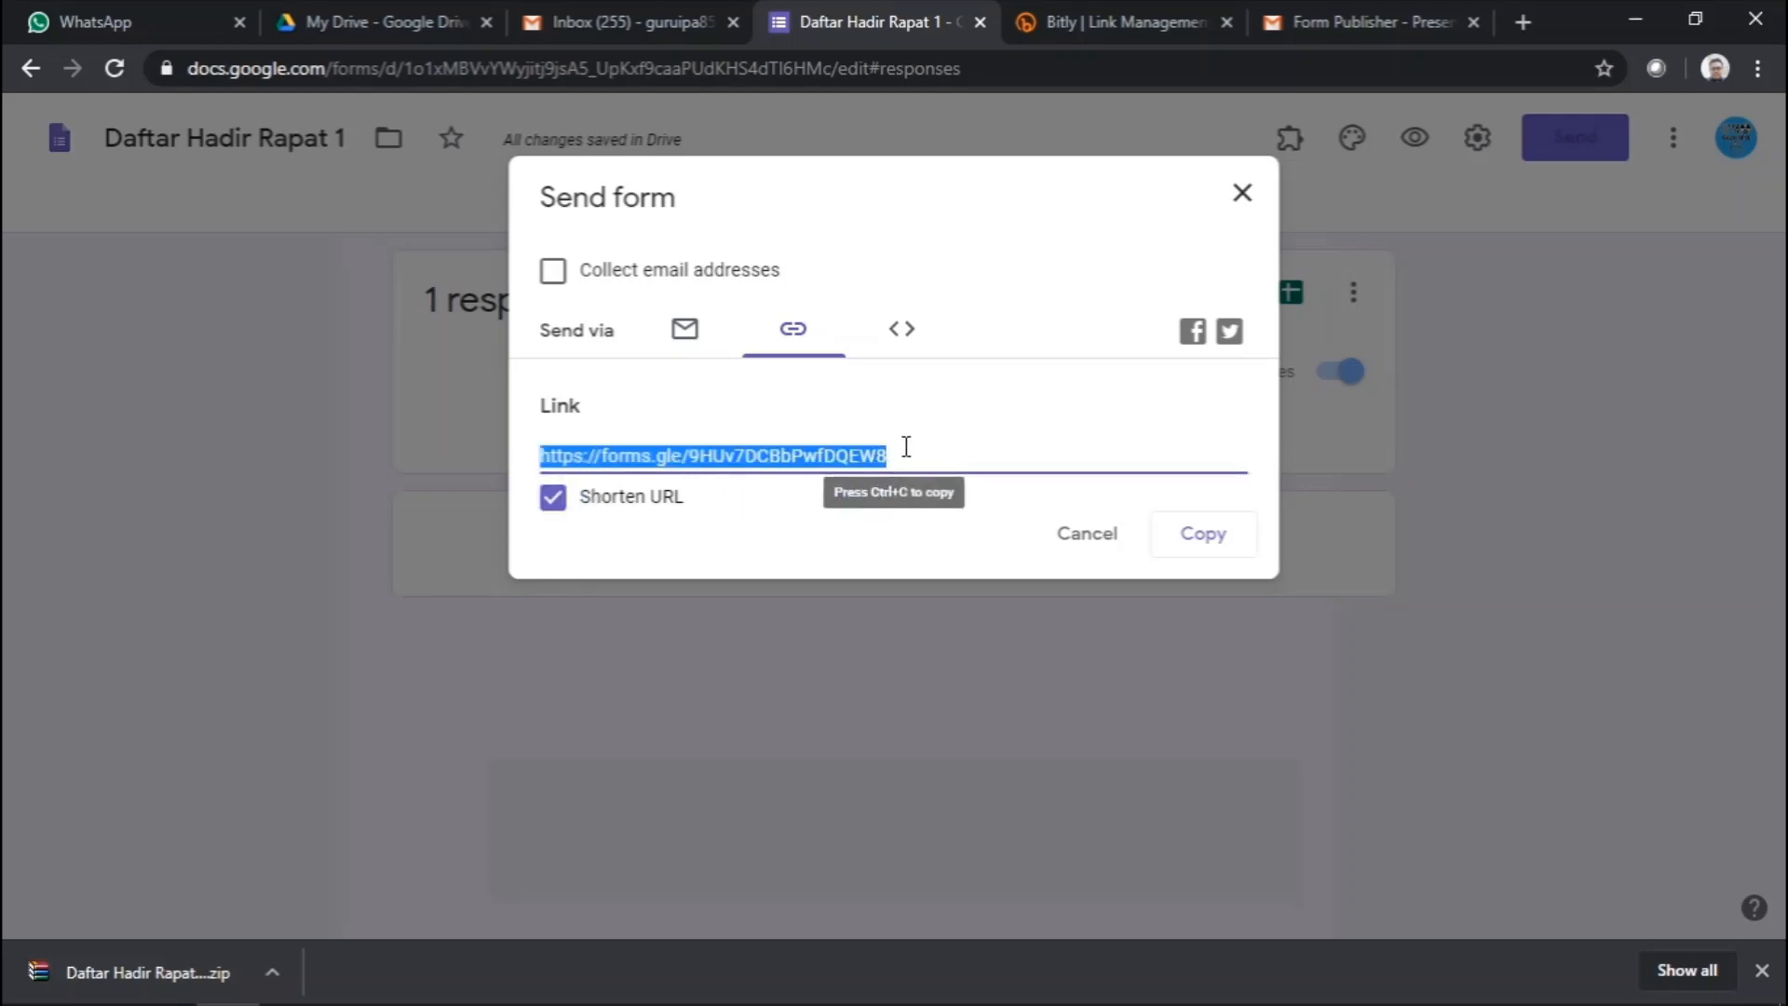
left_click(691, 461)
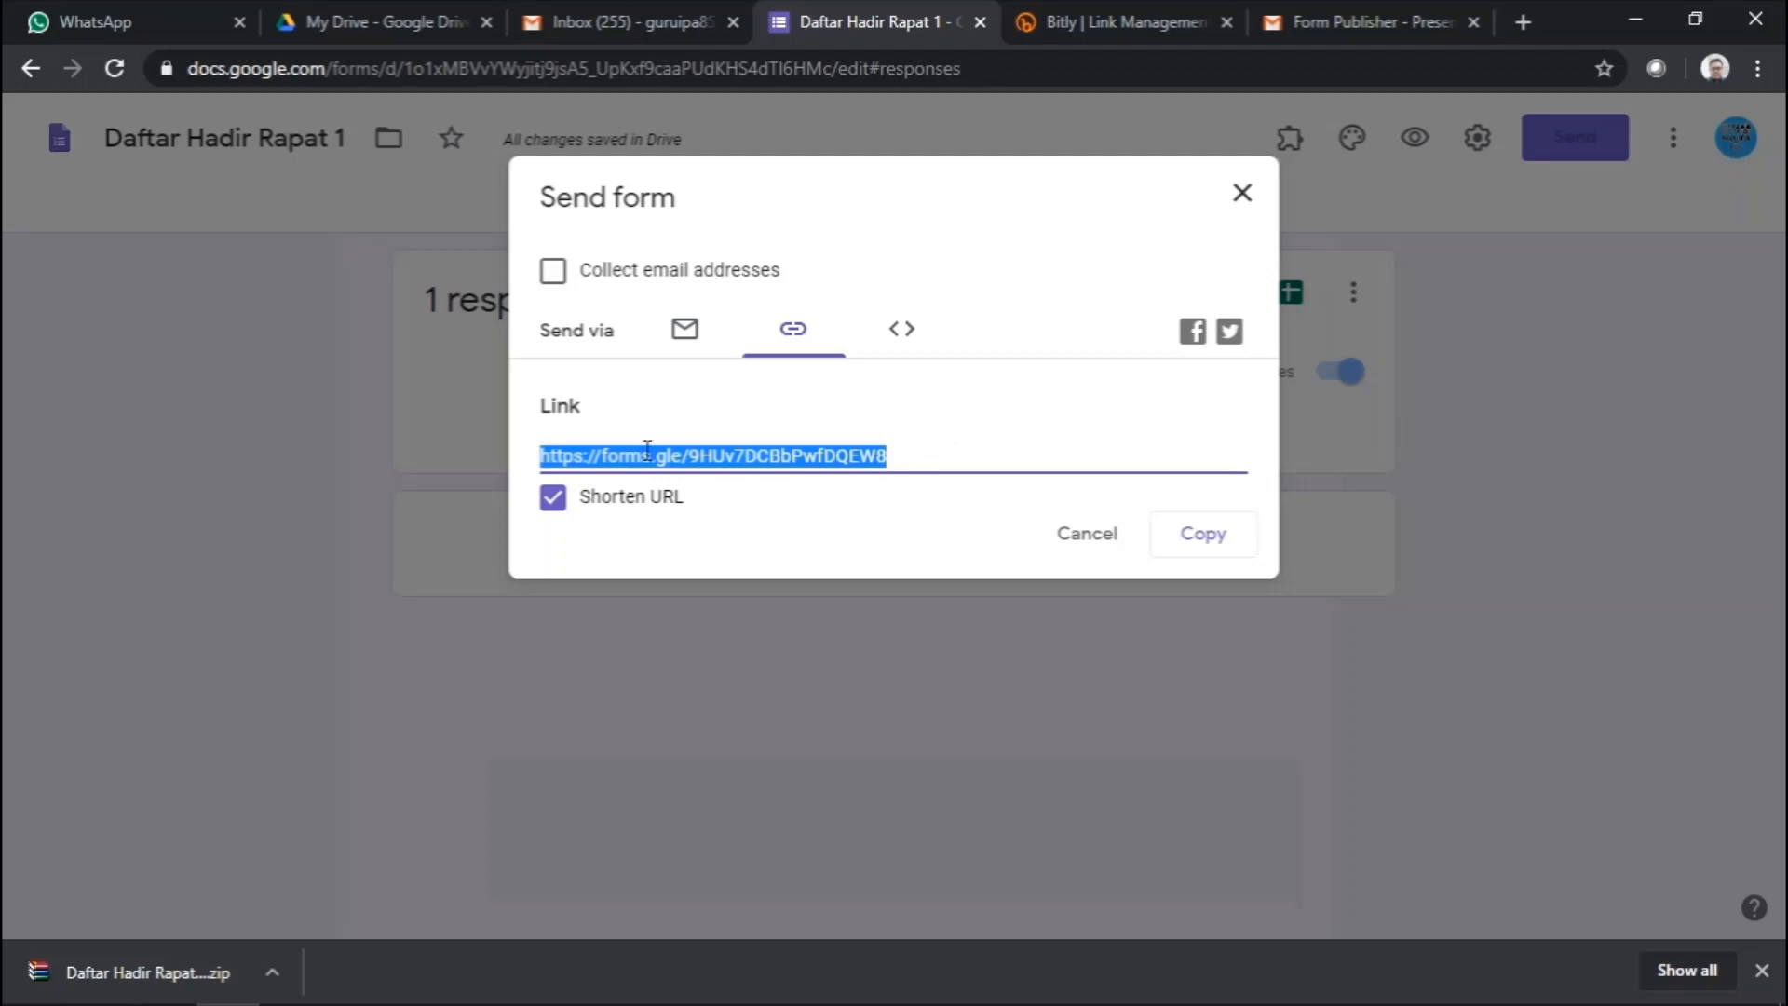
left_click(742, 515)
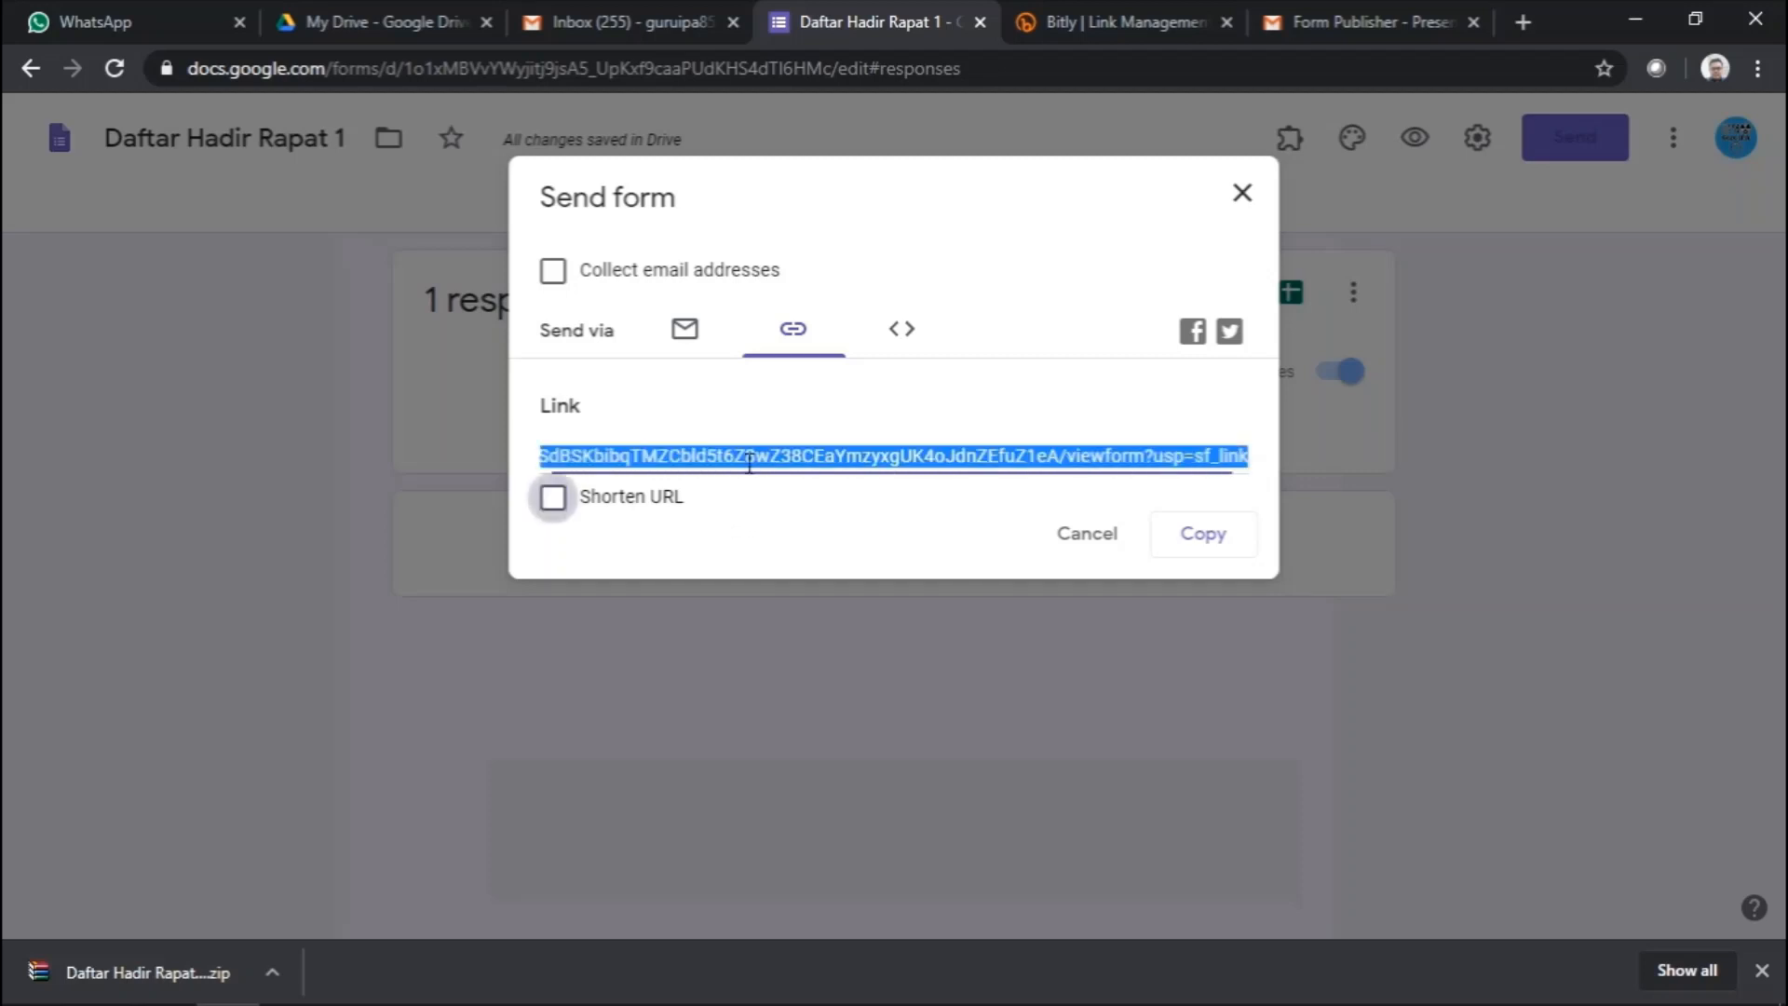
left_click(641, 503)
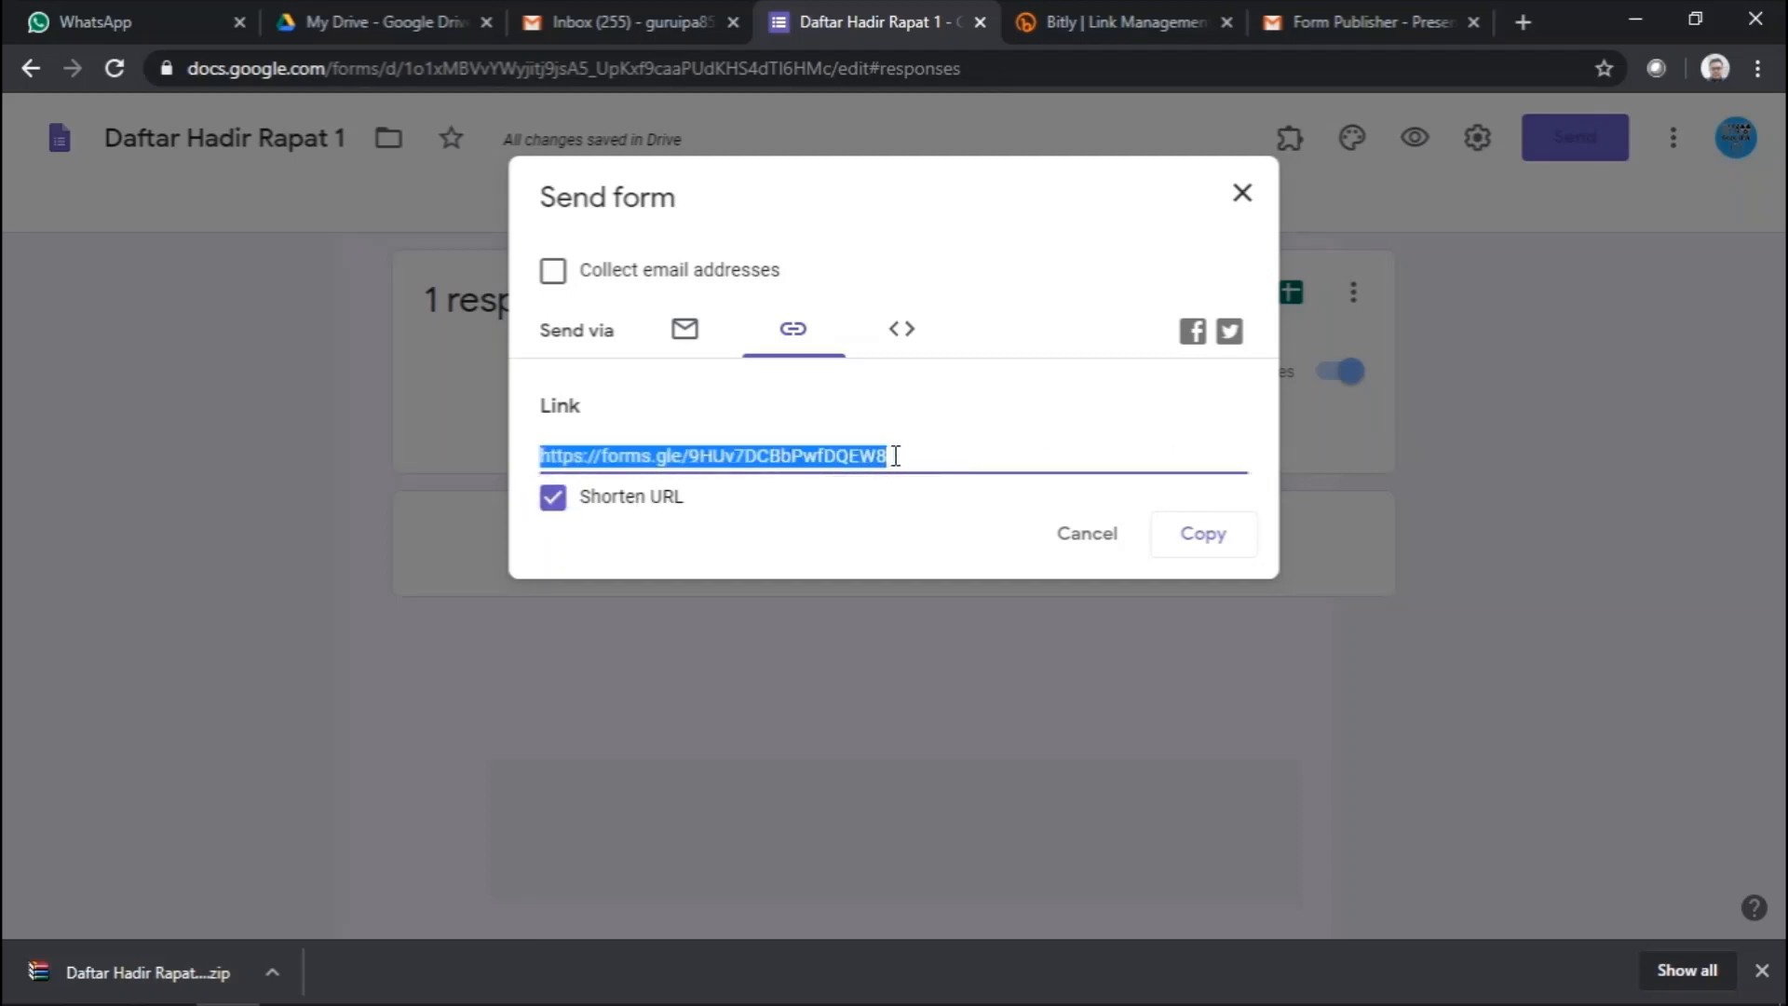
- Copy the shortened forms.gle link and switch to the Bitly dashboard
left_click(917, 412)
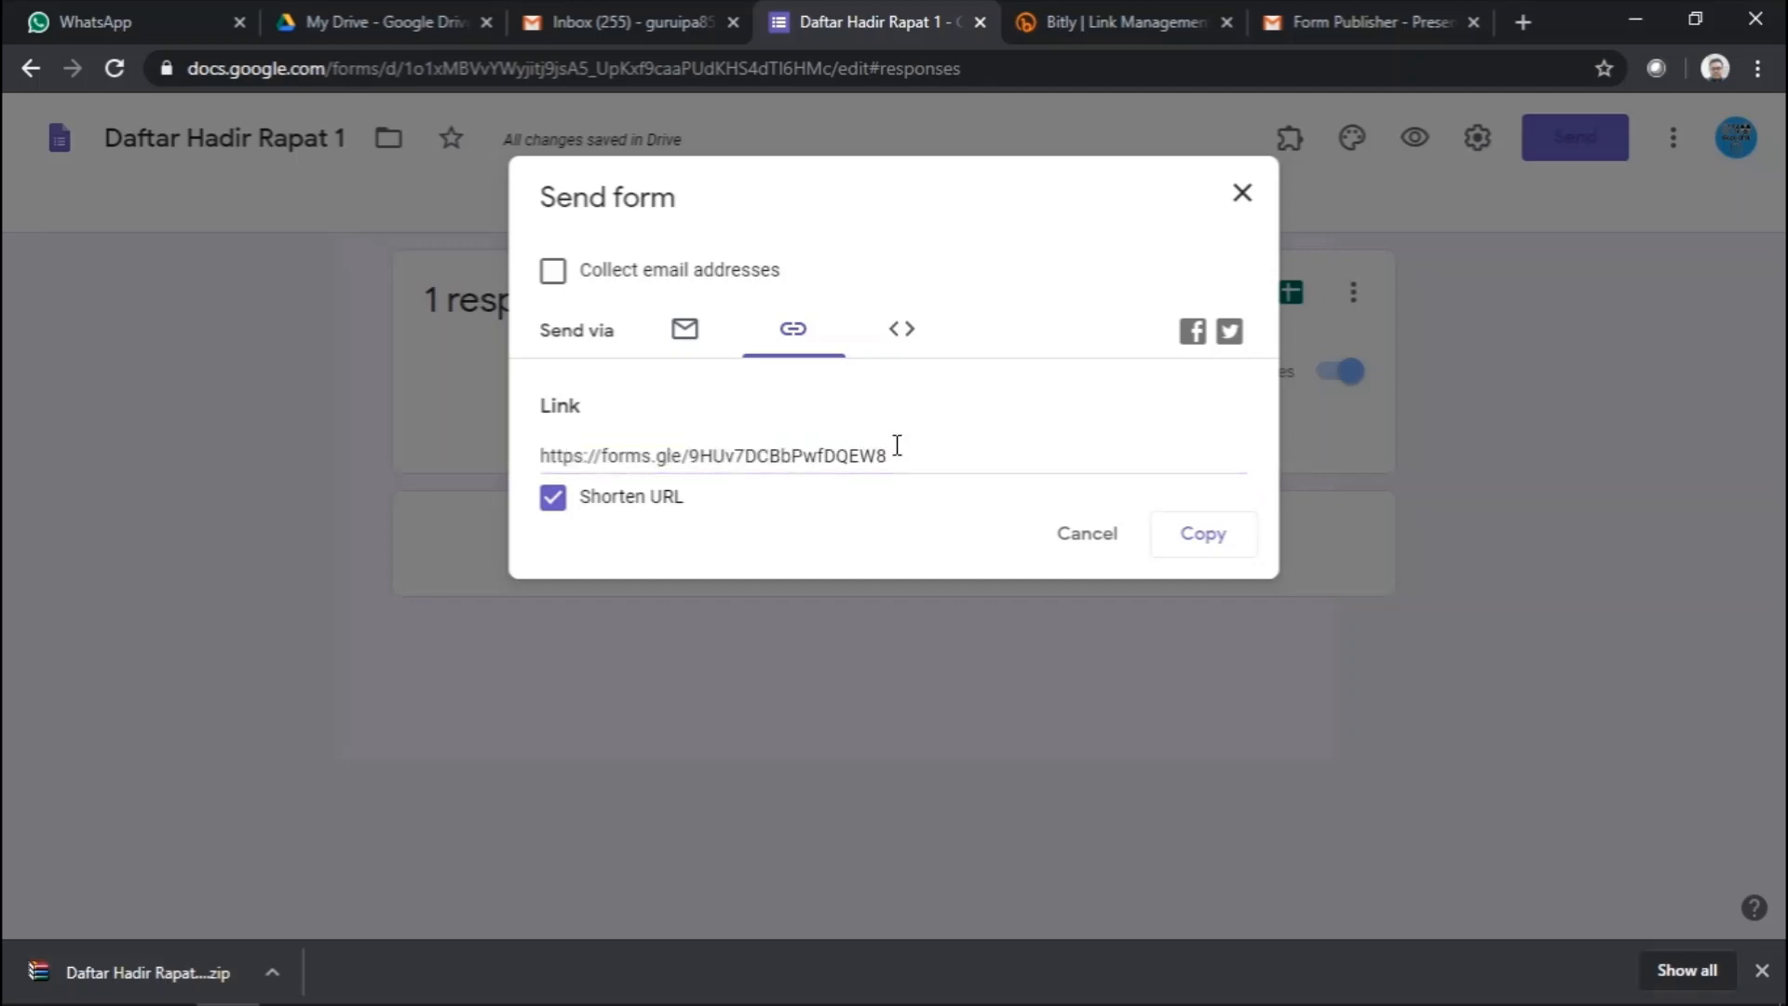
left_click(895, 453)
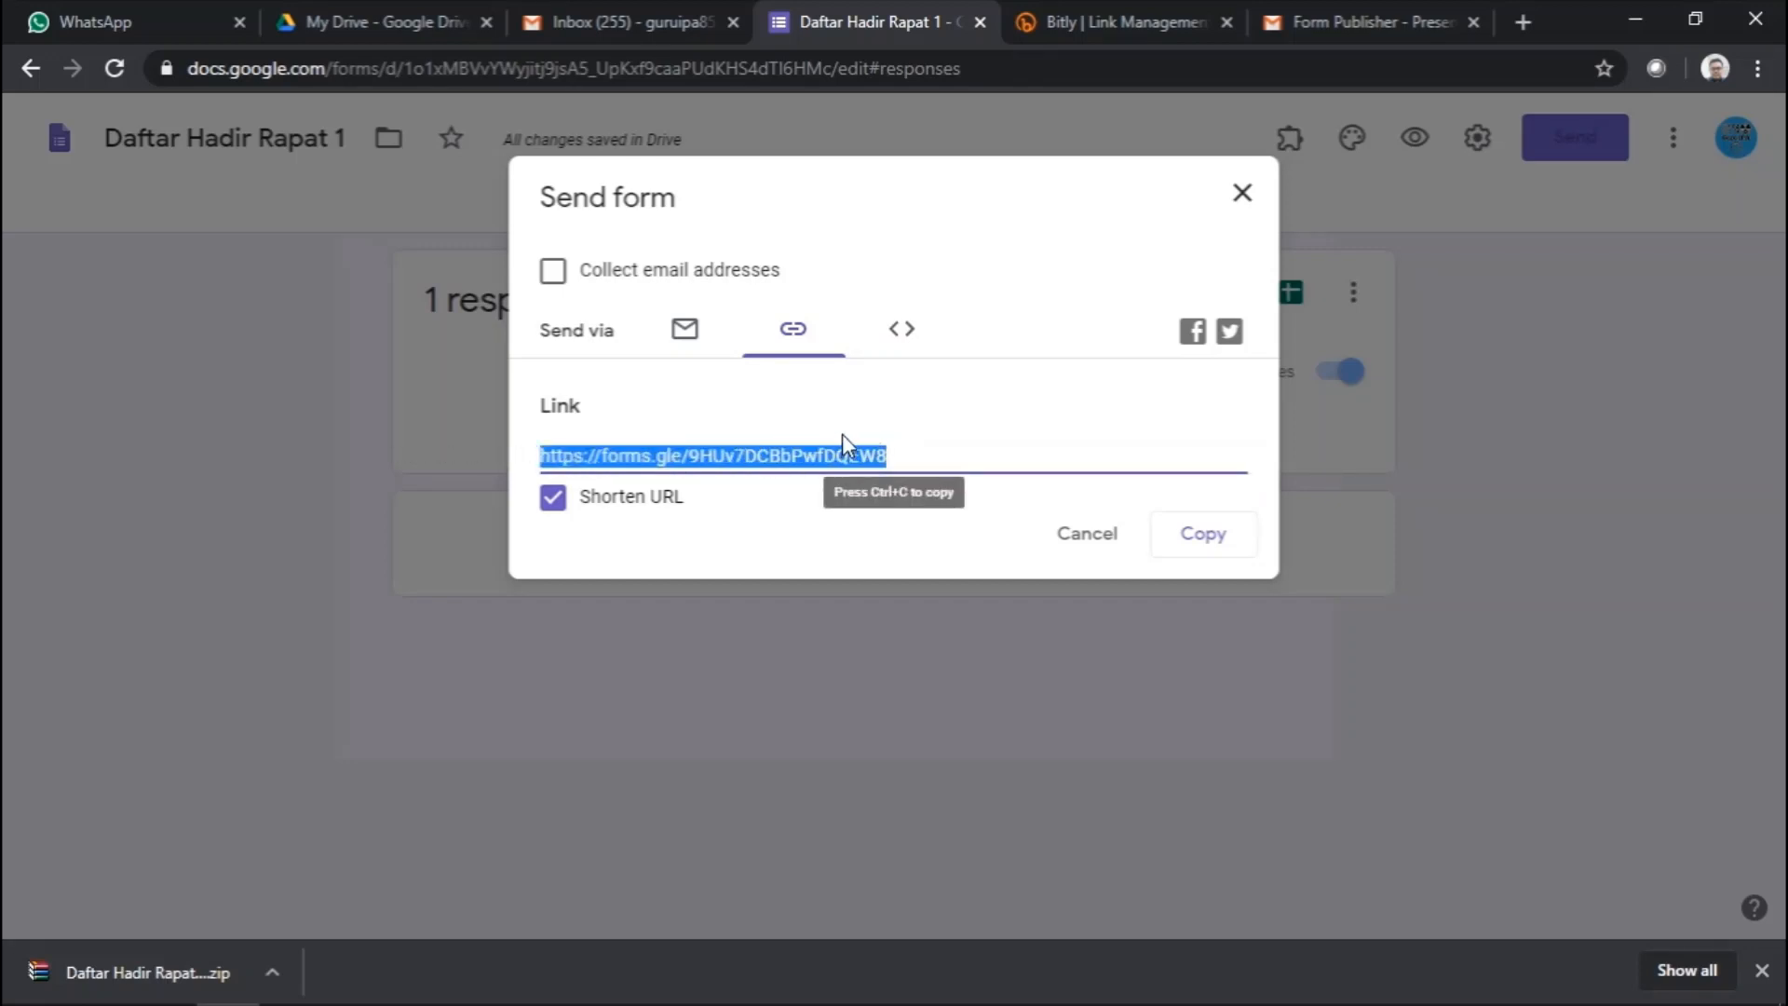
left_click(1202, 537)
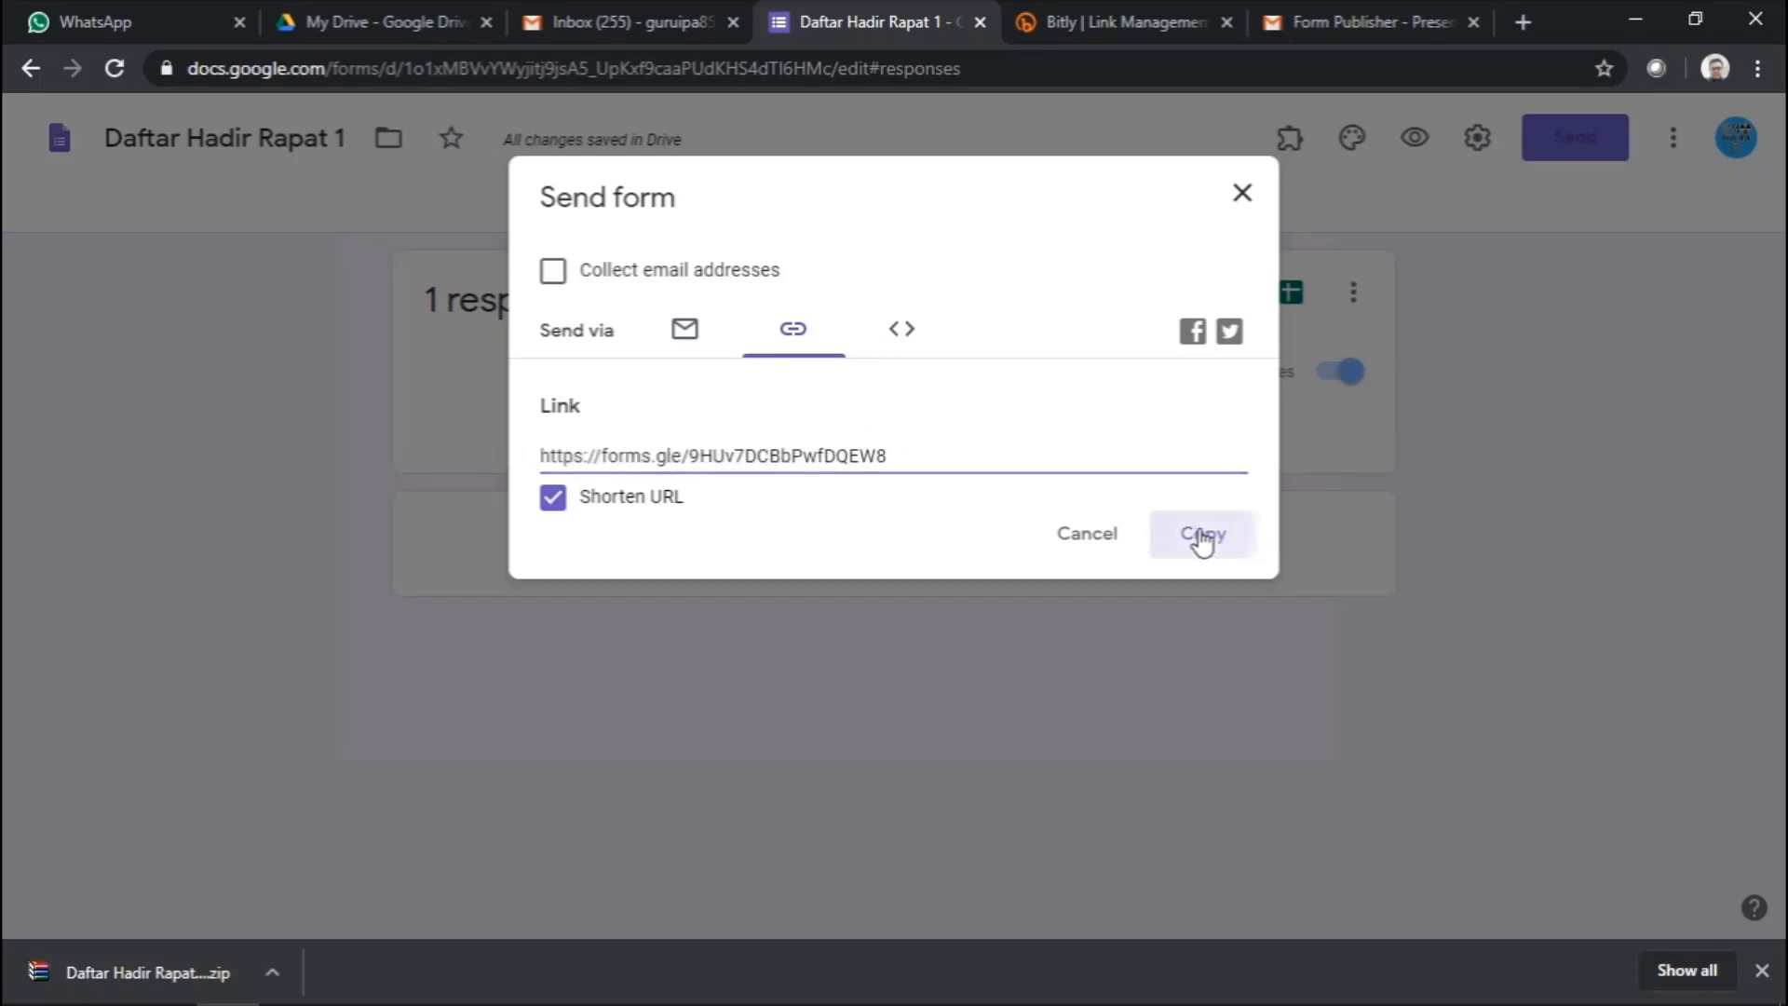
left_click(1096, 23)
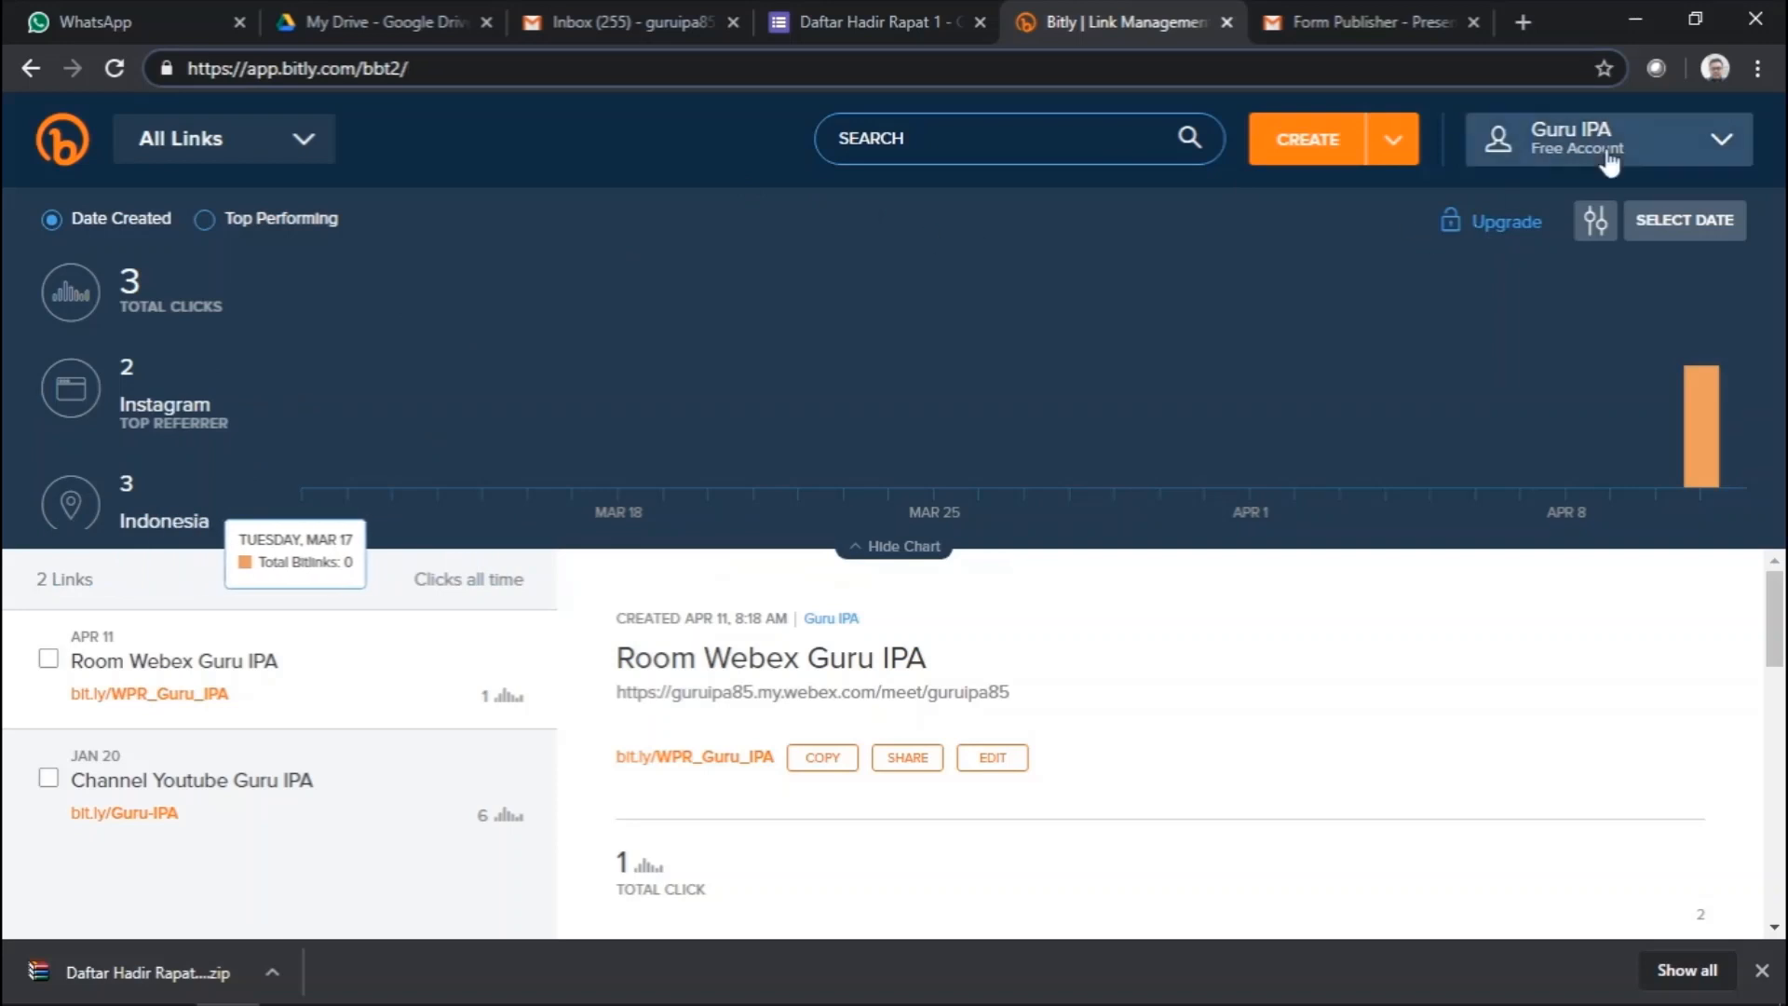
- Create a new Bitly link from the pasted forms.gle URL, producing bit.ly/34xYps3
left_click(1325, 149)
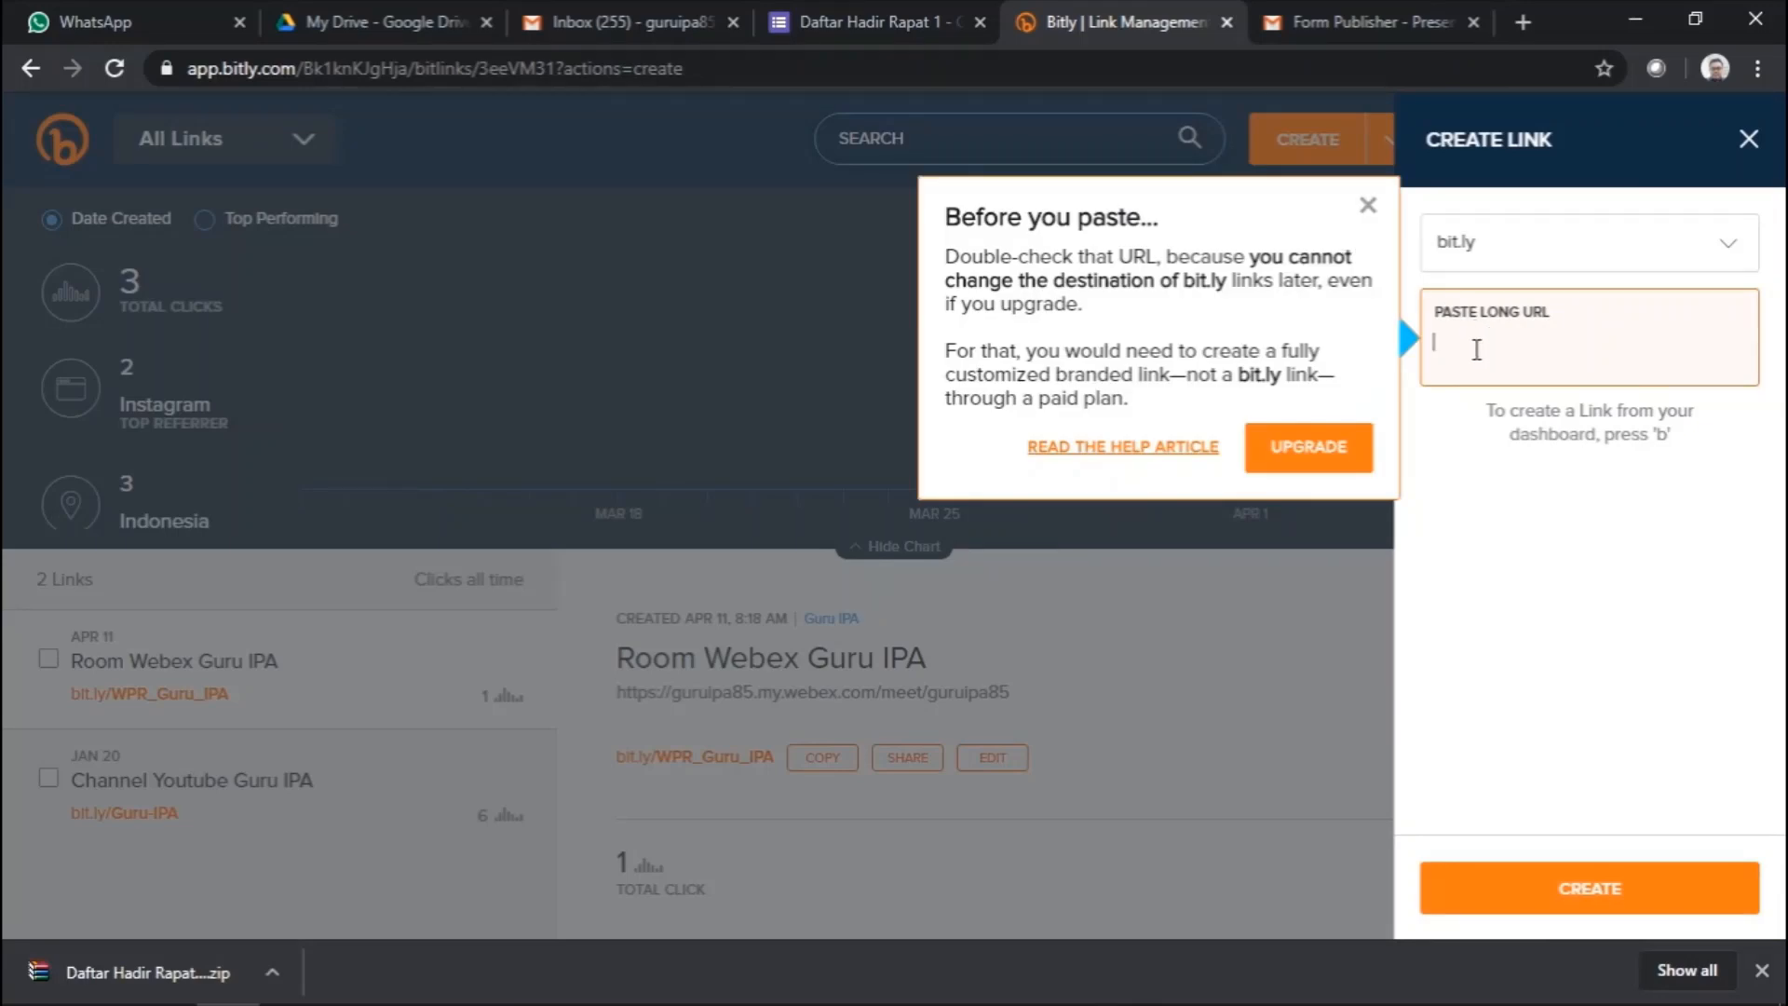
left_click(1477, 350)
right_click(1477, 346)
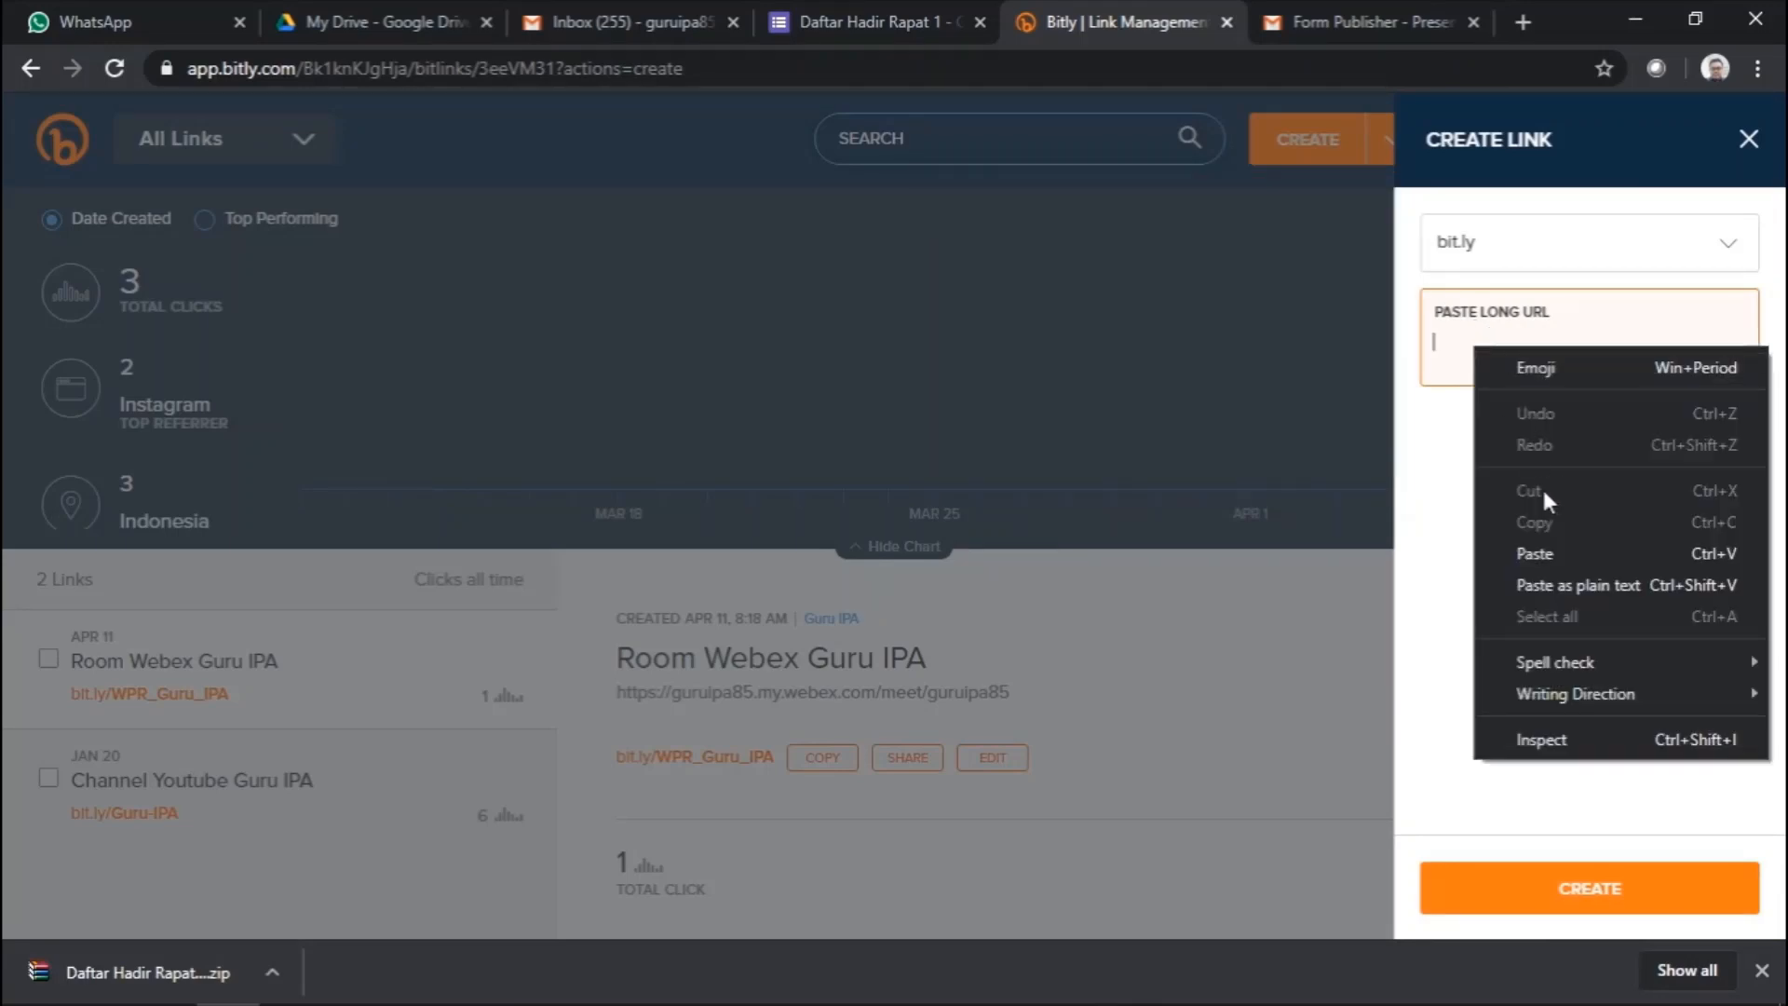
left_click(1546, 552)
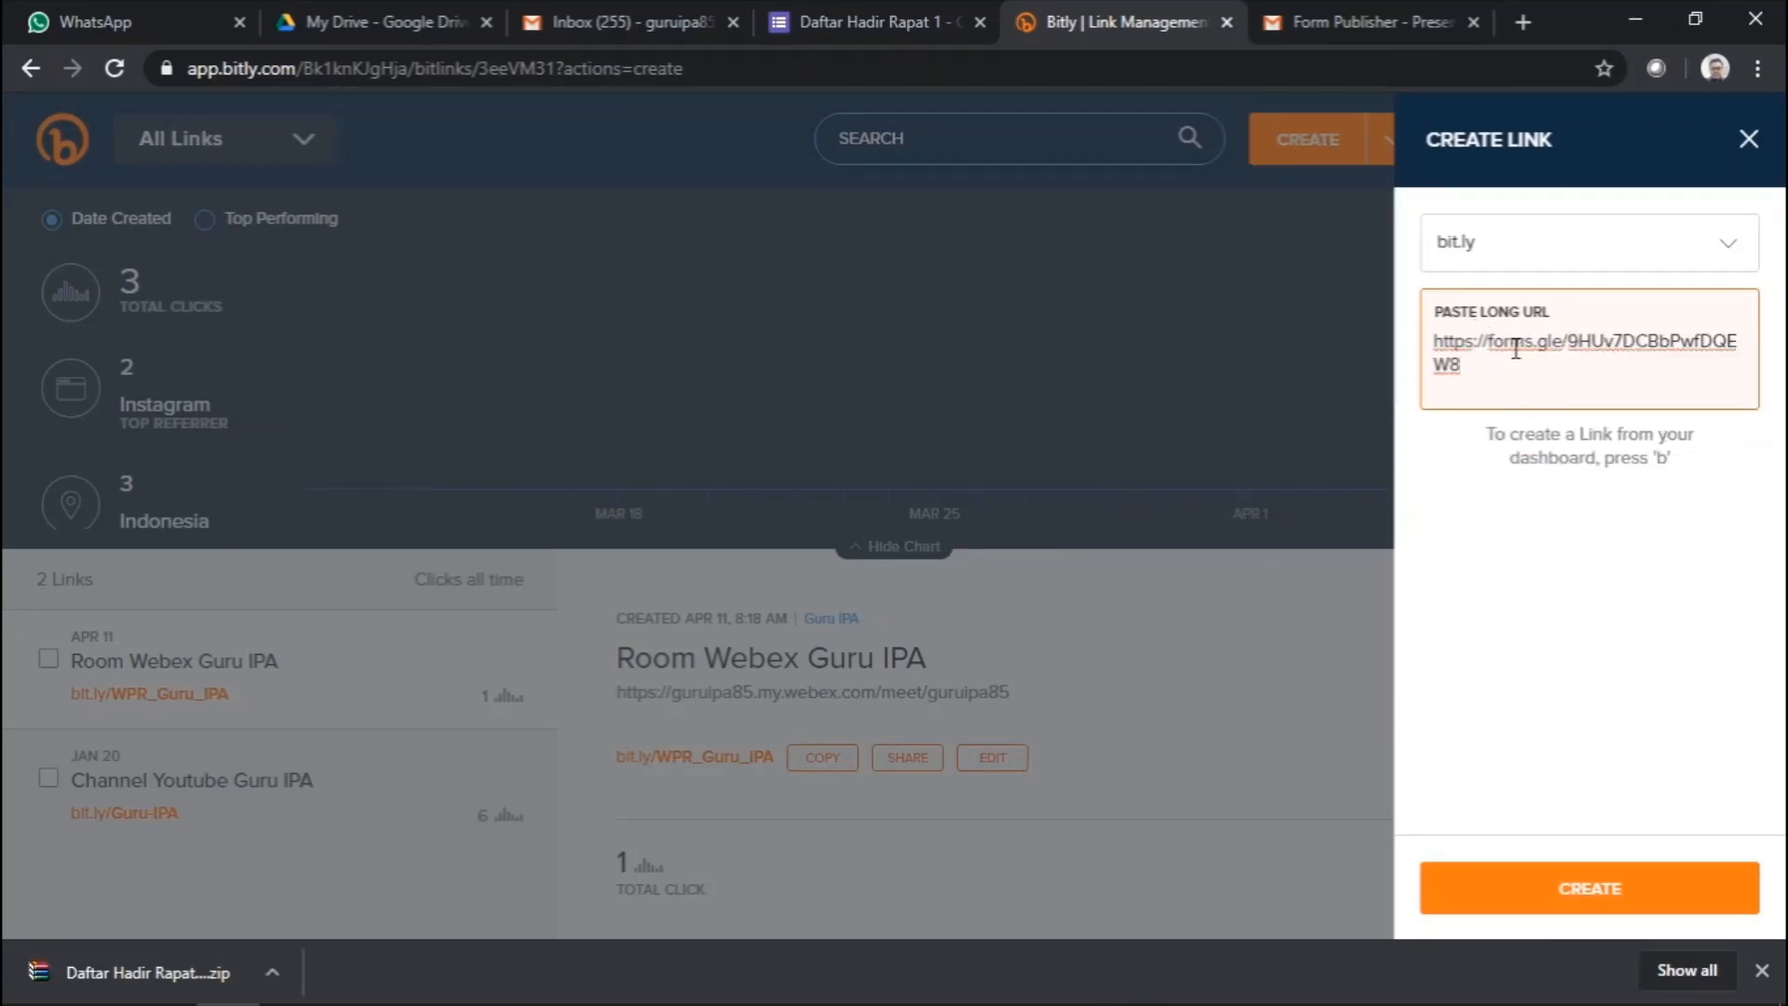
left_click(1618, 898)
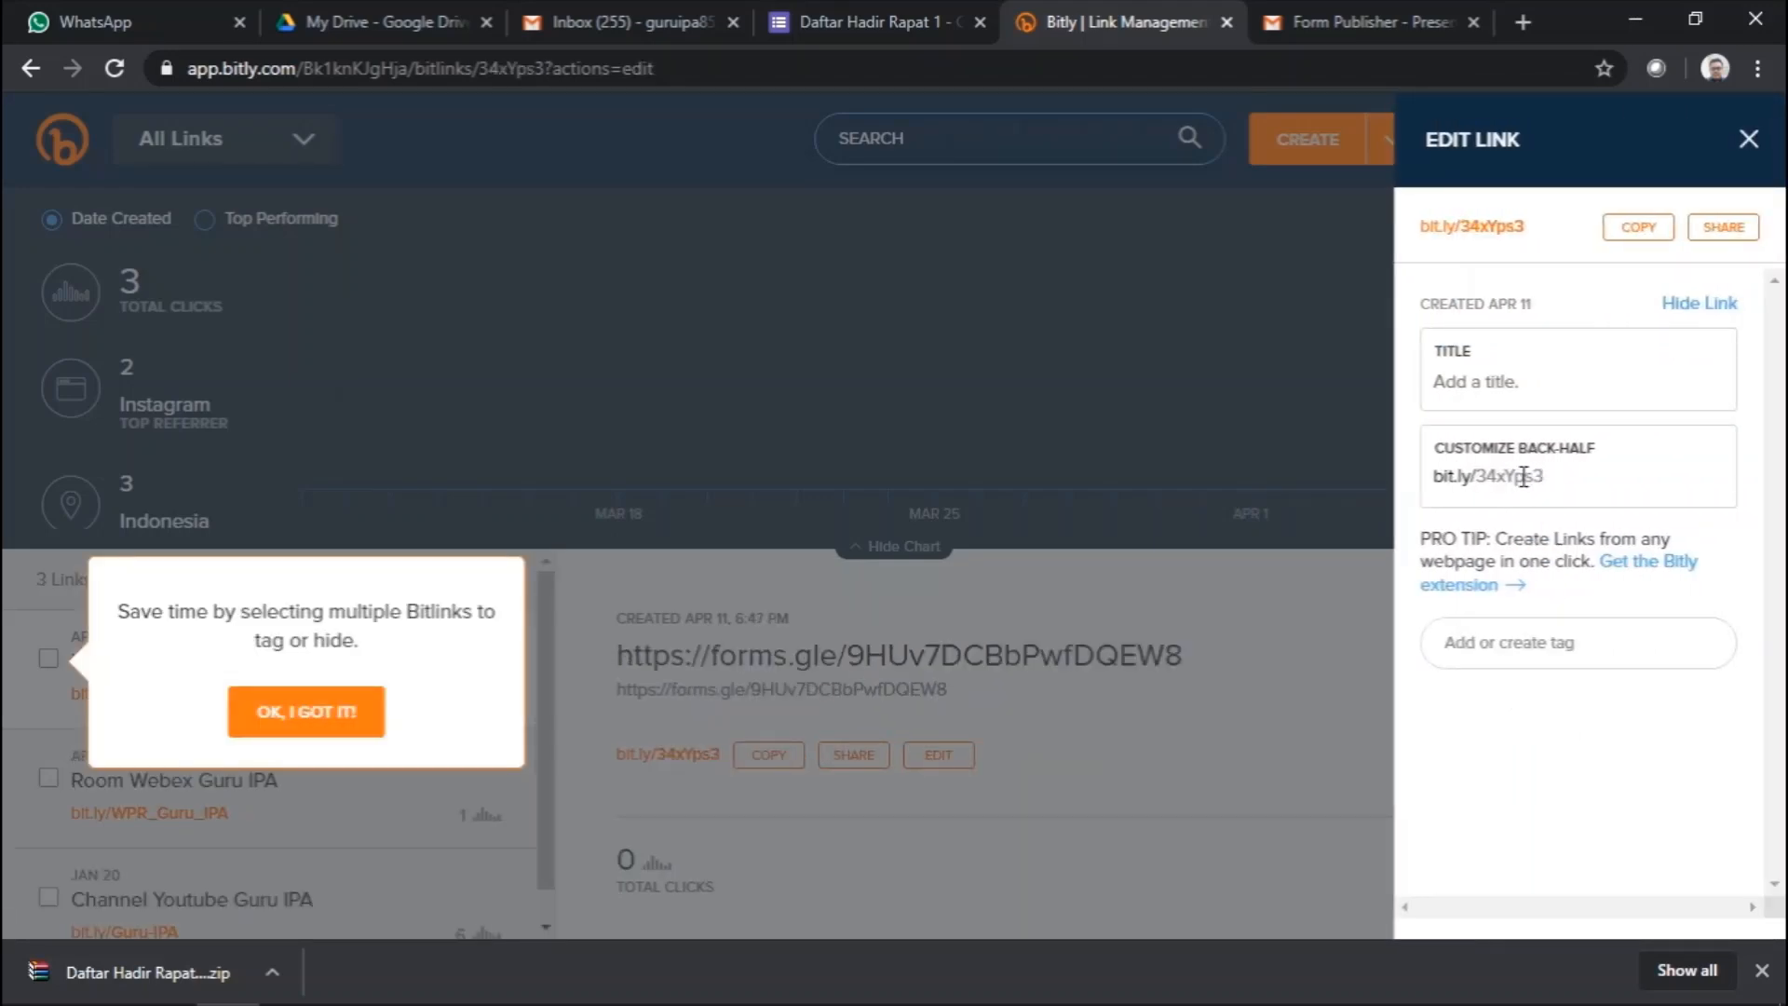
- Customise the back-half to Daftar-Hadir-Rapat-1, save, and copy bit.ly/Daftar-Hadir-Rapat-1
left_click_drag(1543, 477, 1478, 467)
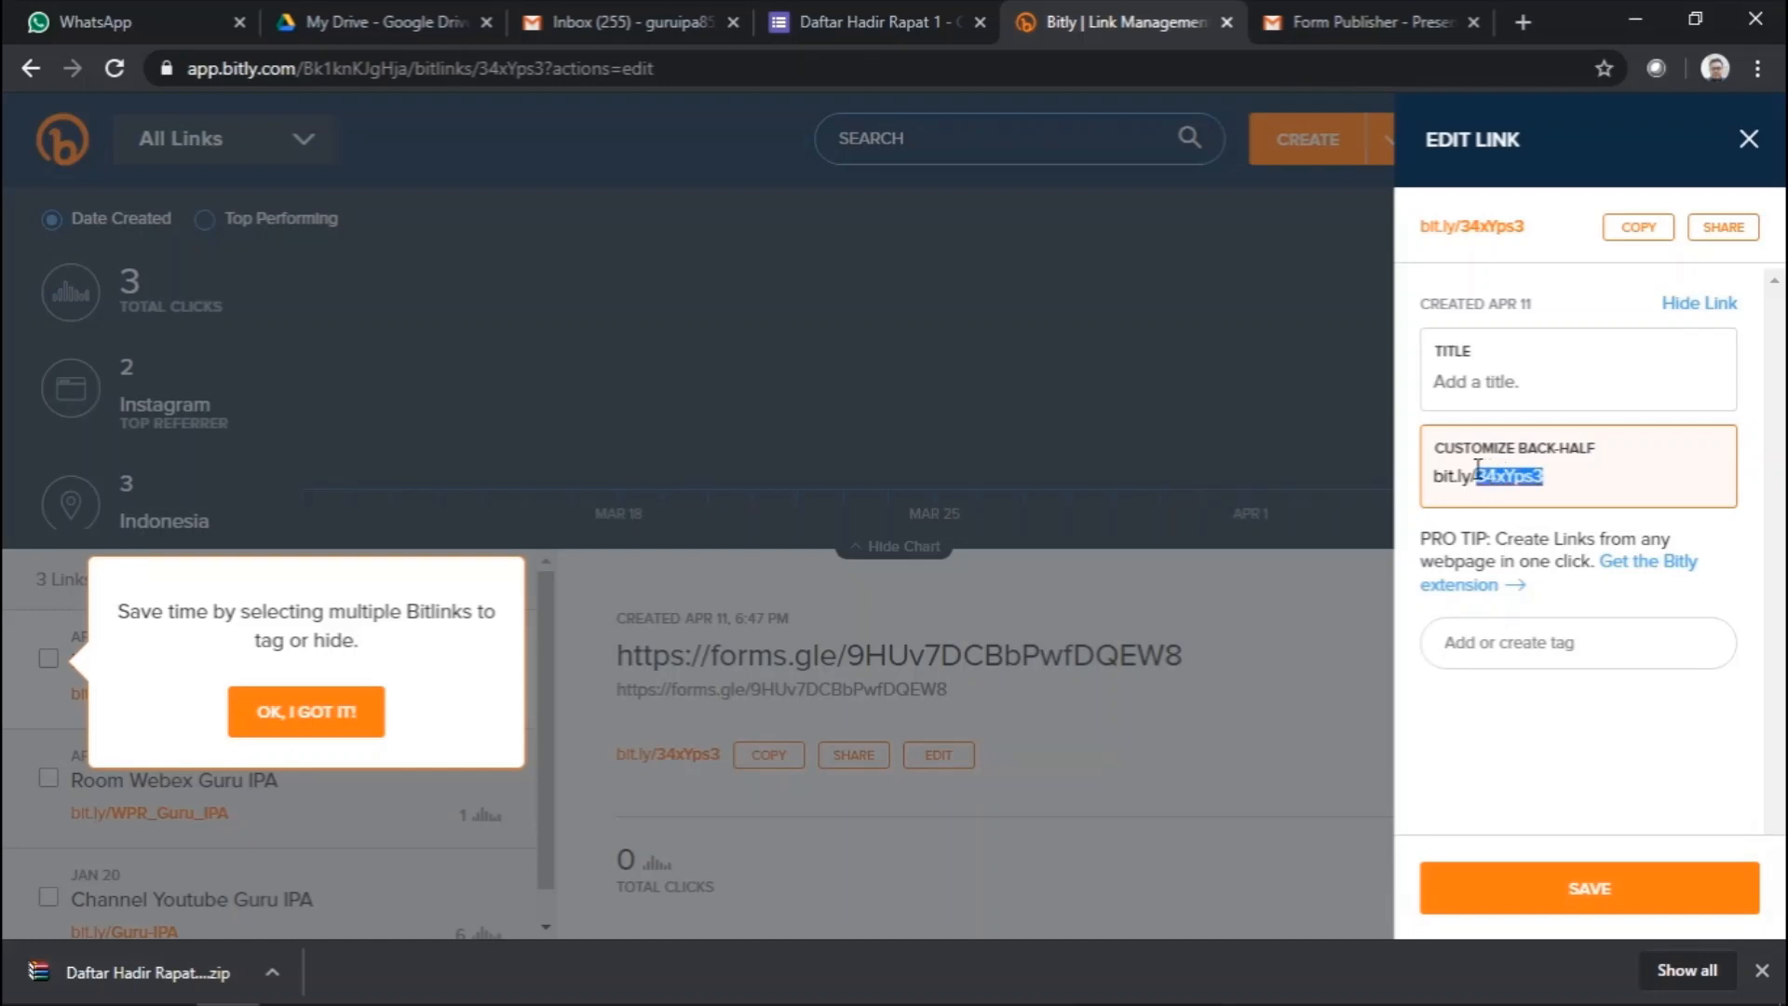
type("DA")
type("Hadir-Rapat-1")
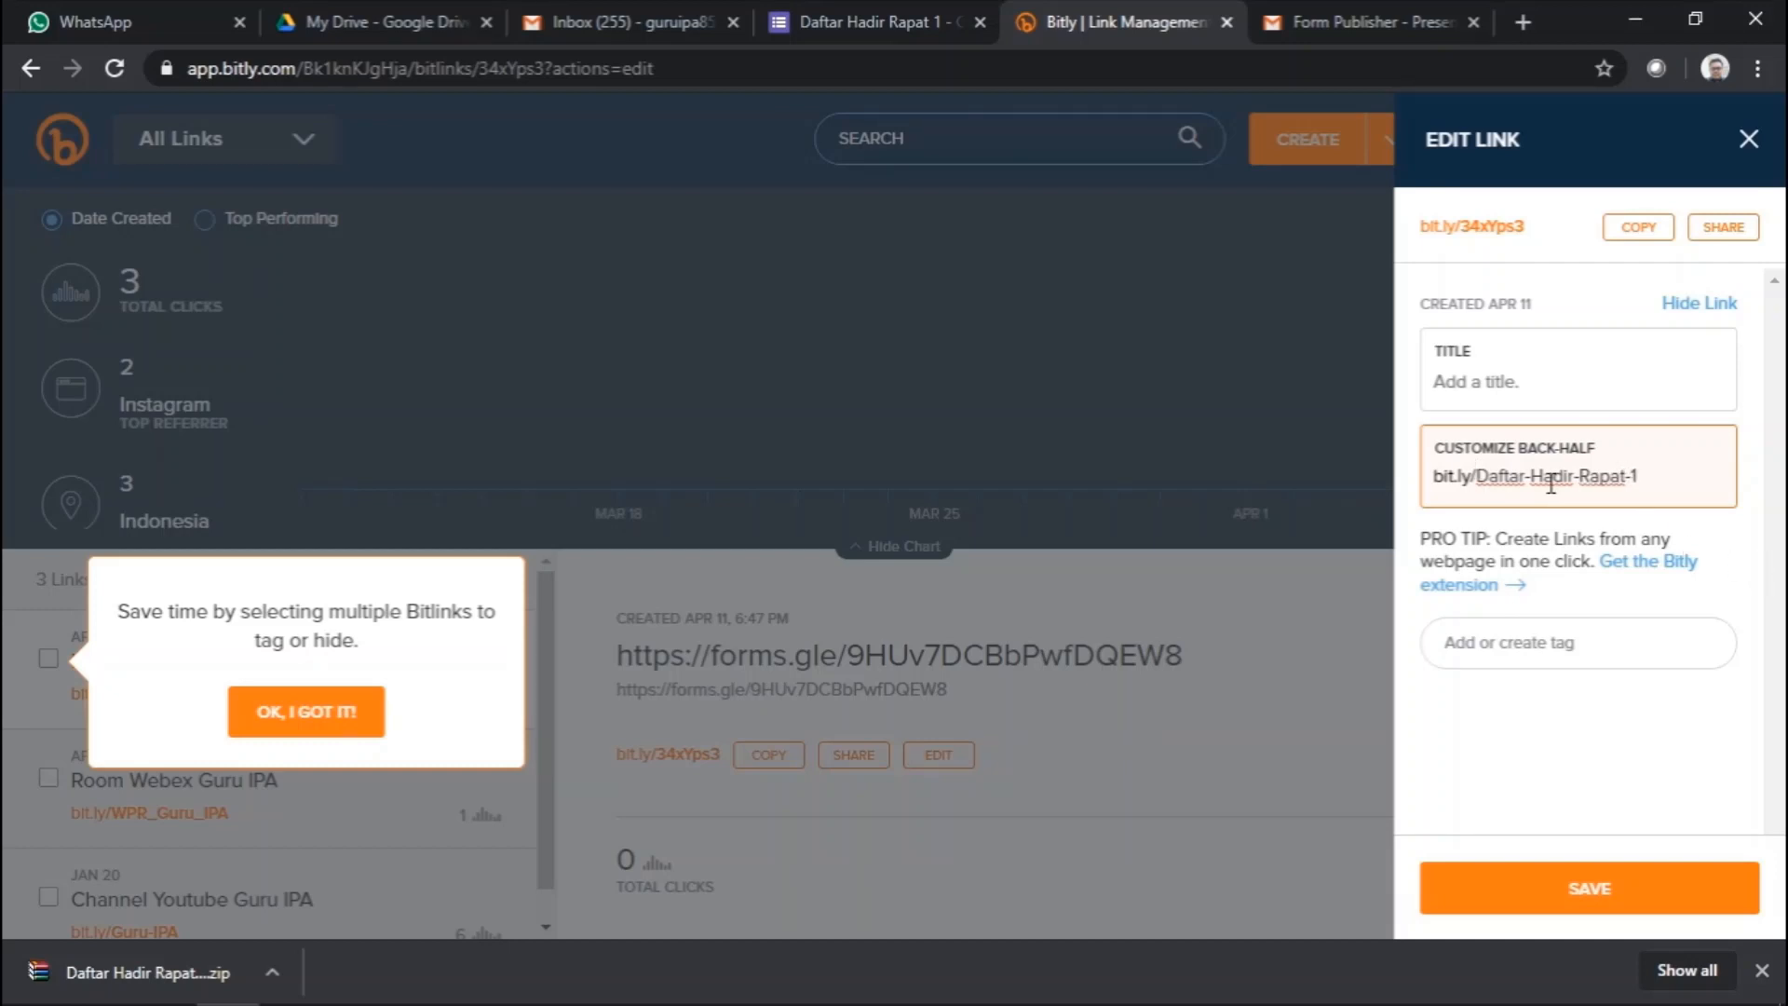
left_click_drag(1654, 476, 1470, 489)
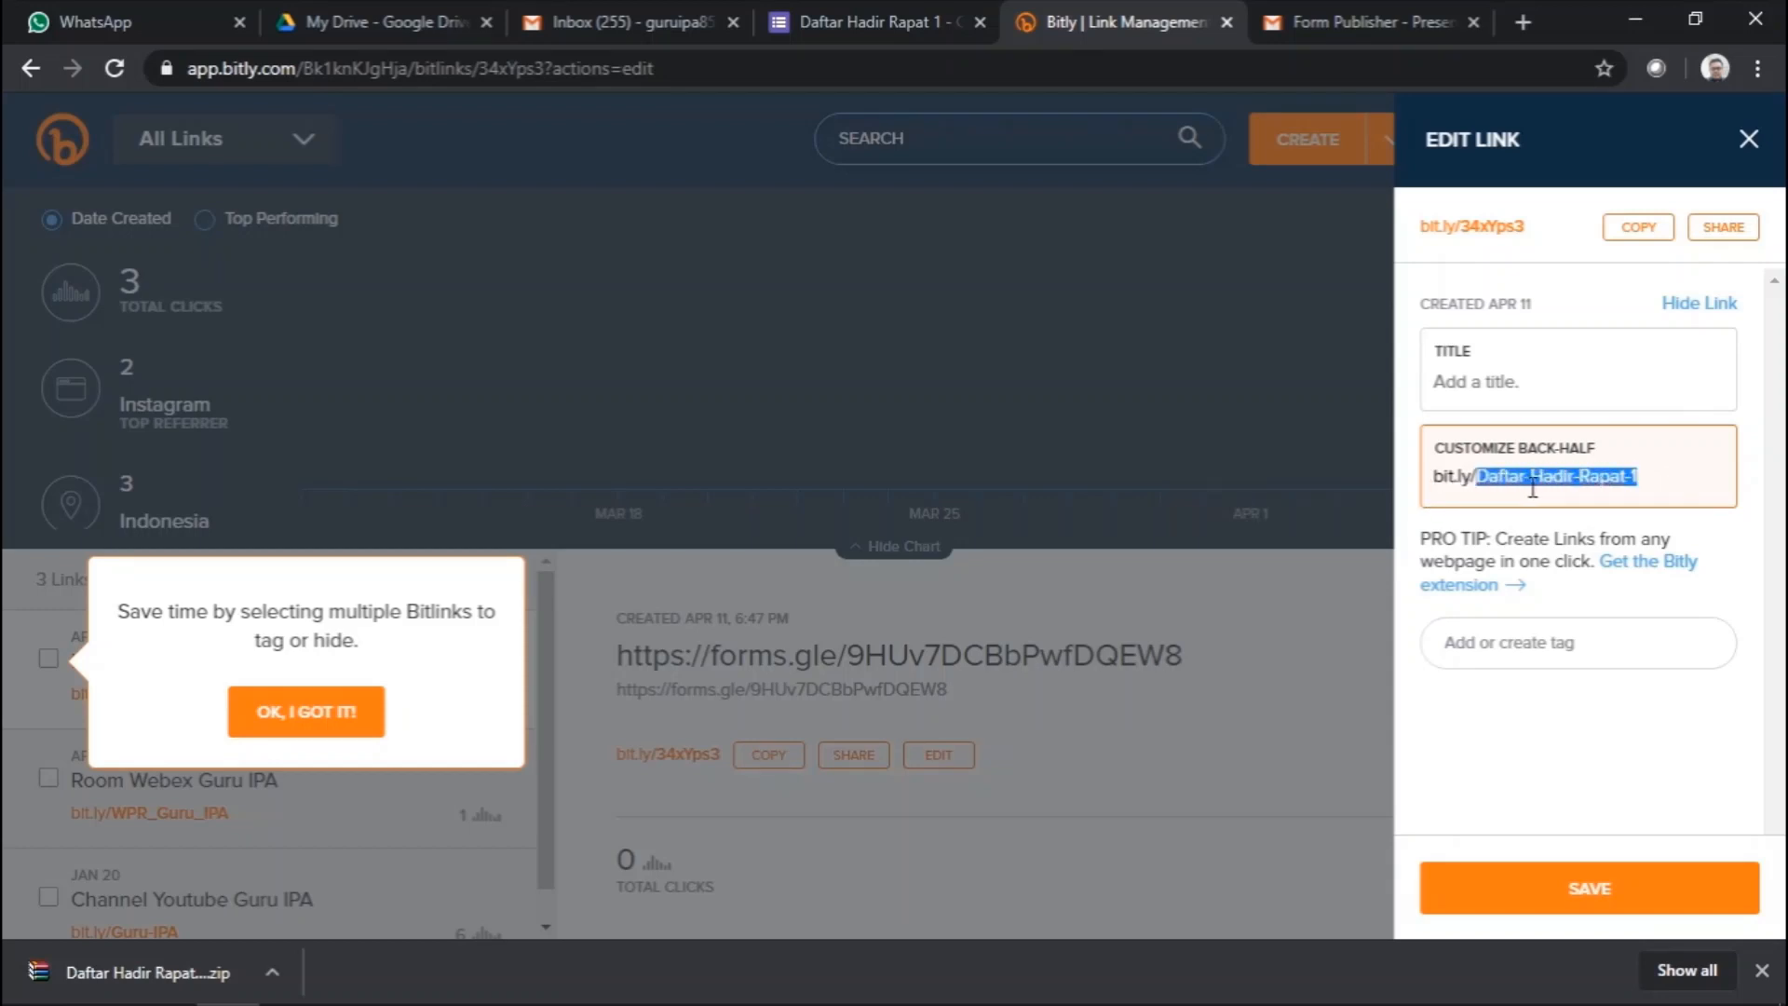
left_click(1617, 902)
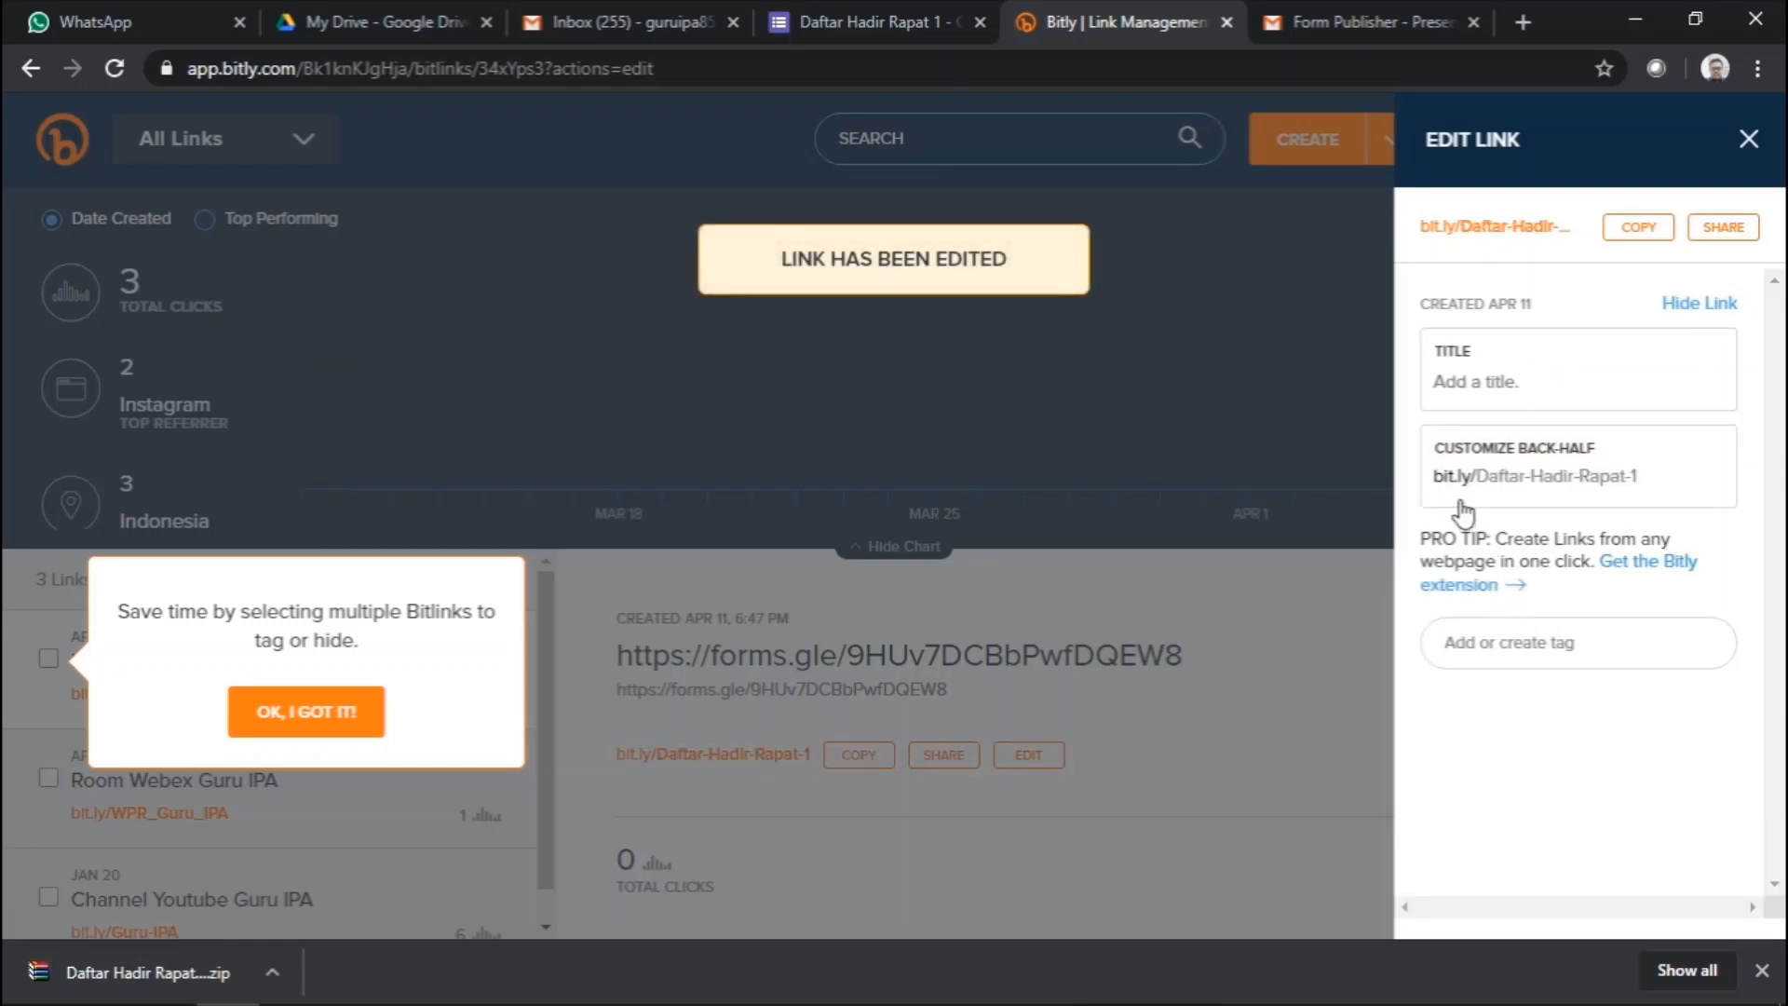
left_click(1630, 231)
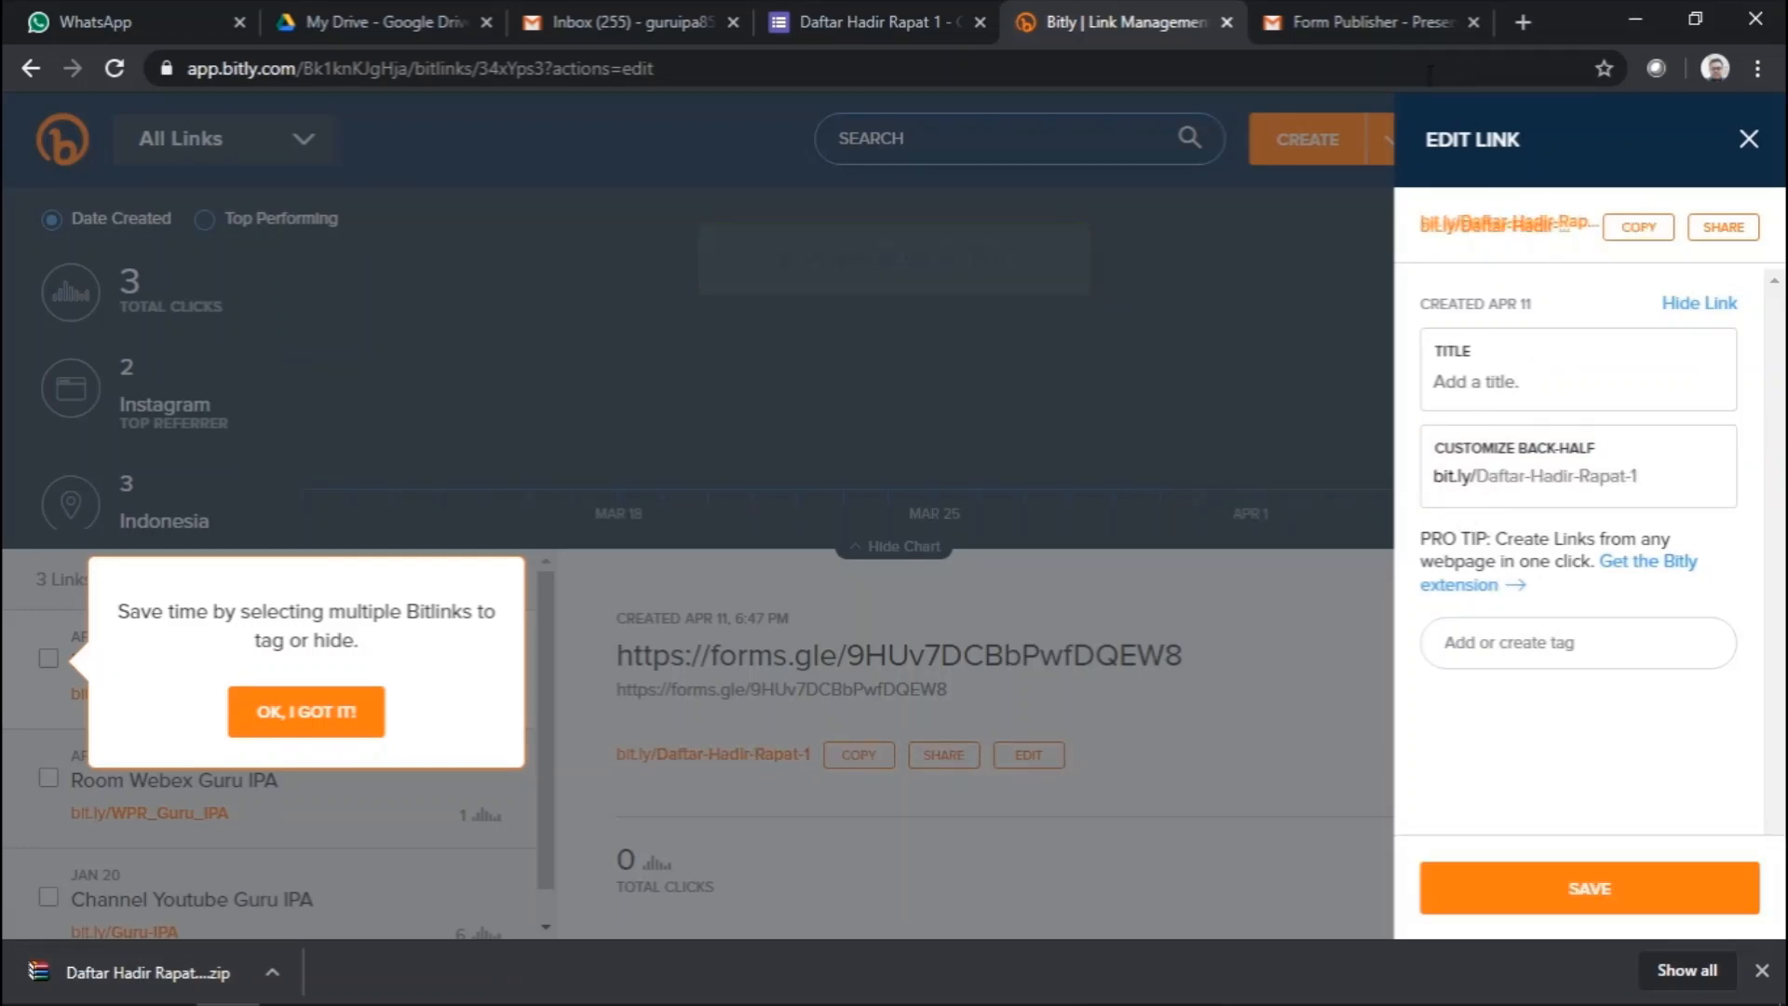
- Open bit.ly/Daftar-Hadir-Rapat-1 in a new tab and confirm the form loads
left_click(1523, 17)
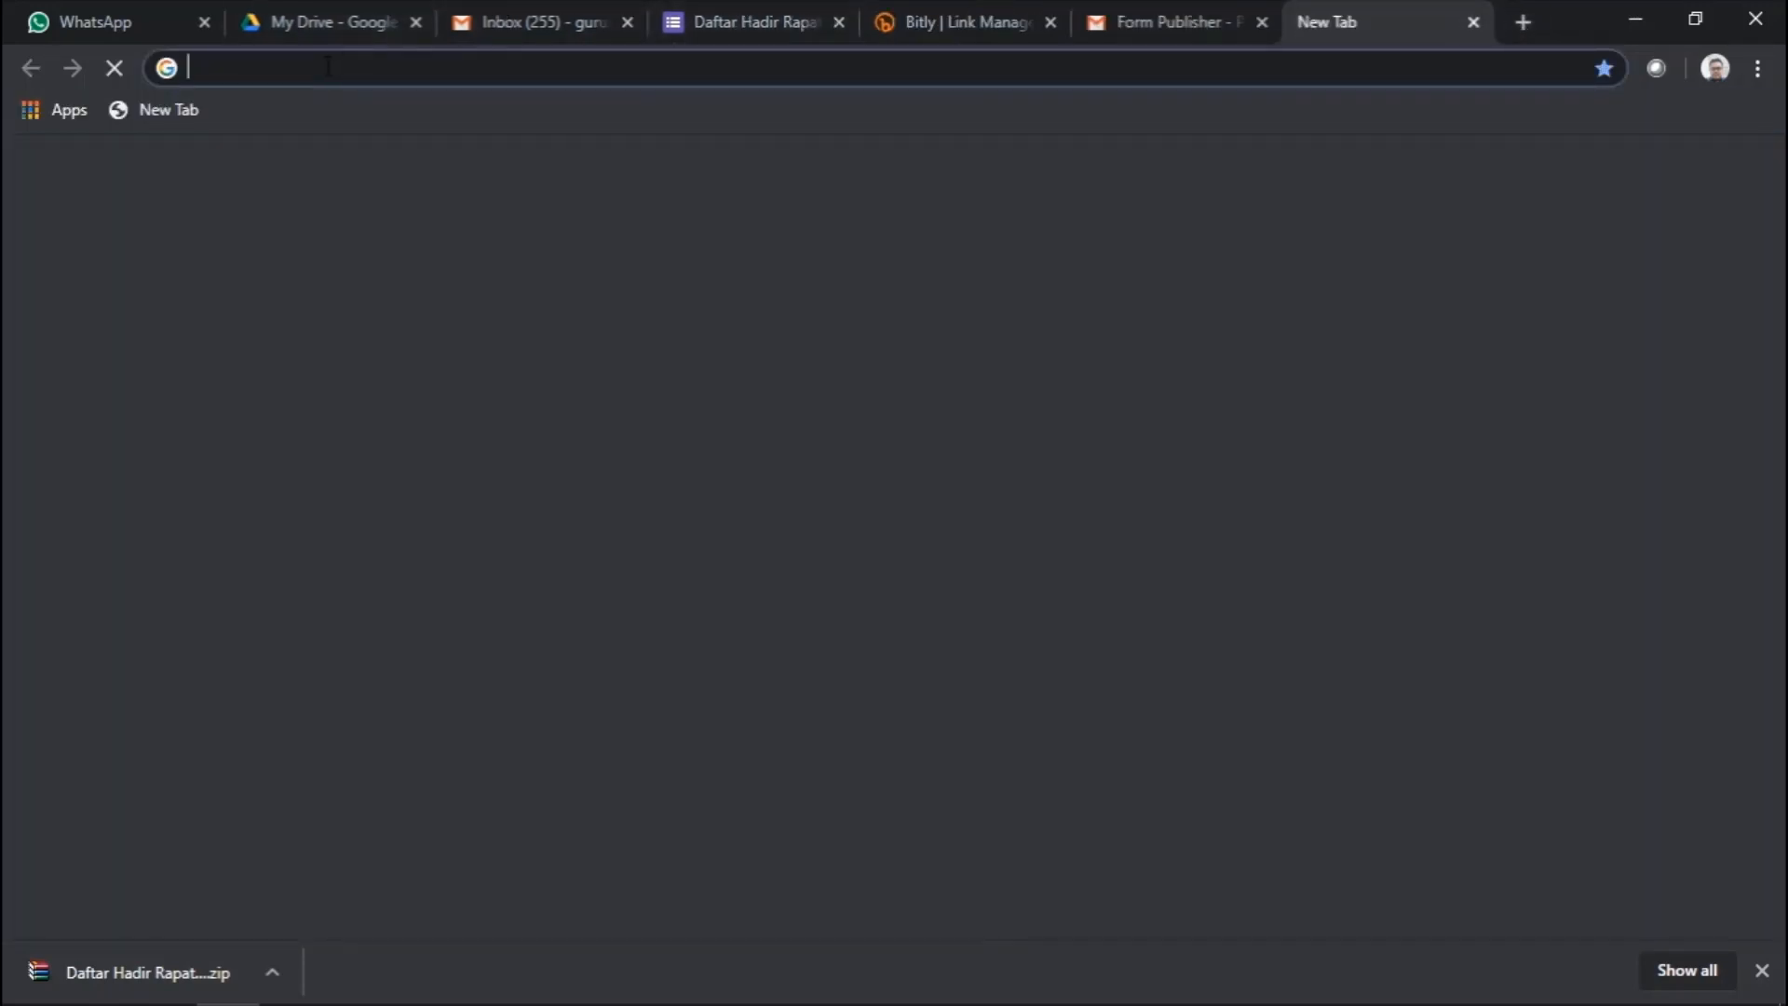
right_click(326, 67)
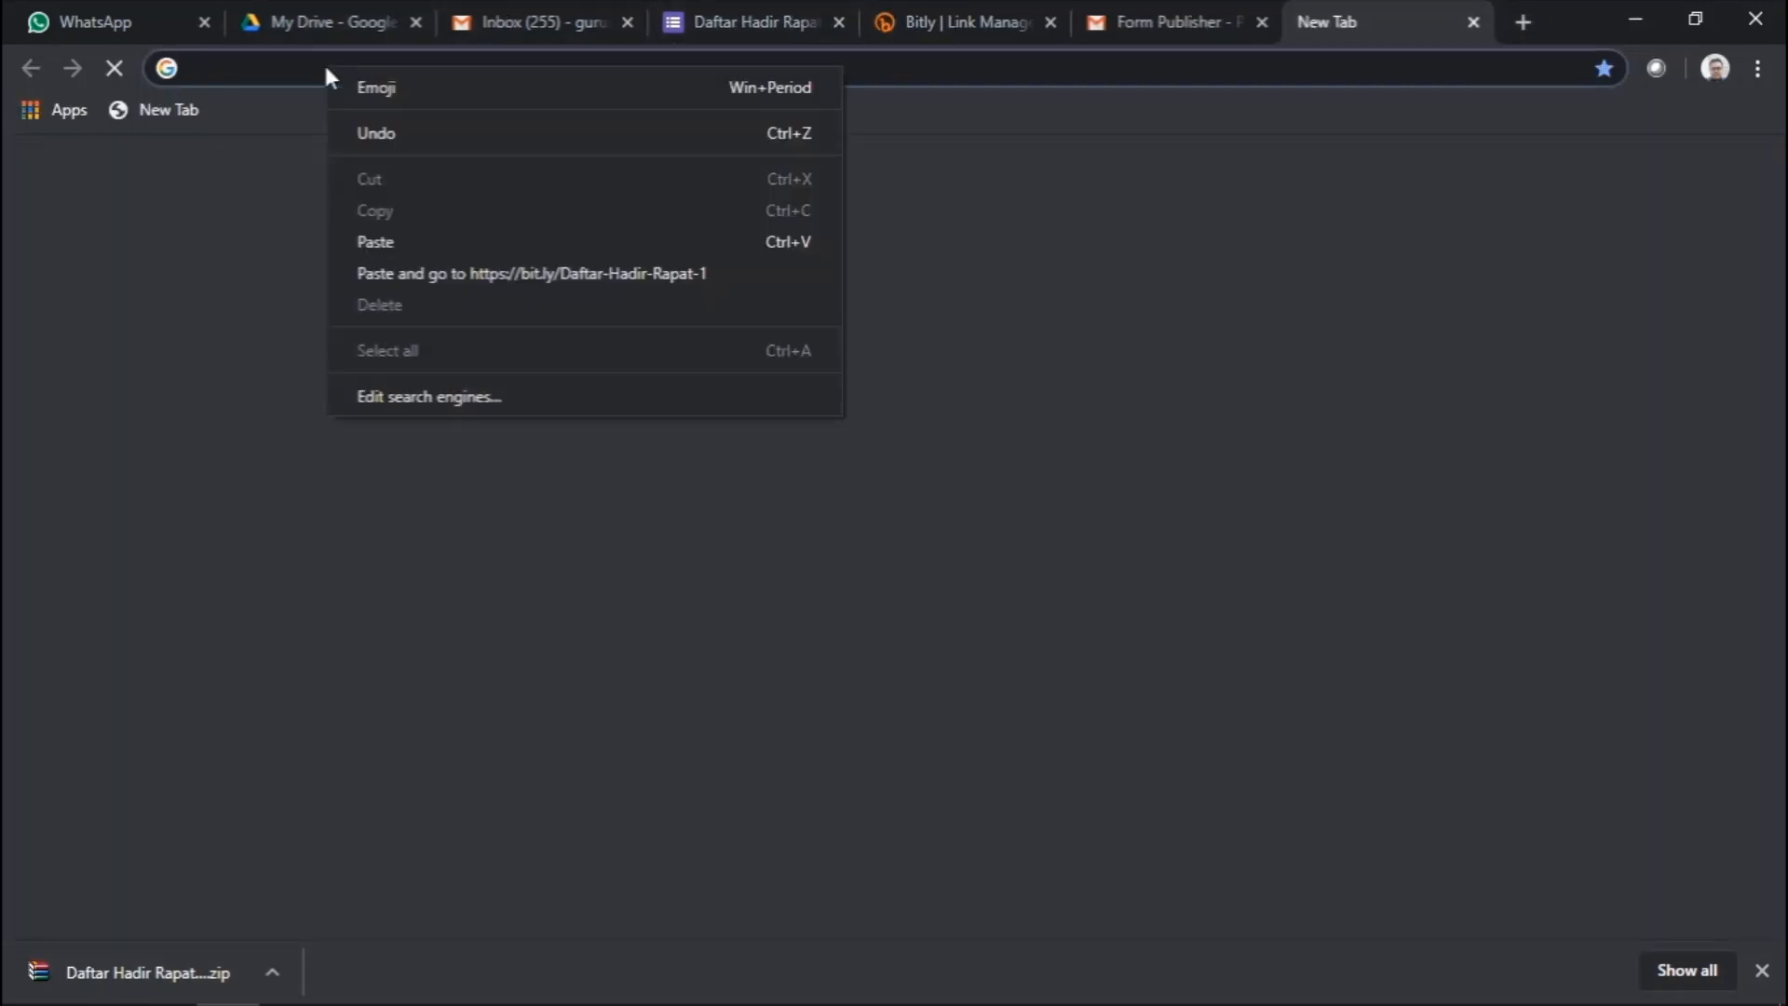
left_click(394, 239)
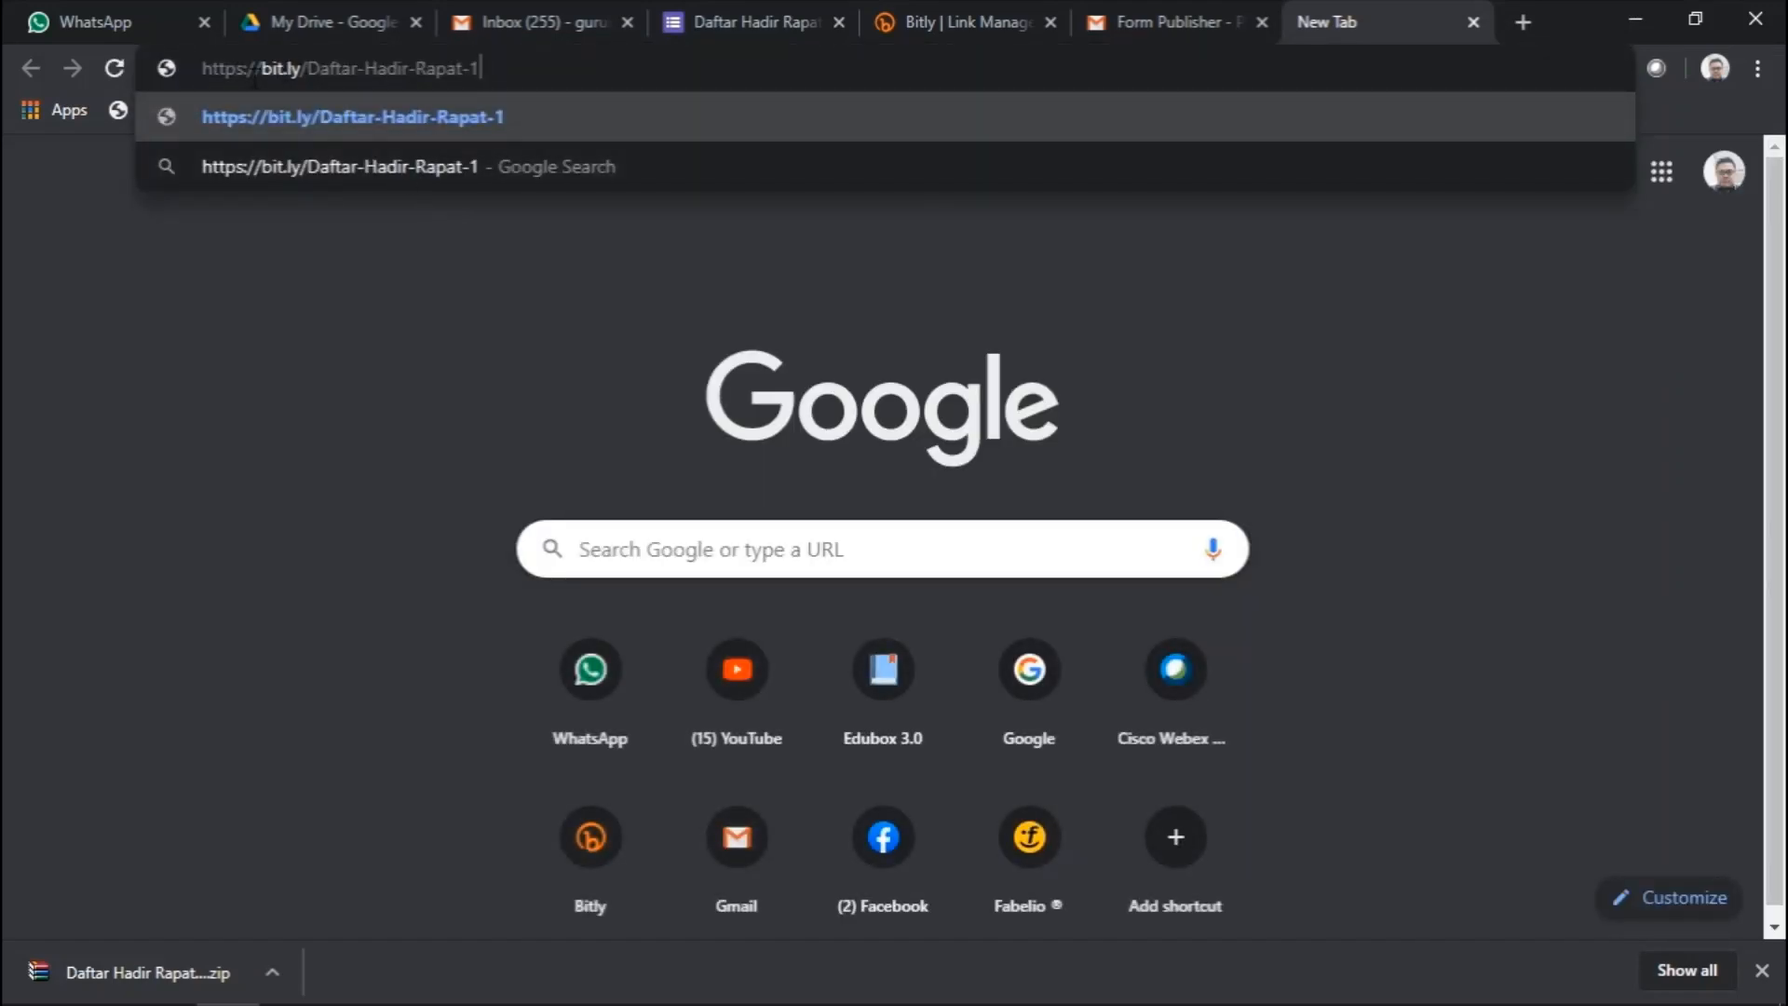
key("Return")
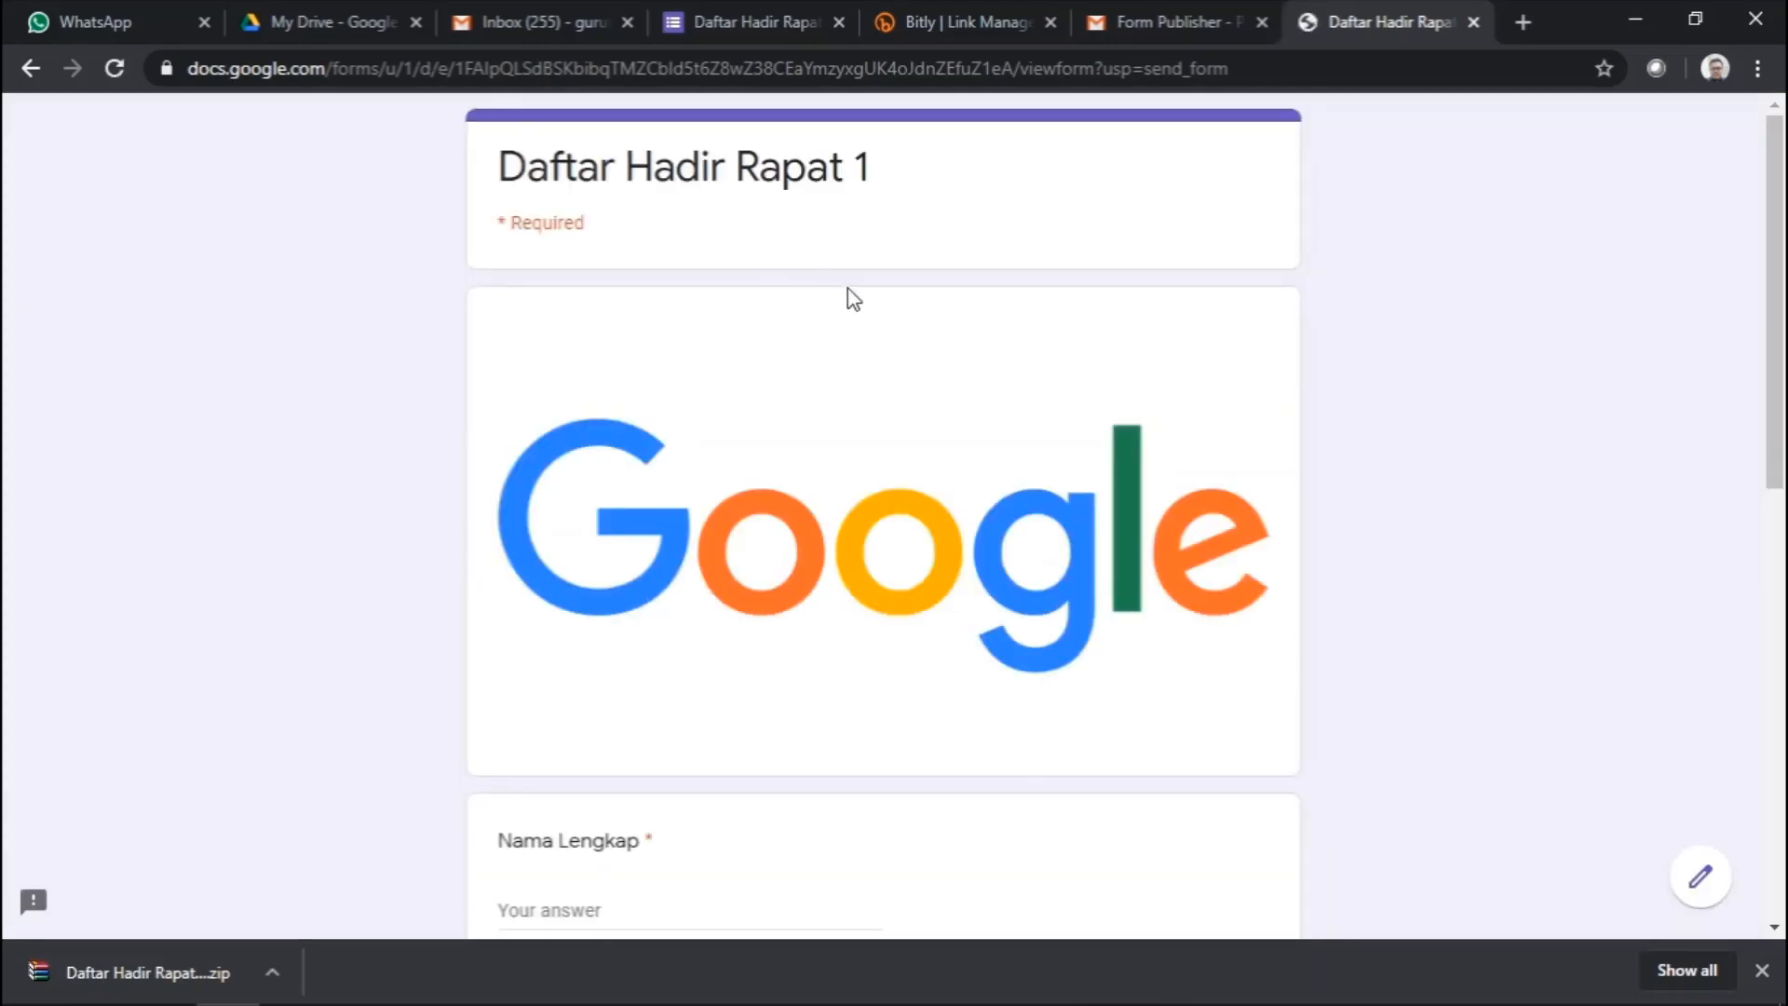
- Scroll through the live attendance form and try the Nama Lengkap answer field
scroll(730, 424, "down", 5)
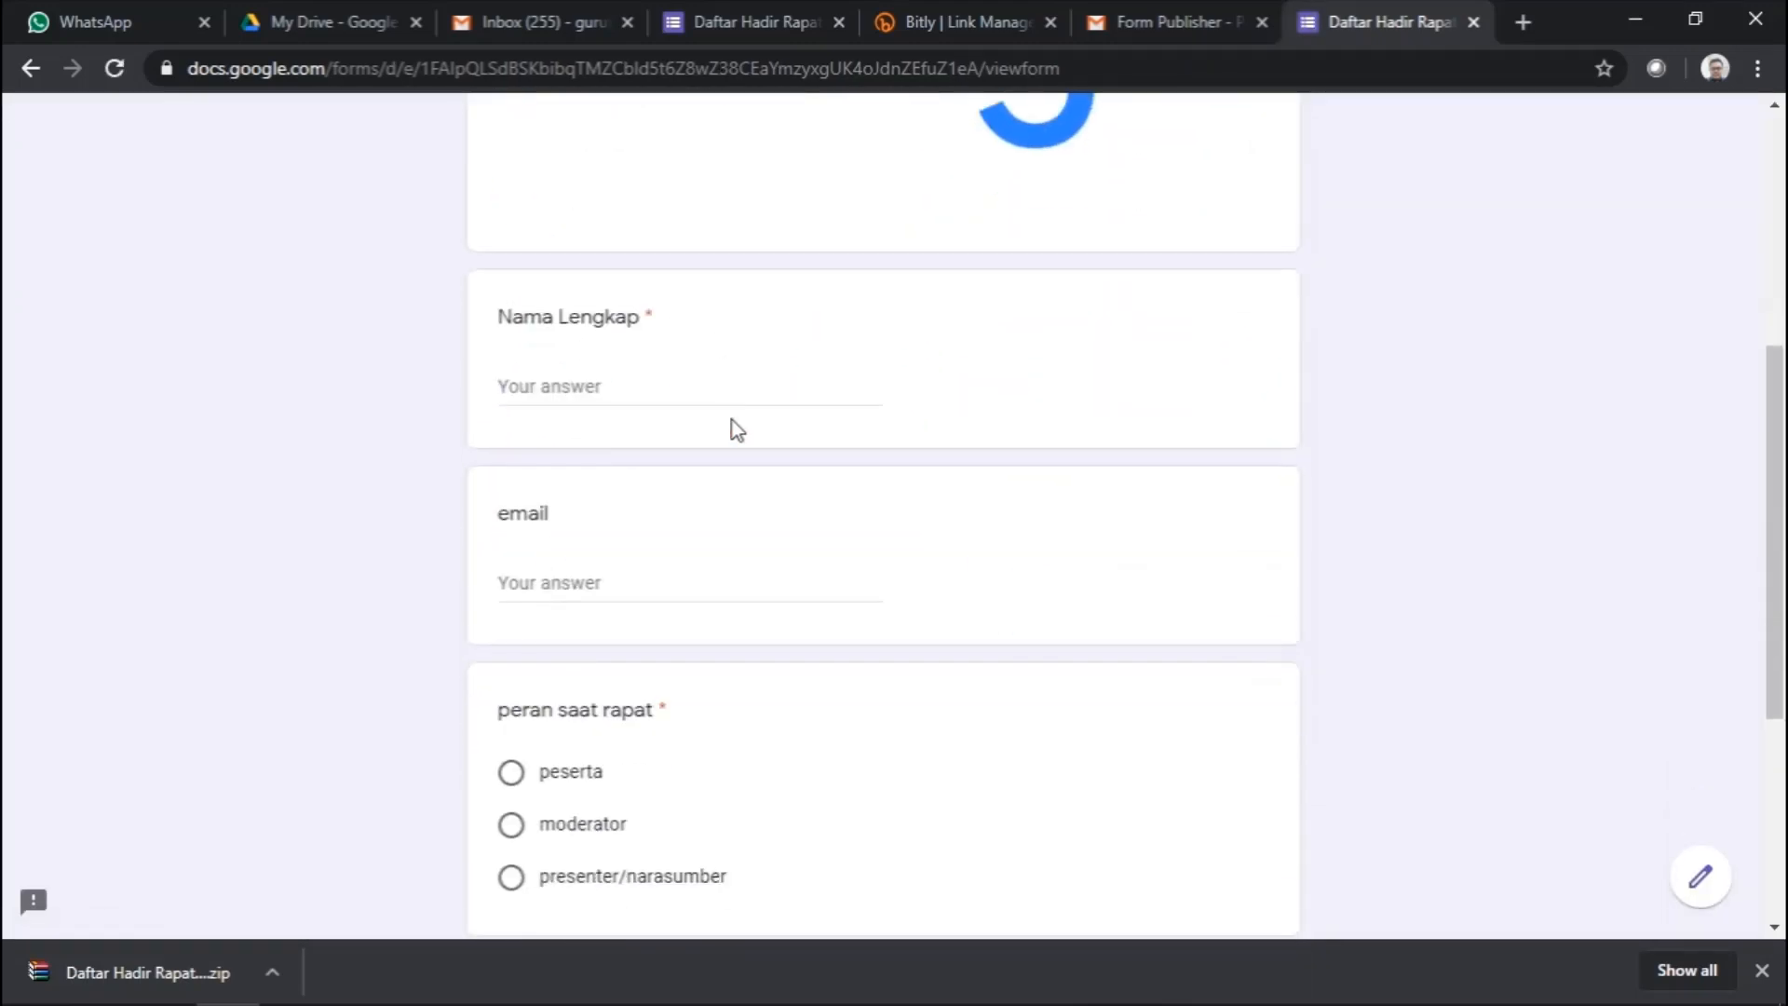
scroll(732, 421, "up", 5)
scroll(671, 503, "down", 10)
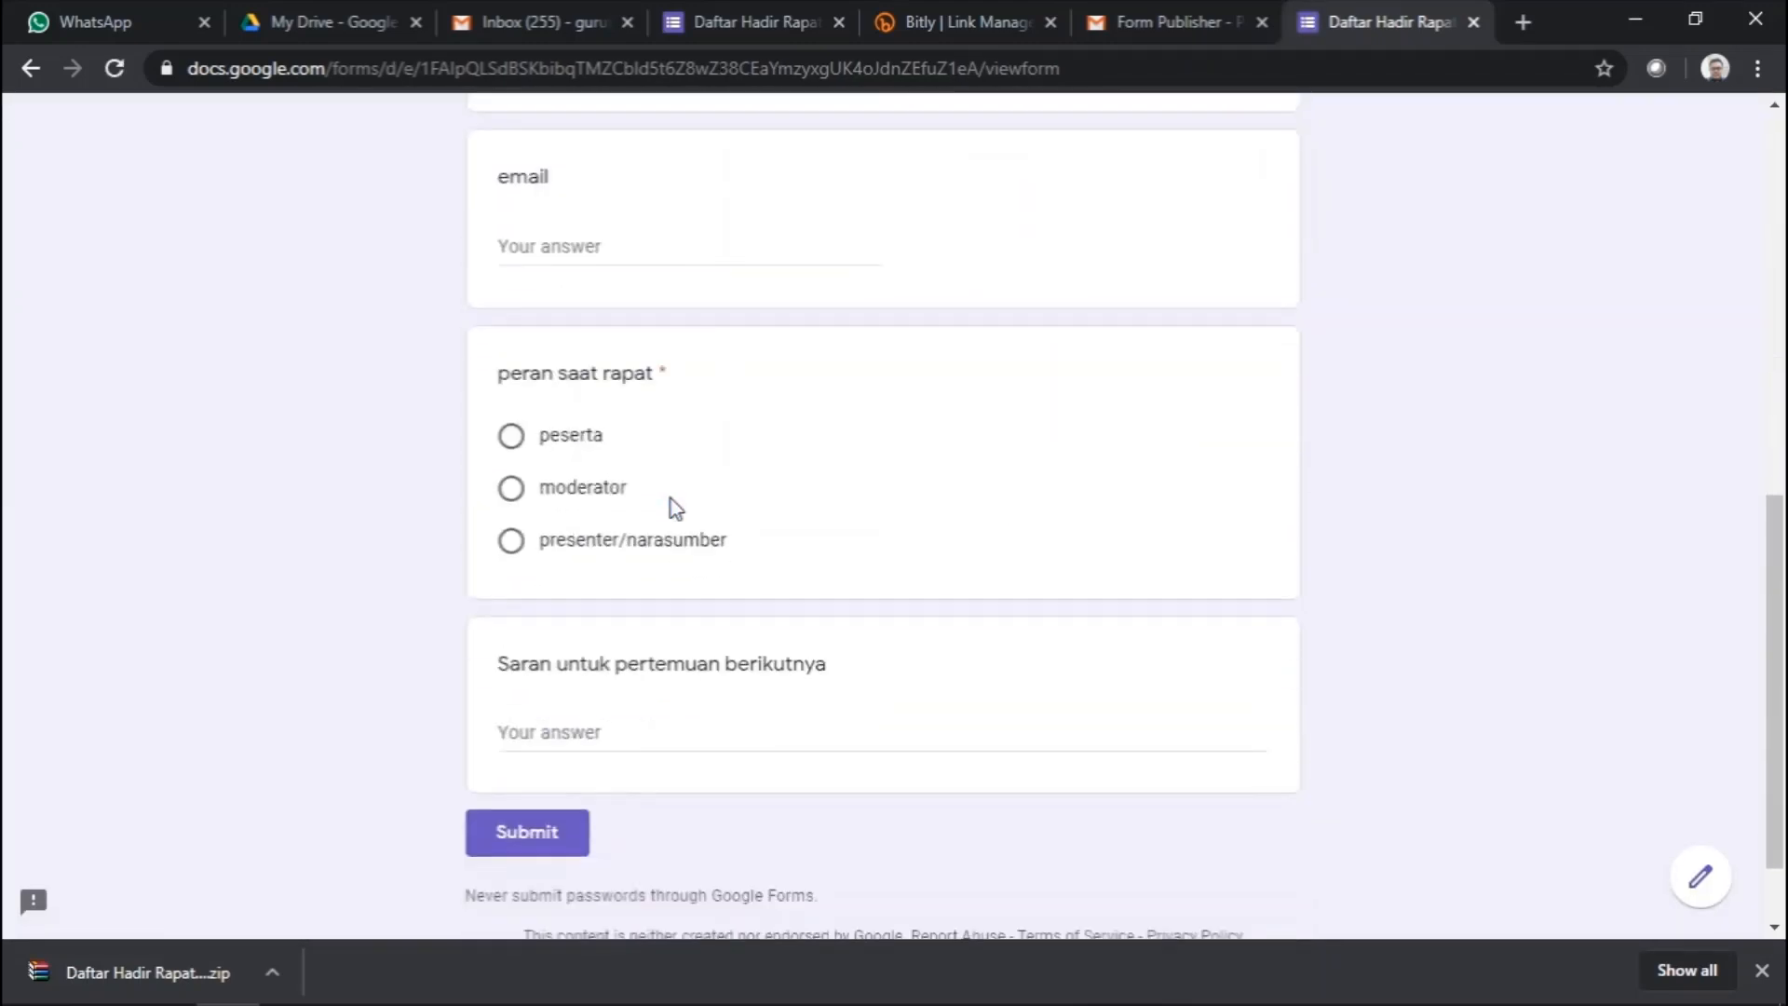
scroll(619, 487, "up", 7)
scroll(591, 389, "up", 3)
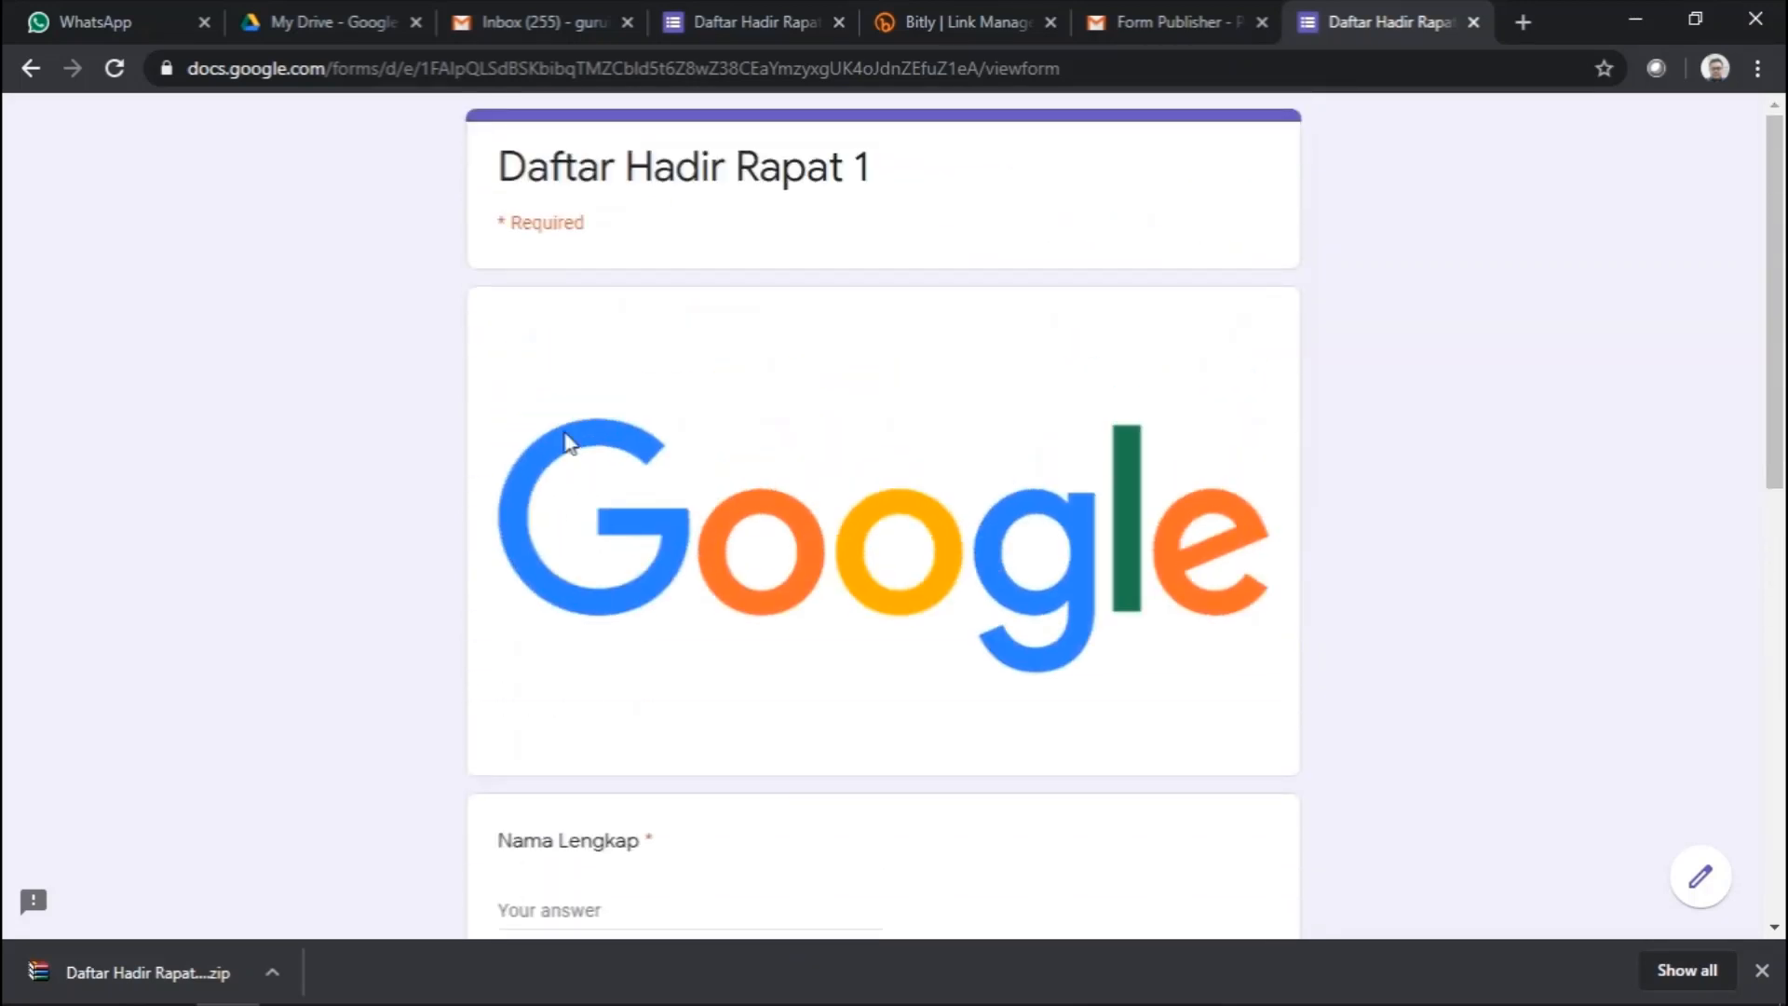
scroll(595, 484, "down", 4)
left_click(547, 514)
- Review the remaining form questions, then return to the Bitly link editor
scroll(547, 507, "down", 6)
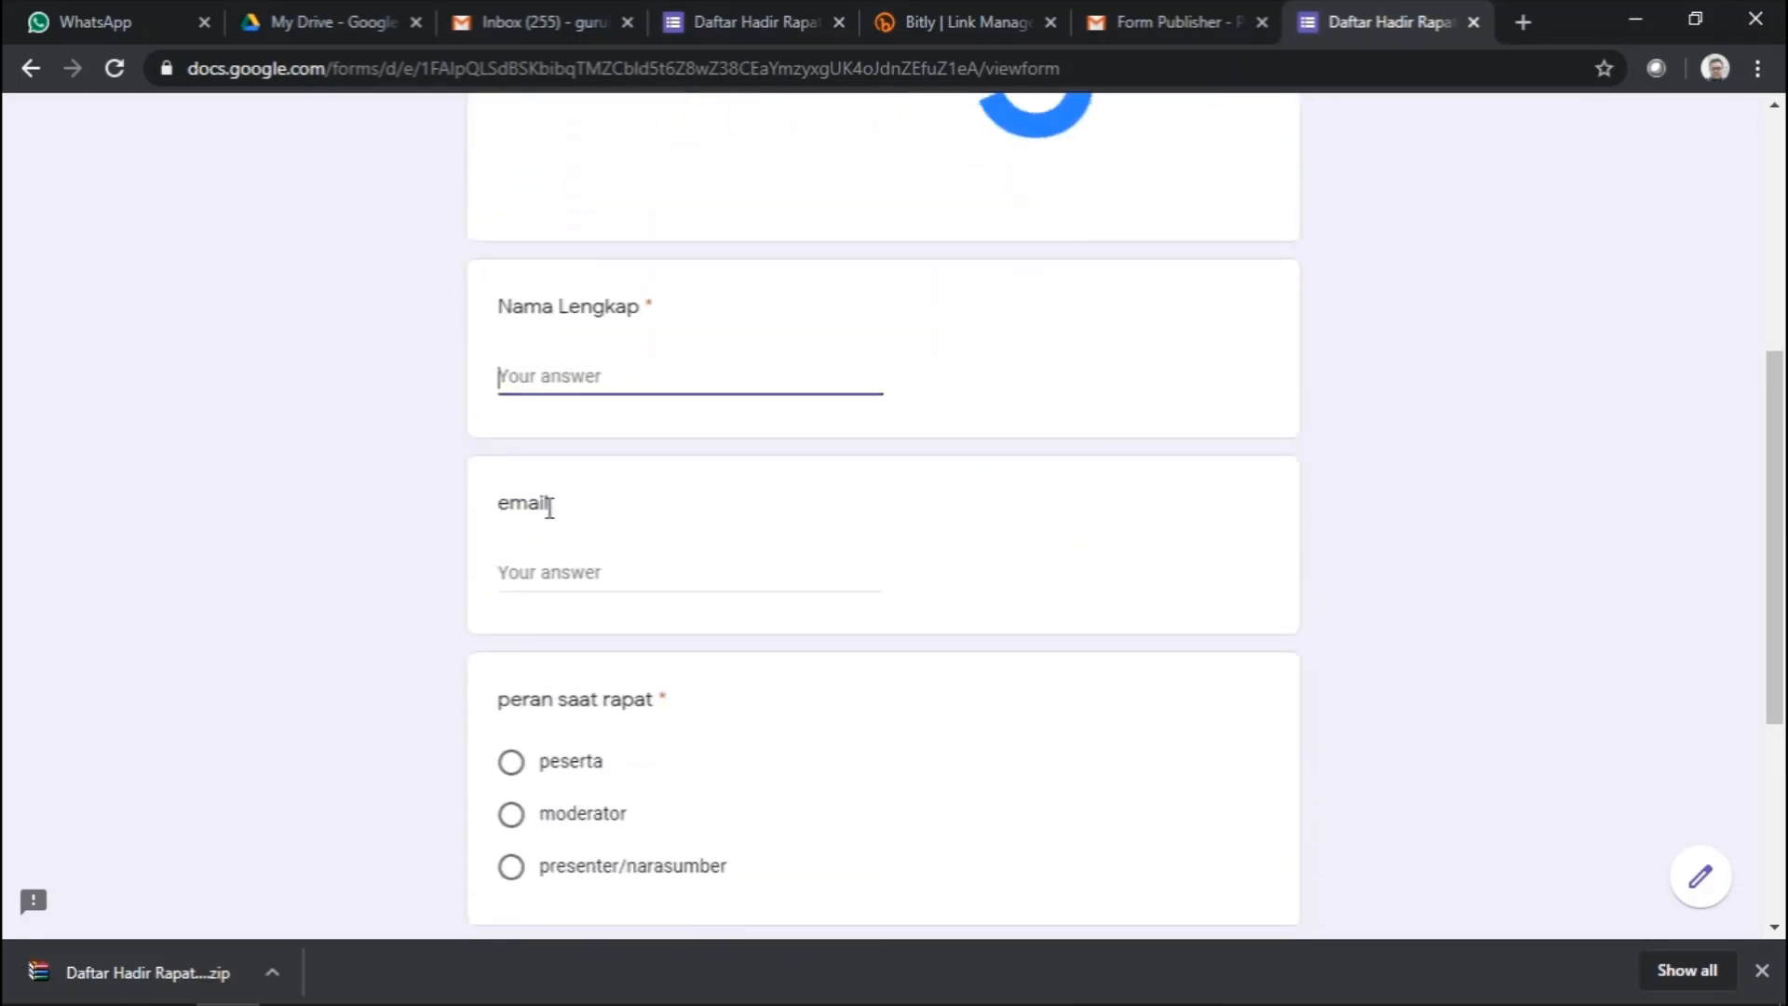
scroll(553, 519, "up", 8)
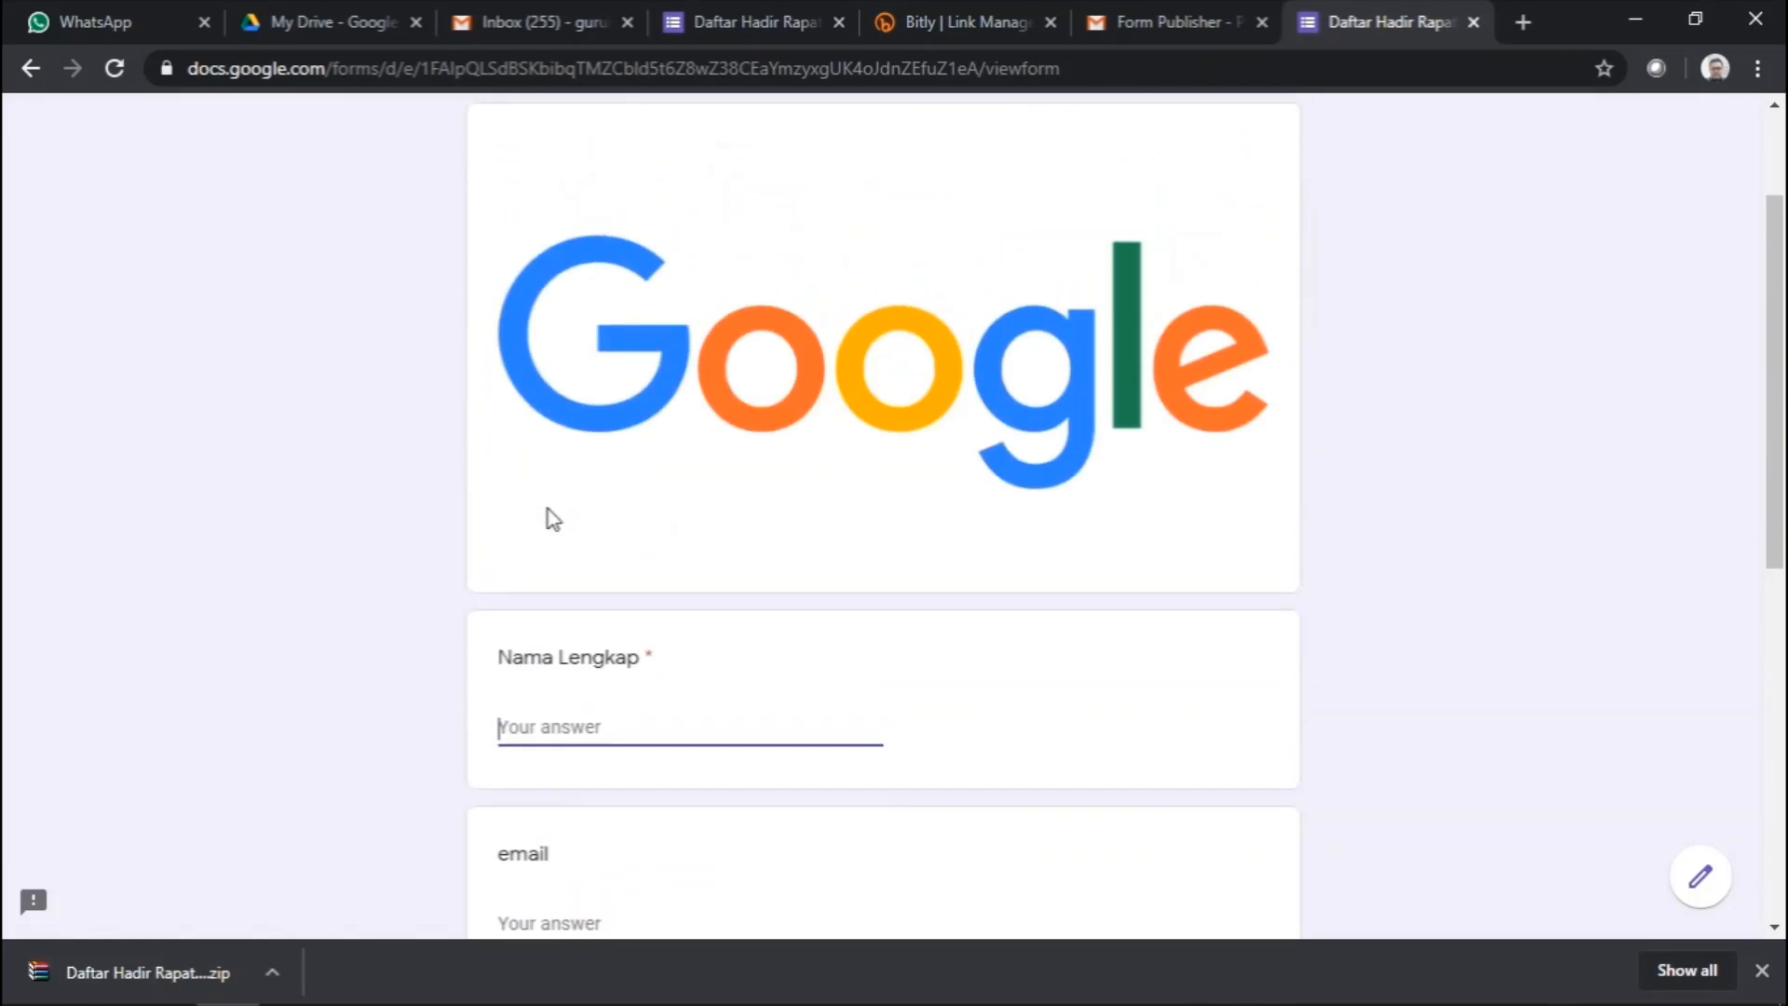
scroll(553, 519, "down", 8)
scroll(553, 519, "up", 8)
scroll(563, 567, "down", 7)
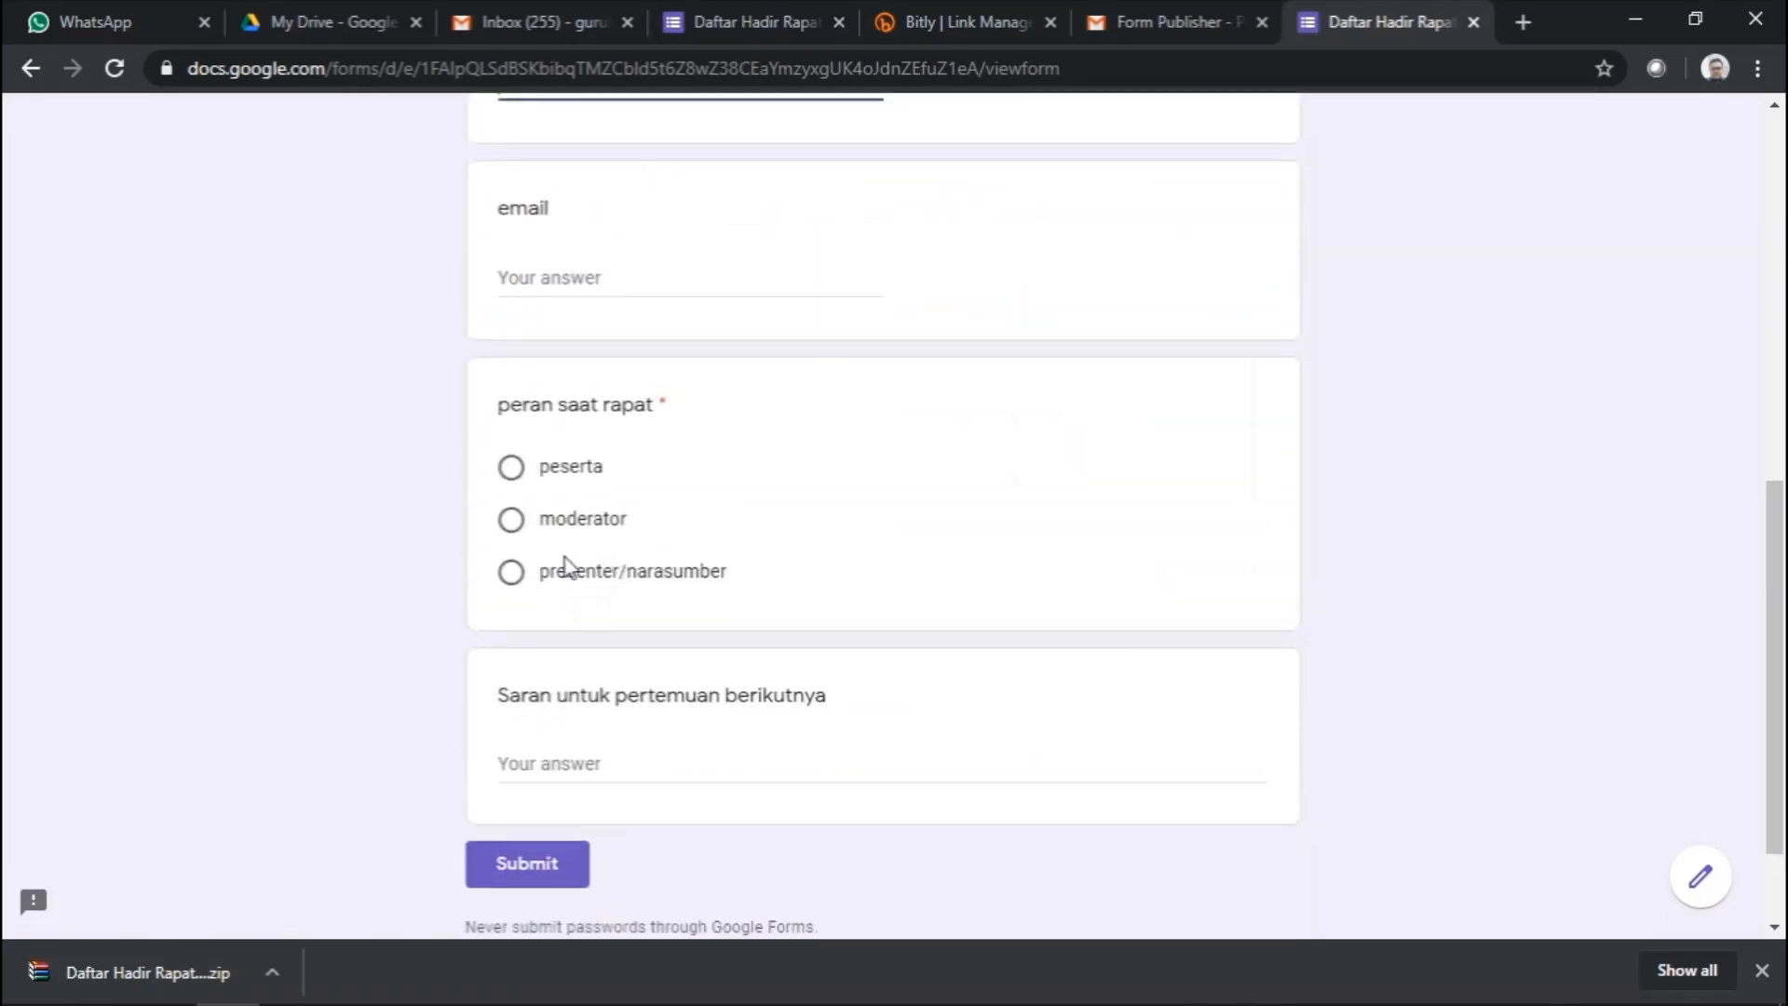
scroll(564, 567, "up", 9)
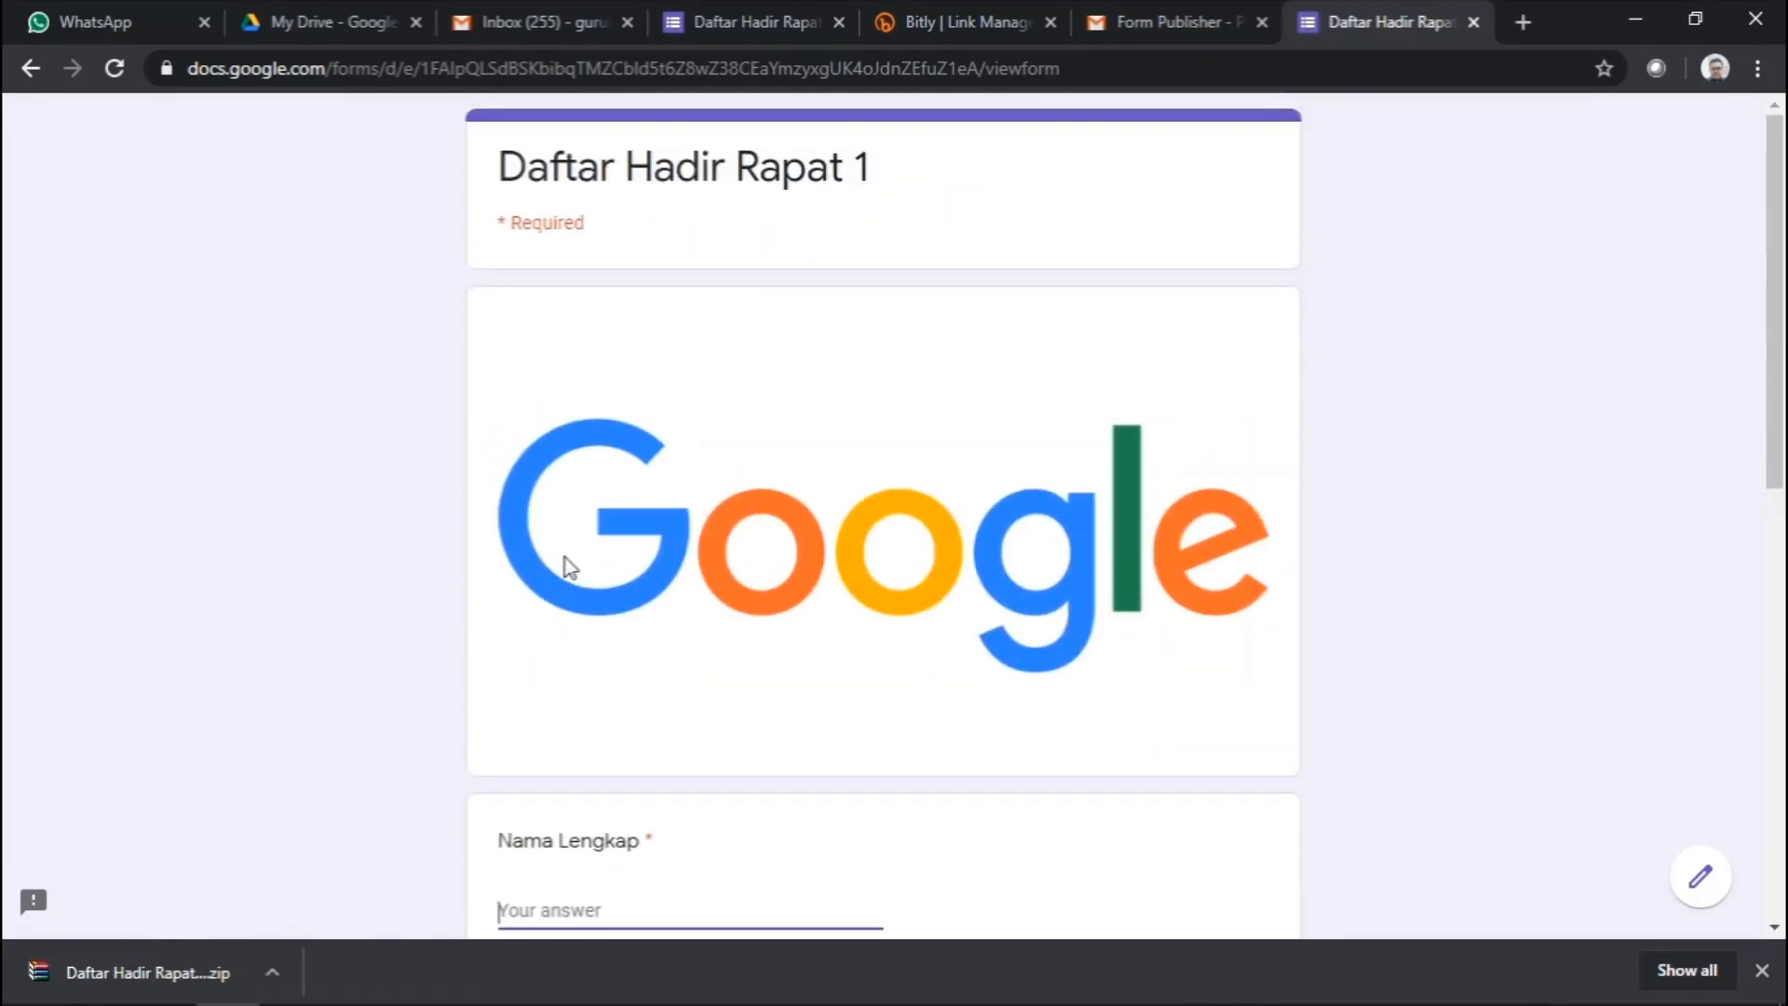
scroll(714, 459, "down", 7)
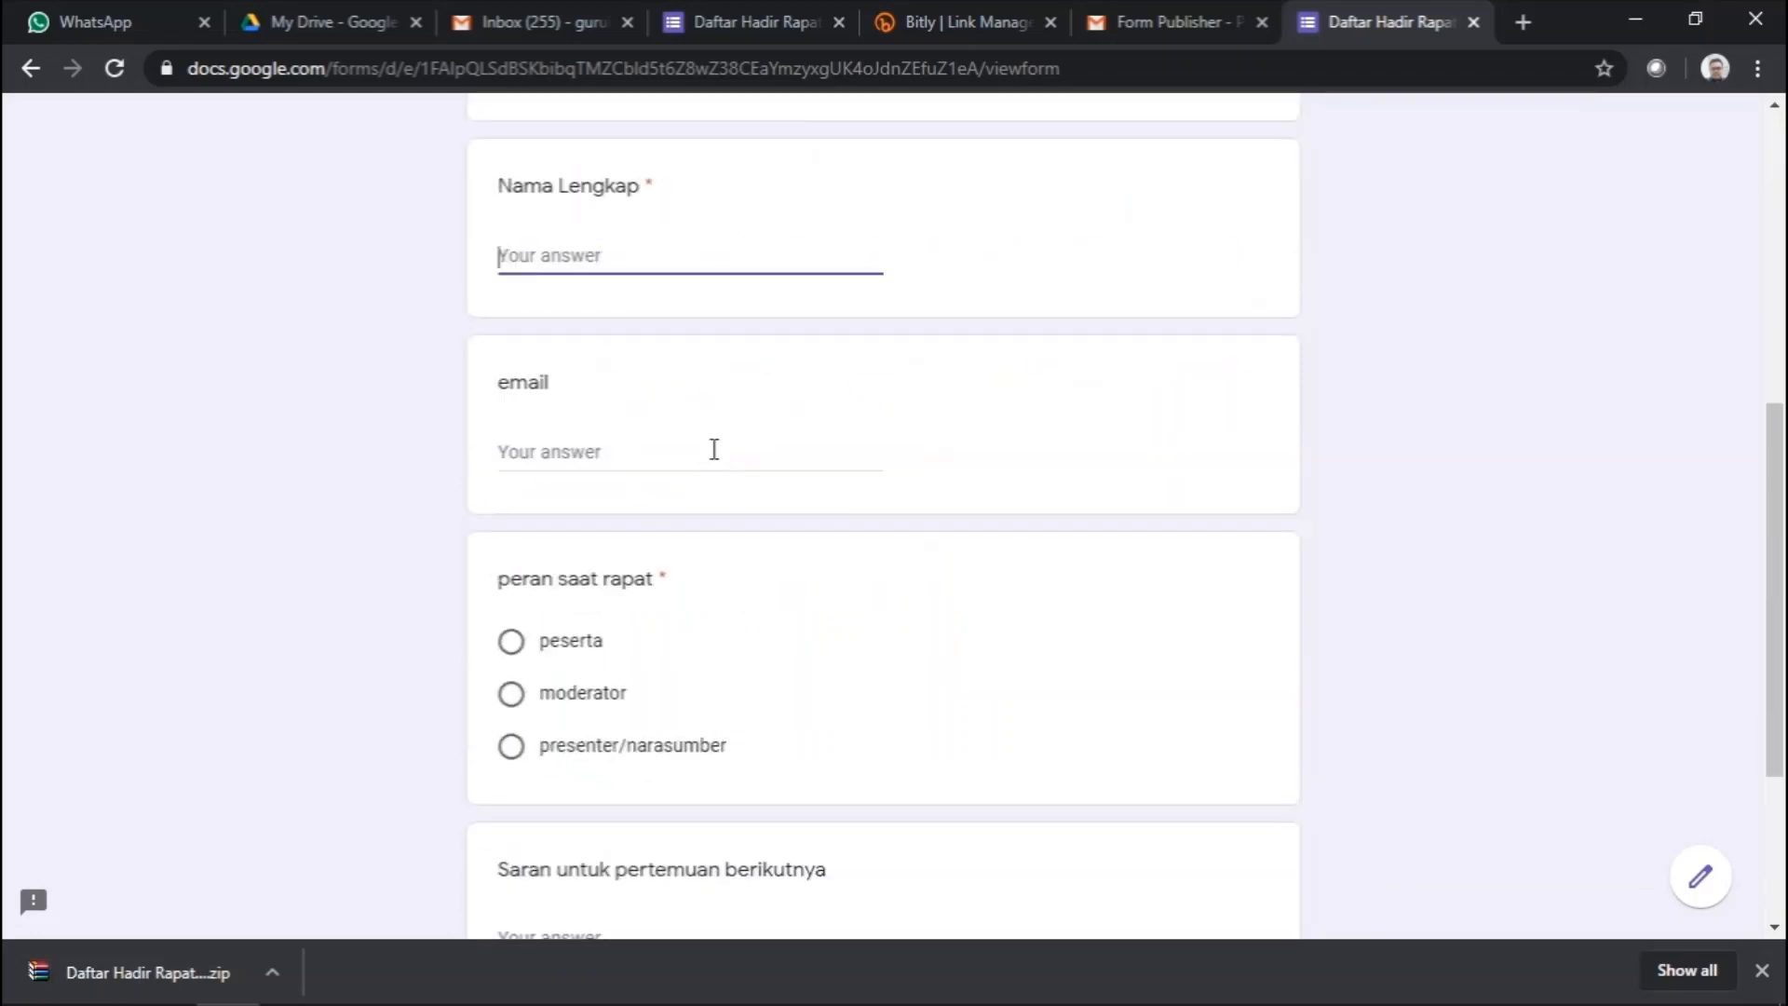
scroll(714, 450, "down", 4)
scroll(714, 450, "up", 10)
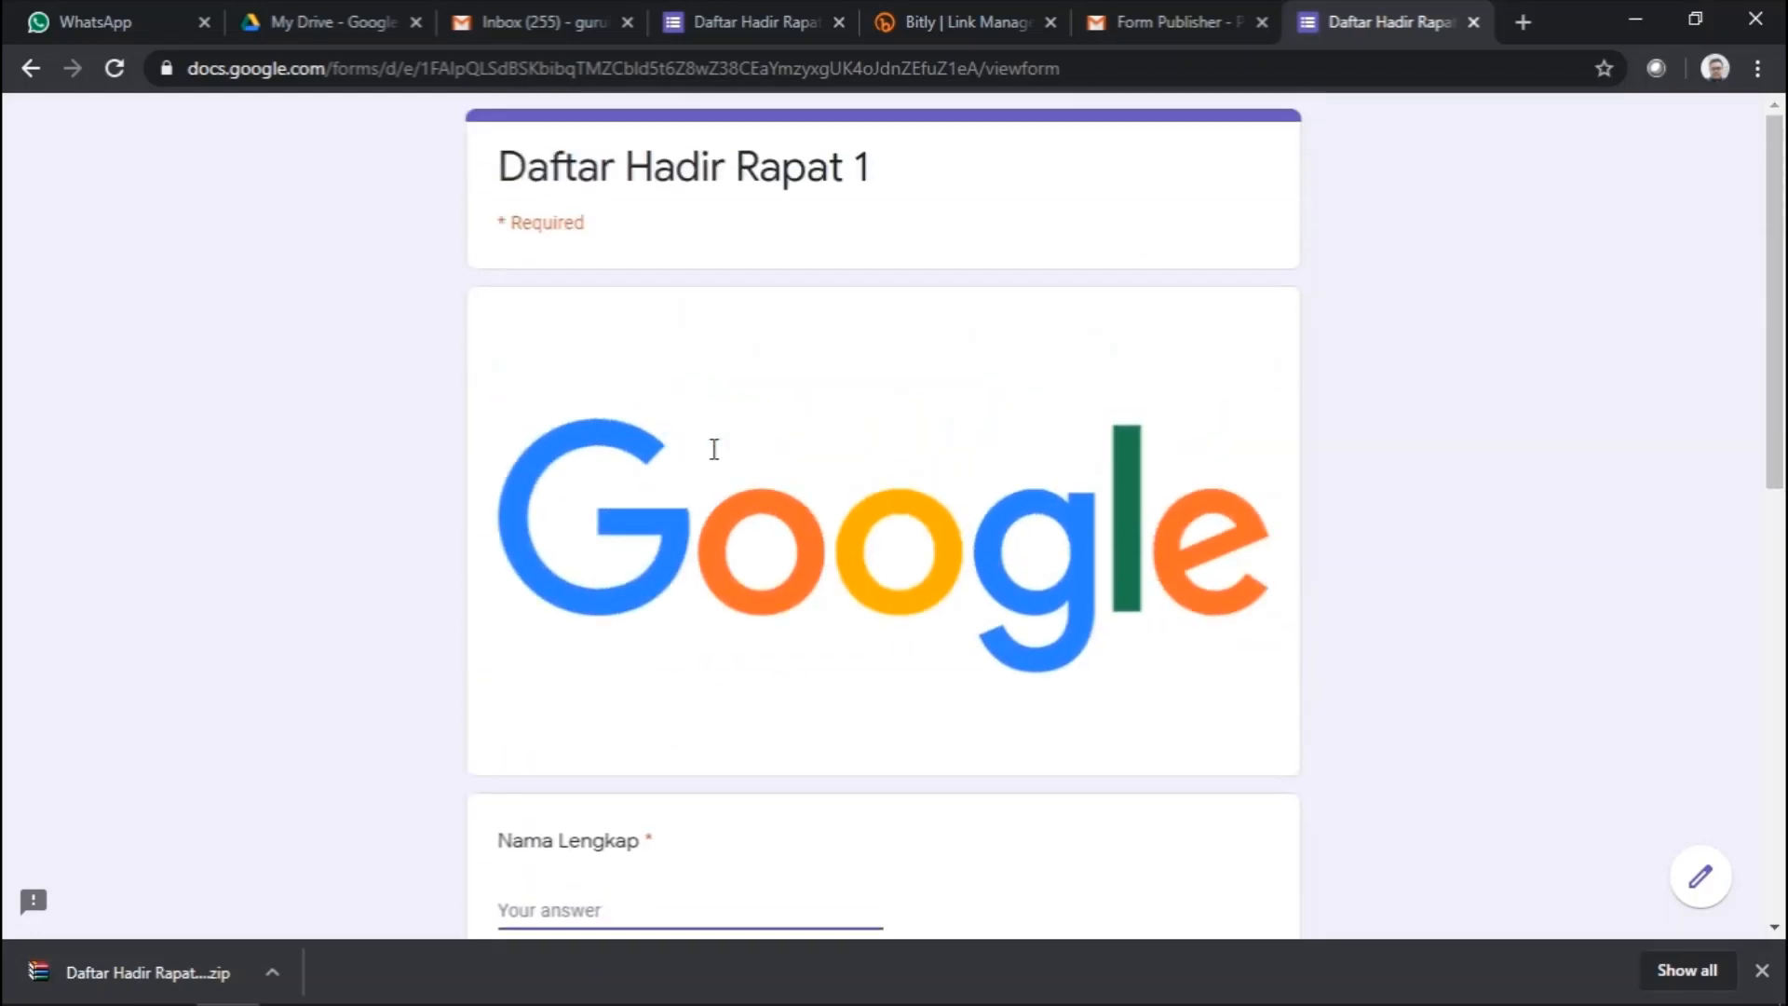
left_click(955, 21)
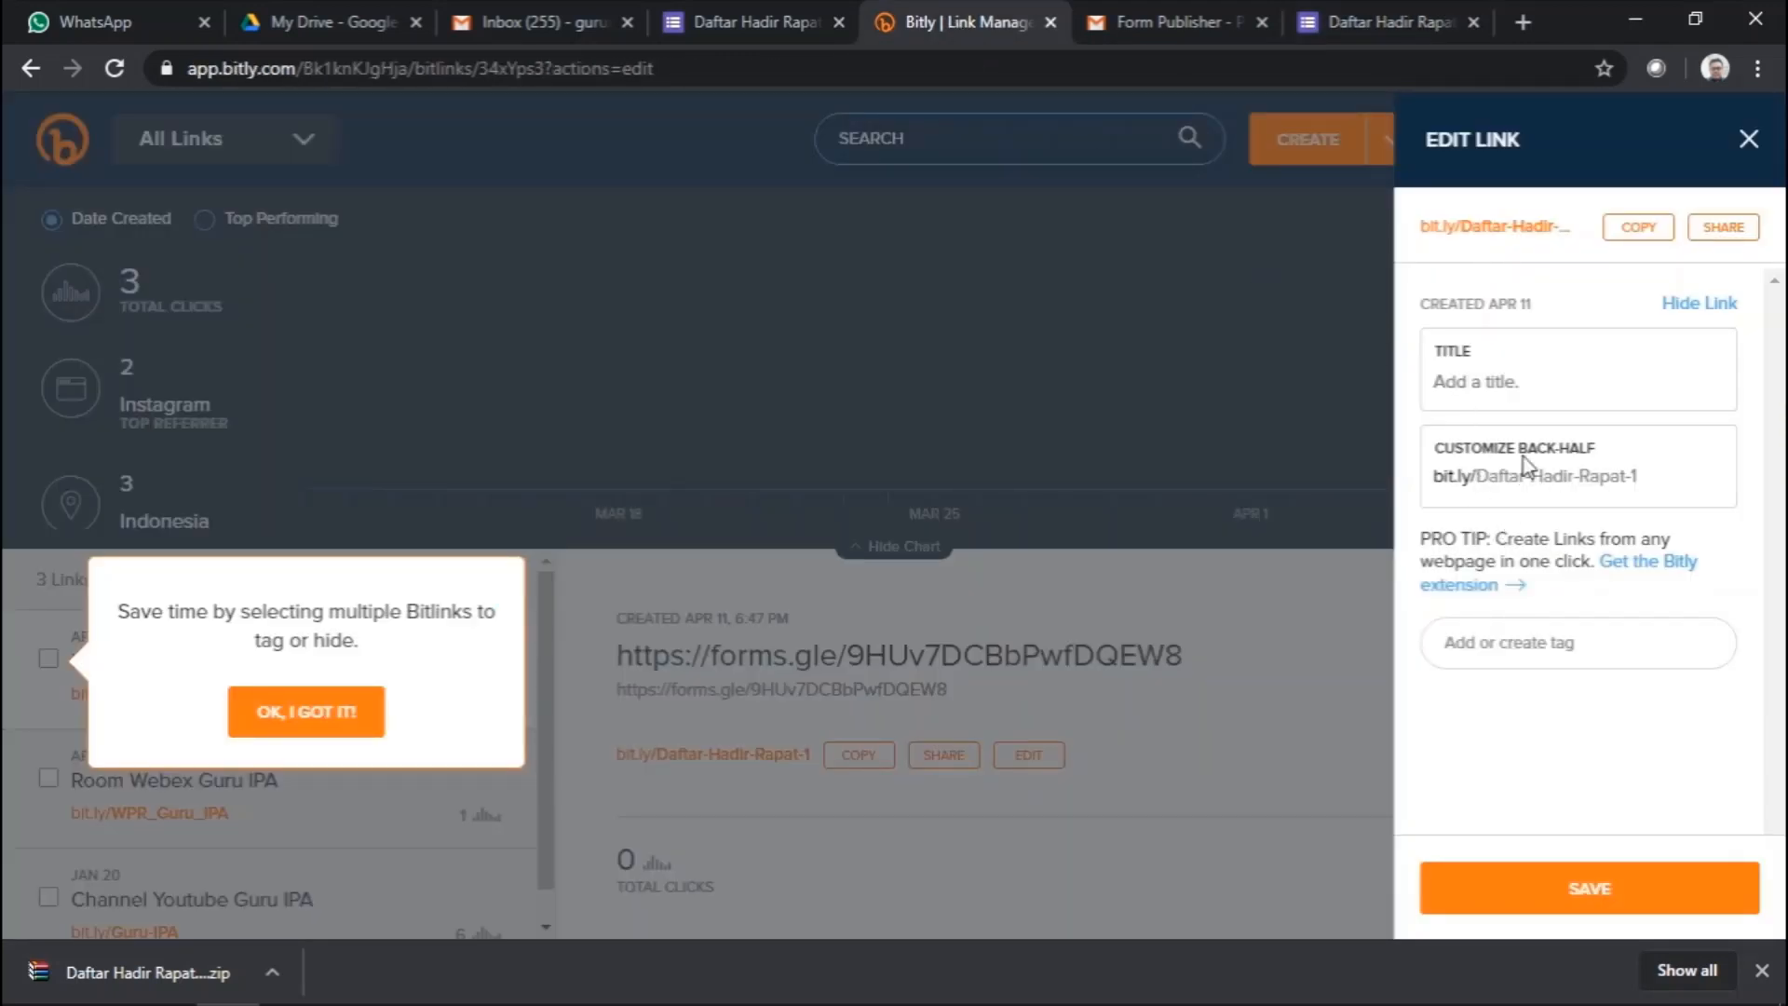
- Confirm the saved Daftar-Hadir-Rapat-1 back-half in Bitly, then move to the Gmail inbox
left_click(1686, 478)
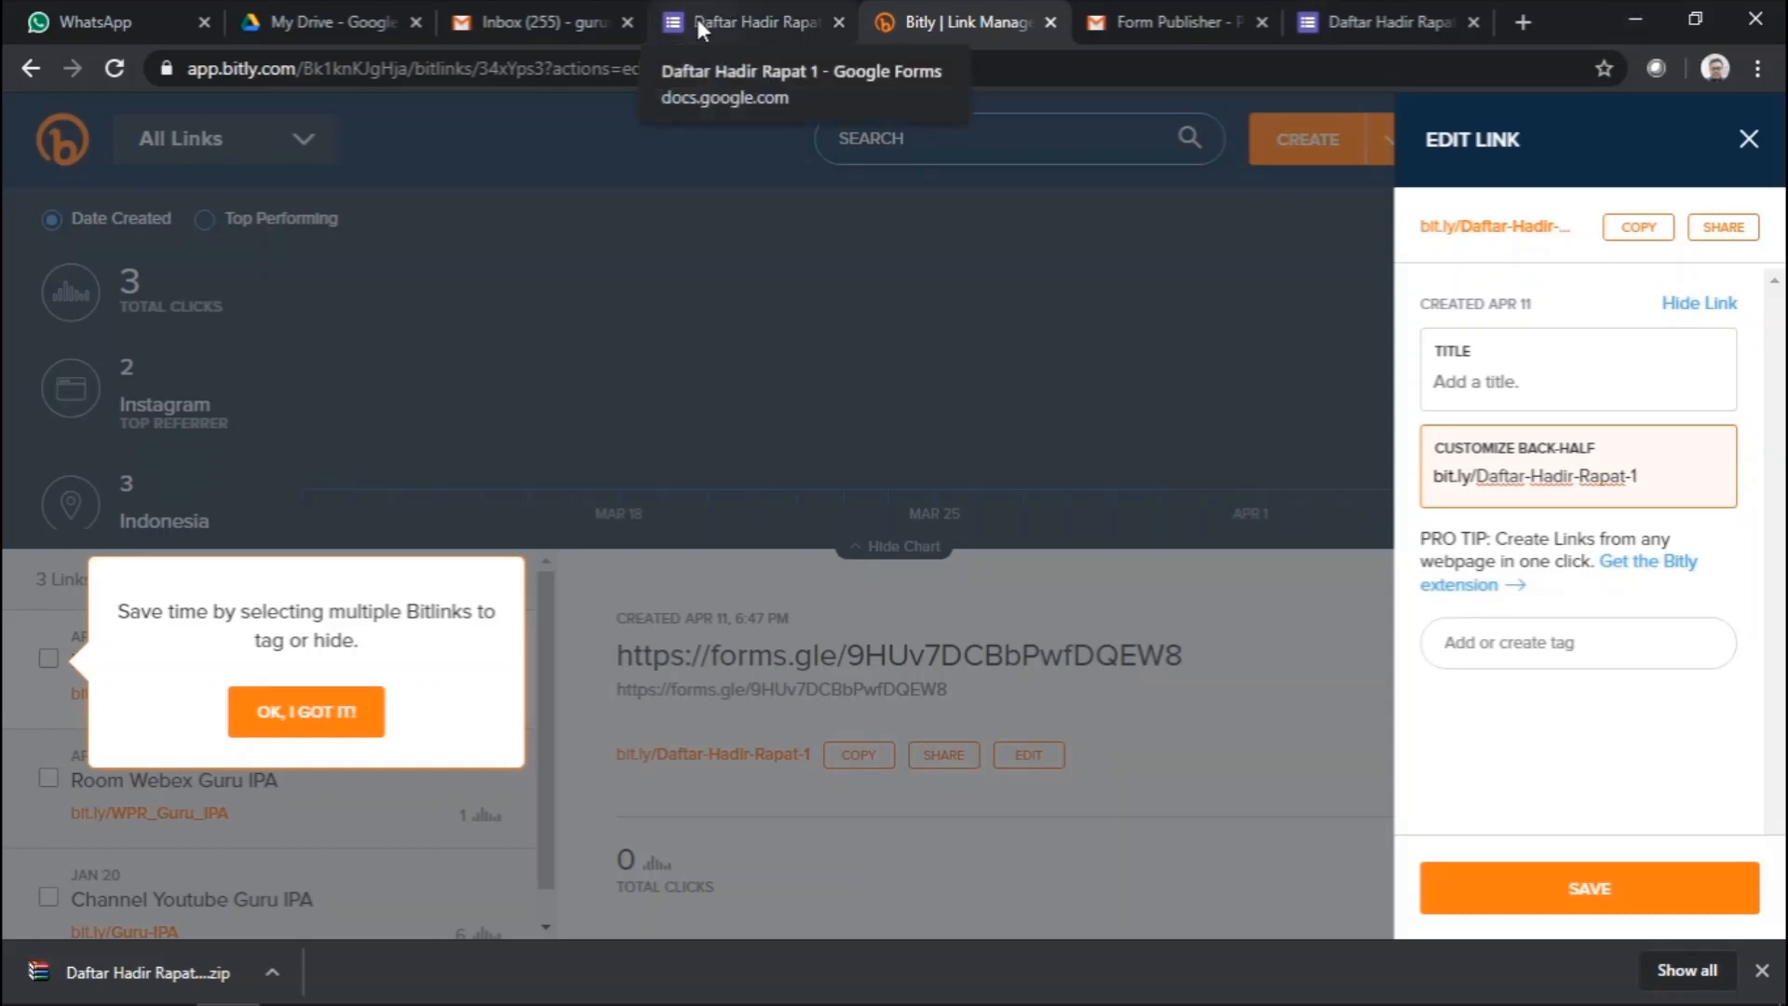
left_click(772, 15)
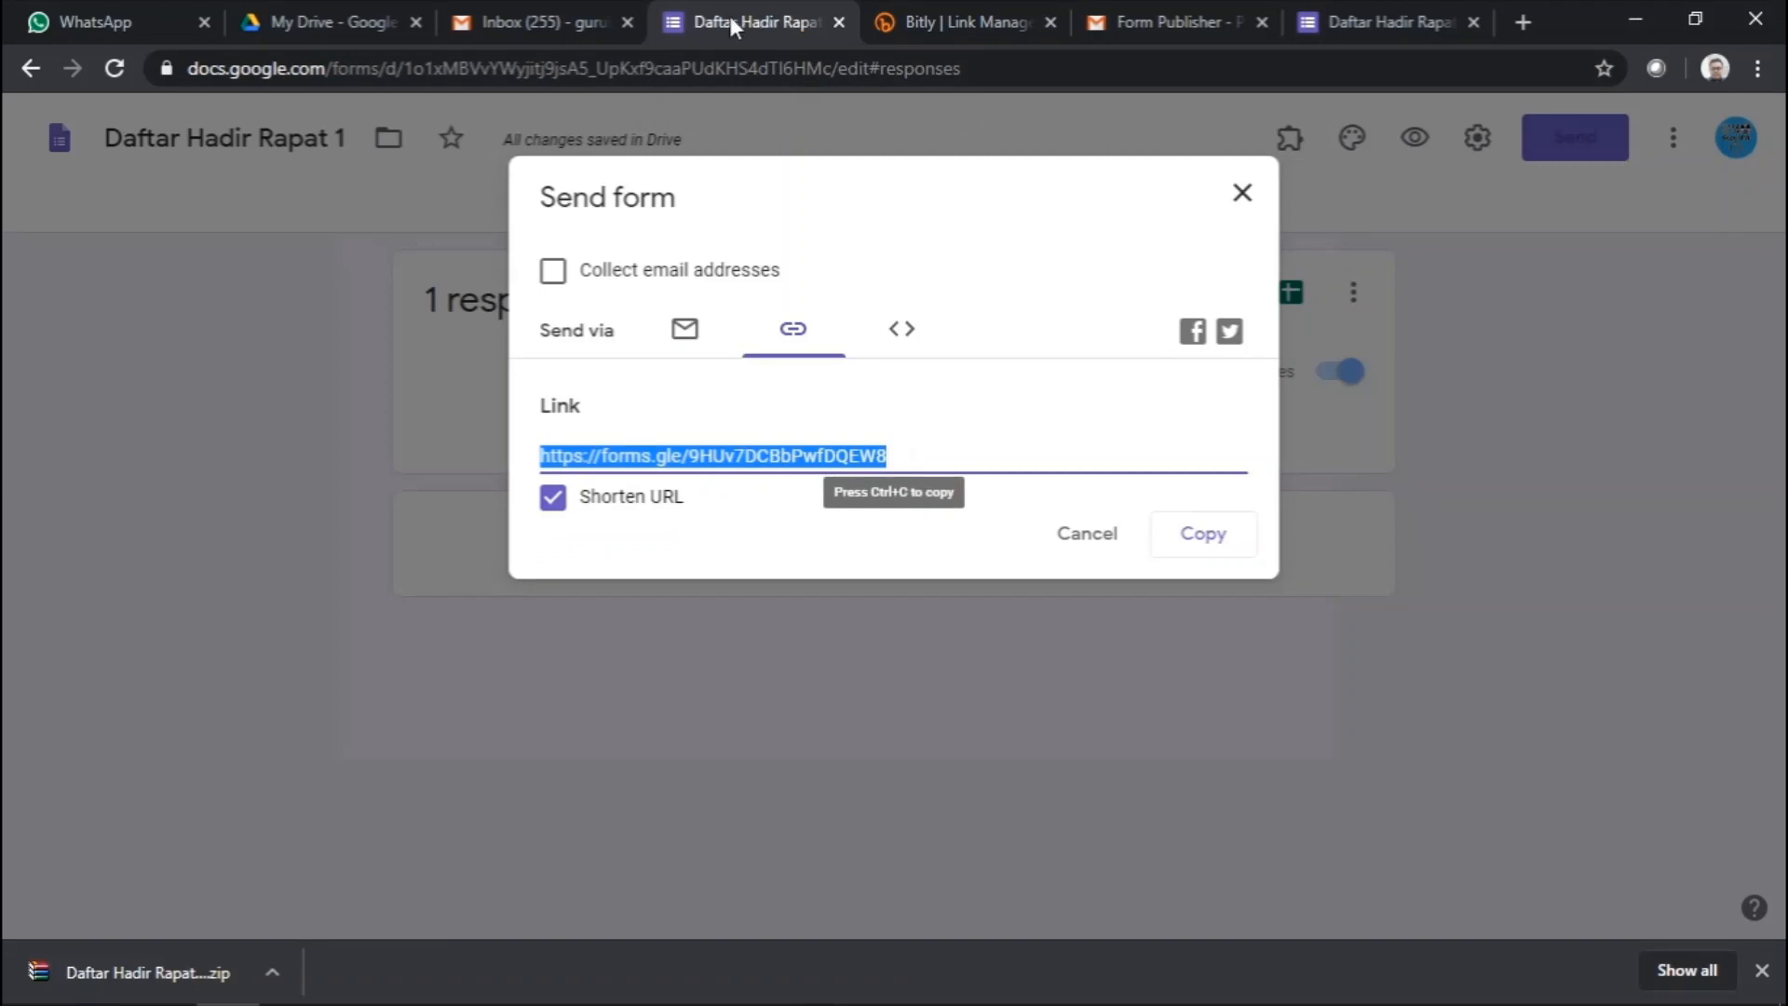
left_click(578, 25)
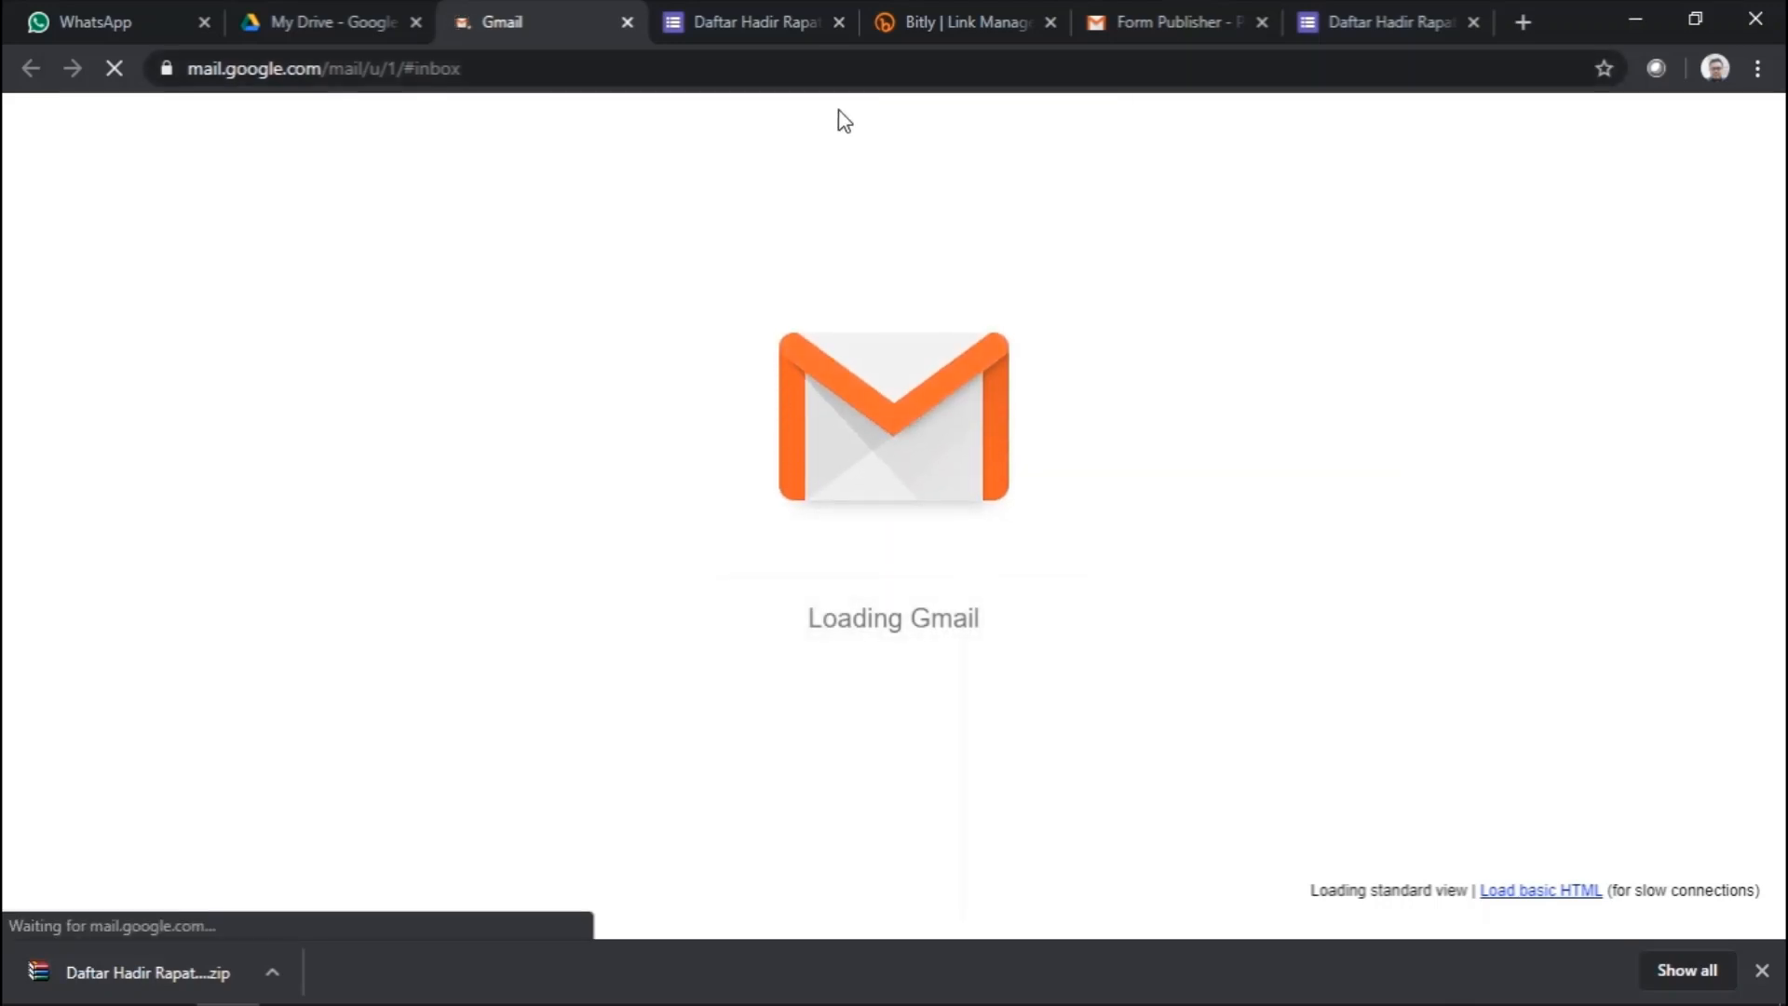
- Minimize the browser window while Gmail loads
left_click(1647, 13)
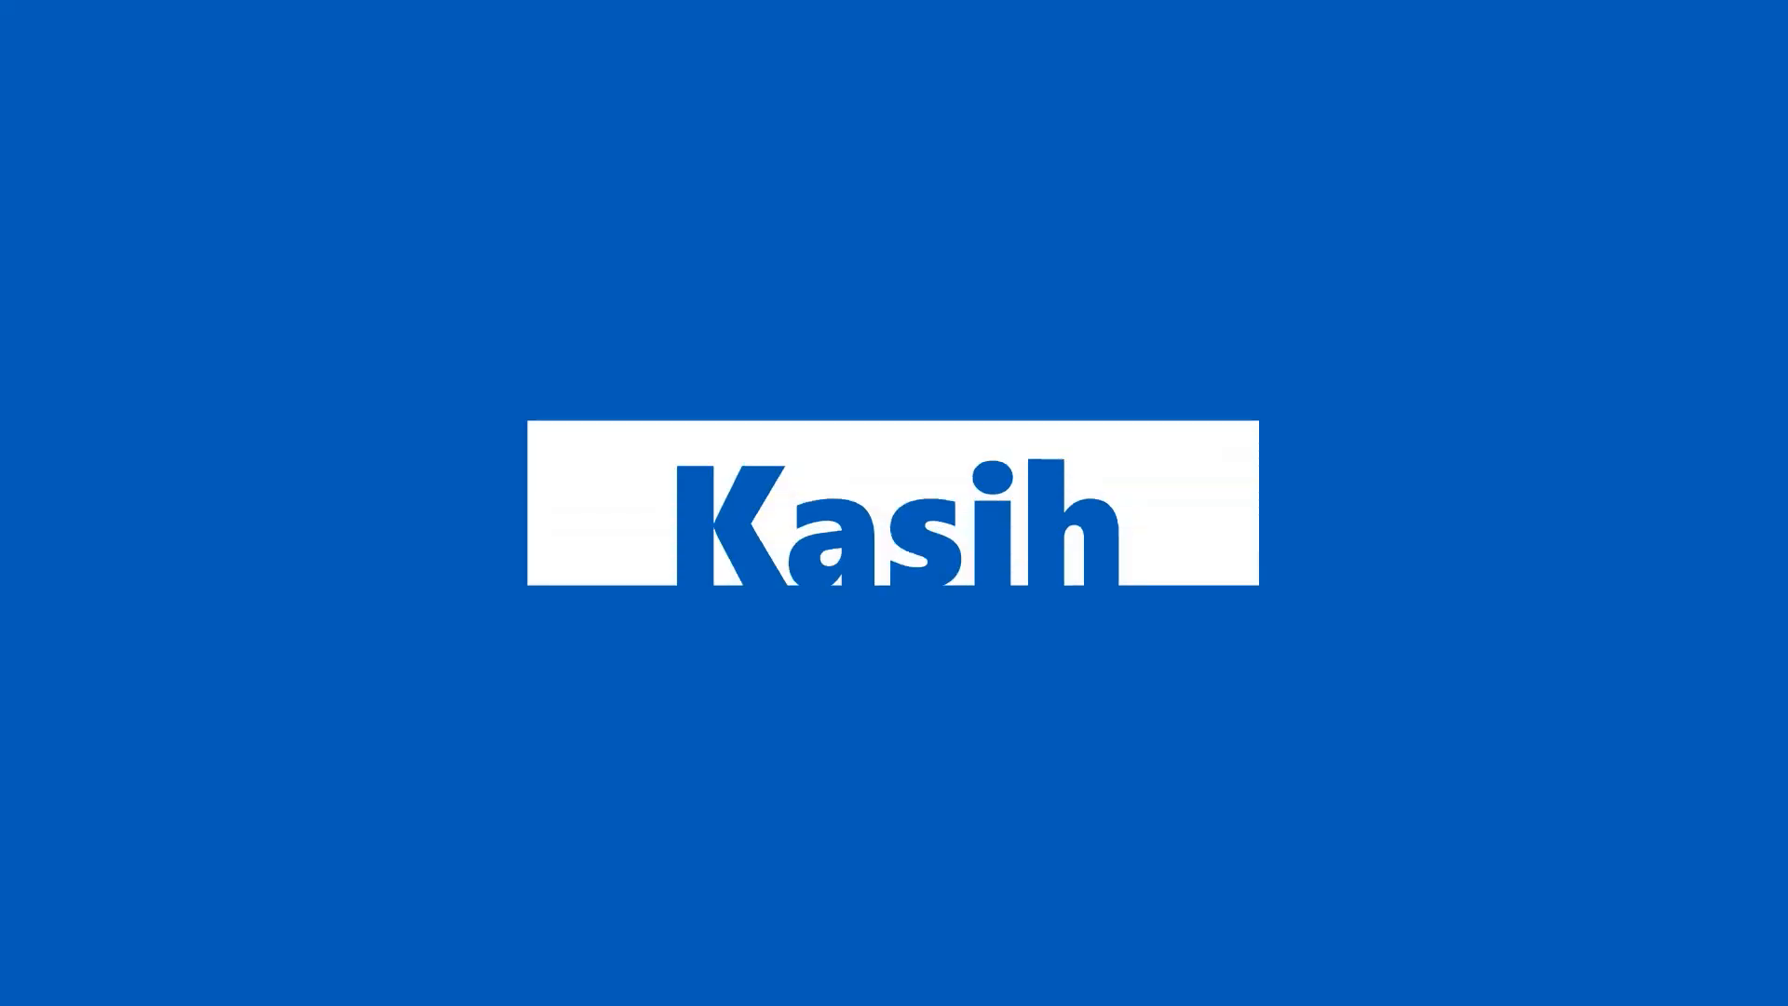